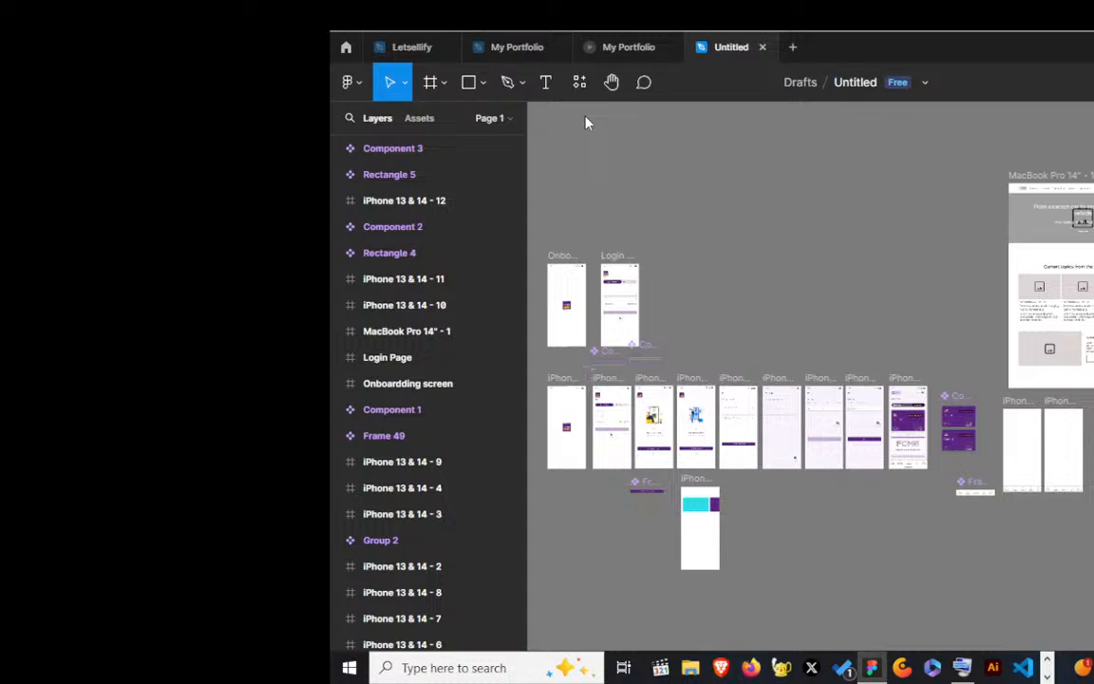
pyautogui.scroll(3, 802, 286)
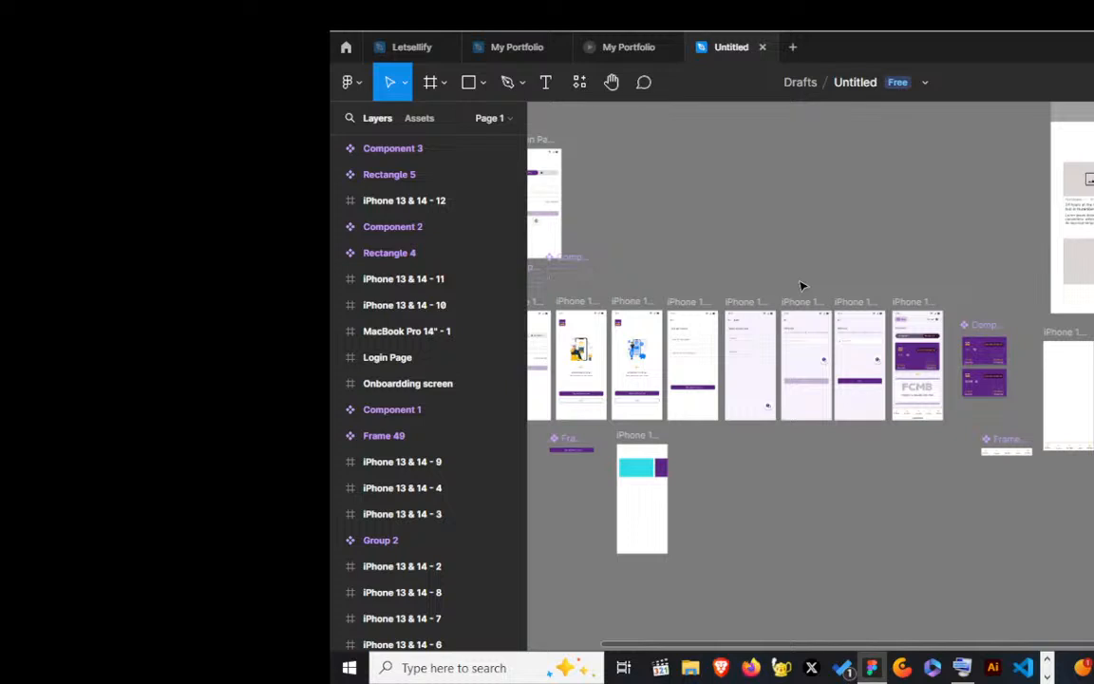
pyautogui.scroll(8, 836, 469)
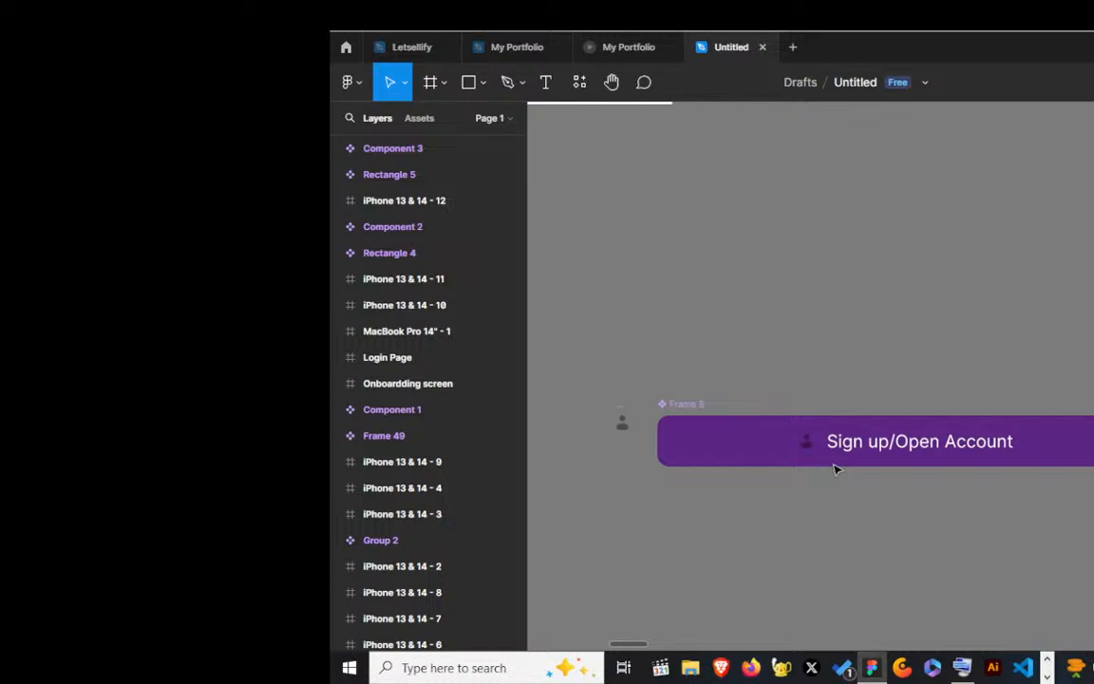
# Step: Switch to the YouTube Studio live streaming window, open the running stream for management, and unmute its preview
pyautogui.hotkey('alt', 'Tab')
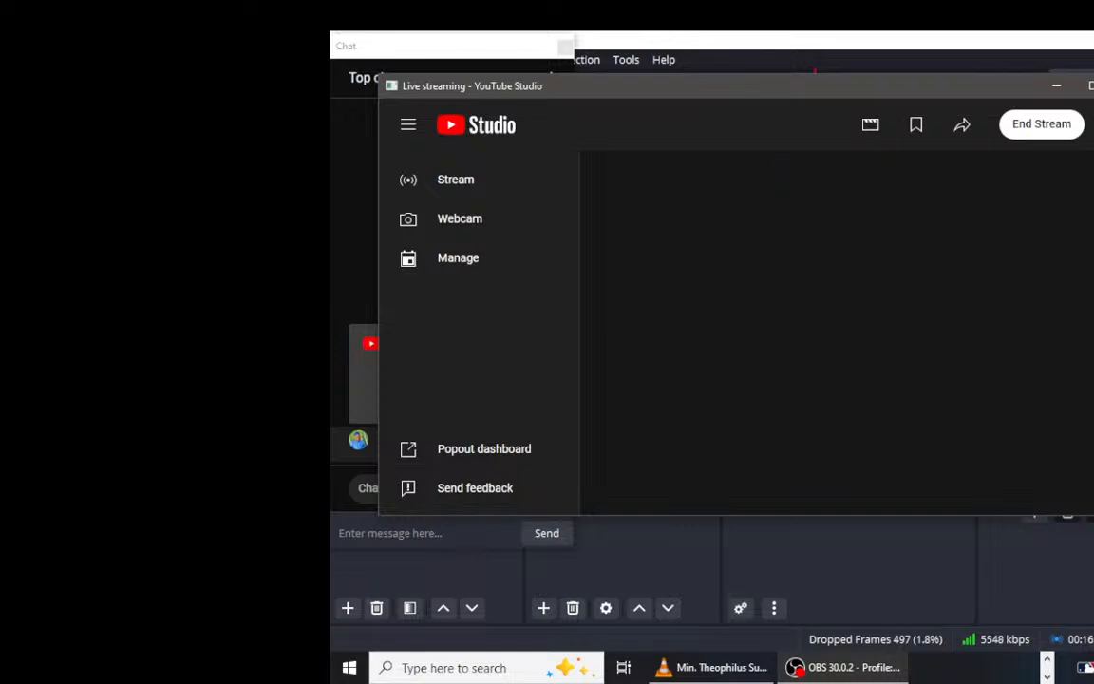
pyautogui.click(460, 258)
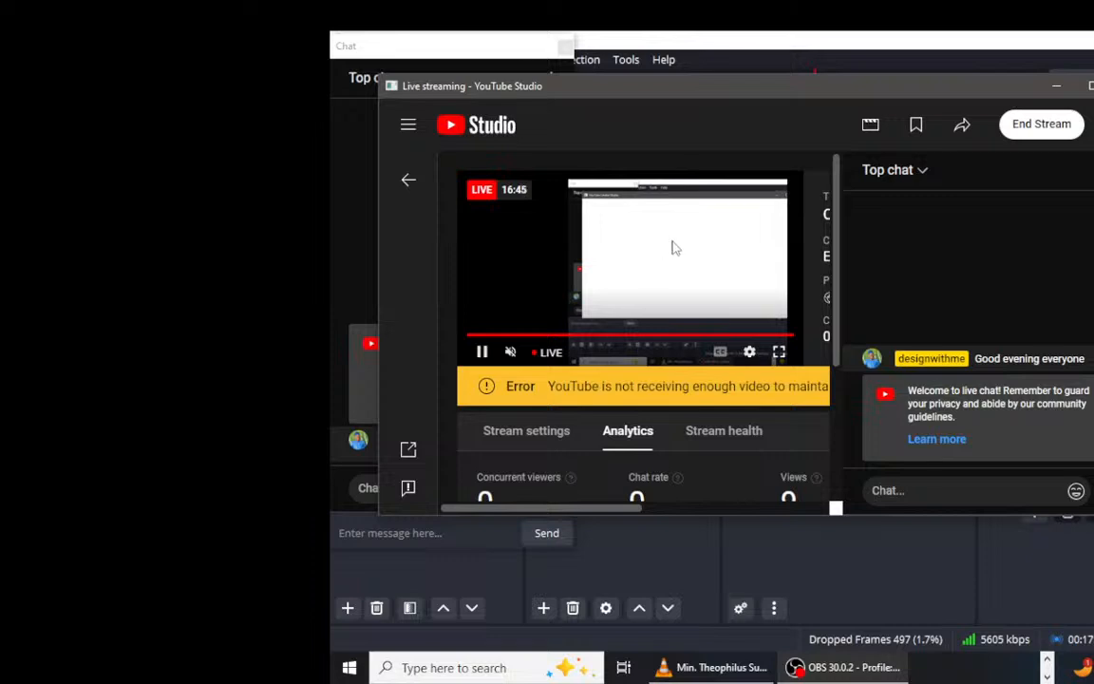
pyautogui.click(511, 354)
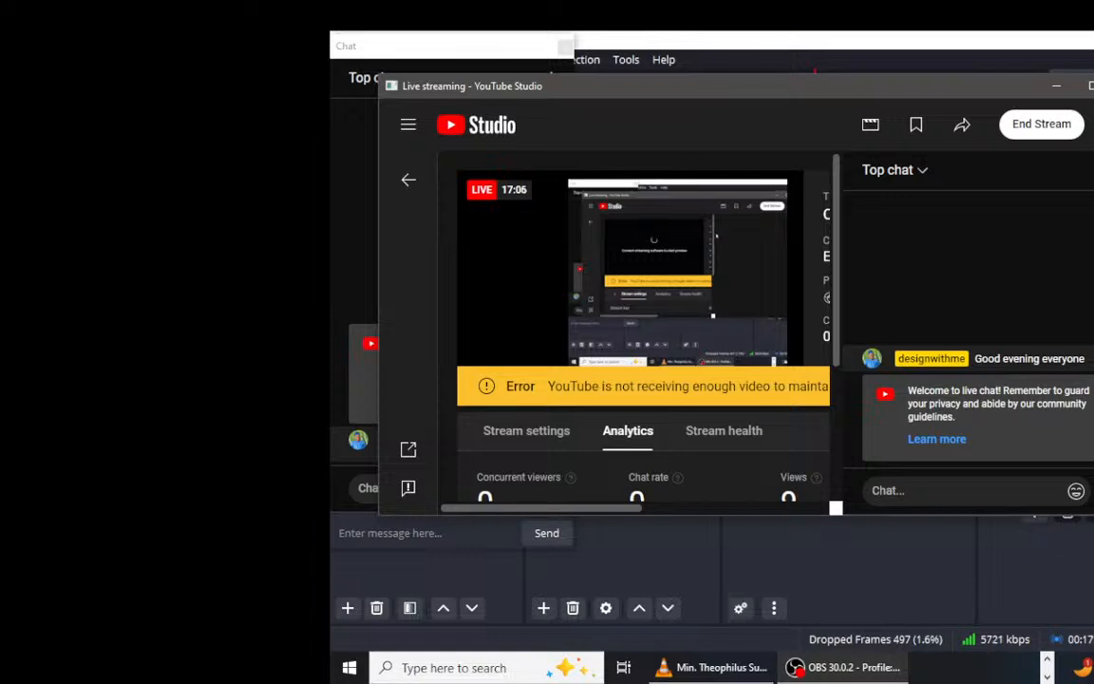
pyautogui.moveTo(691, 249)
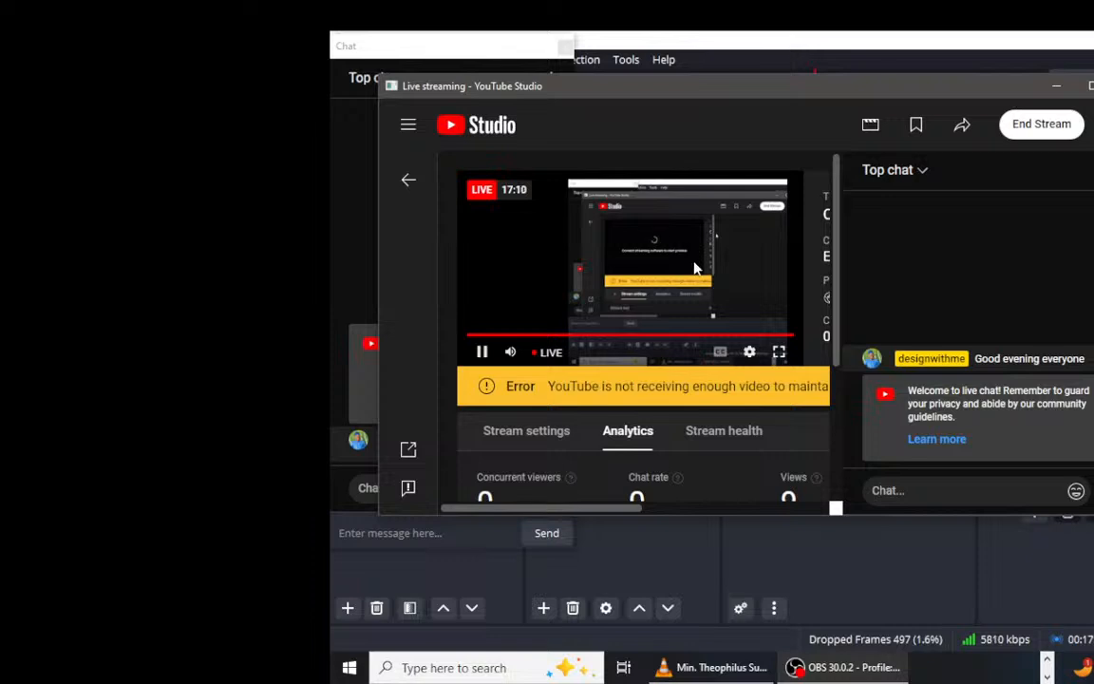
# Step: Examine the live stream's health status, its messages and suggestions, and the stream preview in YouTube Studio
pyautogui.click(713, 434)
pyautogui.scroll(-1, 698, 437)
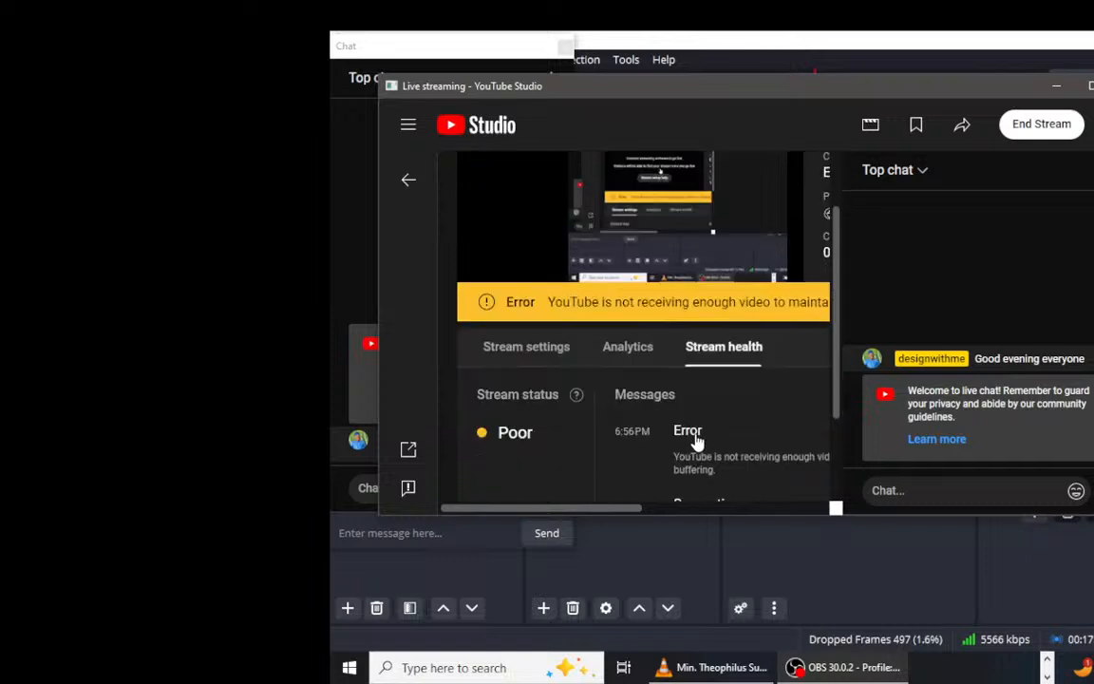
pyautogui.scroll(-2, 696, 439)
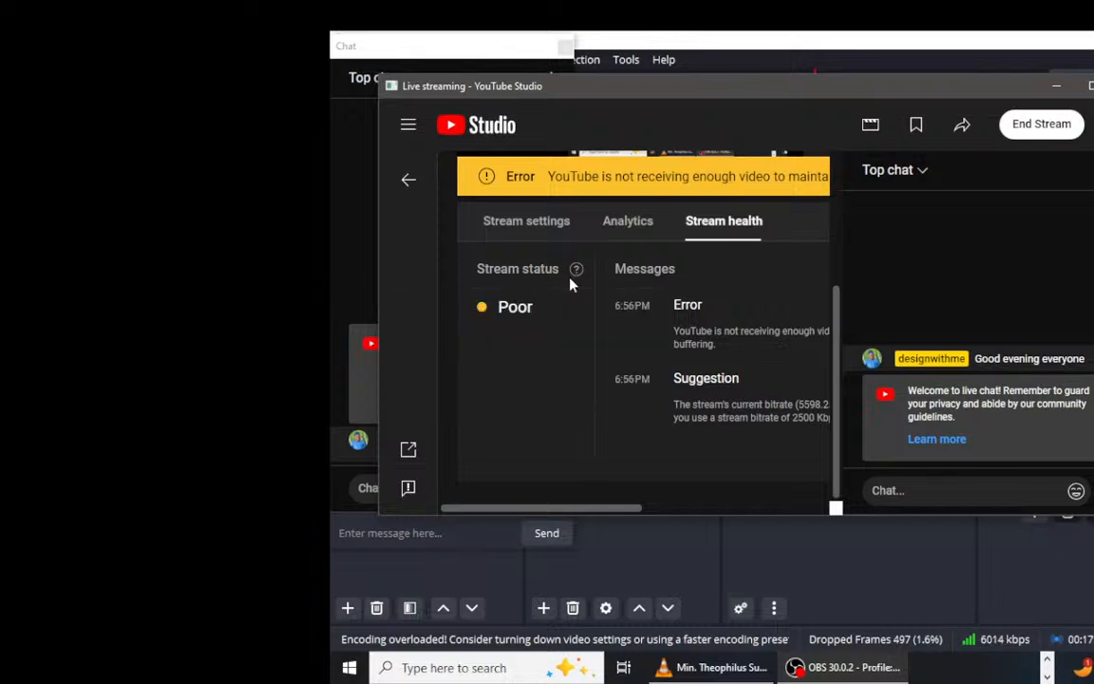
pyautogui.moveTo(576, 270)
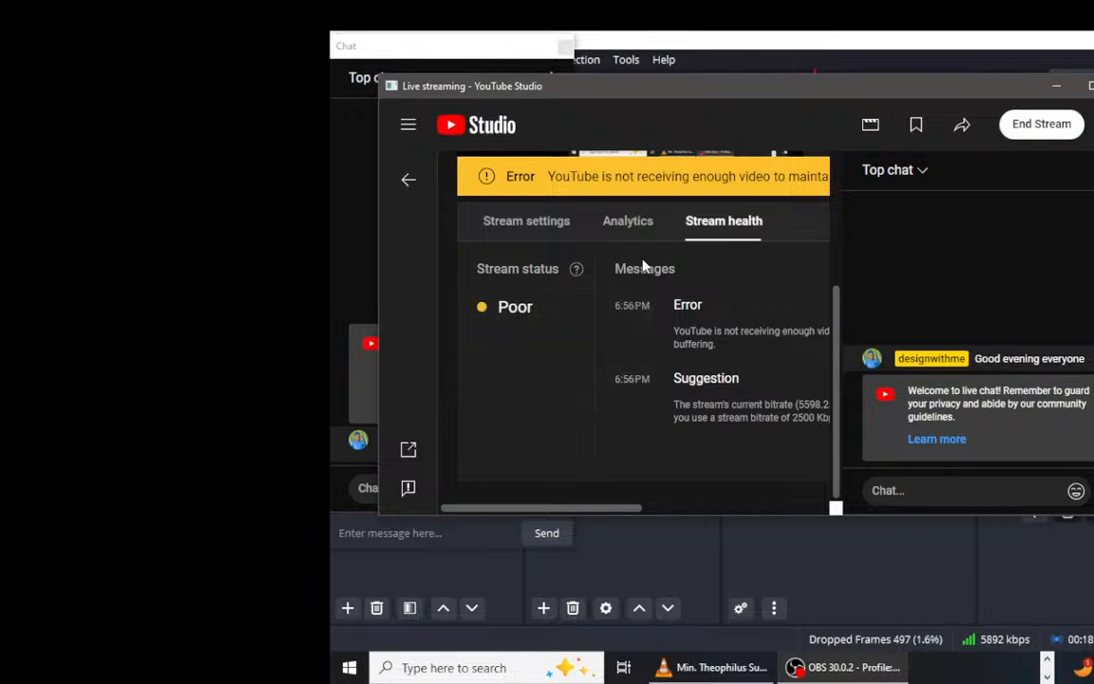
pyautogui.scroll(2, 642, 264)
pyautogui.scroll(1, 644, 259)
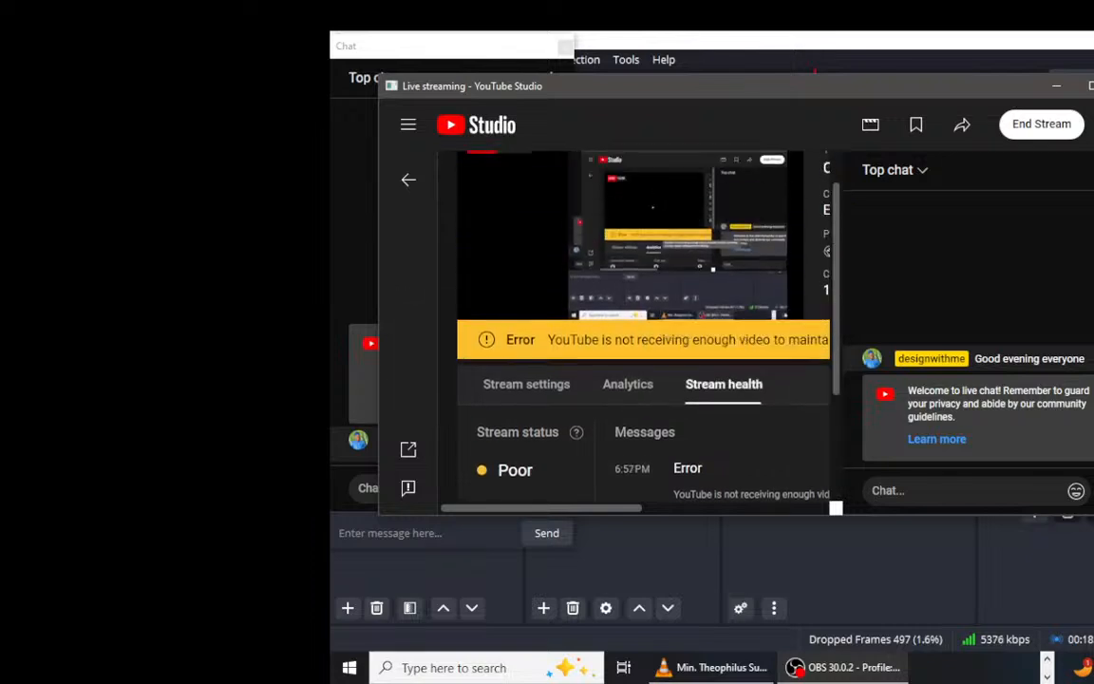
pyautogui.scroll(-1, 643, 259)
pyautogui.scroll(3, 644, 285)
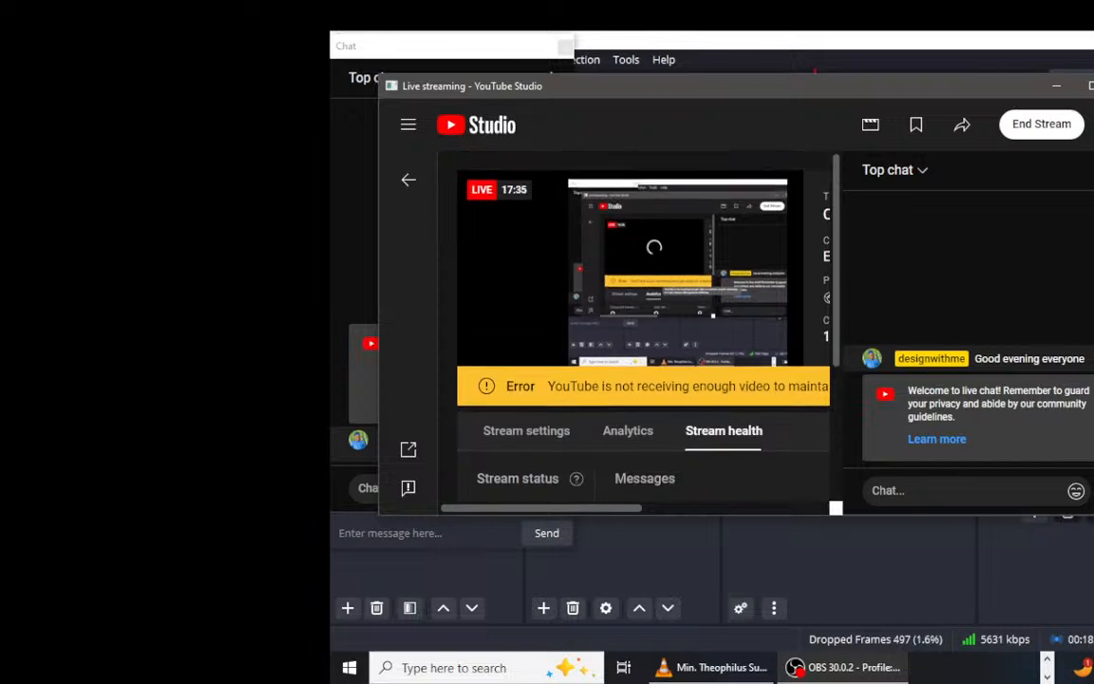
pyautogui.scroll(-3, 642, 323)
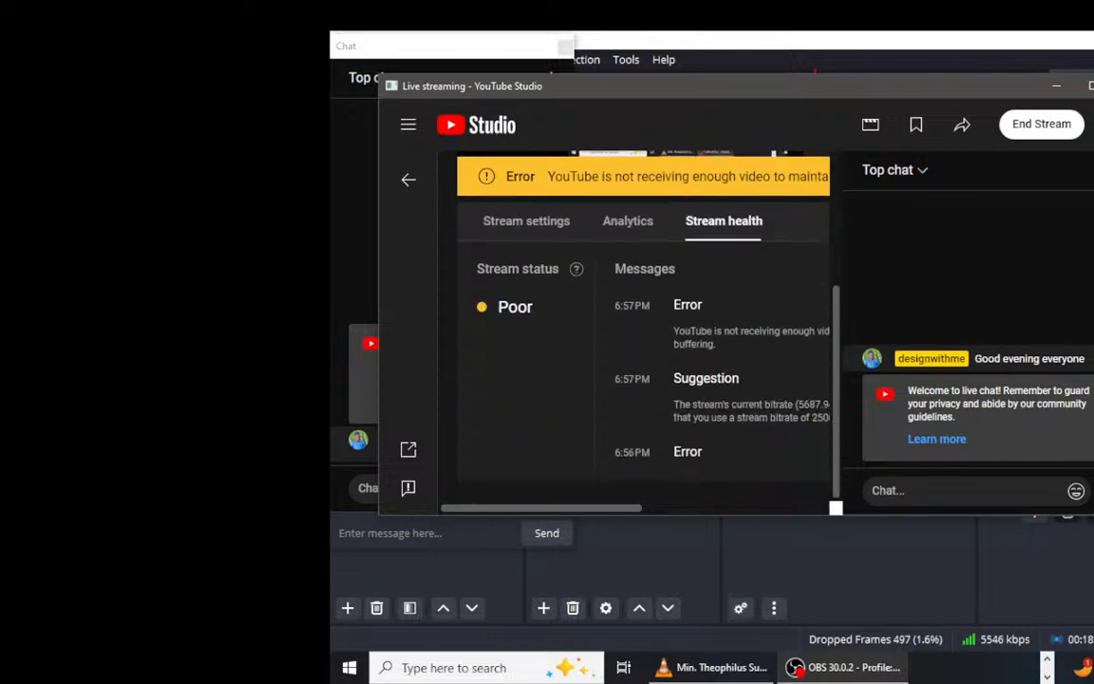
pyautogui.scroll(3, 644, 323)
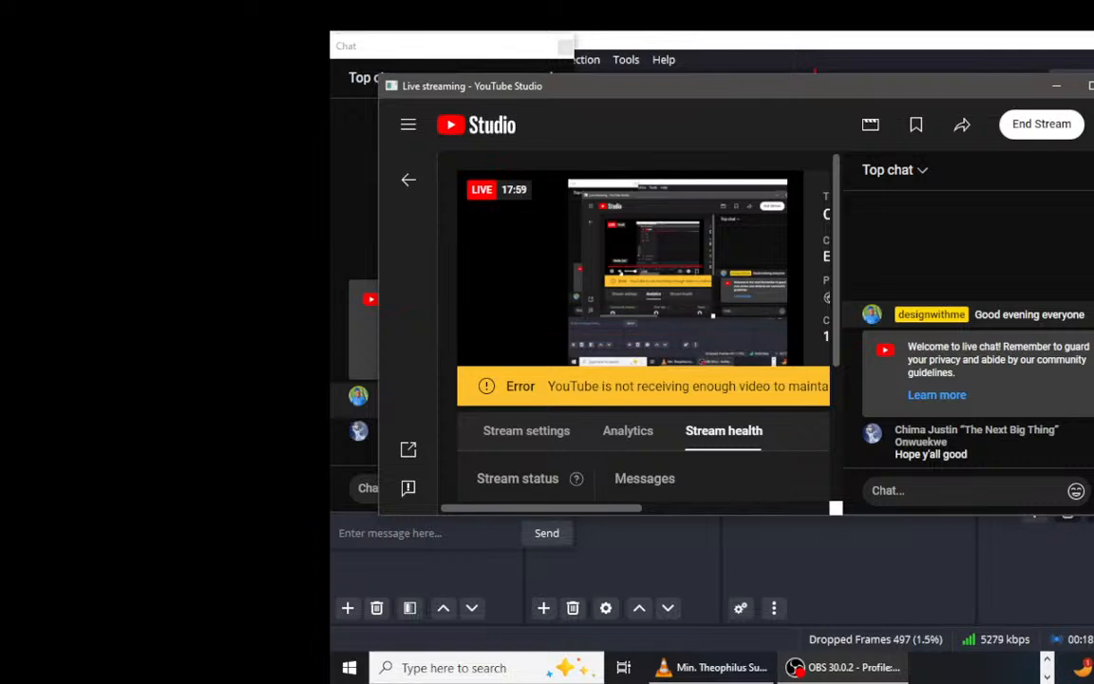
pyautogui.moveTo(675, 296)
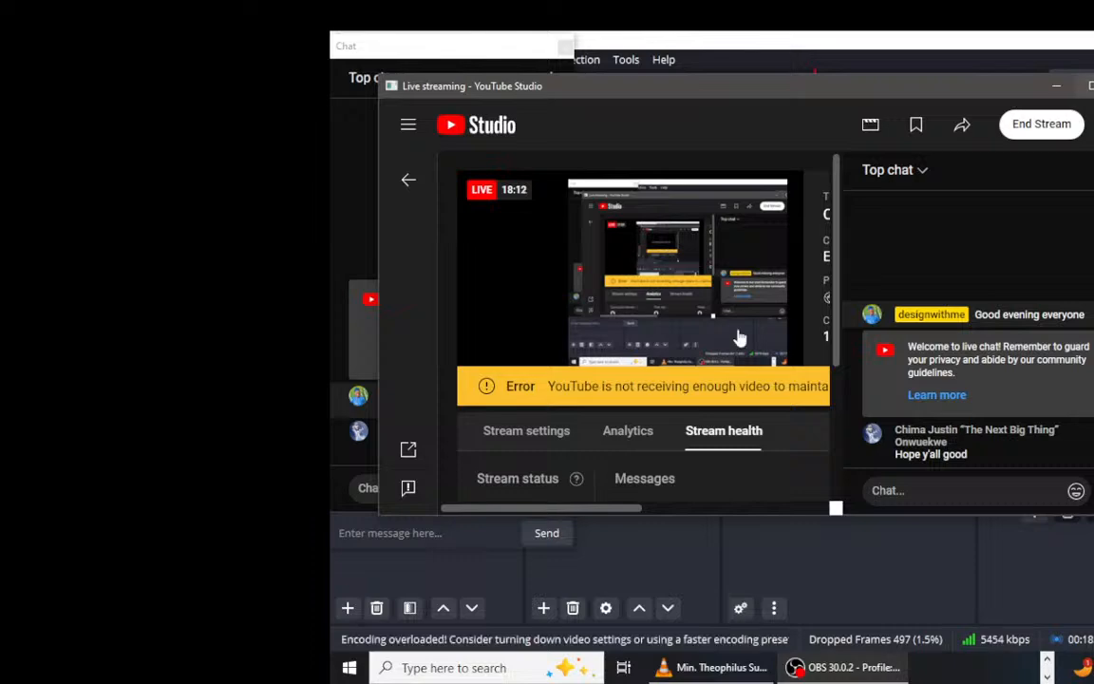
# Step: Switch to the OBS chat window and send a smiling-face reaction to the live chat
pyautogui.hotkey('alt', 'Tab')
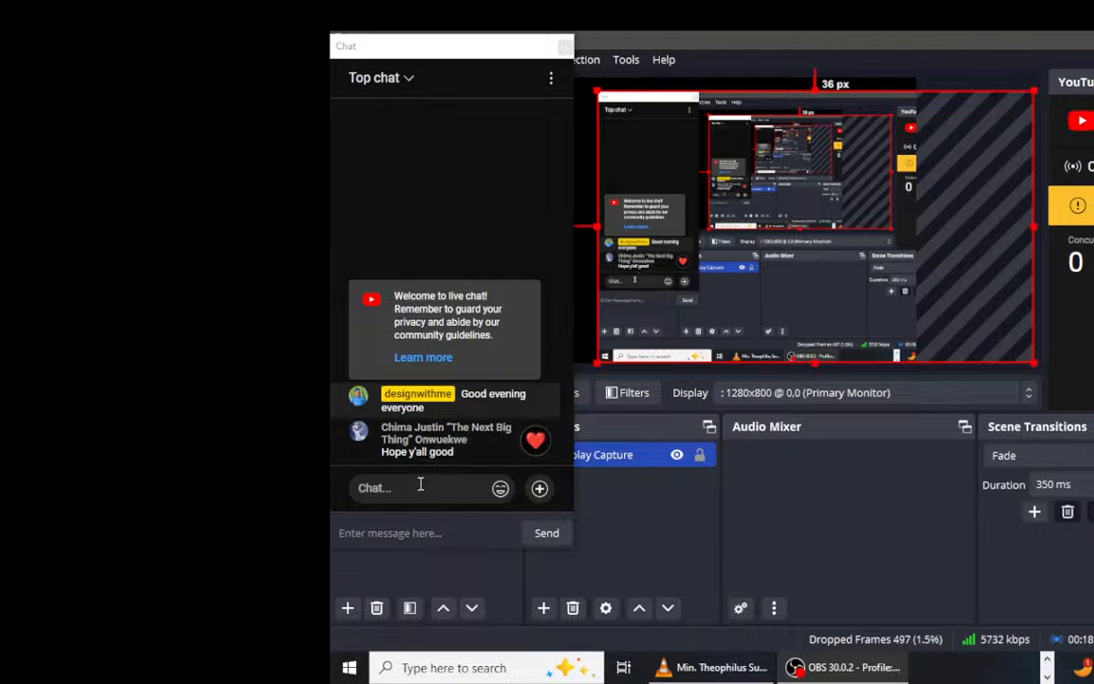
pyautogui.moveTo(535, 442)
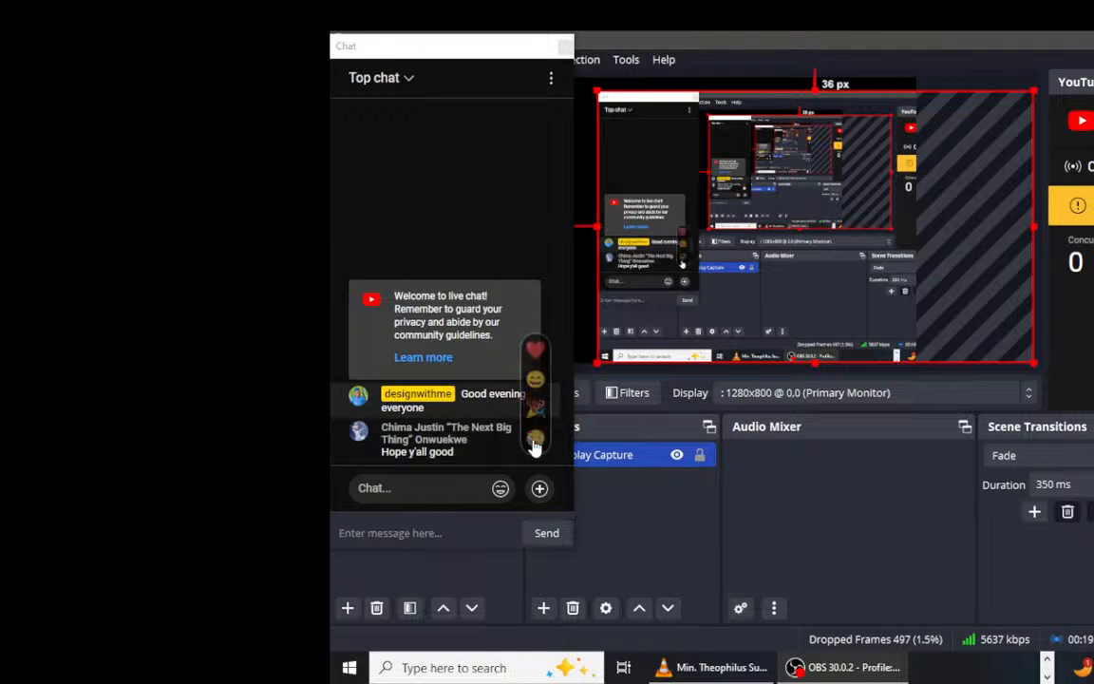
pyautogui.click(539, 384)
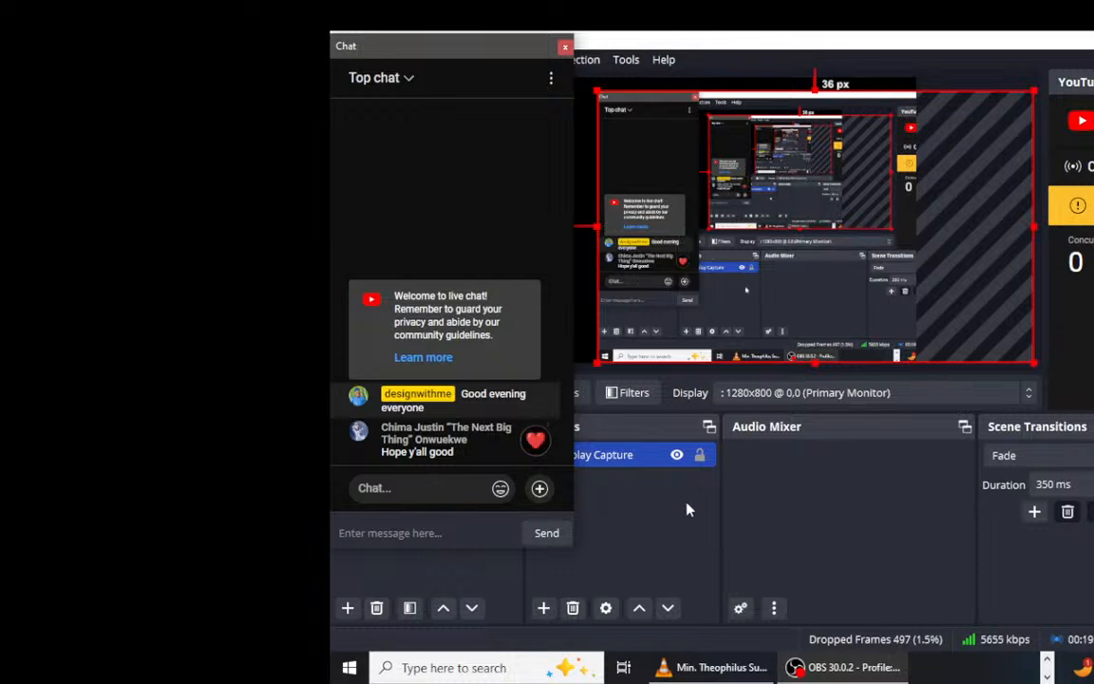
# Step: Switch to Figma and examine the person icon component beside the Sign up/Open Account button
pyautogui.hotkey('alt', 'Tab')
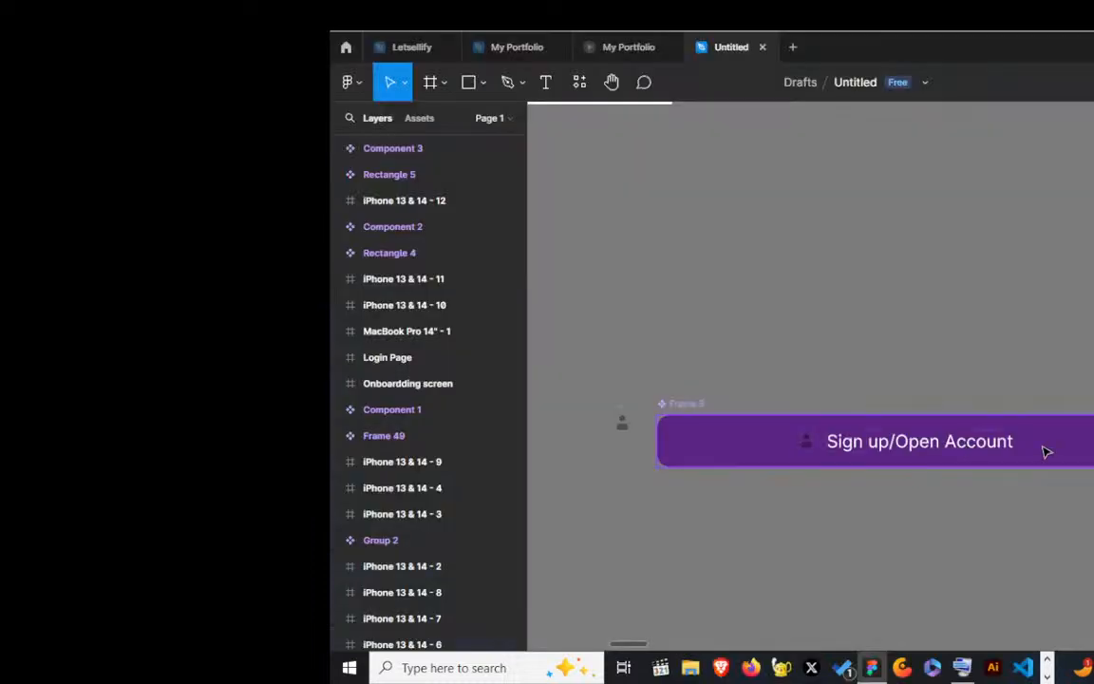
pyautogui.scroll(1, 1090, 449)
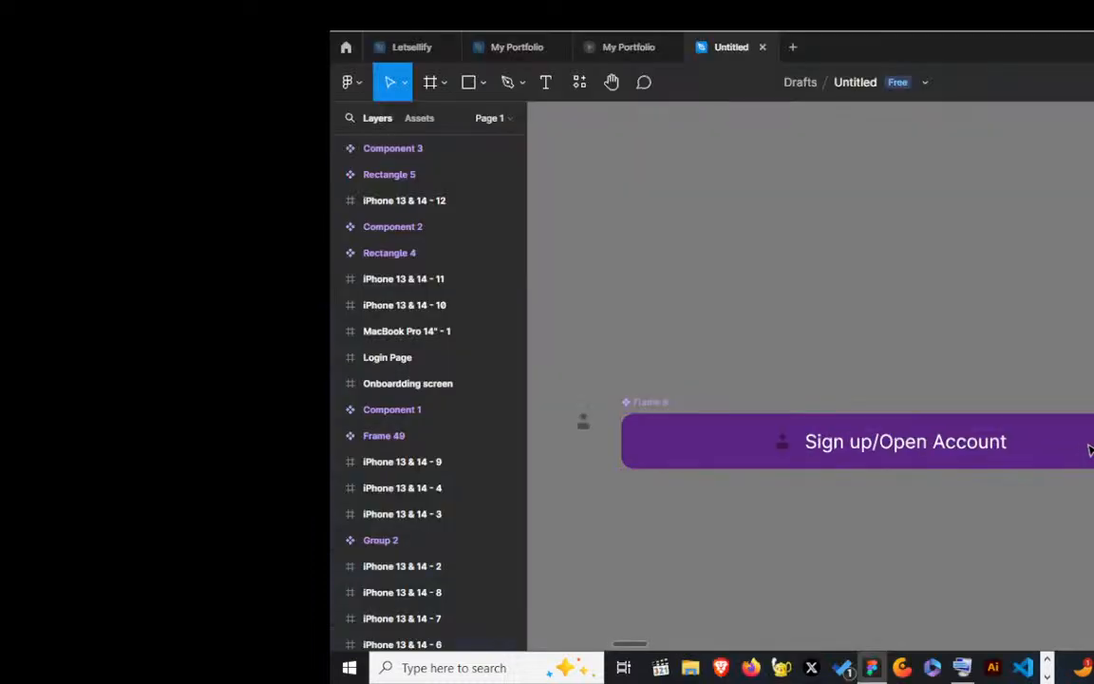
pyautogui.scroll(-1, 1091, 449)
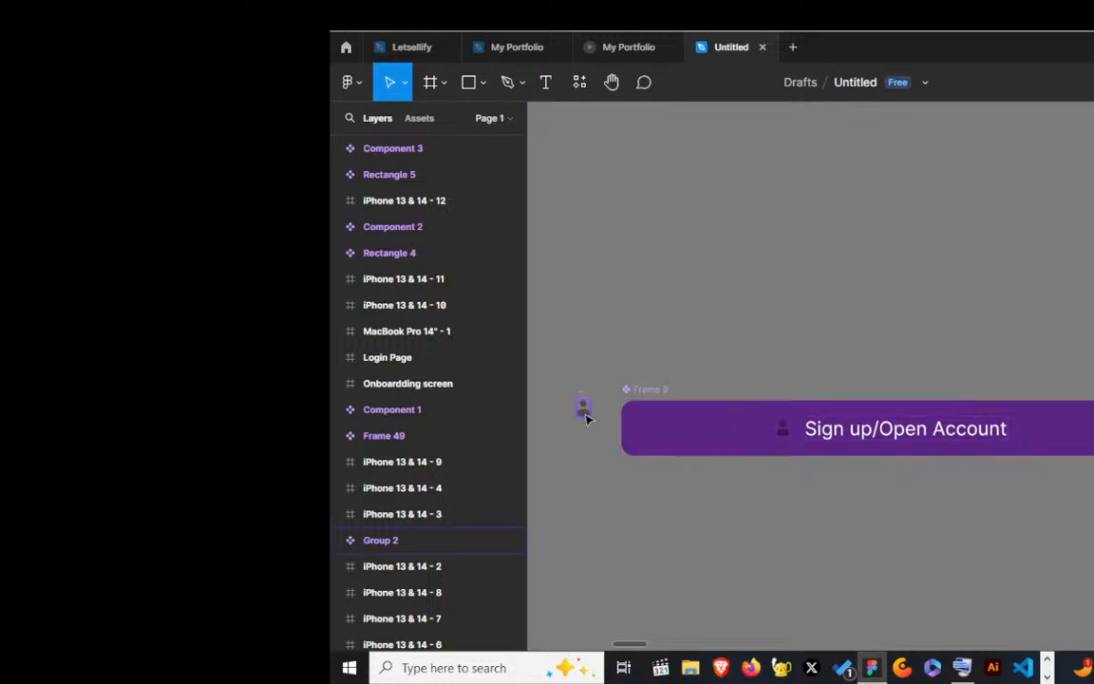
pyautogui.scroll(1, 583, 411)
pyautogui.scroll(1, 586, 418)
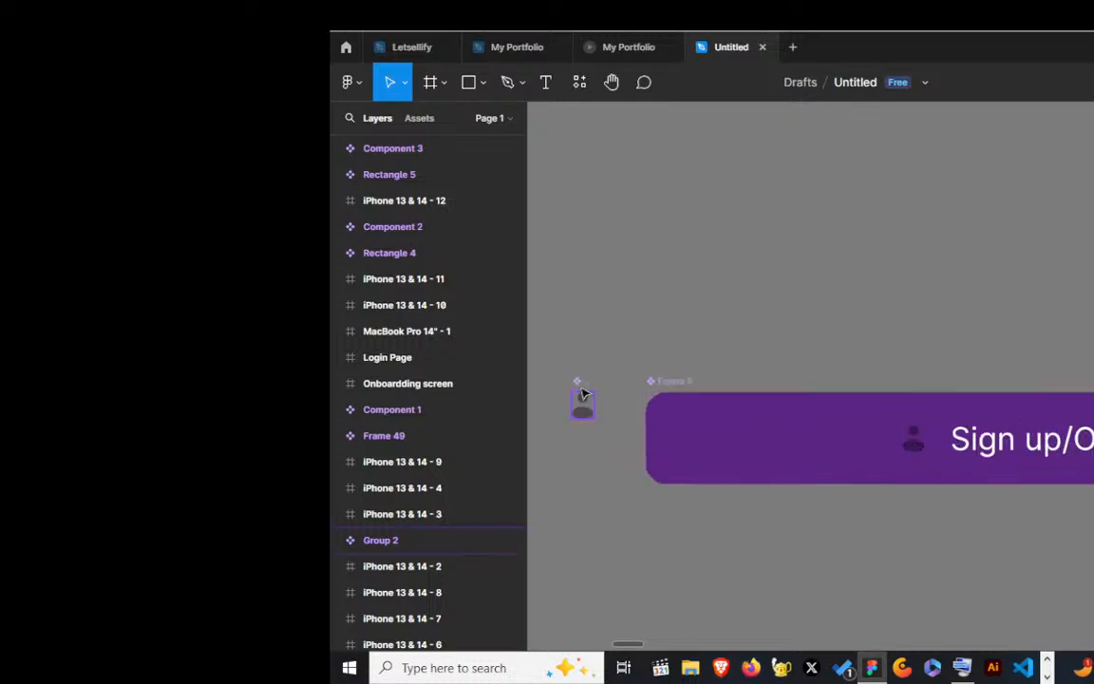
# Step: Switch back to OBS and return to the floating live chat window
pyautogui.hotkey('alt', 'Tab')
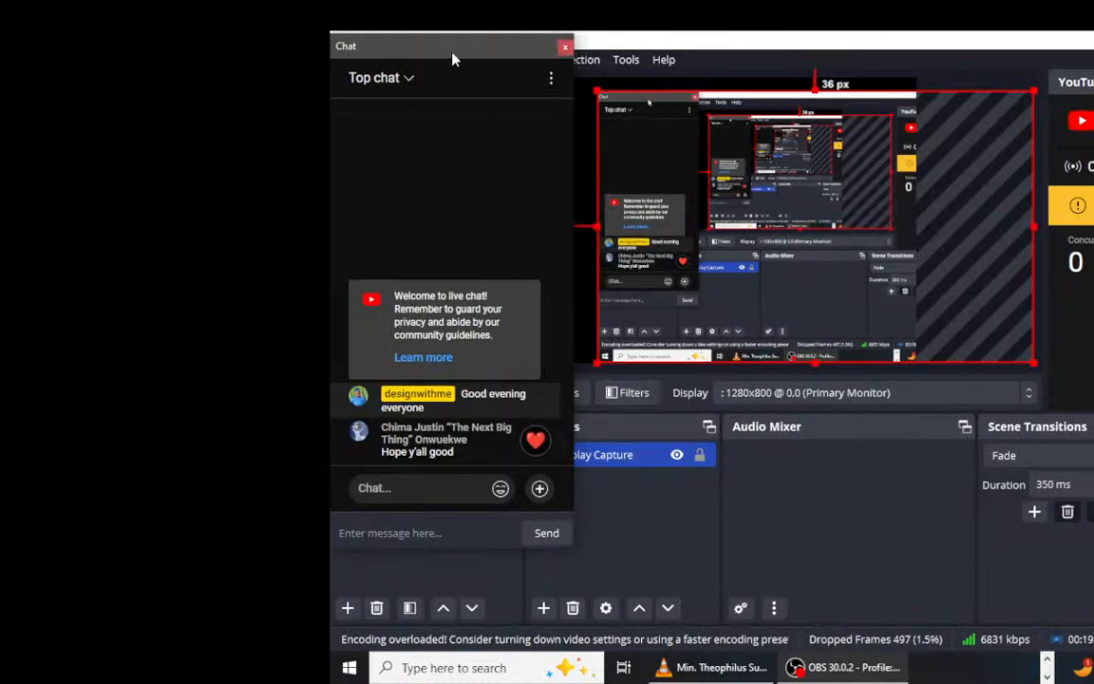
pyautogui.moveTo(454, 53); pyautogui.dragTo(559, 49)
pyautogui.click(360, 455)
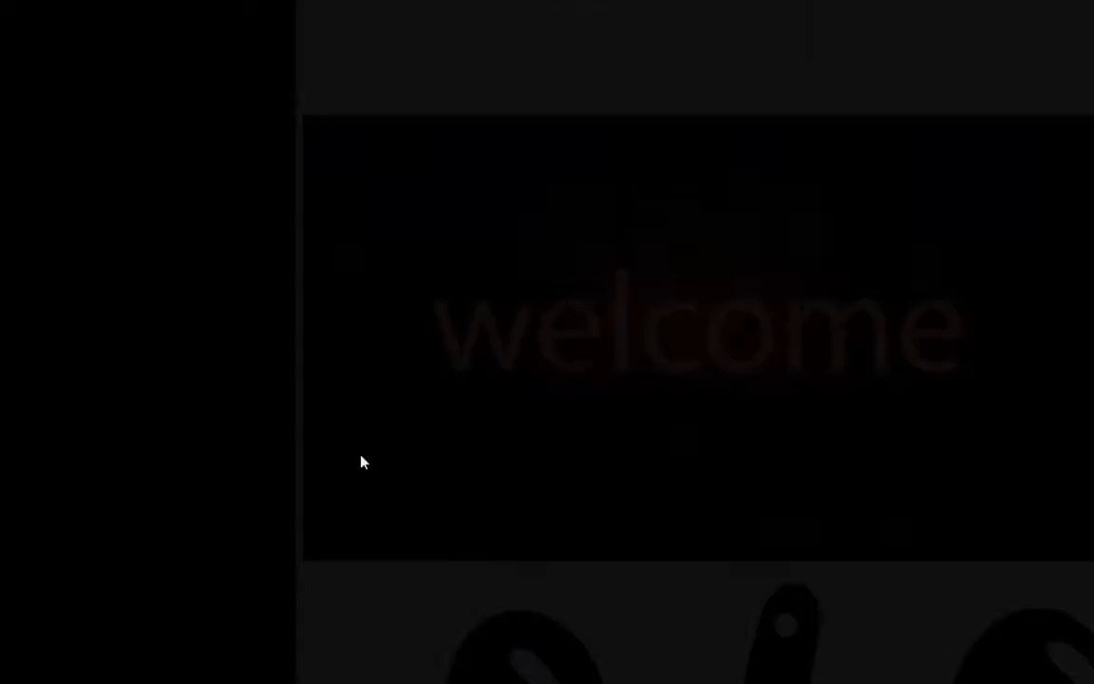
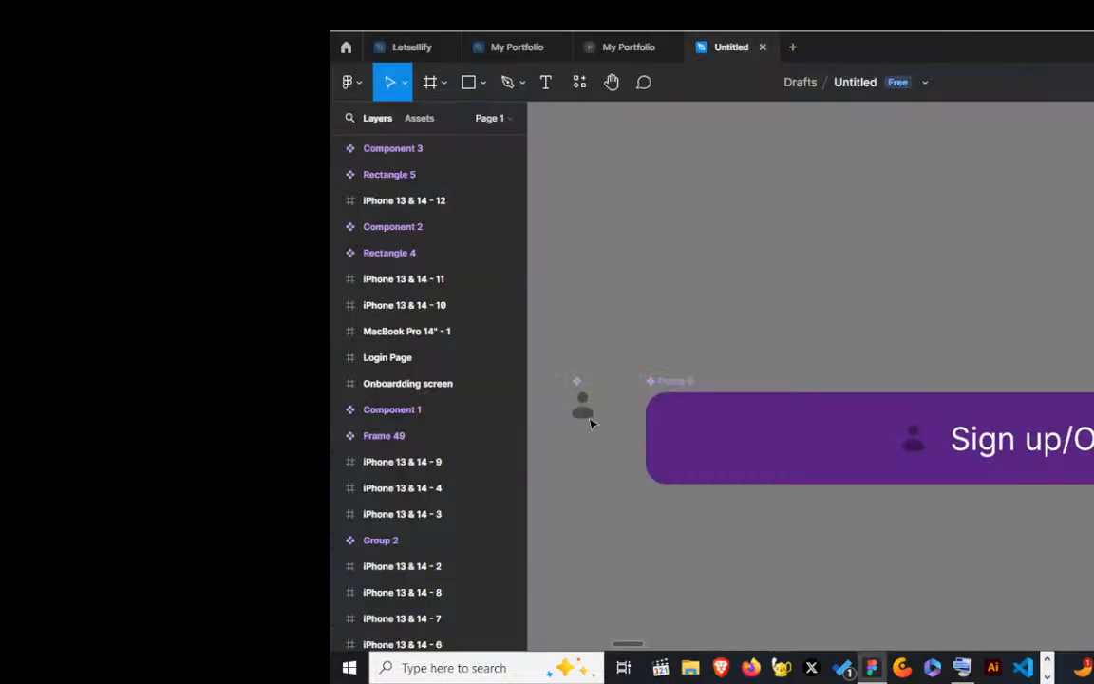
# Step: Switch to the OBS chat window and send "Good evening everyone.. Please signify if I am audible enough" to the live chat
pyautogui.scroll(1, 588, 422)
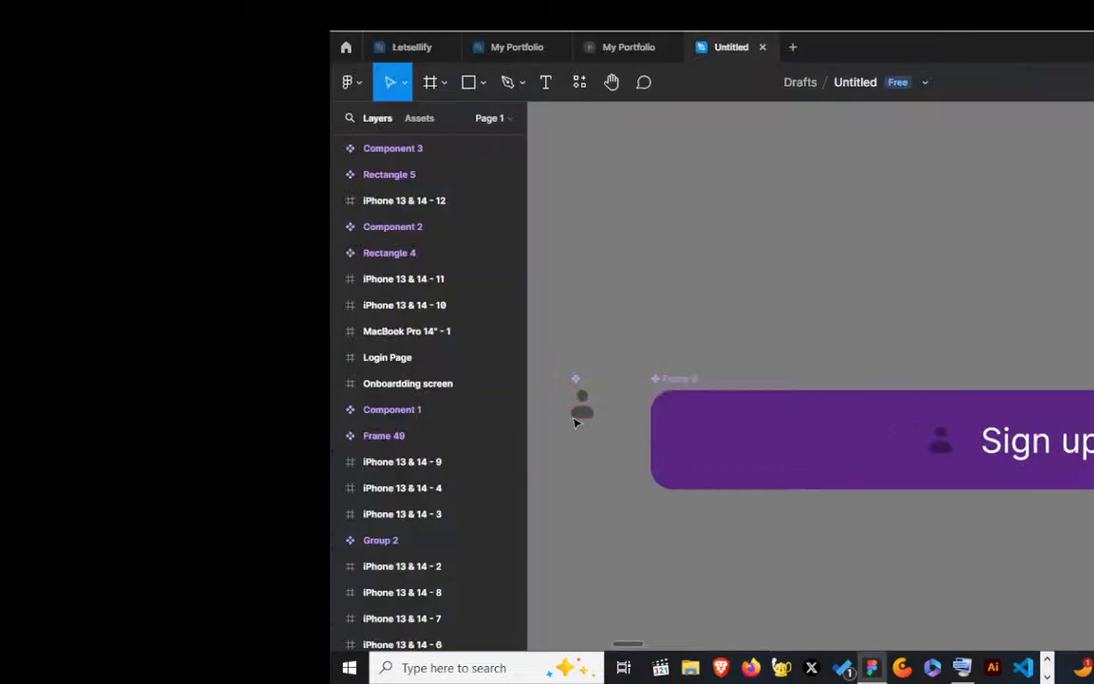
pyautogui.scroll(2, 559, 404)
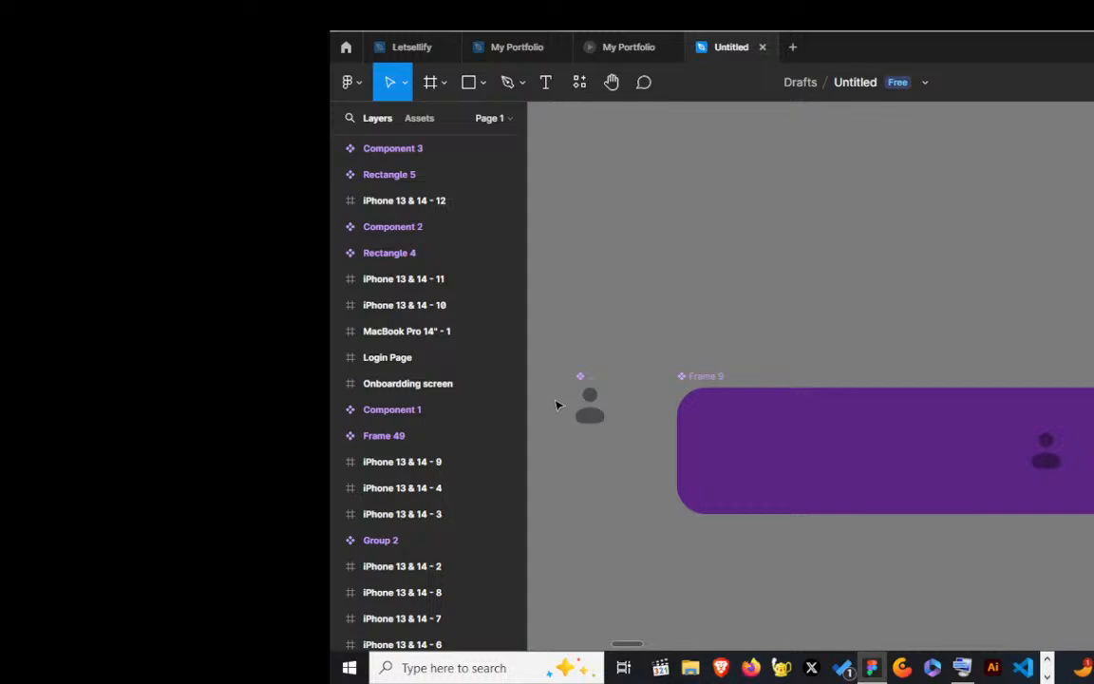
pyautogui.hotkey('alt', 'Tab')
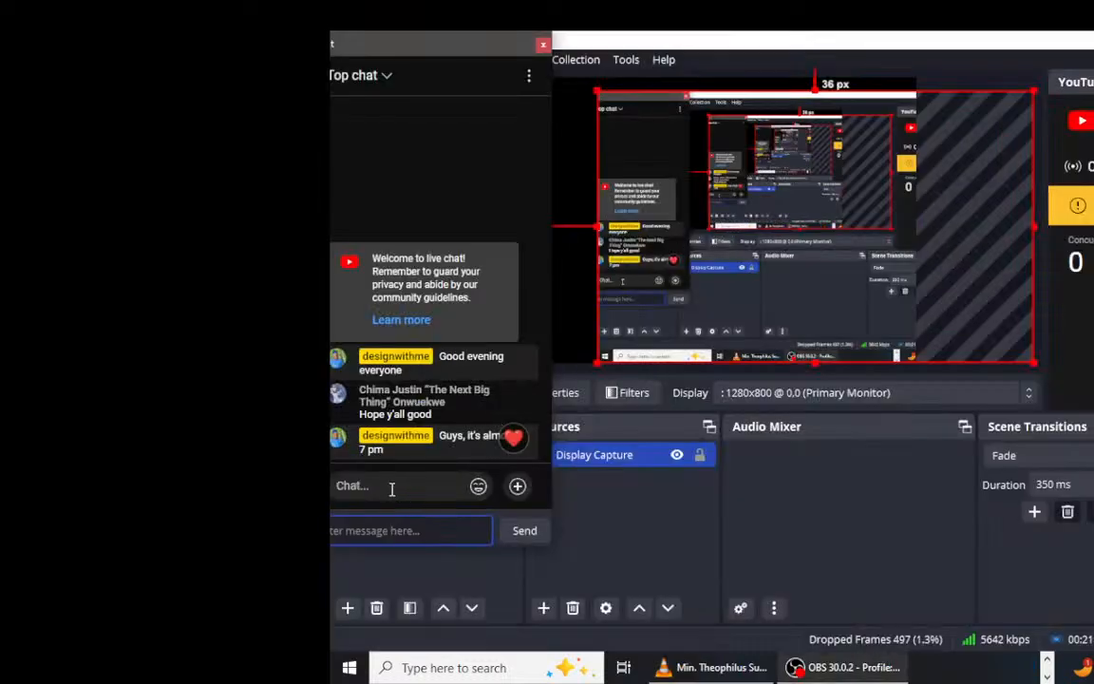
pyautogui.click(390, 487)
pyautogui.write('G')
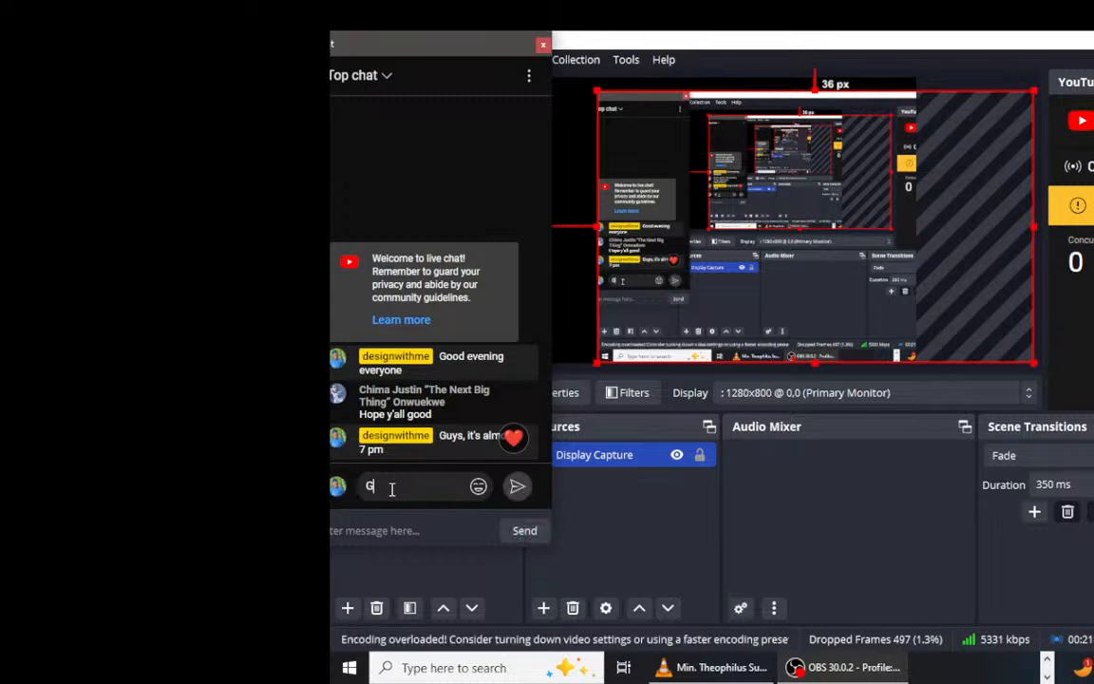
pyautogui.write('ood evening every')
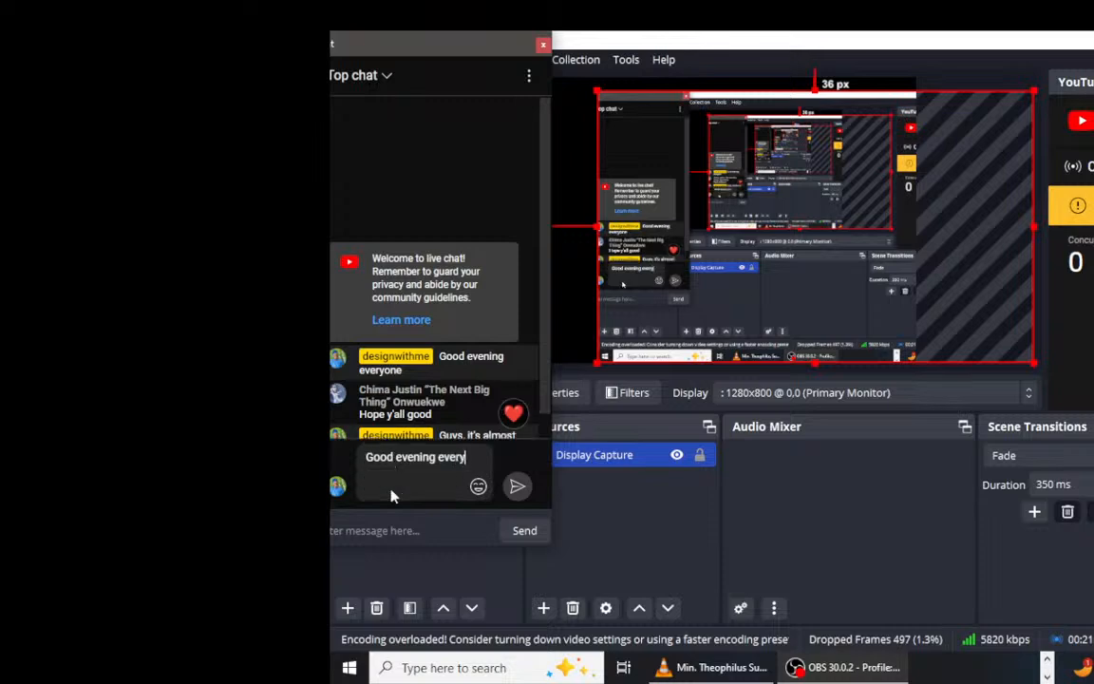
pyautogui.write('one')
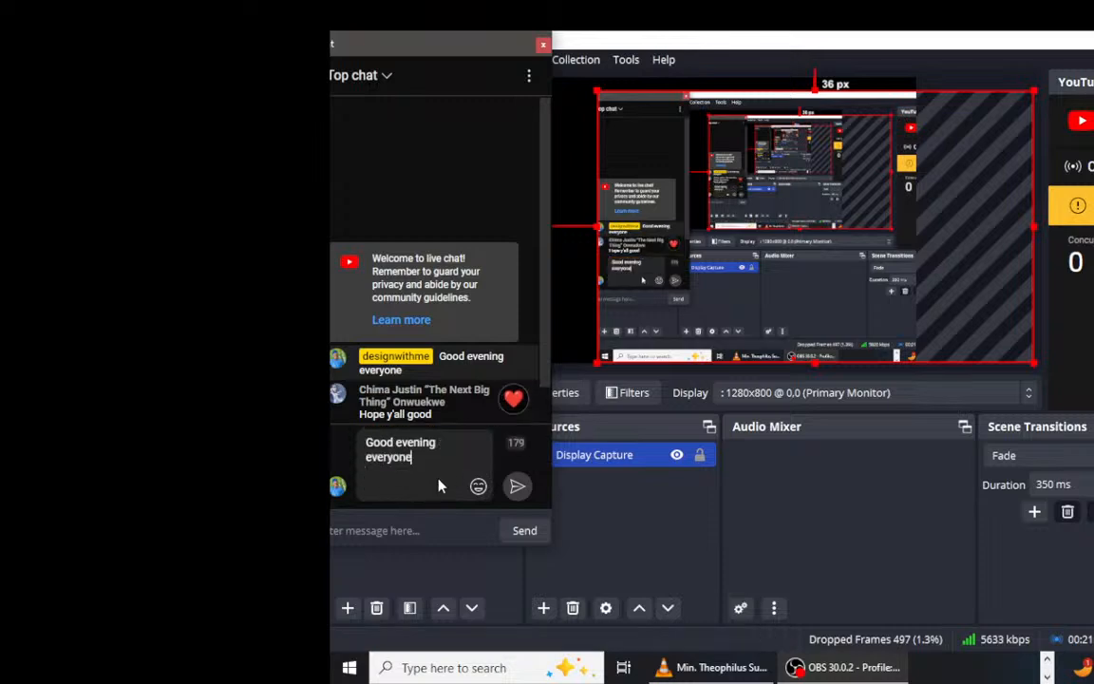
pyautogui.write('.. Please signify ')
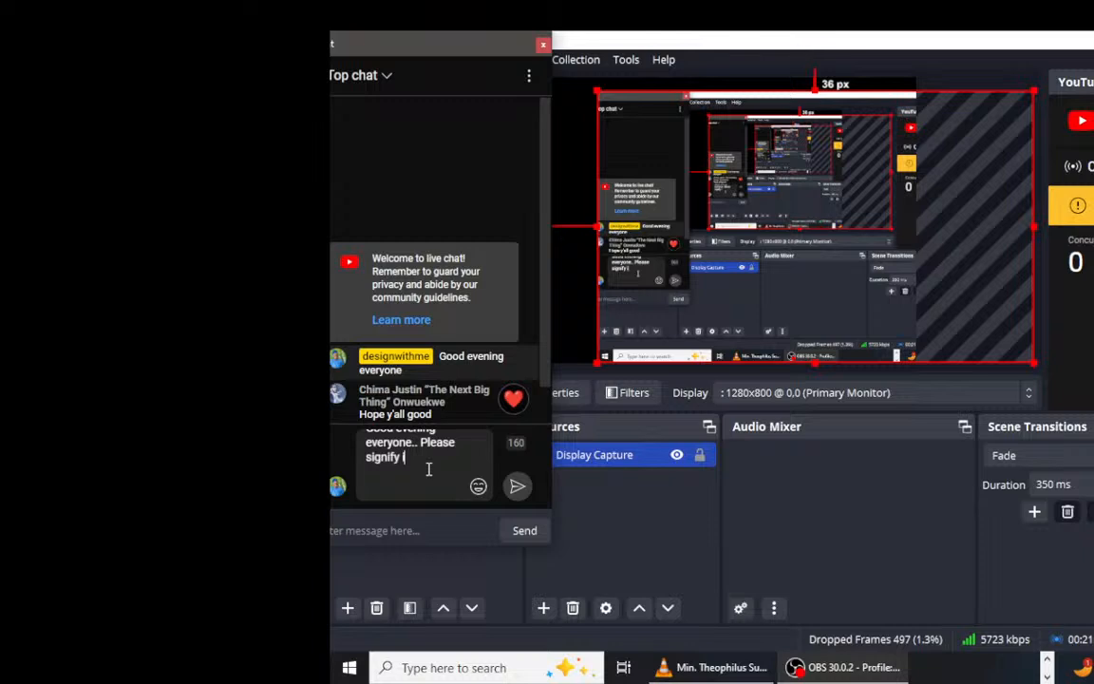
pyautogui.write('if I am audible enough')
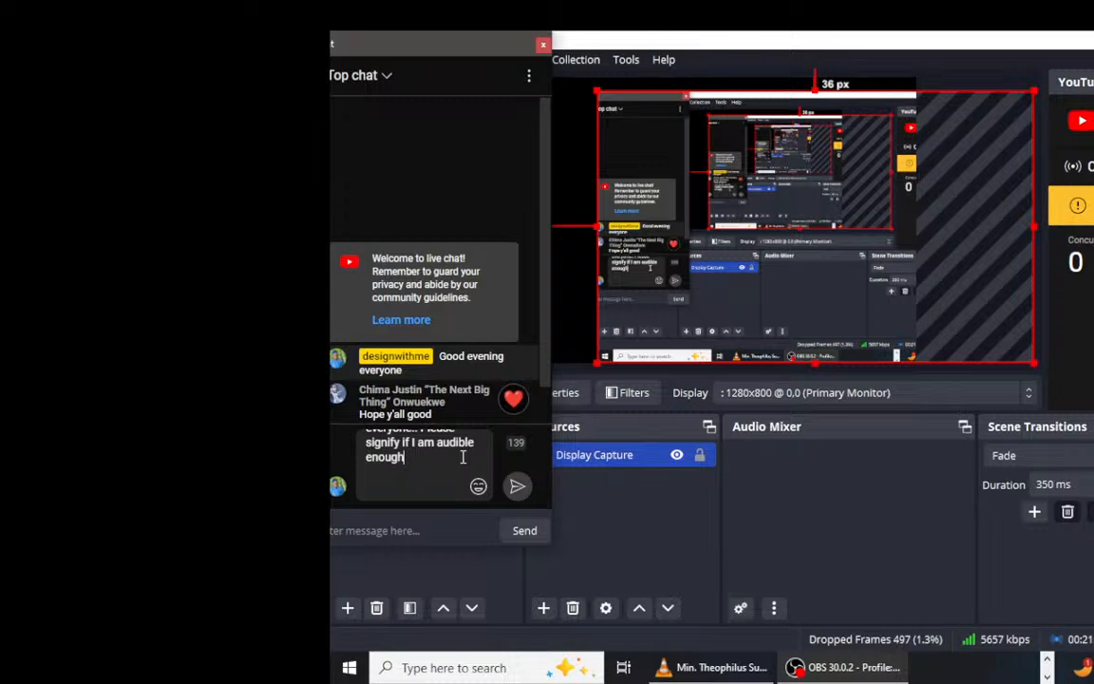
pyautogui.click(517, 487)
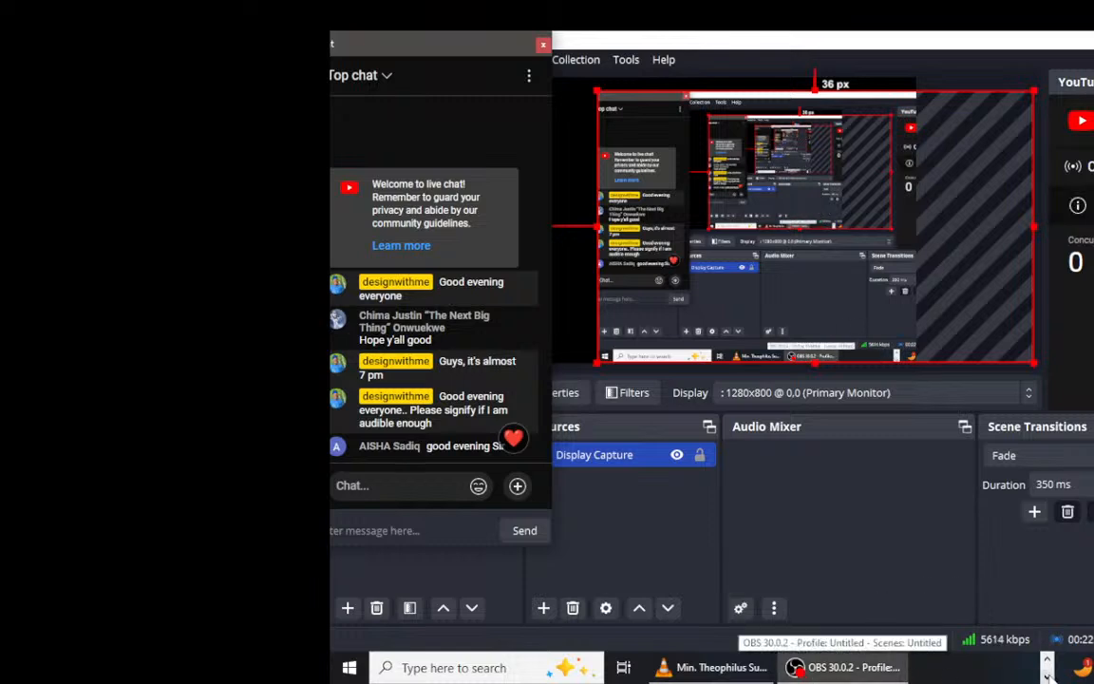
# Step: Switch to Figma briefly, and return to OBS to read the viewers' replies in the live chat
pyautogui.click(1047, 675)
pyautogui.click(1047, 659)
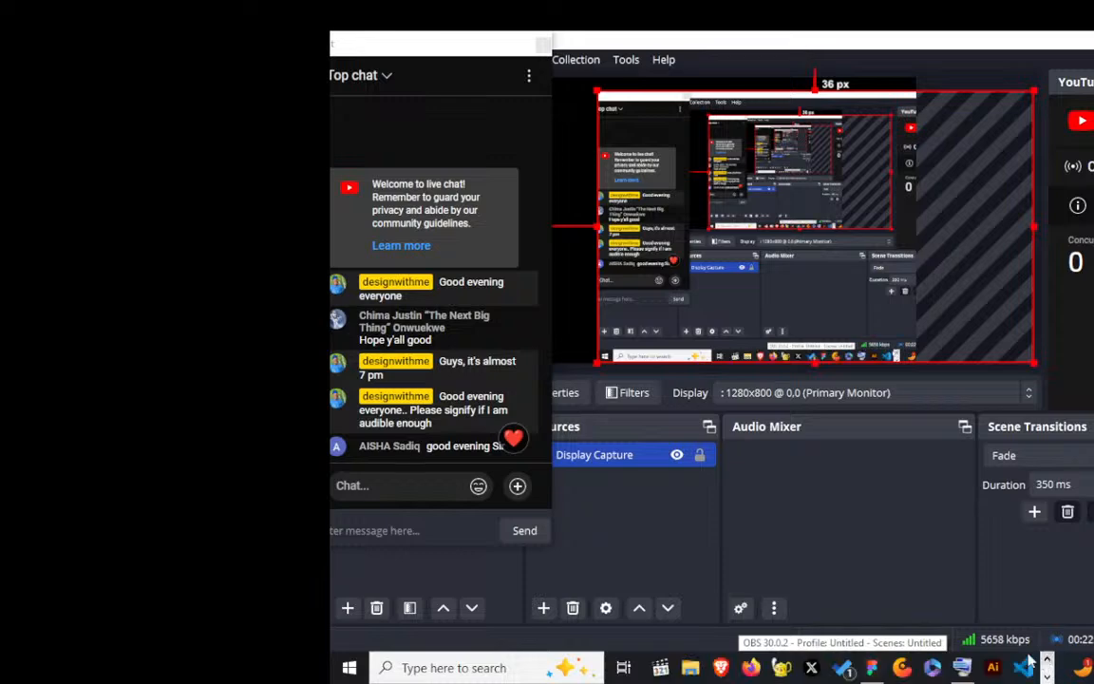
pyautogui.click(872, 667)
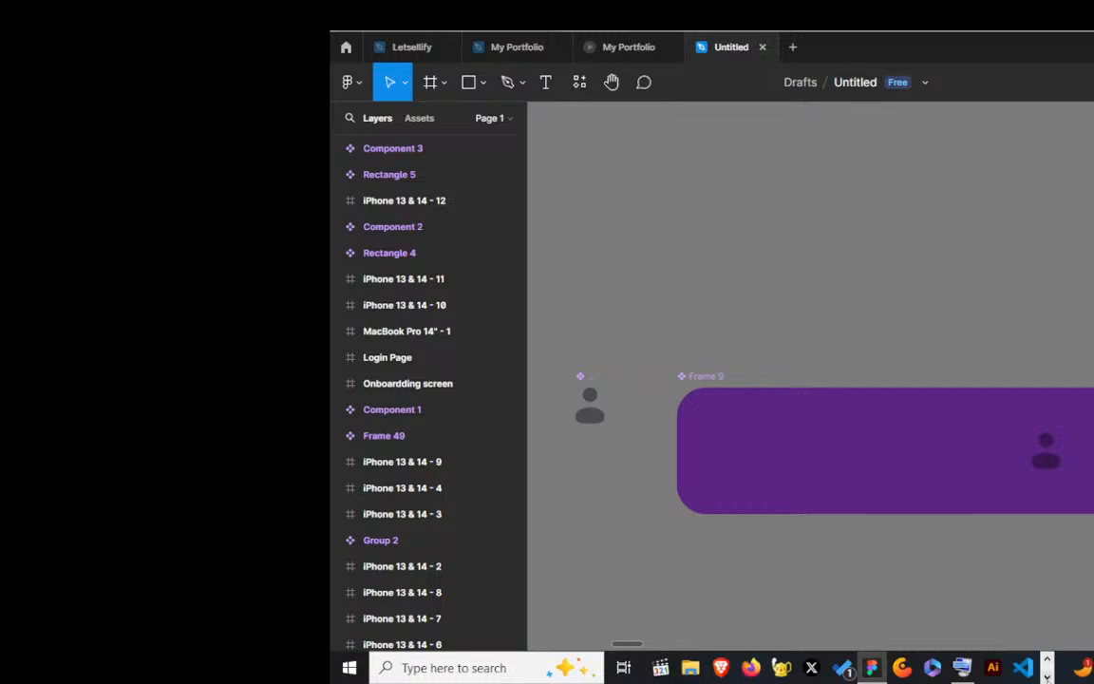
pyautogui.click(1047, 676)
pyautogui.click(873, 668)
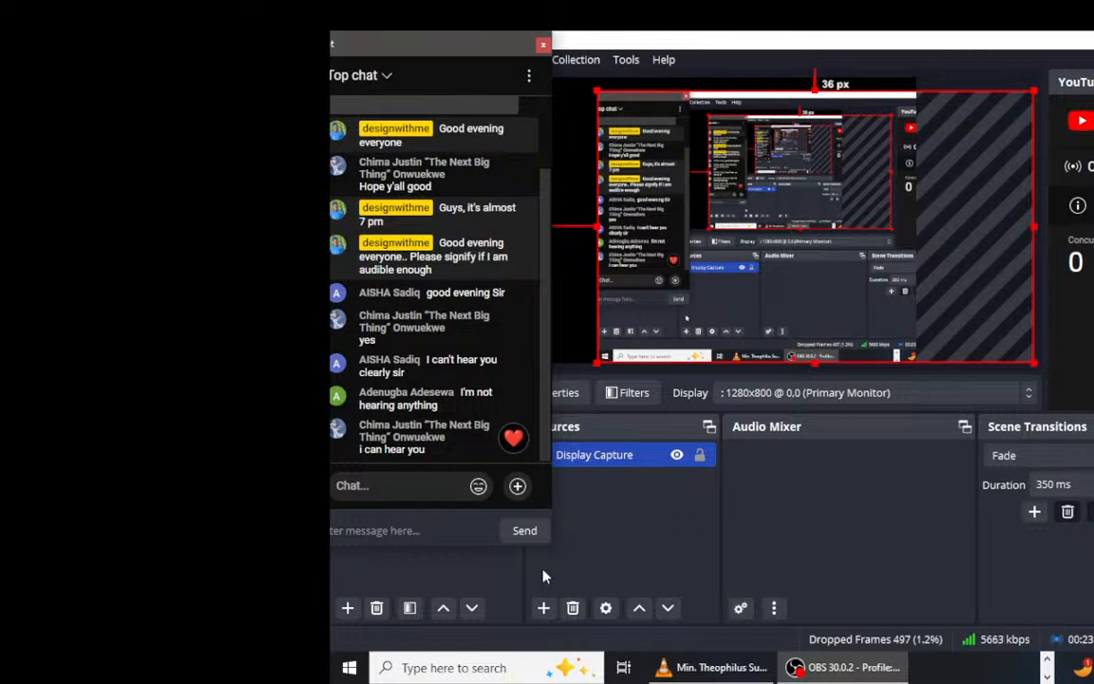
# Step: Switch to Figma and examine the Sign up/Open Account button component together with the phone screens above it
pyautogui.moveTo(513, 438)
pyautogui.hotkey('alt', 'Tab')
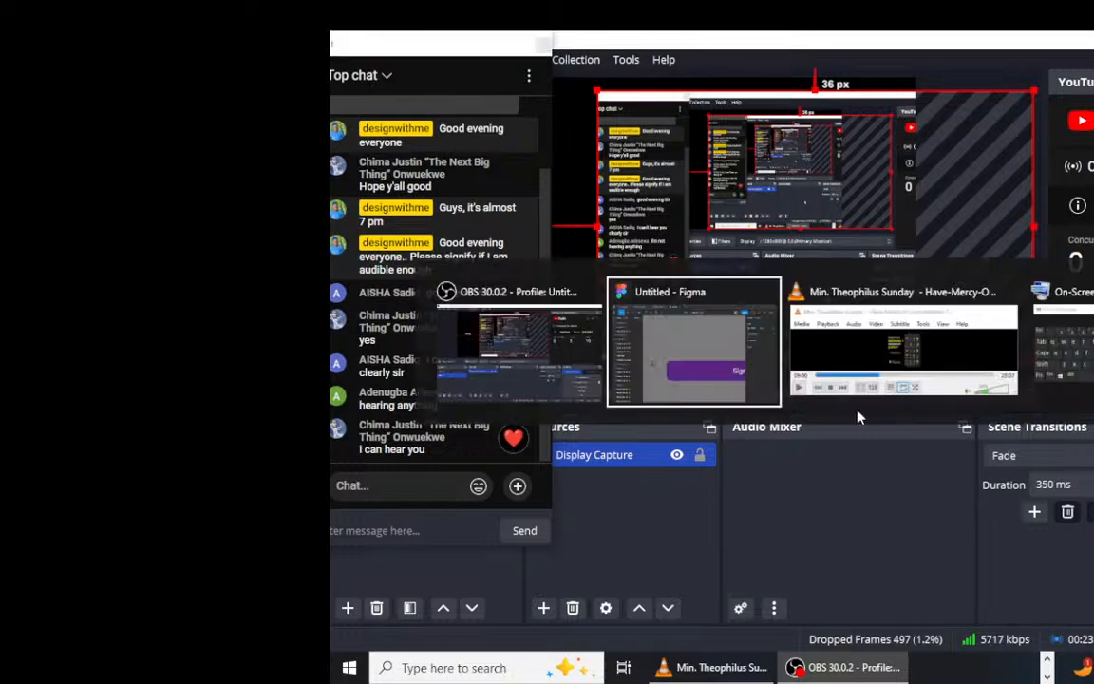
pyautogui.click(728, 380)
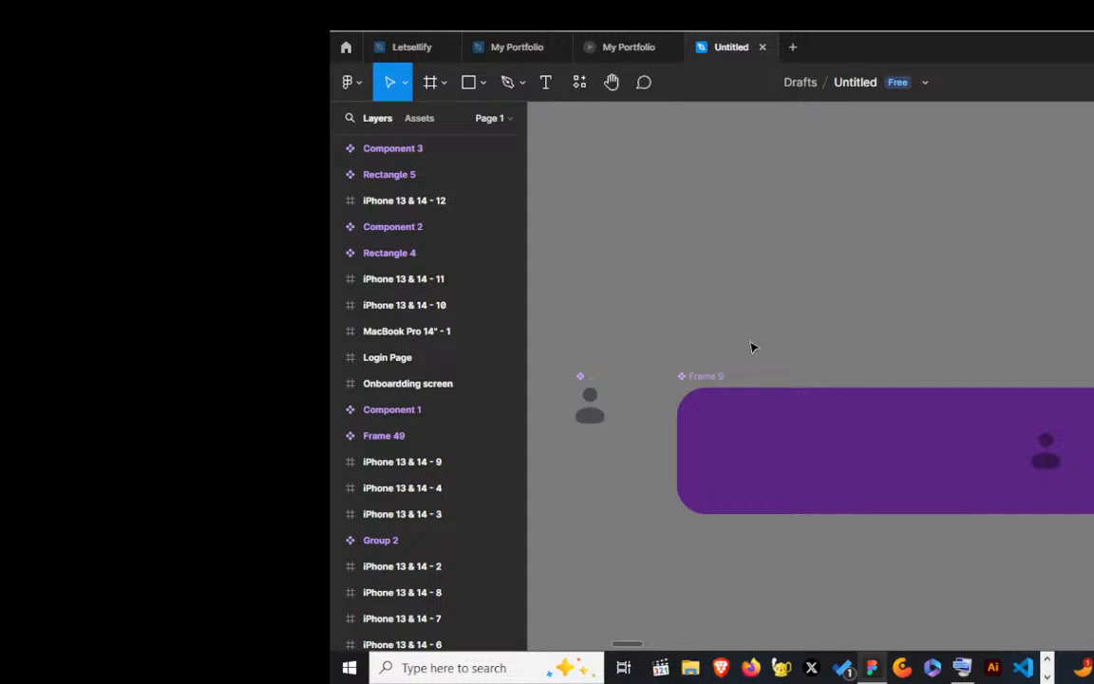
pyautogui.scroll(-4, 747, 339)
pyautogui.scroll(1, 748, 339)
pyautogui.scroll(3, 749, 342)
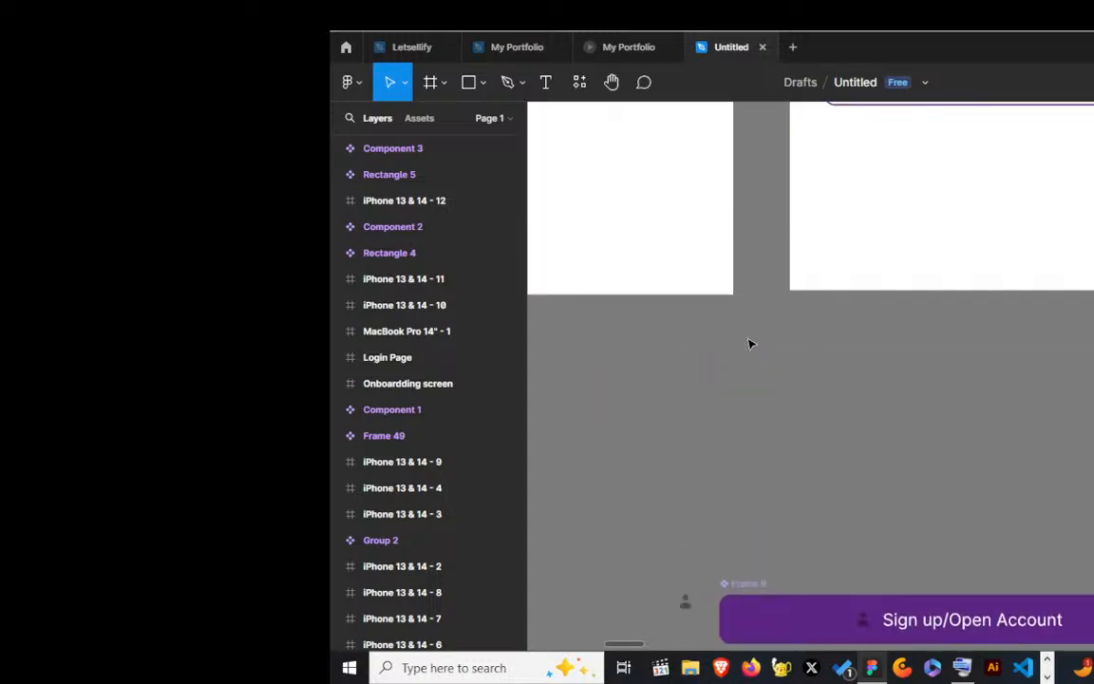
pyautogui.scroll(-4, 750, 341)
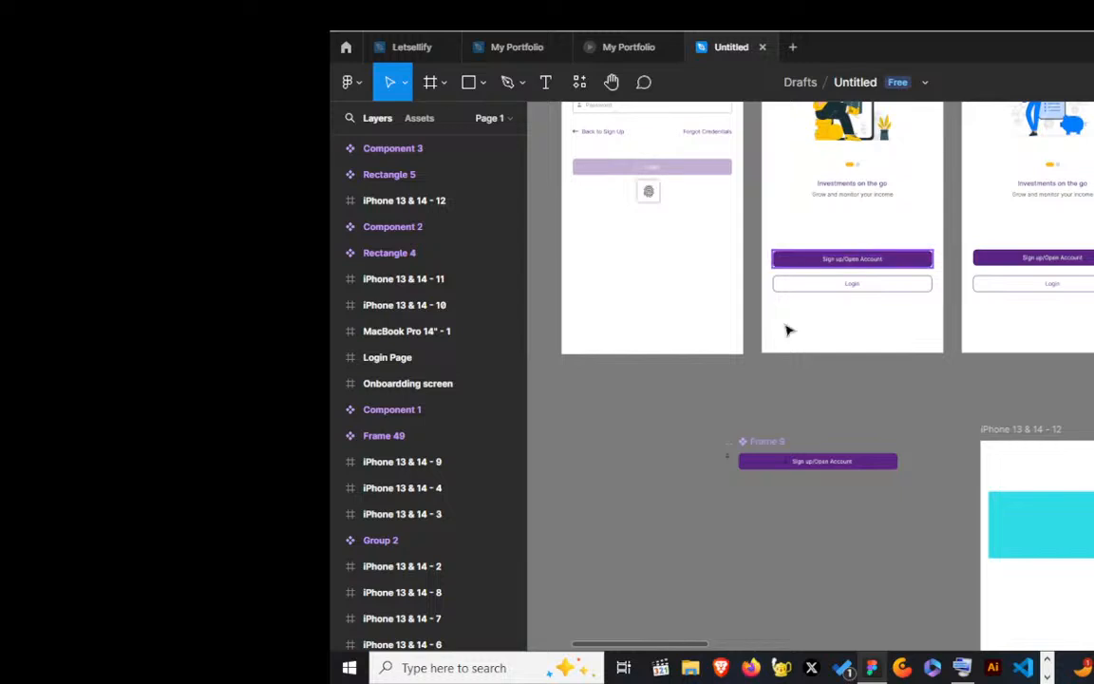
pyautogui.click(802, 461)
pyautogui.scroll(1, 804, 462)
pyautogui.scroll(4, 799, 462)
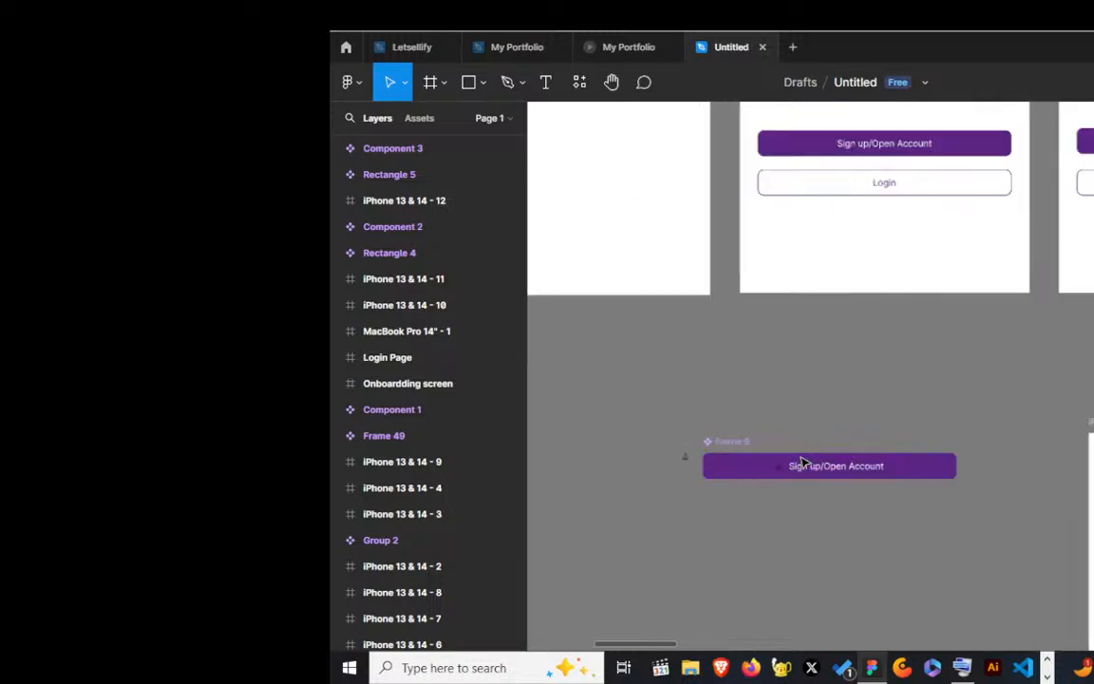
pyautogui.scroll(-3, 854, 376)
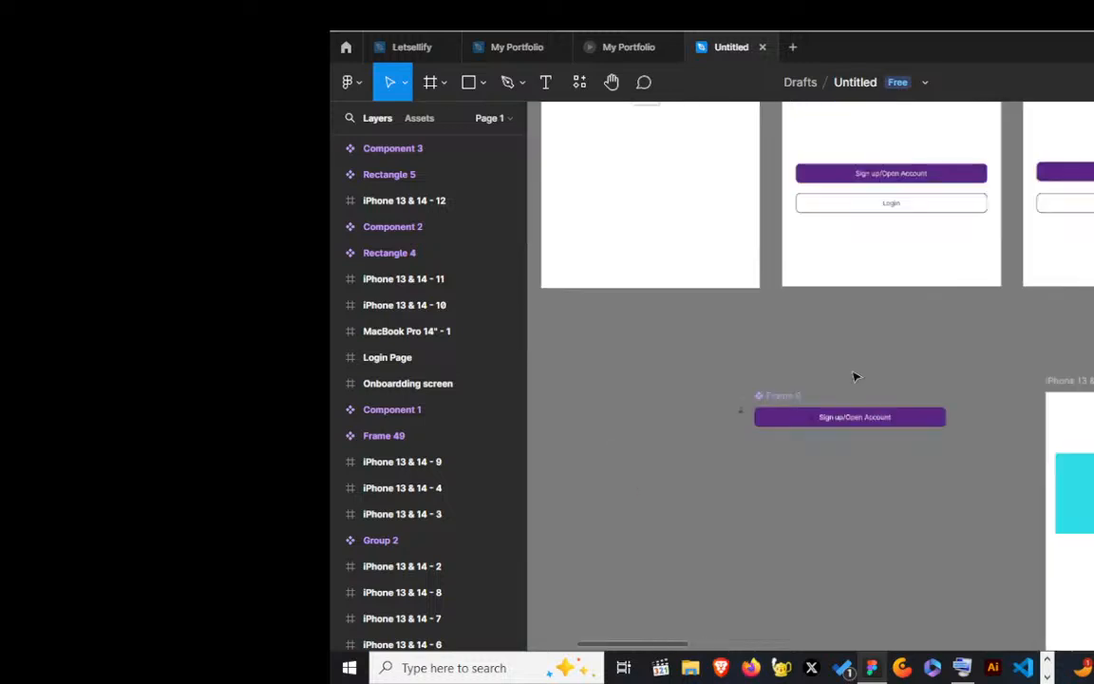
pyautogui.scroll(-4, 854, 375)
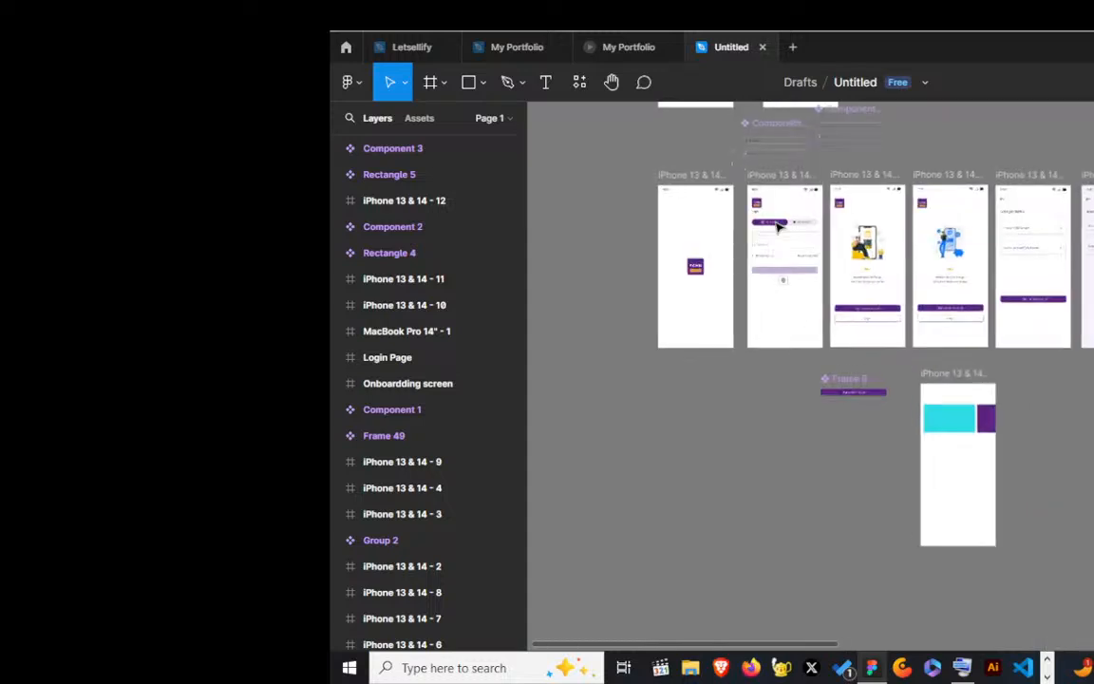
# Step: Examine the icons in the Login screen's Username and Password fields, and compare them with the icon in the button component
pyautogui.scroll(5, 777, 224)
pyautogui.scroll(2, 777, 226)
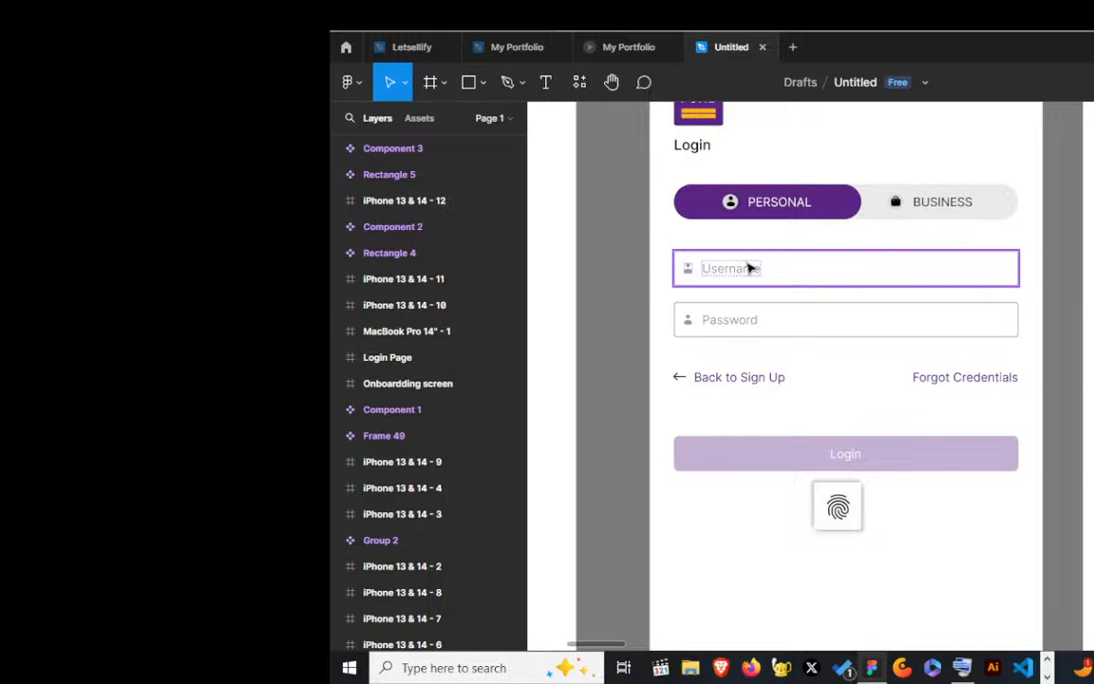
pyautogui.scroll(-3, 730, 275)
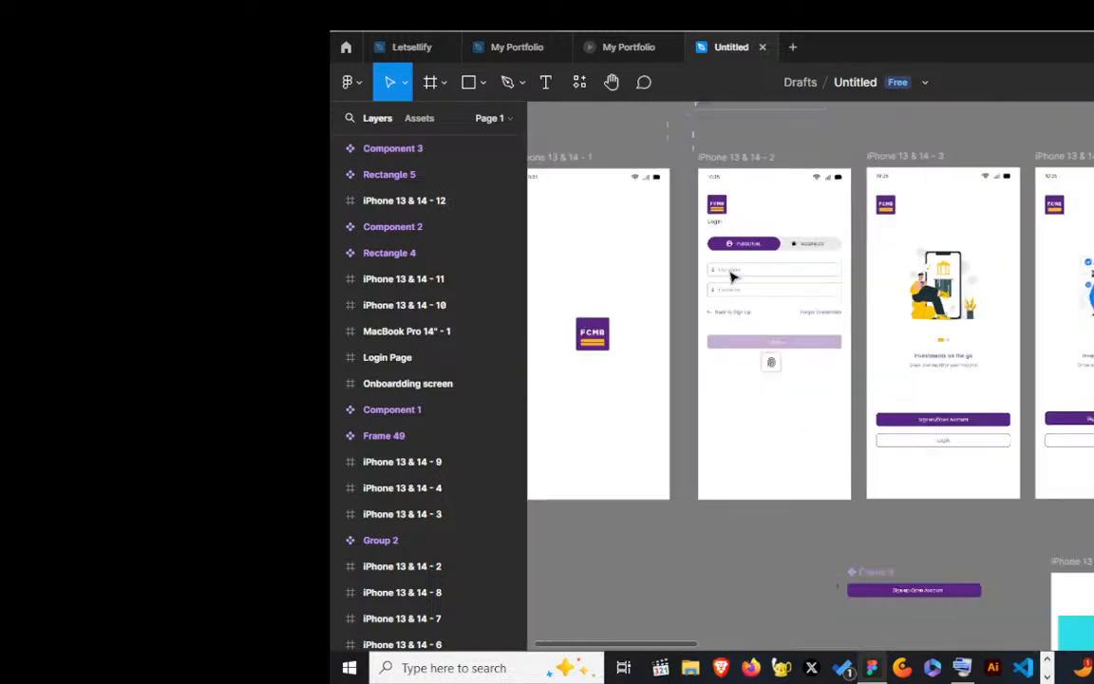
pyautogui.scroll(-2, 738, 265)
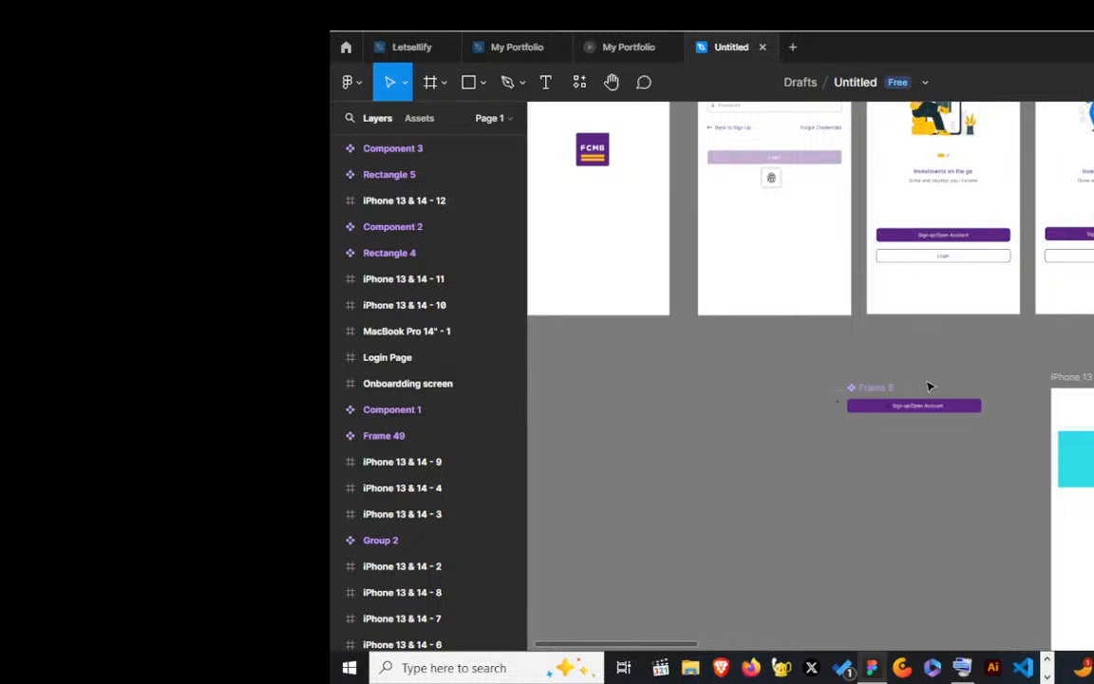
pyautogui.scroll(3, 944, 410)
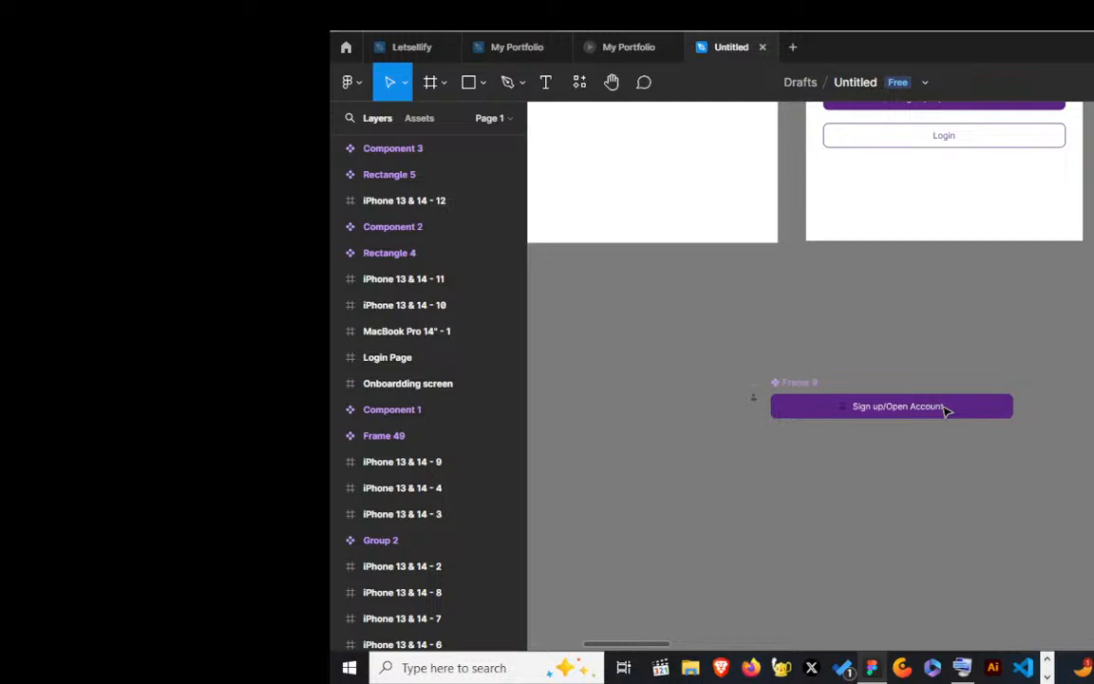
pyautogui.scroll(2, 945, 410)
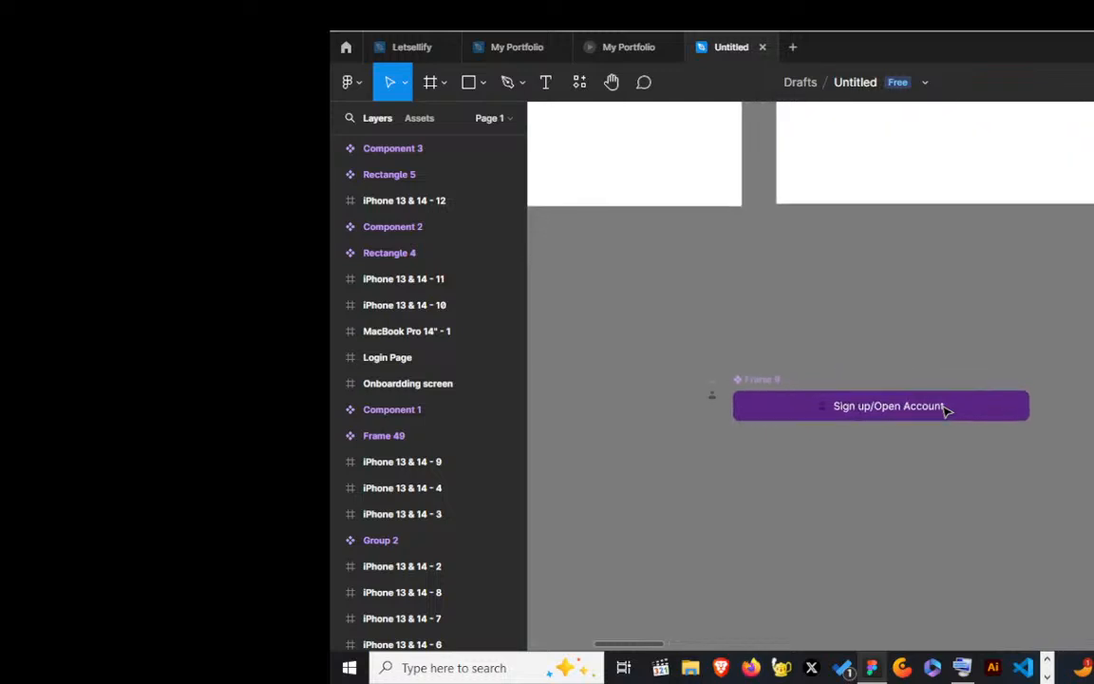
pyautogui.scroll(2, 945, 410)
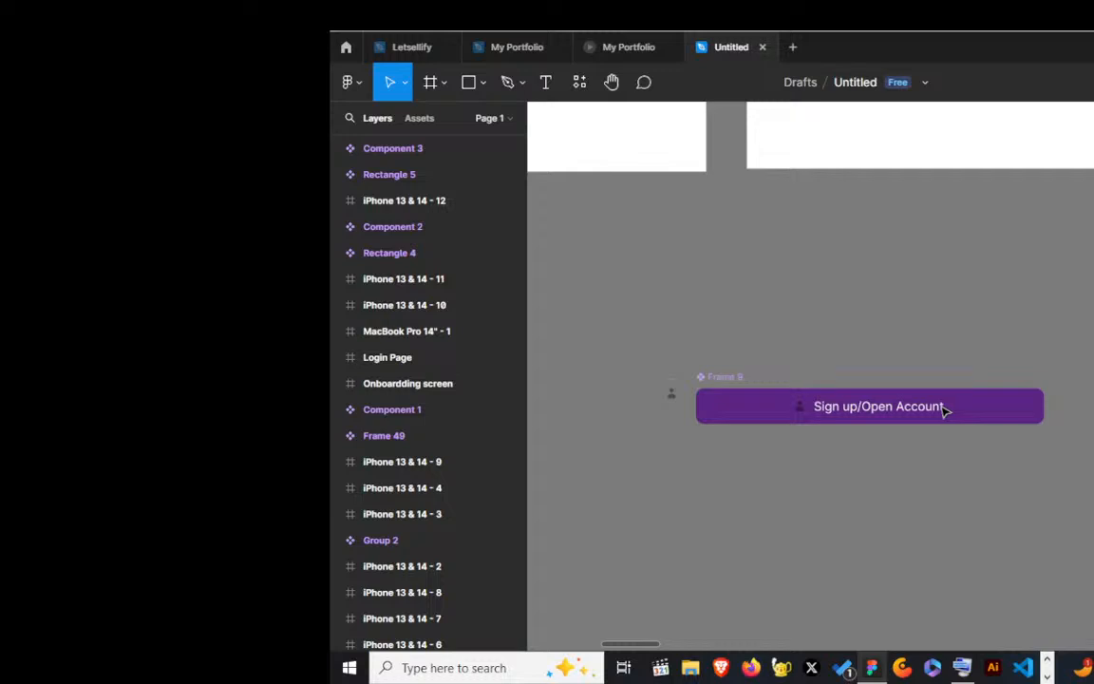
pyautogui.scroll(2, 676, 402)
pyautogui.scroll(3, 676, 402)
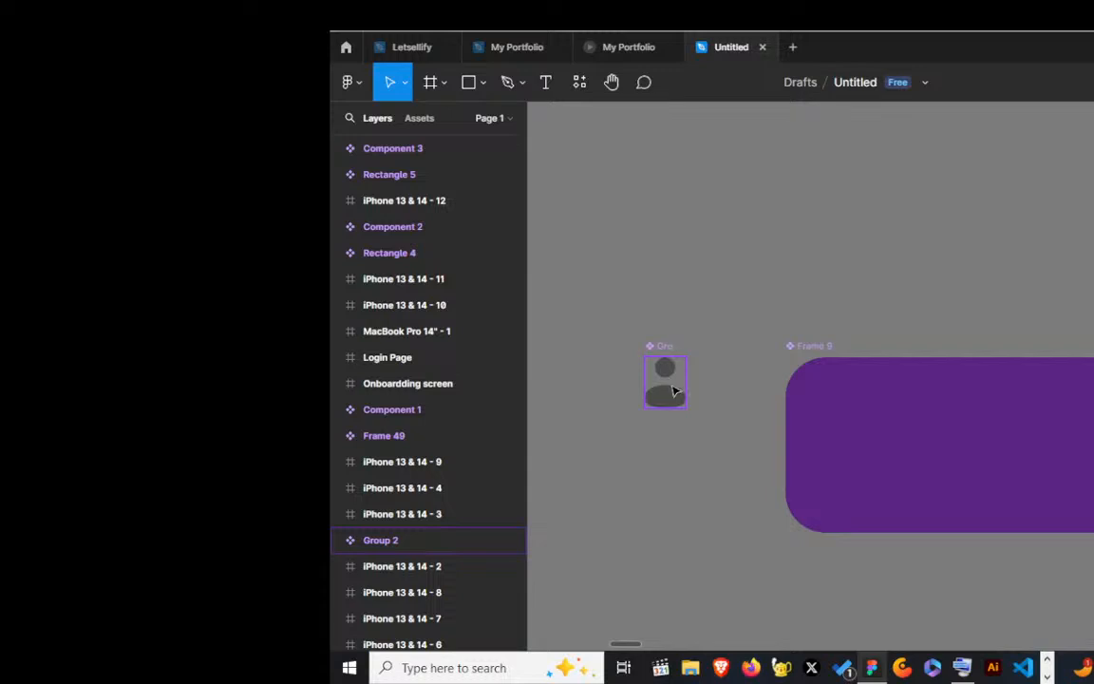
# Step: Move the standalone person icon component slightly down beside the Frame 9 button and examine its shapes up close
pyautogui.moveTo(672, 348); pyautogui.dragTo(675, 389)
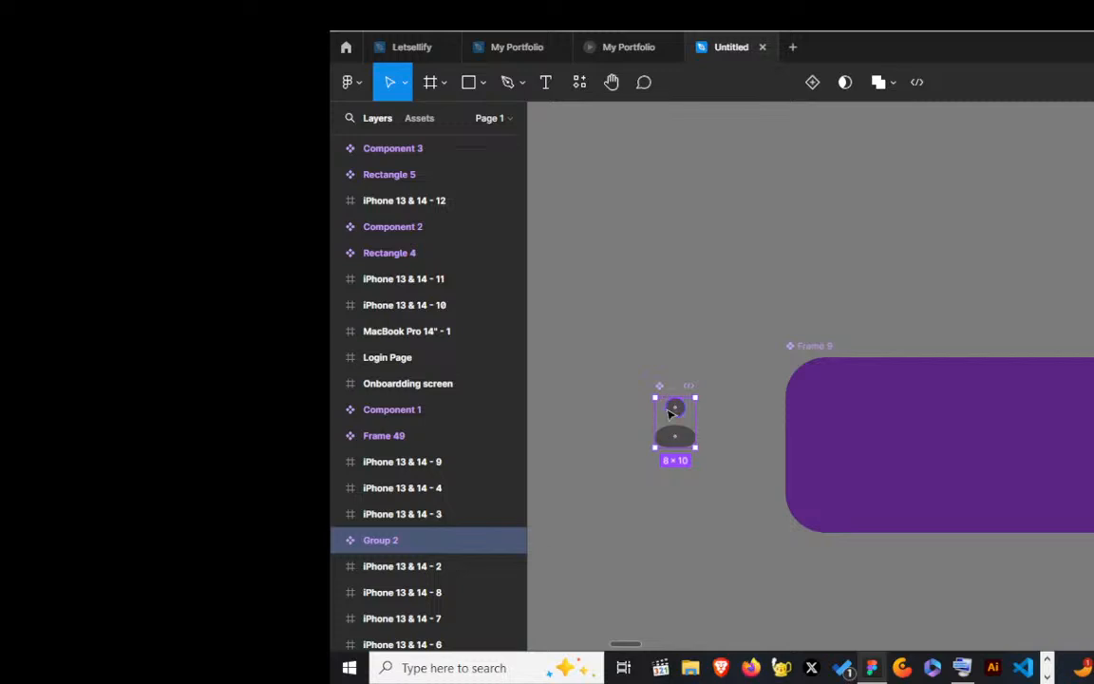
pyautogui.scroll(2, 672, 409)
pyautogui.scroll(1, 669, 413)
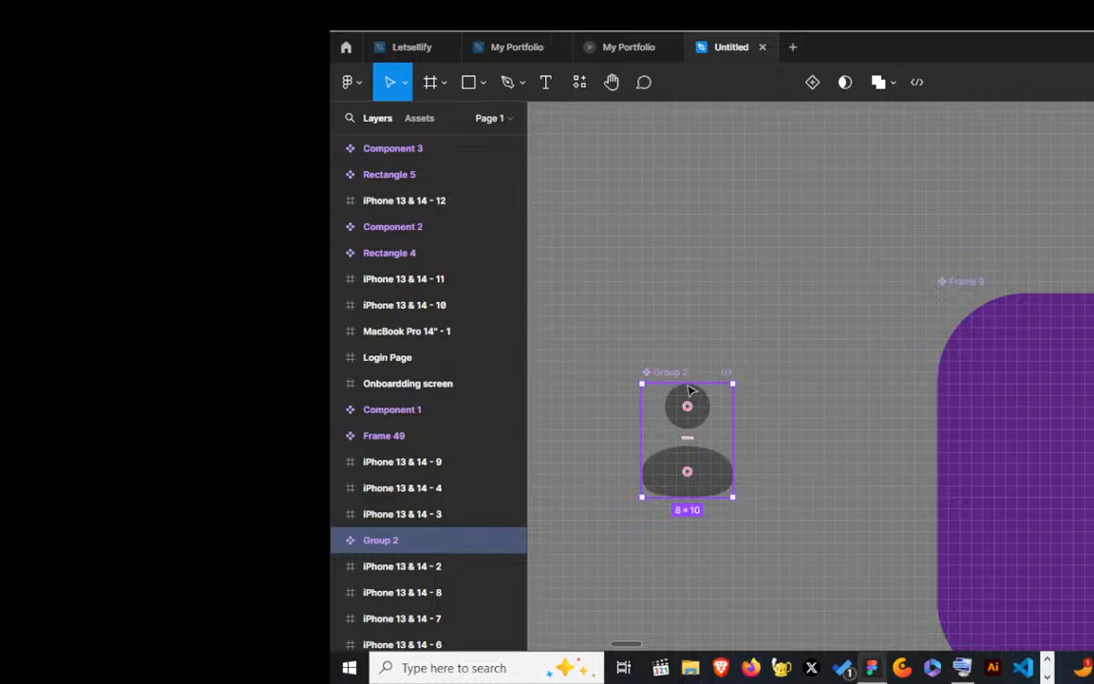
pyautogui.scroll(-3, 660, 450)
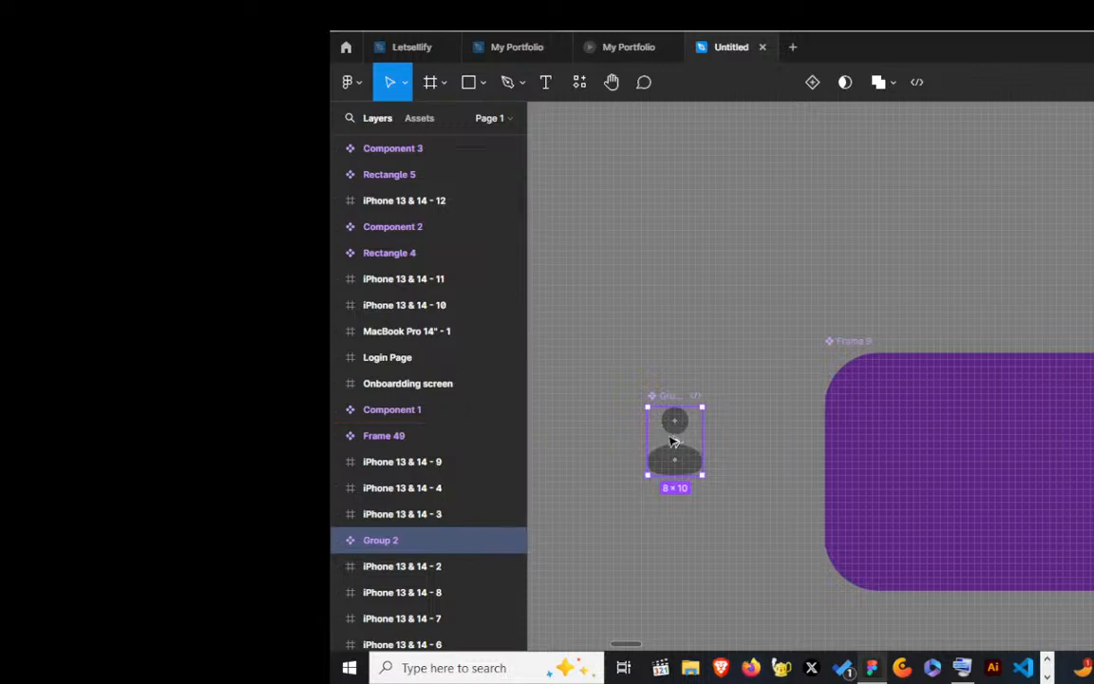
# Step: Place an instance of the person icon component inside the Frame 9 button, ahead of the existing icon
pyautogui.click(967, 462)
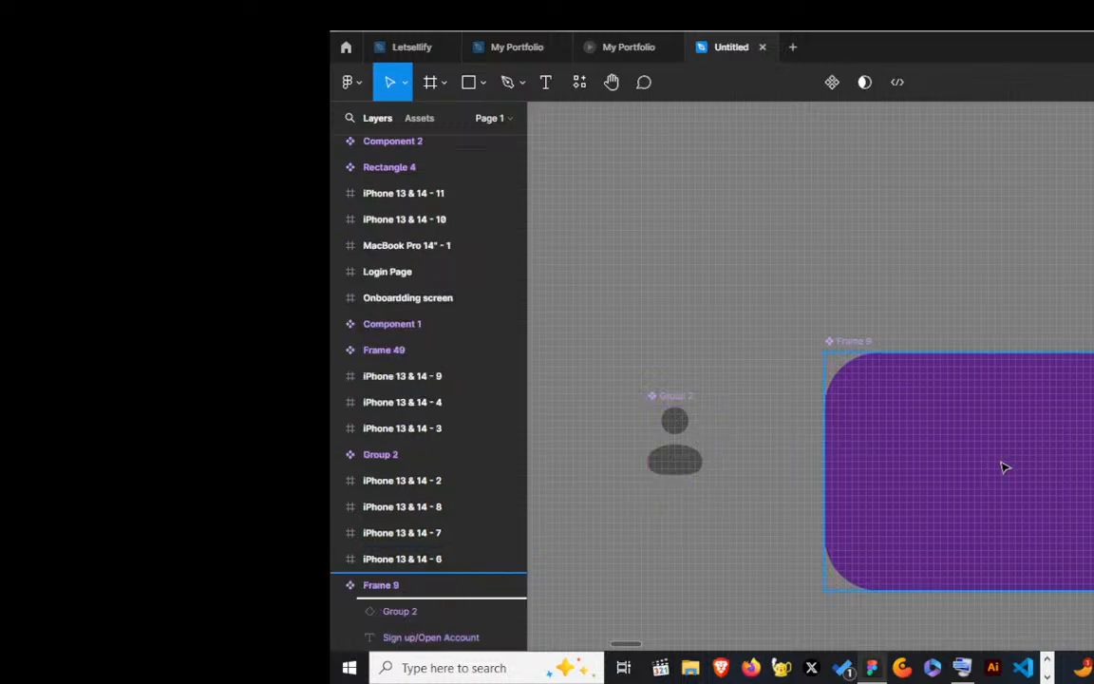
pyautogui.moveTo(1004, 467)
pyautogui.mouseDown()
pyautogui.moveTo(1062, 488)
pyautogui.moveTo(992, 482)
pyautogui.mouseUp()
pyautogui.scroll(-5, 748, 440)
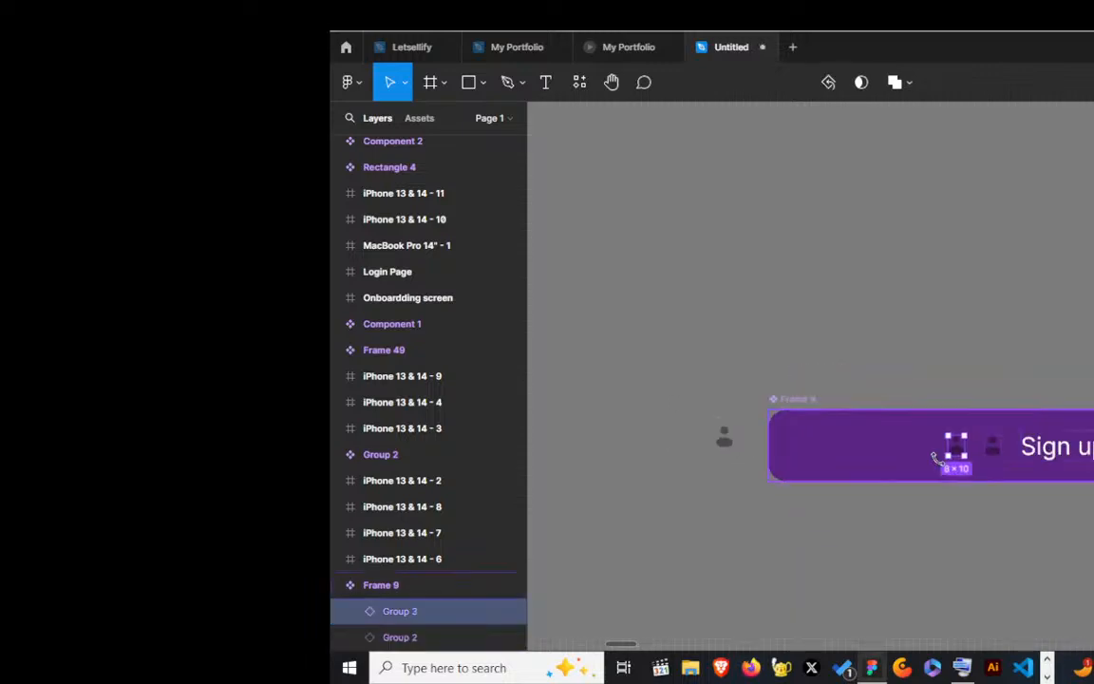
# Step: Delete the older person icon next to the Sign up/Open Account label inside the button
pyautogui.scroll(3, 935, 458)
pyautogui.click(947, 434)
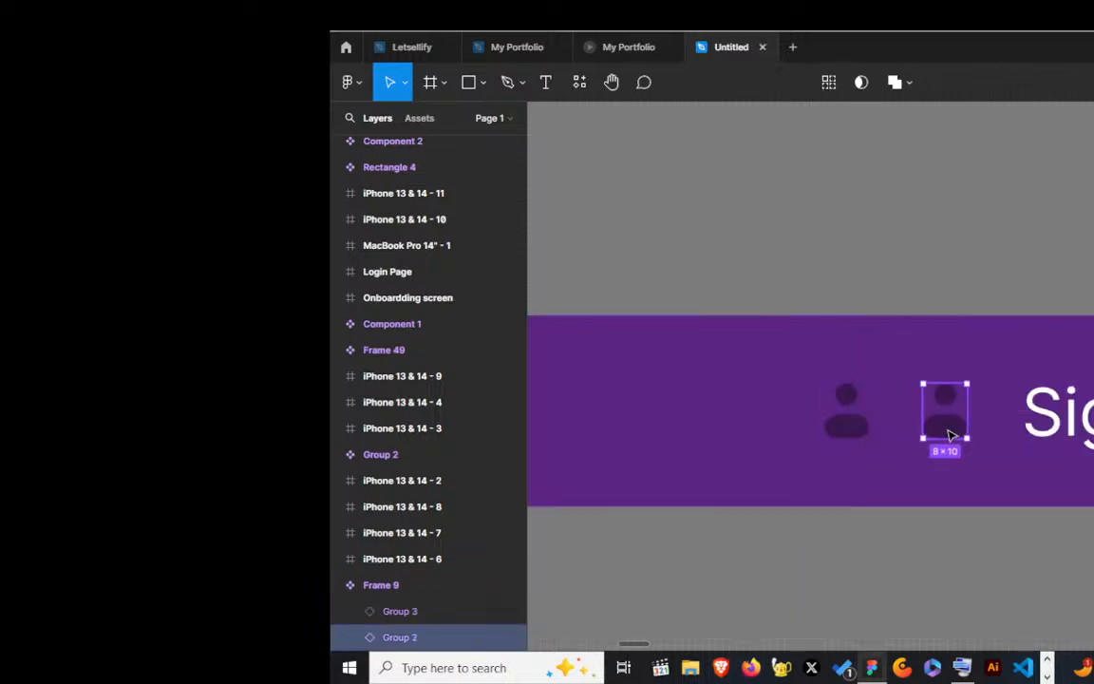
pyautogui.press('Delete')
# Step: Inspect the Frame 9 button component and select its Sign up/Open Account text label
pyautogui.scroll(-5, 936, 427)
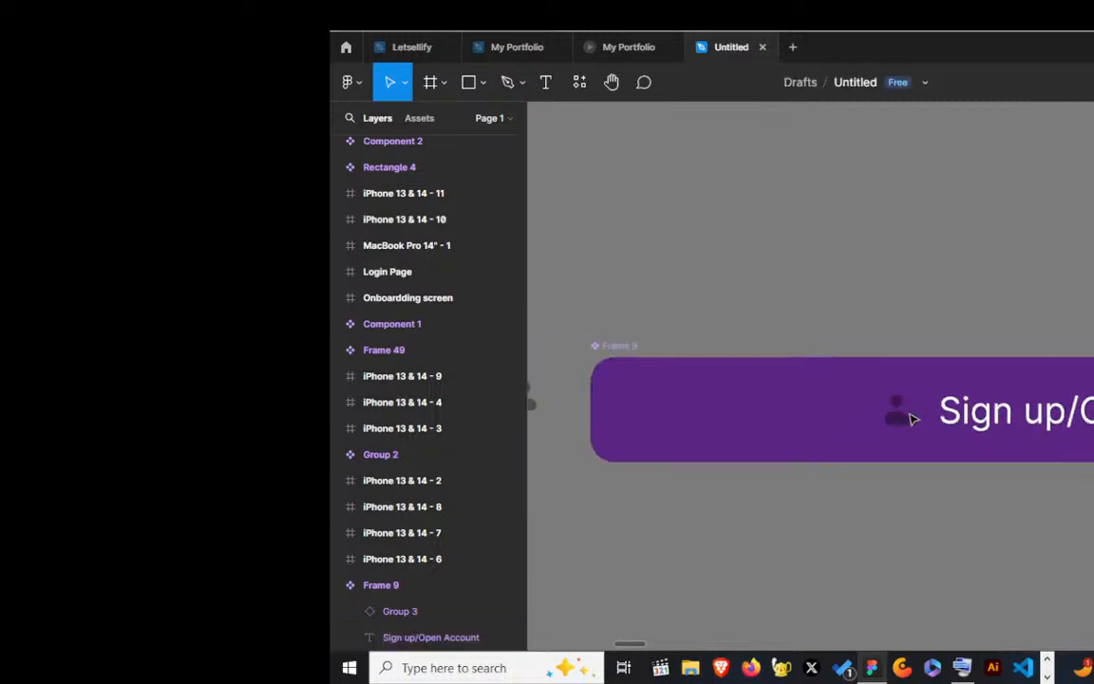
pyautogui.click(722, 372)
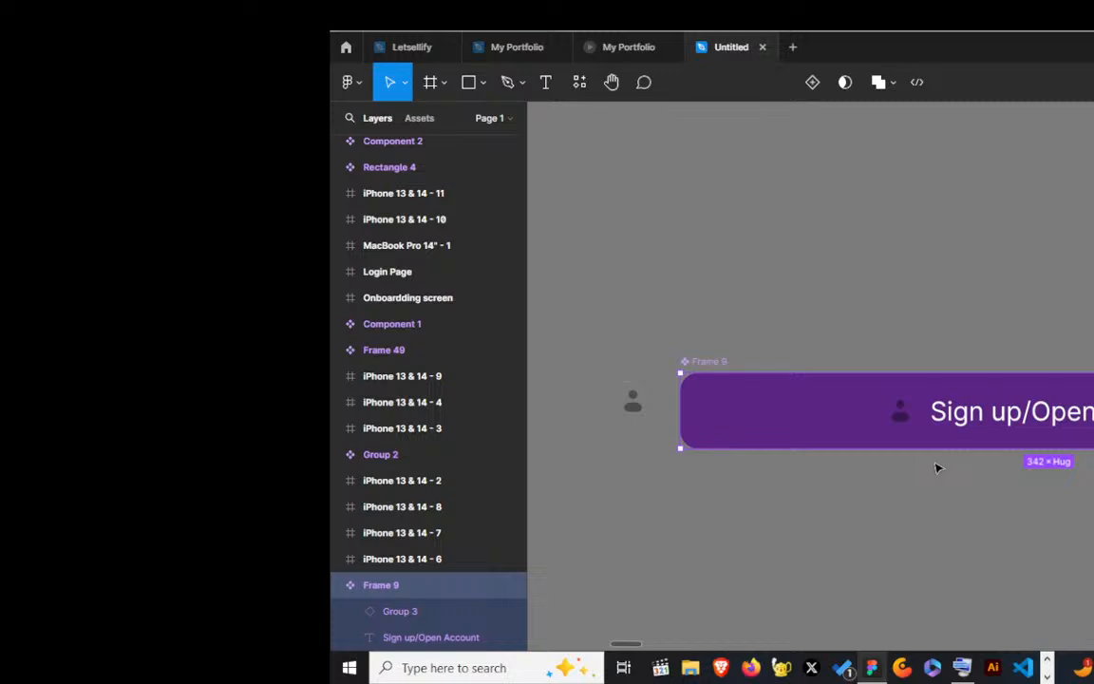
pyautogui.click(969, 418)
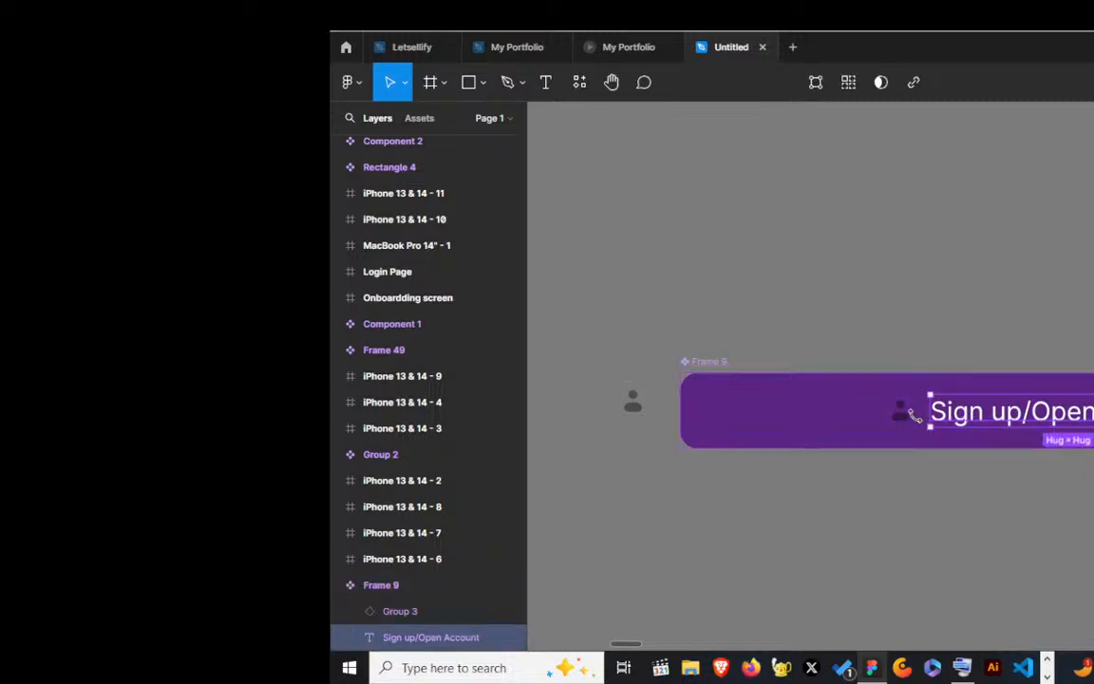
# Step: Select the person icon instance inside the Frame 9 button and compare it with the standalone icon component and the label beside it
pyautogui.scroll(3, 916, 415)
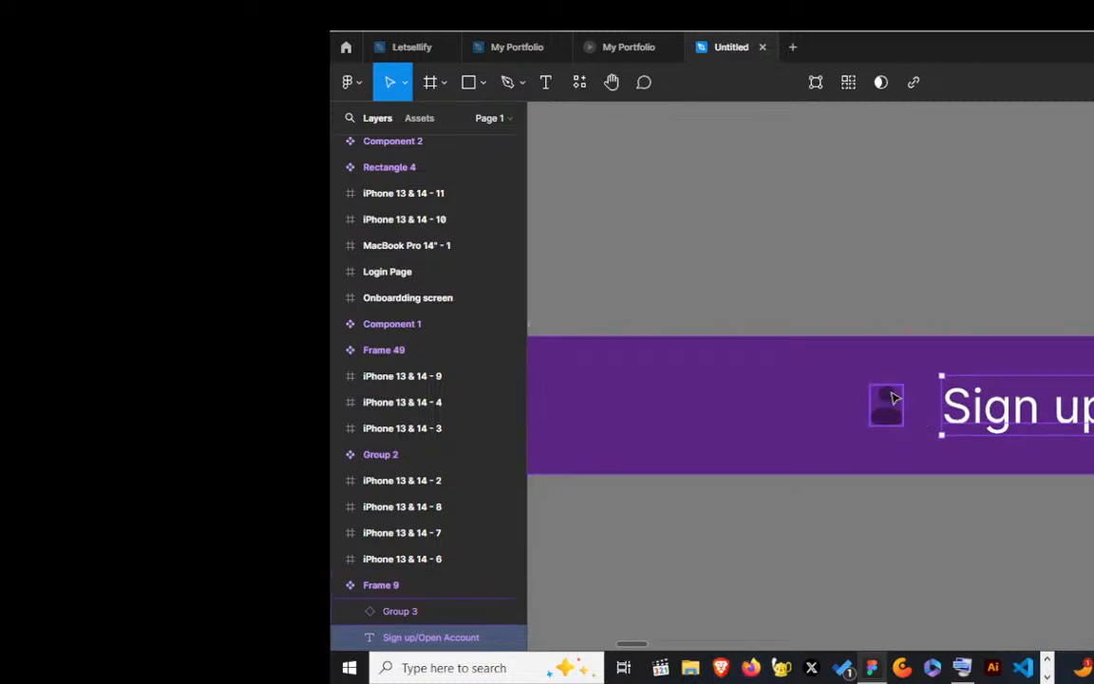
pyautogui.click(896, 408)
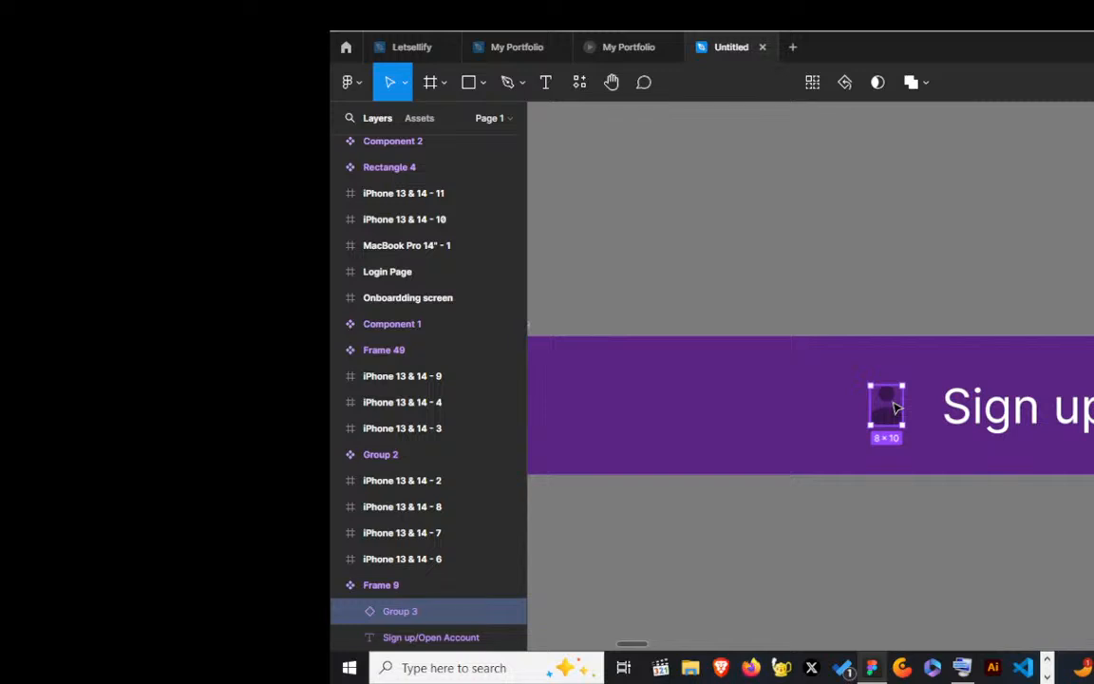
pyautogui.hscroll(-5, 895, 407)
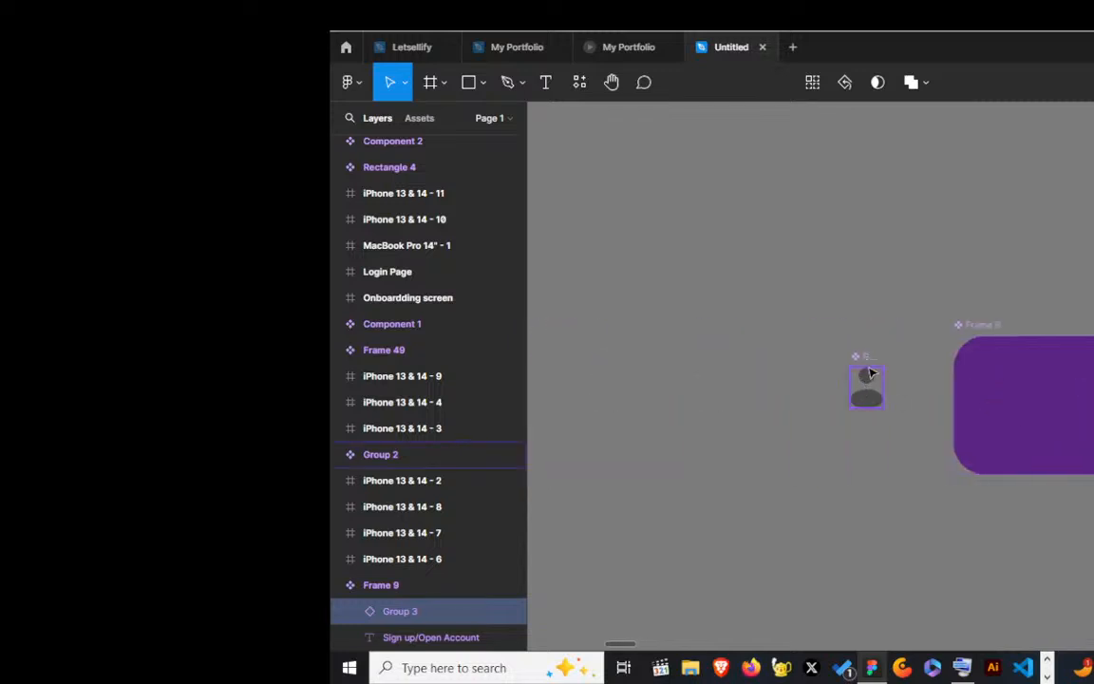
pyautogui.hscroll(5, 871, 390)
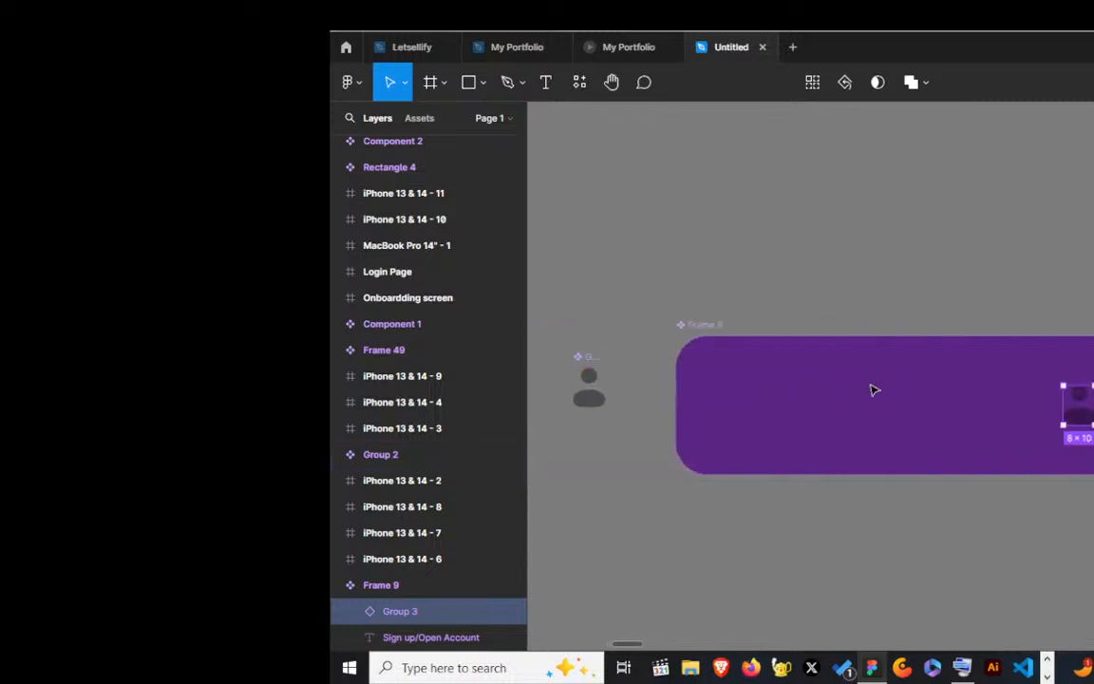
pyautogui.hscroll(3, 929, 383)
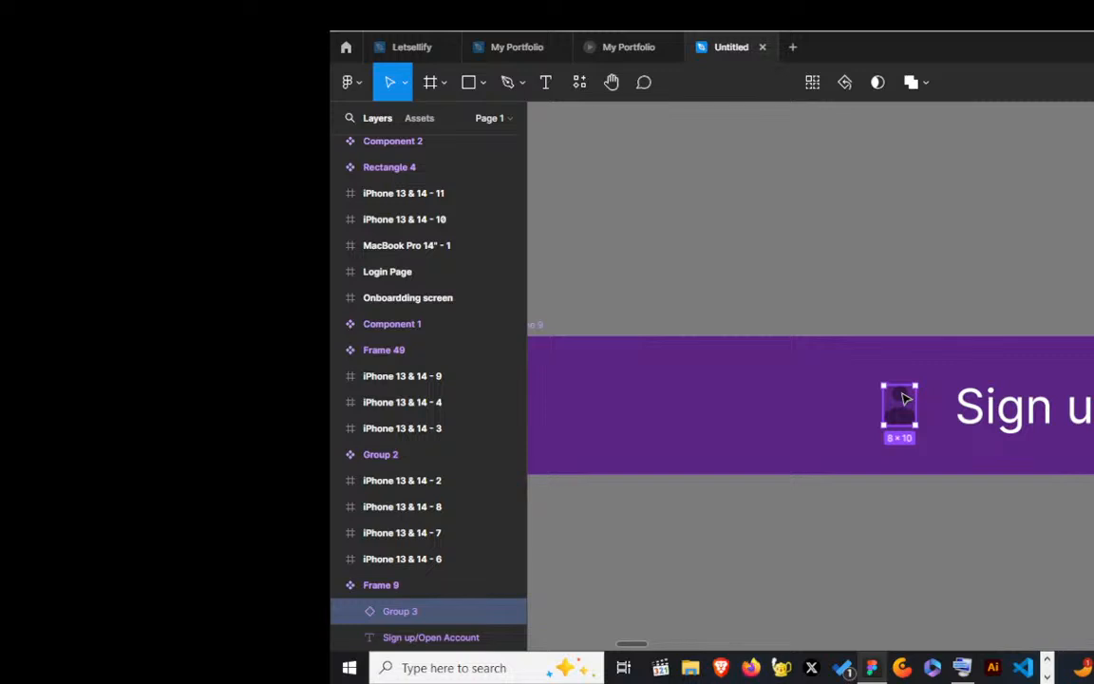
pyautogui.scroll(-2, 904, 399)
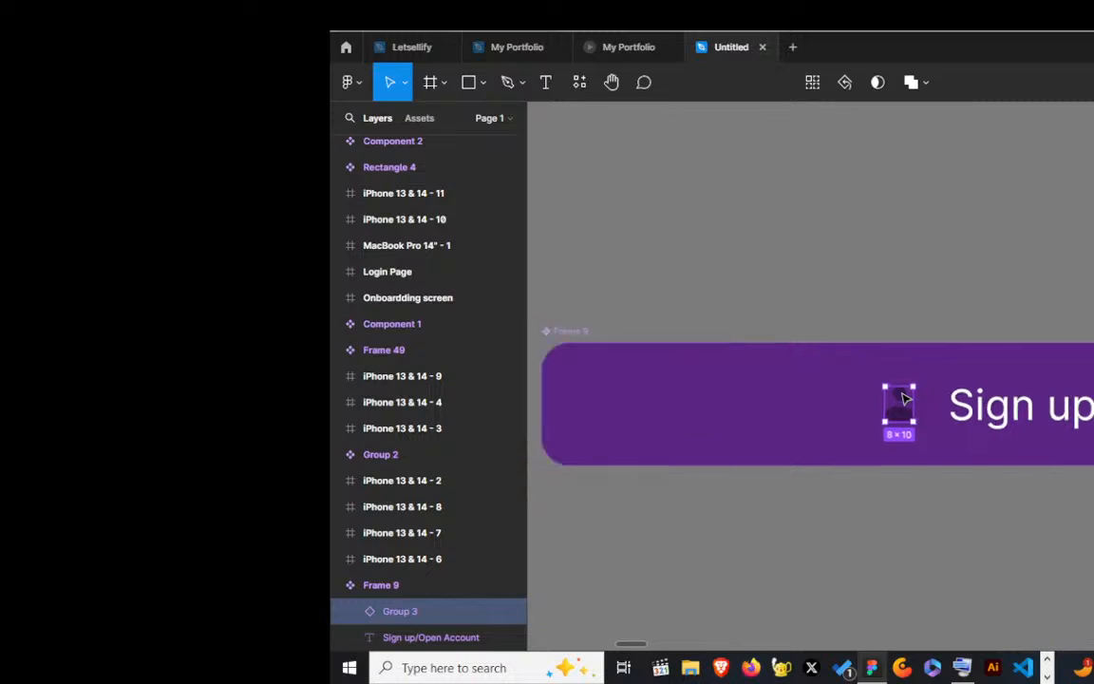
pyautogui.scroll(-2, 904, 399)
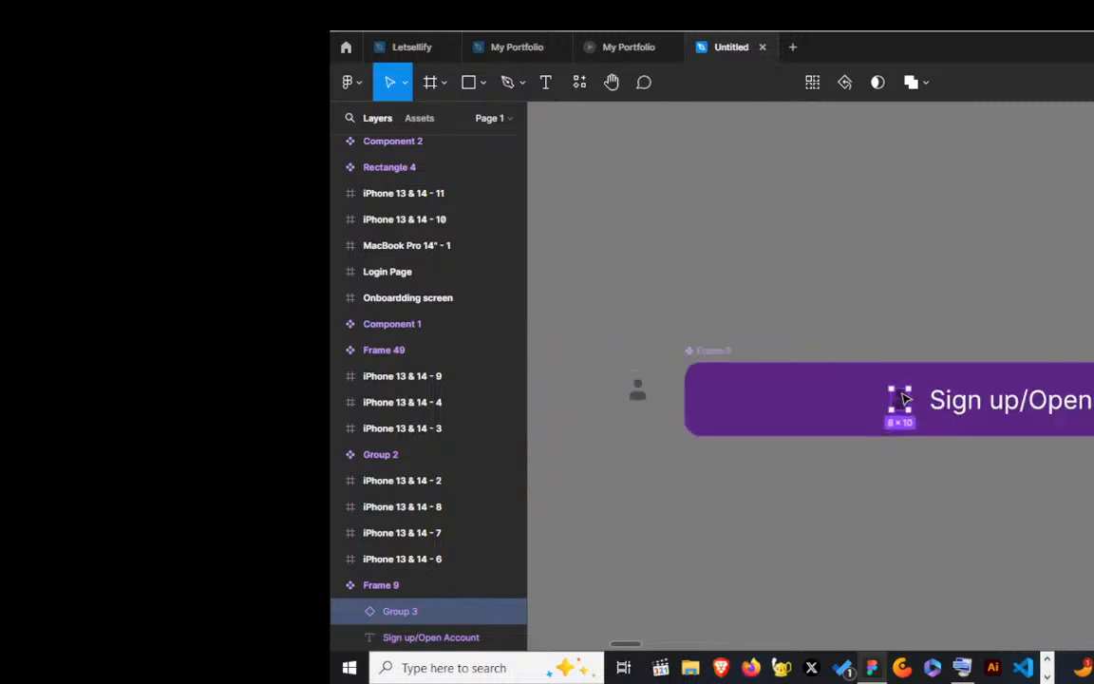
pyautogui.scroll(4, 1083, 397)
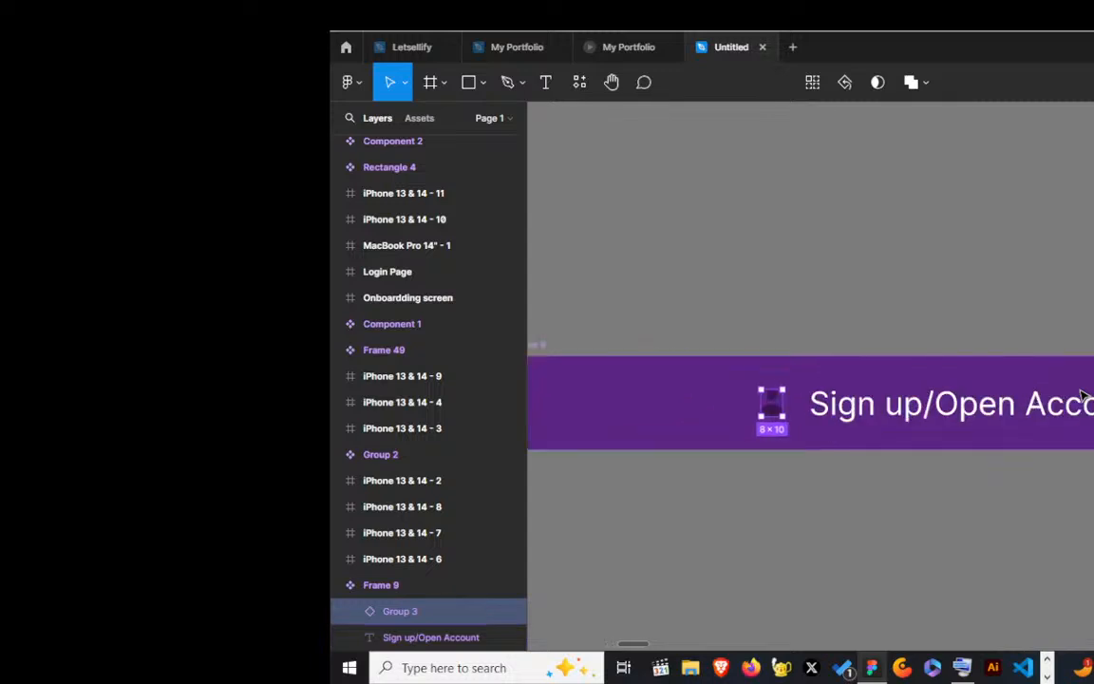
pyautogui.scroll(-3, 970, 391)
pyautogui.scroll(1, 974, 392)
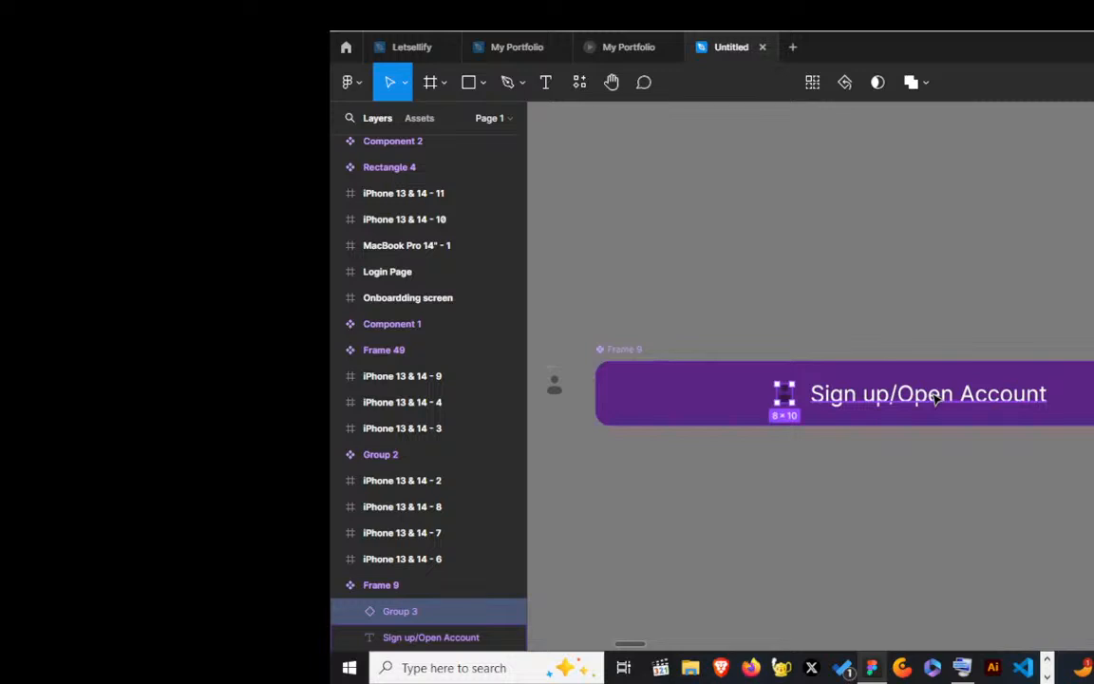
# Step: Create a component property for the visibility of the Sign up/Open Account label in Frame 9, with the value True
pyautogui.click(936, 398)
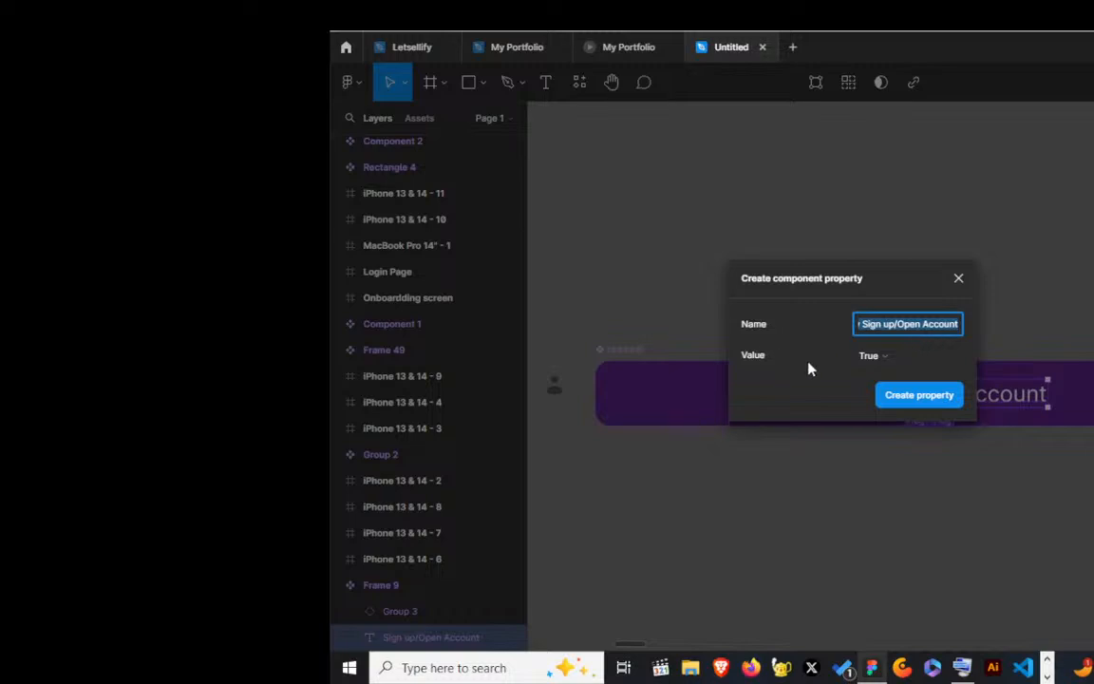
pyautogui.click(888, 361)
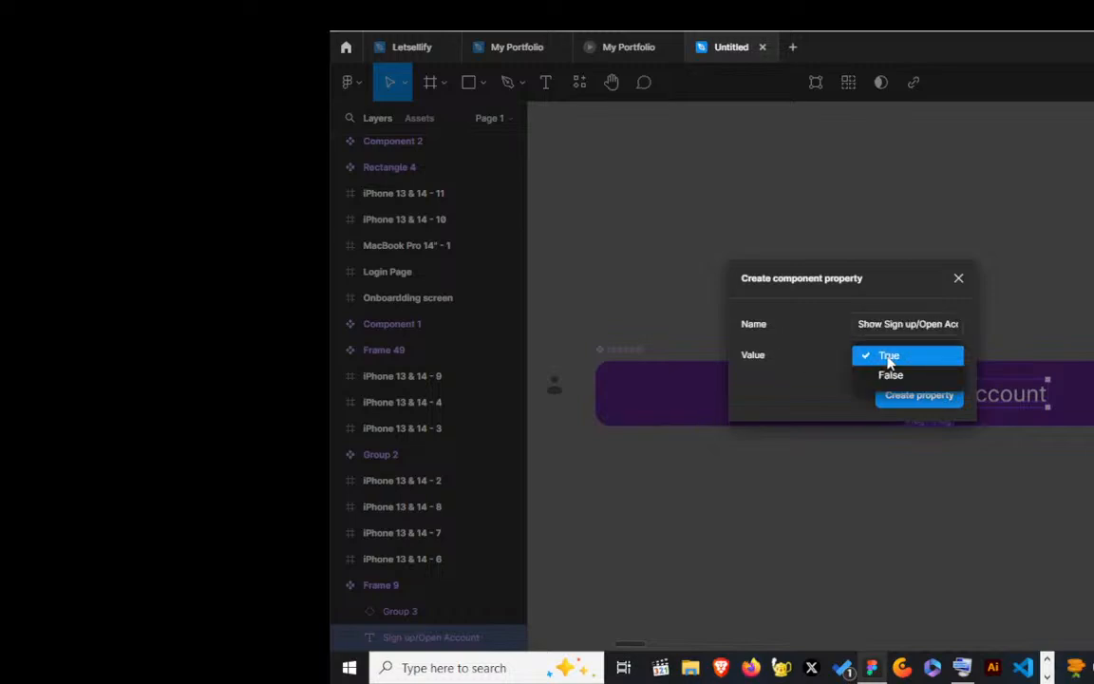
pyautogui.click(888, 361)
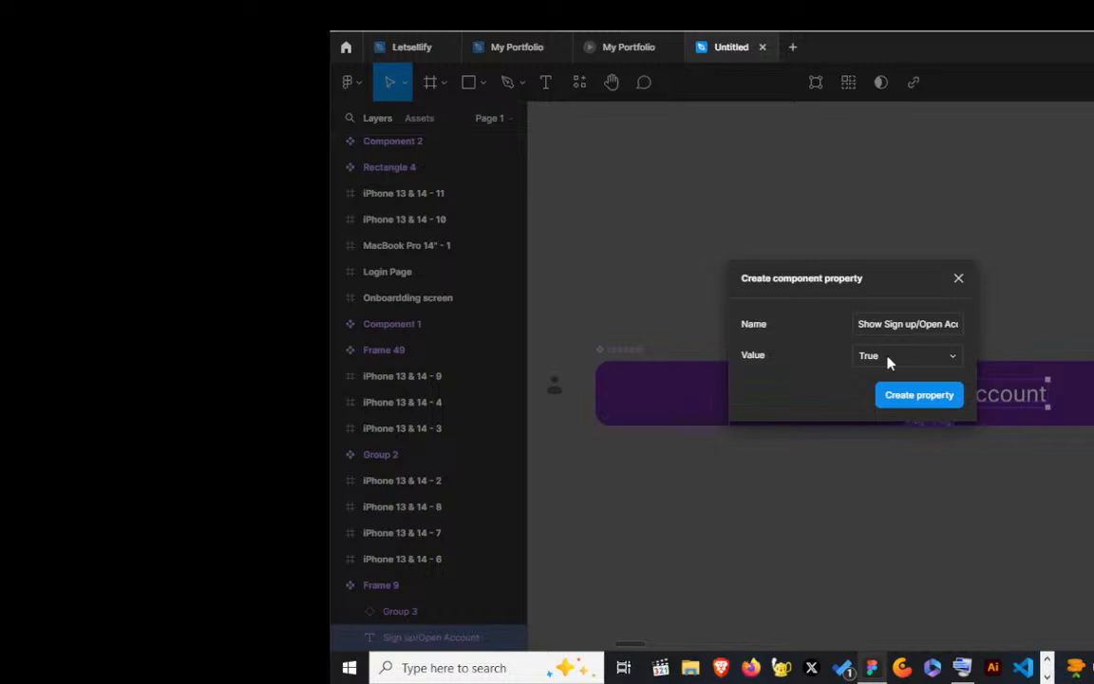
pyautogui.click(931, 404)
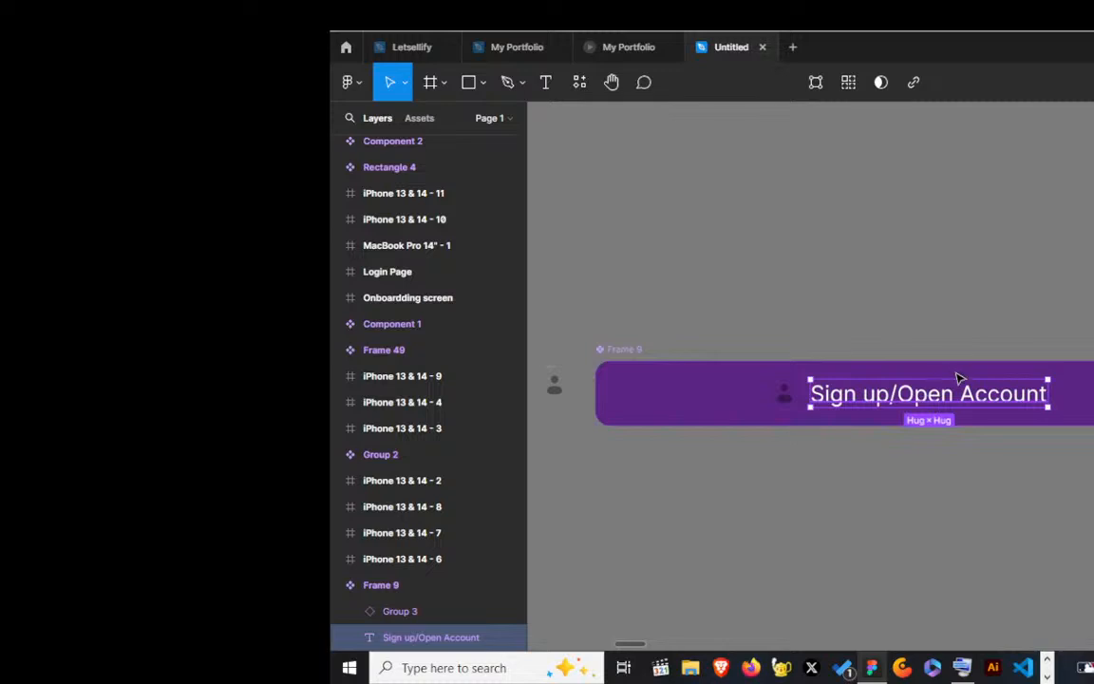
# Step: Switch to OBS, shift the Display Capture source to the right on the preview canvas, and return to Figma
pyautogui.hotkey('alt', 'Tab')
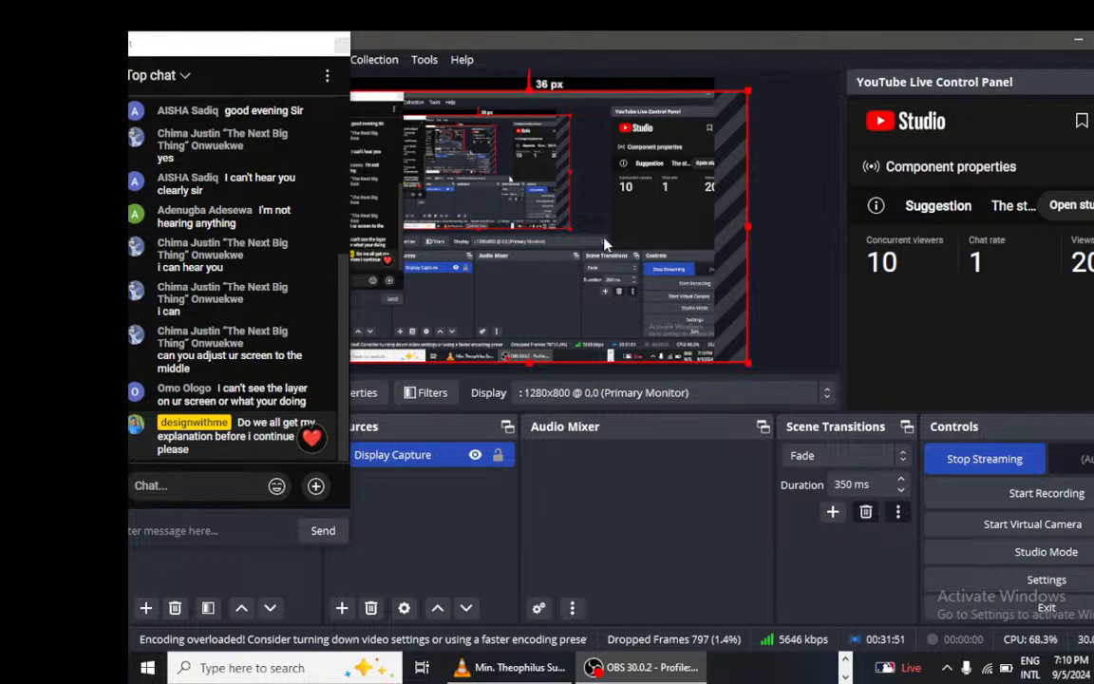
pyautogui.moveTo(604, 244); pyautogui.dragTo(828, 238)
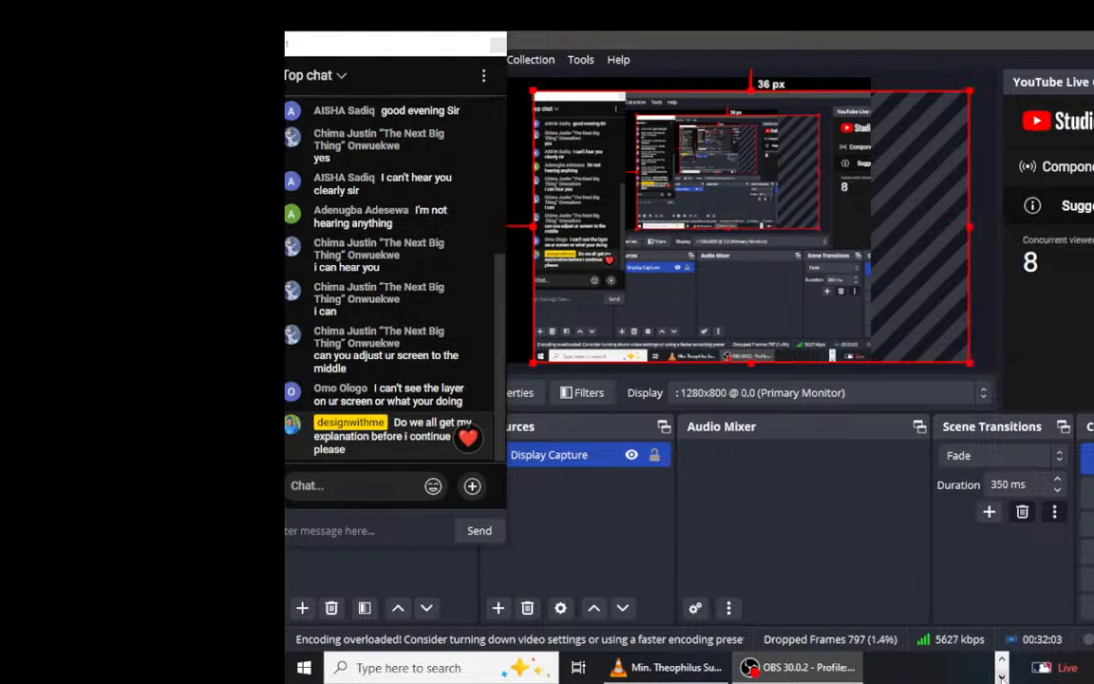
pyautogui.click(1001, 676)
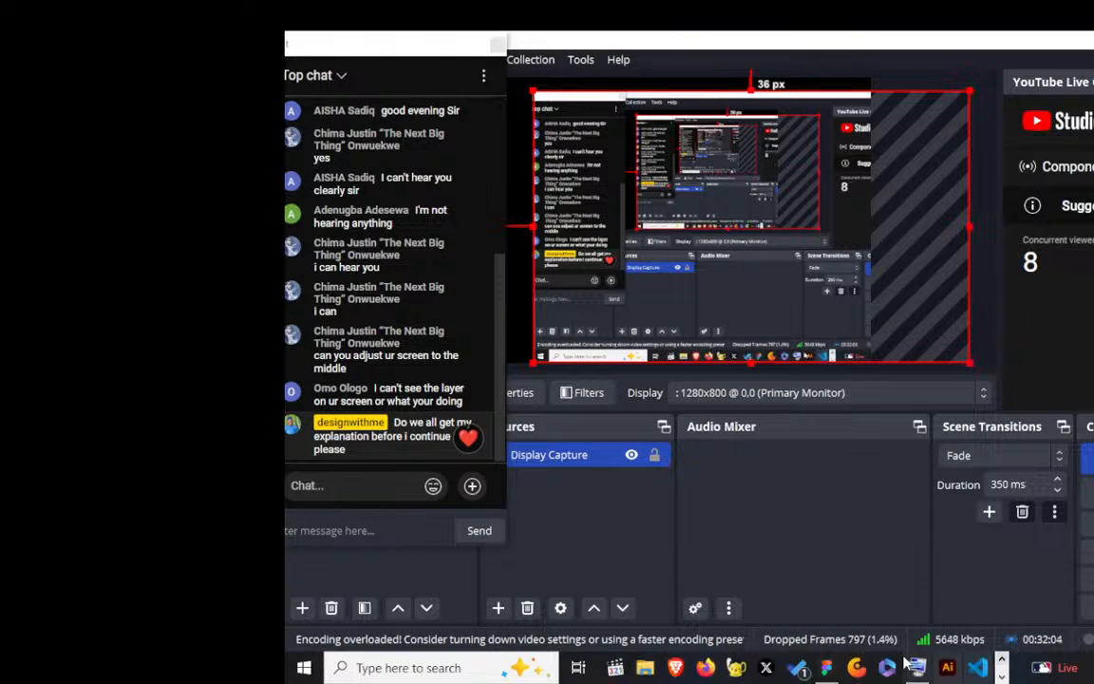
pyautogui.click(825, 669)
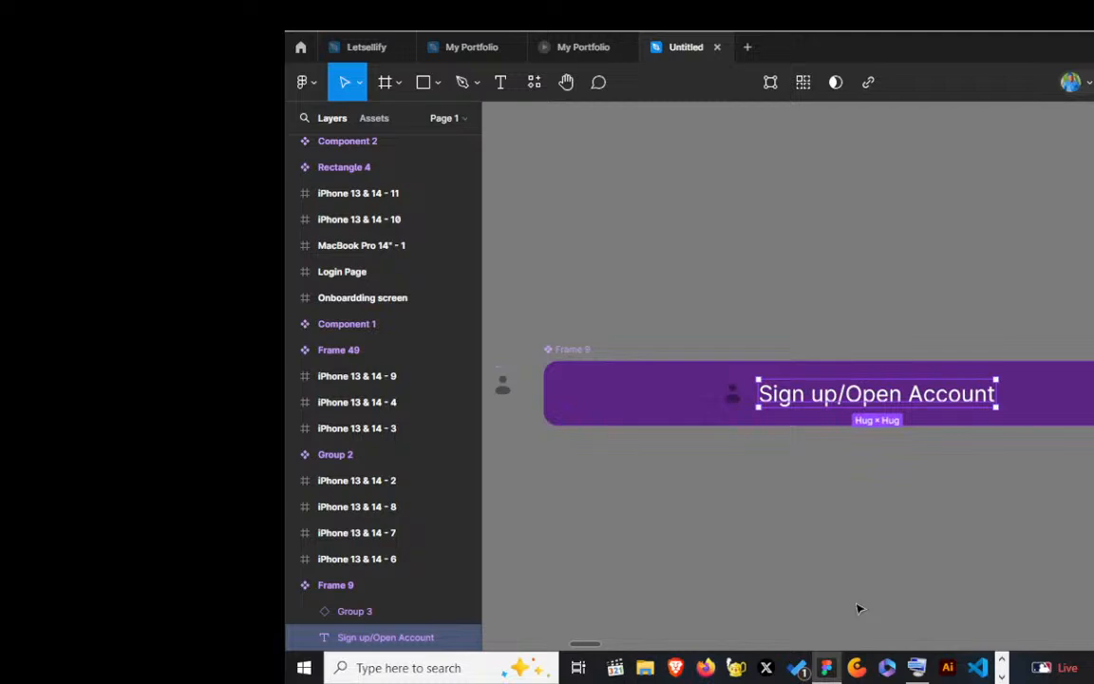
pyautogui.hscroll(1, 860, 609)
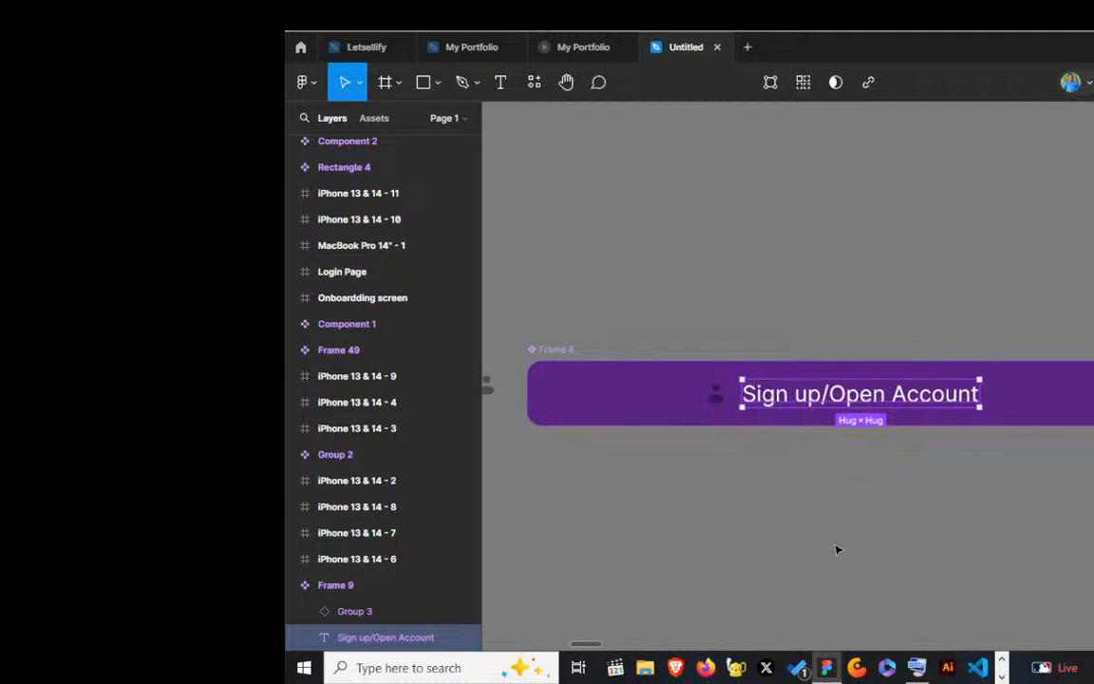
pyautogui.scroll(-2, 837, 549)
pyautogui.scroll(-1, 930, 495)
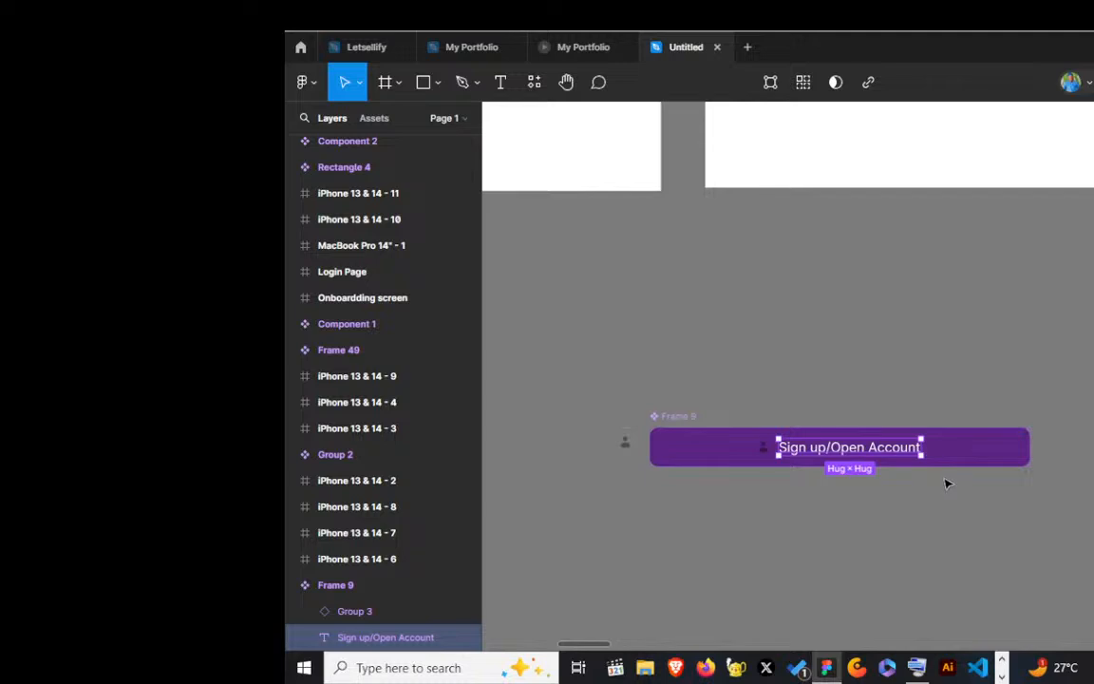
pyautogui.scroll(1, 946, 484)
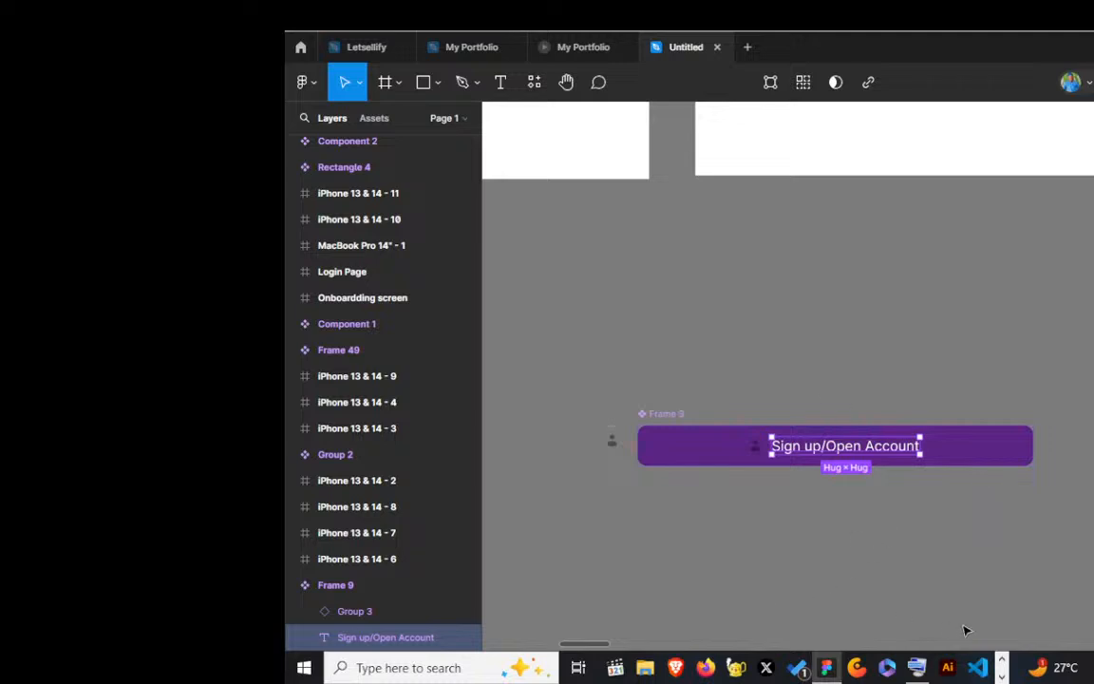
# Step: Switch to OBS and enlarge the Display Capture source by extending its right and left edges outward
pyautogui.hotkey('alt', 'Tab')
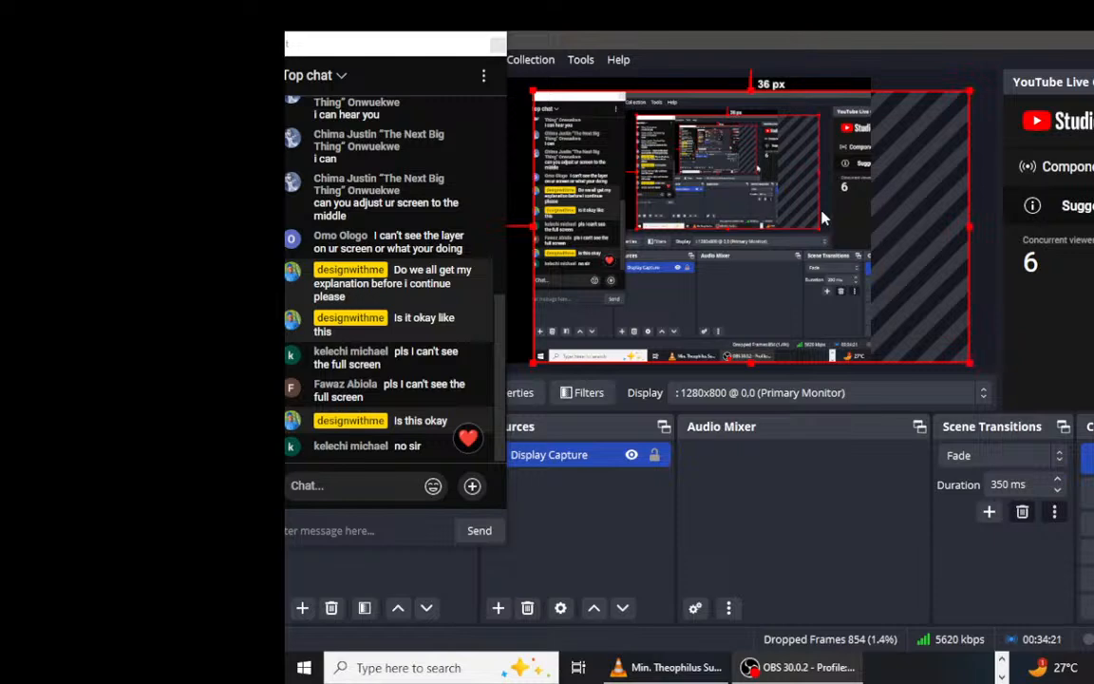
pyautogui.moveTo(967, 226); pyautogui.dragTo(1000, 223)
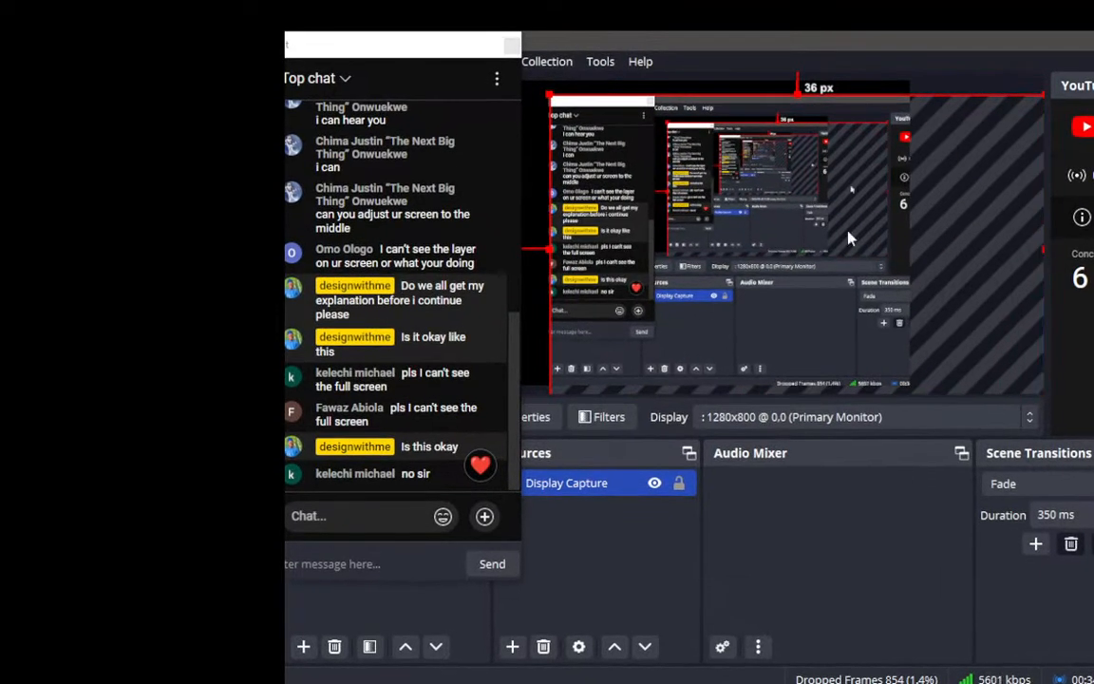
pyautogui.moveTo(551, 248); pyautogui.dragTo(463, 256)
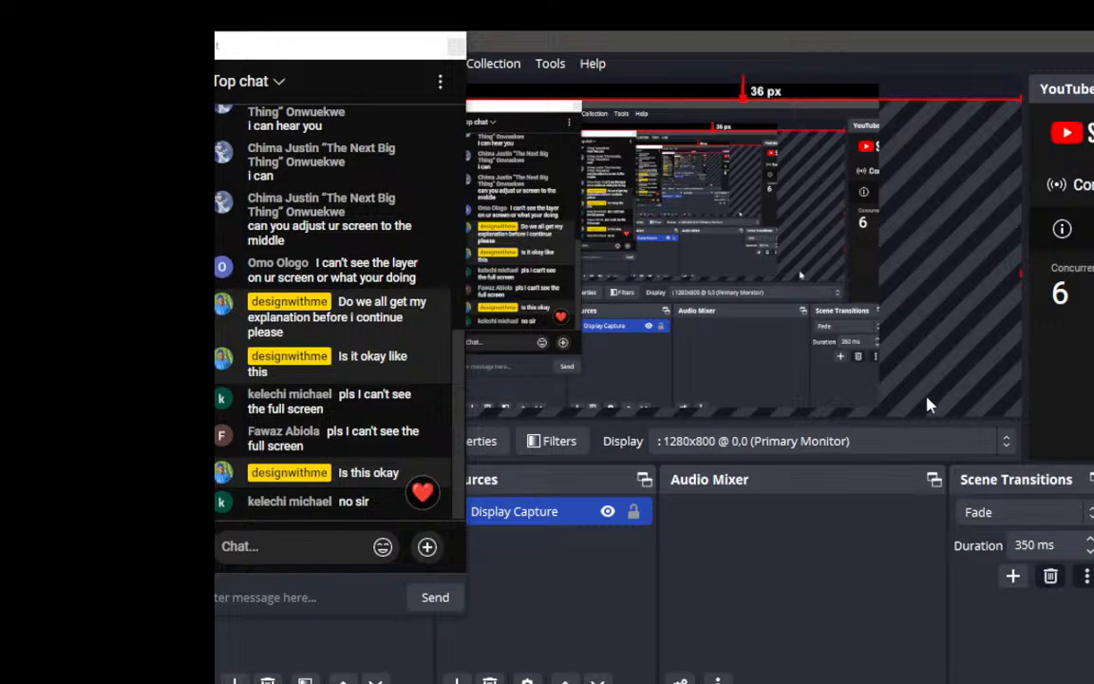
# Step: Reselect the 1280x800 primary monitor for Display Capture, shrink the source from its top-right corner to 75 px below the canvas top, and return to Figma
pyautogui.click(1006, 451)
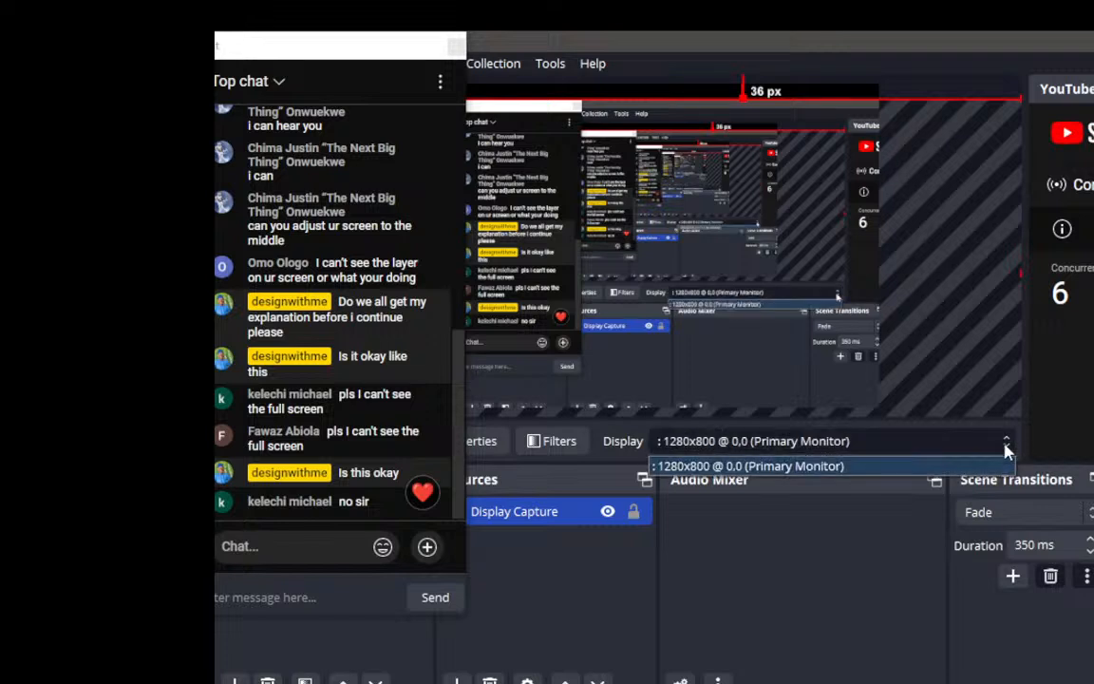
pyautogui.click(966, 465)
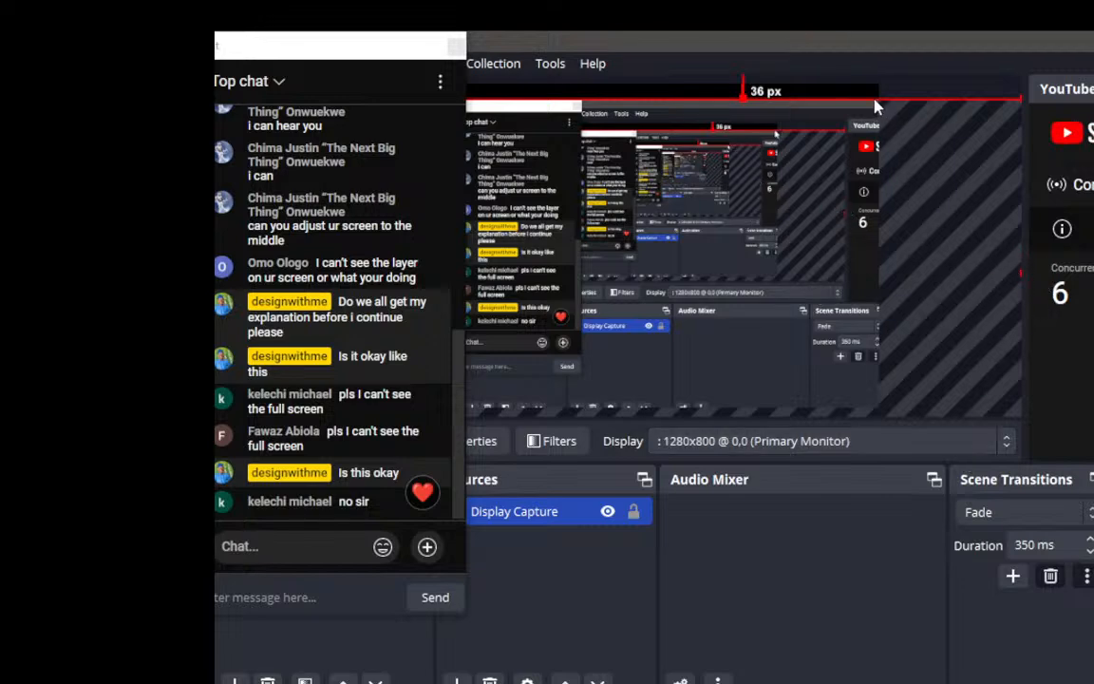
pyautogui.moveTo(1018, 102); pyautogui.dragTo(923, 142)
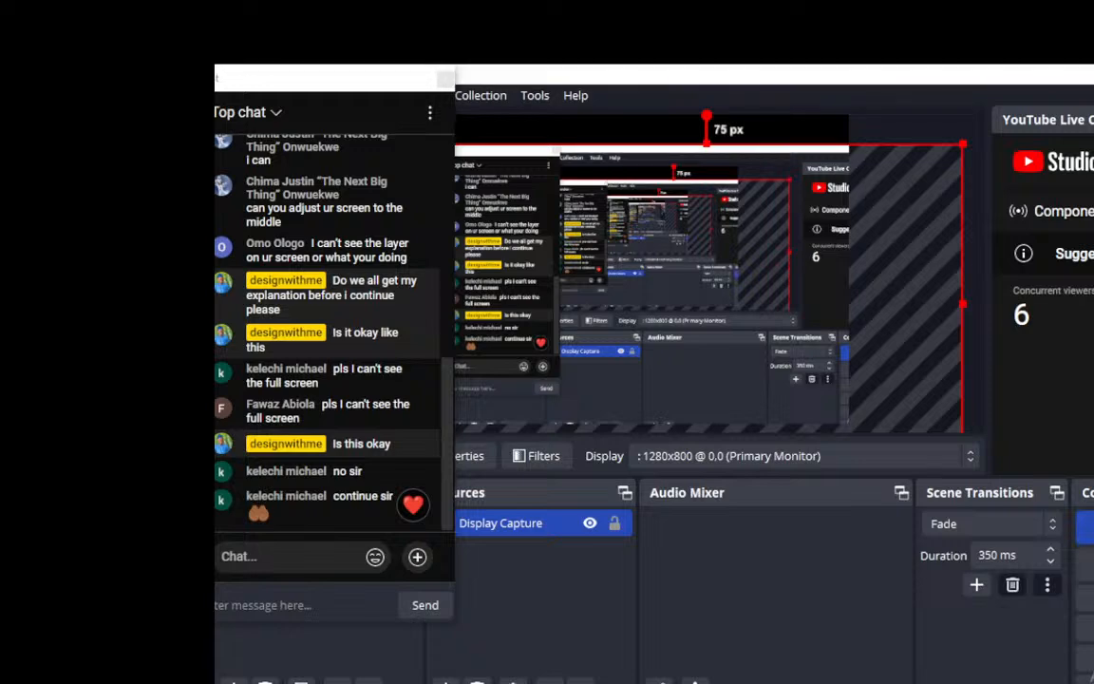
pyautogui.hotkey('alt', 'Tab')
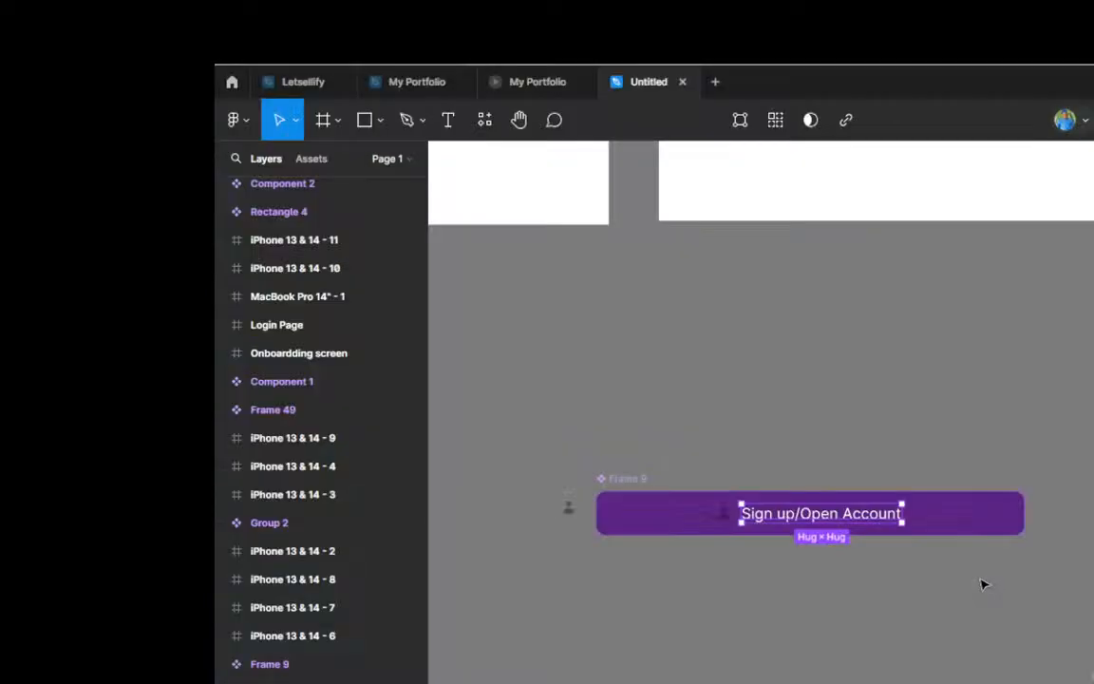
# Step: Select the person icon instance beside the Sign up/Open Account label in the Frame 9 button
pyautogui.scroll(1, 1026, 551)
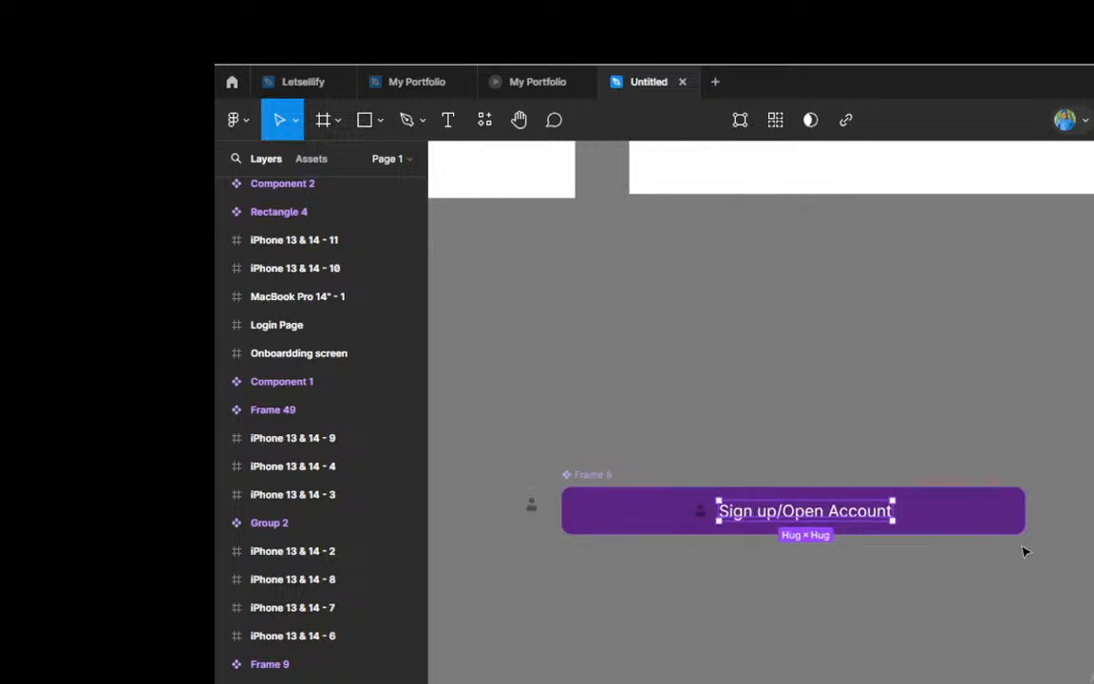
pyautogui.scroll(-1, 1024, 549)
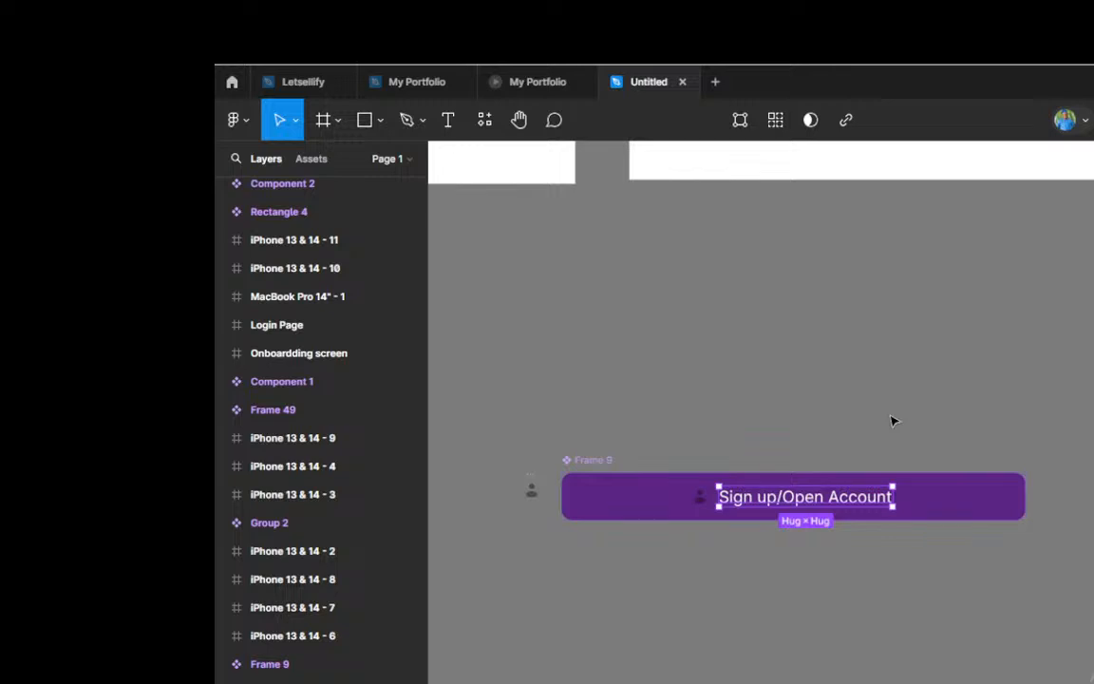
pyautogui.scroll(-1, 893, 420)
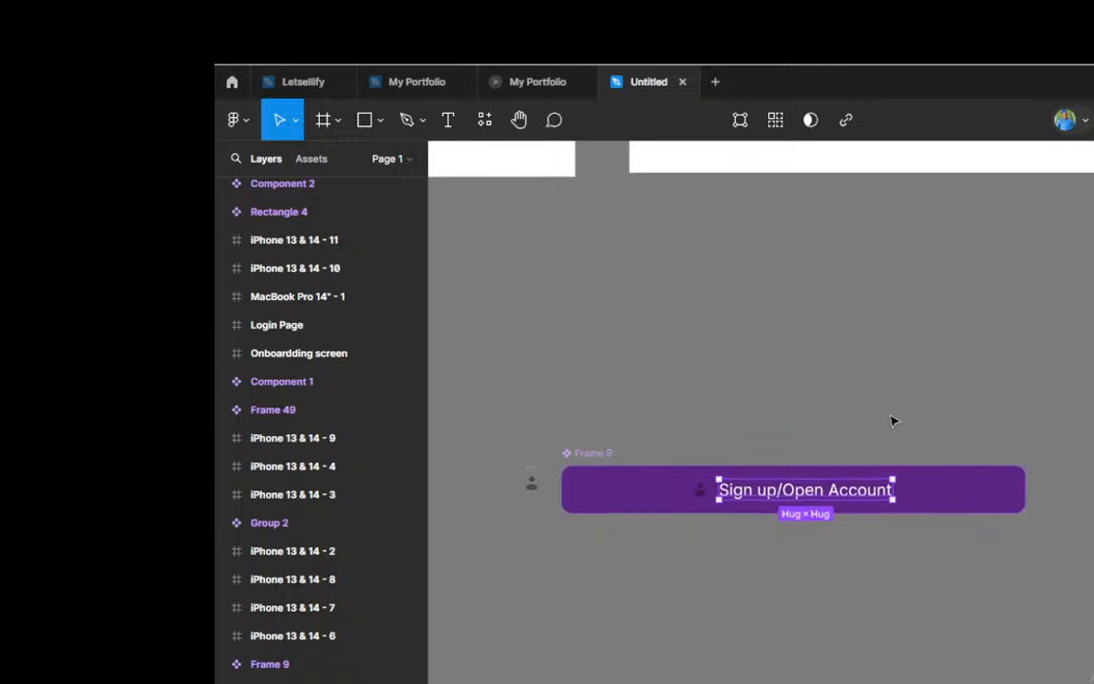
pyautogui.scroll(-1, 893, 421)
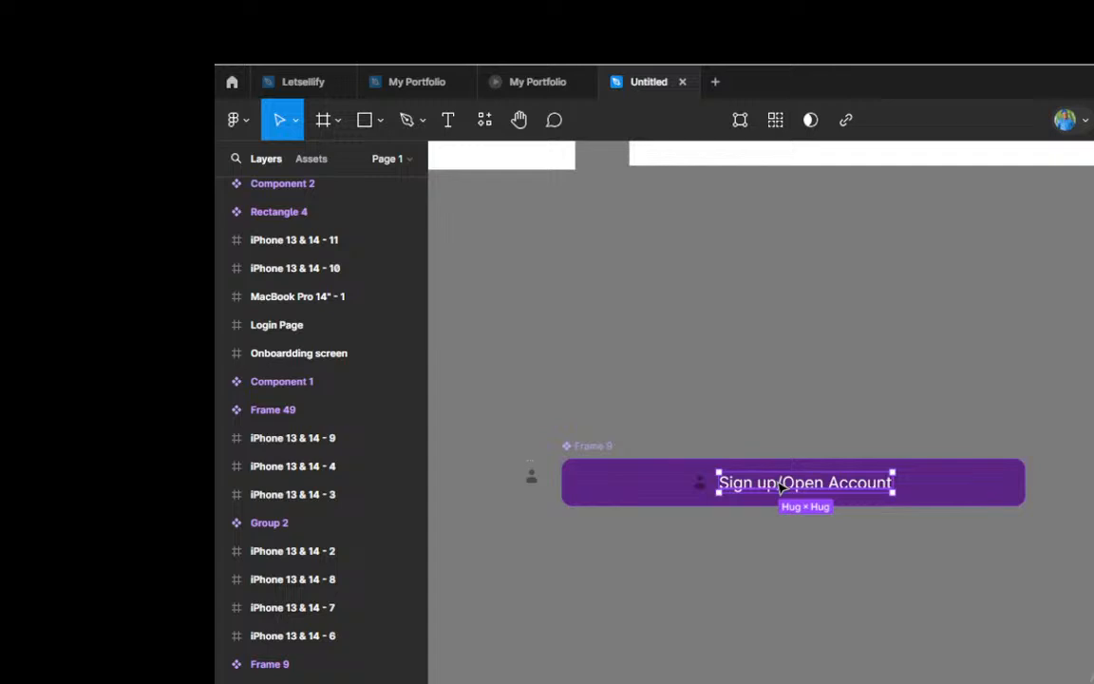
pyautogui.click(699, 490)
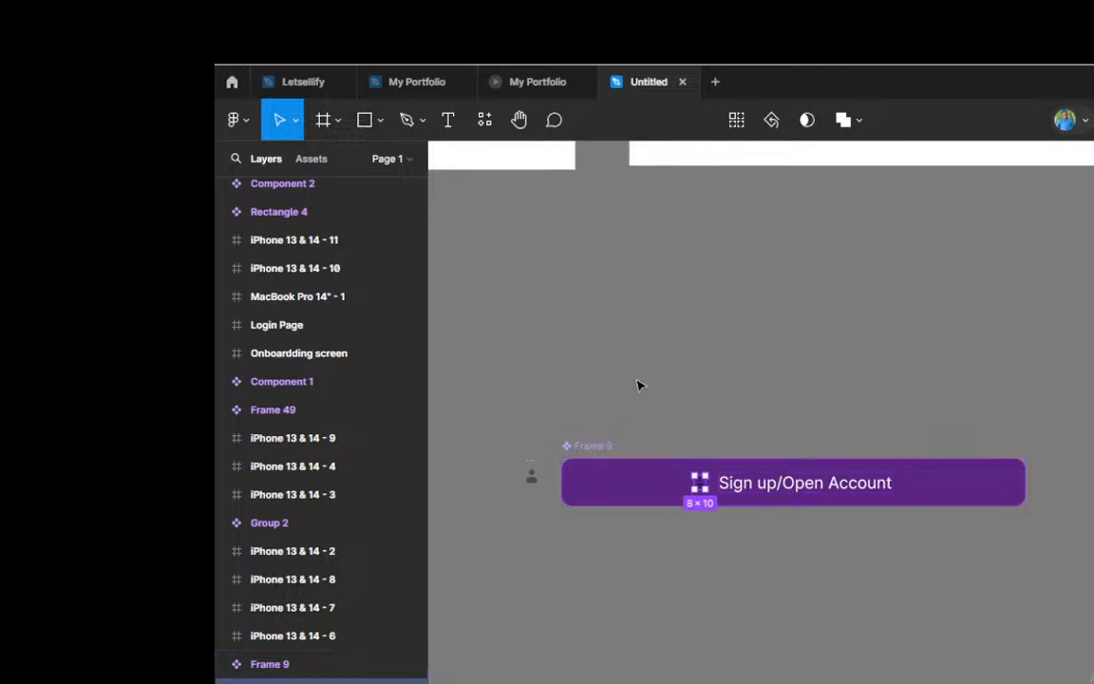
# Step: Select the Frame 9 main component, the Sign up/Open Account button below the iPhone screens
pyautogui.scroll(-5, 642, 371)
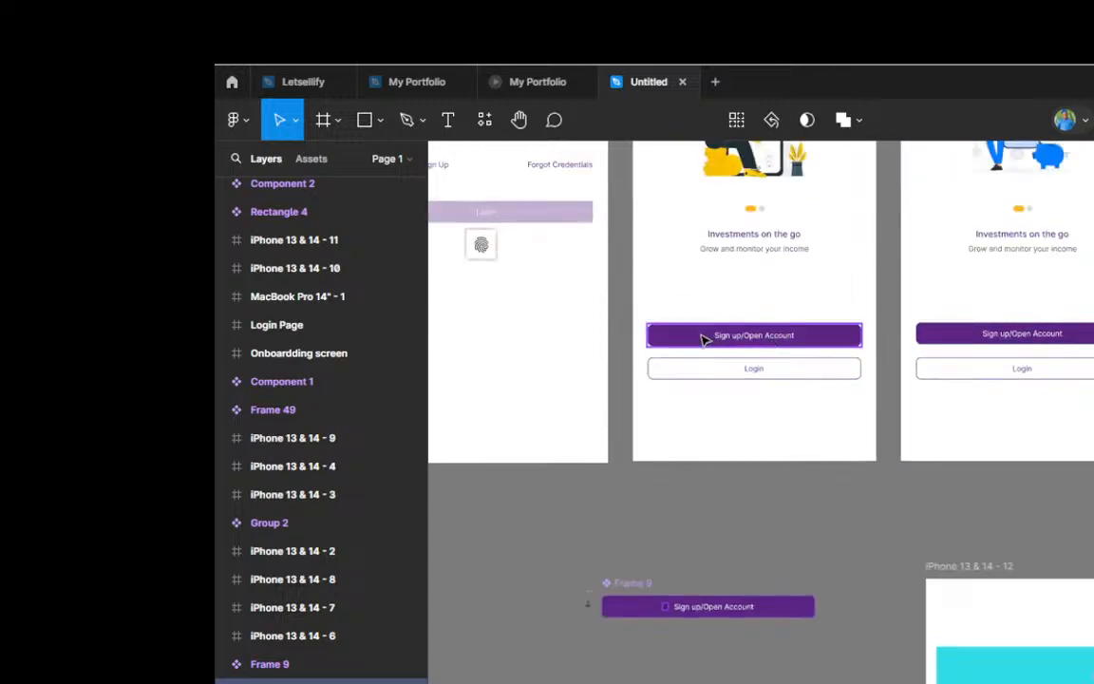
pyautogui.scroll(4, 703, 339)
pyautogui.scroll(-4, 703, 339)
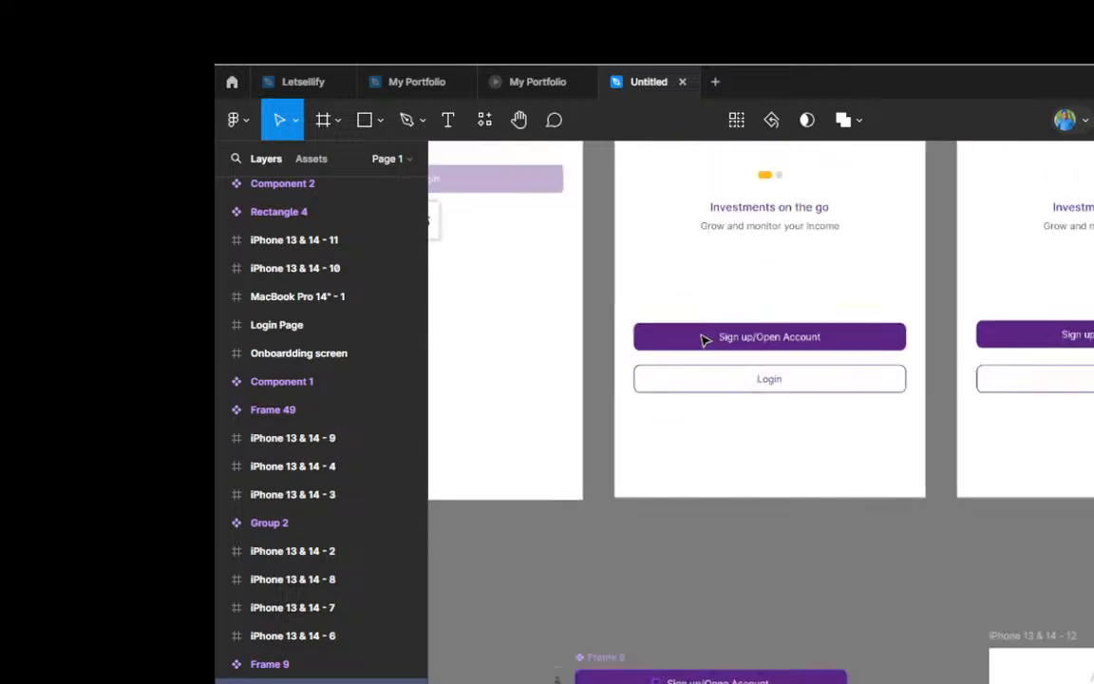
pyautogui.scroll(-3, 738, 328)
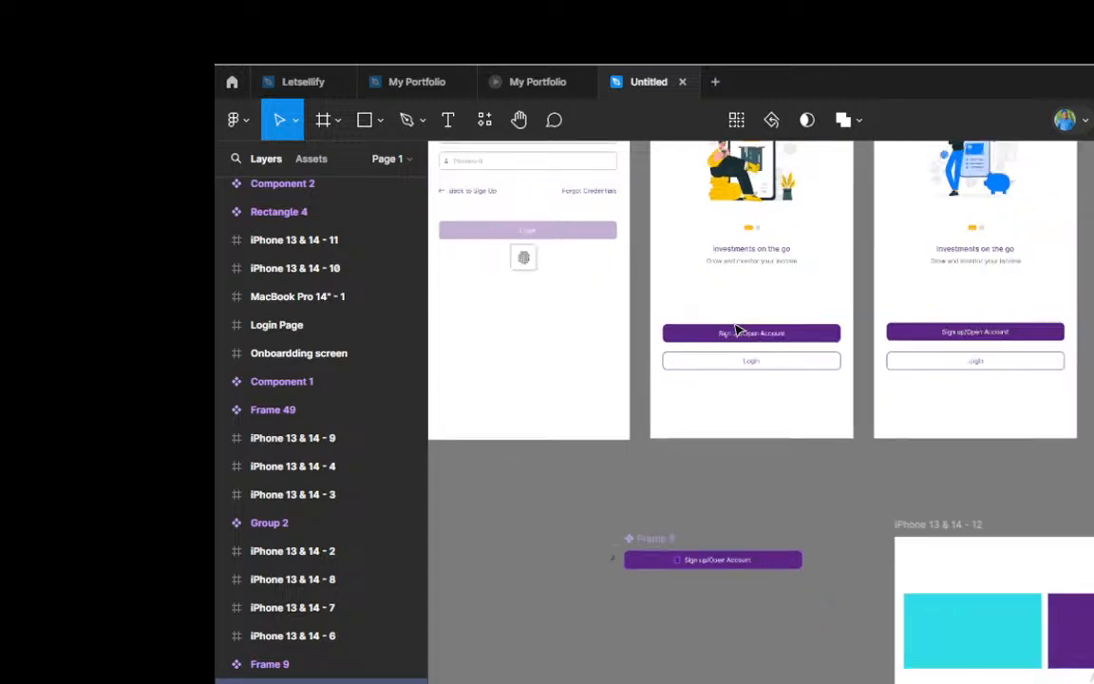
pyautogui.scroll(5, 709, 518)
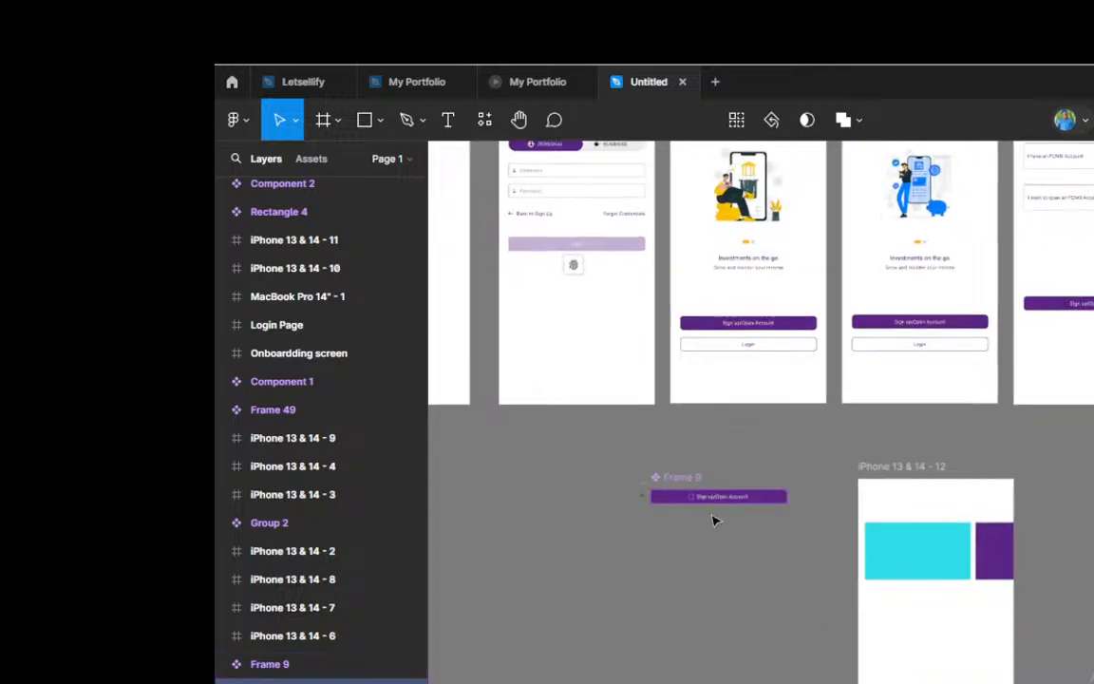
pyautogui.click(611, 456)
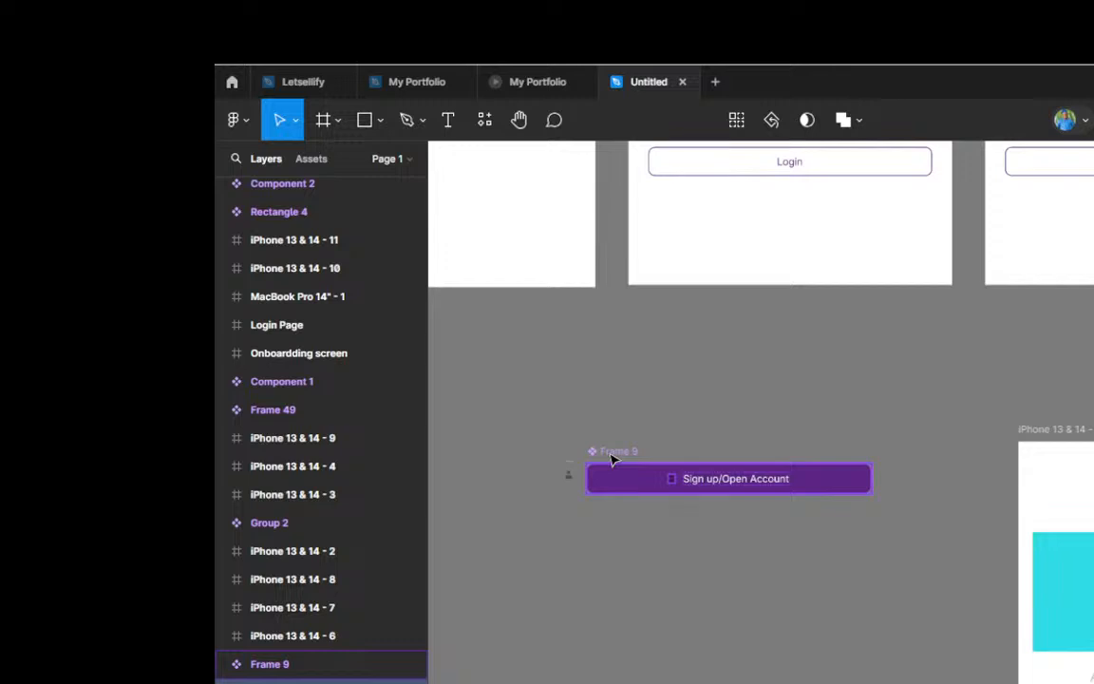
pyautogui.click(612, 457)
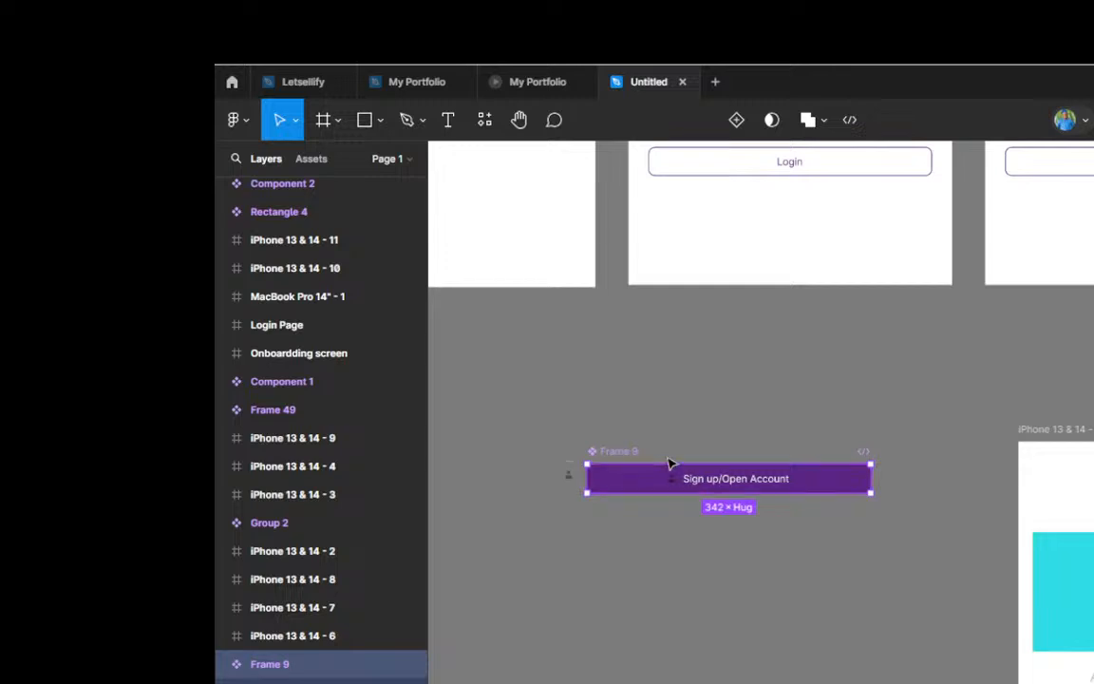
# Step: Place an instance of the Frame 9 button in the iPhone 13 & 14 - 12 frame, below the coloured rectangles
pyautogui.scroll(2, 710, 486)
pyautogui.scroll(-3, 637, 482)
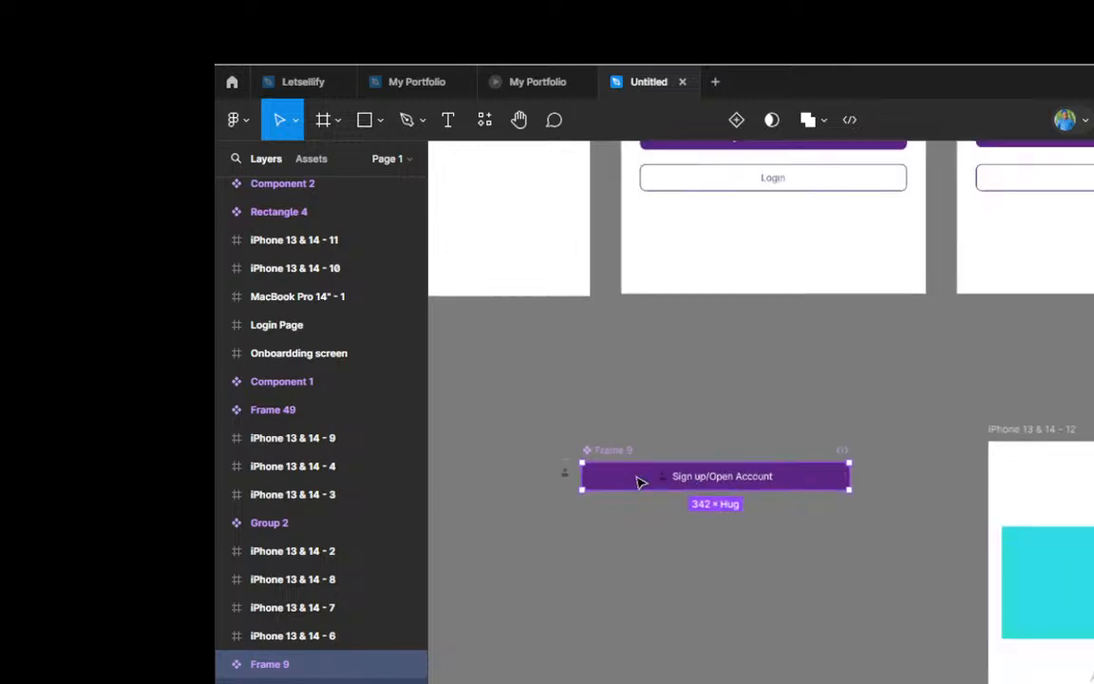
pyautogui.scroll(-2, 639, 482)
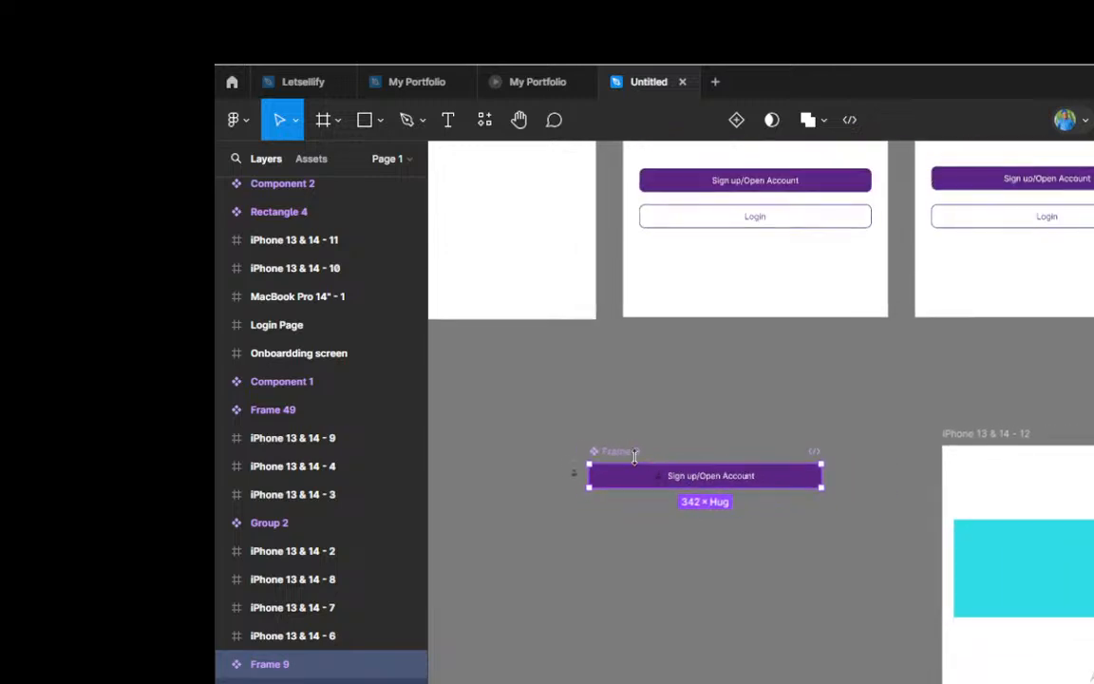
pyautogui.scroll(1, 637, 460)
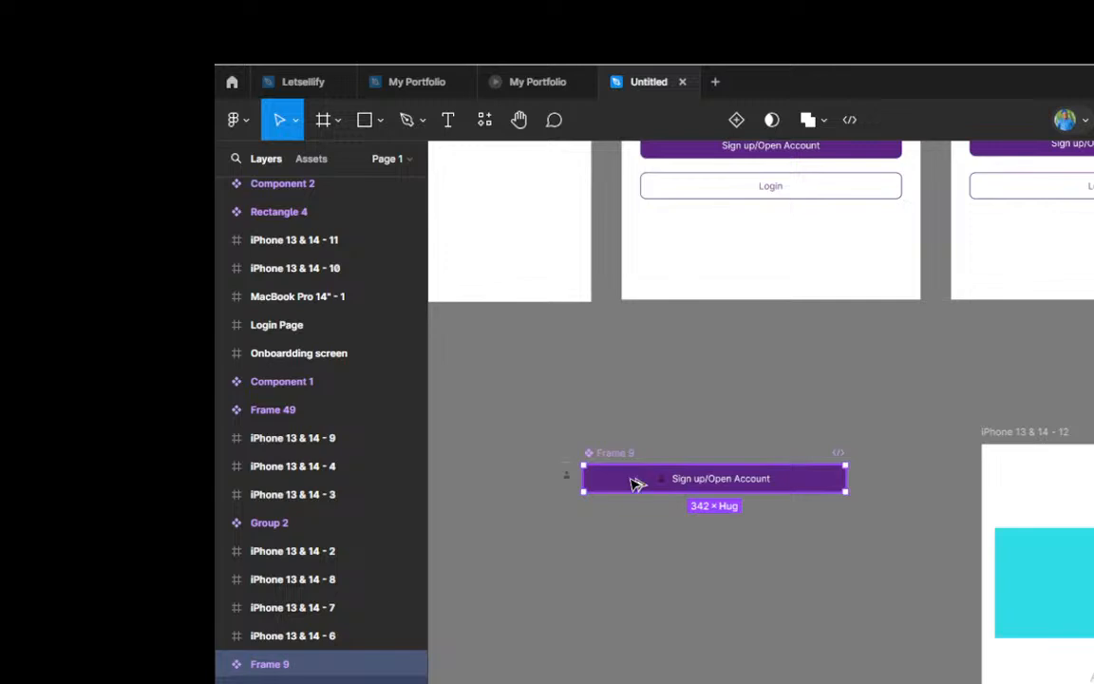
pyautogui.moveTo(633, 481); pyautogui.dragTo(1032, 644)
pyautogui.scroll(-5, 611, 543)
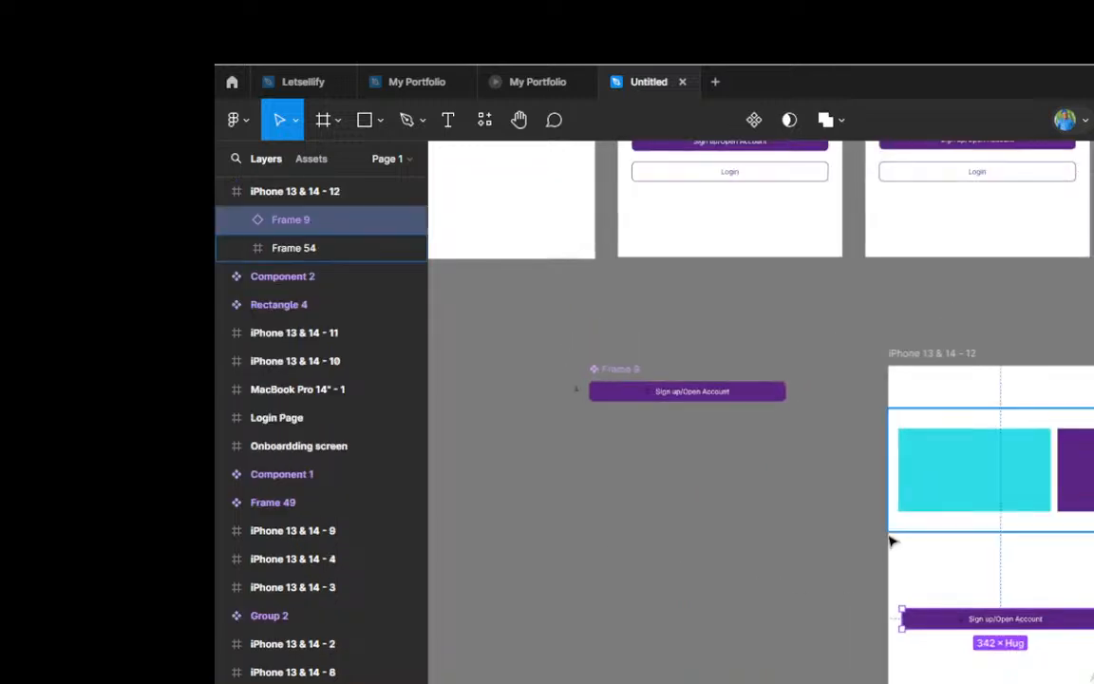
pyautogui.scroll(-1, 865, 533)
pyautogui.scroll(-1, 642, 476)
pyautogui.scroll(1, 1031, 571)
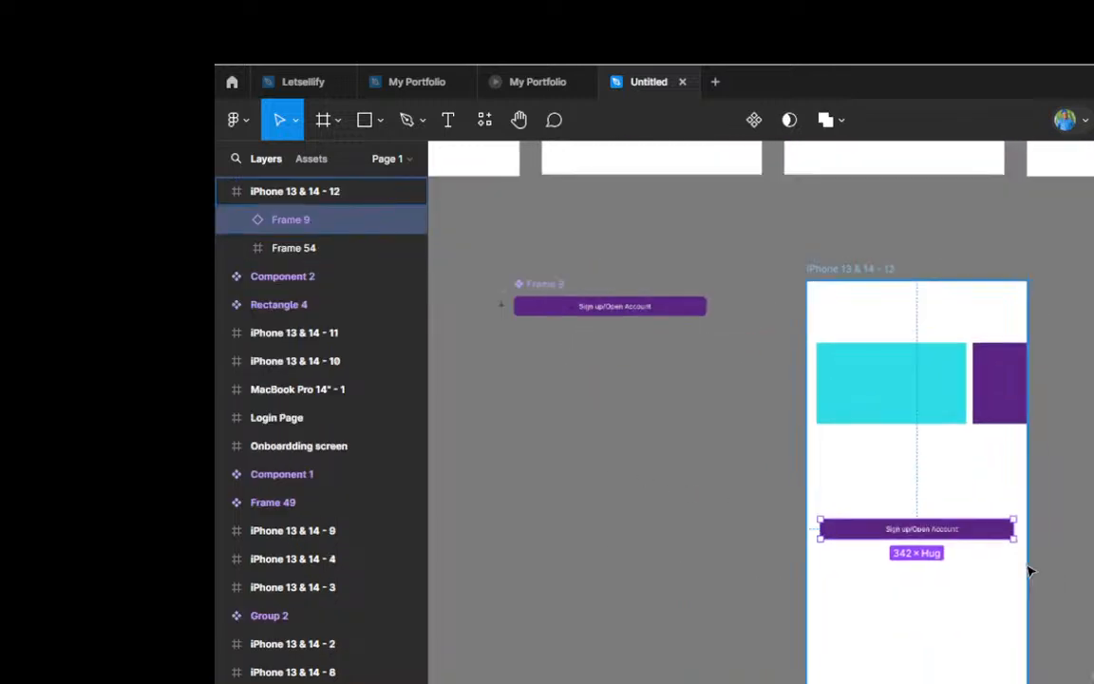
# Step: Compare the Frame 9 main component with its instance in the iPhone 13 & 14 - 12 frame
pyautogui.scroll(3, 1031, 571)
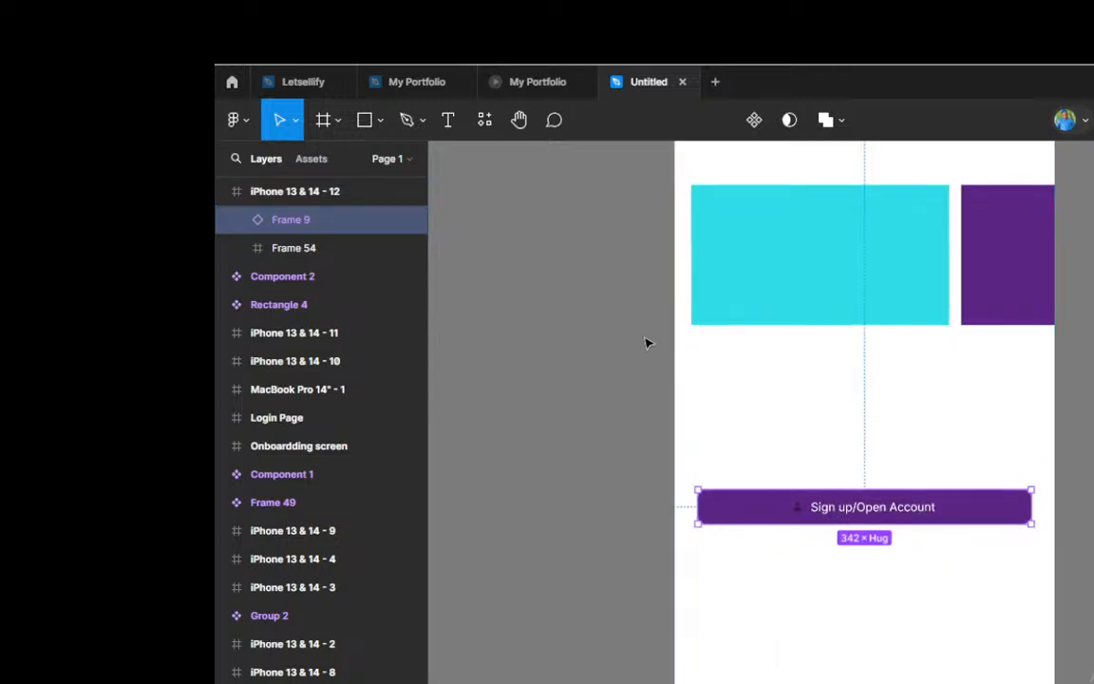
pyautogui.scroll(-3, 645, 343)
pyautogui.scroll(4, 449, 237)
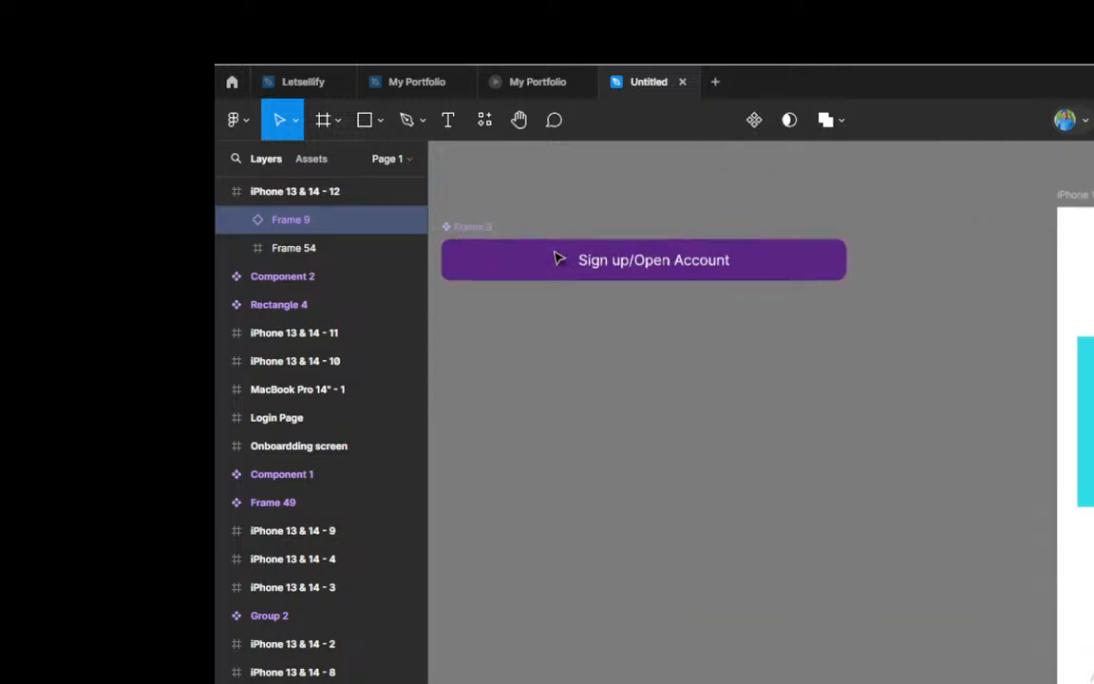
pyautogui.scroll(-3, 573, 334)
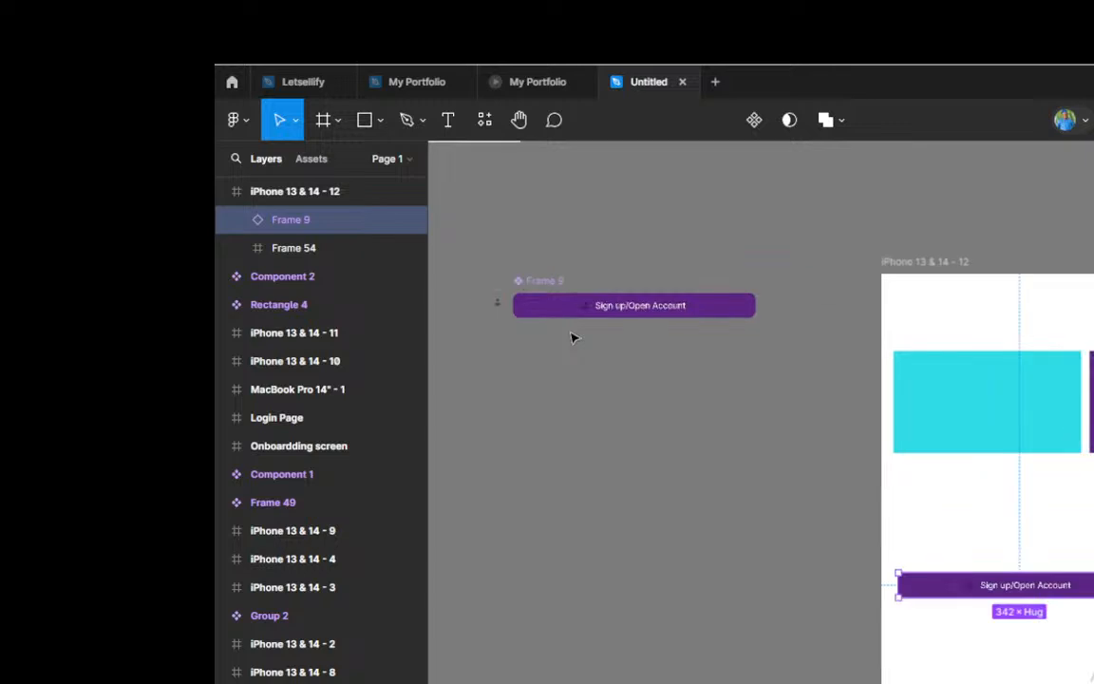
pyautogui.scroll(-2, 572, 337)
pyautogui.scroll(1, 959, 513)
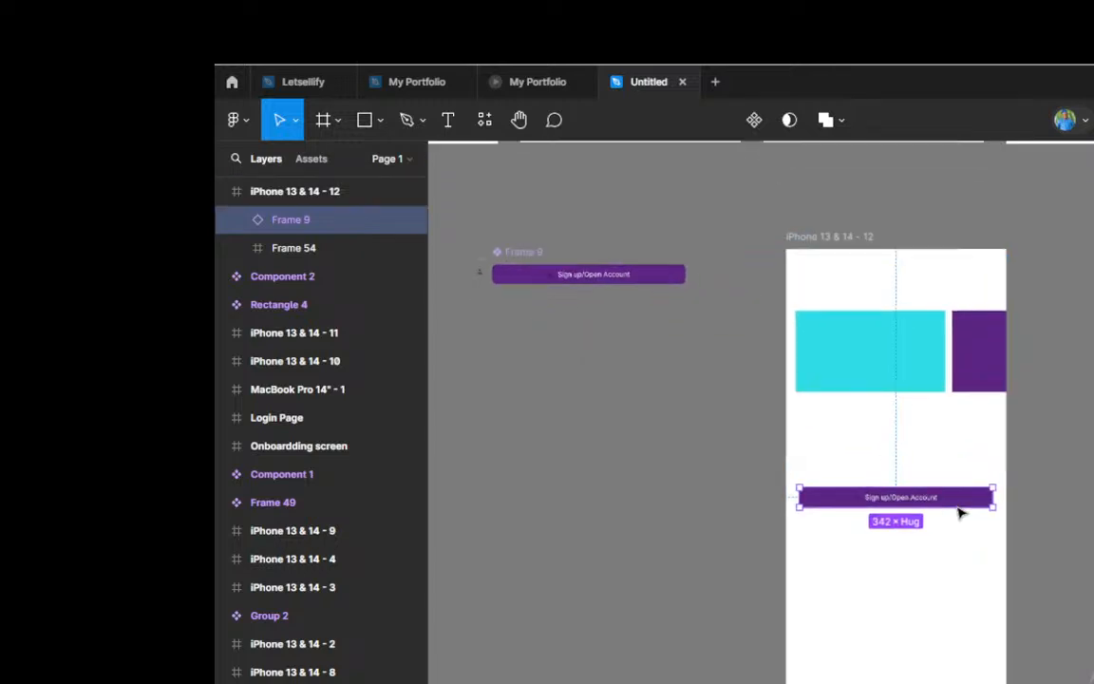
pyautogui.scroll(2, 988, 514)
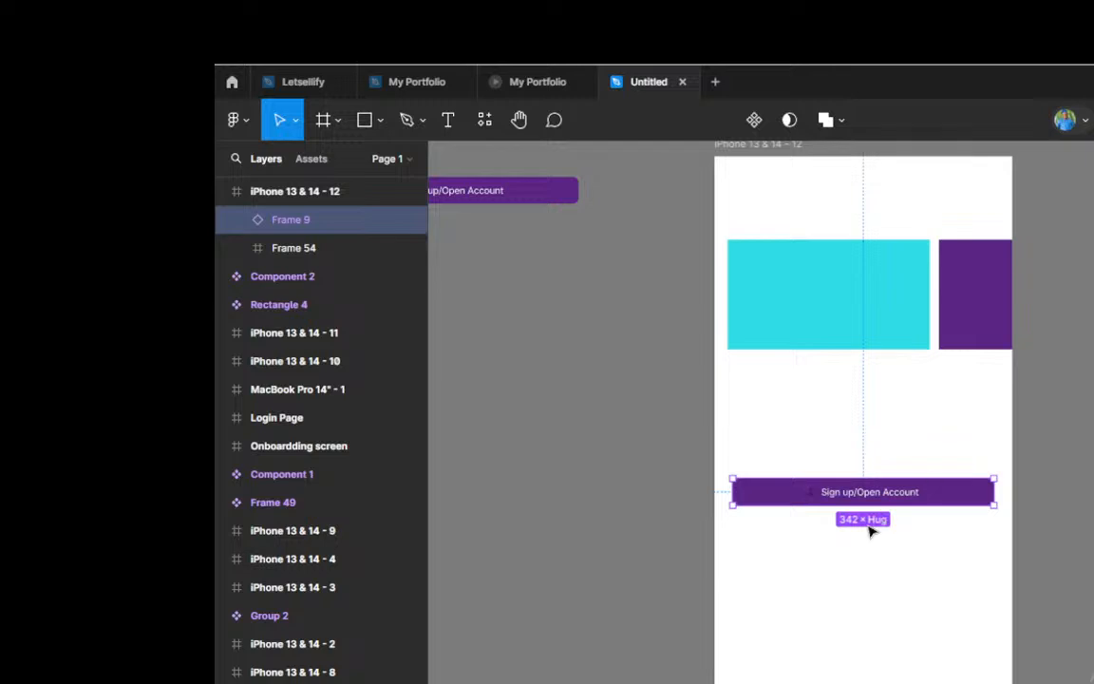
# Step: Undo the clearing of the Sign up/Open Account label in the Frame 9 instance
pyautogui.scroll(1, 981, 504)
pyautogui.scroll(2, 981, 503)
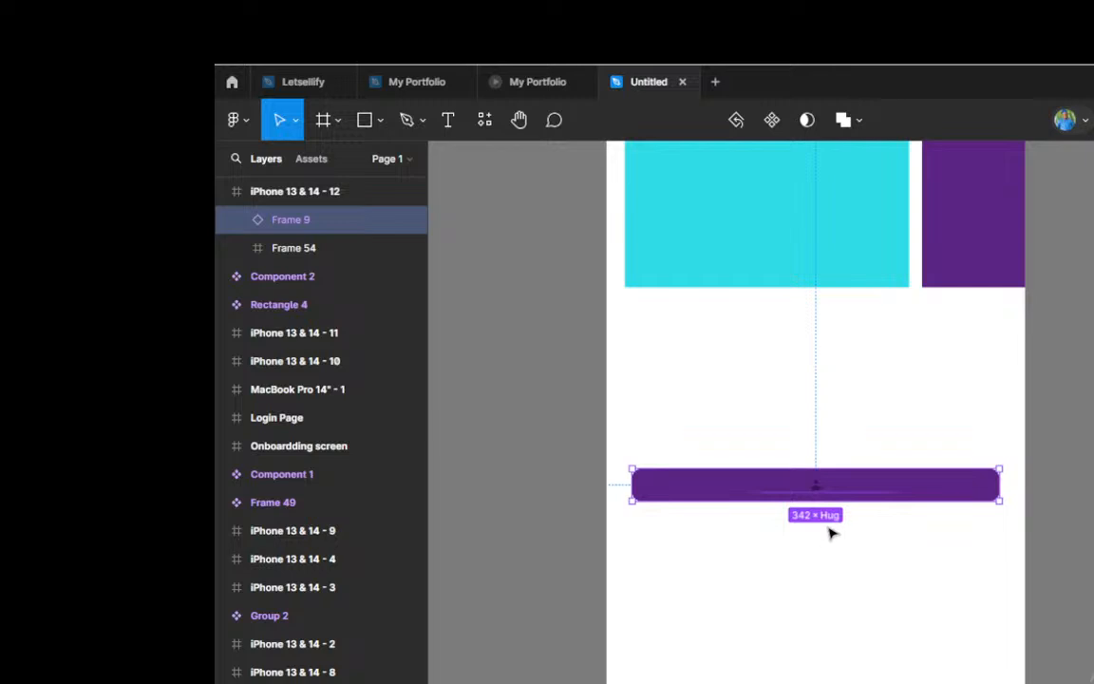
pyautogui.keyDown('ctrl'); pyautogui.scroll(3, 830, 530); pyautogui.keyUp('ctrl')
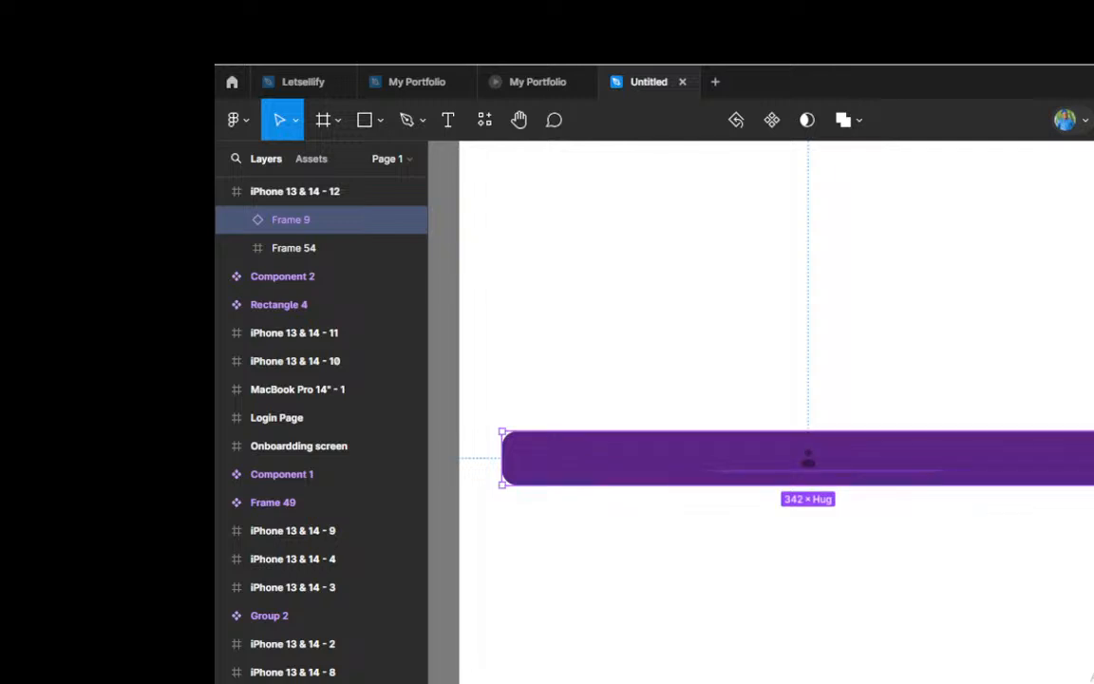
pyautogui.hotkey('ctrl', 'z')
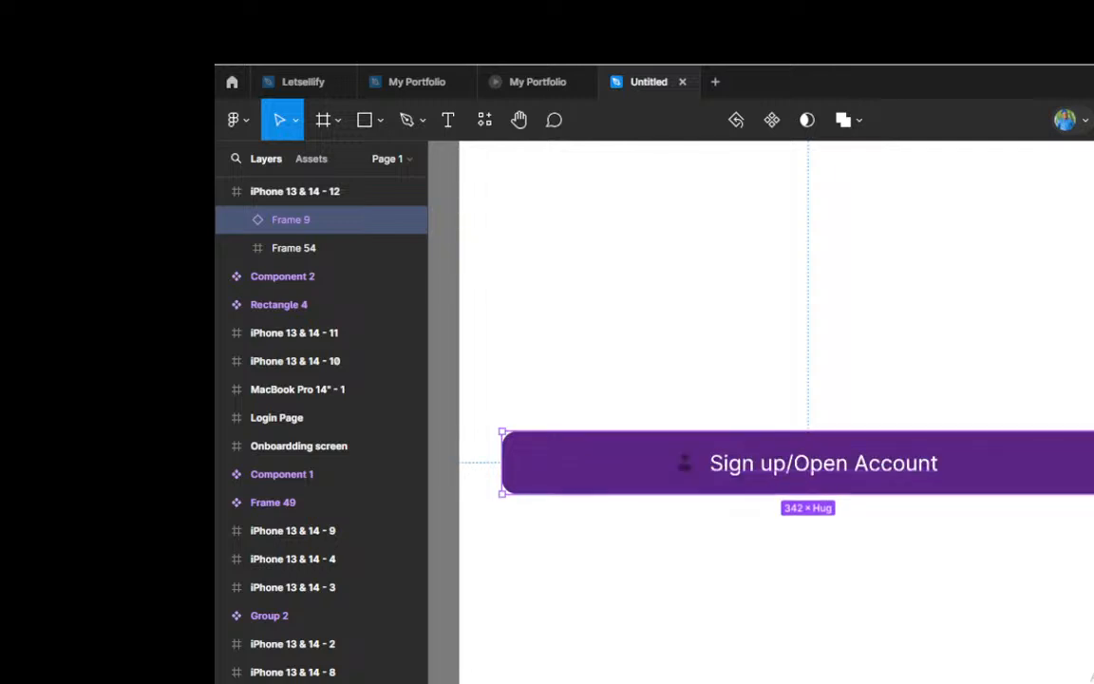
pyautogui.hotkey('ctrl', 'z')
pyautogui.scroll(-6, 936, 498)
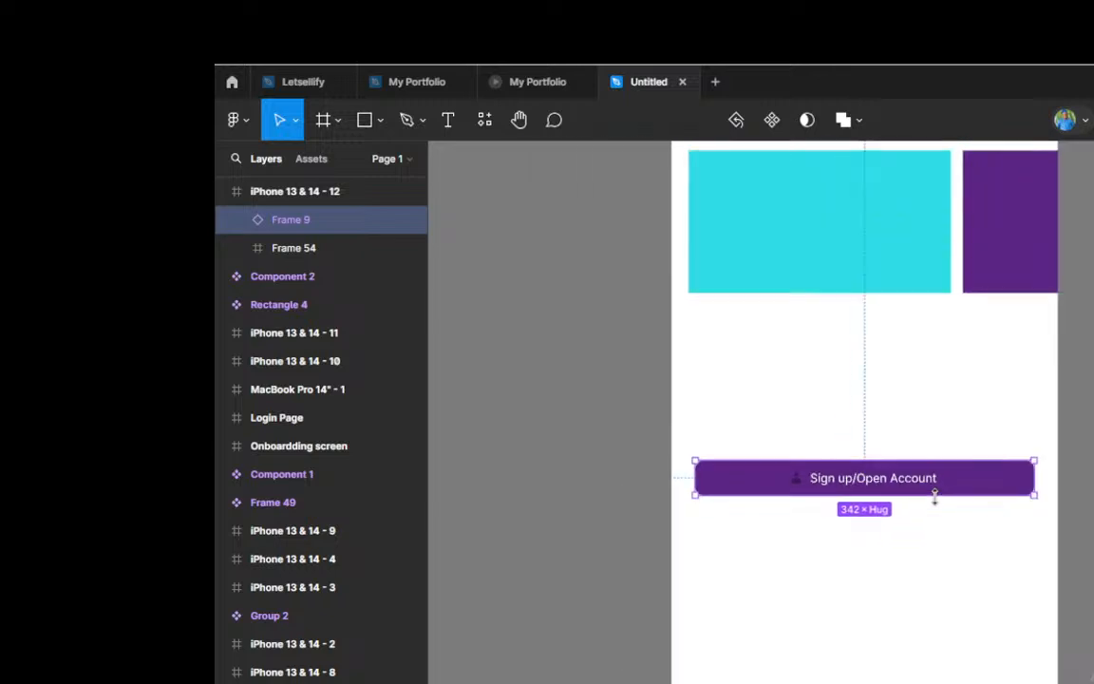
# Step: Examine the person icon in the Frame 9 instance and look through the iPhone screens for another icon
pyautogui.scroll(1, 938, 503)
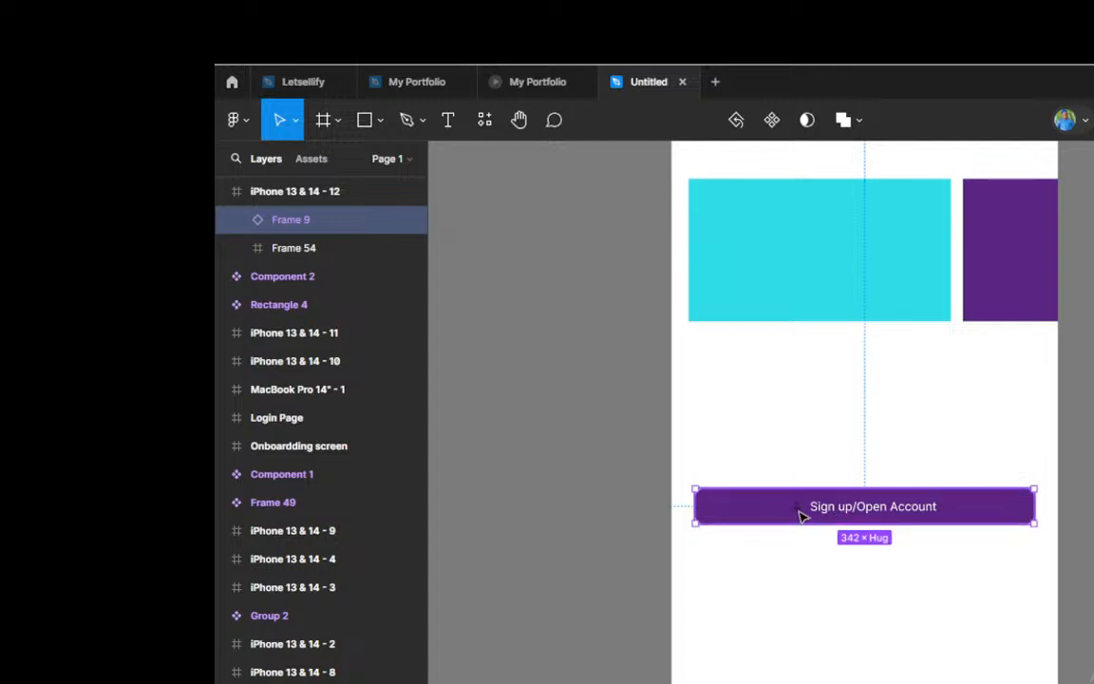
pyautogui.scroll(3, 801, 516)
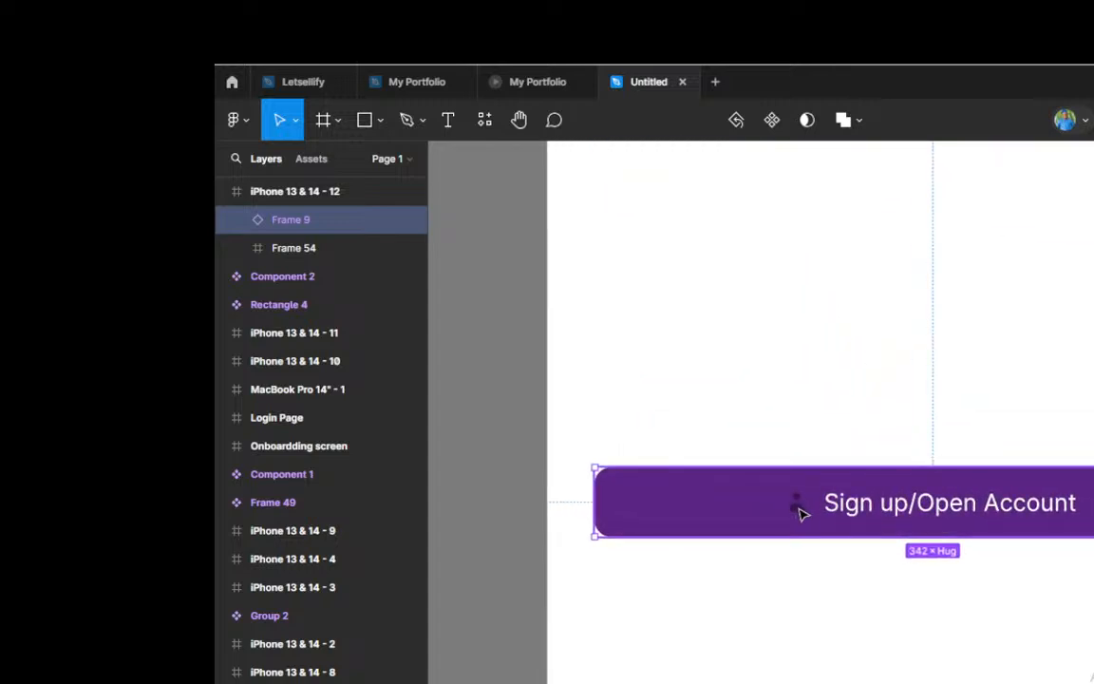
pyautogui.scroll(-2, 839, 506)
pyautogui.scroll(-5, 839, 506)
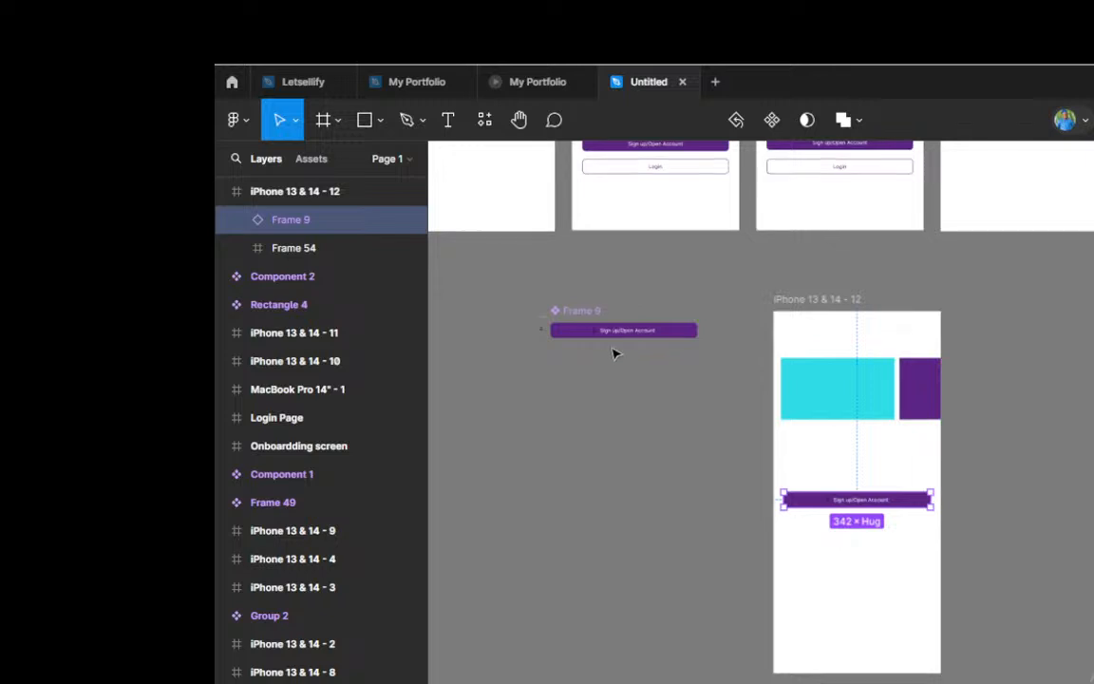
pyautogui.scroll(1, 561, 329)
pyautogui.scroll(2, 570, 332)
pyautogui.scroll(-3, 627, 334)
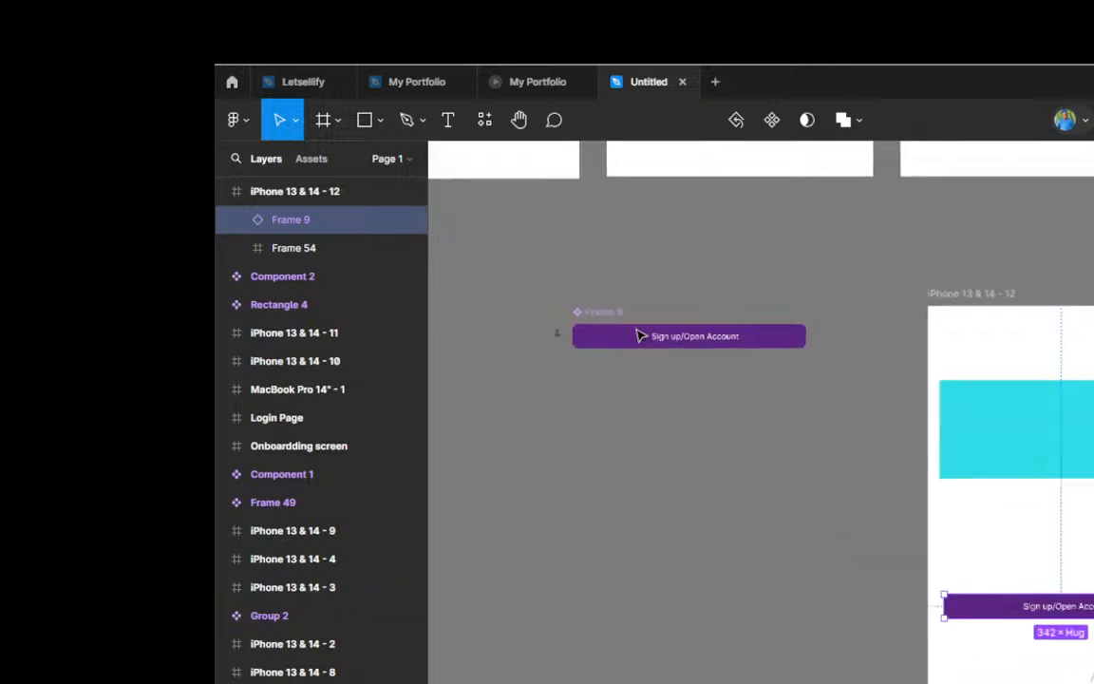
pyautogui.scroll(3, 638, 334)
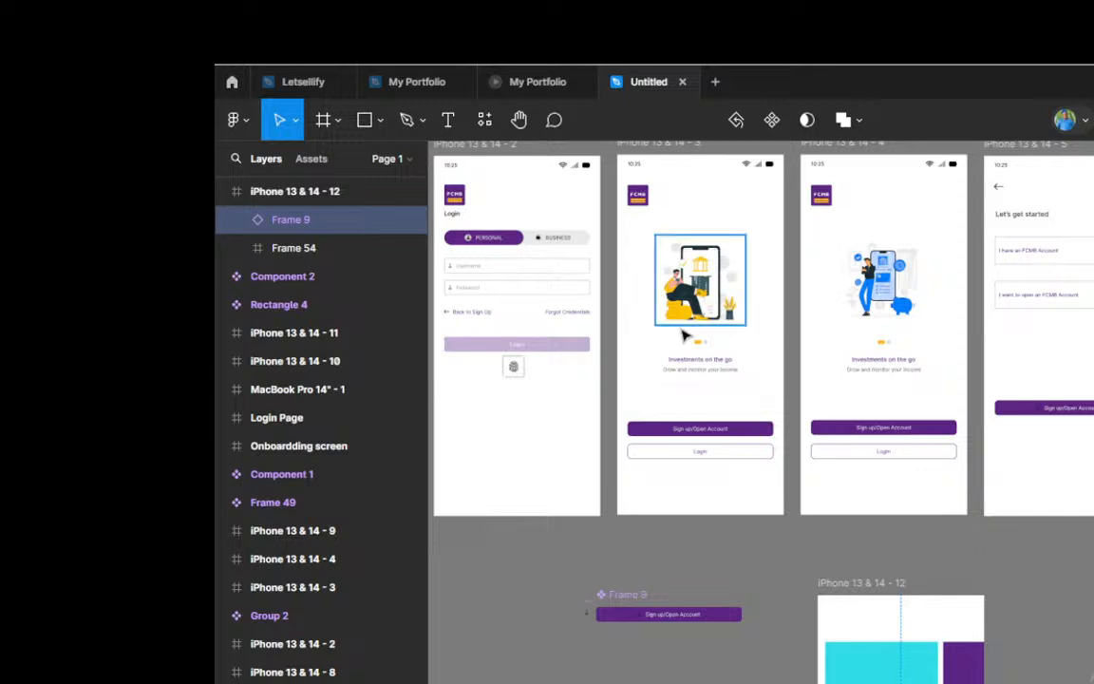
pyautogui.hscroll(-6, 684, 336)
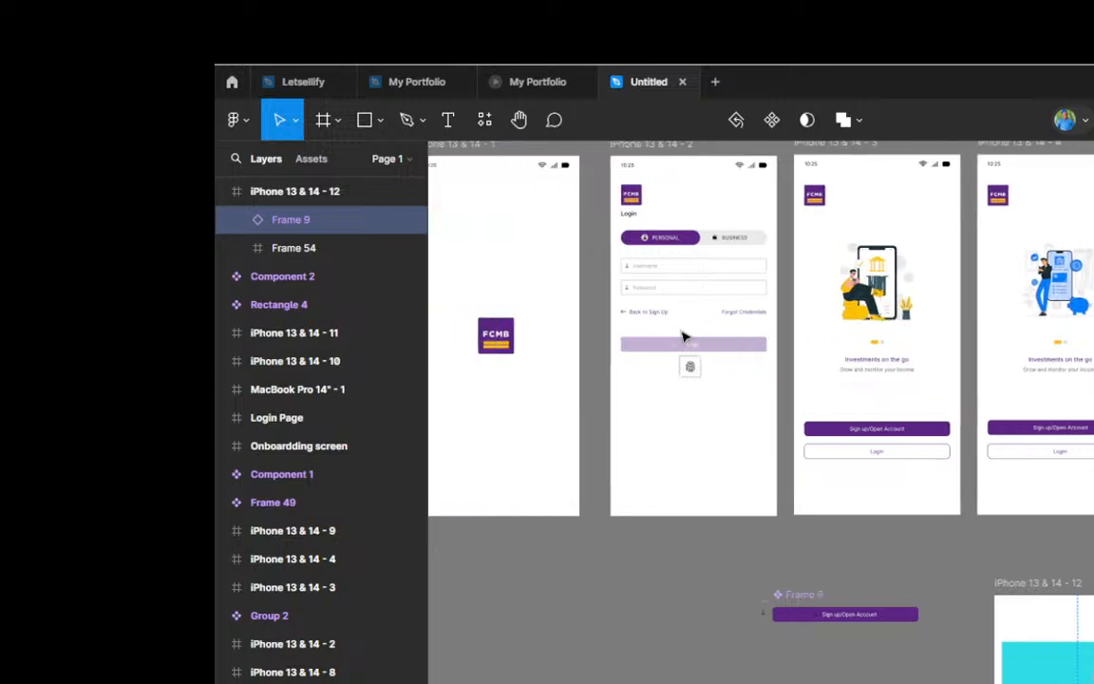
pyautogui.hscroll(-3, 684, 336)
pyautogui.hscroll(6, 683, 337)
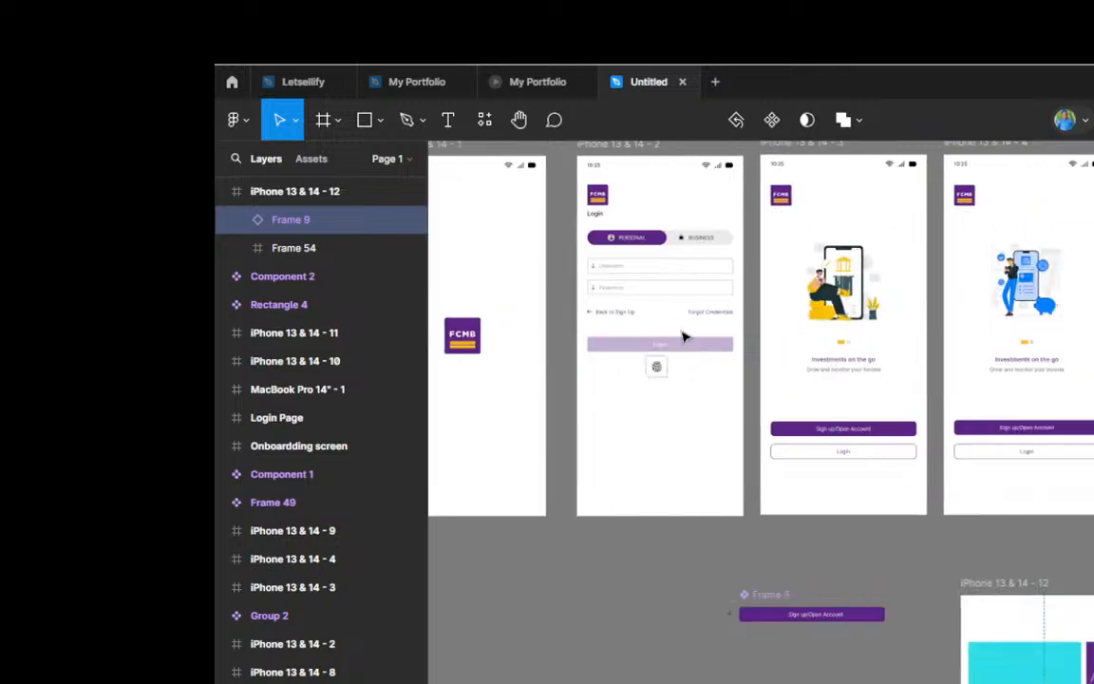
pyautogui.scroll(-1, 757, 342)
pyautogui.scroll(-2, 855, 510)
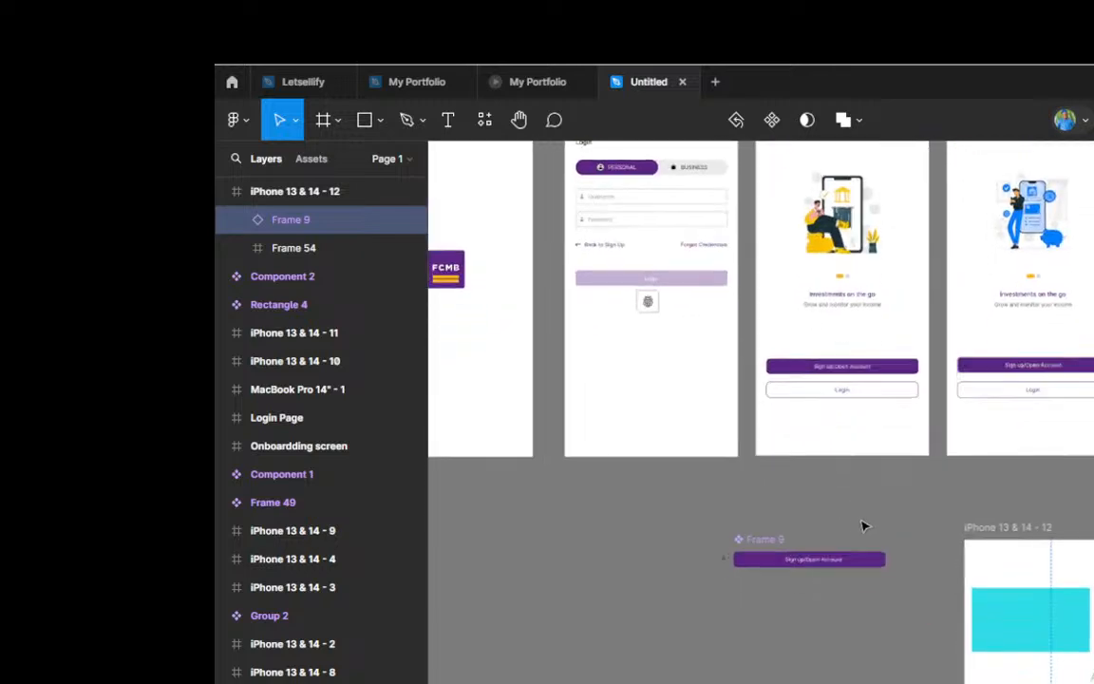
# Step: Duplicate the arrow beside Back to Sign Up on iPhone 13 & 14 - 2 and place the copy next to the standalone person icon by Frame 9
pyautogui.scroll(3, 865, 522)
pyautogui.scroll(1, 862, 522)
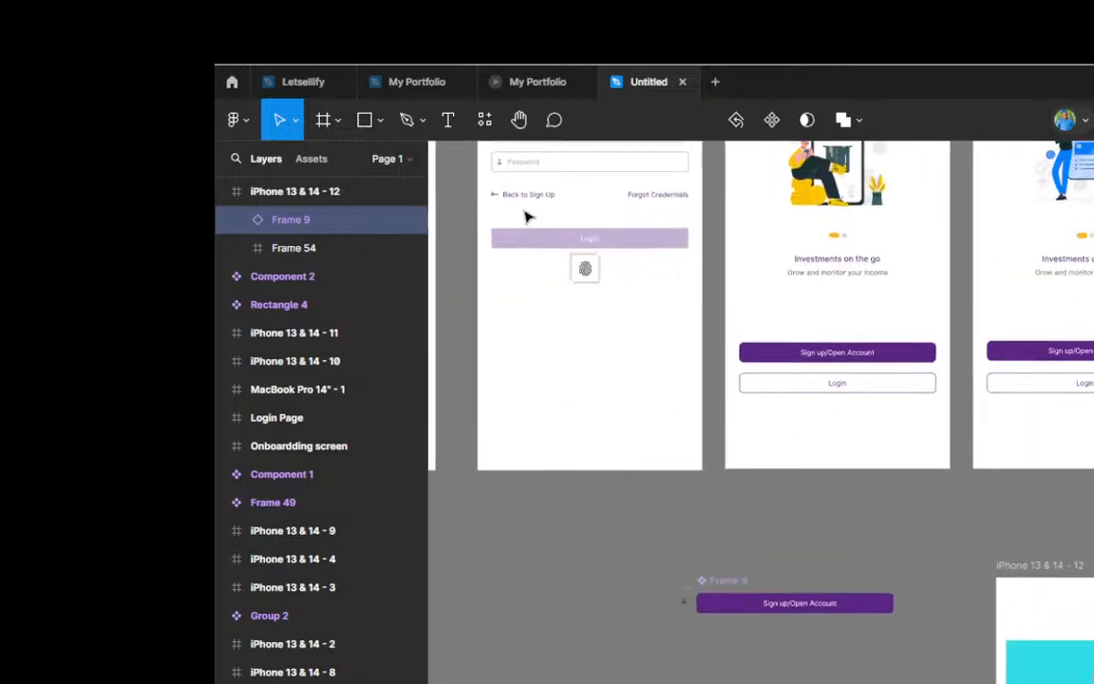
pyautogui.scroll(1, 501, 198)
pyautogui.scroll(1, 501, 197)
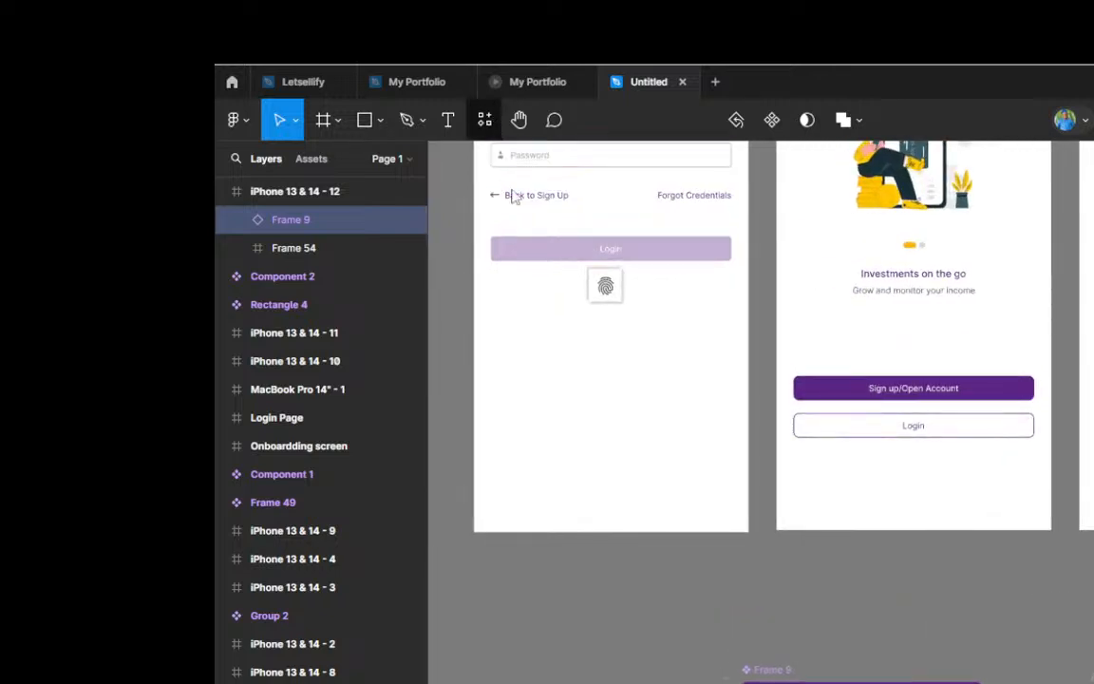
pyautogui.scroll(1, 499, 237)
pyautogui.scroll(5, 503, 236)
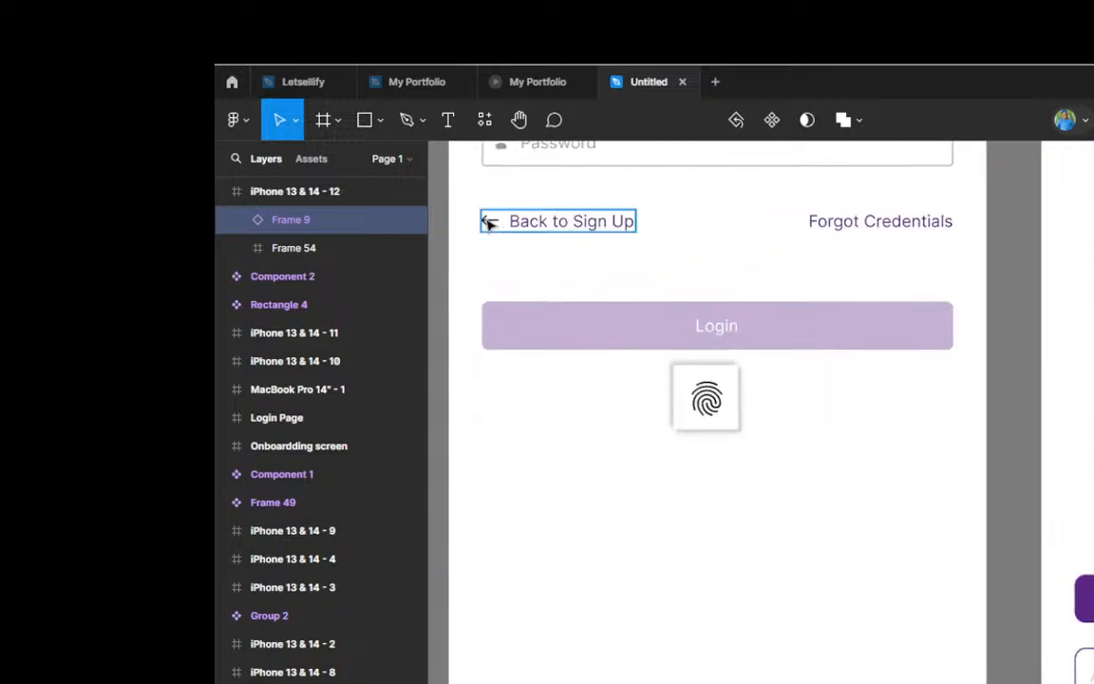
pyautogui.click(488, 223)
pyautogui.click(489, 222)
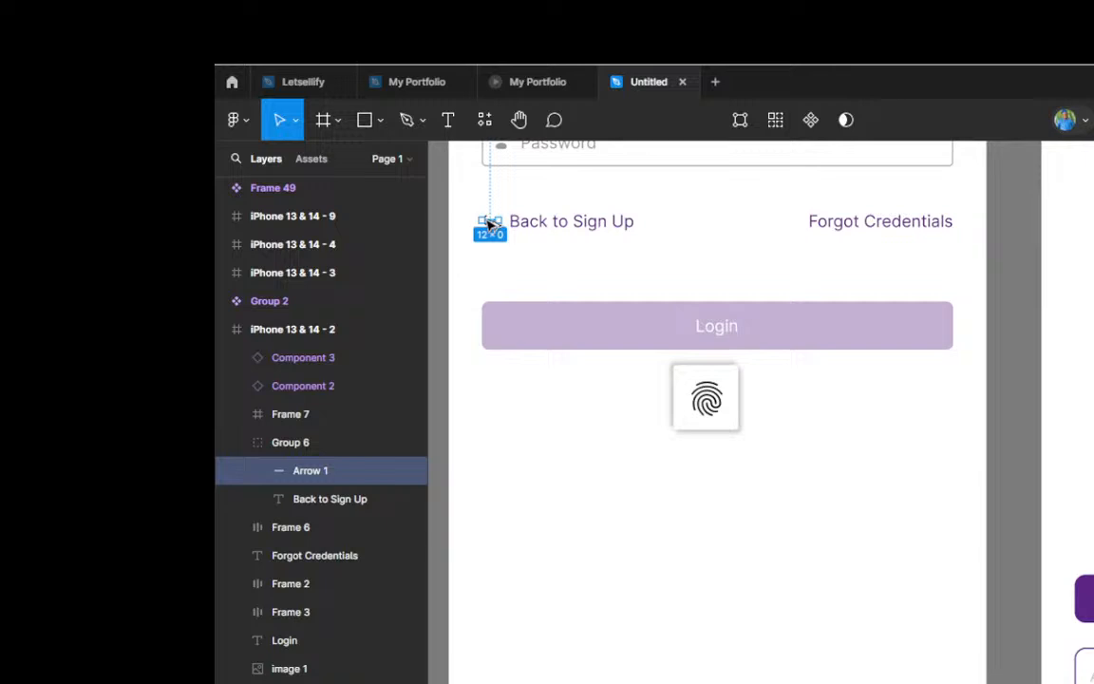
pyautogui.hotkey('ctrl', 'd')
pyautogui.scroll(-10, 879, 665)
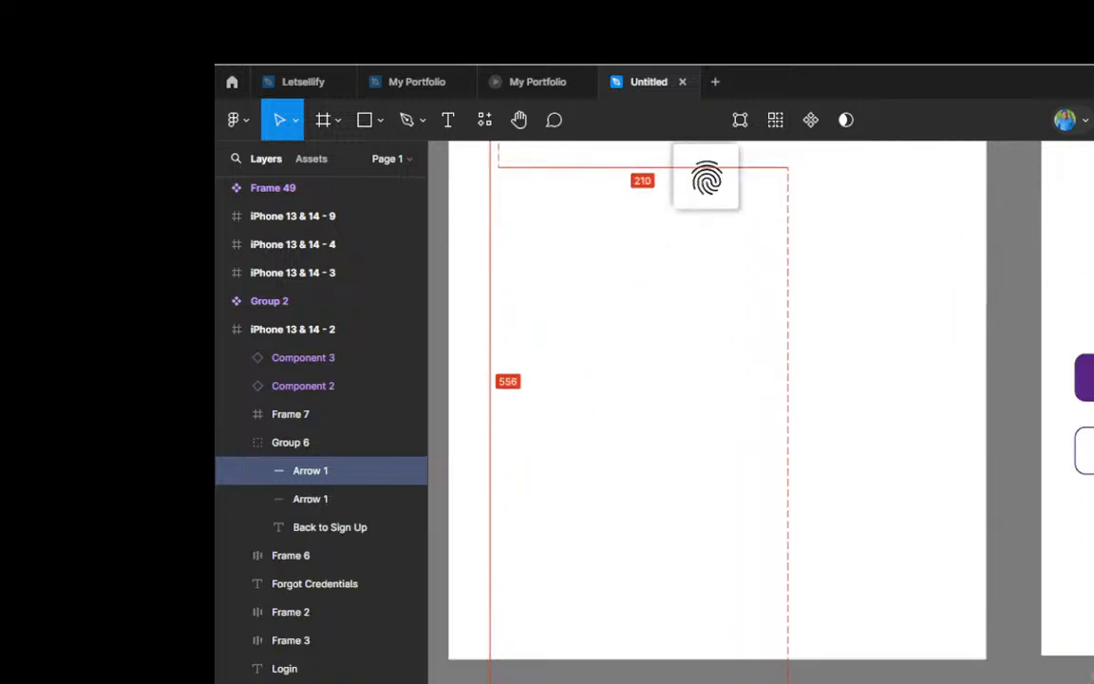
pyautogui.moveTo(903, 601); pyautogui.dragTo(910, 572)
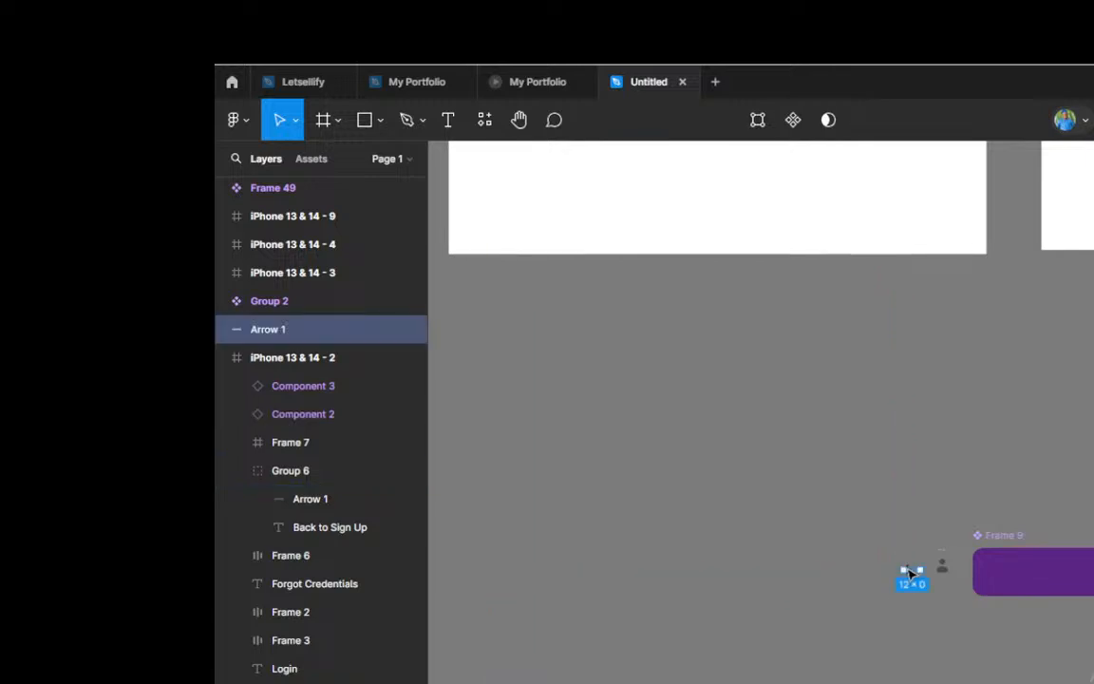
pyautogui.scroll(3, 945, 578)
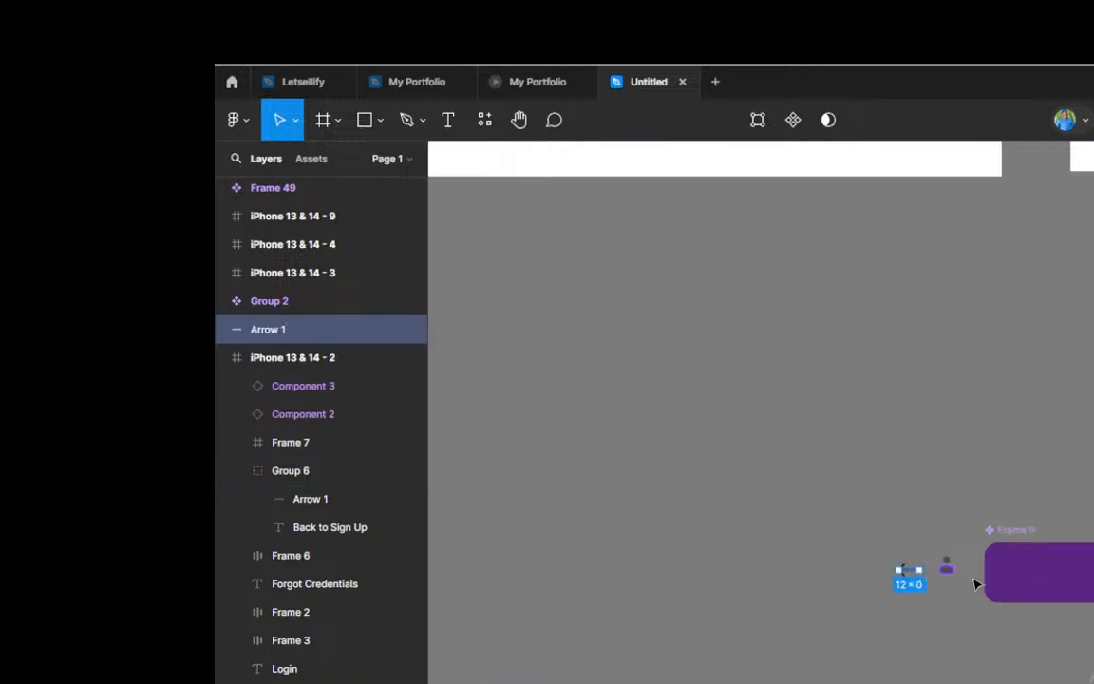
# Step: Shorten the copied arrow beside the standalone person icon to about 7 px wide and turn it into a component
pyautogui.scroll(2, 981, 584)
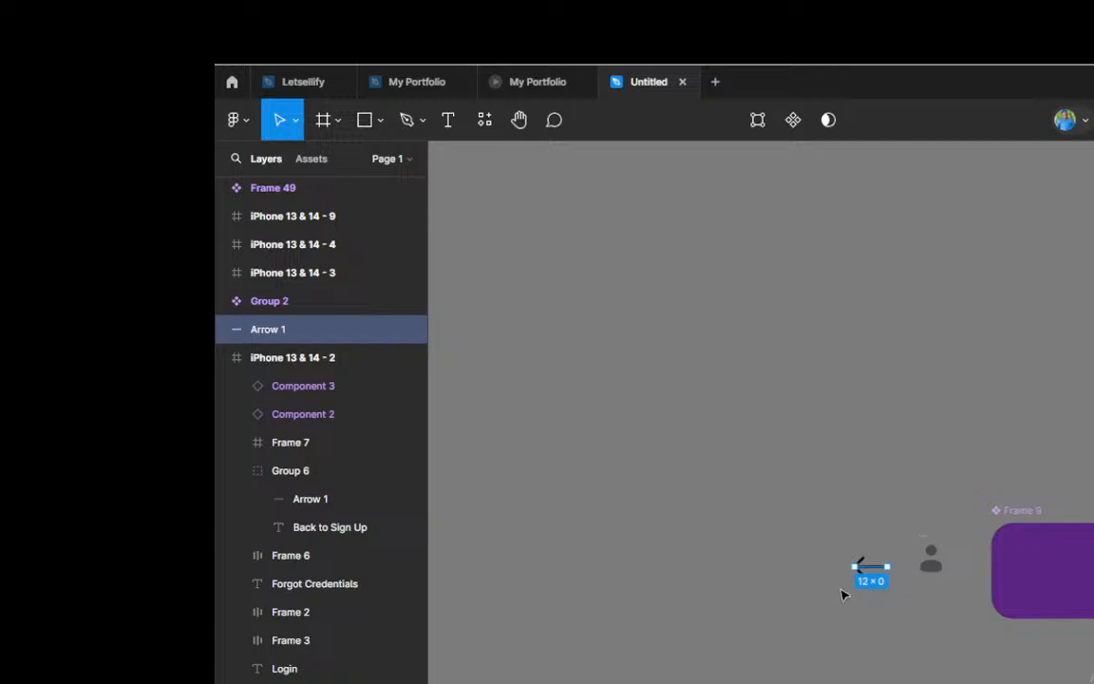
pyautogui.scroll(1, 890, 569)
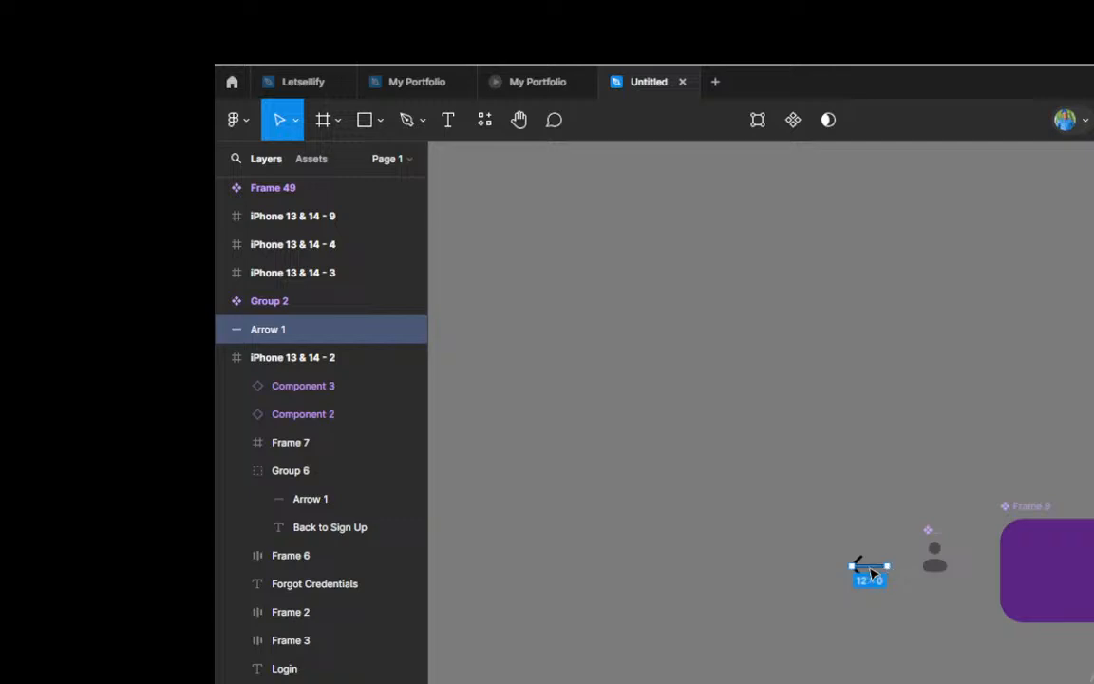
pyautogui.scroll(8, 871, 574)
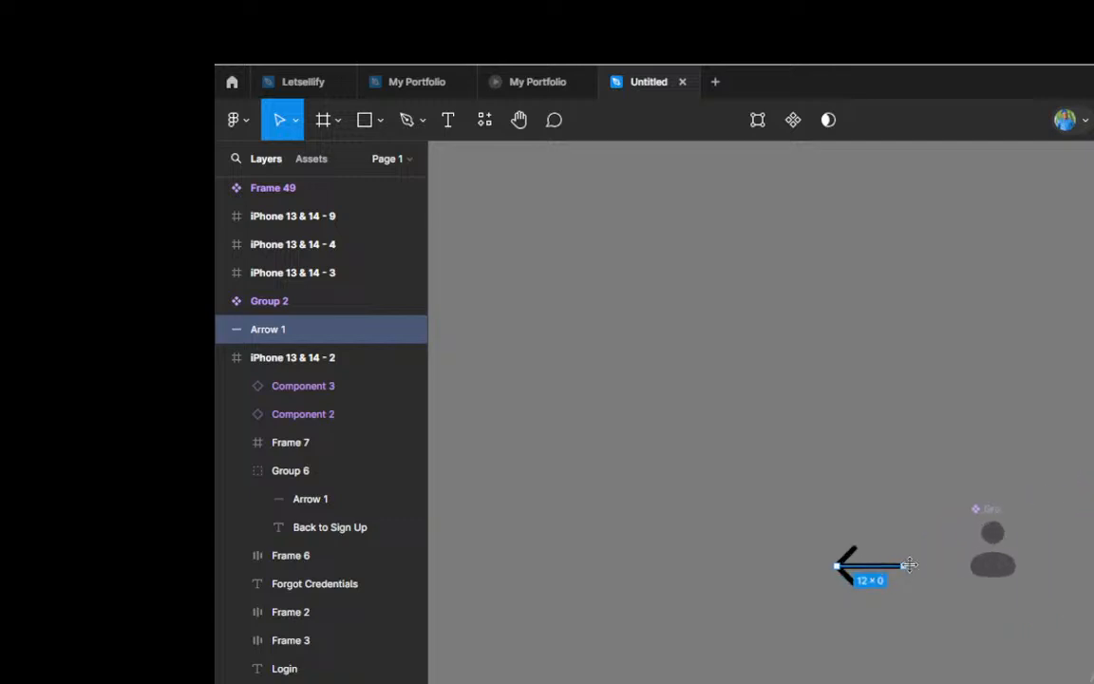
pyautogui.scroll(1, 909, 565)
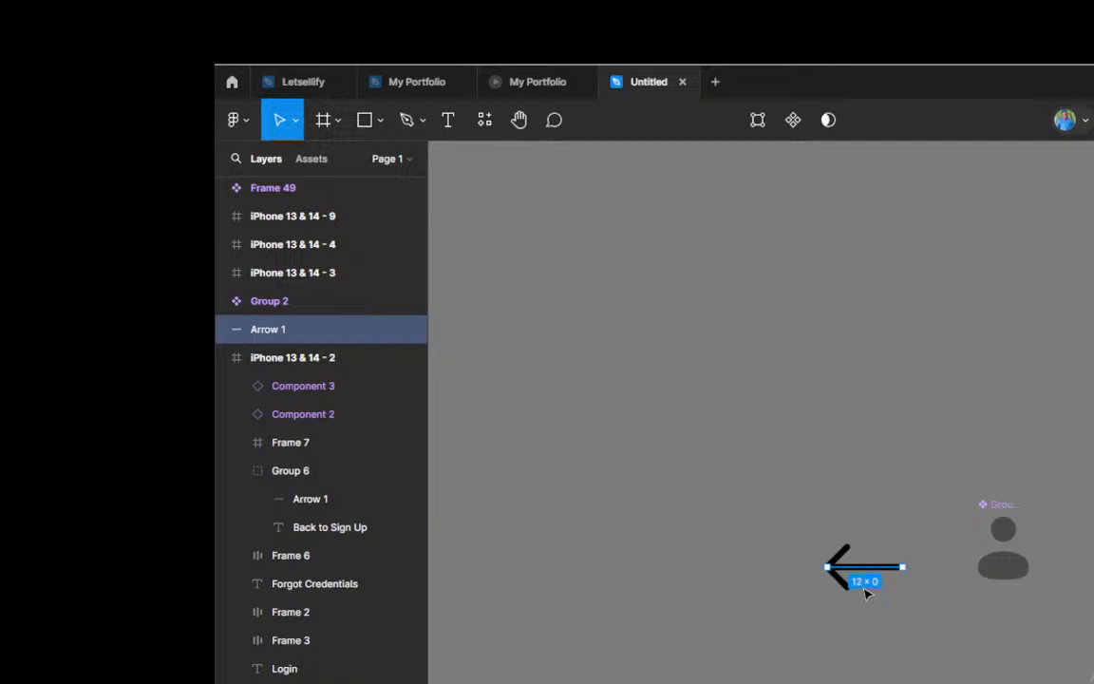
pyautogui.scroll(3, 866, 593)
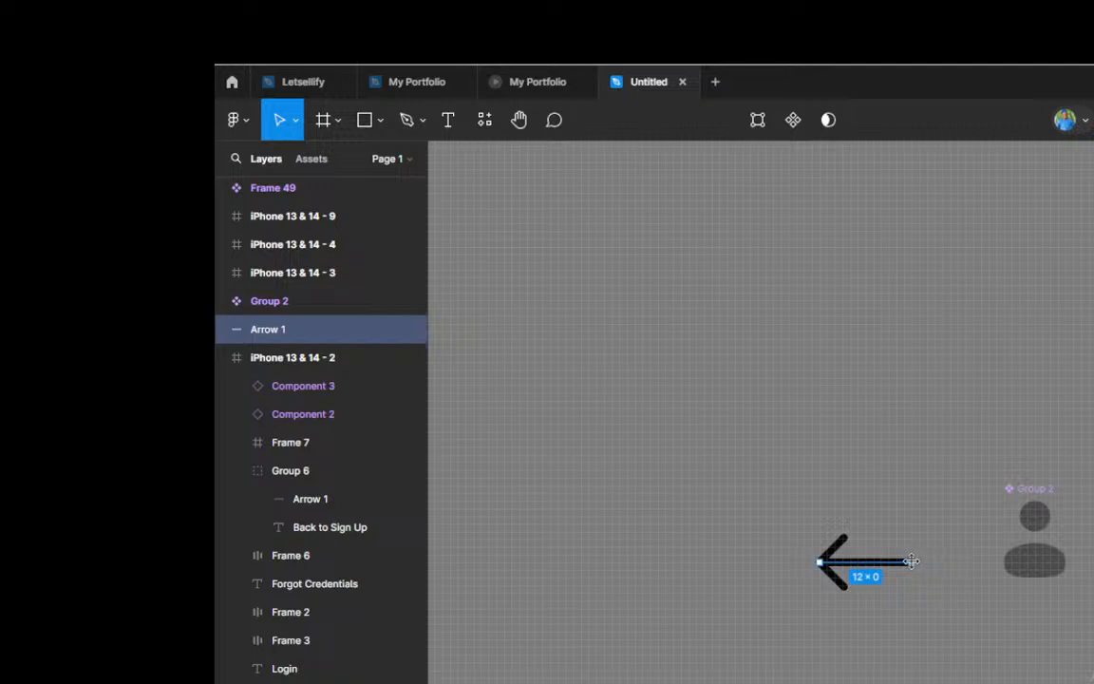
pyautogui.moveTo(911, 561)
pyautogui.mouseDown()
pyautogui.moveTo(875, 561)
pyautogui.moveTo(893, 557)
pyautogui.mouseUp()
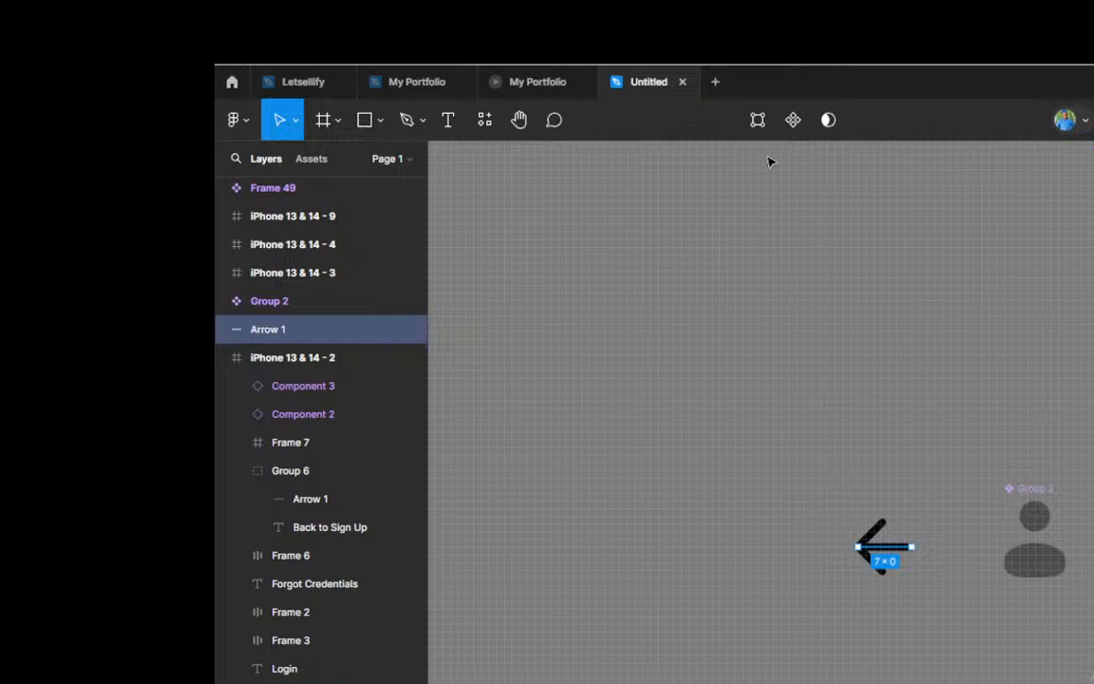
pyautogui.click(790, 127)
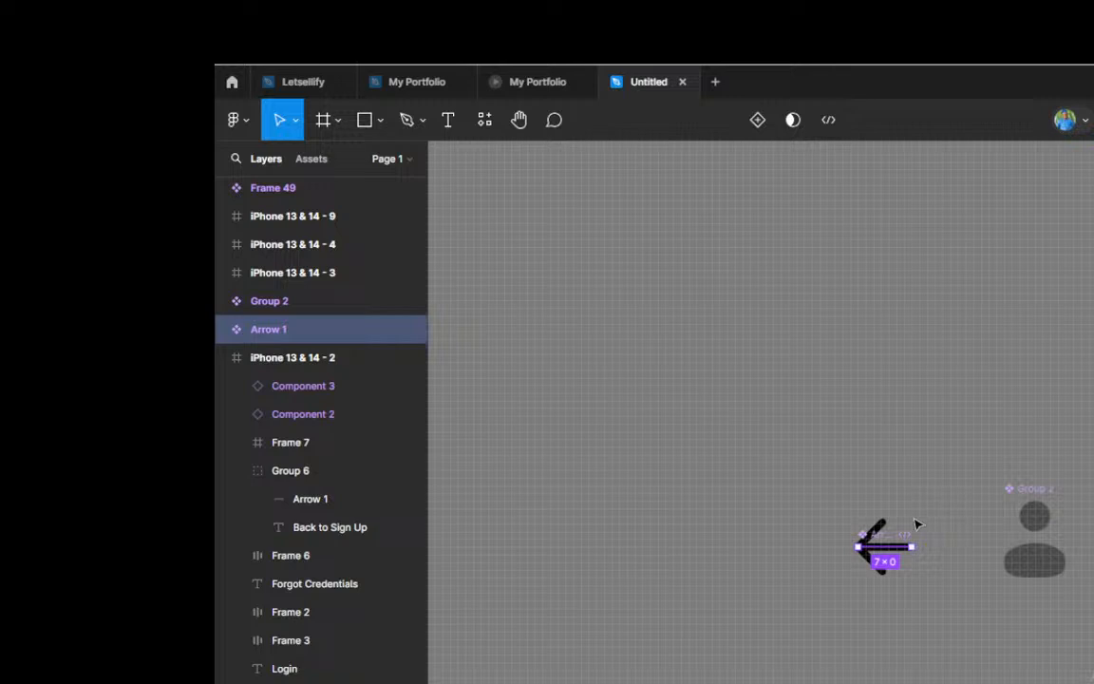
# Step: Duplicate the Arrow 1 component as an instance placed diagonally just below the original
pyautogui.scroll(-3, 859, 537)
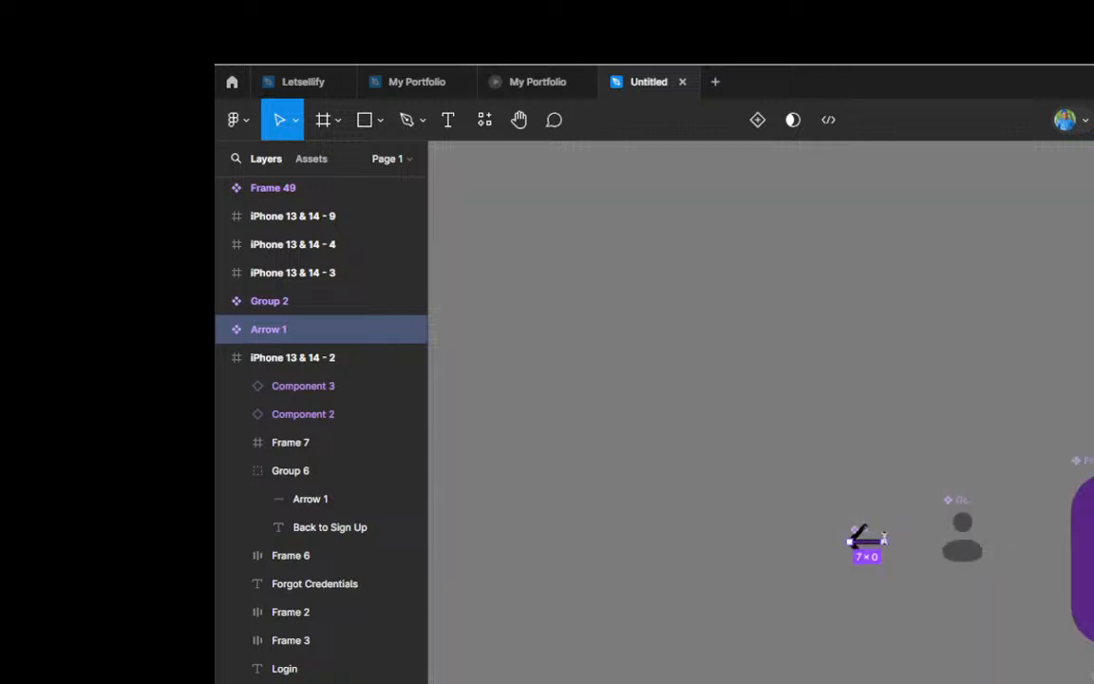
pyautogui.scroll(1, 859, 537)
pyautogui.scroll(2, 860, 538)
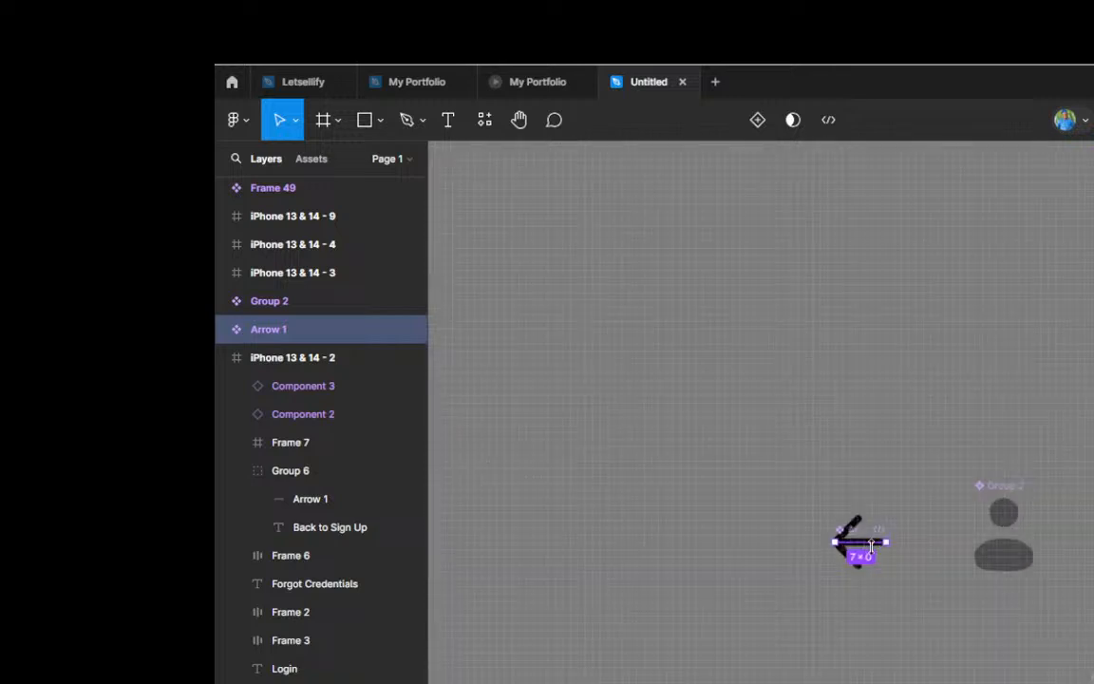
pyautogui.scroll(2, 855, 542)
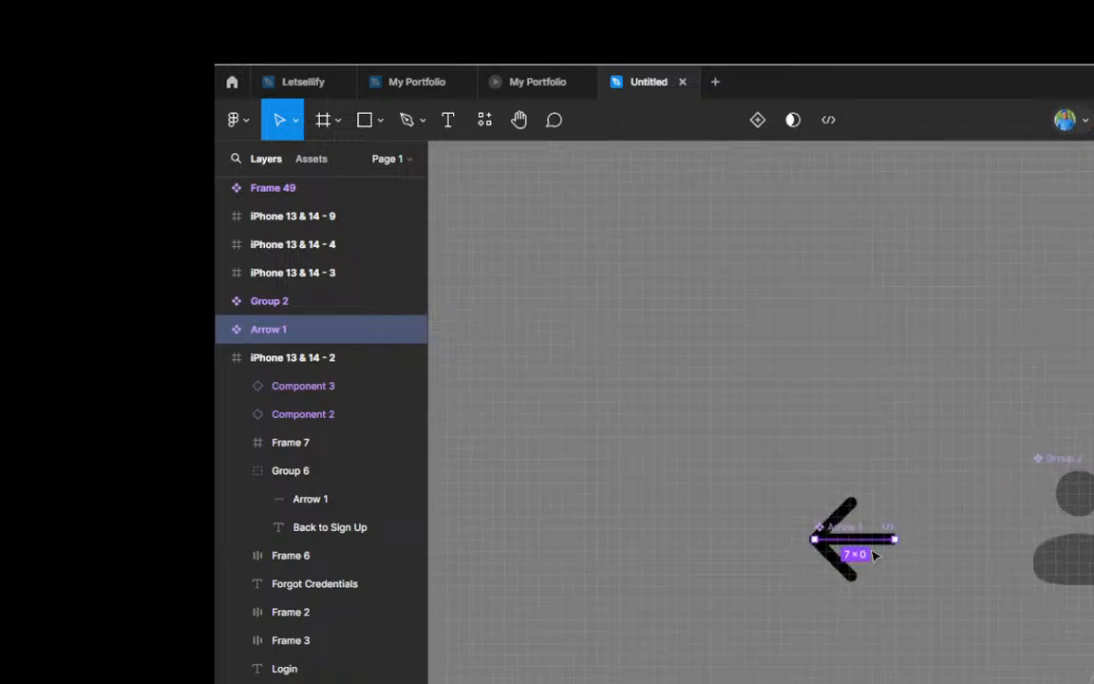
pyautogui.scroll(2, 856, 537)
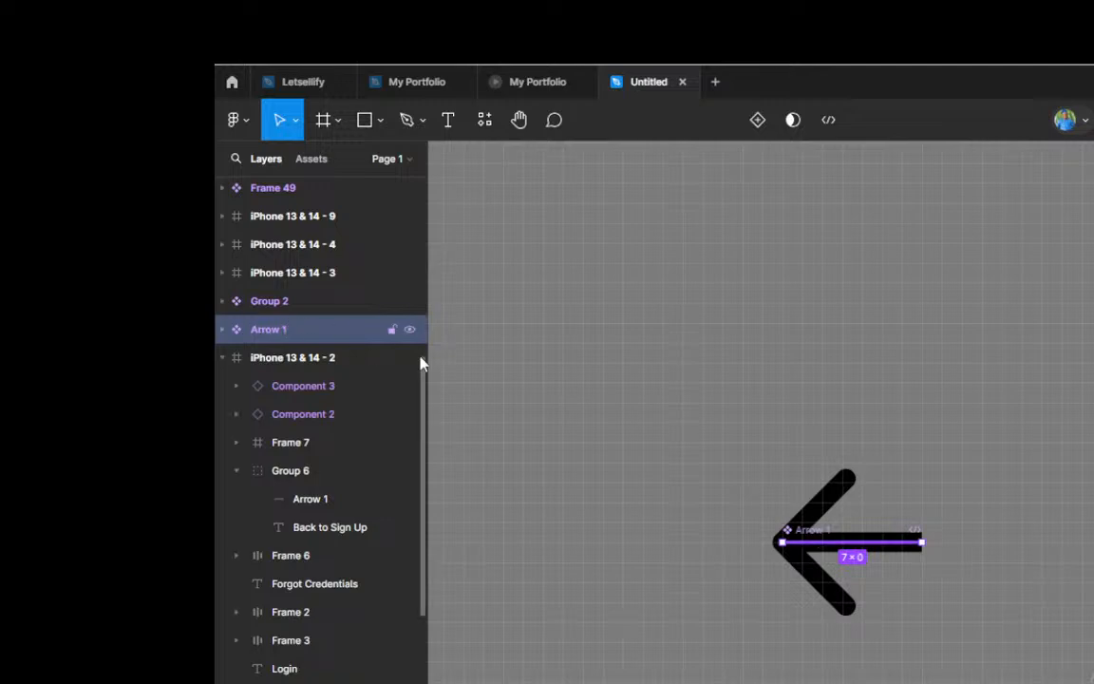
pyautogui.keyDown('alt'); pyautogui.moveTo(817, 541); pyautogui.dragTo(930, 673); pyautogui.keyUp('alt')
pyautogui.scroll(-3, 719, 524)
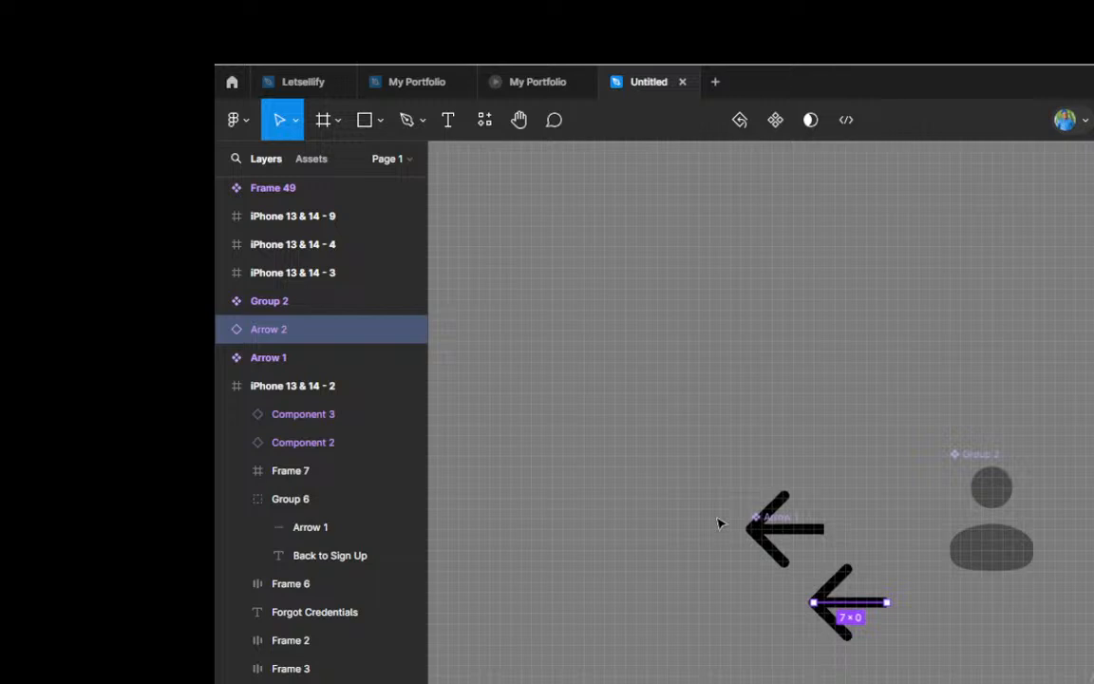
# Step: Create an instance swap property named Instance for the person icon in the Frame 9 main component, with Group 2 and Arrow 1 as preferred values
pyautogui.scroll(-5, 720, 523)
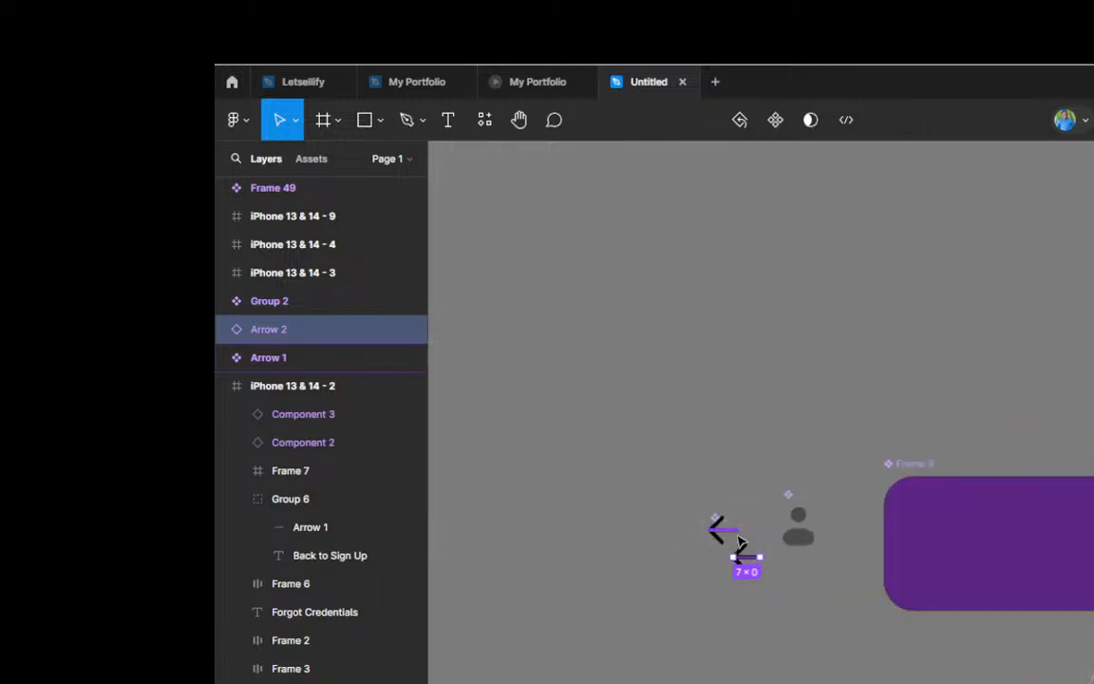
pyautogui.hscroll(10, 740, 541)
pyautogui.hscroll(-6, 740, 541)
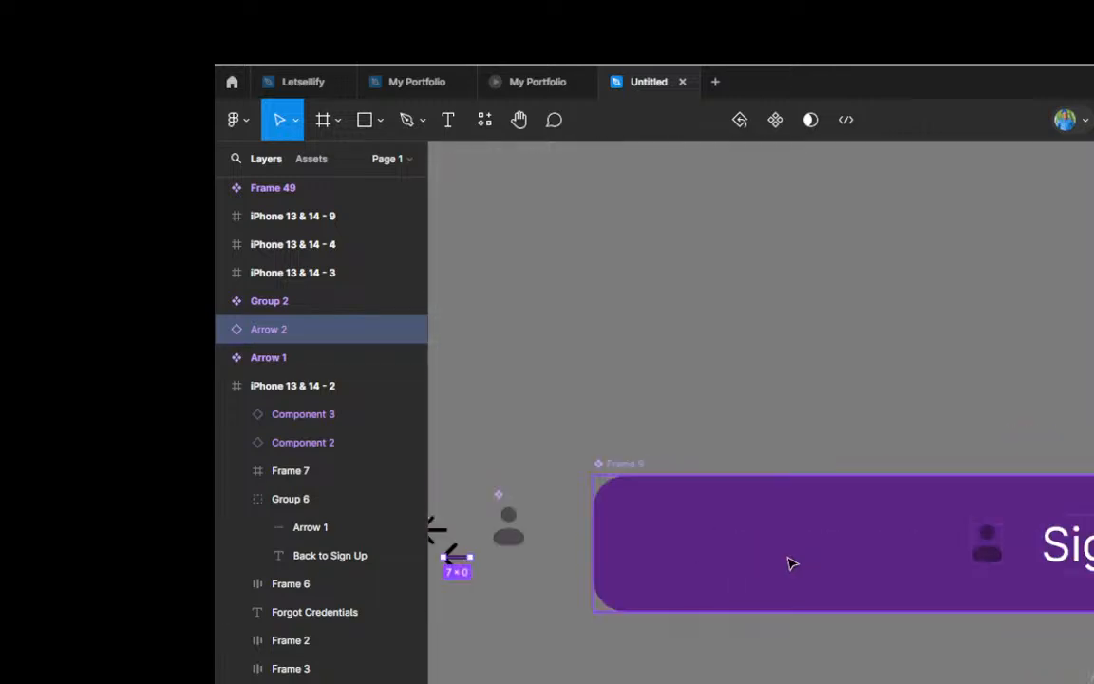
pyautogui.scroll(2, 1021, 561)
pyautogui.scroll(-3, 813, 513)
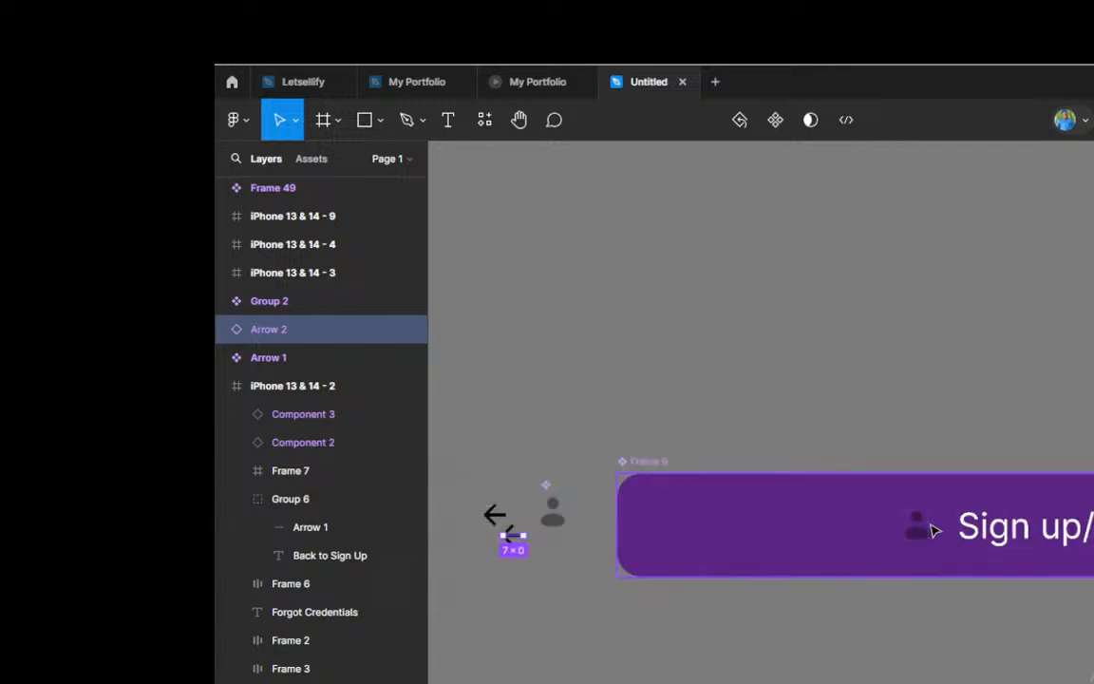
pyautogui.scroll(2, 937, 527)
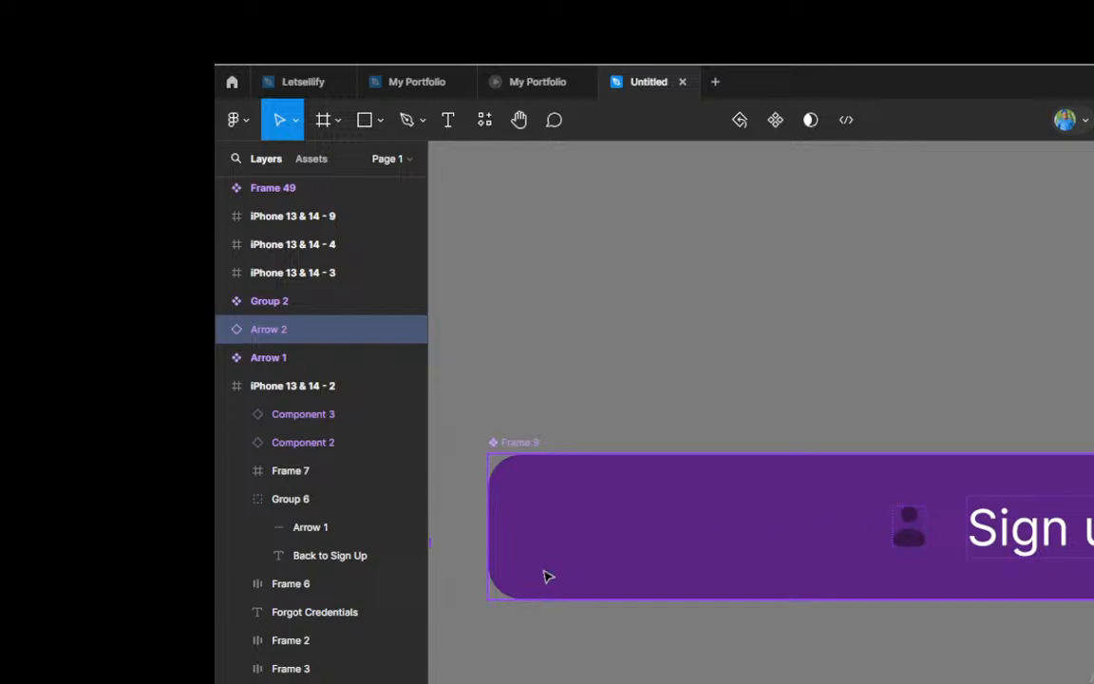
pyautogui.click(926, 539)
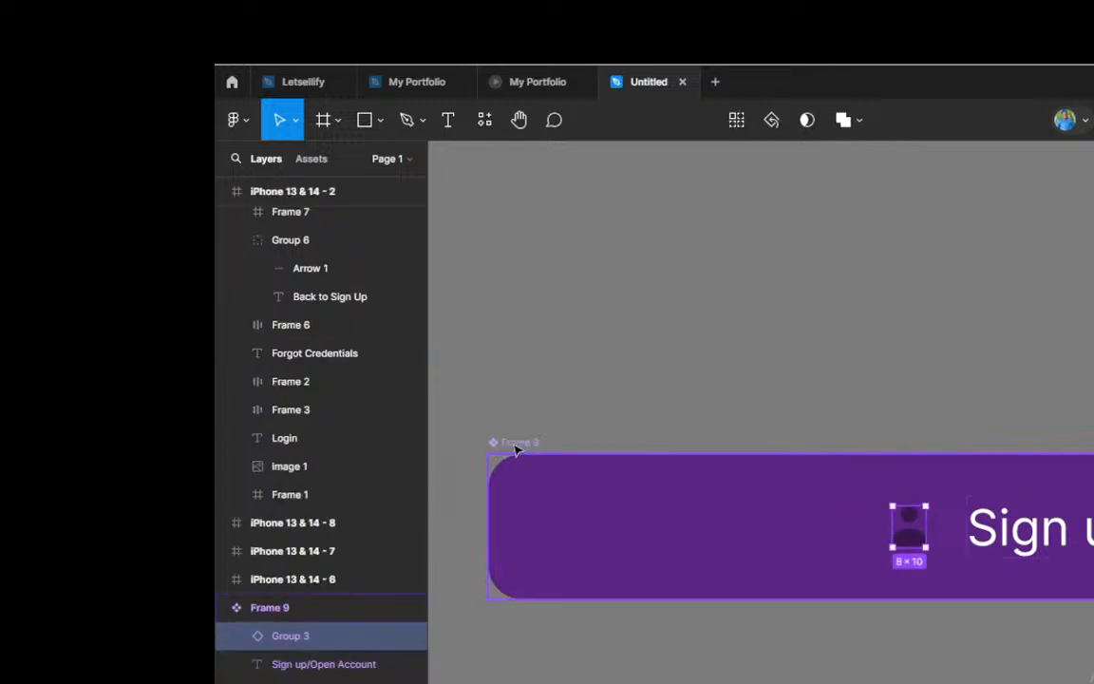
pyautogui.scroll(2, 503, 449)
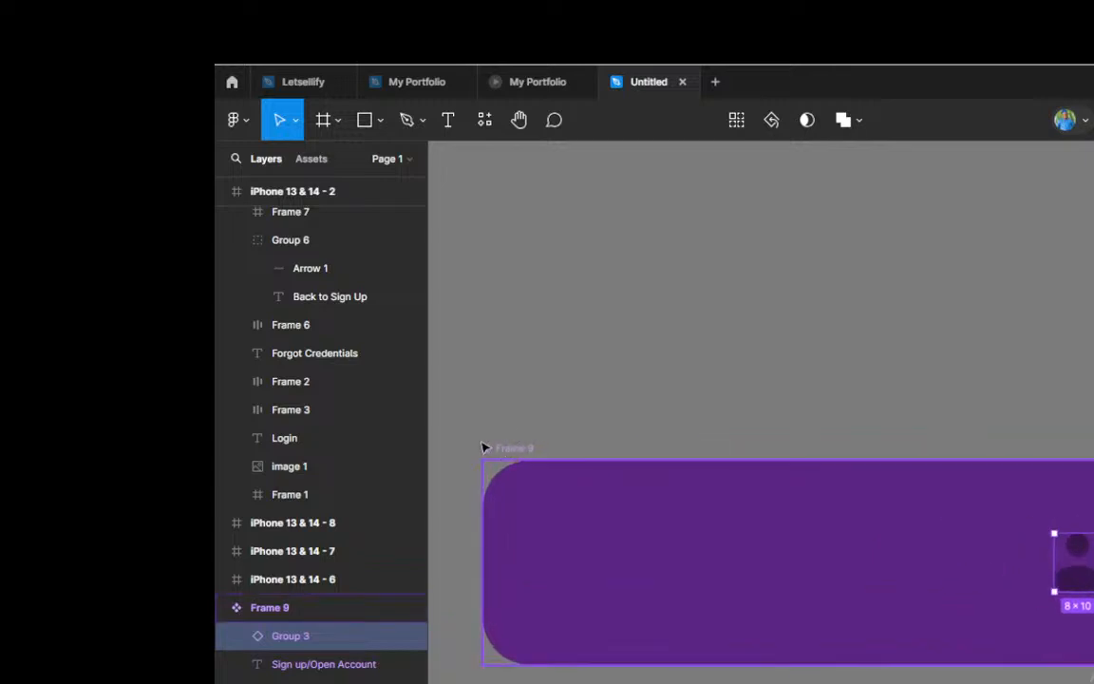
pyautogui.scroll(-3, 493, 450)
pyautogui.scroll(-1, 493, 449)
pyautogui.scroll(3, 794, 505)
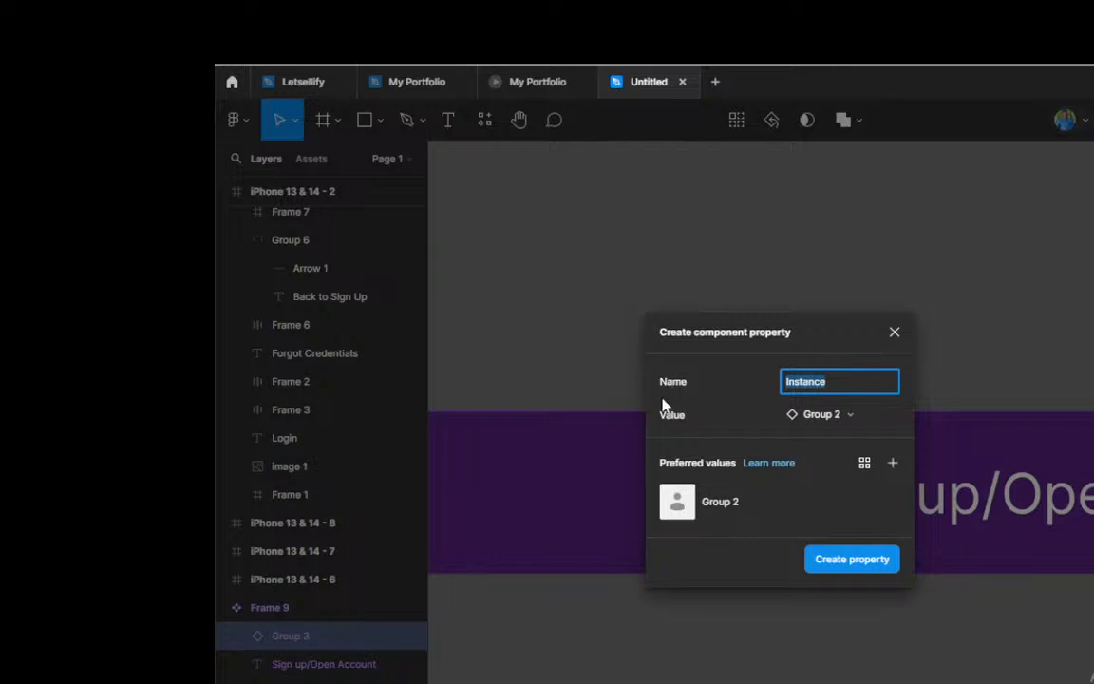
pyautogui.click(891, 467)
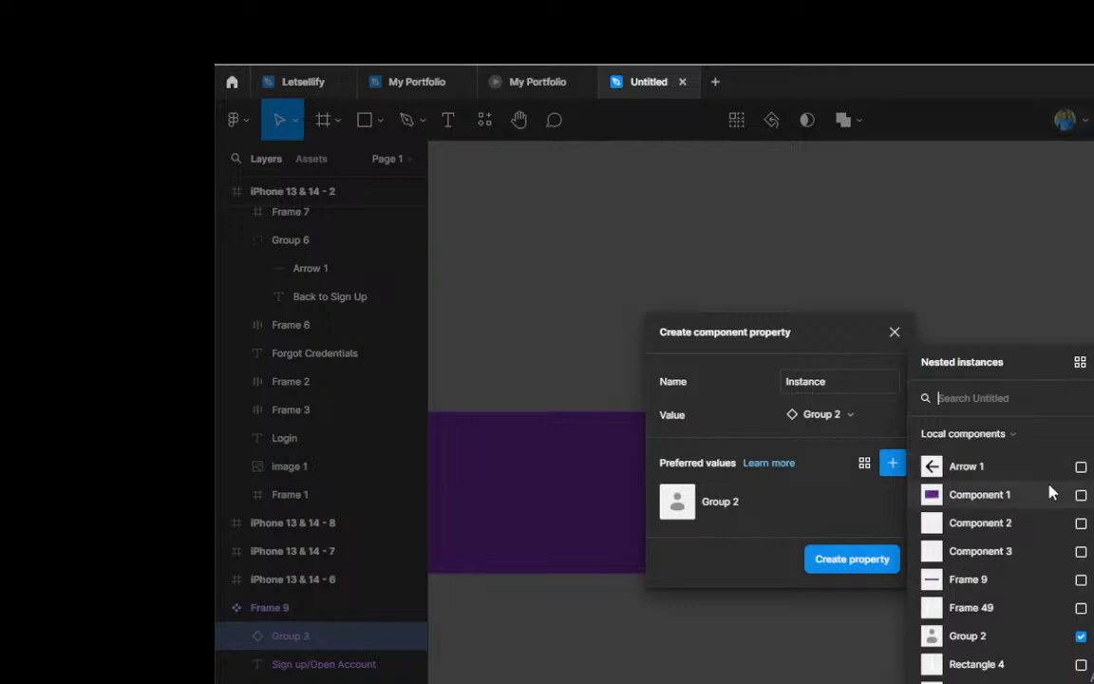
pyautogui.click(1080, 467)
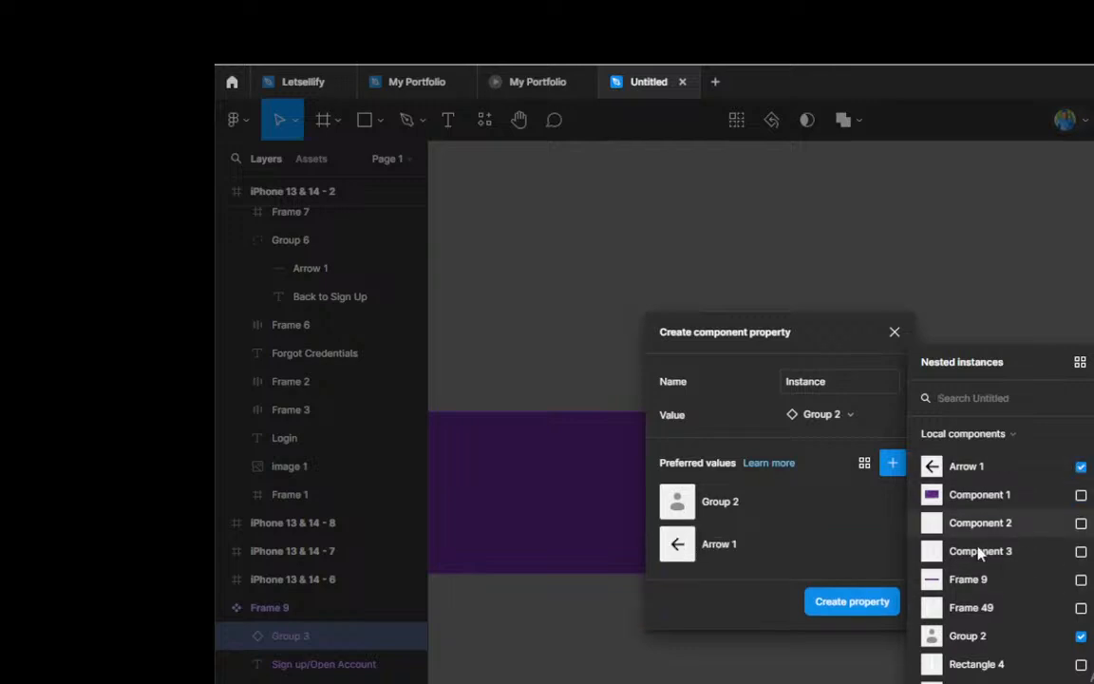
pyautogui.click(853, 602)
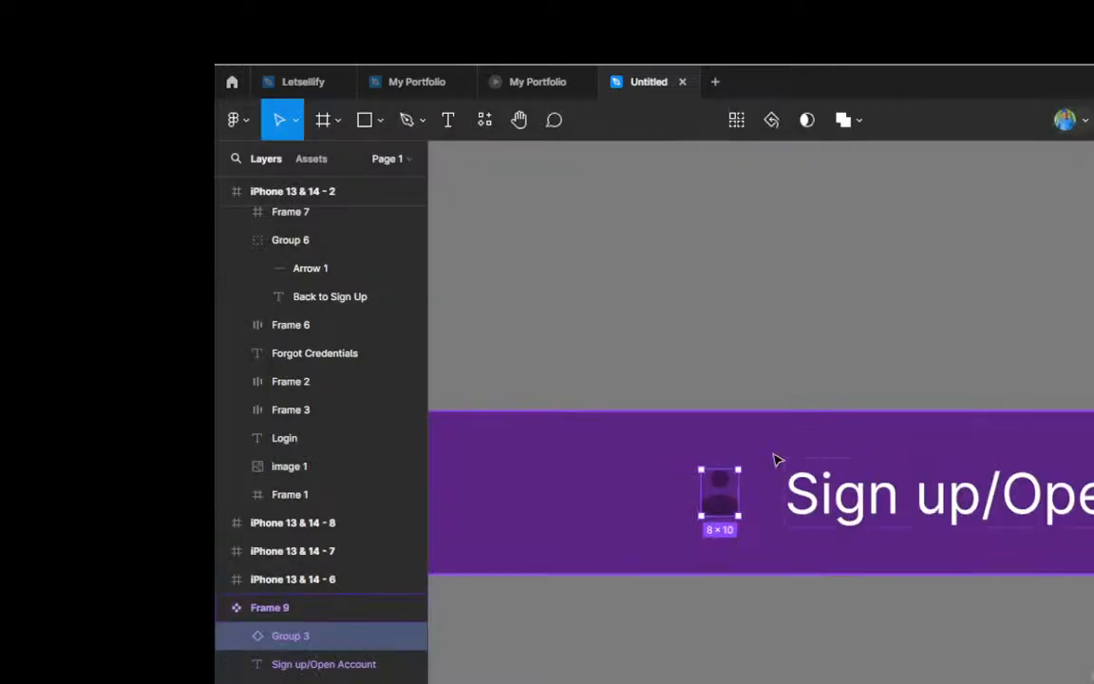
# Step: Try swapping the person icon of the Frame 9 instance in iPhone 13 & 14 - 12 to Arrow 1, and undo the swap
pyautogui.scroll(-5, 742, 449)
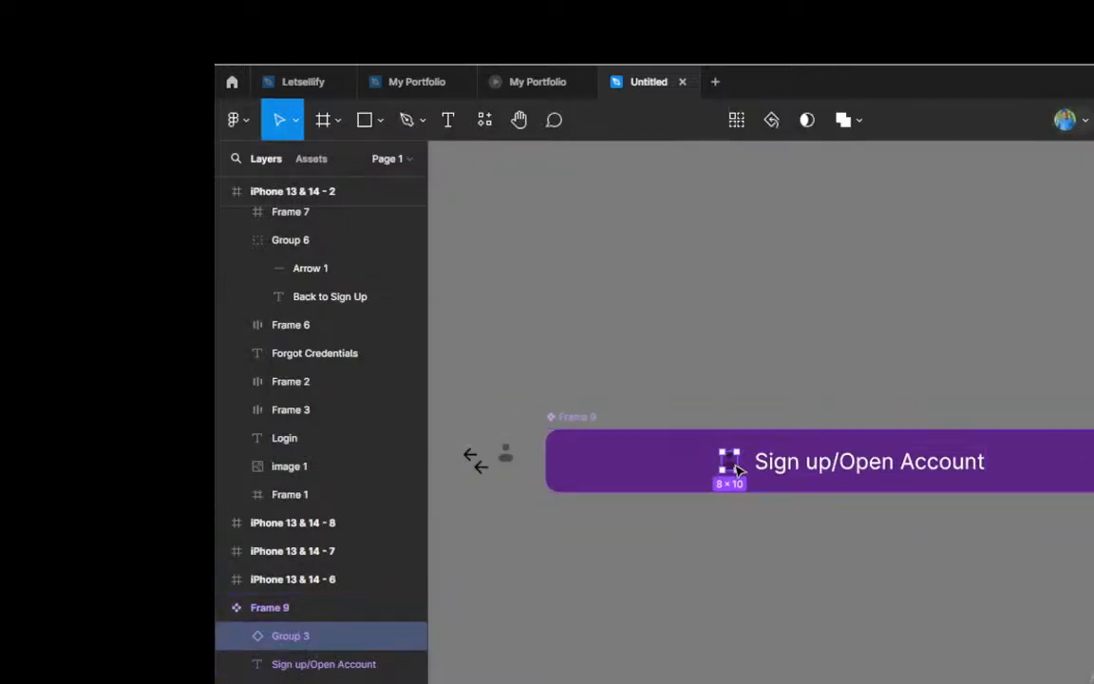
pyautogui.scroll(-2, 646, 422)
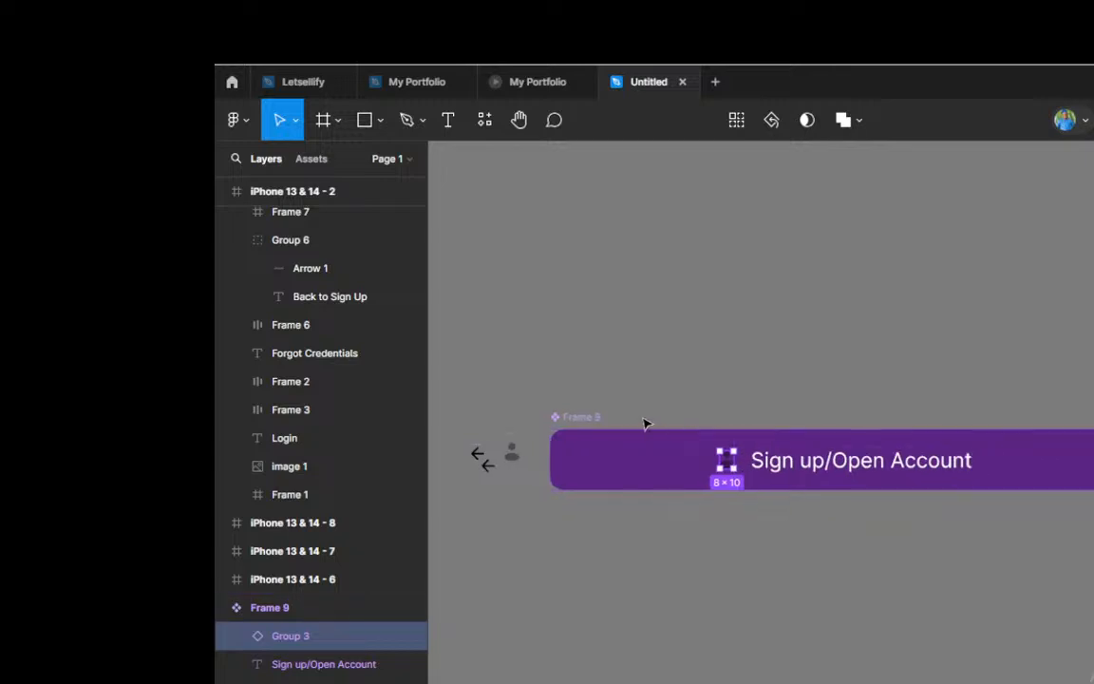
pyautogui.scroll(2, 794, 445)
pyautogui.scroll(1, 794, 447)
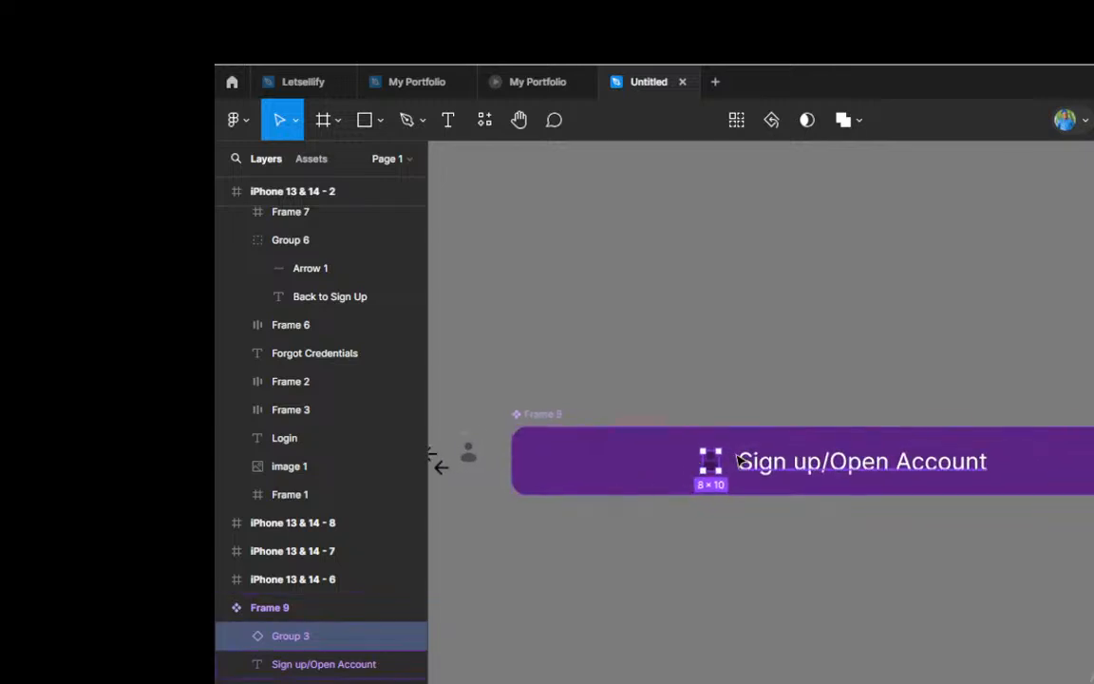
pyautogui.scroll(2, 736, 458)
pyautogui.scroll(-2, 564, 439)
pyautogui.scroll(-3, 564, 438)
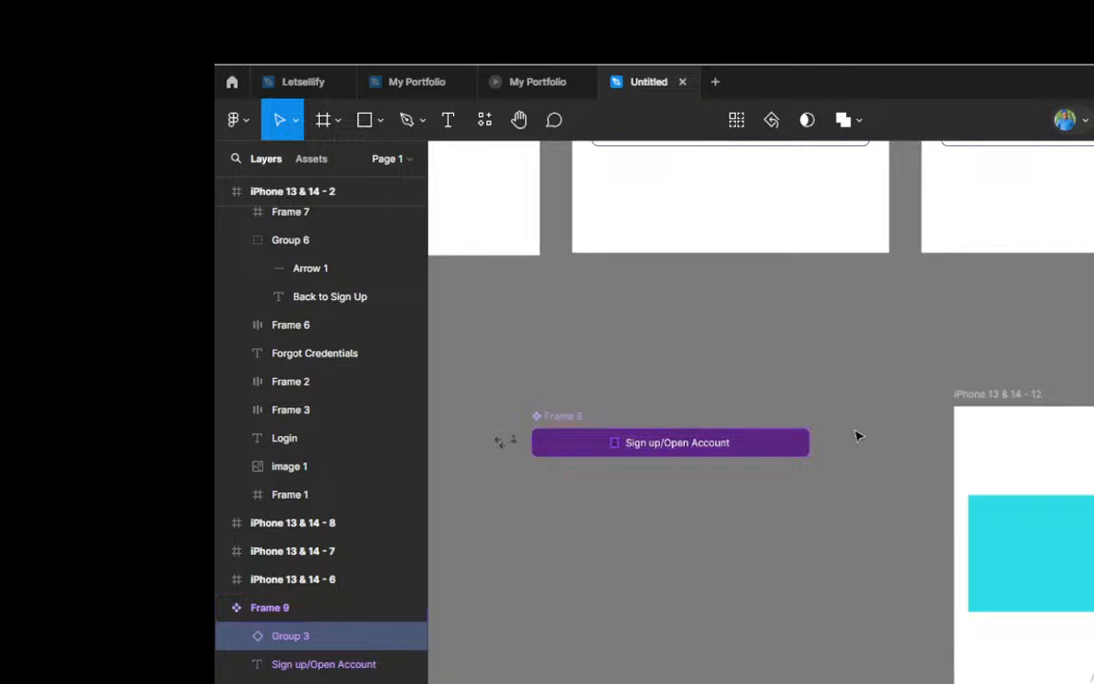
pyautogui.scroll(-2, 667, 412)
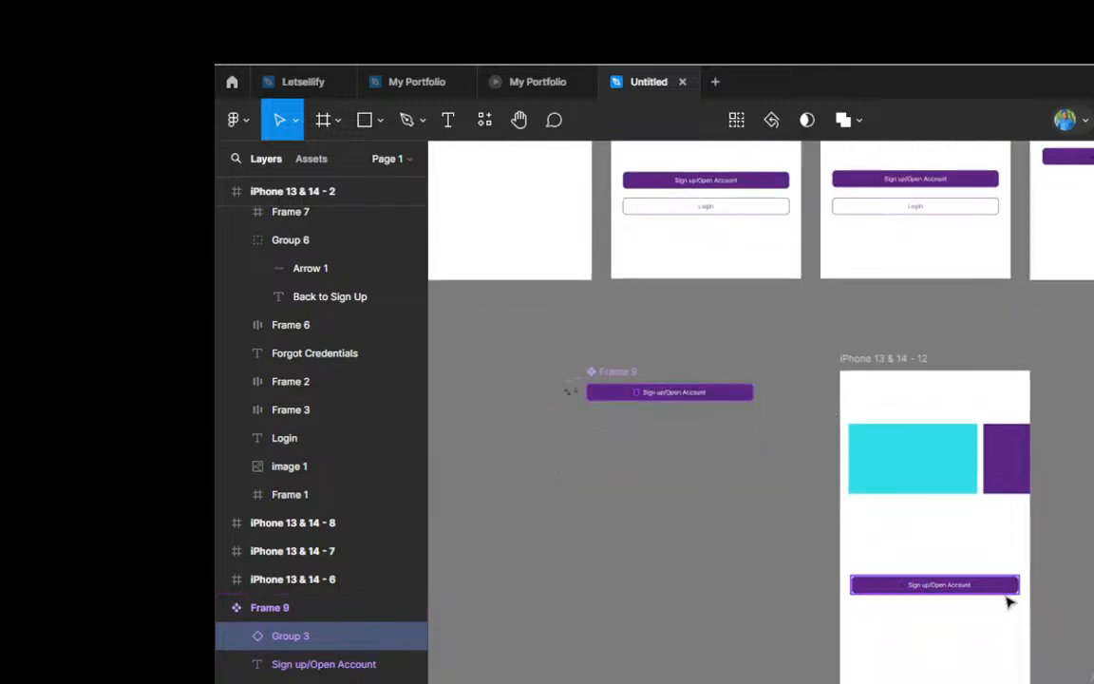
pyautogui.scroll(3, 1018, 585)
pyautogui.scroll(2, 1008, 542)
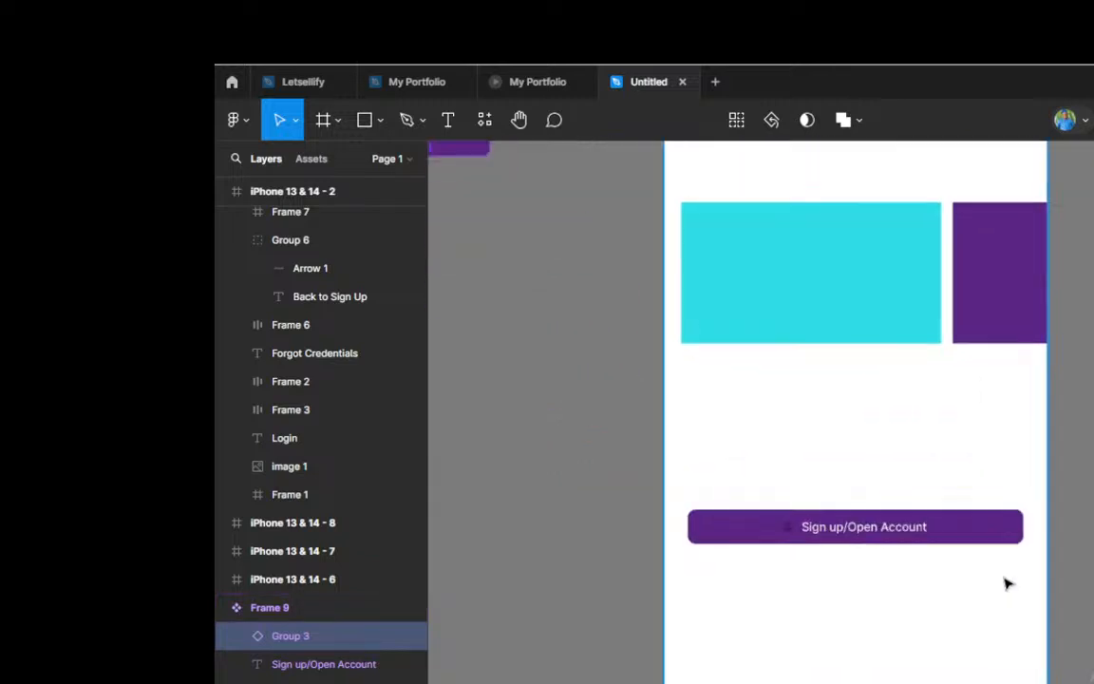
pyautogui.scroll(2, 943, 568)
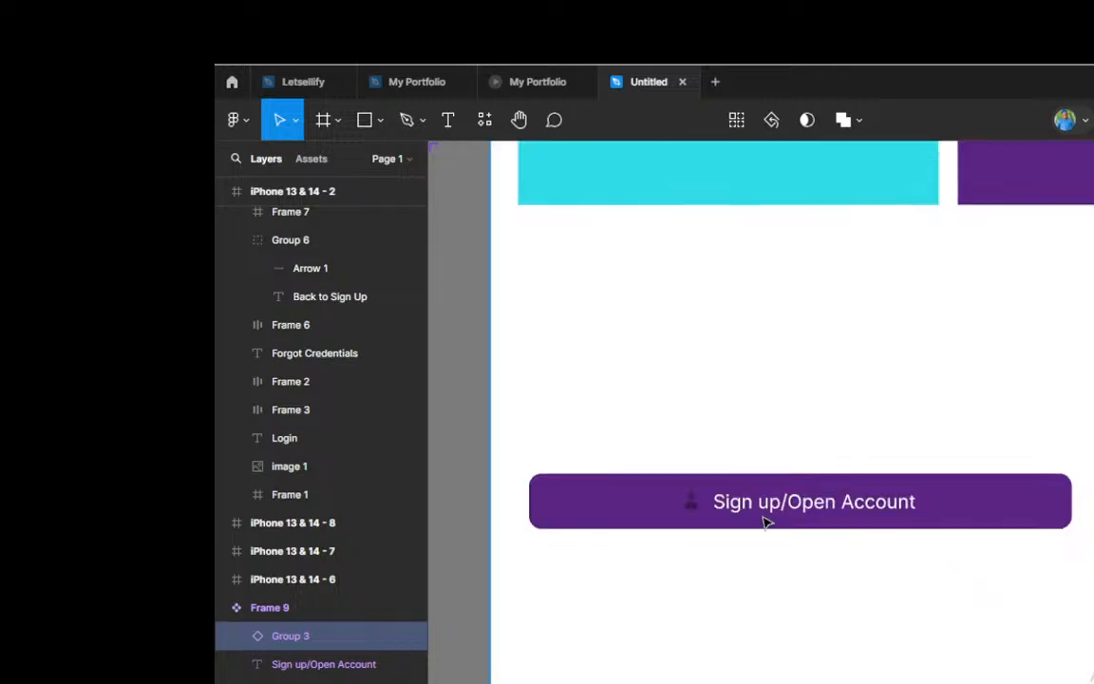
pyautogui.hscroll(1, 765, 521)
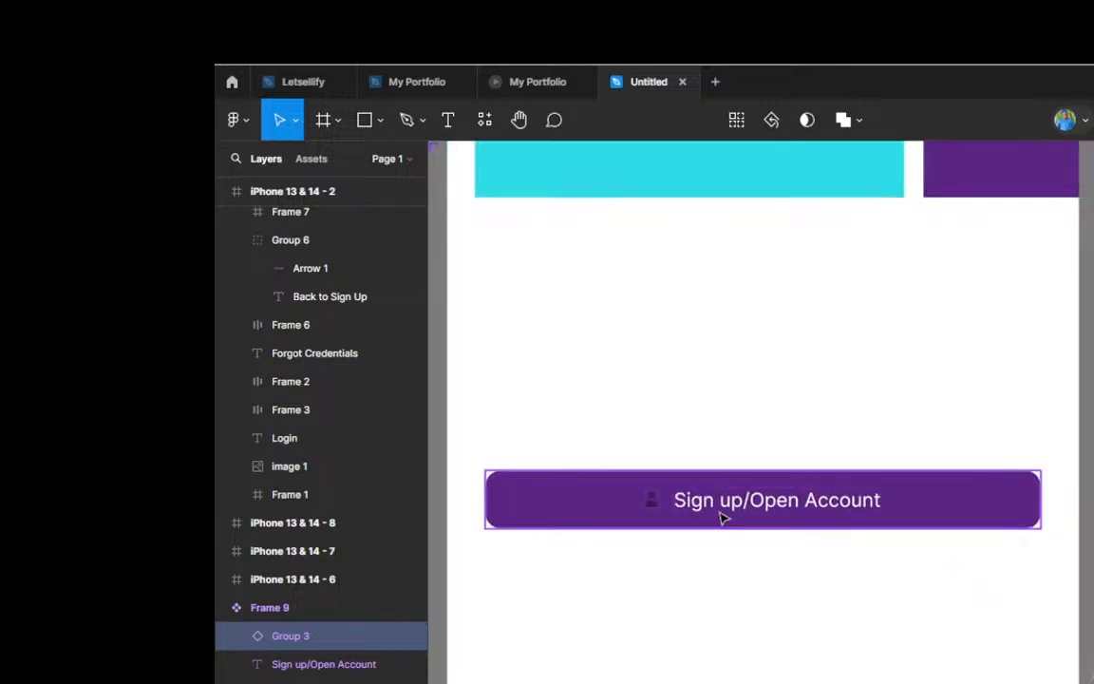
pyautogui.click(662, 520)
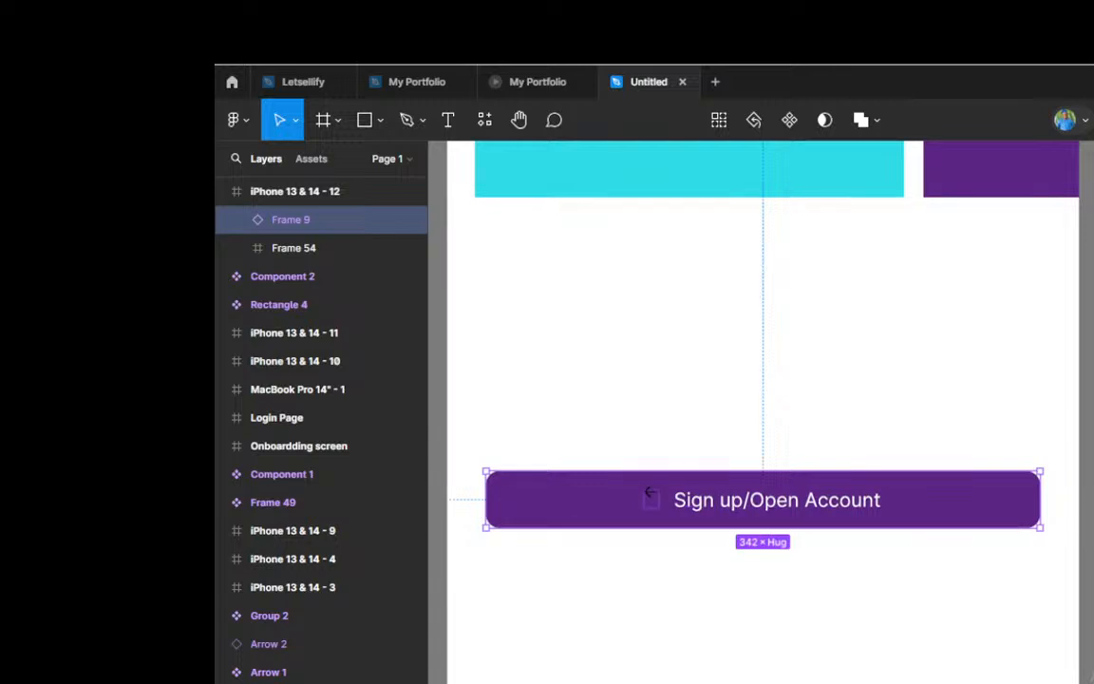
pyautogui.hotkey('ctrl', 'z')
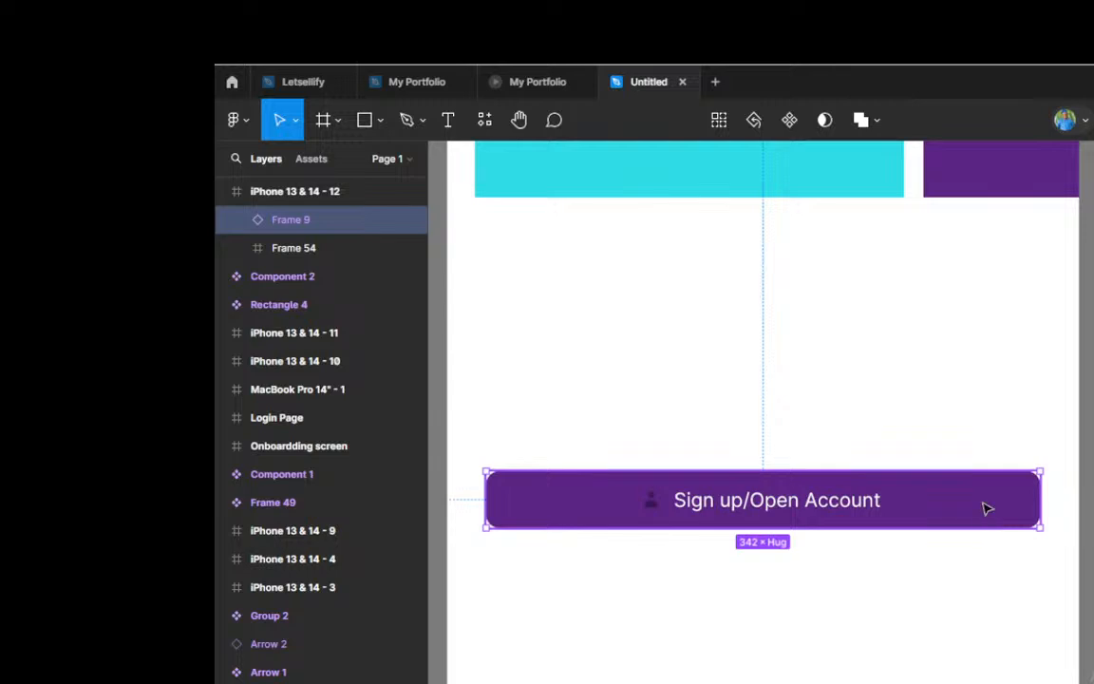
# Step: Examine the Arrow 1 and Group 2 icon components beside the Frame 9 main component
pyautogui.scroll(-3, 940, 499)
pyautogui.scroll(-5, 940, 495)
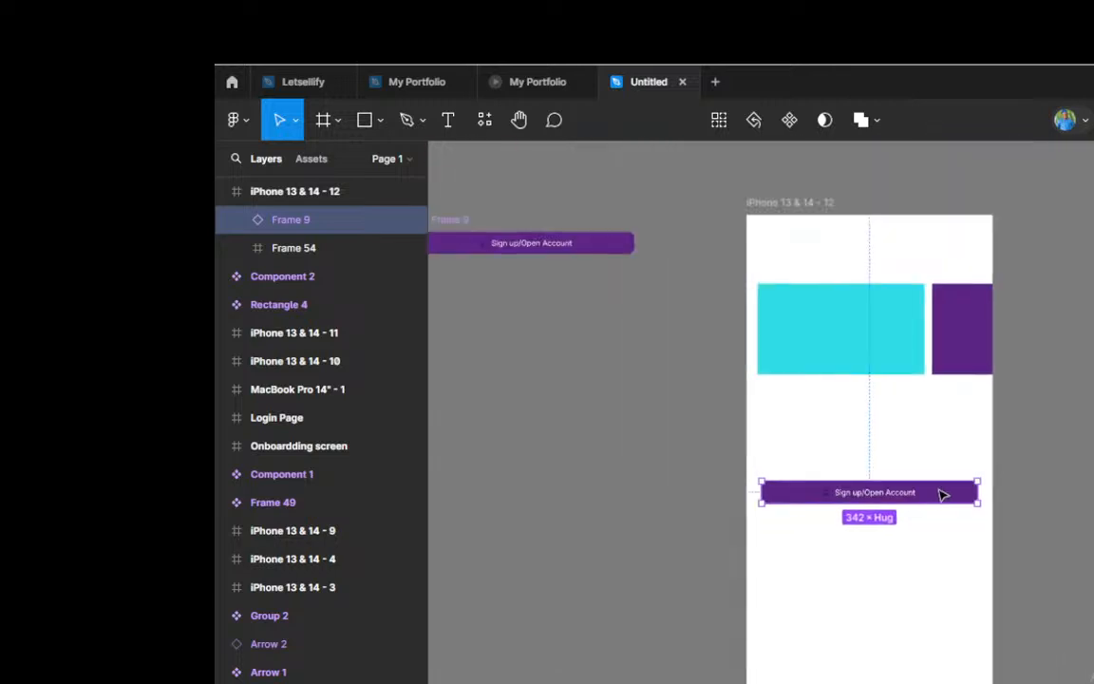
pyautogui.scroll(3, 532, 302)
pyautogui.scroll(5, 536, 303)
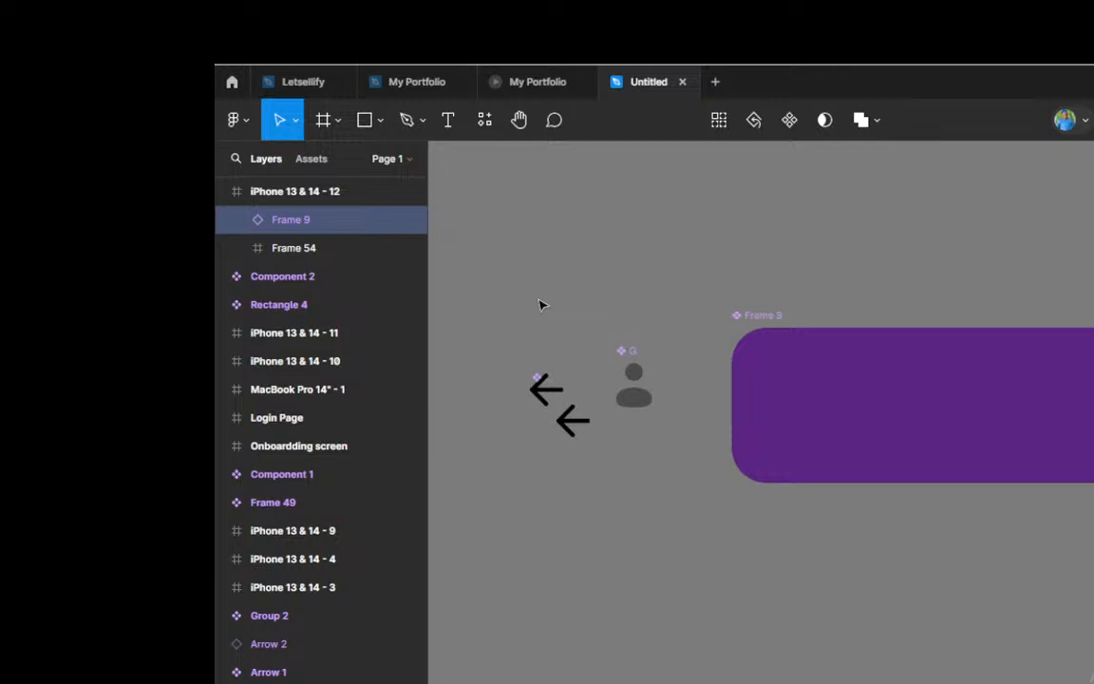
pyautogui.scroll(3, 537, 385)
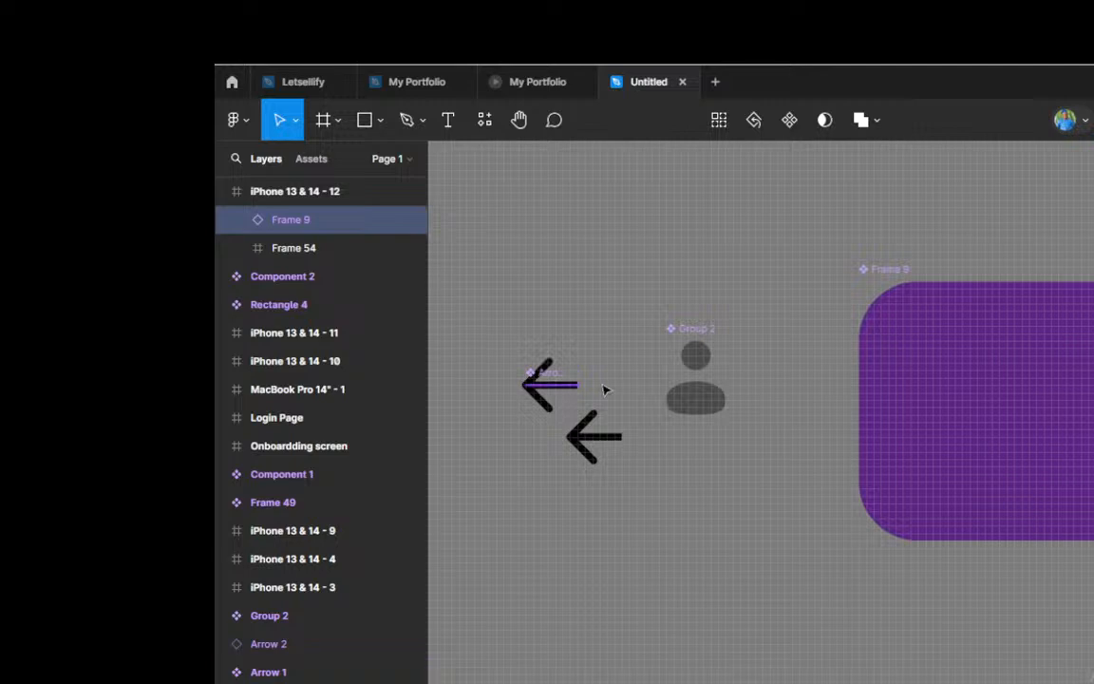
pyautogui.scroll(-5, 538, 378)
pyautogui.scroll(-2, 538, 376)
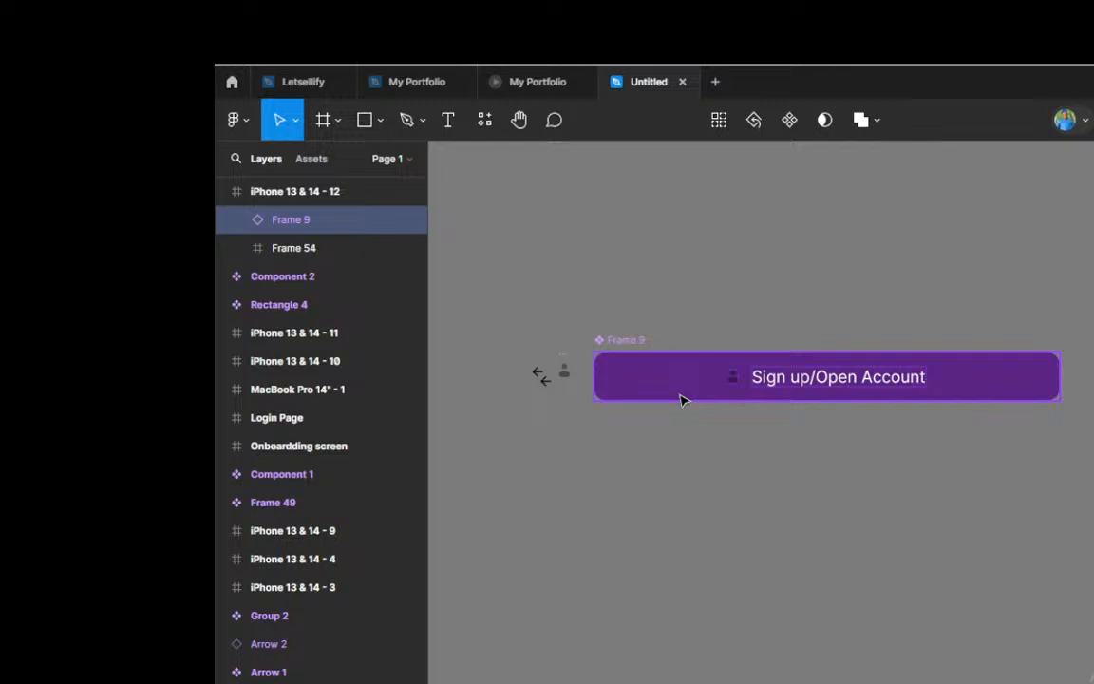
pyautogui.scroll(2, 681, 400)
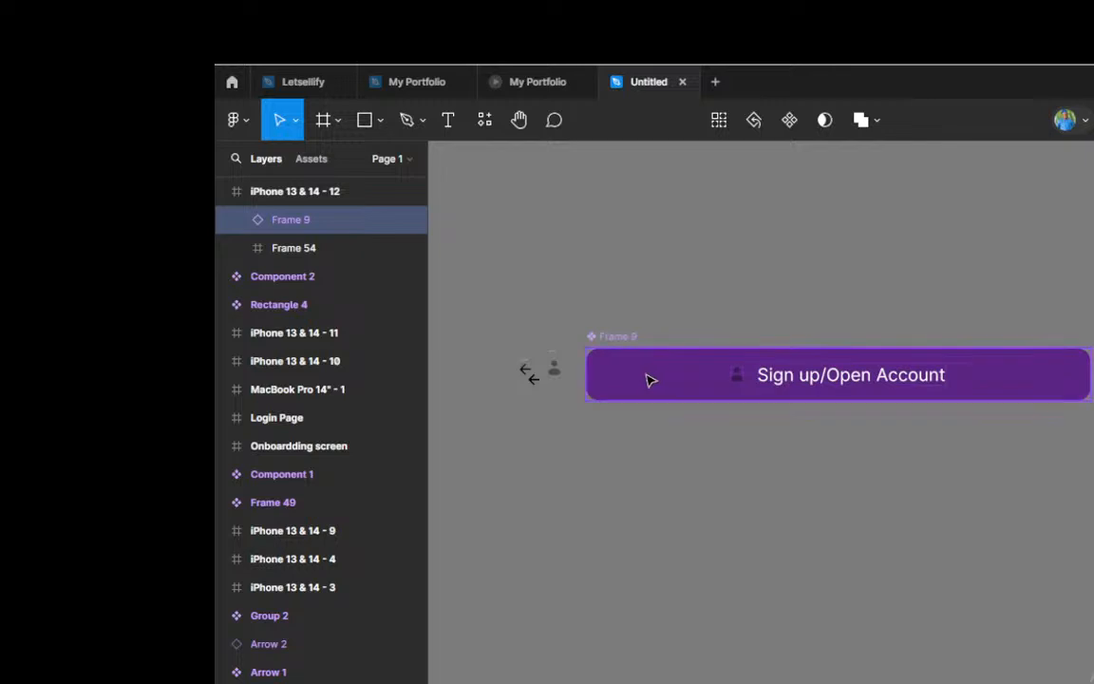
# Step: Duplicate the Group 2 person icon just below the original, detach the copy from its main component and place it slightly lower
pyautogui.click(555, 373)
pyautogui.scroll(1, 557, 377)
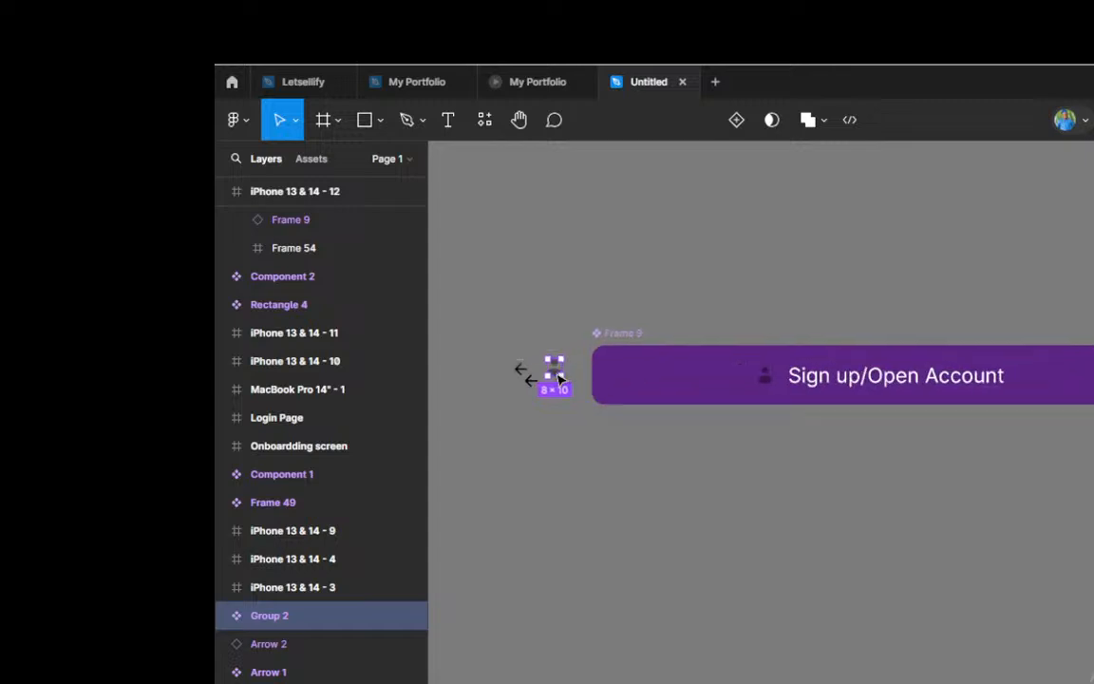
pyautogui.scroll(3, 559, 377)
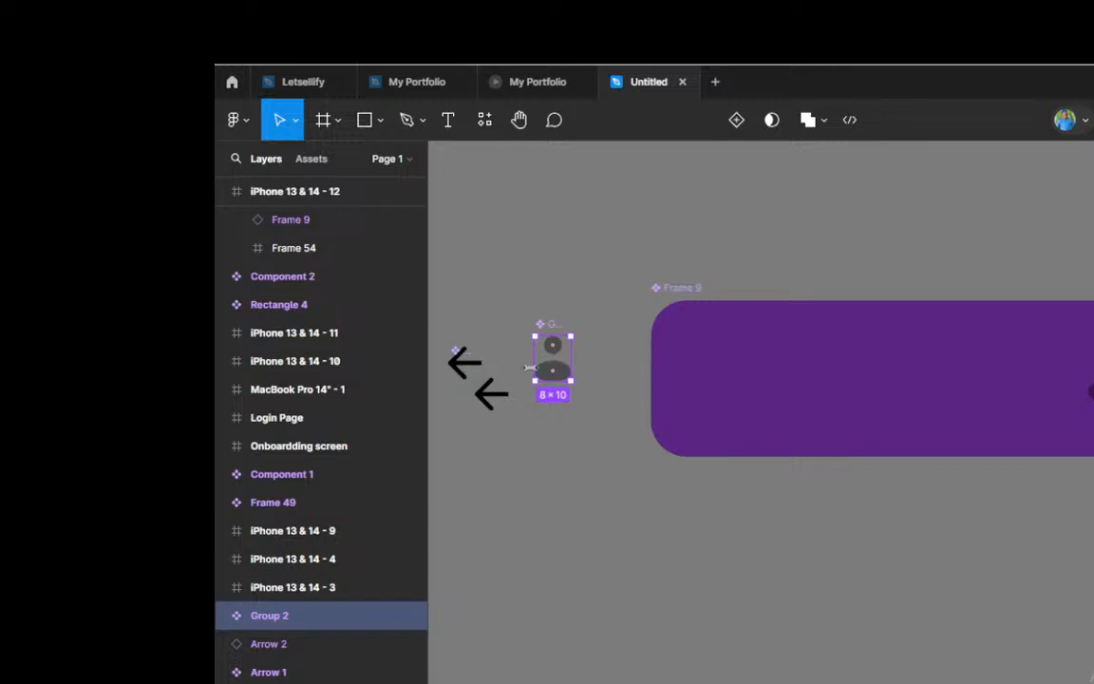
pyautogui.scroll(2, 535, 334)
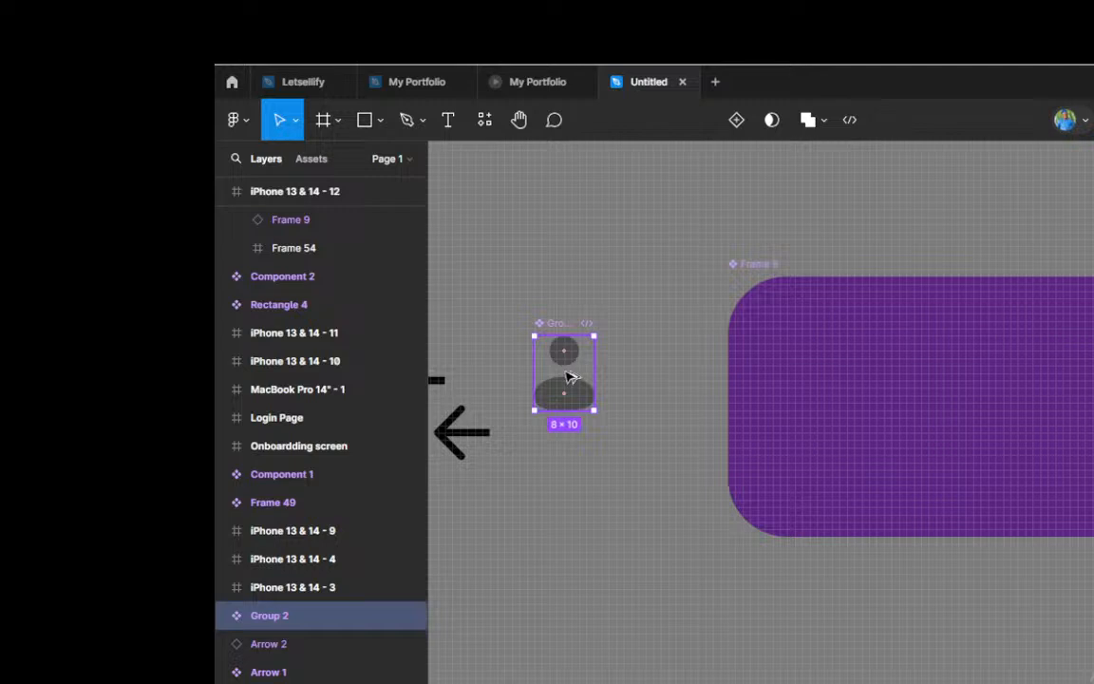
pyautogui.keyDown('alt'); pyautogui.moveTo(566, 372); pyautogui.dragTo(598, 488); pyautogui.keyUp('alt')
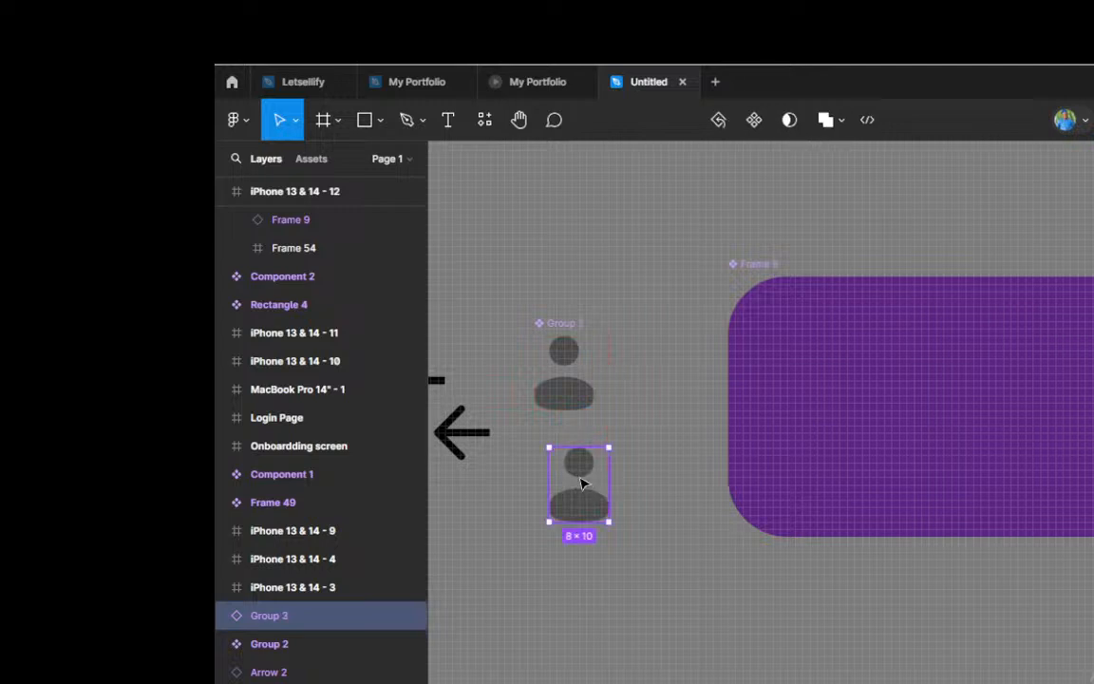
pyautogui.rightClick(582, 483)
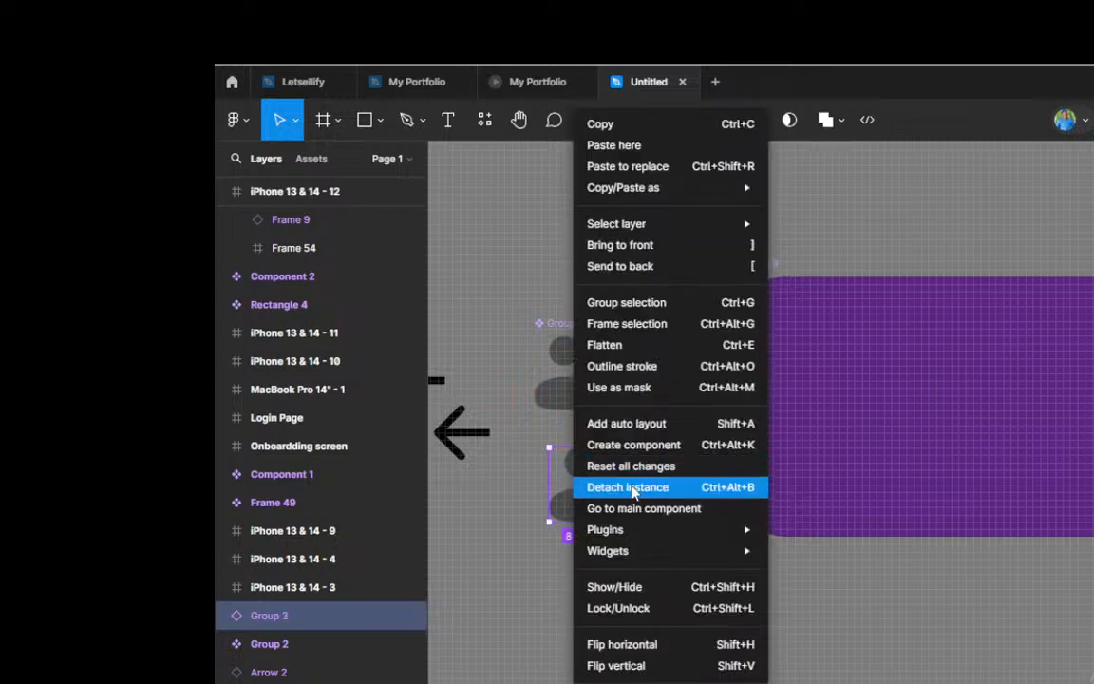
pyautogui.click(631, 488)
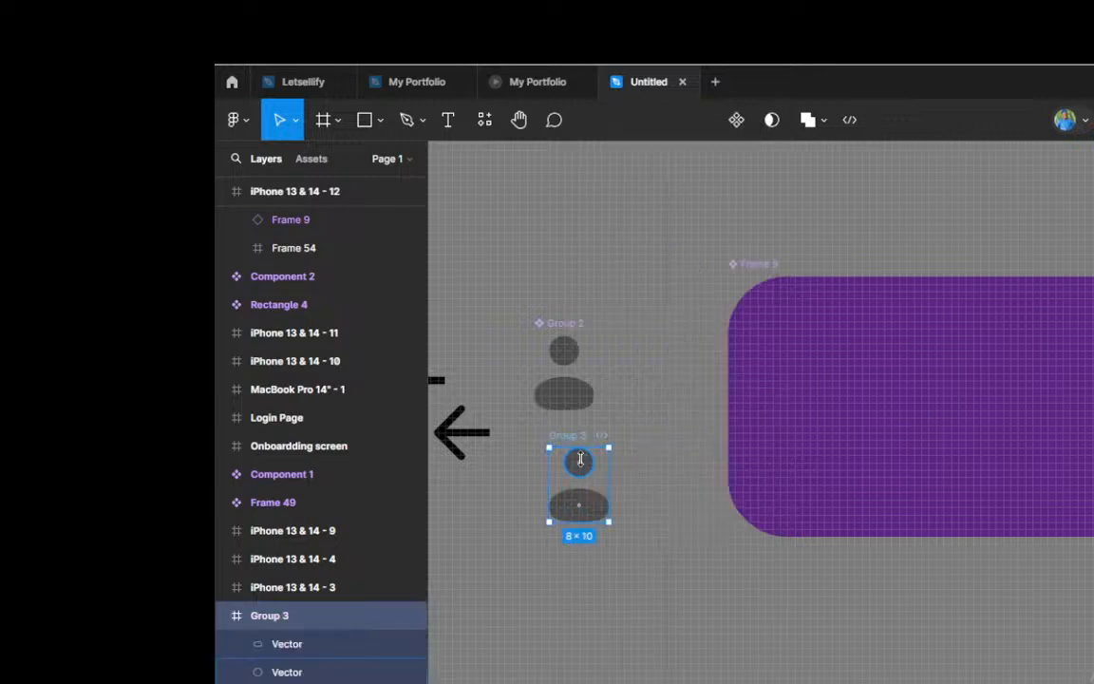
pyautogui.moveTo(584, 500); pyautogui.dragTo(586, 516)
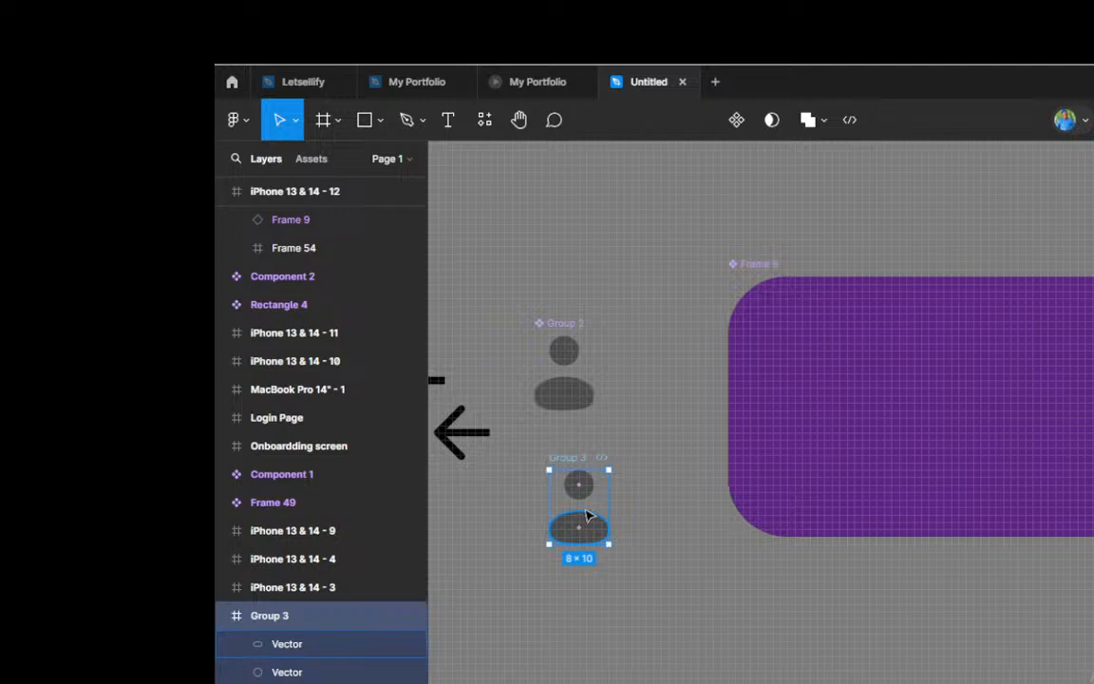
# Step: Delete the person icon from the Frame 9 main component
pyautogui.scroll(-3, 623, 441)
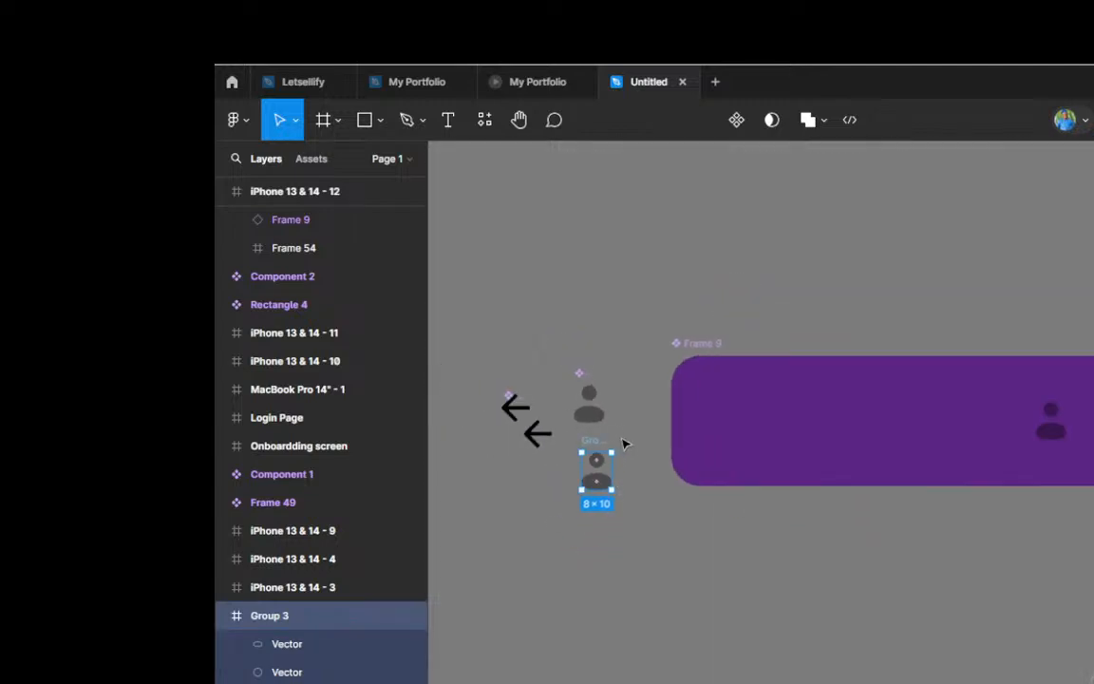
pyautogui.click(1052, 433)
pyautogui.click(1052, 433)
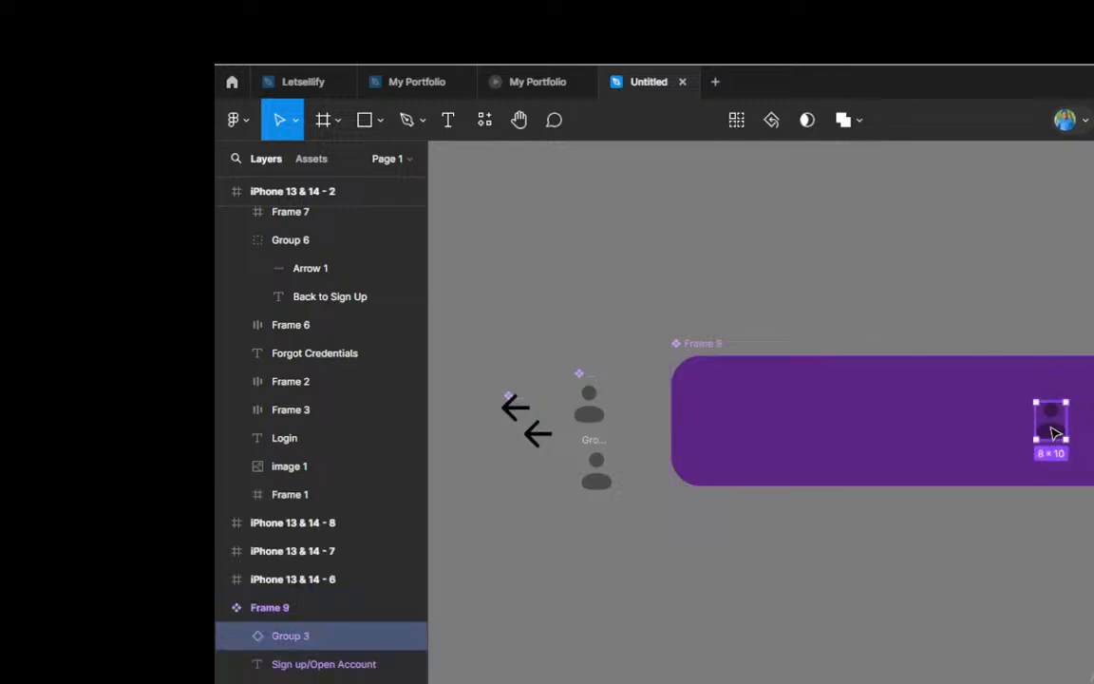
pyautogui.press('Delete')
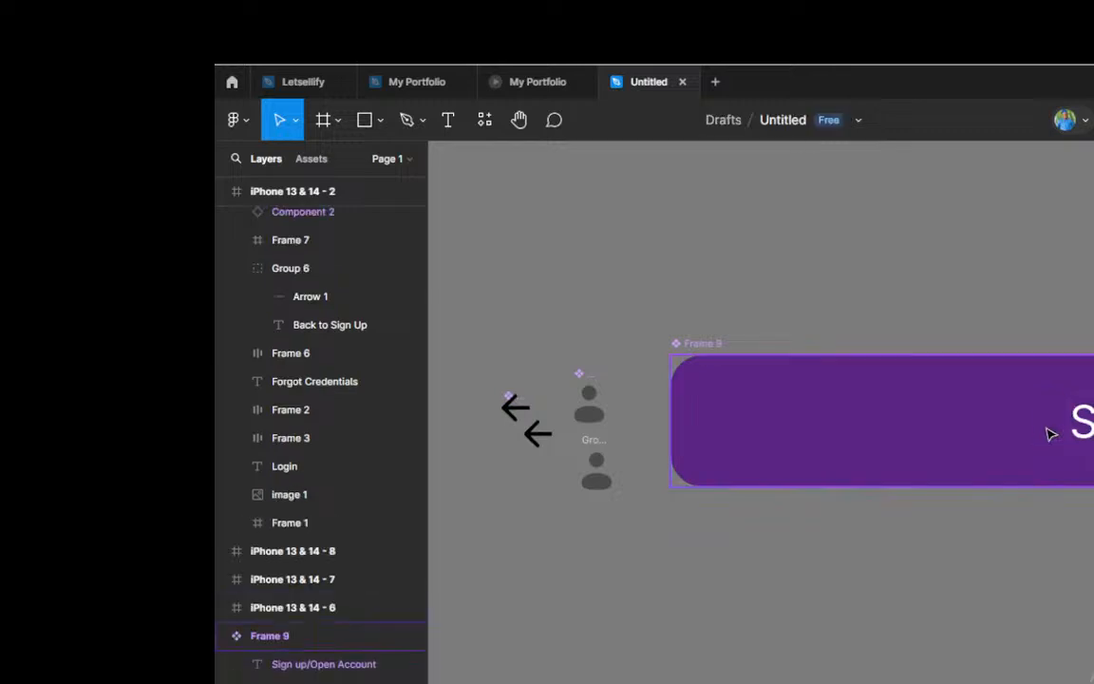
# Step: Try to turn the detached person icon copy below Group 2 into a component
pyautogui.scroll(5, 607, 475)
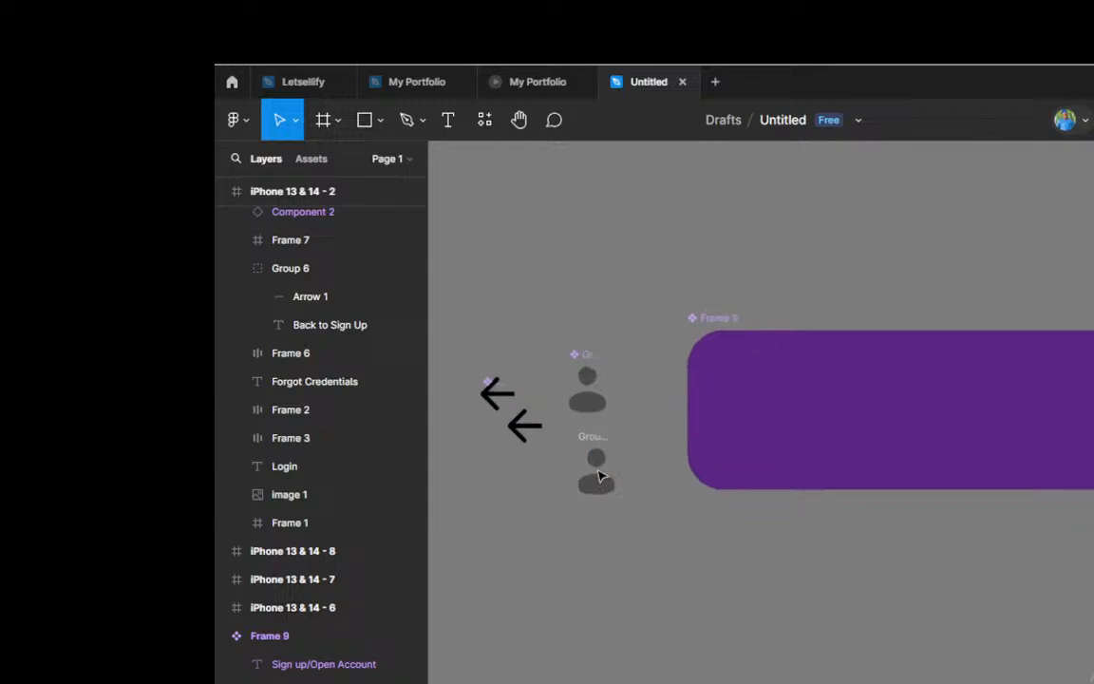
pyautogui.scroll(1, 601, 475)
pyautogui.click(579, 426)
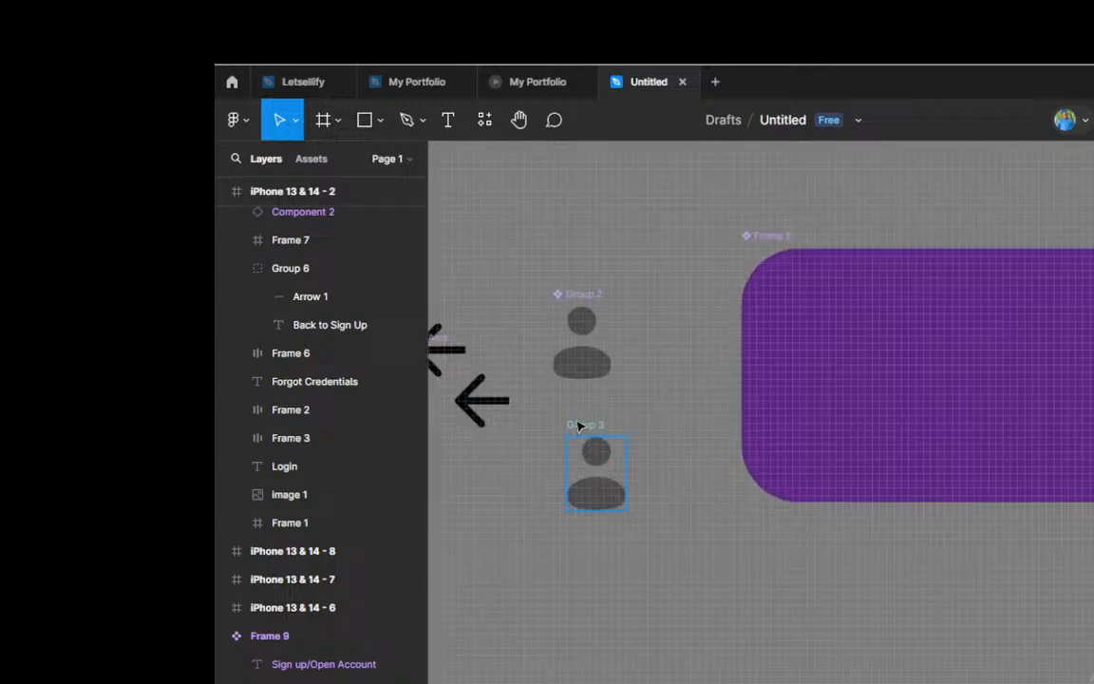
pyautogui.click(580, 427)
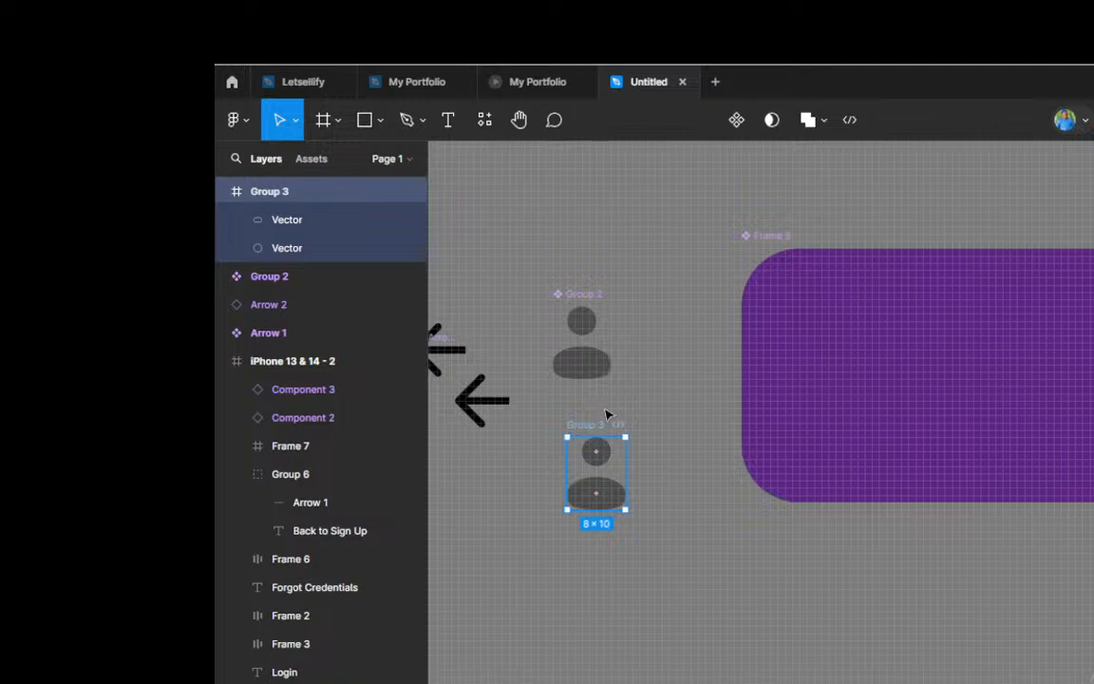
pyautogui.click(738, 122)
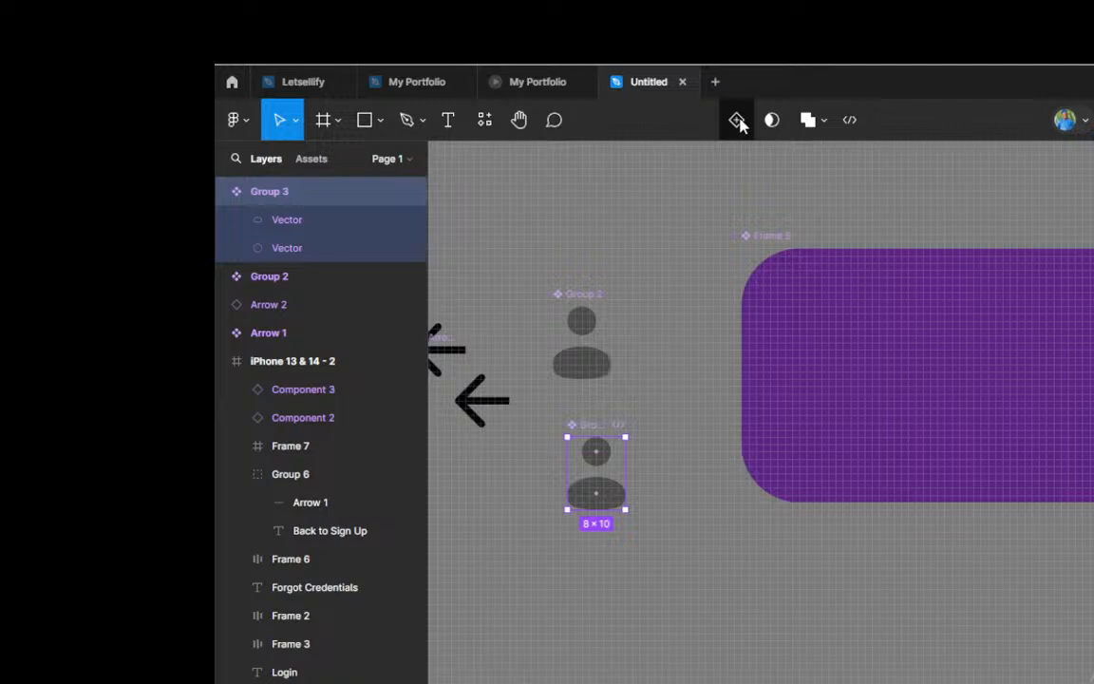
pyautogui.click(737, 120)
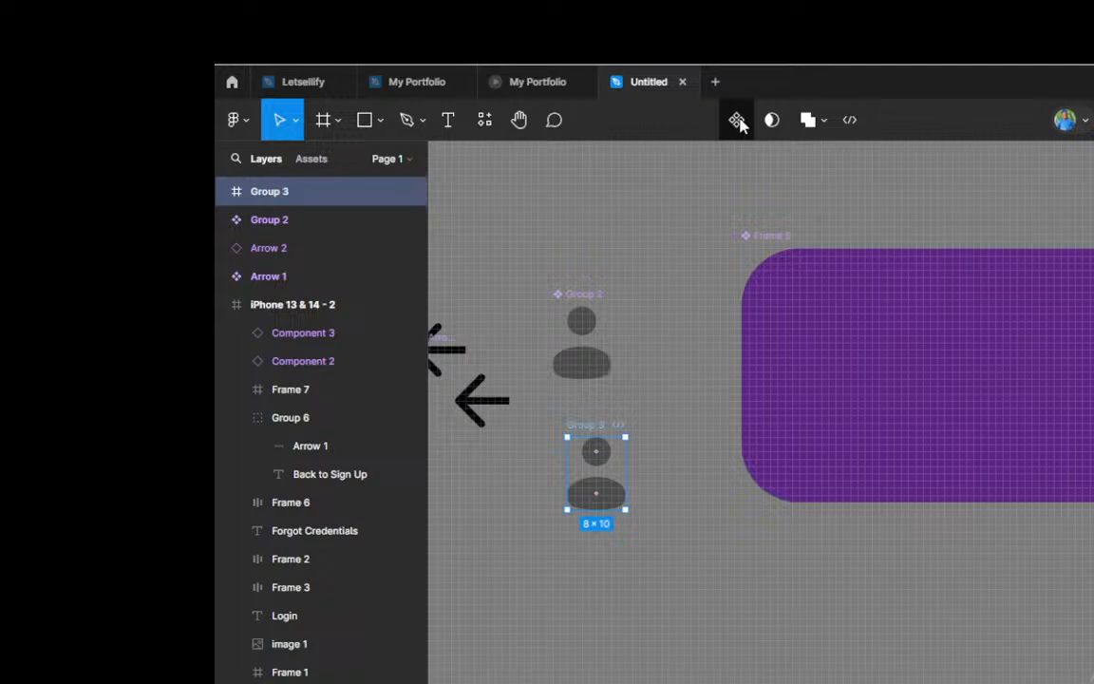
# Step: Undo the person icon's deletion from Frame 9 and the moving, detaching and duplicating of the Group 2 copy
pyautogui.press('Escape')
pyautogui.hotkey('ctrl', 'z')
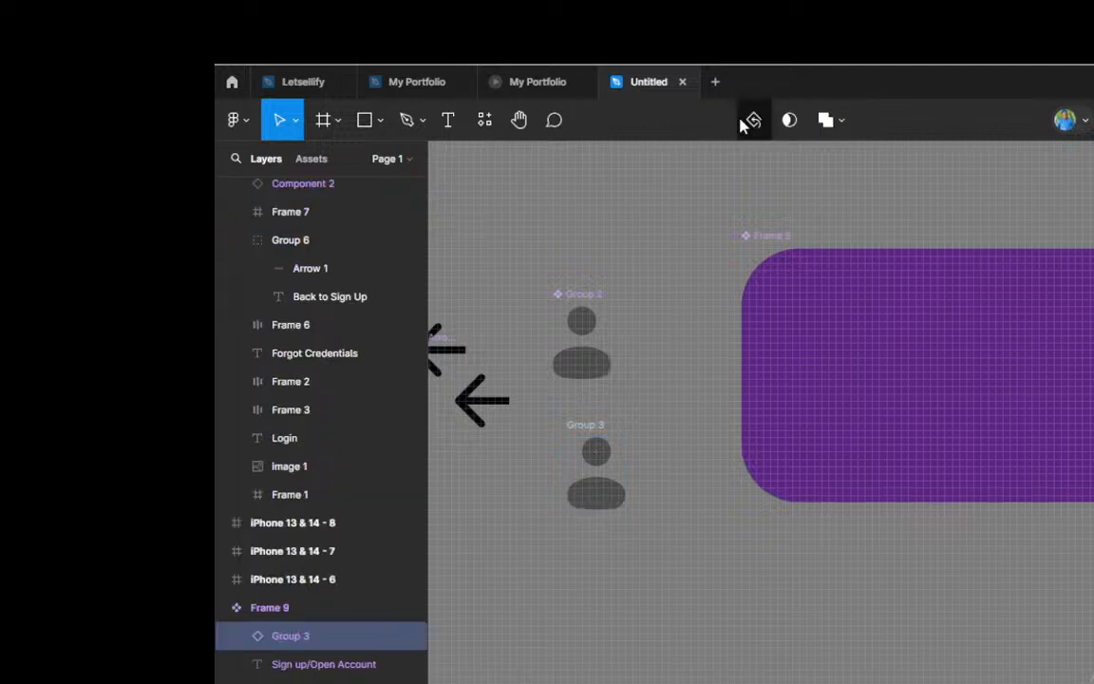
pyautogui.hotkey('ctrl', 'z')
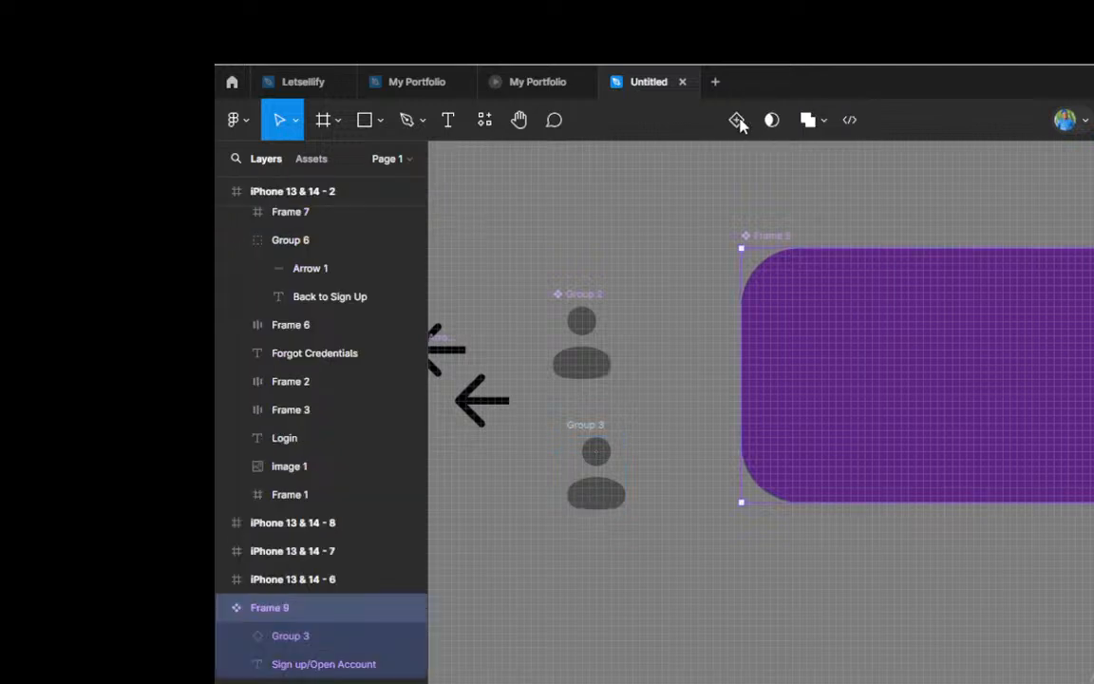
pyautogui.hotkey('ctrl', 'z')
pyautogui.hotkey('ctrl', 'z')
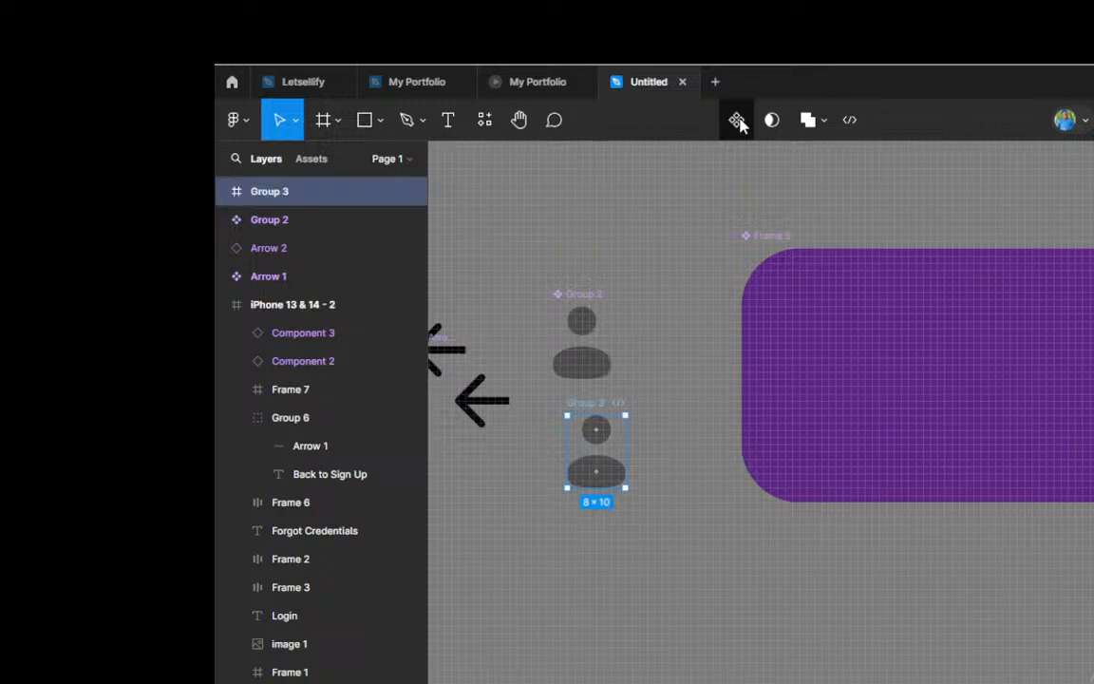
pyautogui.click(738, 121)
pyautogui.hotkey('ctrl', 'z')
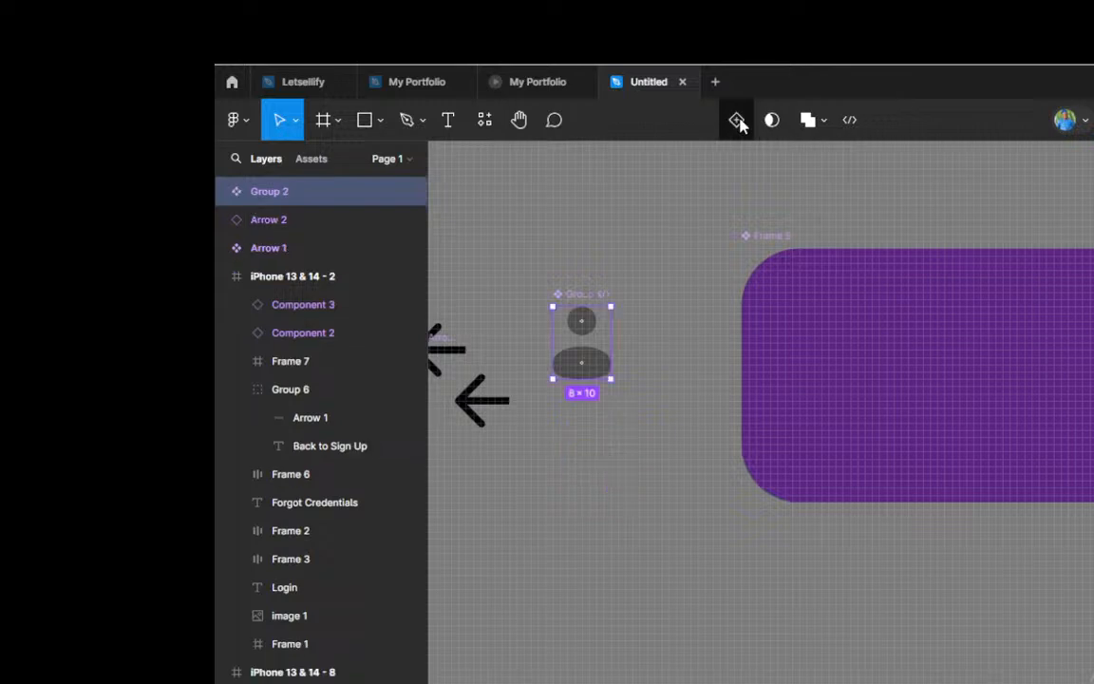
pyautogui.hotkey('ctrl', 'z')
# Step: Examine the phone screens from iPhone 13 & 14 - 1 across to the dashboard header of iPhone 13 & 14 - 9
pyautogui.scroll(-4, 617, 297)
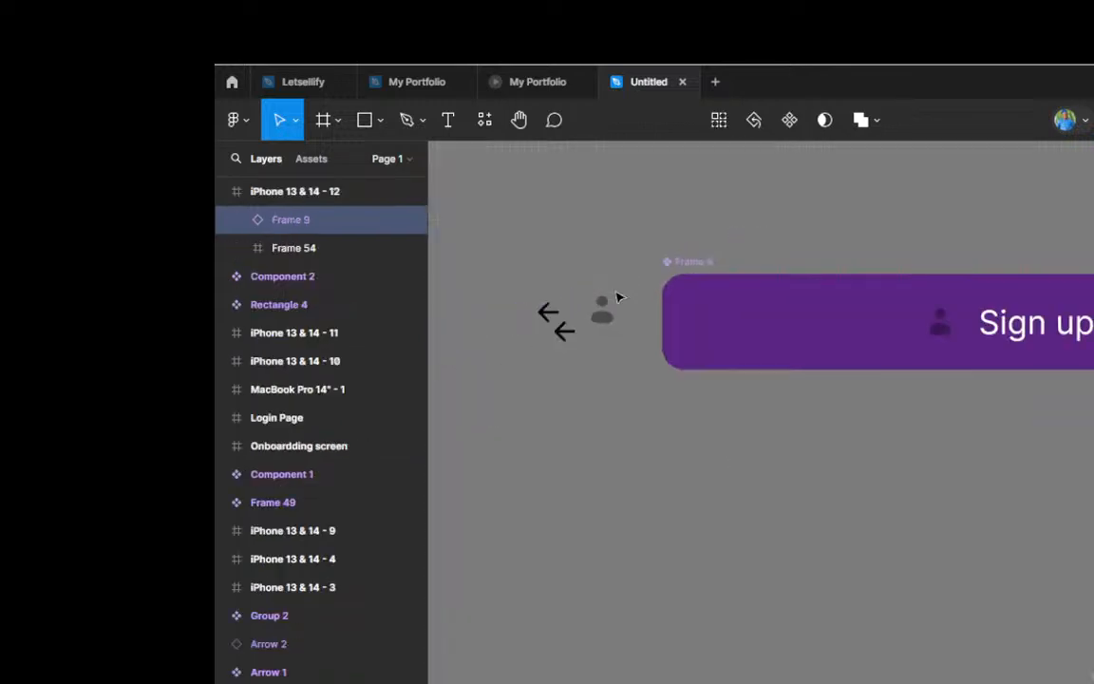
pyautogui.scroll(-3, 618, 297)
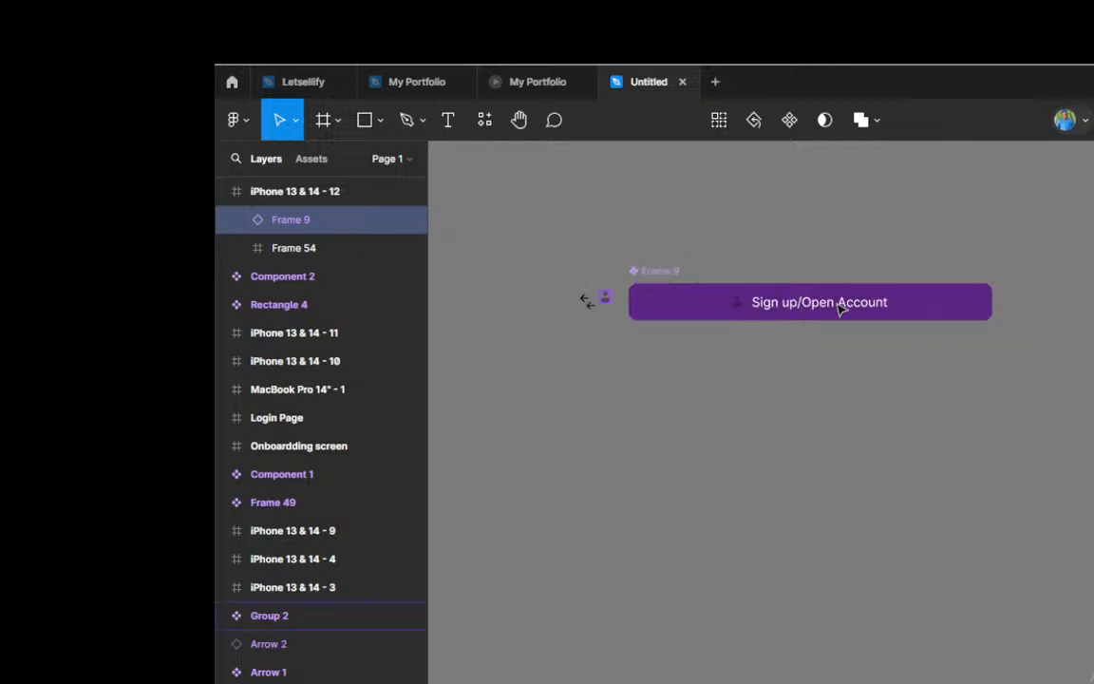
pyautogui.scroll(2, 840, 309)
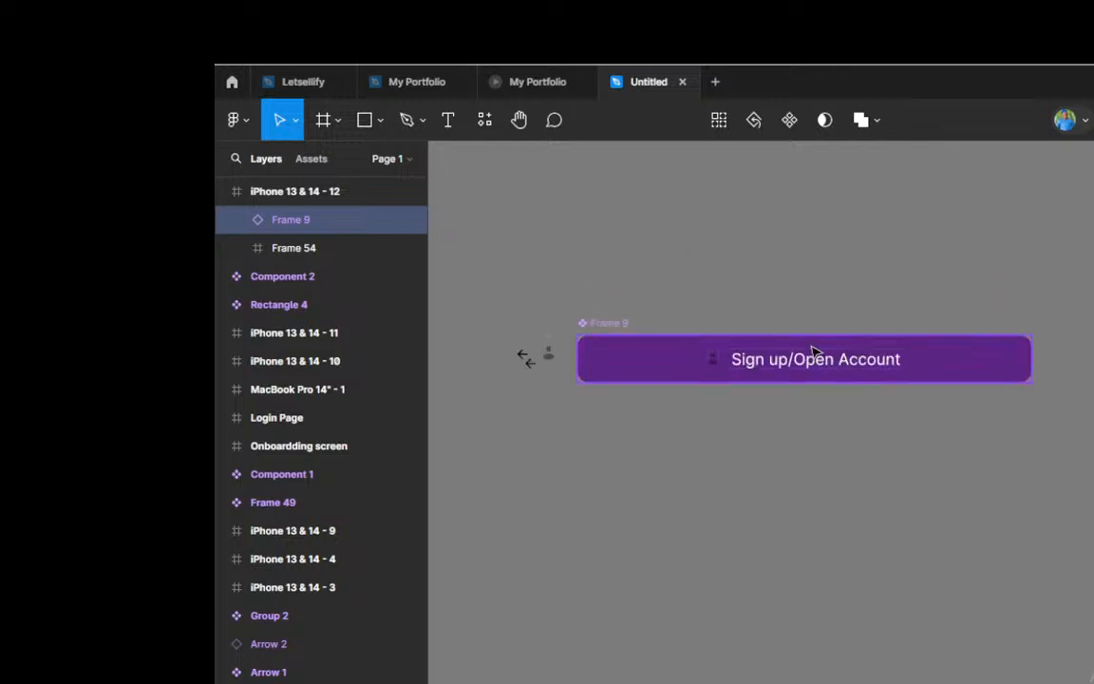
pyautogui.scroll(1, 812, 351)
pyautogui.scroll(-3, 812, 351)
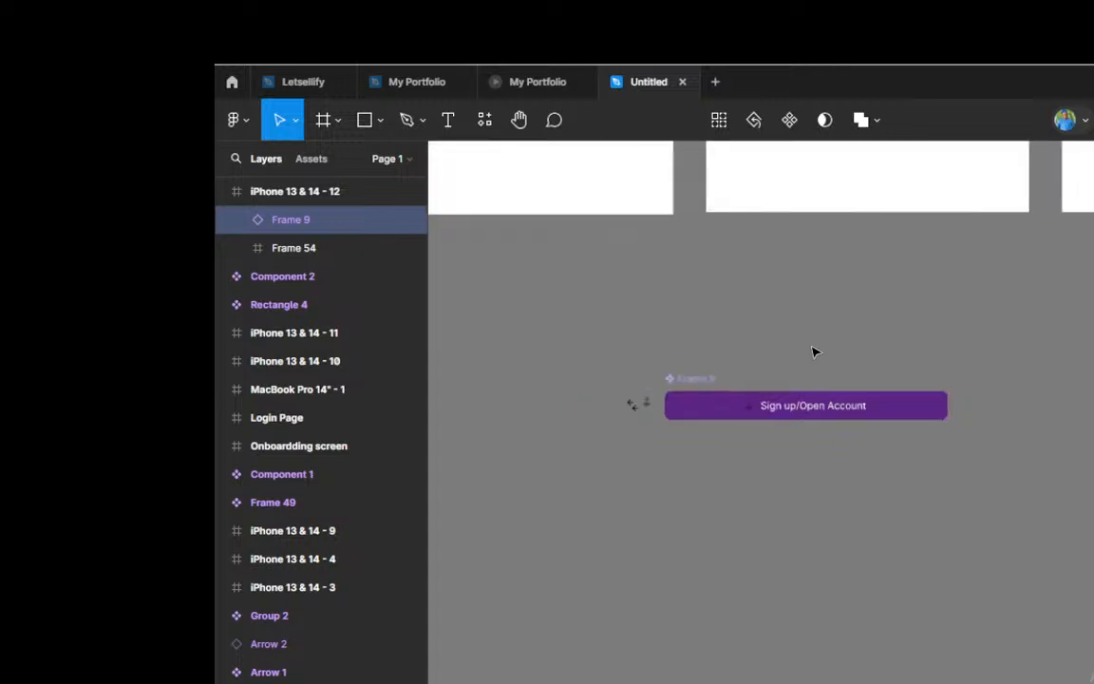
pyautogui.scroll(3, 812, 352)
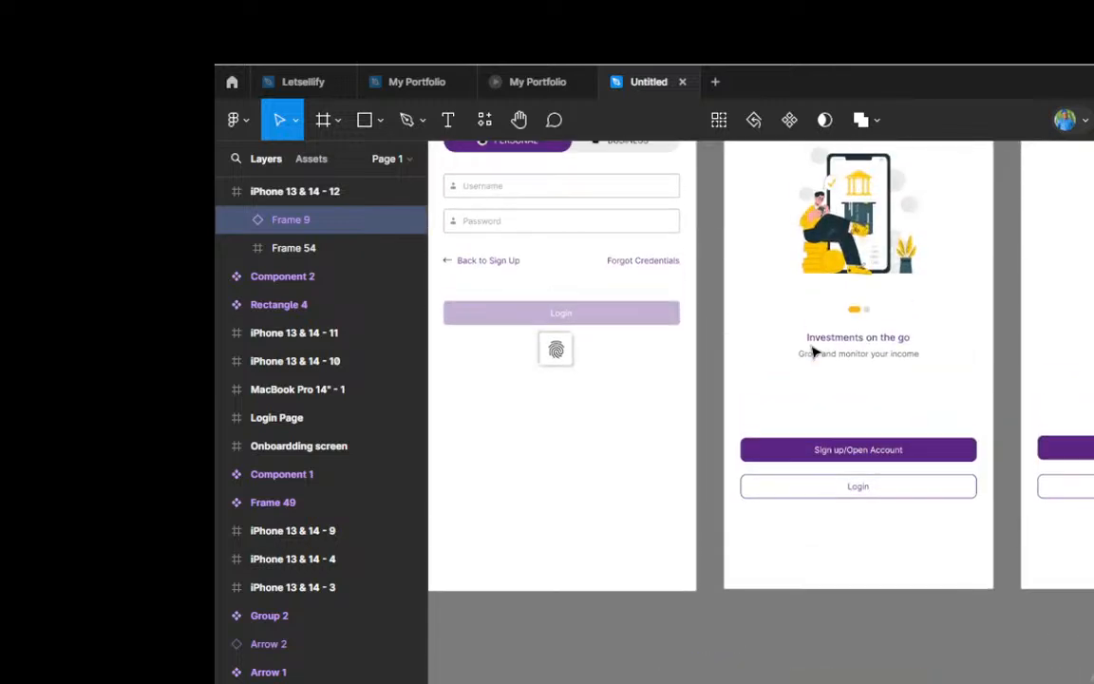
pyautogui.scroll(-3, 812, 352)
pyautogui.scroll(1, 813, 351)
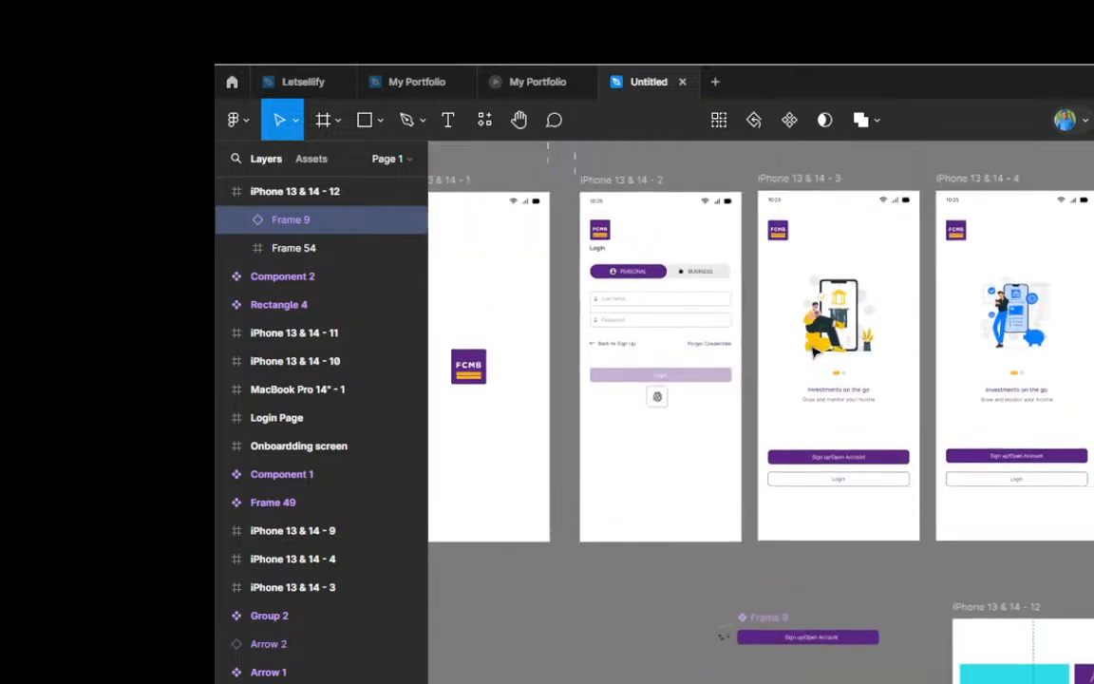
pyautogui.scroll(1, 814, 351)
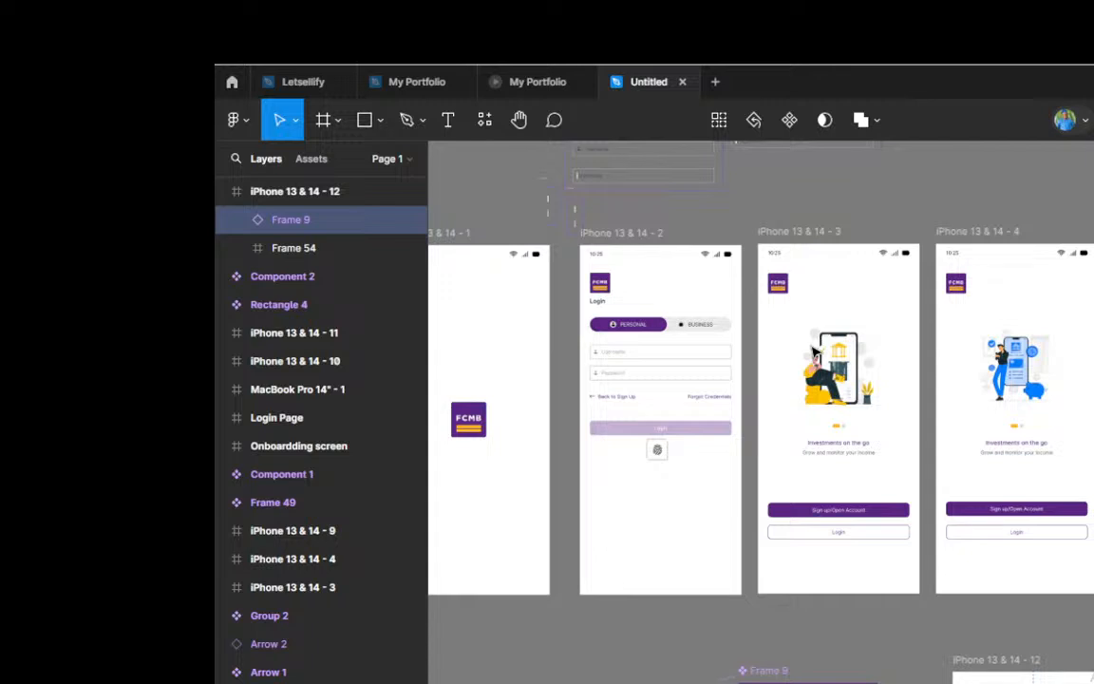
pyautogui.hscroll(10, 814, 354)
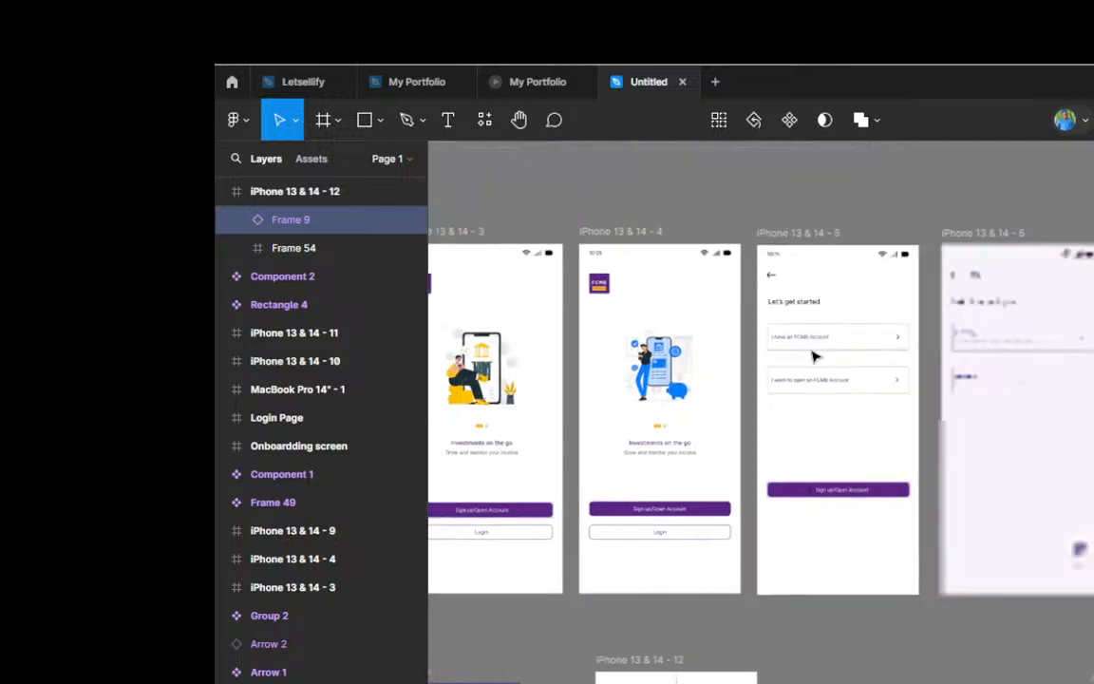
pyautogui.hscroll(10, 819, 389)
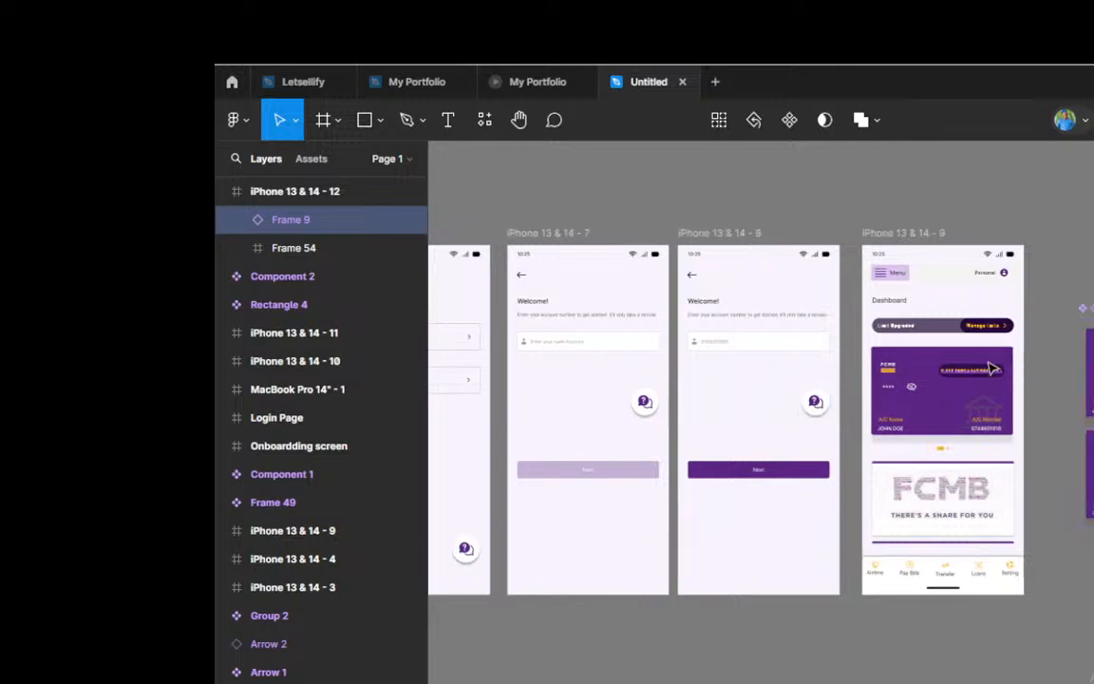
pyautogui.scroll(2, 988, 285)
pyautogui.scroll(1, 992, 280)
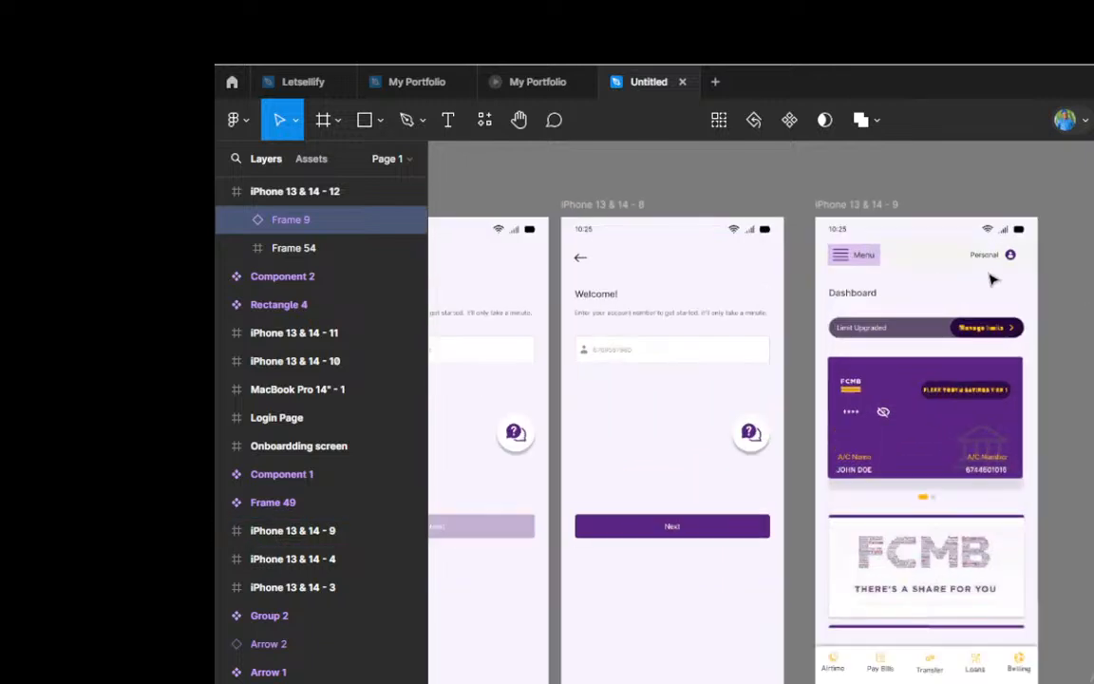
pyautogui.scroll(2, 992, 280)
pyautogui.scroll(-1, 995, 273)
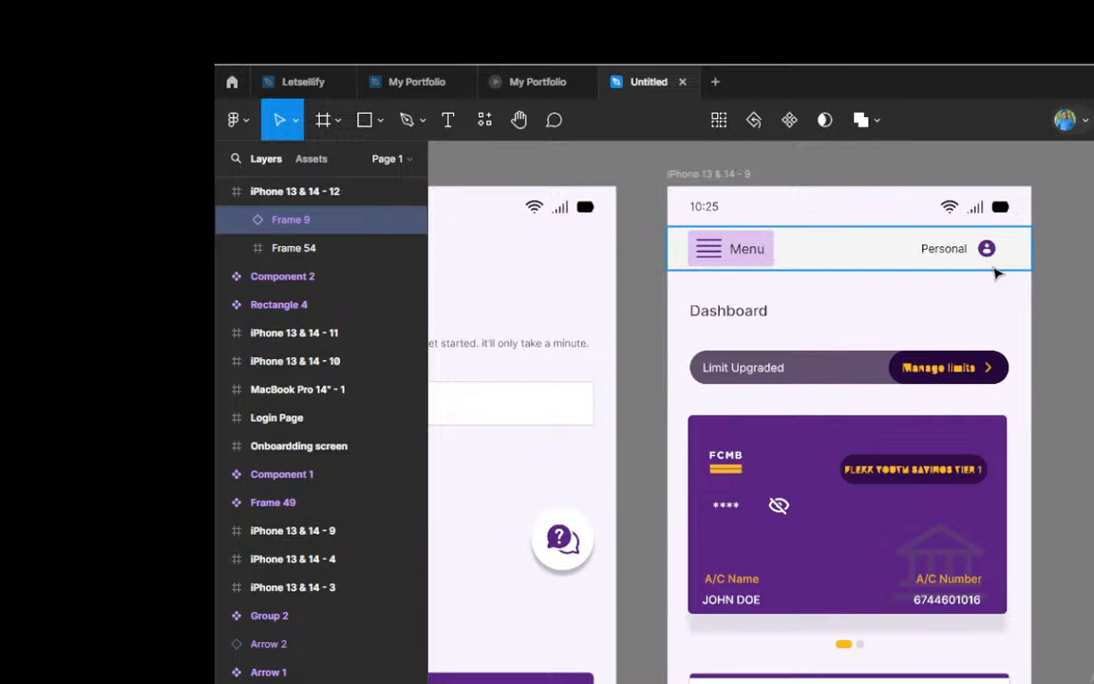
# Step: Lighten the fill of the Menu button in the iPhone 13 & 14 - 9 header to F2E8F9
pyautogui.scroll(1, 995, 273)
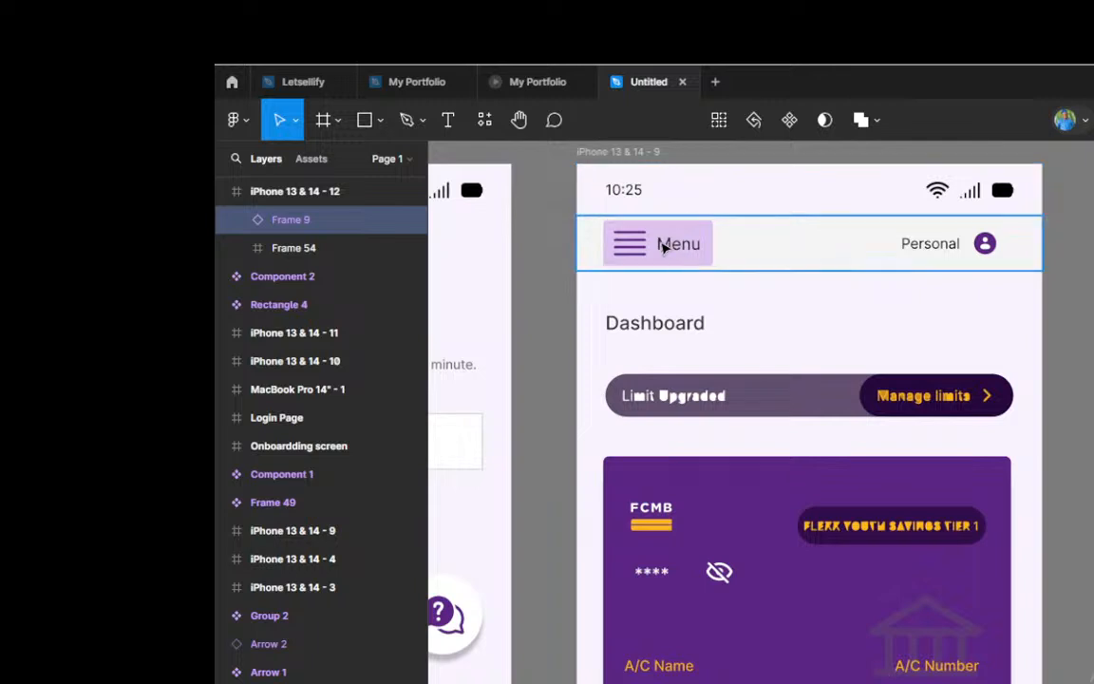
pyautogui.click(664, 245)
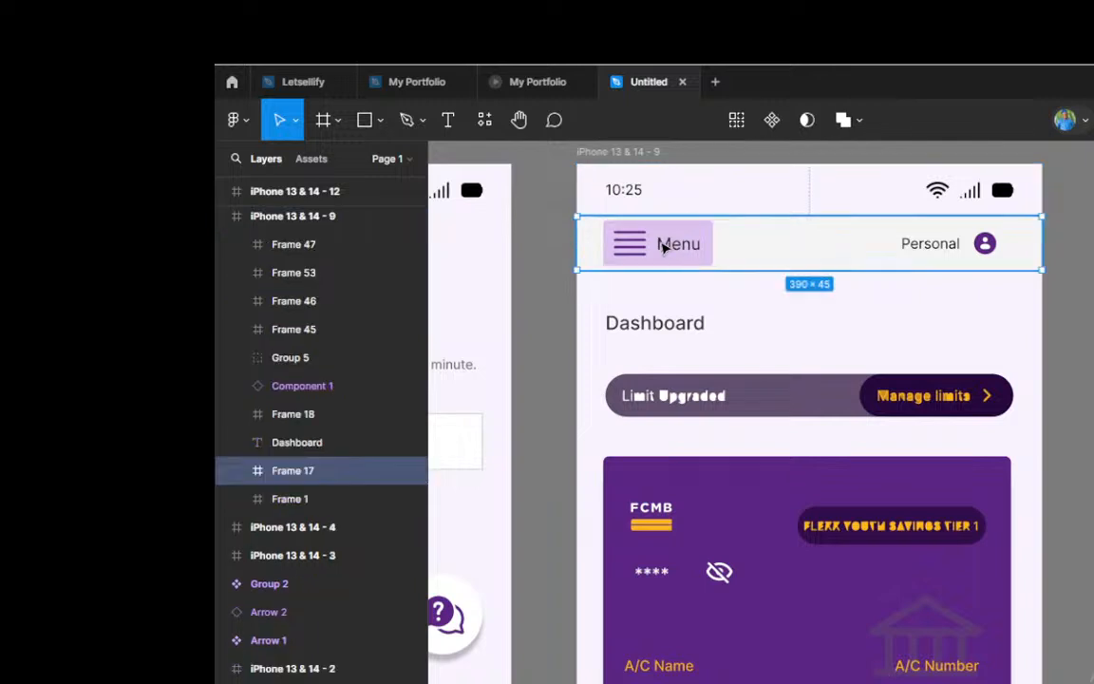
pyautogui.click(664, 246)
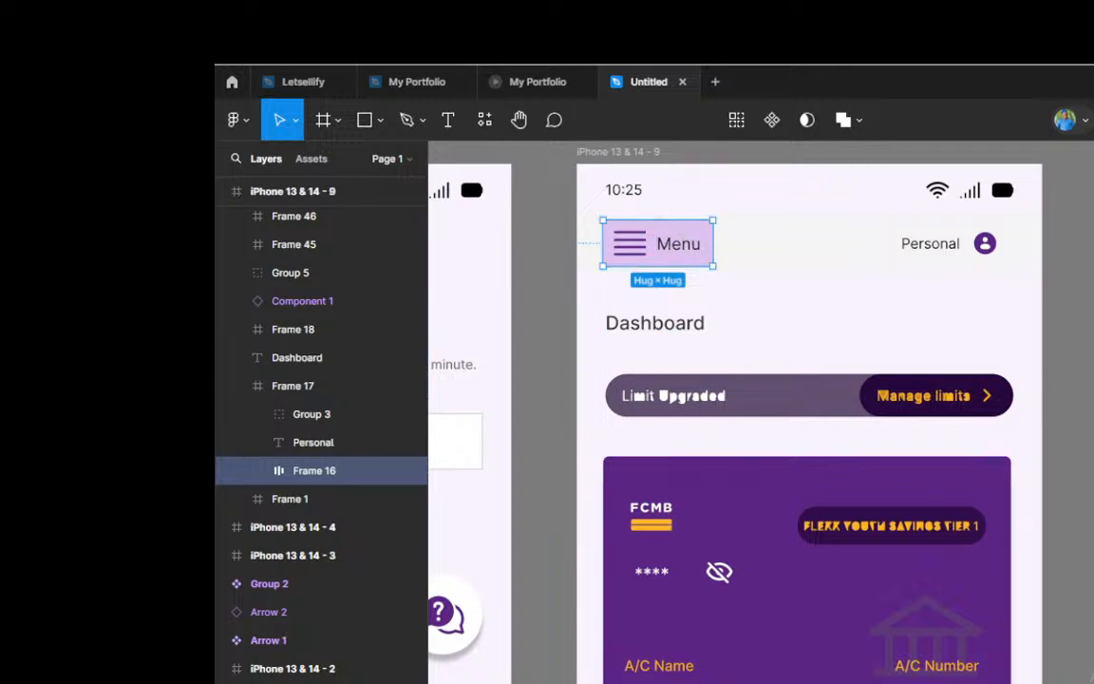
pyautogui.click(1093, 570)
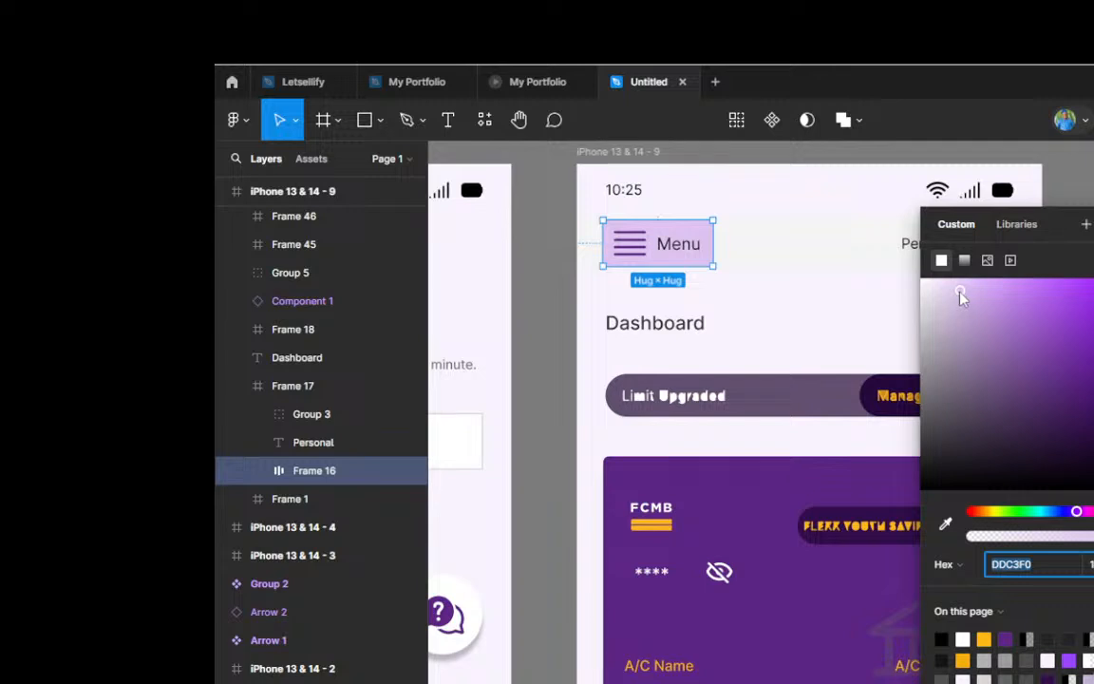
pyautogui.moveTo(961, 298); pyautogui.dragTo(934, 284)
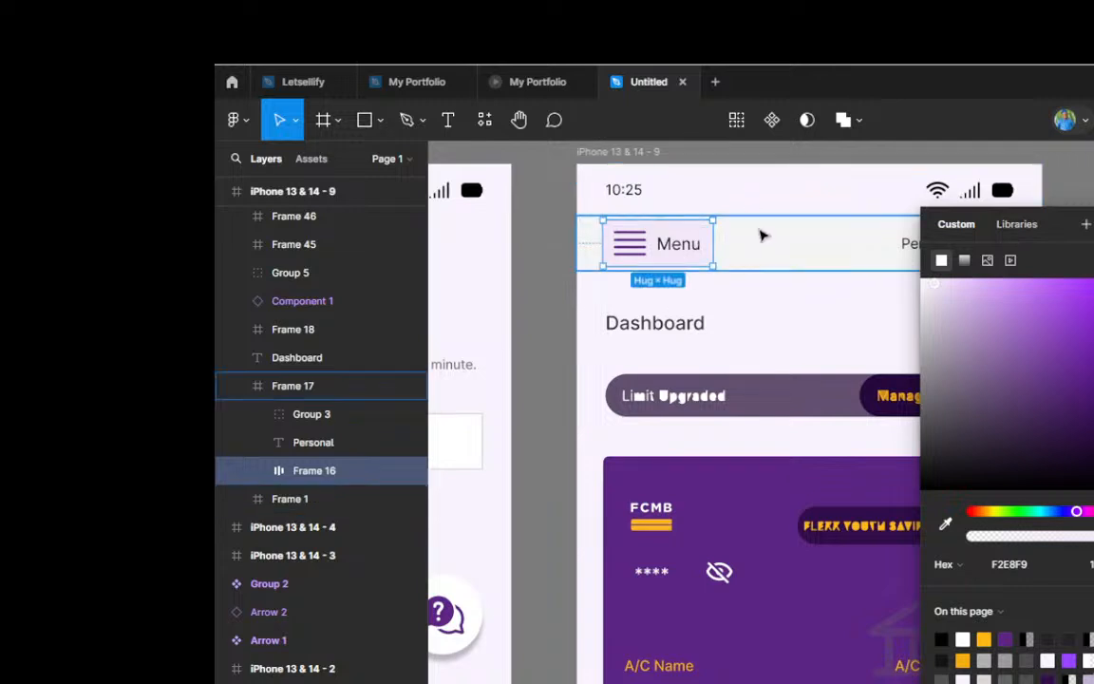
pyautogui.press('Escape')
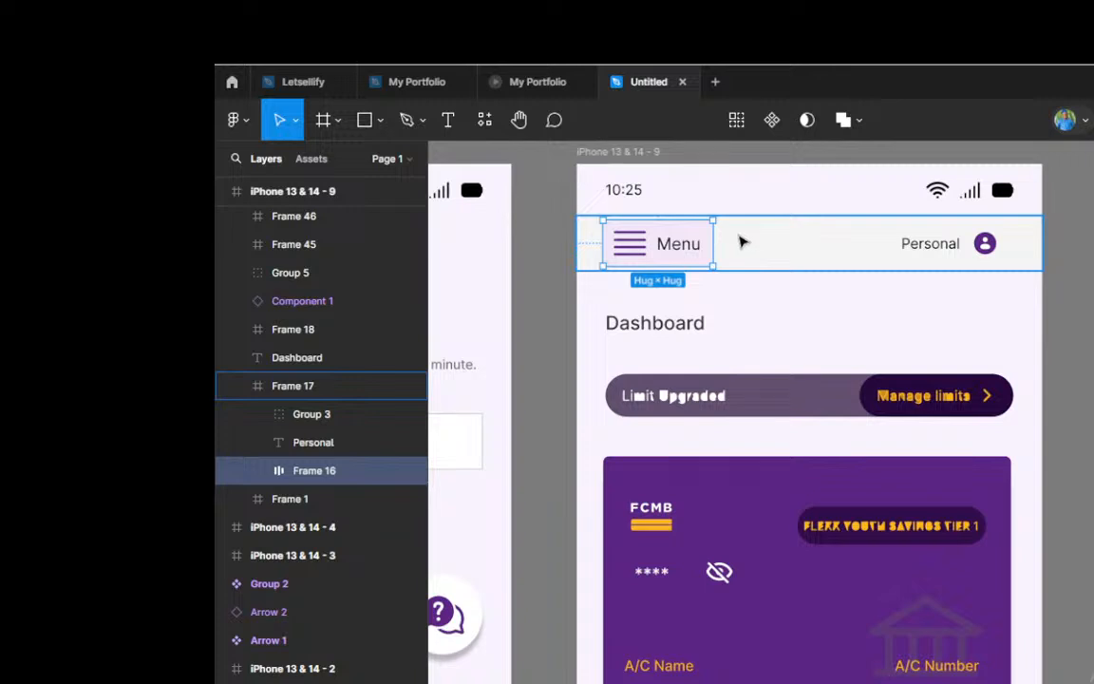
# Step: Move the Component 1 card variants from beside iPhone 13 & 14 - 9 to the empty canvas above that screen
pyautogui.scroll(-2, 770, 285)
pyautogui.scroll(-5, 769, 285)
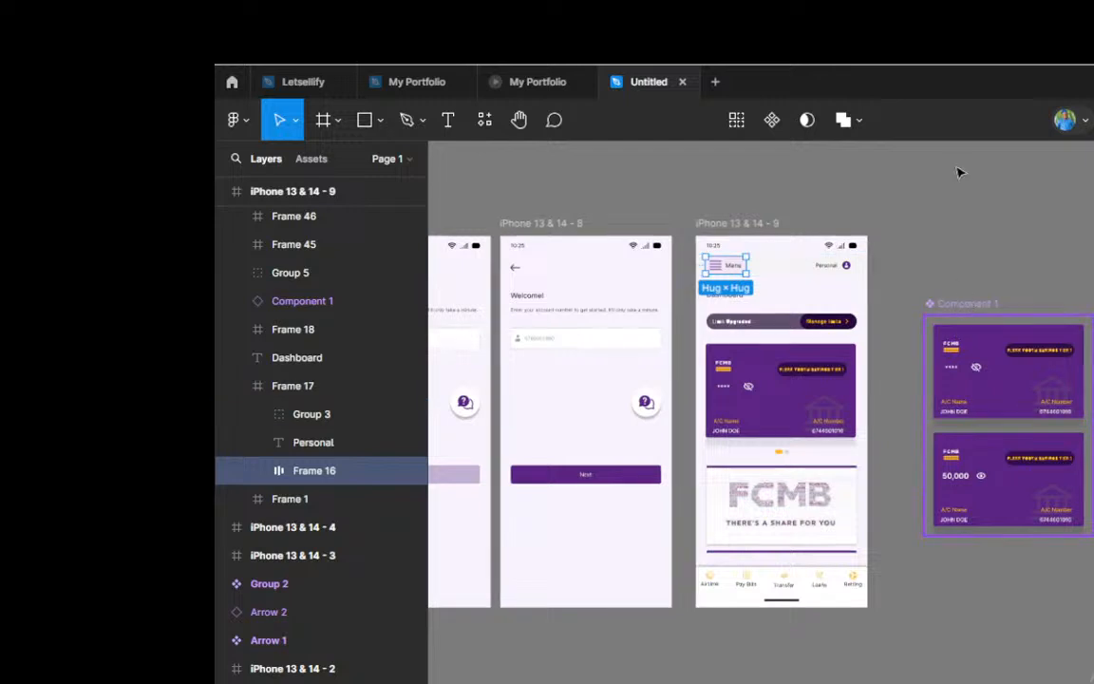
pyautogui.moveTo(958, 304); pyautogui.dragTo(792, 419)
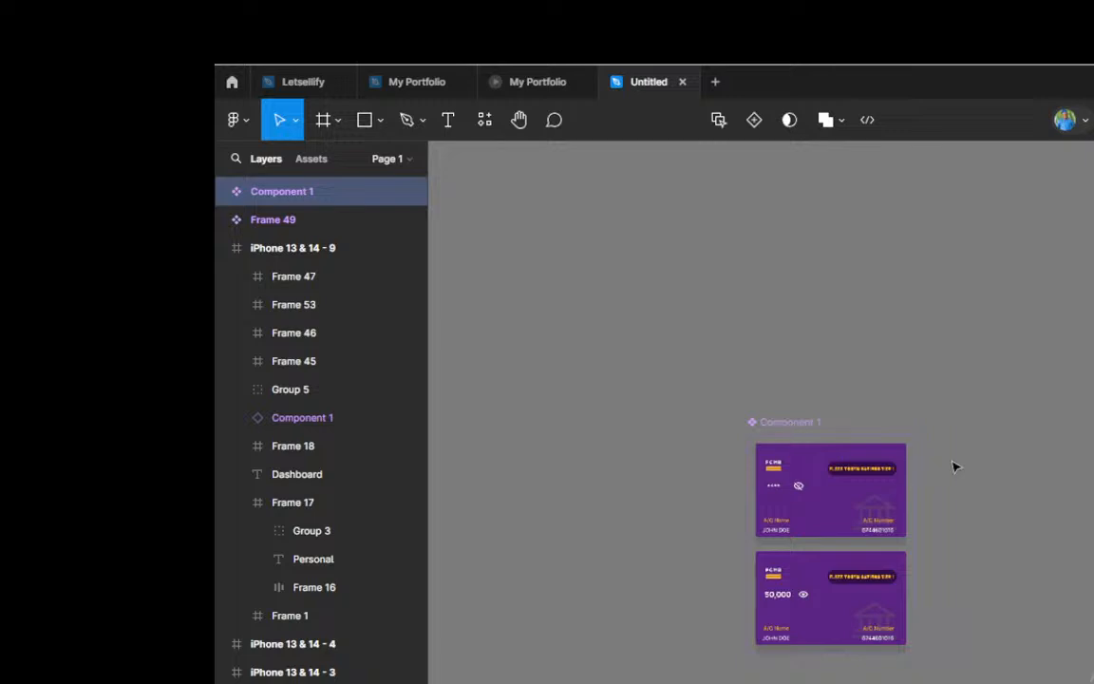
pyautogui.scroll(-4, 954, 465)
pyautogui.scroll(-1, 956, 467)
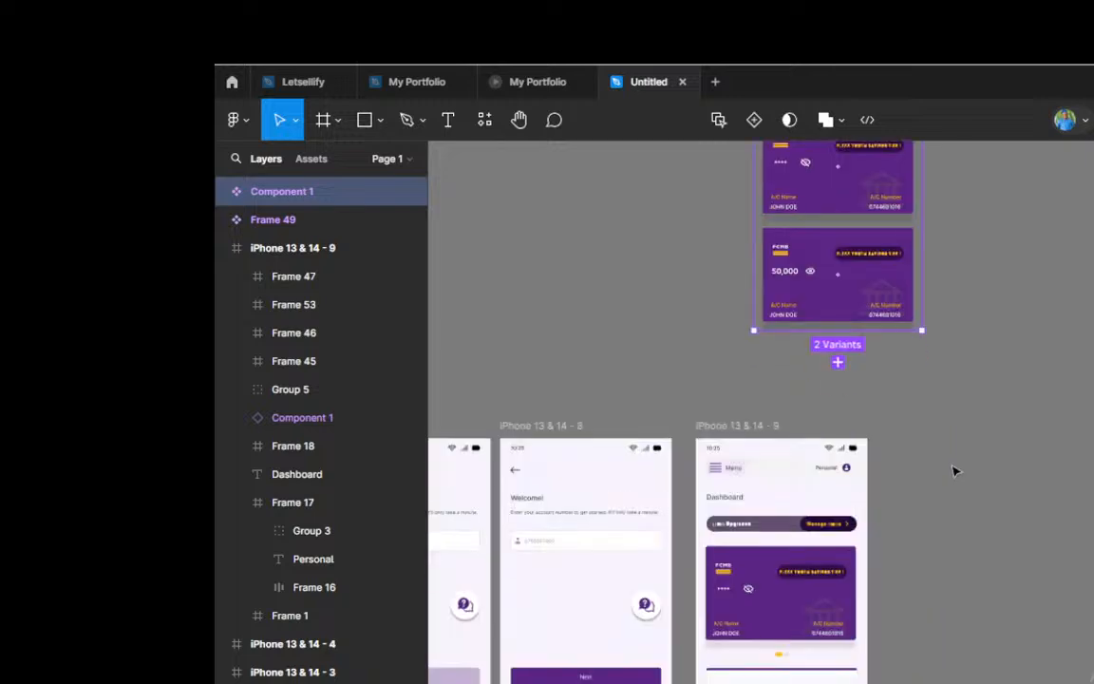
pyautogui.scroll(-5, 948, 455)
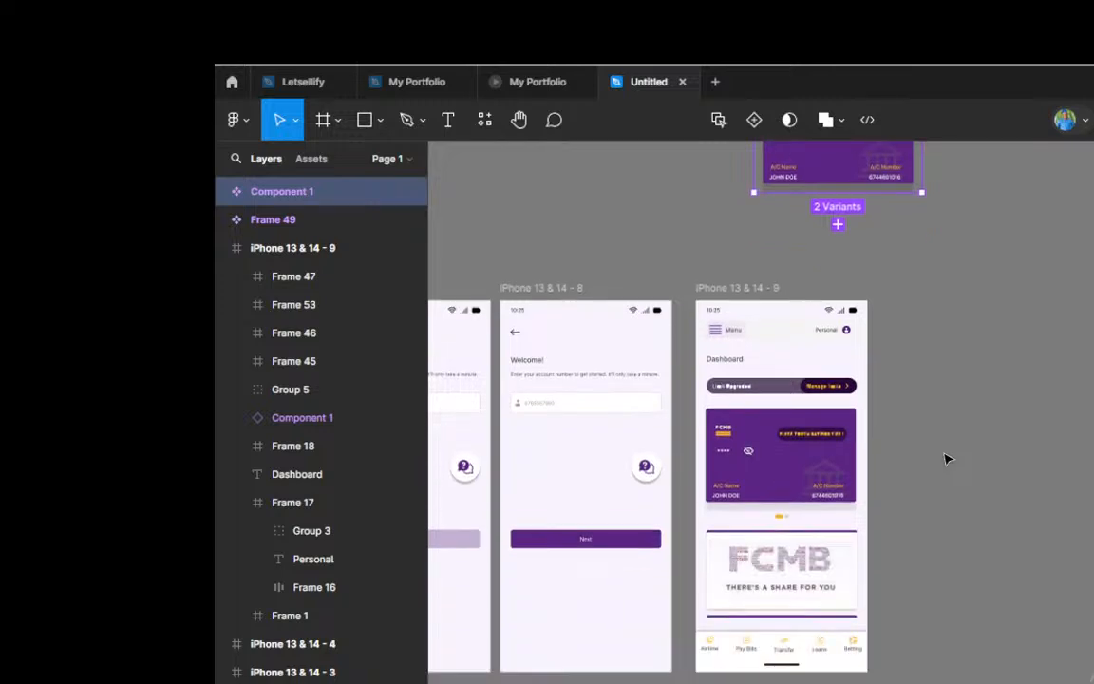
# Step: Draw a tall frame of about 254 × 663 beside iPhone 13 & 14 - 9, aligned with that screen's upper edge
pyautogui.scroll(3, 946, 458)
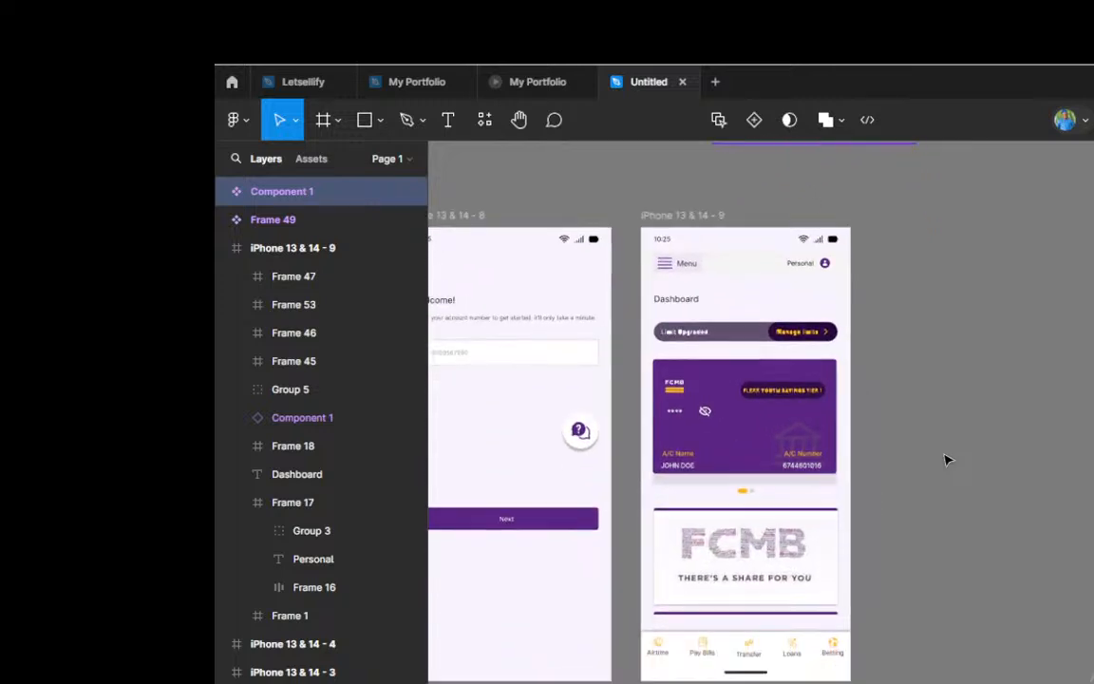
pyautogui.scroll(2, 945, 459)
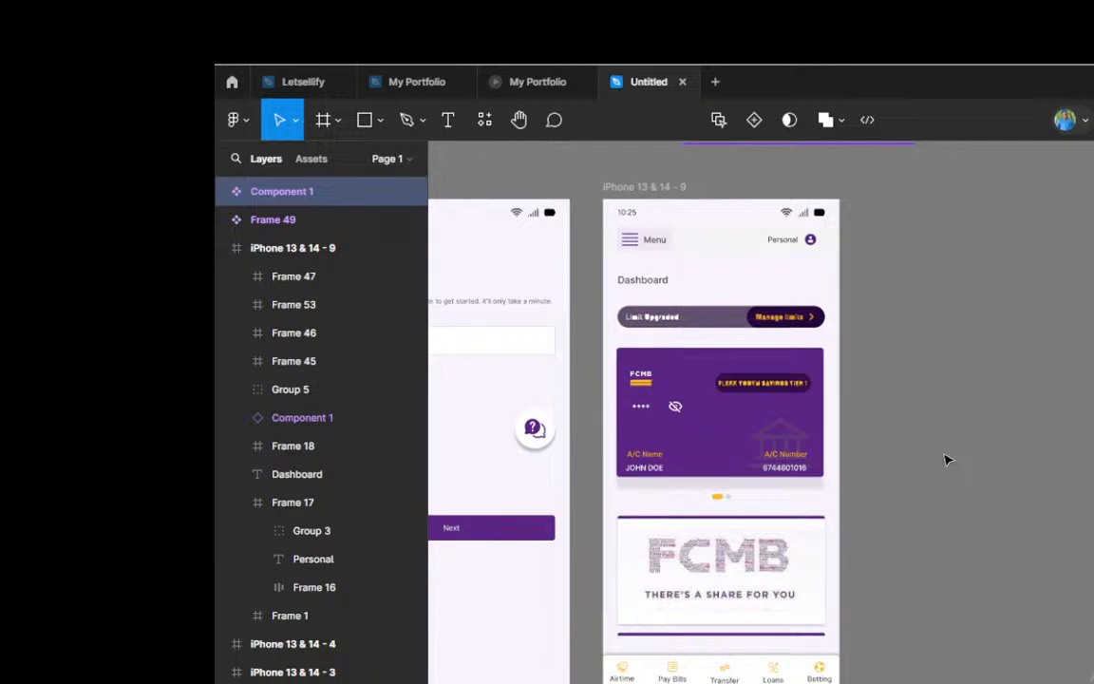
pyautogui.press('f')
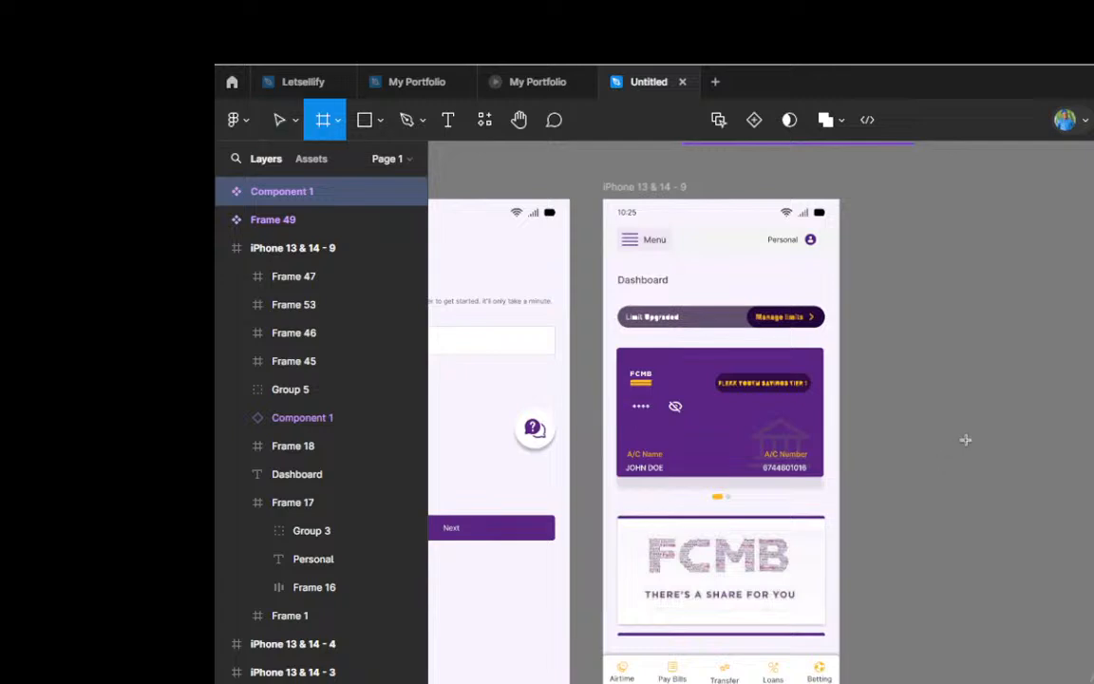
pyautogui.scroll(-2, 970, 435)
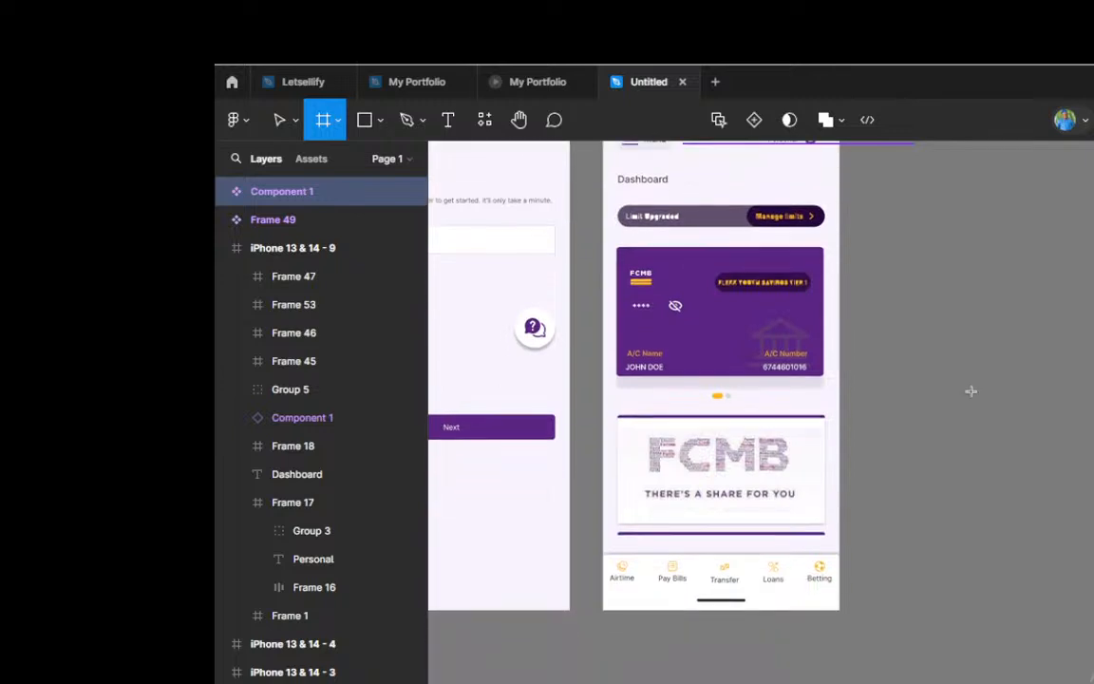
pyautogui.scroll(3, 971, 391)
pyautogui.scroll(2, 971, 390)
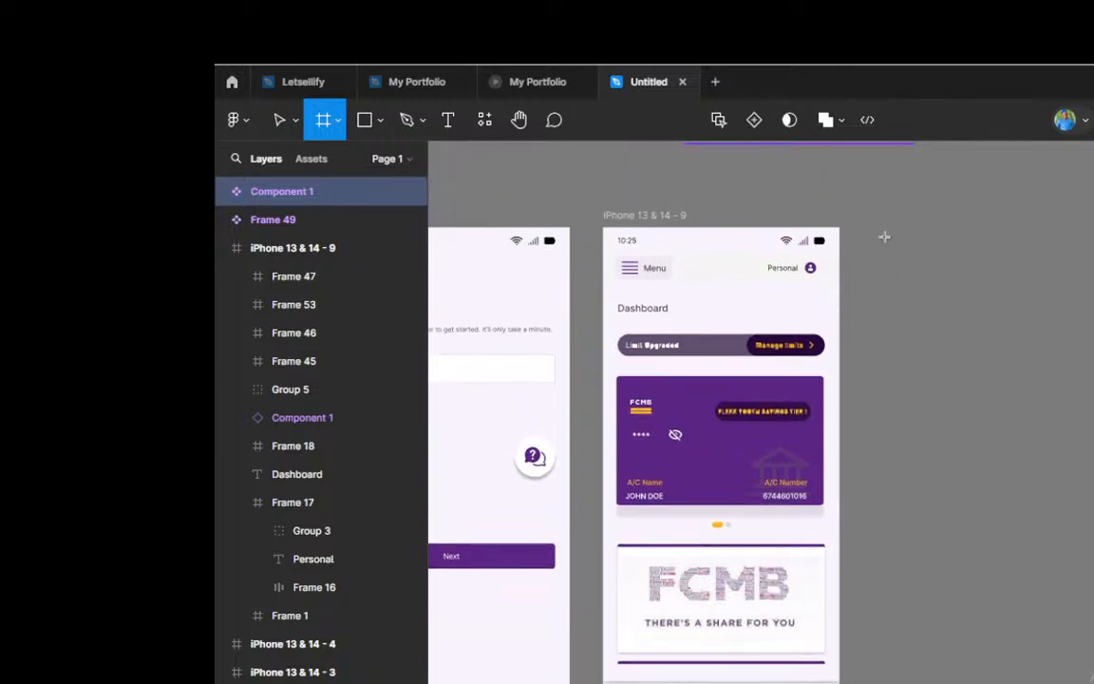
pyautogui.moveTo(868, 227); pyautogui.dragTo(1023, 631)
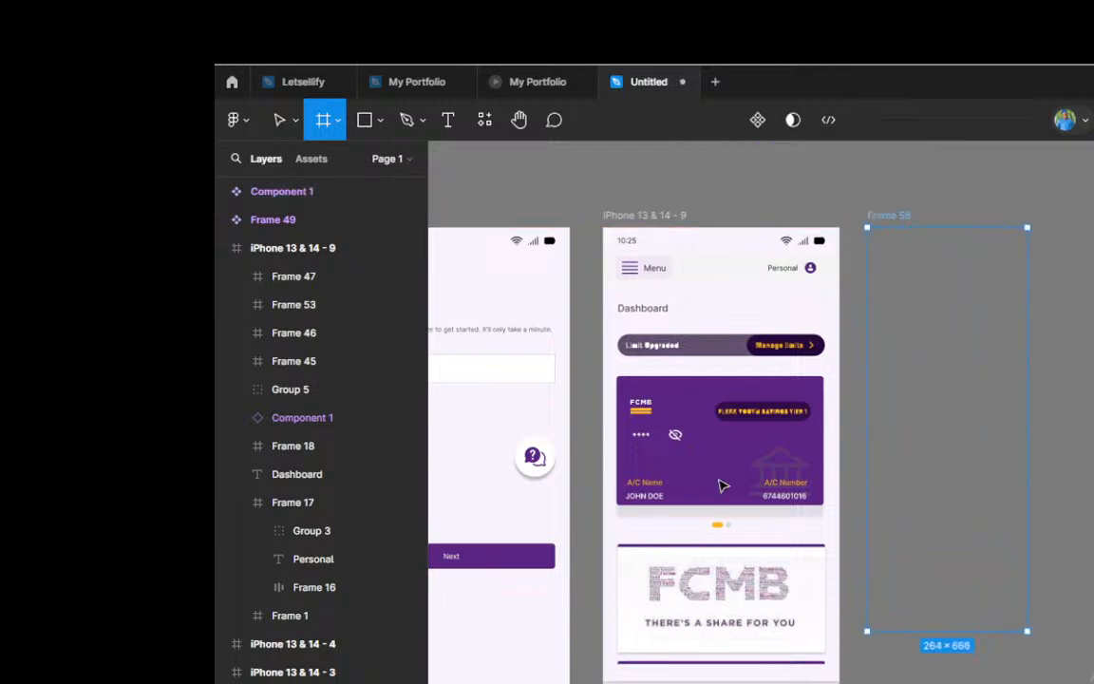
# Step: Resize Frame 58 to 296 × 844 so that its height matches iPhone 13 & 14 - 9
pyautogui.scroll(-2, 720, 484)
pyautogui.scroll(-1, 723, 484)
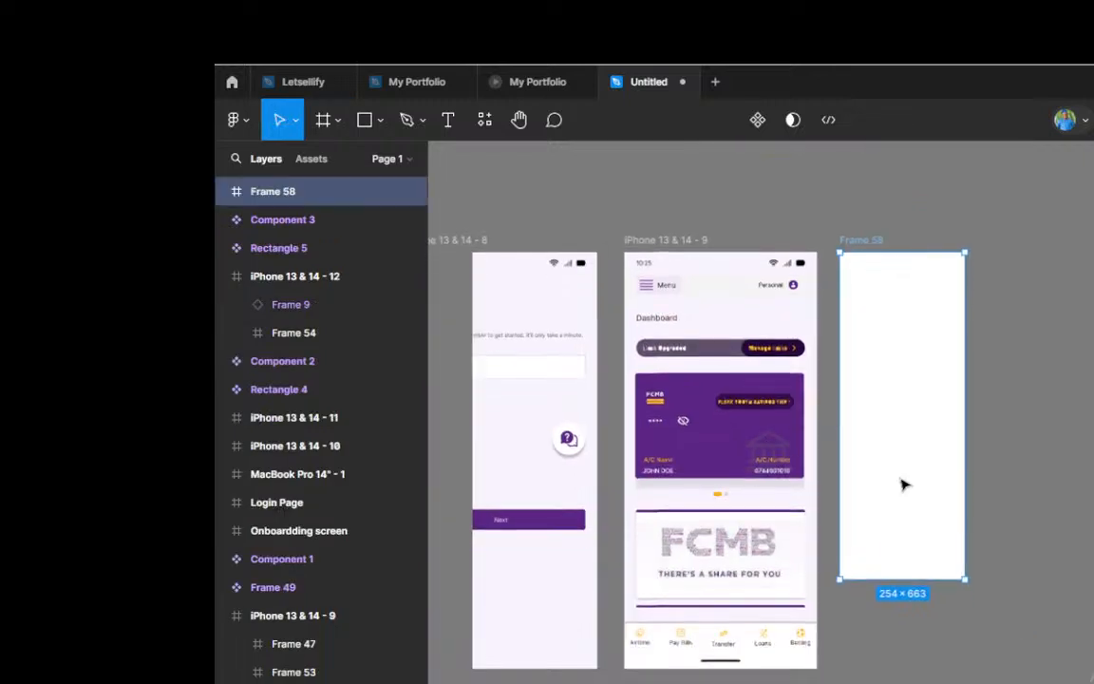
pyautogui.scroll(-1, 901, 484)
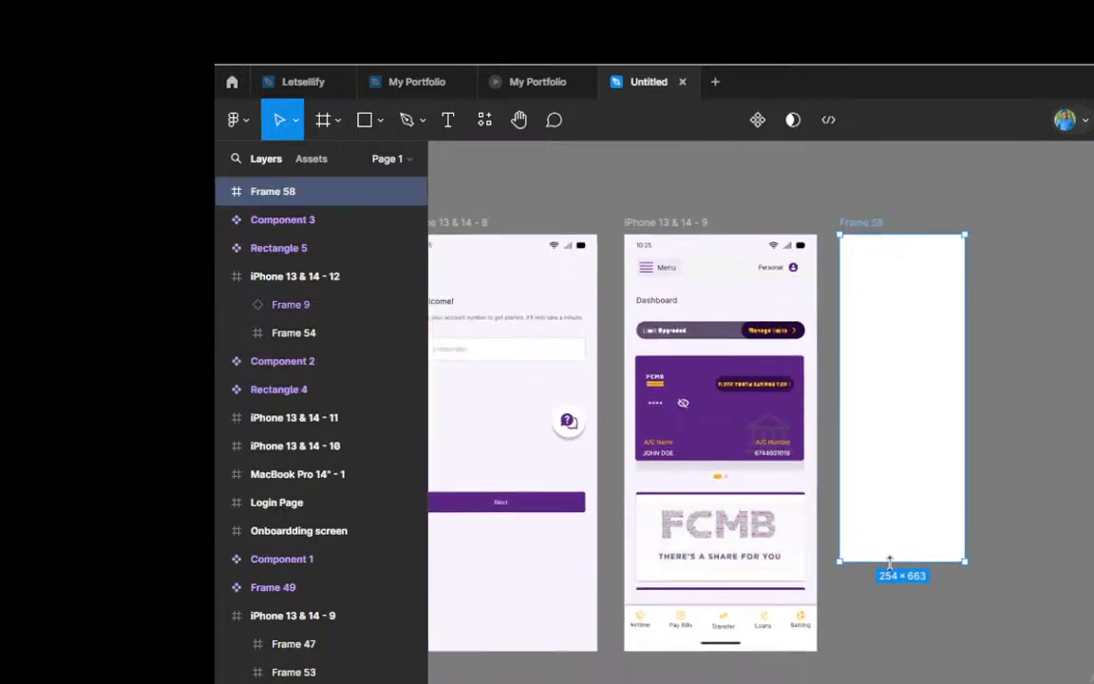
pyautogui.moveTo(890, 560); pyautogui.dragTo(900, 649)
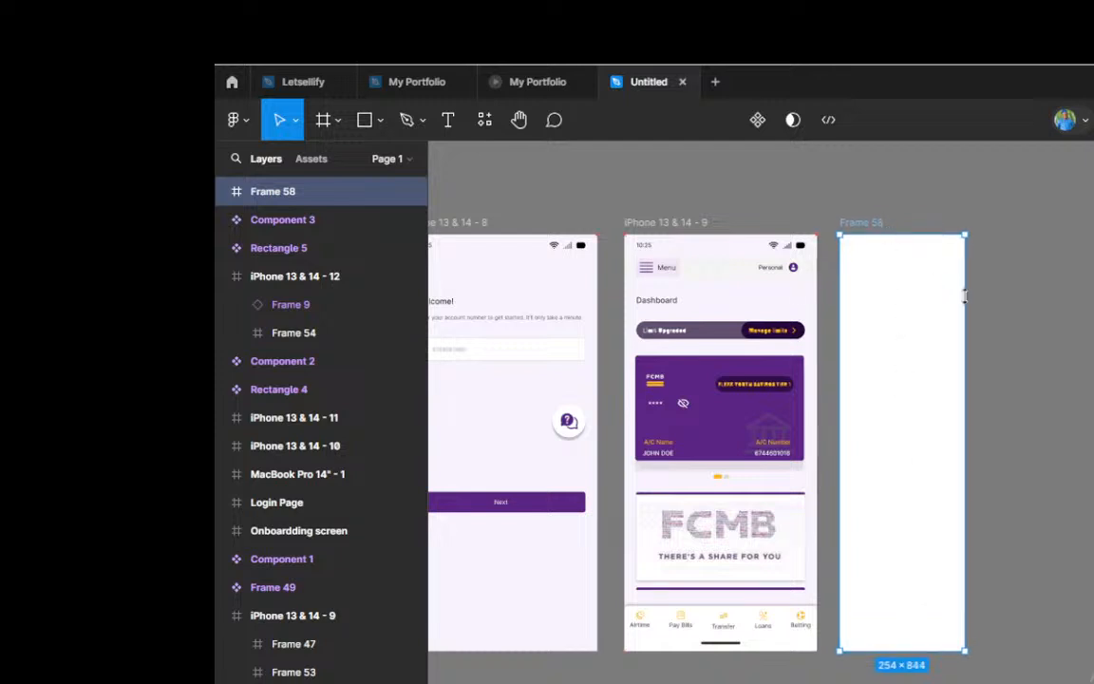
pyautogui.moveTo(966, 317); pyautogui.dragTo(984, 320)
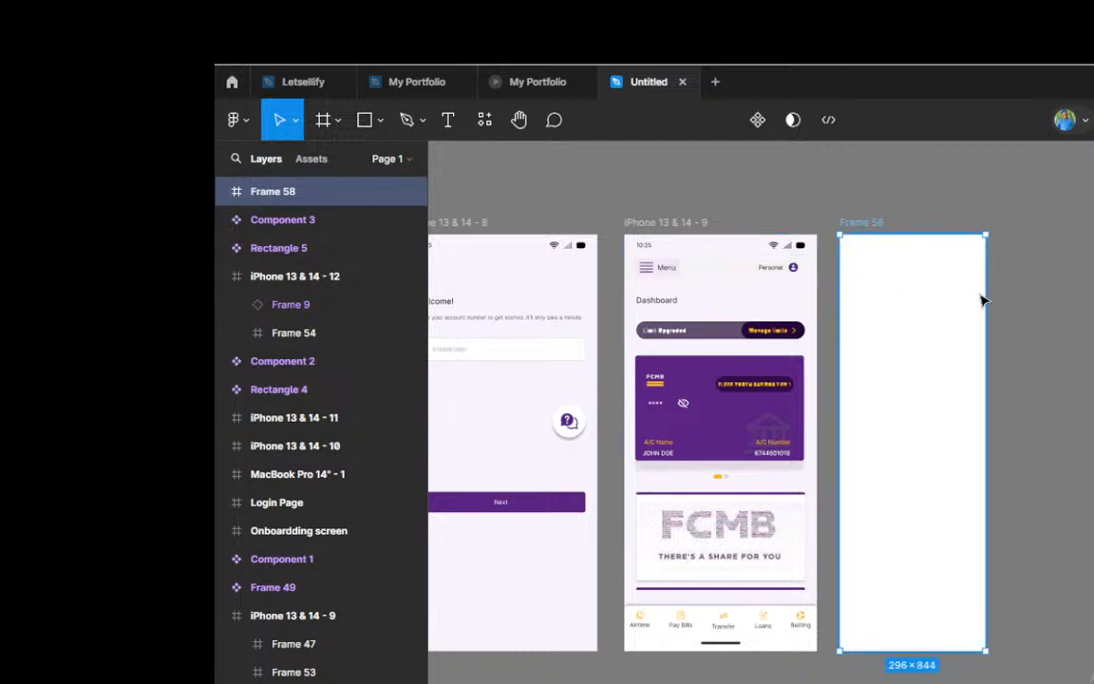
# Step: Fill Frame 58 with the purple sampled from the FCMB card, then darken it to 32273A
pyautogui.scroll(3, 935, 338)
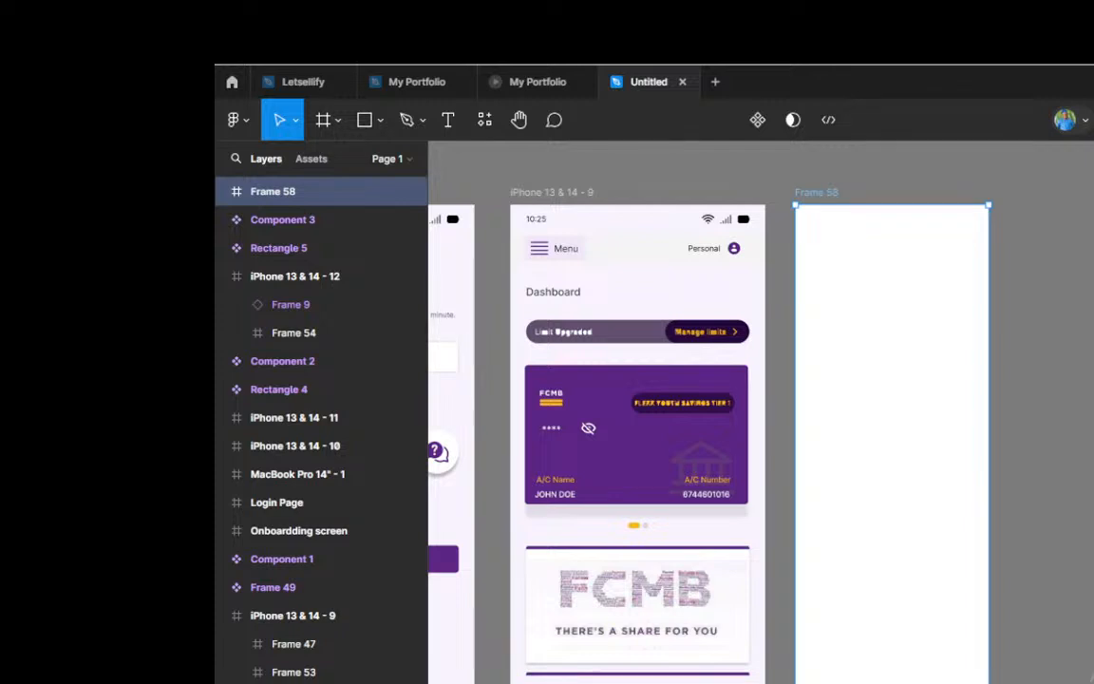
pyautogui.click(1093, 527)
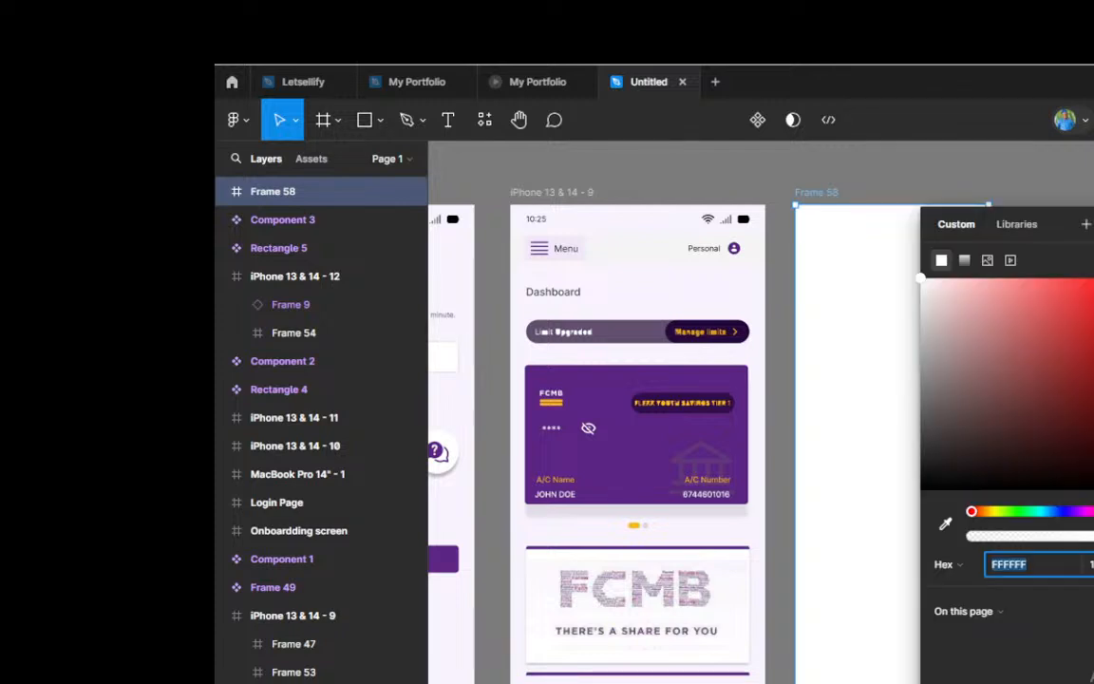
pyautogui.click(946, 526)
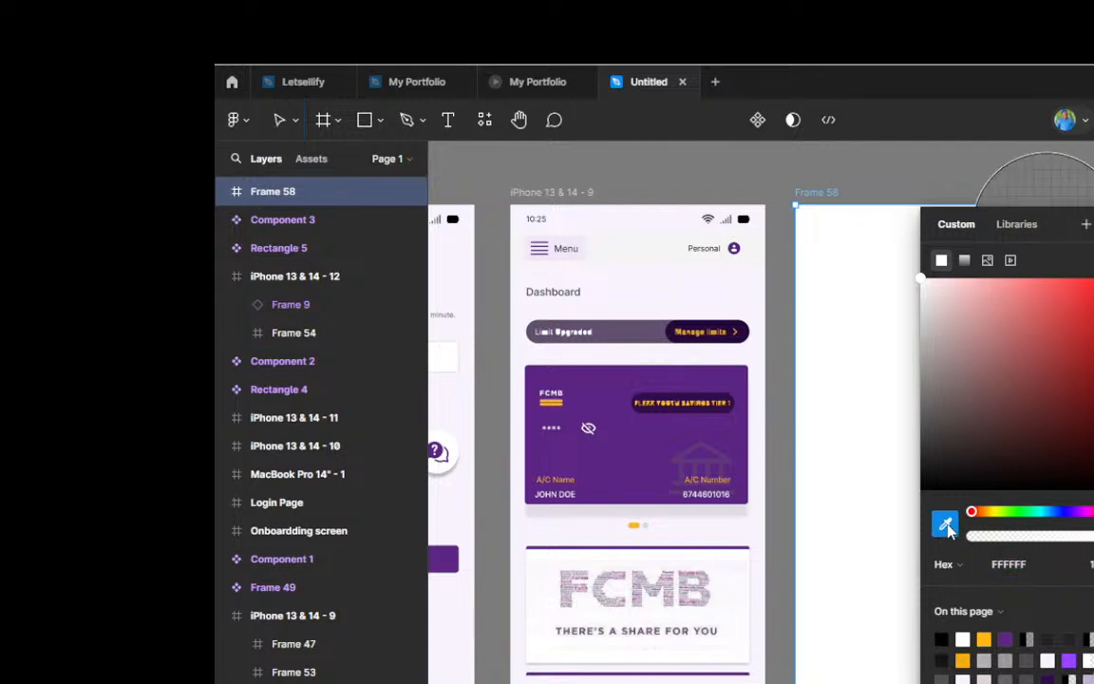
pyautogui.click(627, 445)
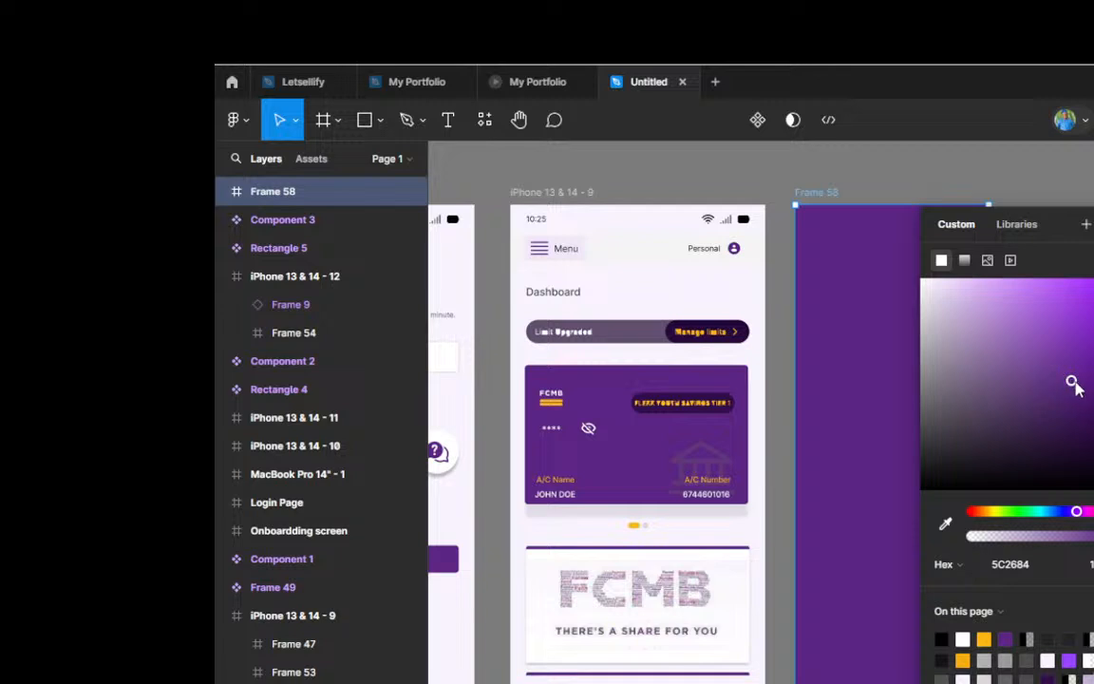
pyautogui.moveTo(1070, 398); pyautogui.dragTo(993, 452)
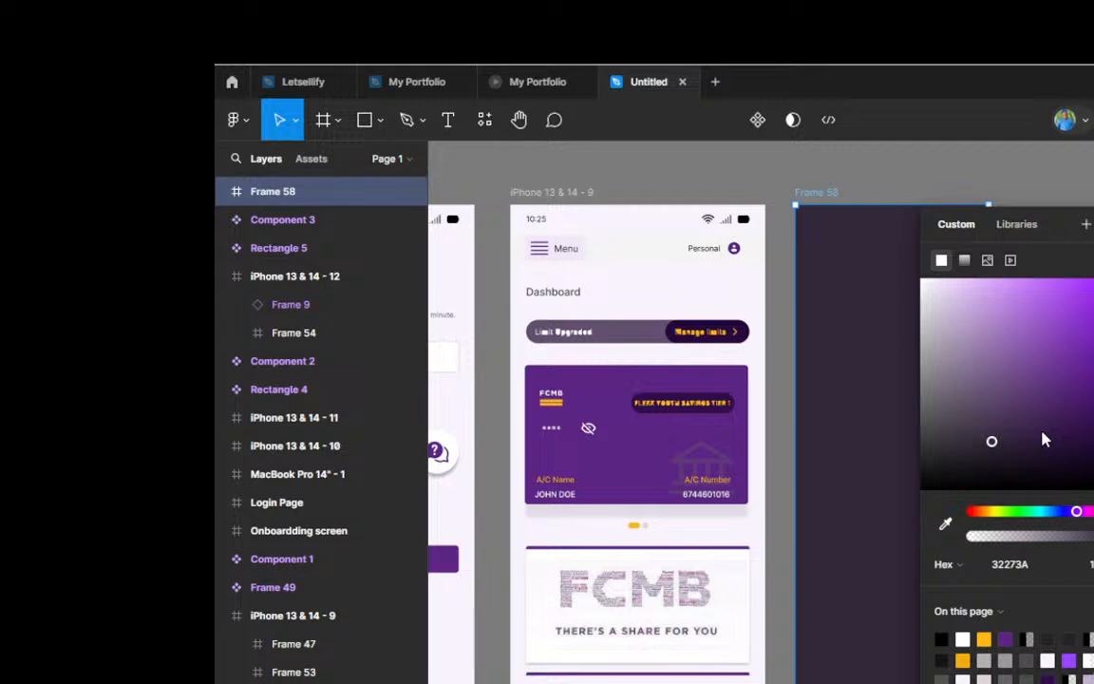
pyautogui.click(905, 343)
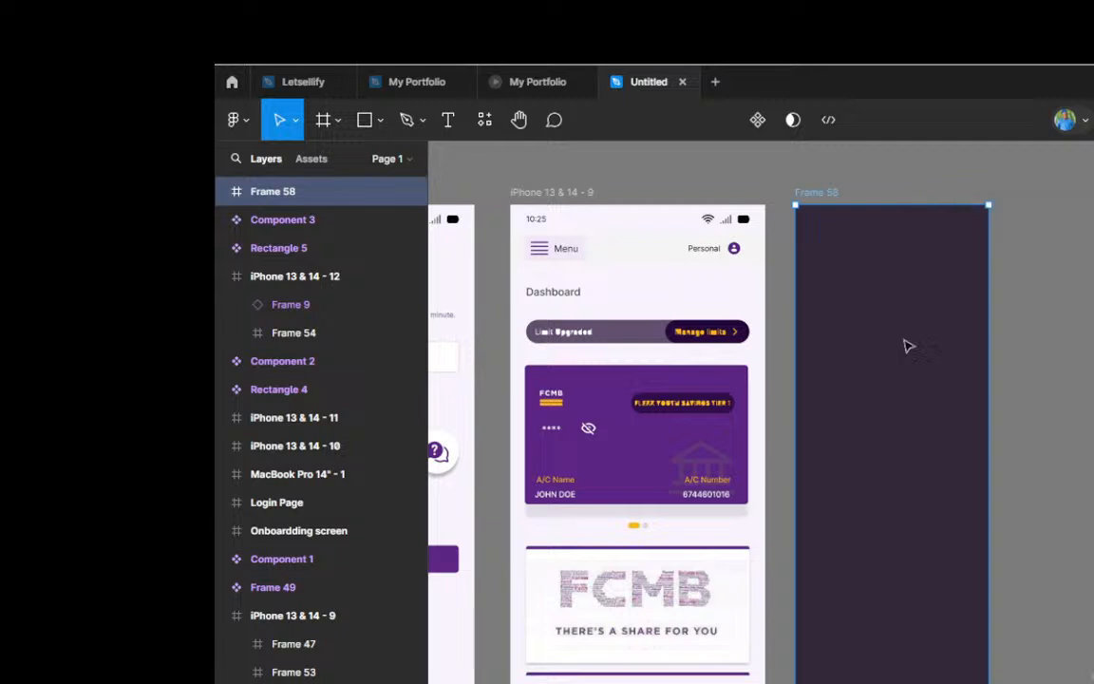
# Step: Add the text "v.2." in the upper-left corner of Frame 58
pyautogui.keyDown('ctrl'); pyautogui.scroll(-2, 933, 253); pyautogui.keyUp('ctrl')
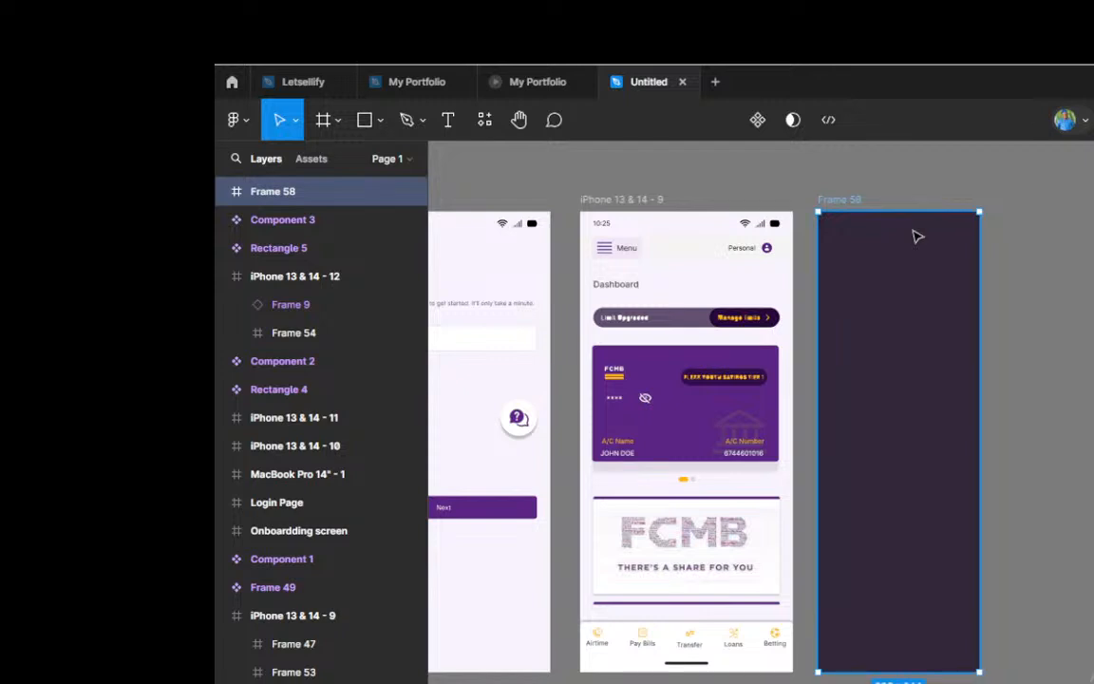
pyautogui.scroll(5, 916, 237)
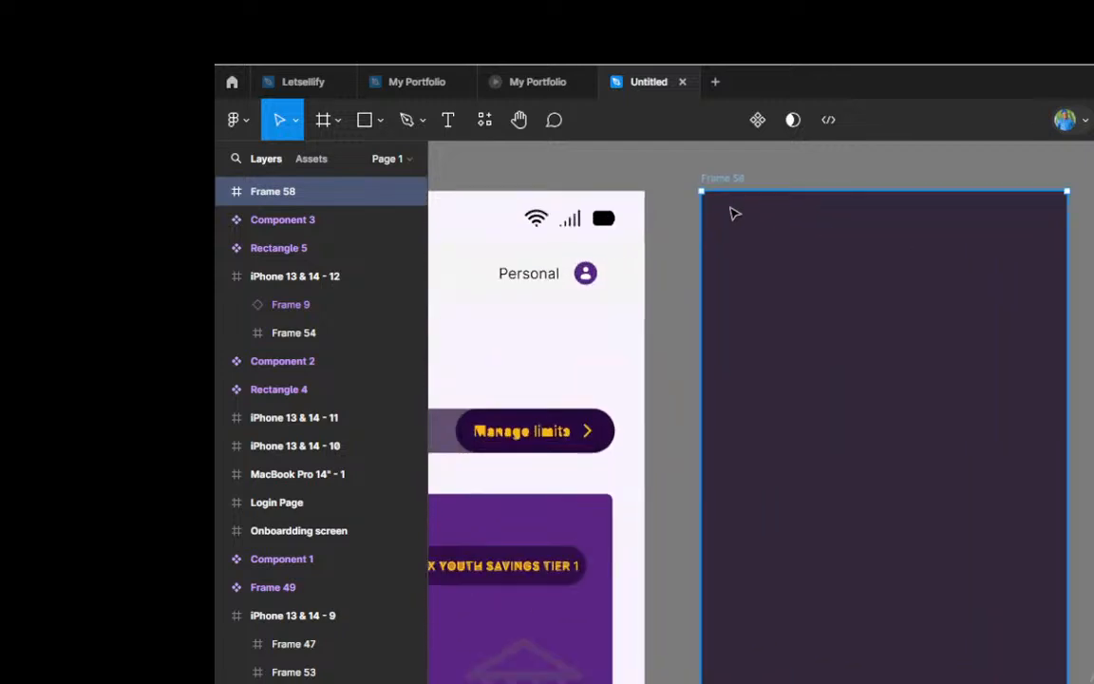
pyautogui.scroll(1, 734, 214)
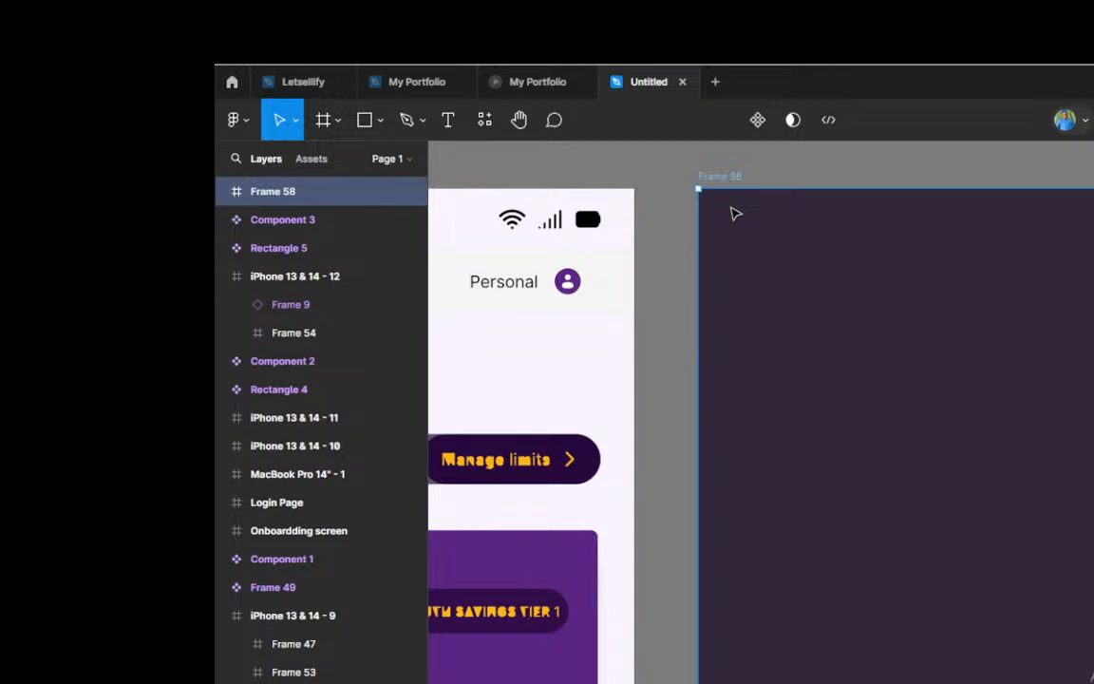
pyautogui.press('t')
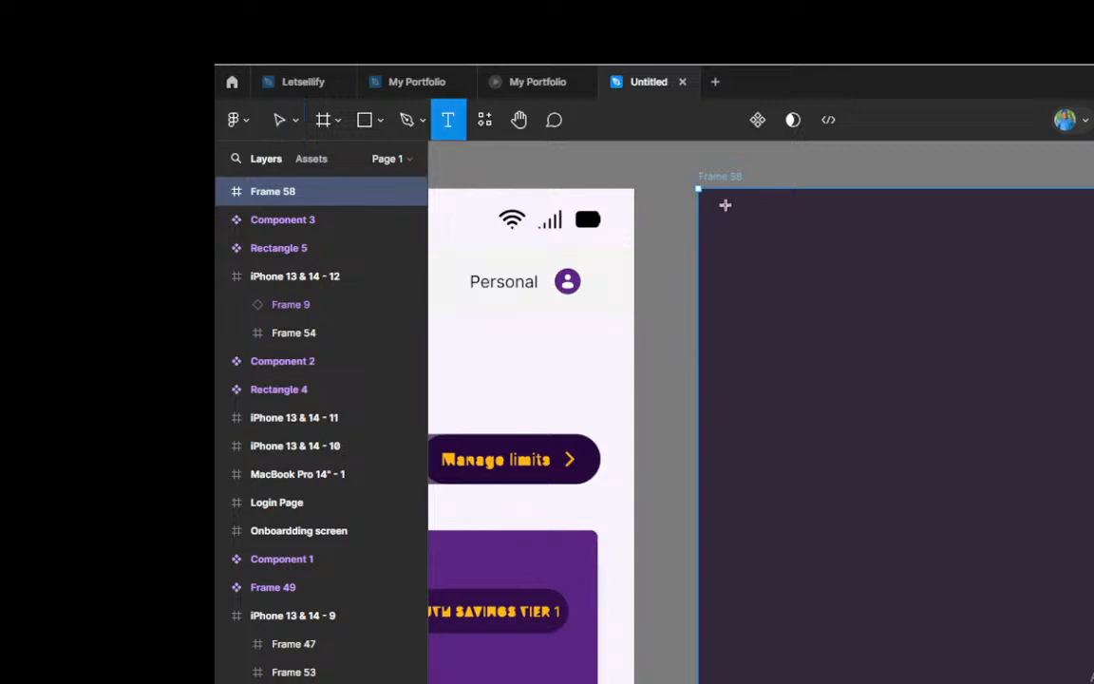
pyautogui.moveTo(725, 205); pyautogui.dragTo(798, 212)
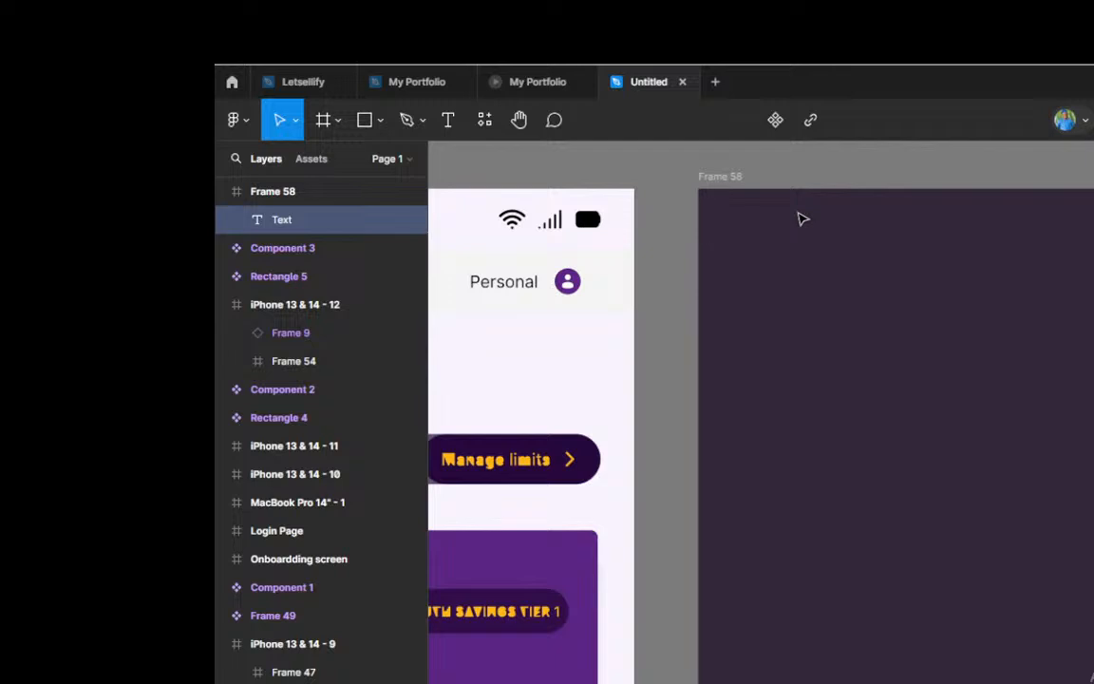
pyautogui.write('v.2')
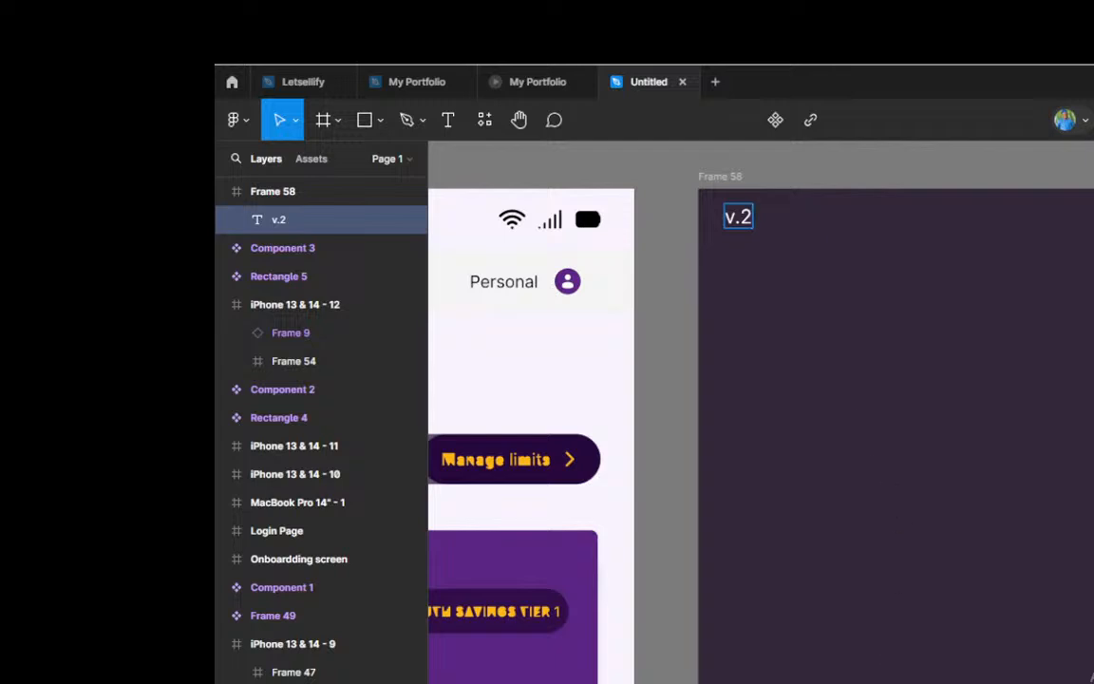
pyautogui.write('.')
# Step: Complete the version text in Frame 58 so that it reads "v.2.0.56", using the on-screen keyboard where needed
pyautogui.press('ctrl+super+o')
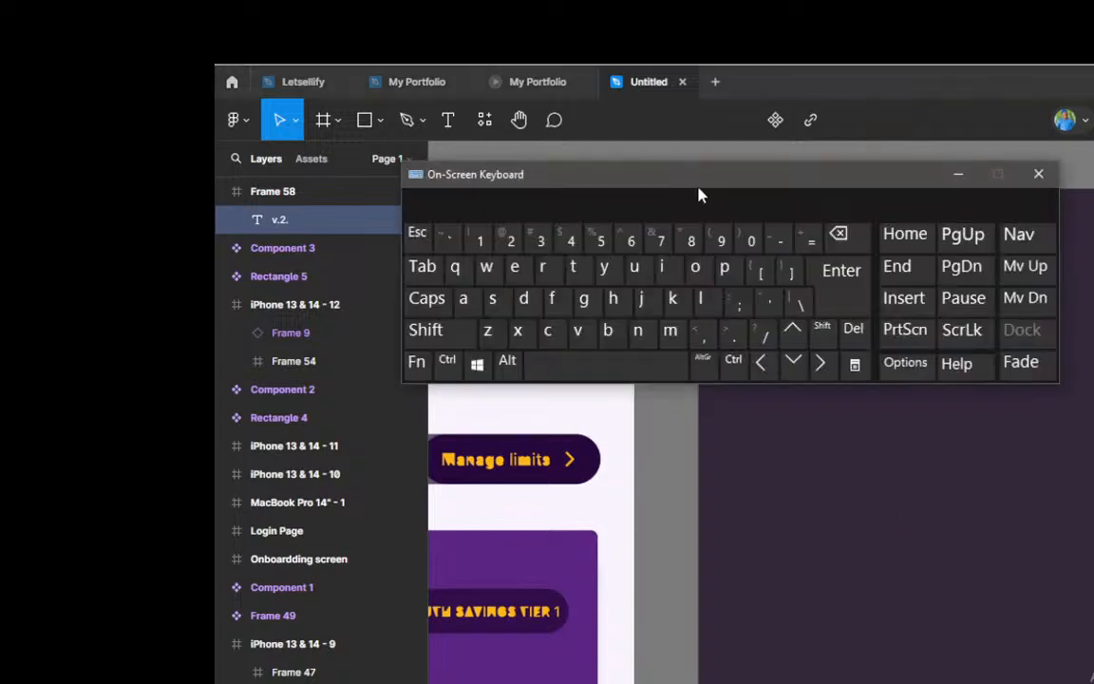
pyautogui.moveTo(706, 179); pyautogui.dragTo(553, 316)
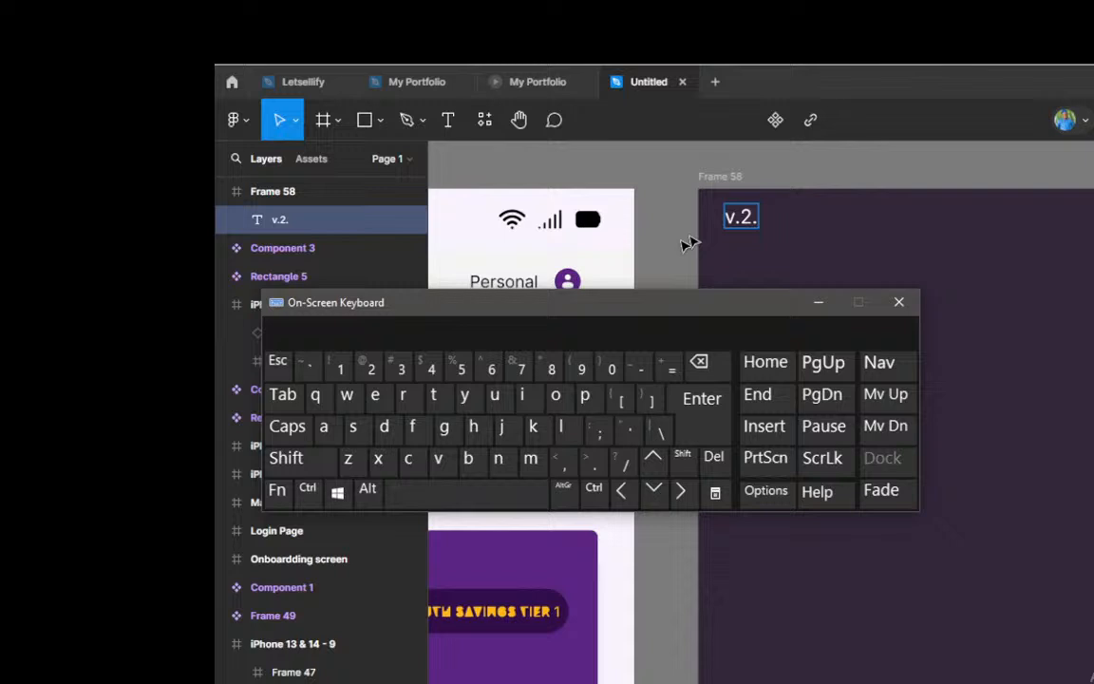
pyautogui.click(757, 218)
pyautogui.click(502, 373)
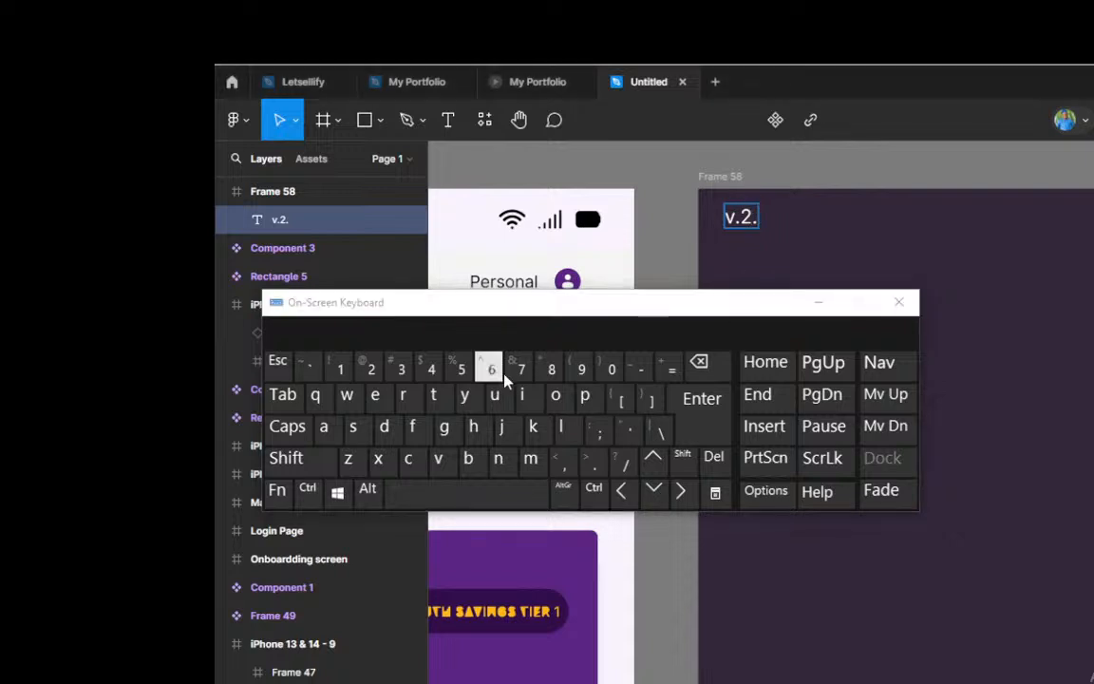
pyautogui.click(610, 370)
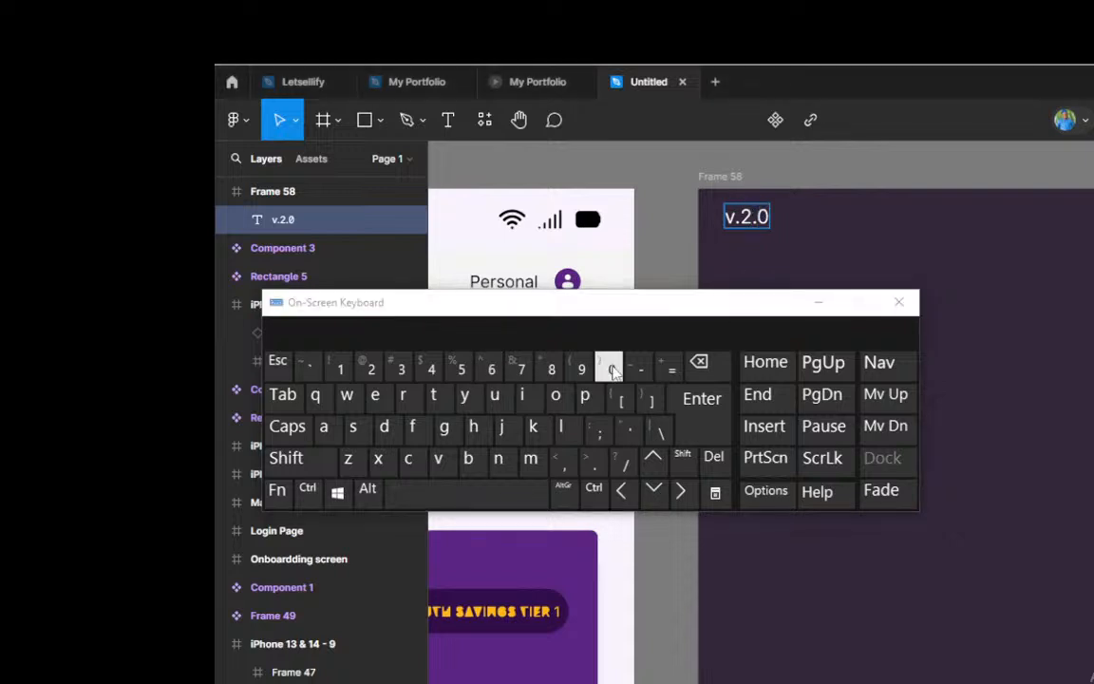
pyautogui.write('.56')
pyautogui.click(821, 302)
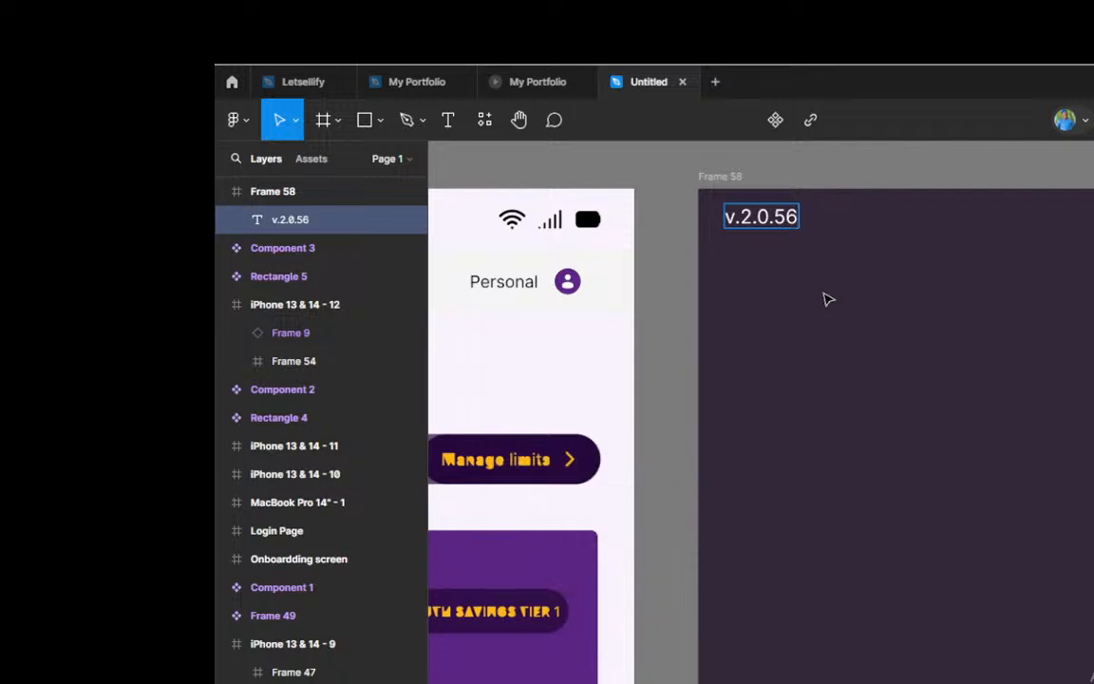
pyautogui.press('Escape')
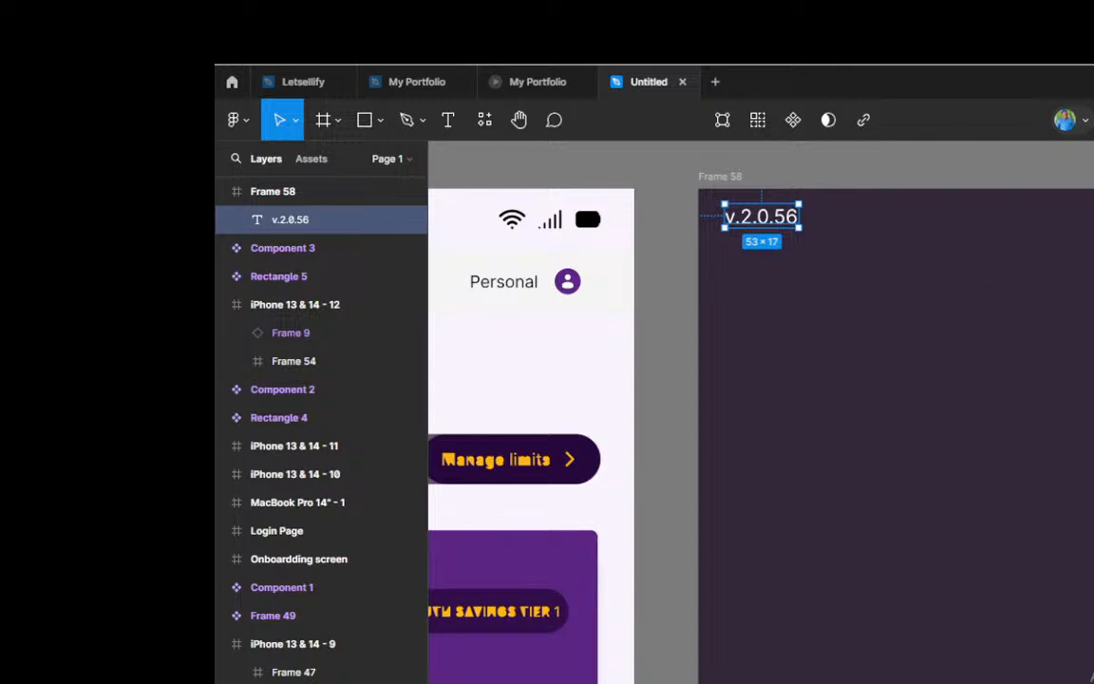
# Step: Reduce the font size of the v.2.0.56 text until its box measures 38 × 12
pyautogui.press('Down')
pyautogui.press('Down')
pyautogui.press('Down')
pyautogui.press('Down')
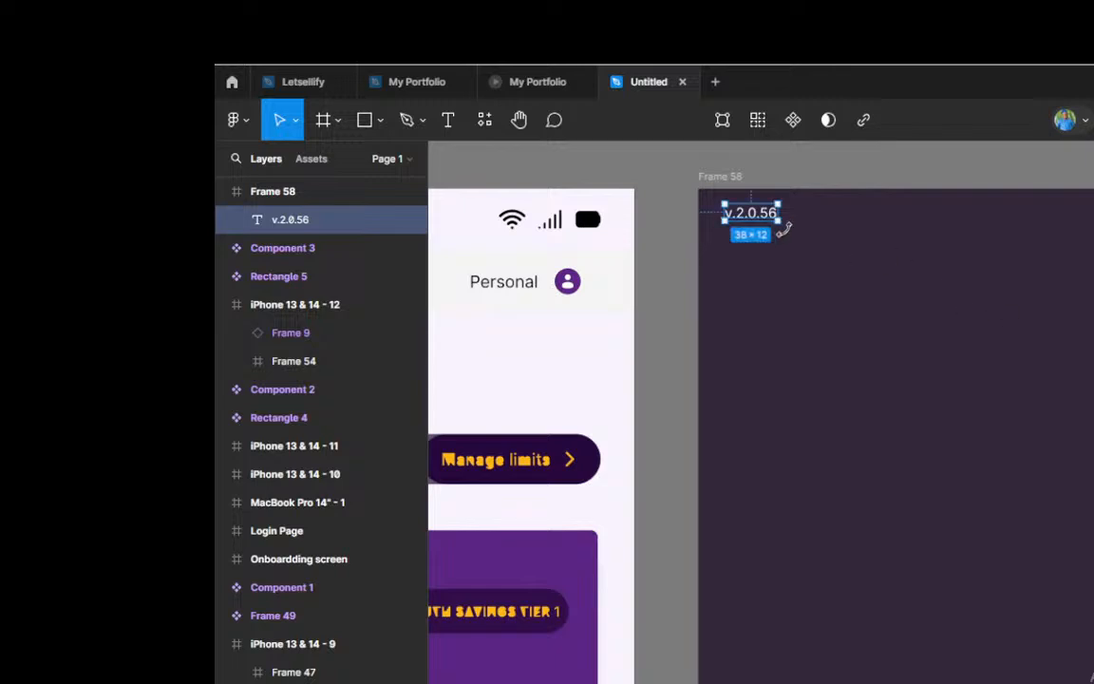
pyautogui.scroll(1, 751, 217)
pyautogui.scroll(1, 750, 217)
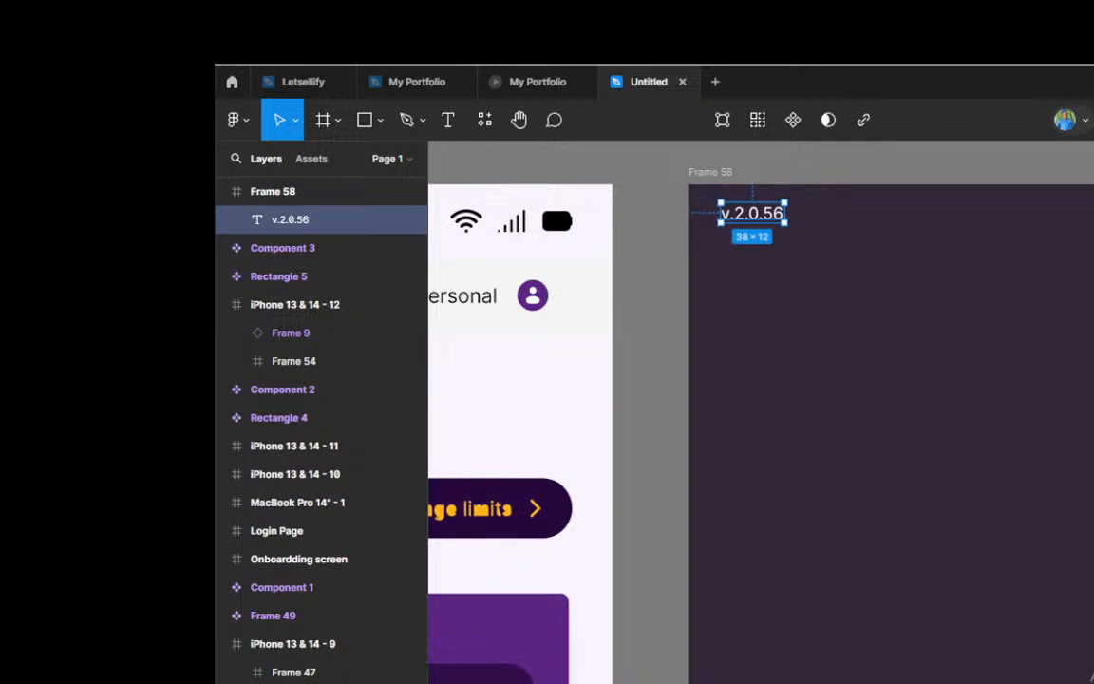
# Step: Change the v.2.0.56 text fill to a muted light grey
pyautogui.click(1093, 503)
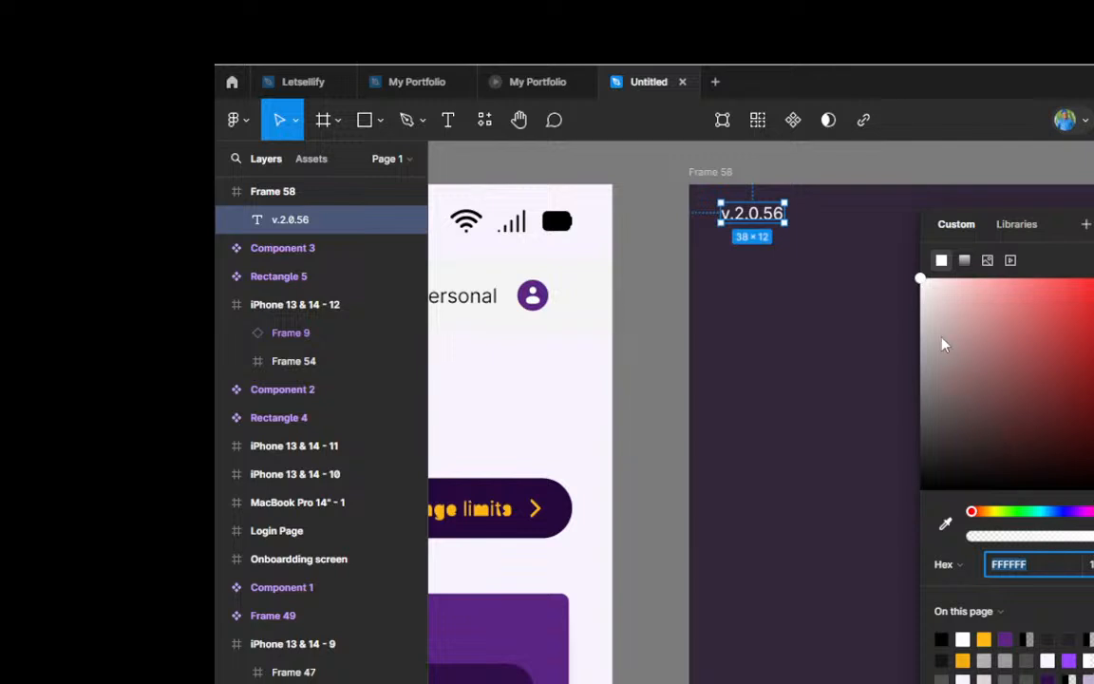
pyautogui.click(920, 280)
pyautogui.moveTo(921, 279); pyautogui.dragTo(920, 340)
pyautogui.click(1093, 224)
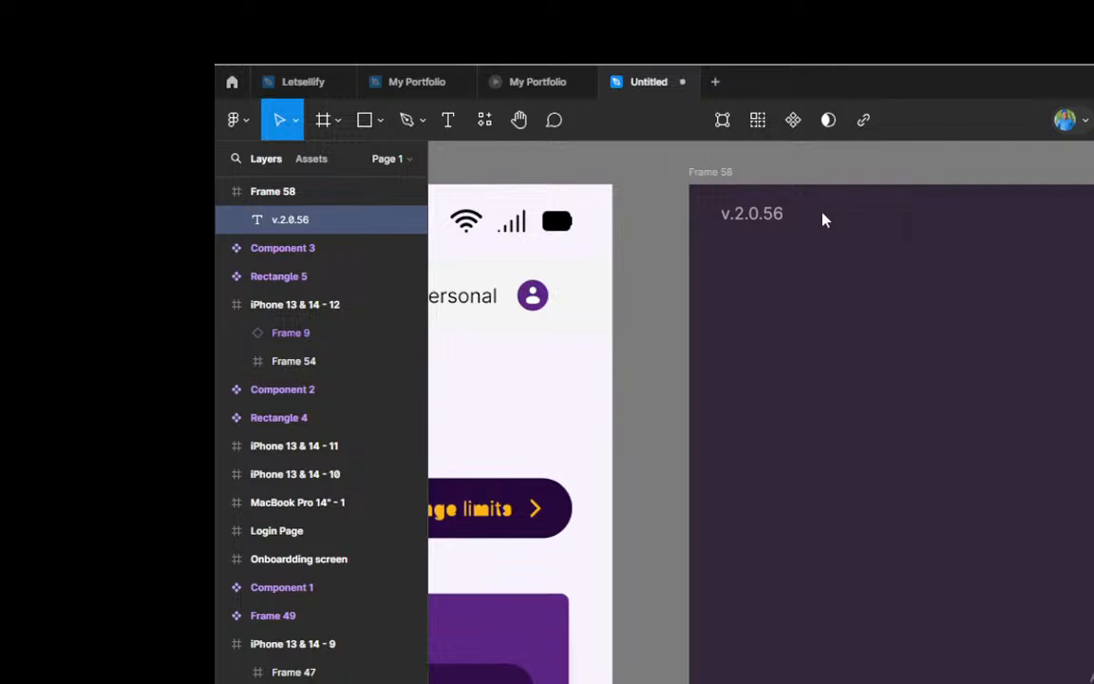
pyautogui.click(742, 218)
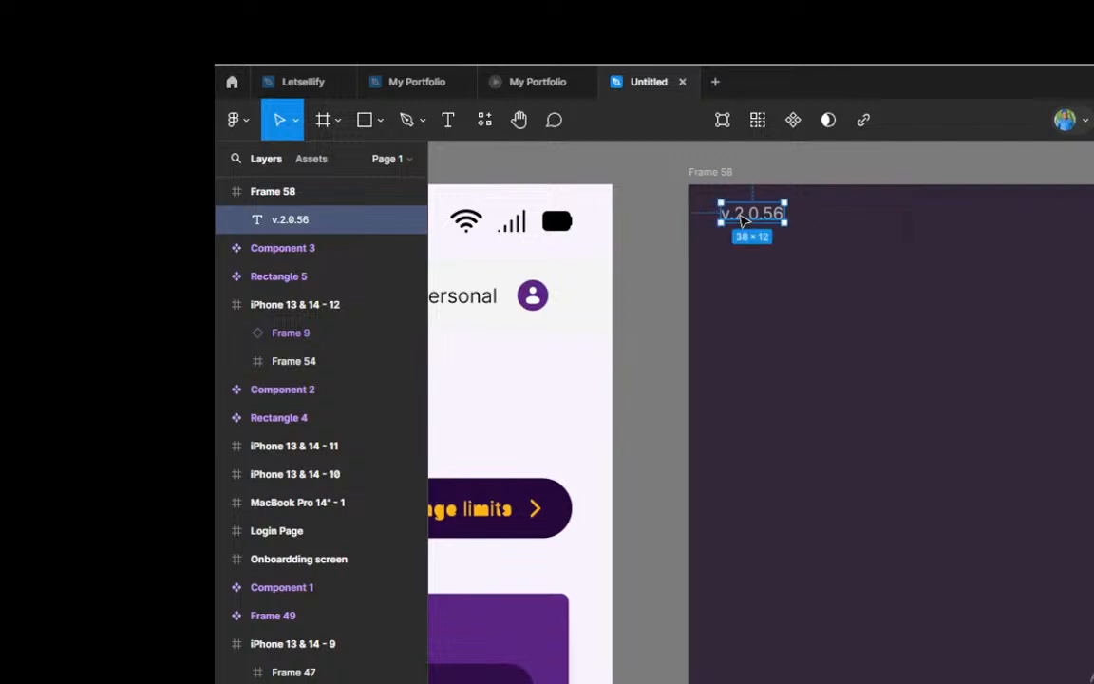
pyautogui.click(662, 219)
# Step: Nudge the v.2.0.56 label to 12 px from Frame 58's left edge and closer to its upper edge
pyautogui.scroll(5, 774, 213)
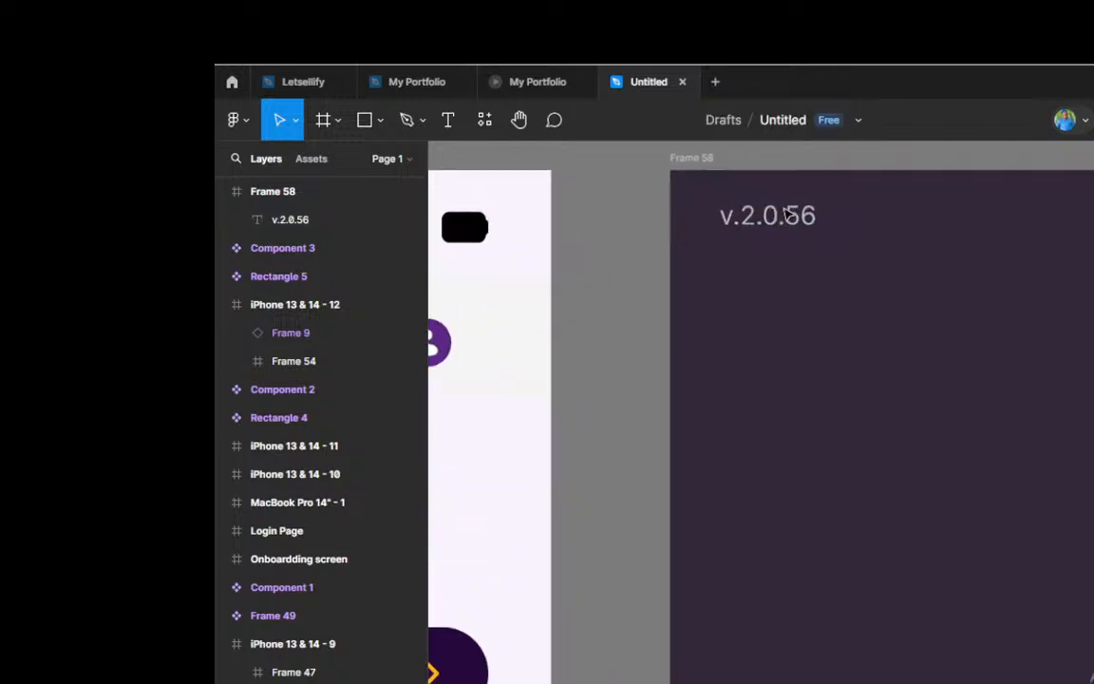
pyautogui.click(731, 201)
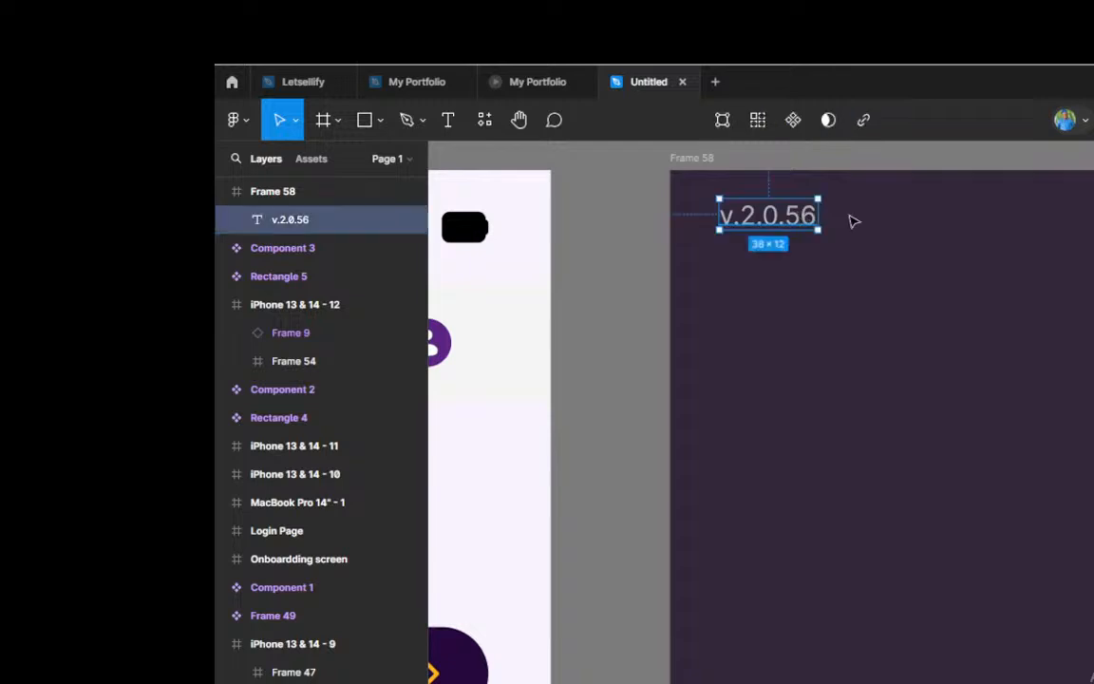
pyautogui.press('alt')
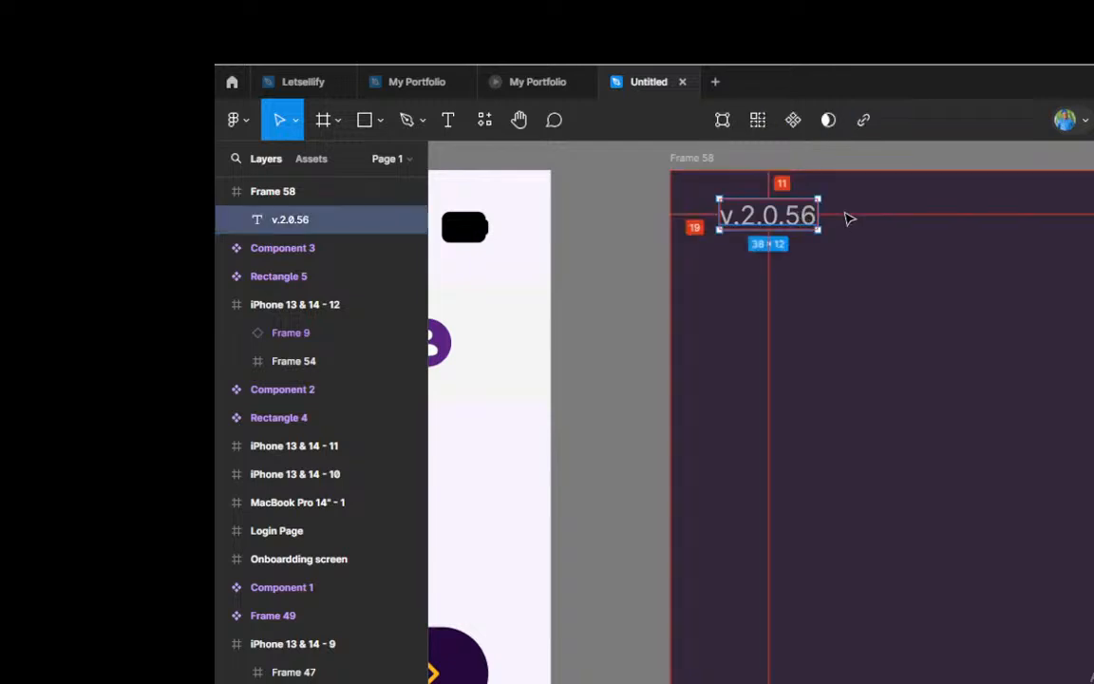
pyautogui.press('Left')
pyautogui.press('Left')
pyautogui.press('Left')
pyautogui.press('Left')
pyautogui.press('Left')
pyautogui.press('Left')
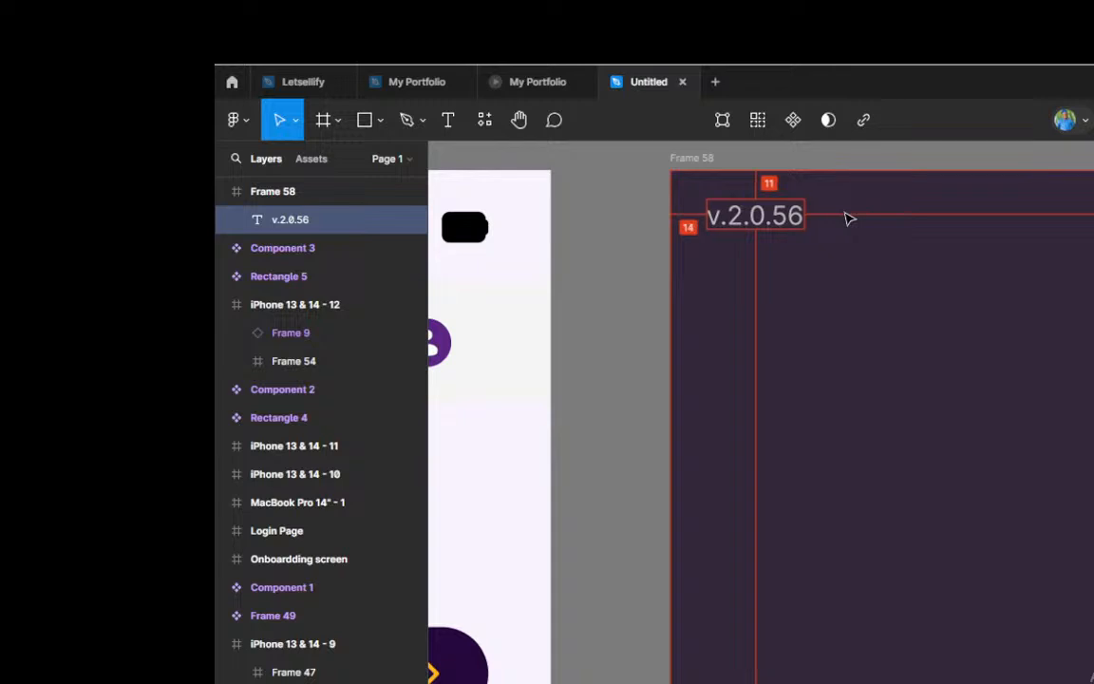
pyautogui.press('Left')
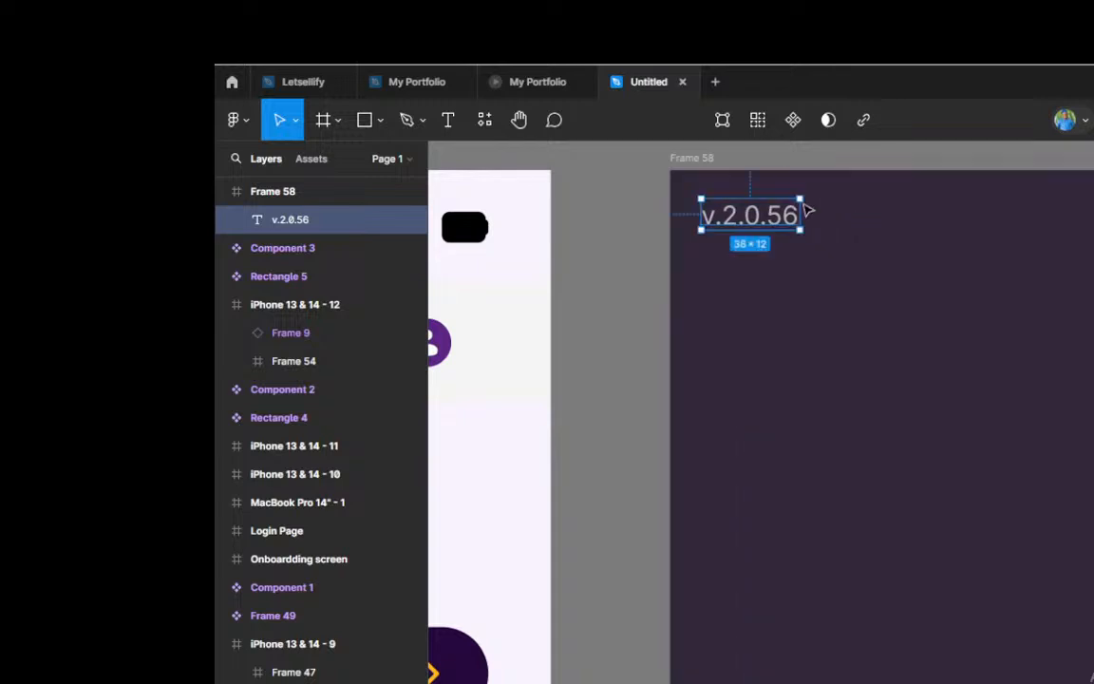
pyautogui.press('alt')
pyautogui.press('Down')
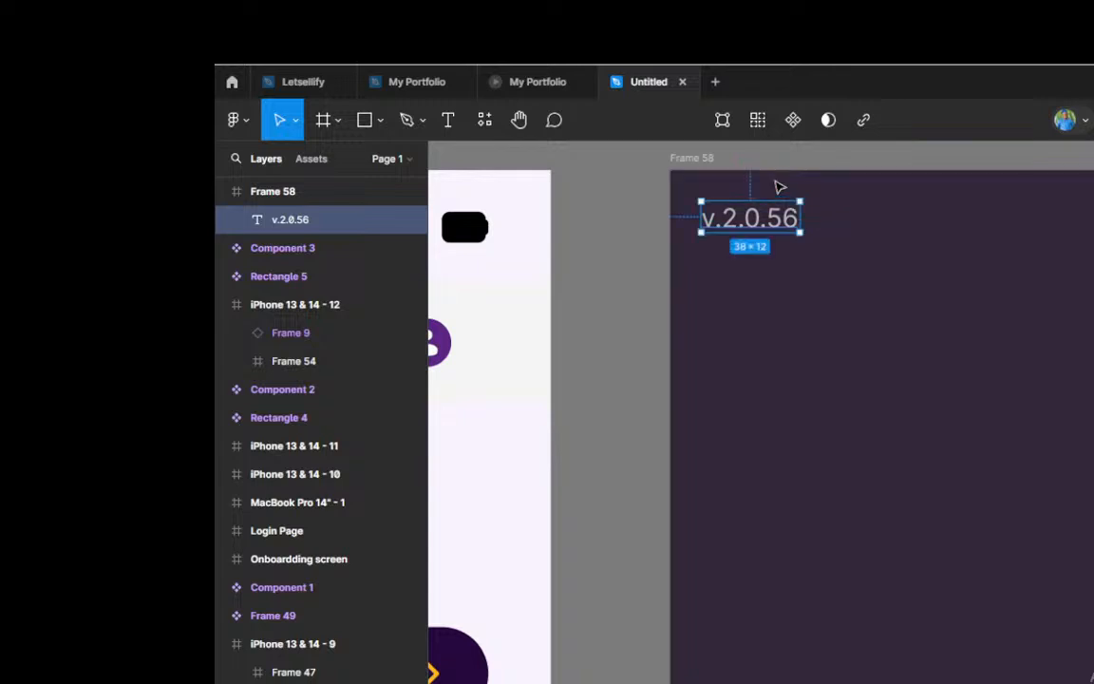
pyautogui.press('Up')
pyautogui.press('Up')
pyautogui.press('Up')
pyautogui.press('Up')
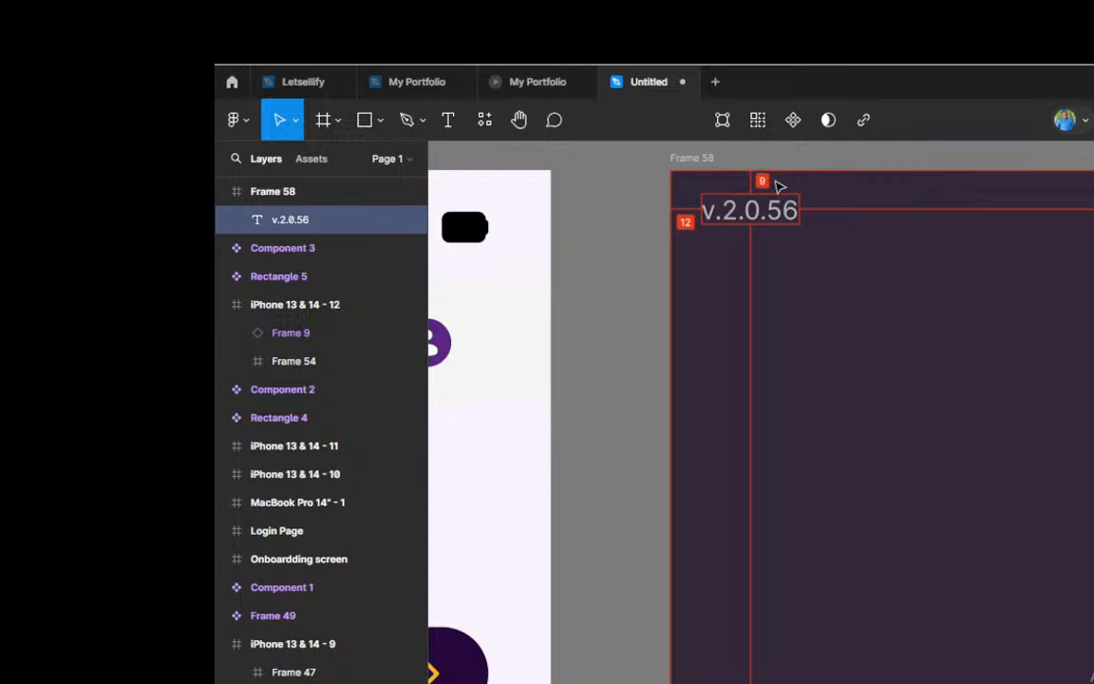
pyautogui.press('Up')
pyautogui.press('Up')
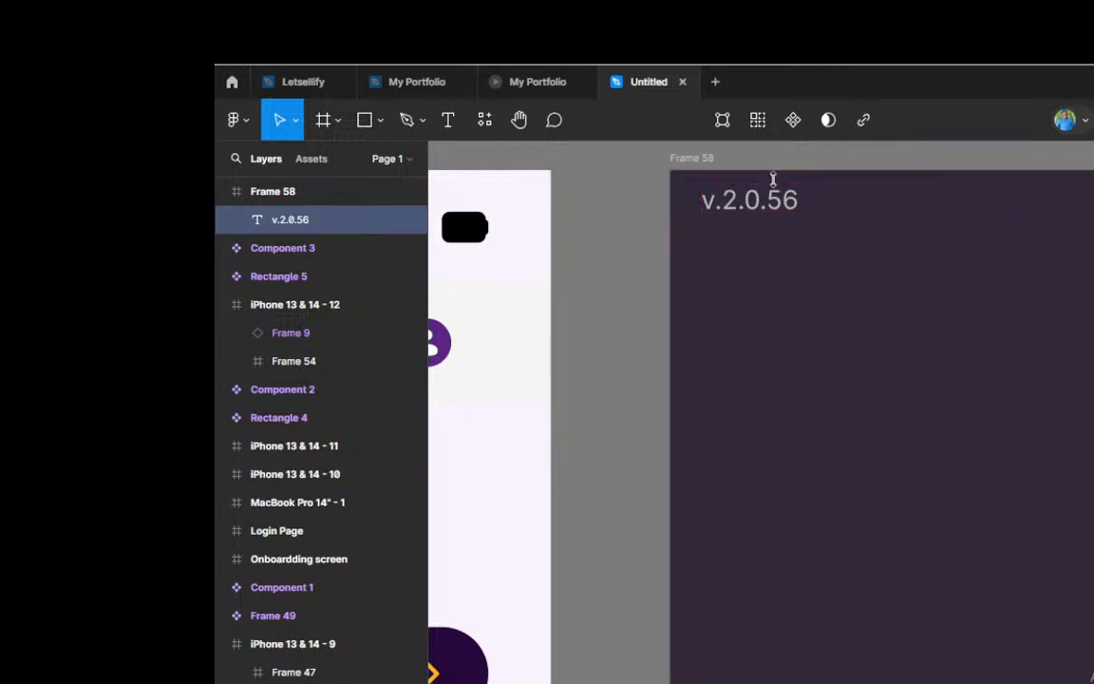
# Step: Launch the Iconify plugin from the recently used plugins
pyautogui.scroll(-4, 702, 249)
pyautogui.scroll(5, 794, 258)
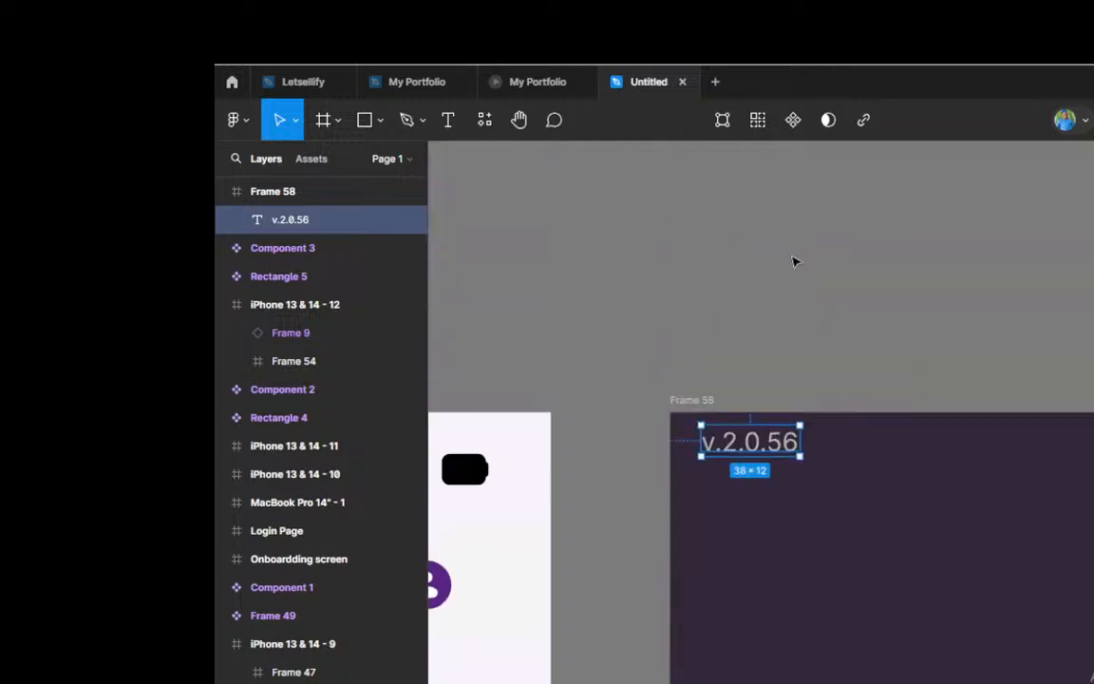
pyautogui.keyDown('ctrl'); pyautogui.scroll(-3, 636, 335); pyautogui.keyUp('ctrl')
pyautogui.keyDown('ctrl'); pyautogui.scroll(1, 1023, 421); pyautogui.keyUp('ctrl')
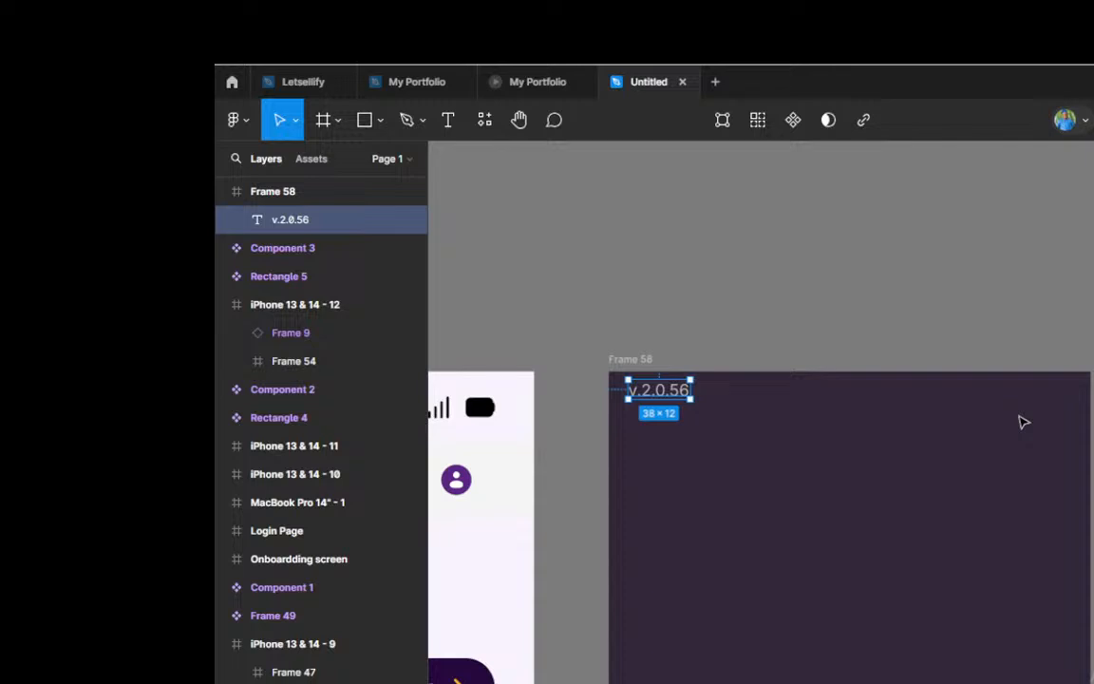
pyautogui.click(481, 122)
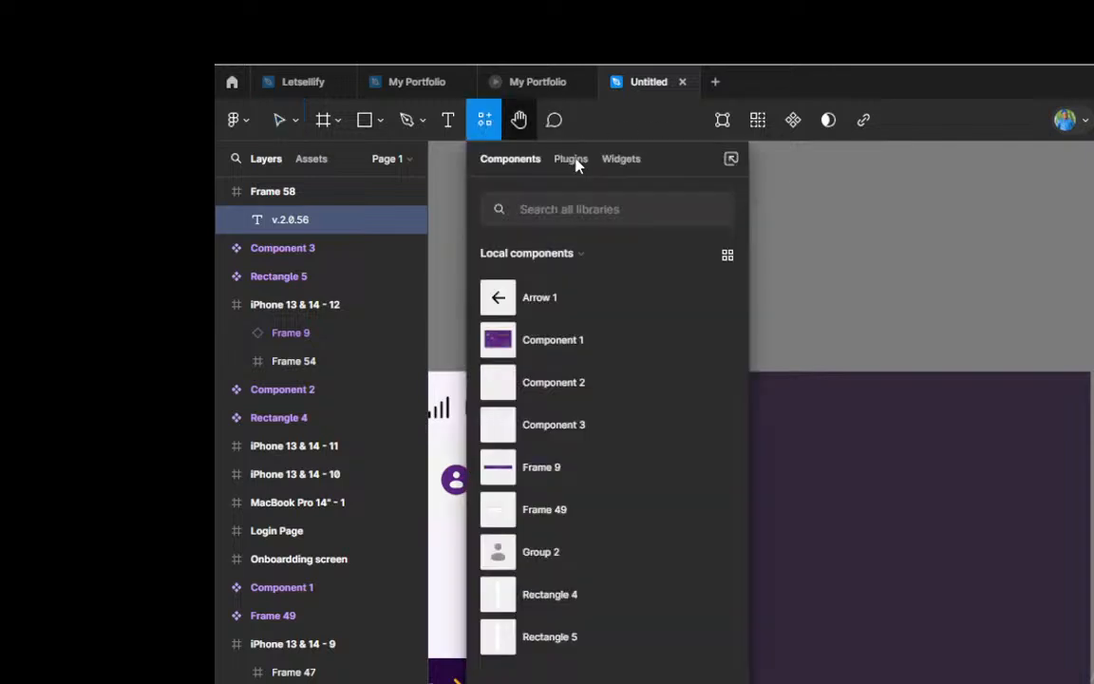
pyautogui.click(573, 161)
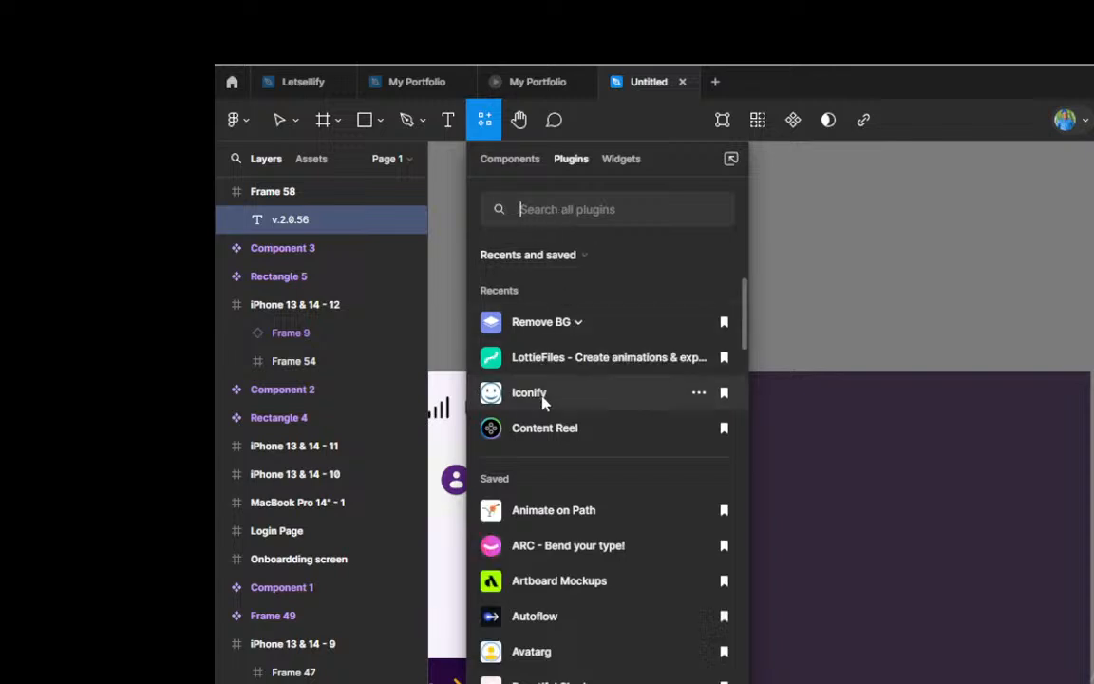
pyautogui.press('Escape')
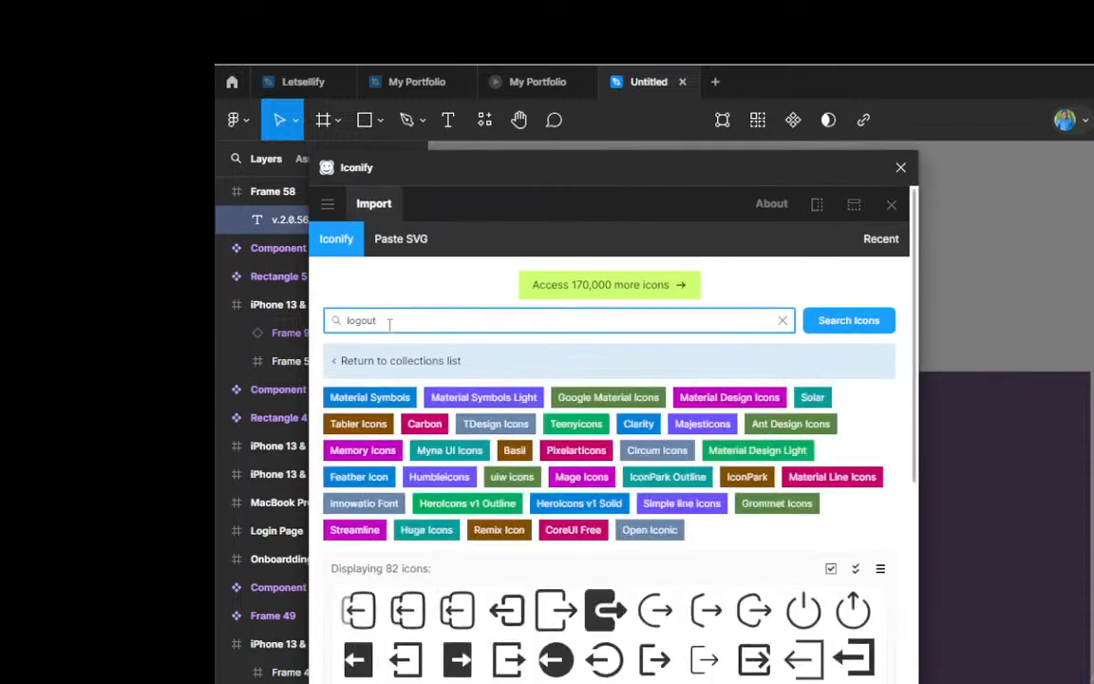
# Step: Search Iconify for "notification" and place the solid Clarity bell icon on the canvas above Frame 58
pyautogui.press('BackSpace')
pyautogui.press('BackSpace')
pyautogui.press('BackSpace')
pyautogui.press('BackSpace')
pyautogui.press('BackSpace')
pyautogui.press('BackSpace')
pyautogui.write('notification')
pyautogui.click(848, 321)
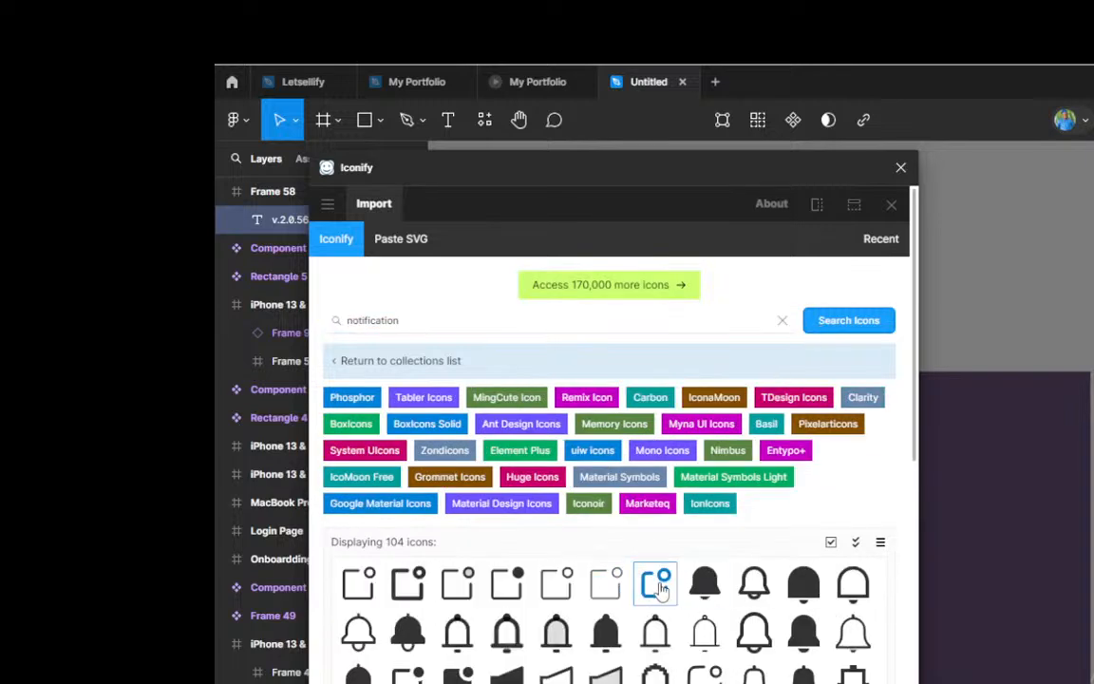
pyautogui.scroll(-2, 662, 589)
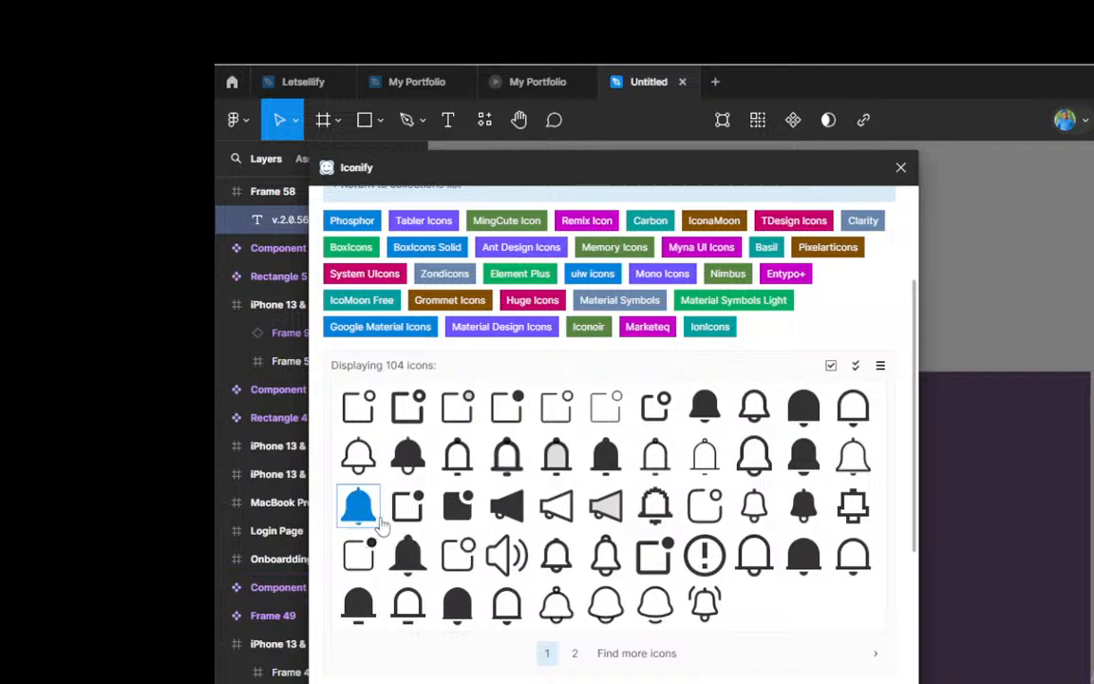
pyautogui.moveTo(356, 519); pyautogui.dragTo(990, 279)
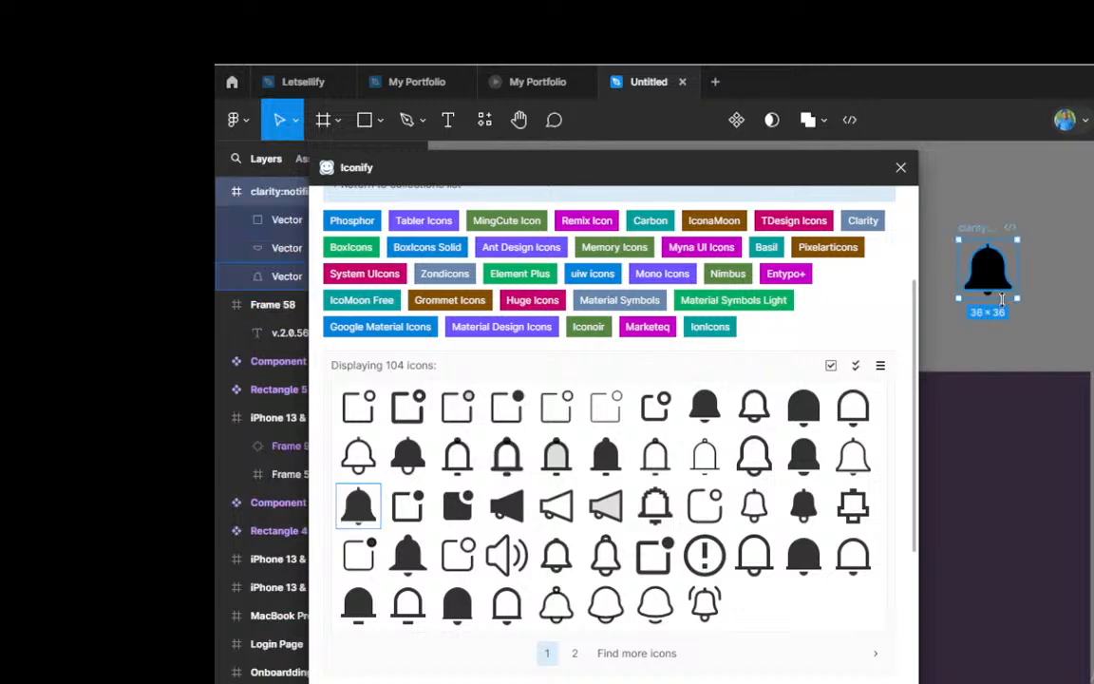
# Step: Search Iconify for "setting" and place the solid uiw:setting gear icon on the canvas beside the bell
pyautogui.scroll(3, 562, 342)
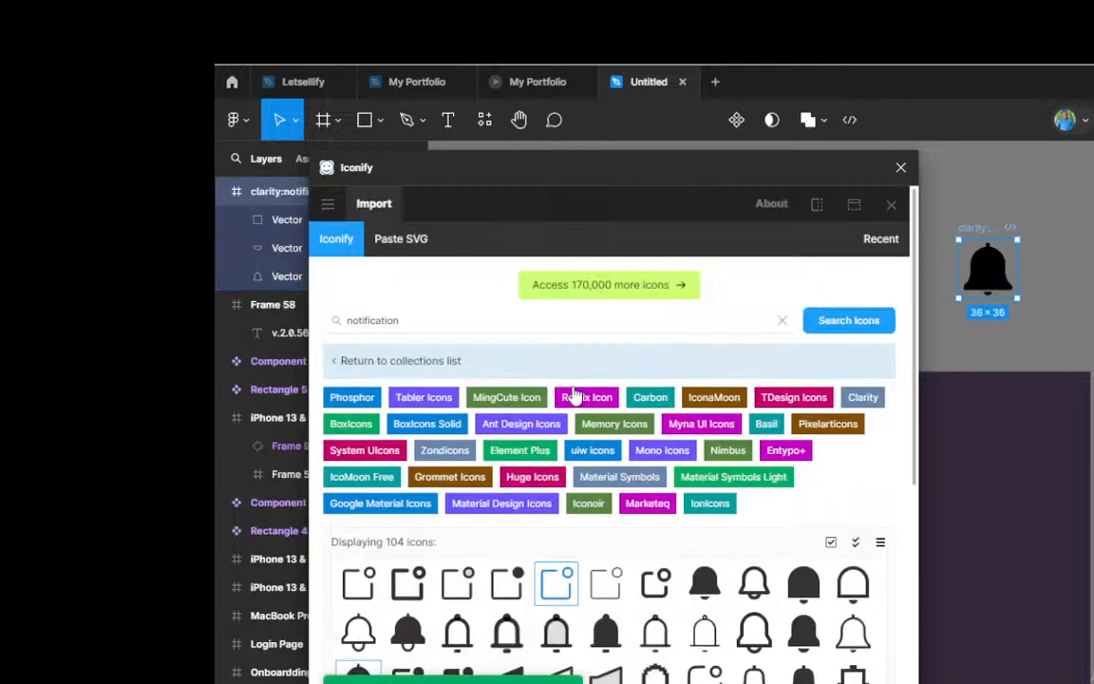
pyautogui.click(415, 320)
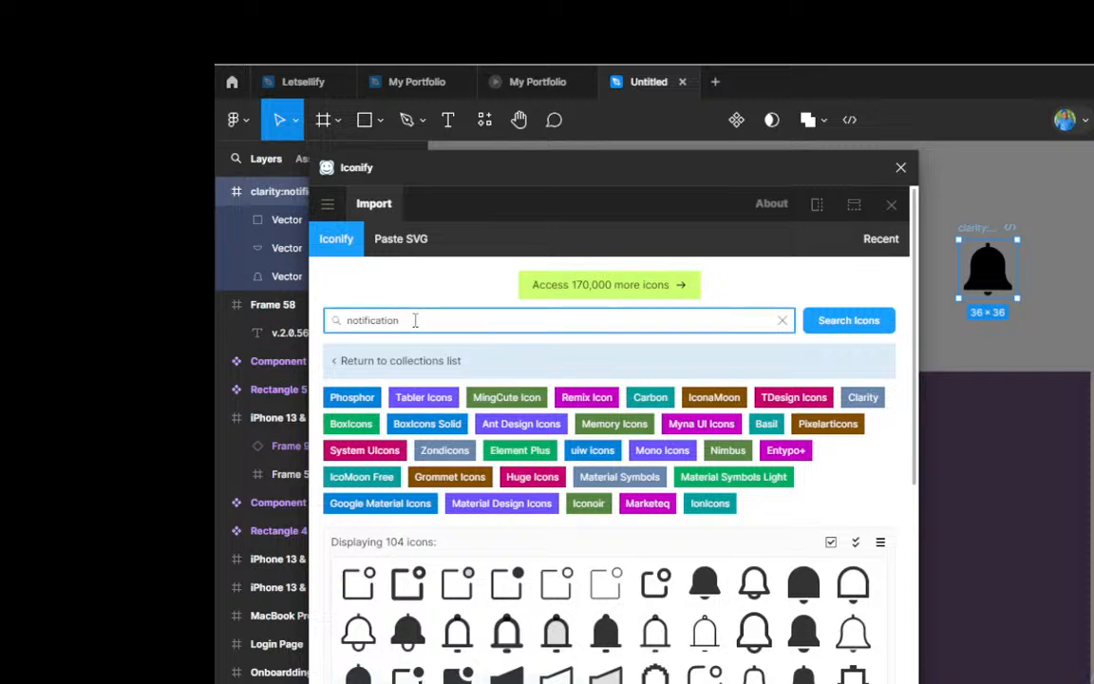
pyautogui.press('BackSpace')
pyautogui.press('BackSpace')
pyautogui.press('BackSpace')
pyautogui.press('BackSpace')
pyautogui.press('BackSpace')
pyautogui.press('BackSpace')
pyautogui.press('BackSpace')
pyautogui.press('BackSpace')
pyautogui.press('BackSpace')
pyautogui.press('BackSpace')
pyautogui.press('BackSpace')
pyautogui.press('BackSpace')
pyautogui.write('se')
pyautogui.write('g')
pyautogui.click(857, 323)
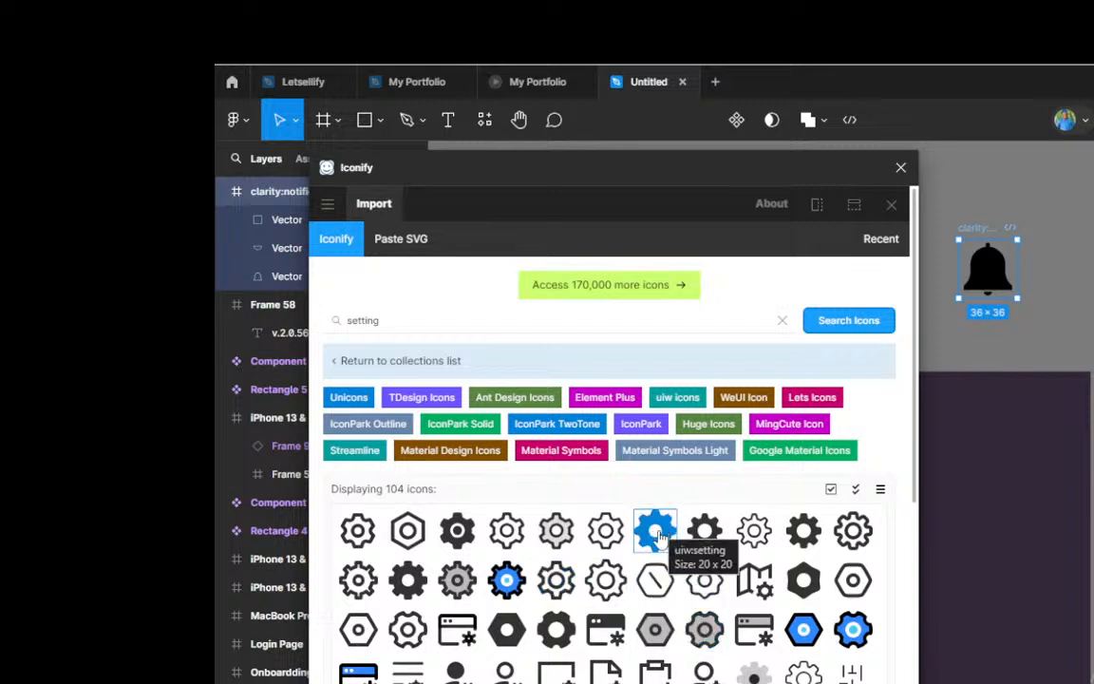
pyautogui.moveTo(661, 538); pyautogui.dragTo(1092, 293)
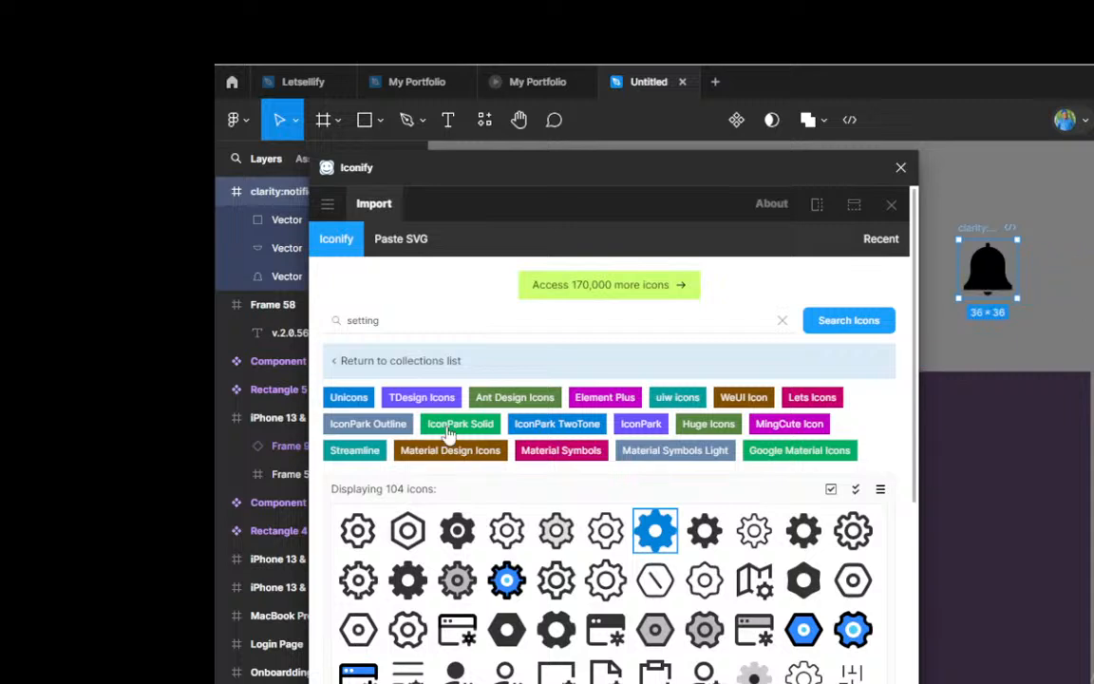
# Step: Search Iconify for "chevron down"
pyautogui.click(385, 320)
pyautogui.press('BackSpace')
pyautogui.press('BackSpace')
pyautogui.press('BackSpace')
pyautogui.press('BackSpace')
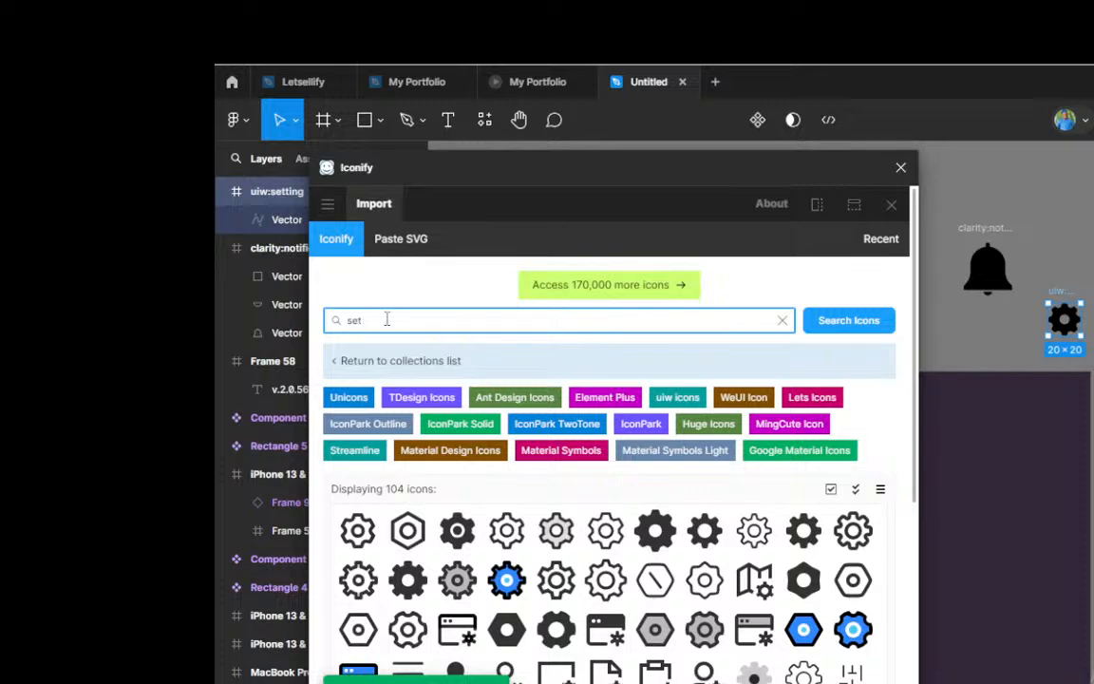
pyautogui.press('BackSpace')
pyautogui.press('BackSpace')
pyautogui.press('BackSpace')
pyautogui.write('che')
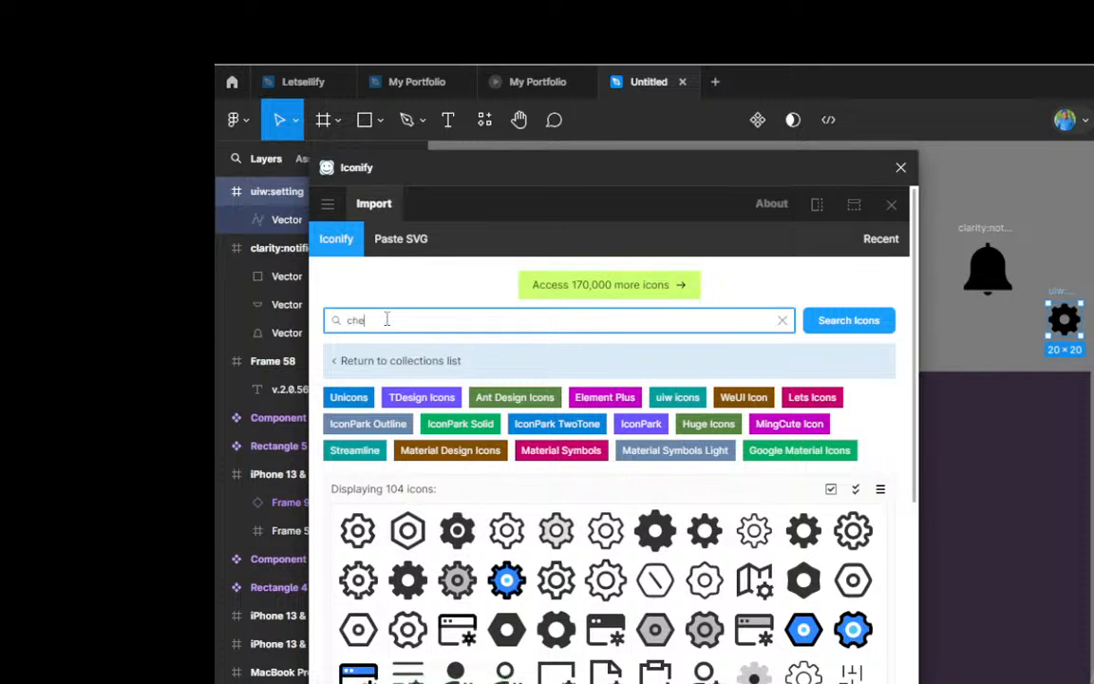
pyautogui.write('vron down')
pyautogui.click(837, 328)
# Step: Place the ion:chevron-down-outline icon on the canvas near the bell and gear, and close Iconify
pyautogui.scroll(-2, 714, 617)
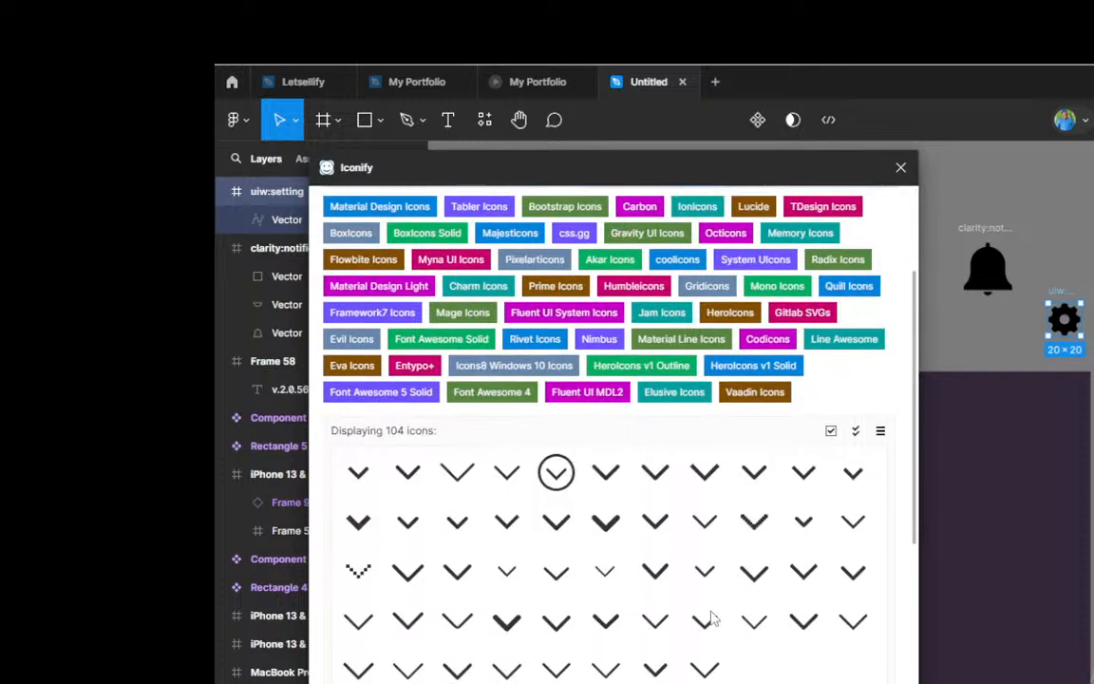
pyautogui.scroll(-1, 714, 617)
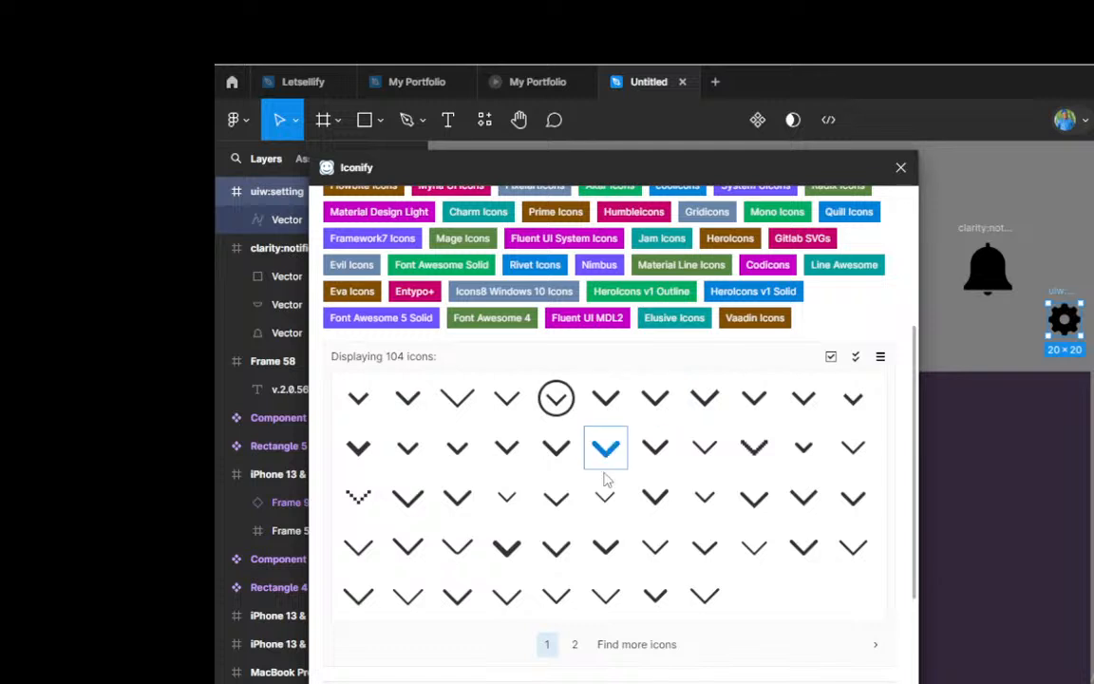
pyautogui.moveTo(665, 410); pyautogui.dragTo(1083, 218)
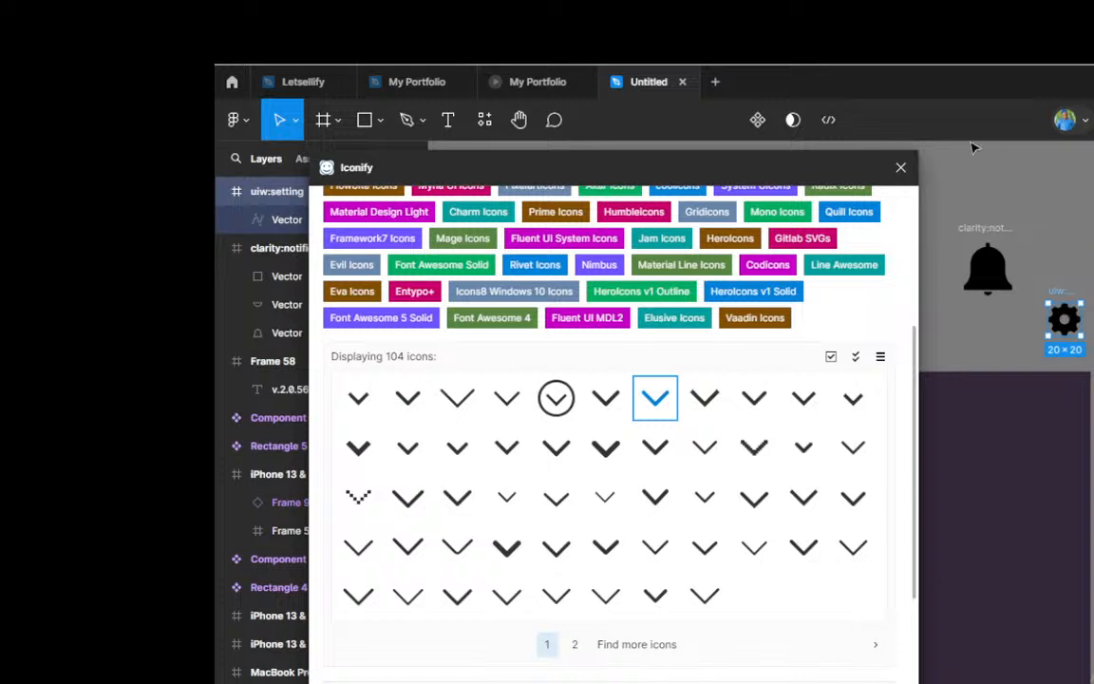
pyautogui.click(901, 169)
# Step: Scale the chevron icon proportionally down to 42 × 42 and position it beside the gear icon, just outside Frame 58's upper corner
pyautogui.scroll(-2, 643, 308)
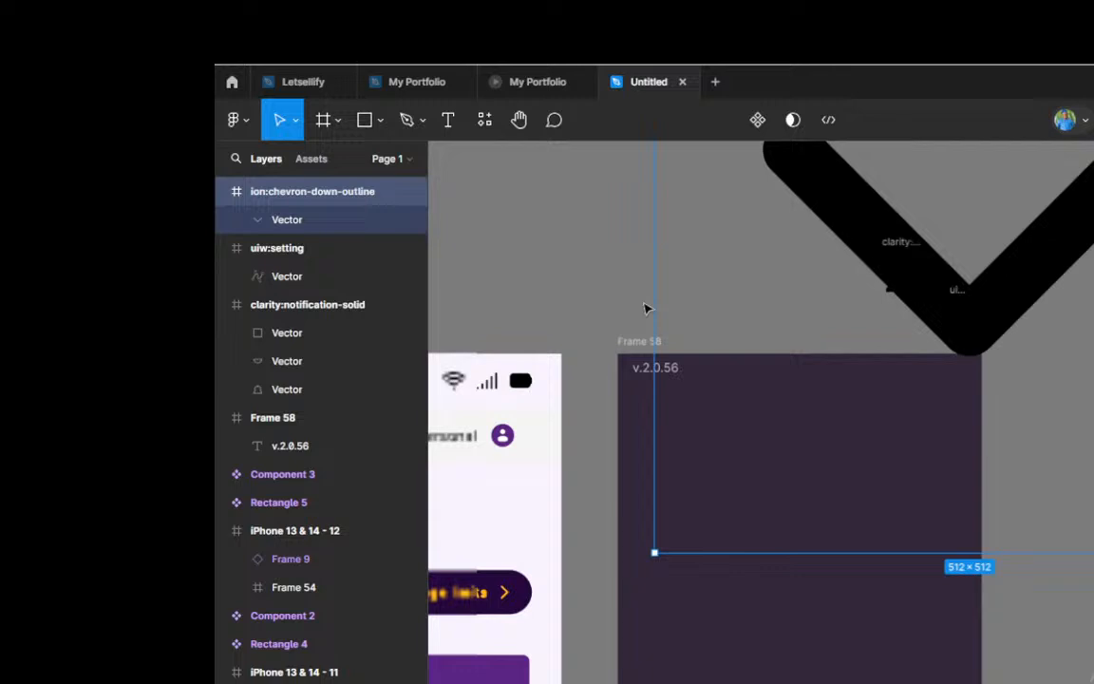
pyautogui.scroll(-2, 644, 308)
pyautogui.scroll(-2, 689, 294)
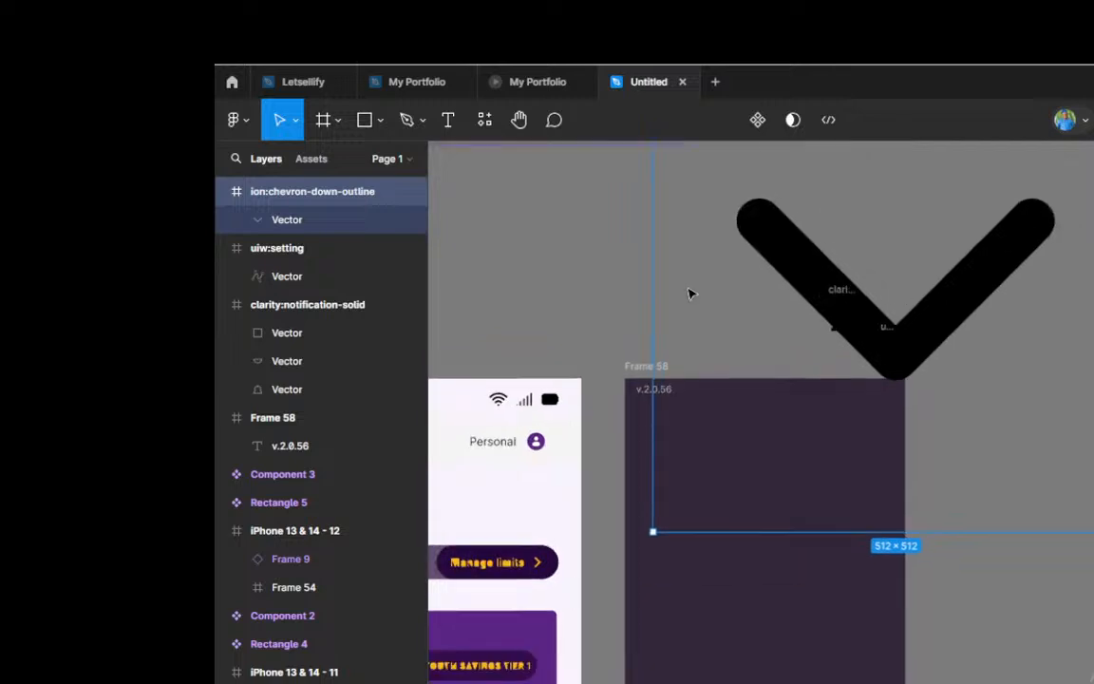
pyautogui.scroll(-2, 690, 293)
pyautogui.scroll(3, 817, 294)
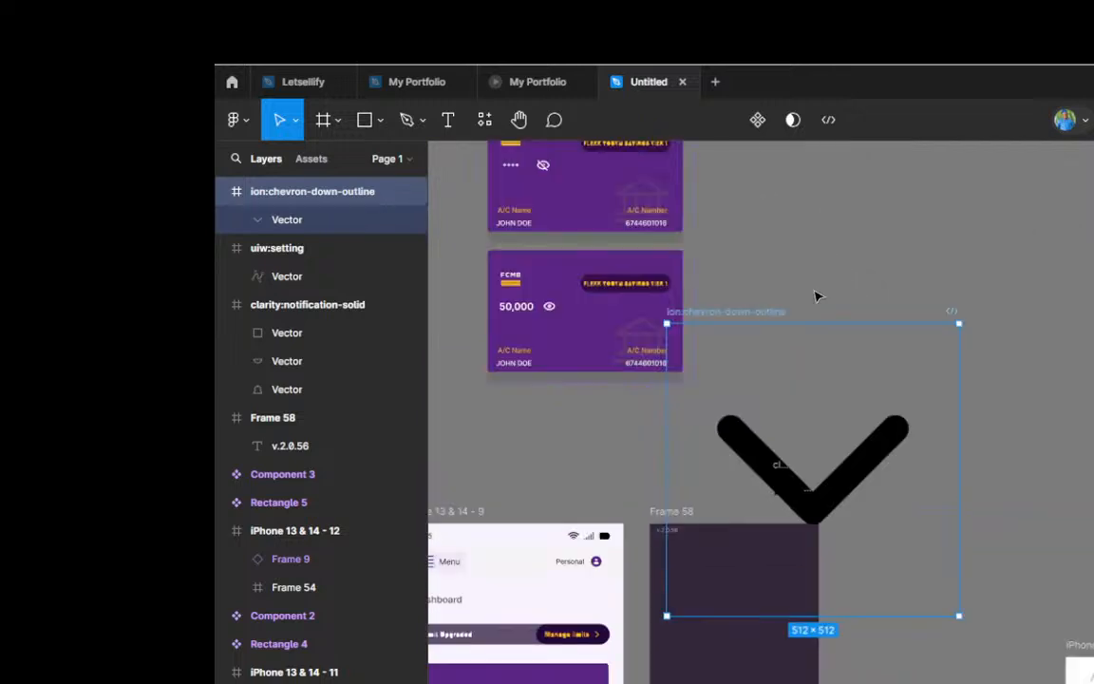
pyautogui.press('k')
pyautogui.moveTo(834, 348); pyautogui.dragTo(872, 513)
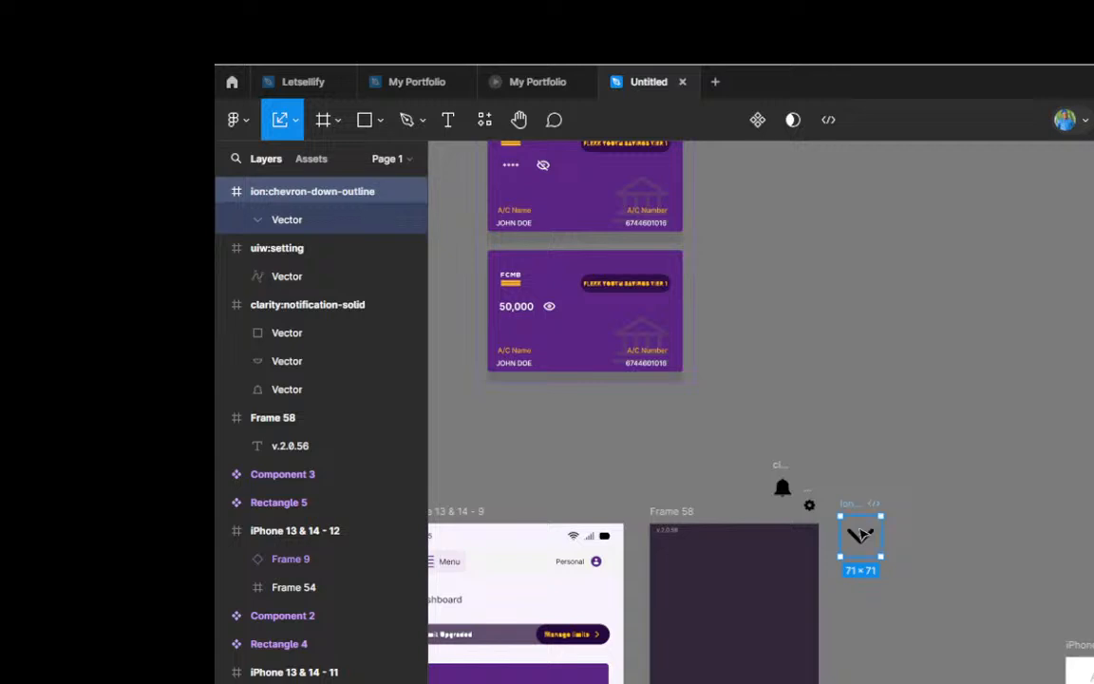
pyautogui.scroll(5, 862, 535)
pyautogui.moveTo(869, 563); pyautogui.dragTo(860, 496)
pyautogui.scroll(2, 860, 494)
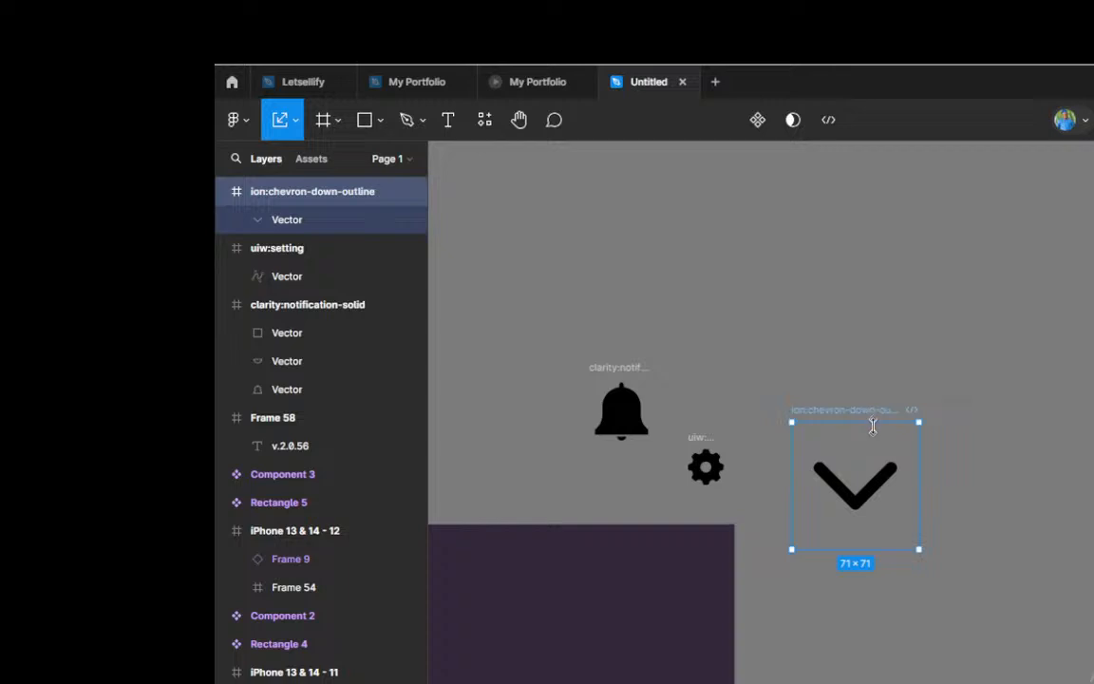
pyautogui.moveTo(872, 423); pyautogui.dragTo(850, 474)
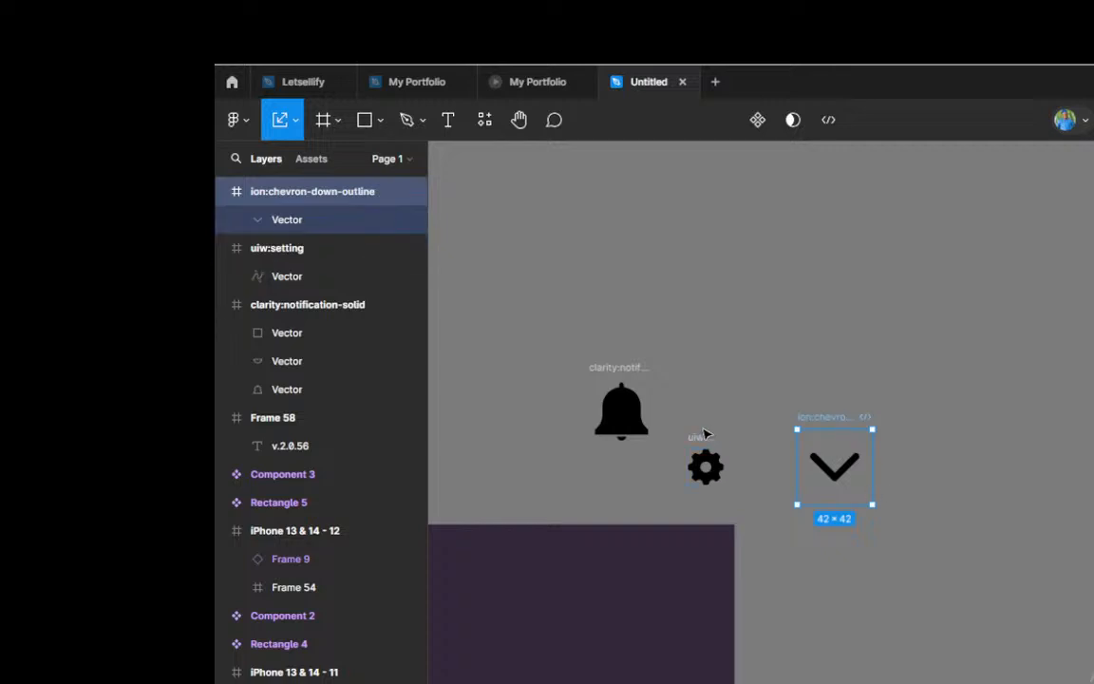
pyautogui.scroll(-5, 709, 444)
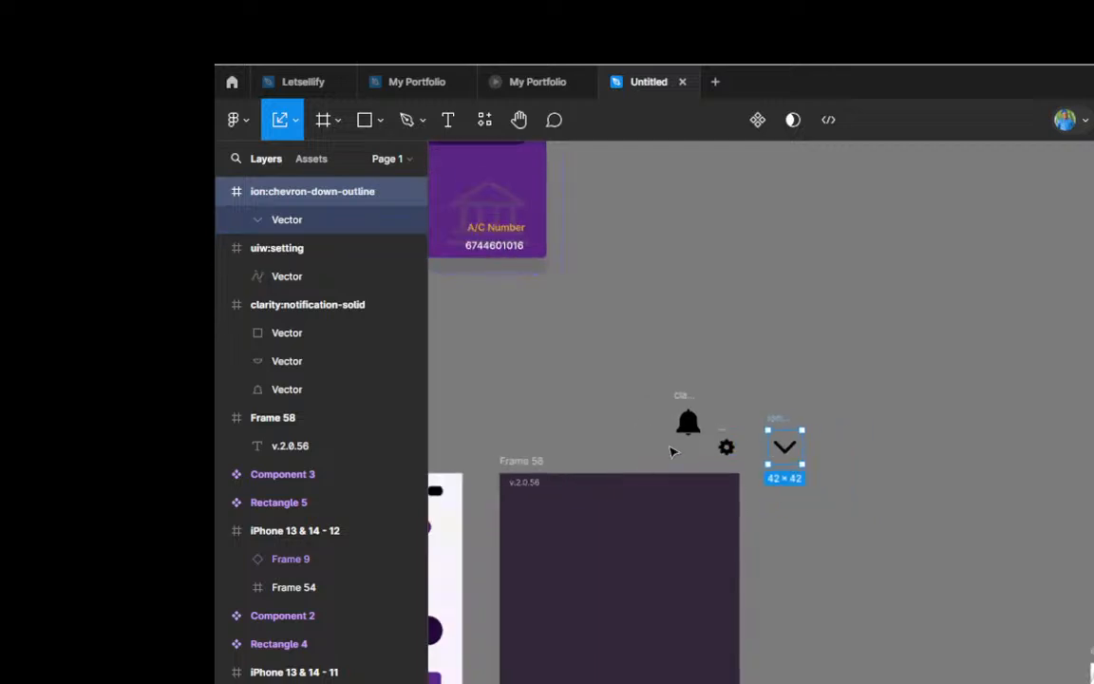
pyautogui.scroll(4, 672, 450)
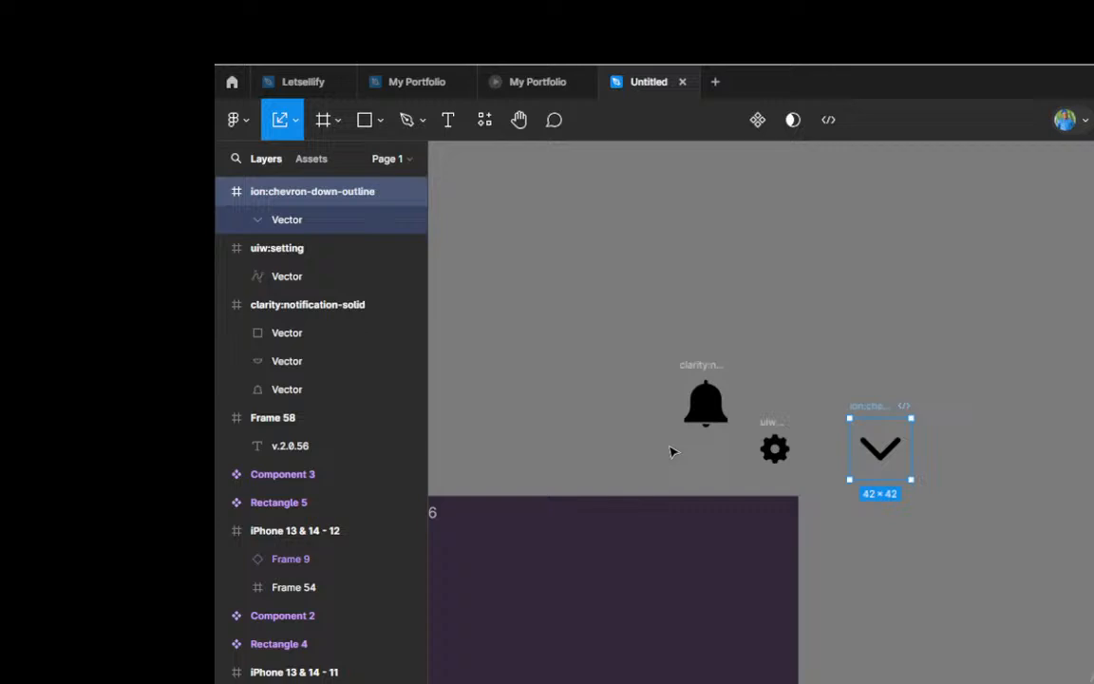
pyautogui.scroll(-2, 775, 445)
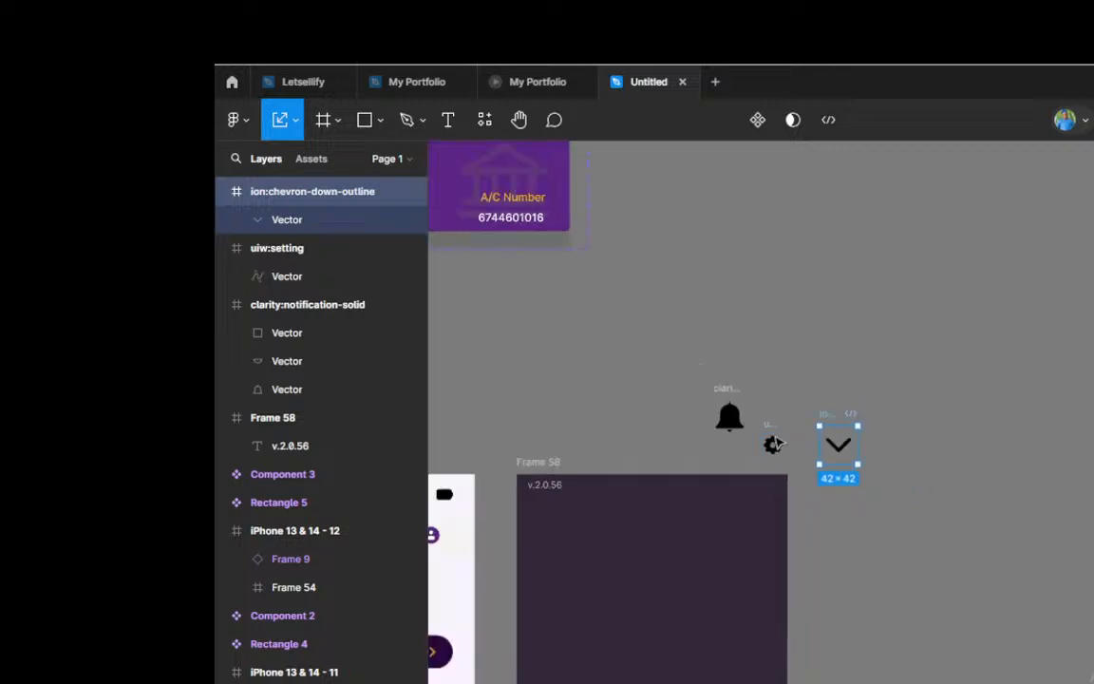
pyautogui.scroll(-2, 775, 445)
pyautogui.scroll(-3, 777, 440)
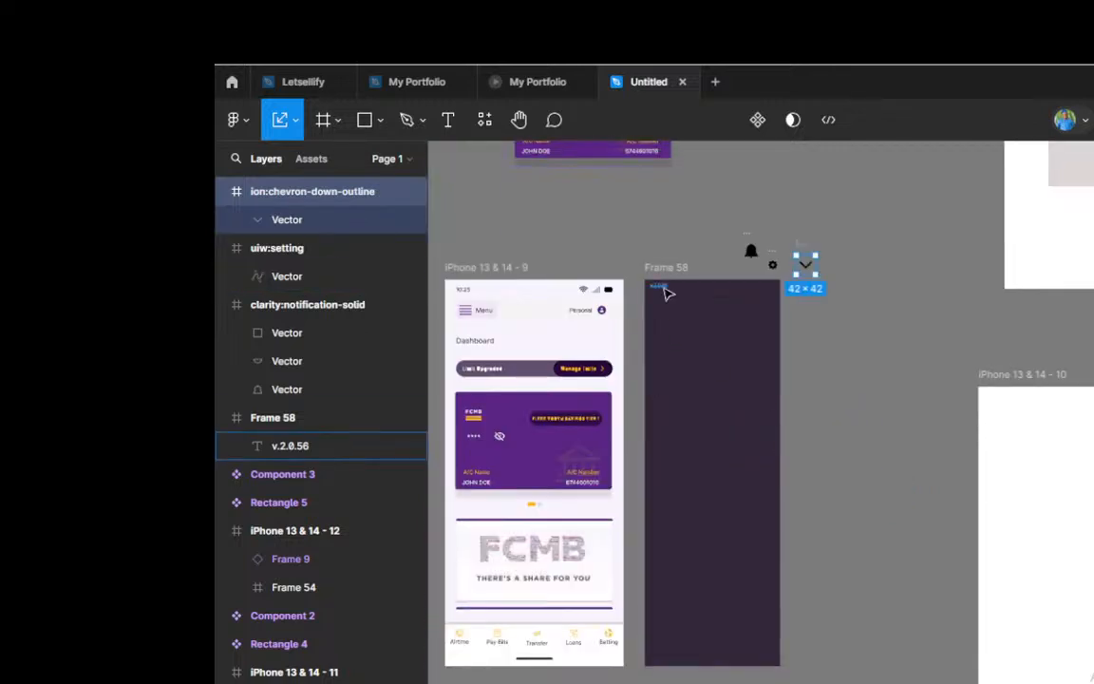
pyautogui.scroll(2, 668, 293)
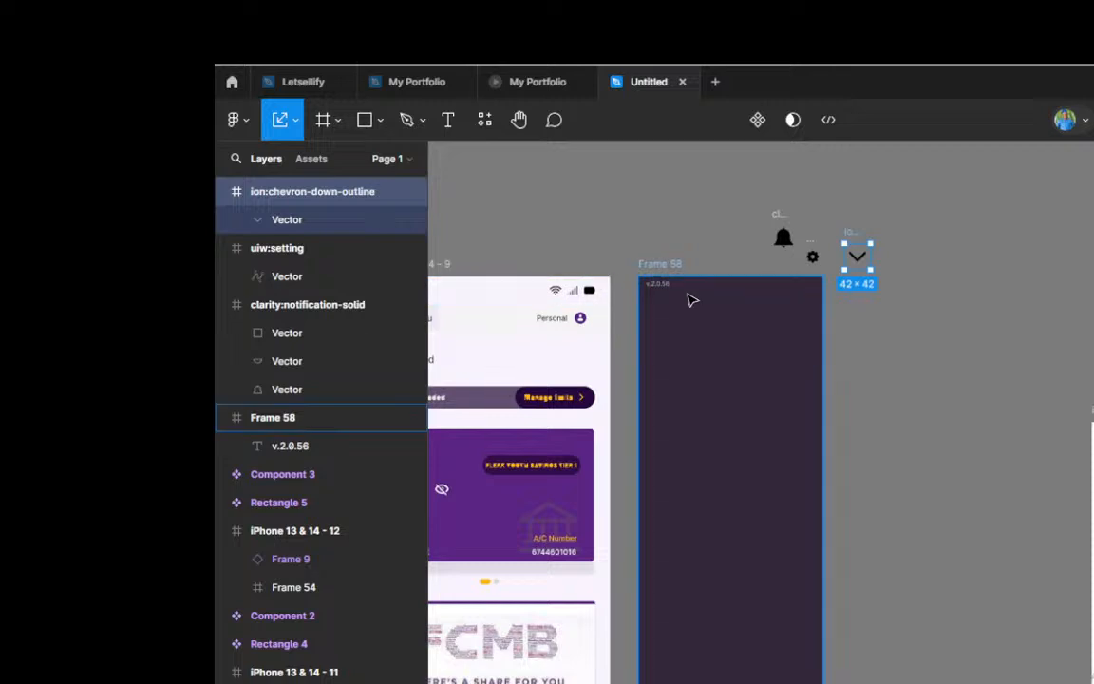
pyautogui.scroll(-2, 691, 300)
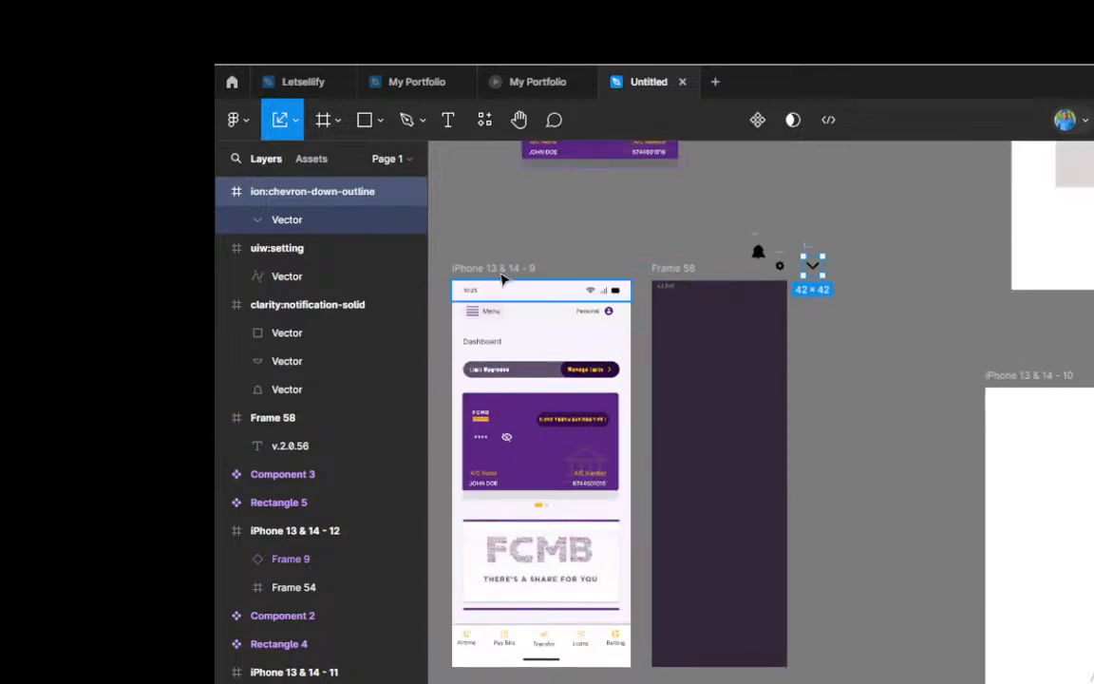
pyautogui.click(689, 286)
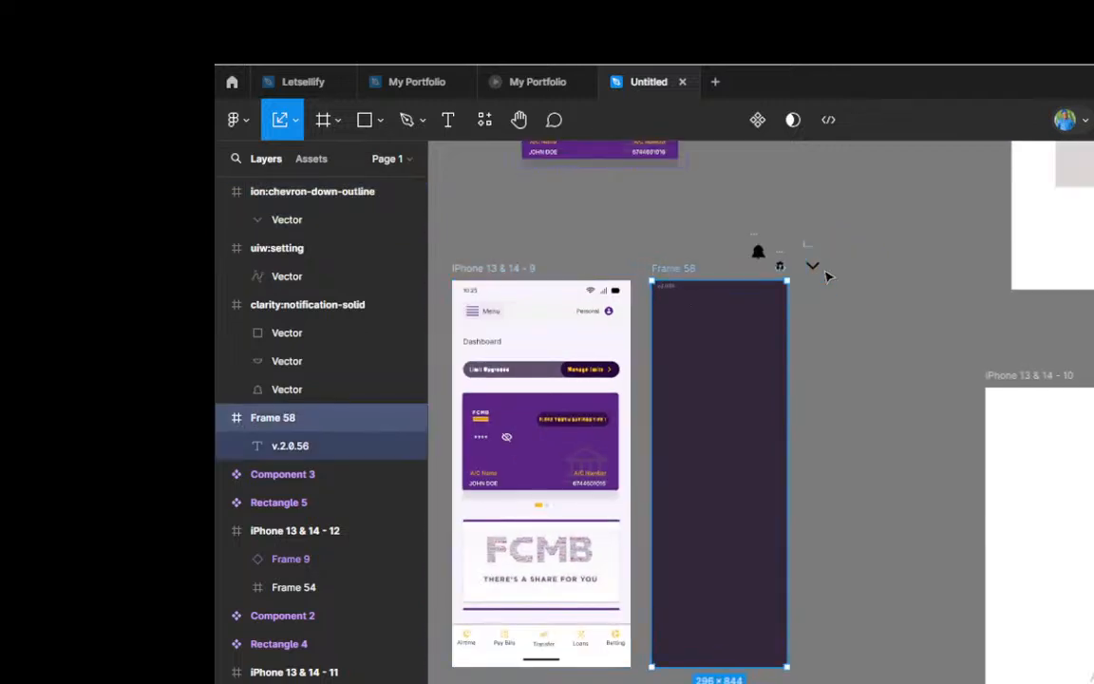
# Step: Group the three vector layers inside the clarity:notification-solid bell icon
pyautogui.press('v')
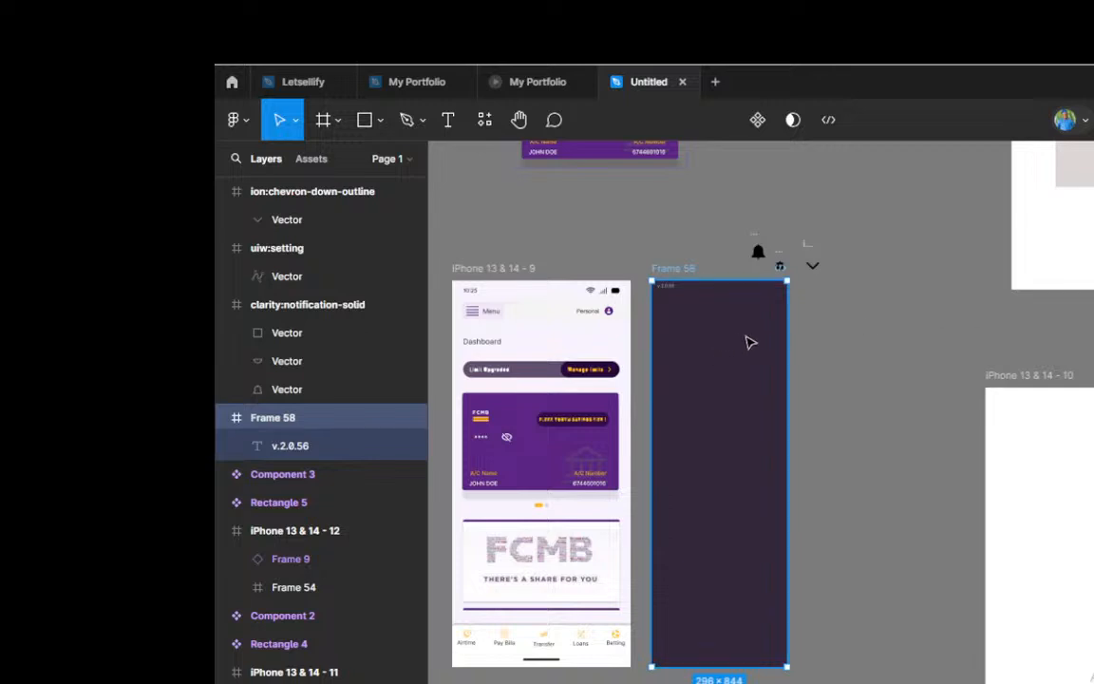
pyautogui.scroll(3, 746, 342)
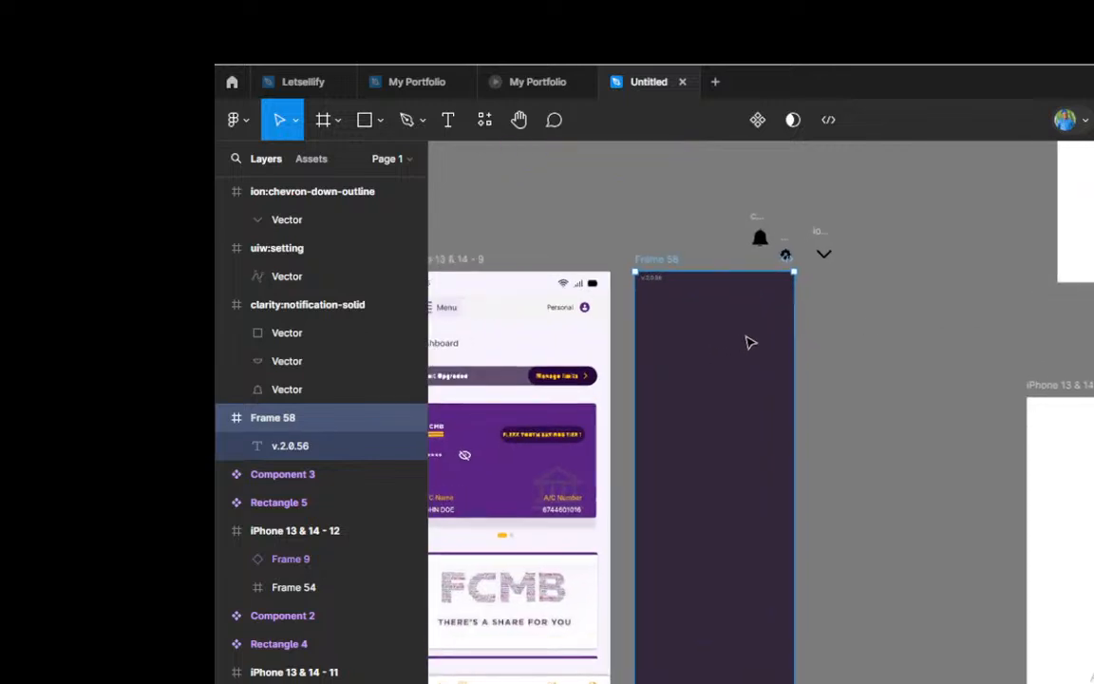
pyautogui.scroll(1, 751, 332)
pyautogui.scroll(2, 836, 248)
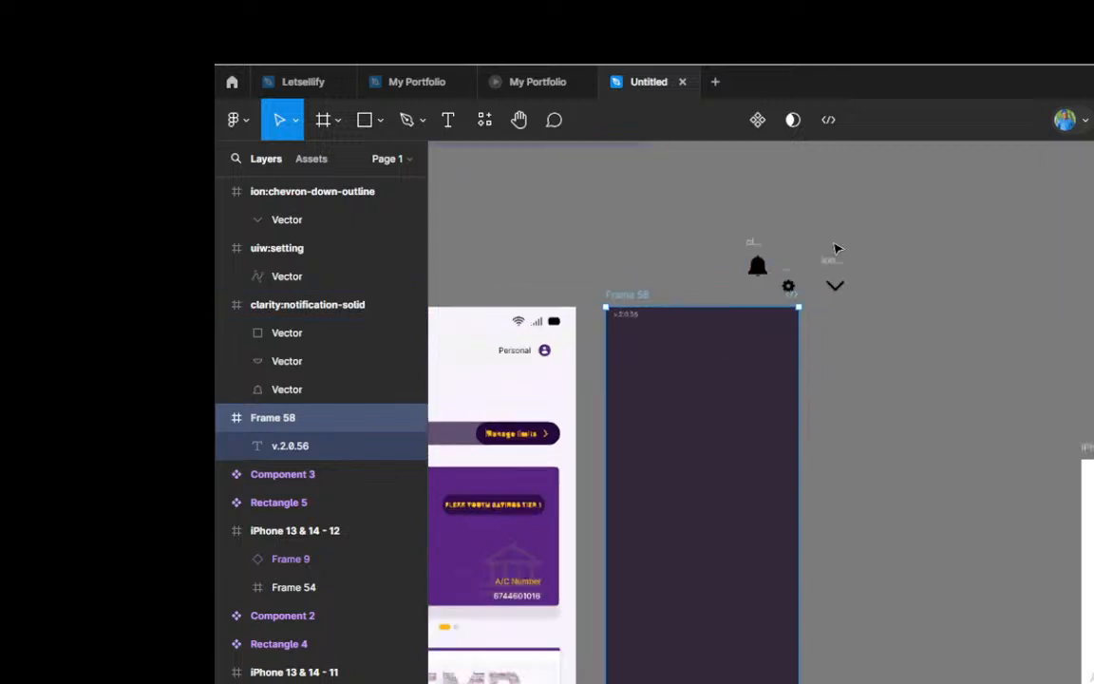
pyautogui.scroll(3, 835, 249)
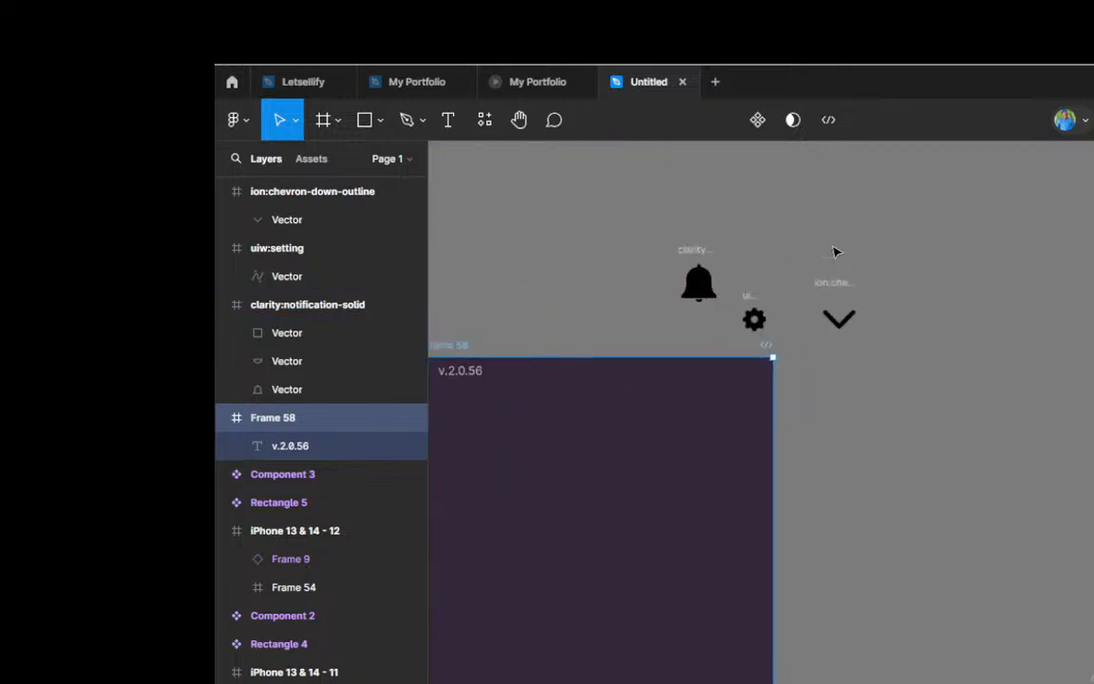
pyautogui.scroll(1, 836, 252)
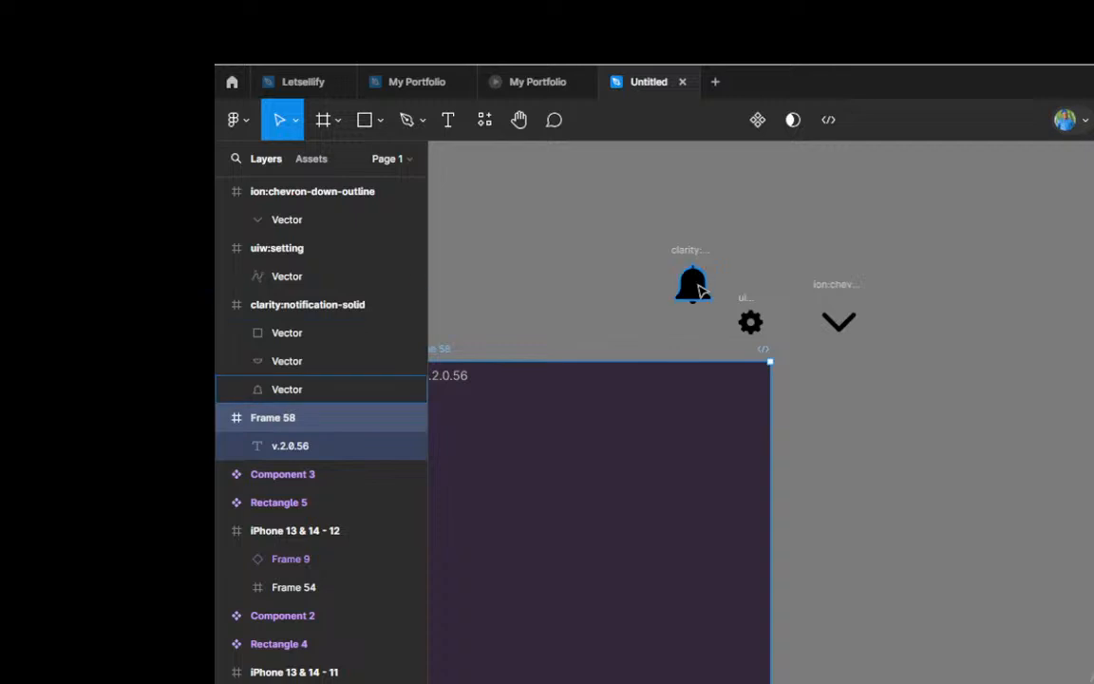
pyautogui.click(696, 286)
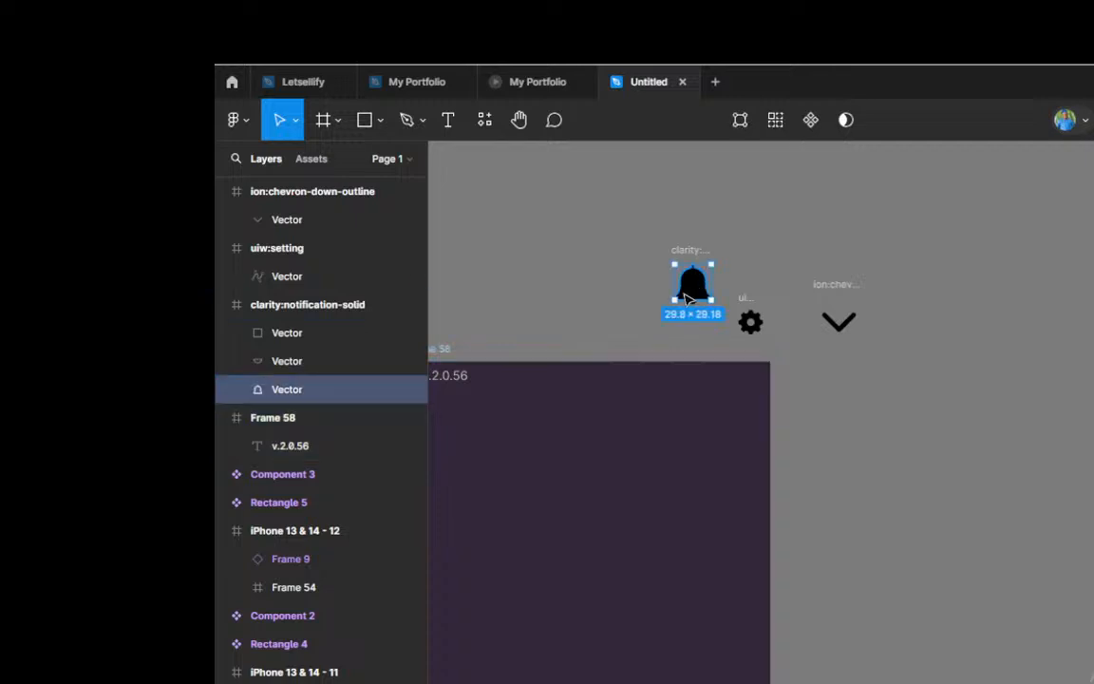
pyautogui.keyDown('shift'); pyautogui.click(336, 369); pyautogui.keyUp('shift')
pyautogui.click(332, 340)
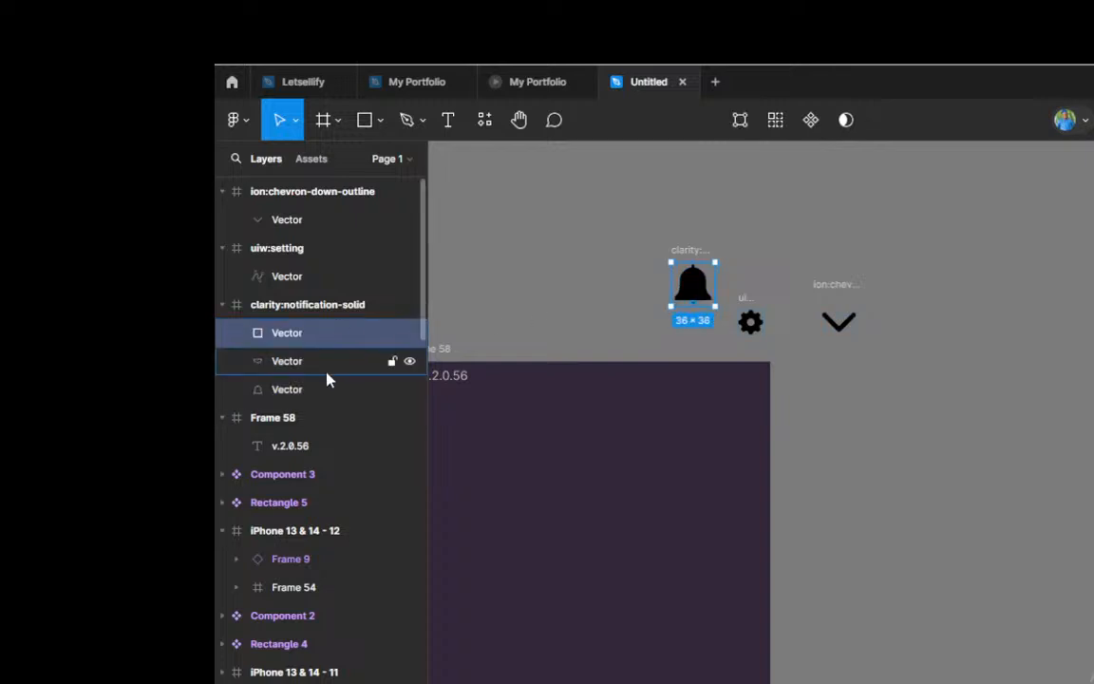
pyautogui.keyDown('shift'); pyautogui.click(326, 371); pyautogui.keyUp('shift')
pyautogui.keyDown('shift'); pyautogui.click(325, 390); pyautogui.keyUp('shift')
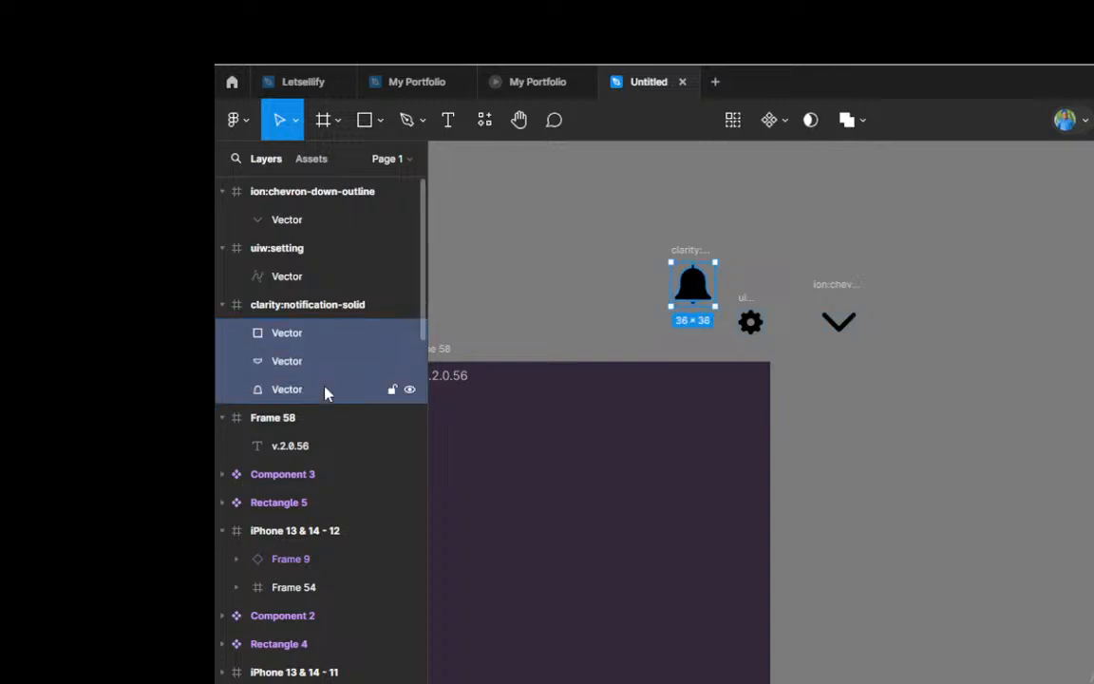
pyautogui.scroll(2, 728, 282)
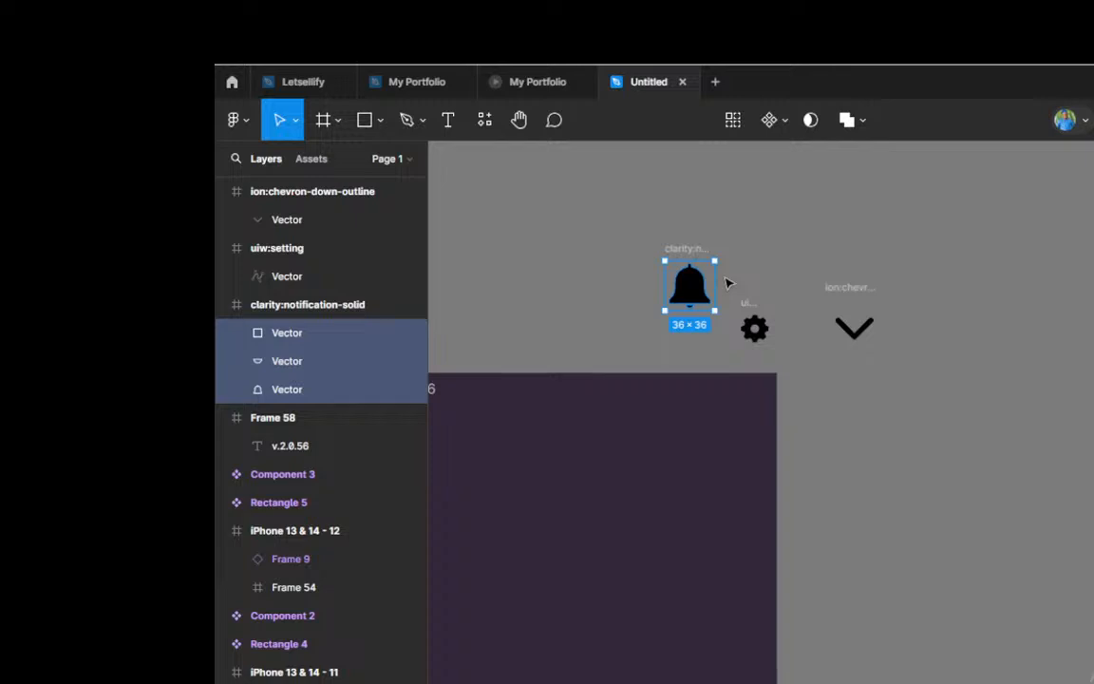
pyautogui.hotkey('ctrl', 'g')
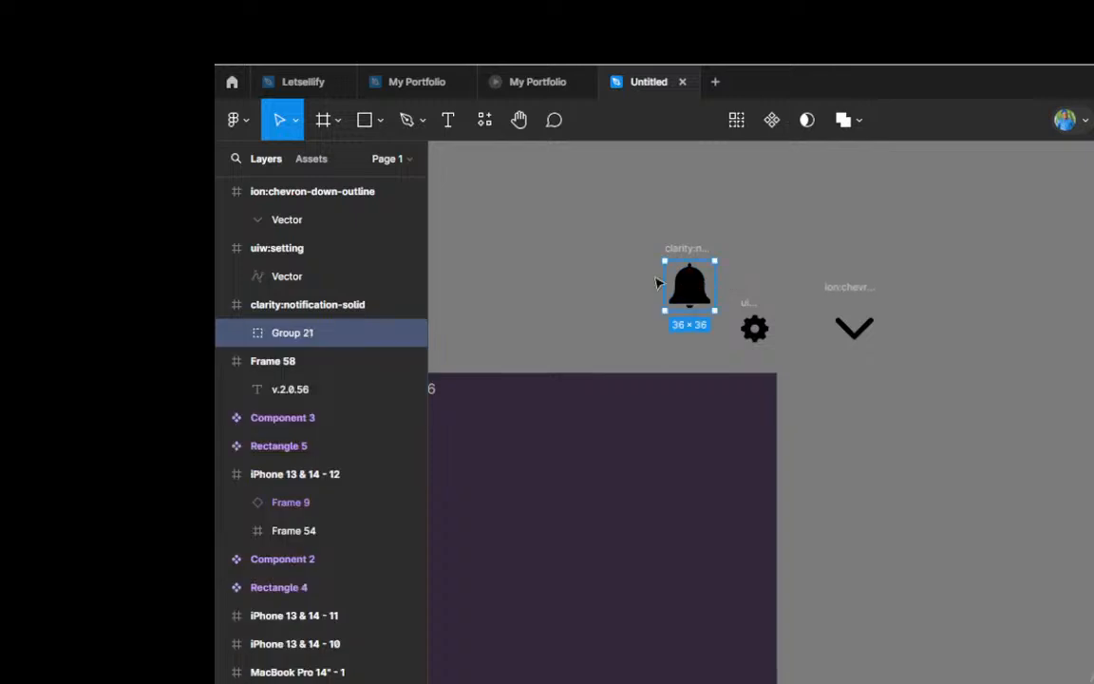
# Step: Move the grouped bell out of its clarity:notification-solid frame and delete the empty frame
pyautogui.moveTo(685, 285); pyautogui.dragTo(599, 282)
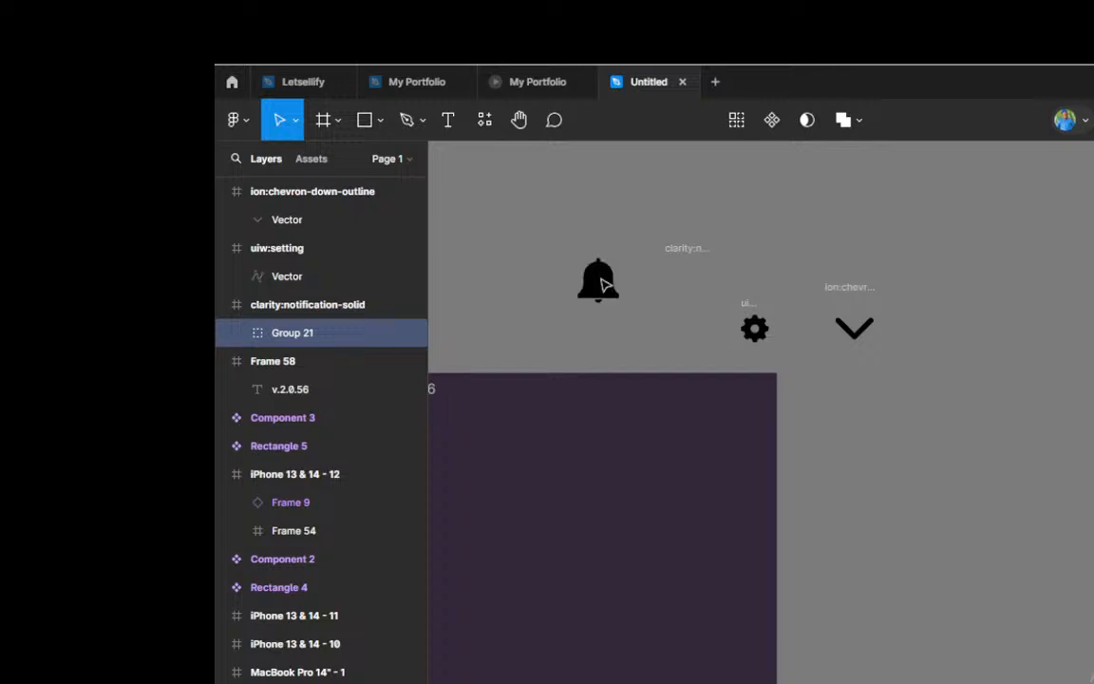
pyautogui.click(695, 279)
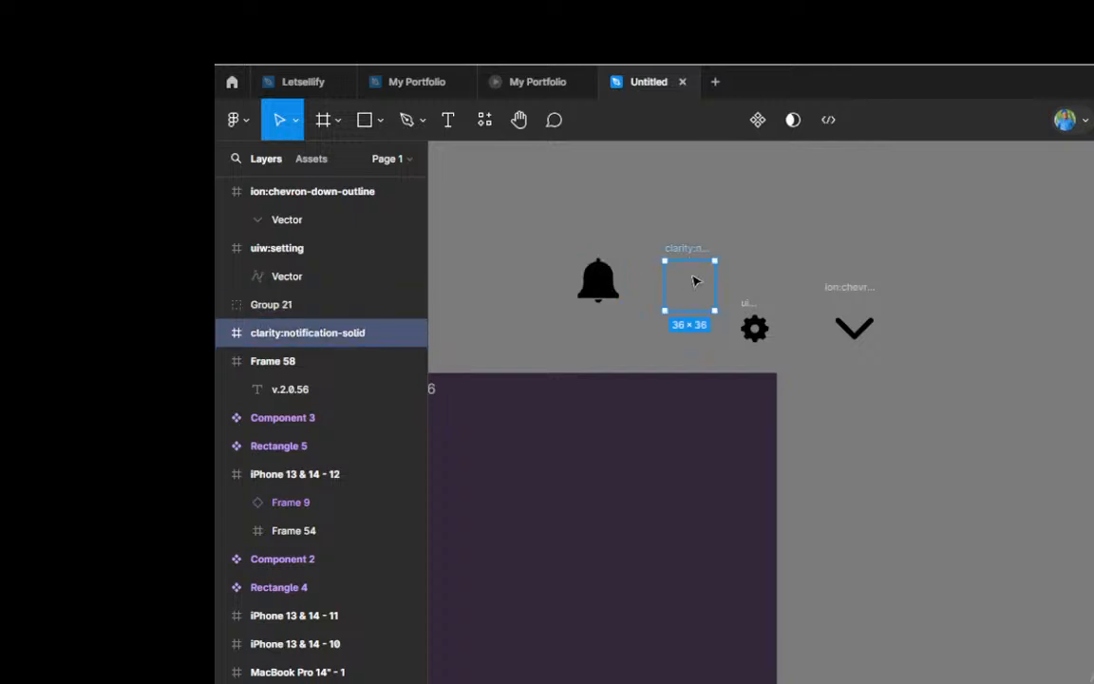
pyautogui.press('Delete')
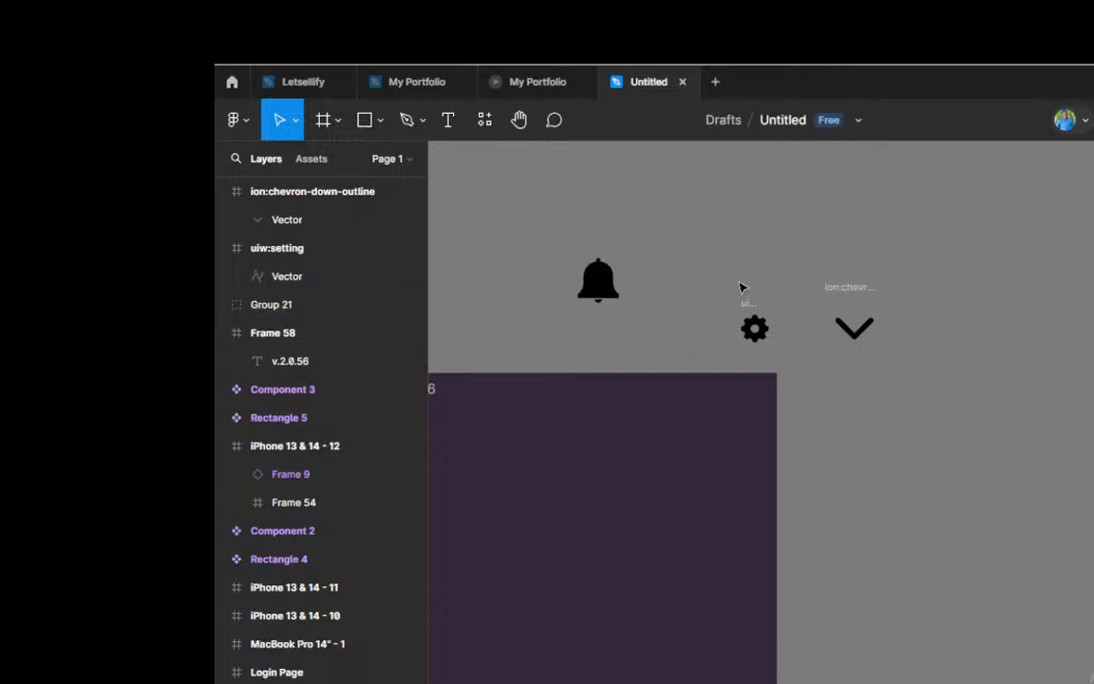
# Step: Move the gear vector out of its uiw:setting frame, up beside the bell, and delete the empty frame
pyautogui.click(760, 329)
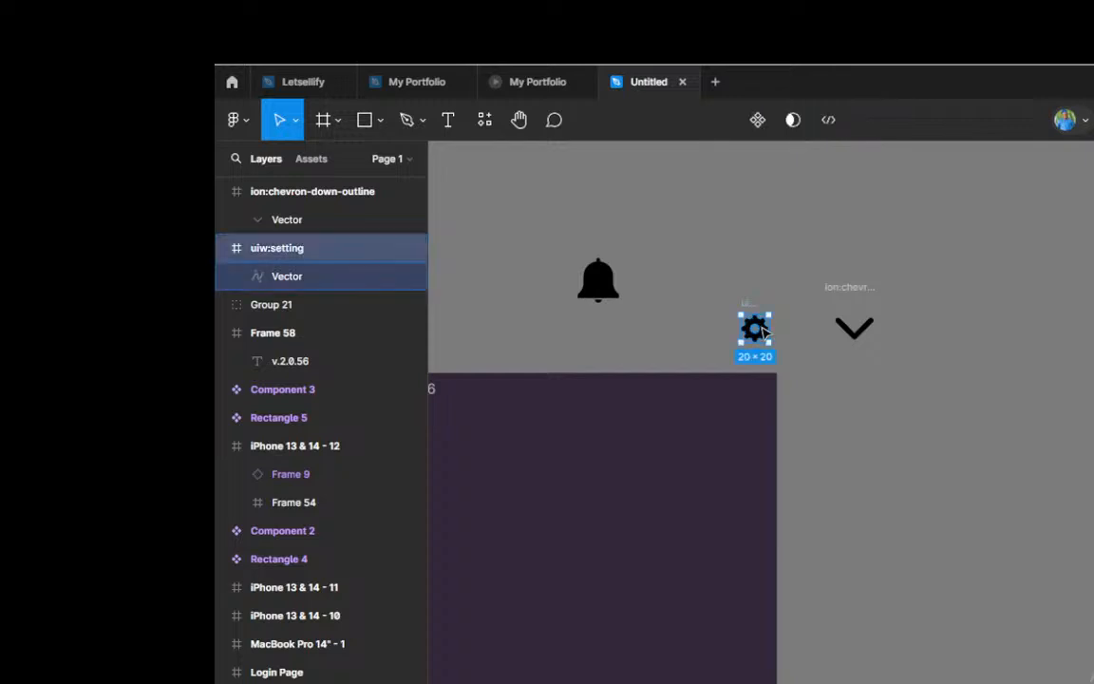
pyautogui.click(314, 276)
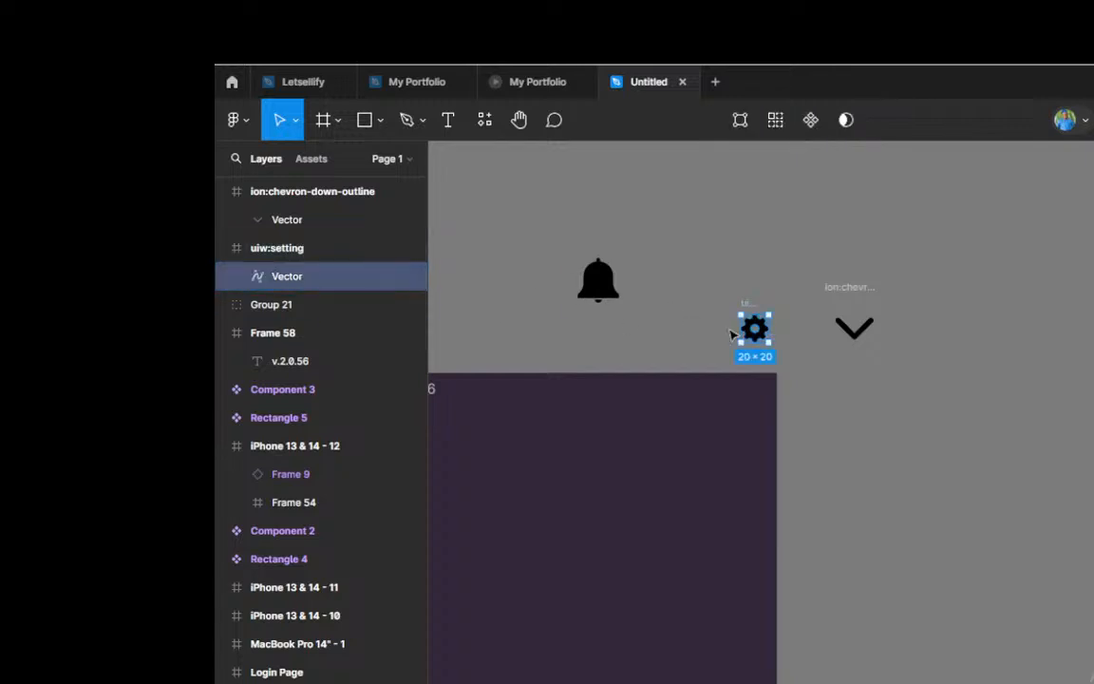
pyautogui.moveTo(753, 323); pyautogui.dragTo(699, 252)
pyautogui.click(748, 323)
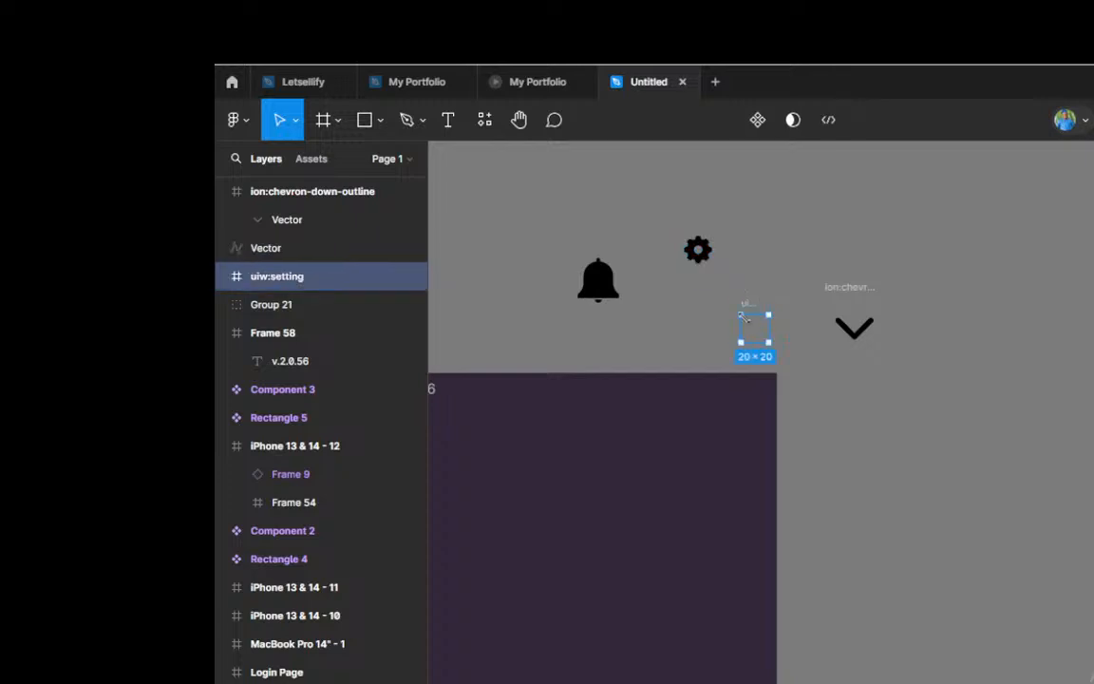
pyautogui.press('Delete')
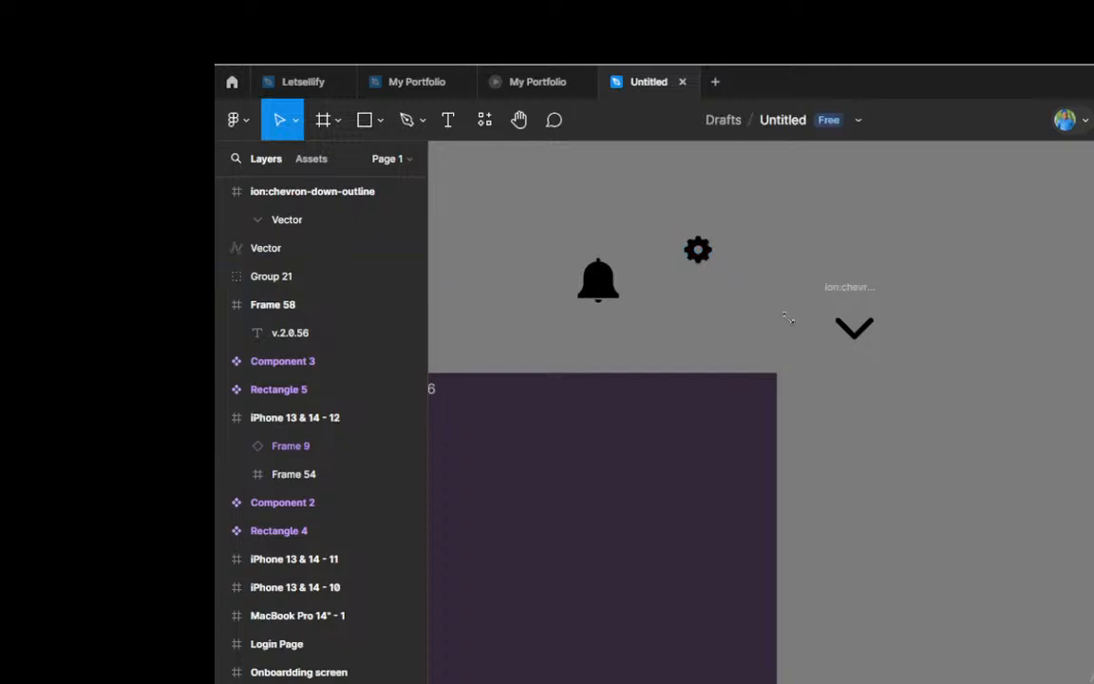
# Step: Move the chevron vector out of its ion:chevron-down-outline frame, over near the gear, and delete the empty frame
pyautogui.click(865, 334)
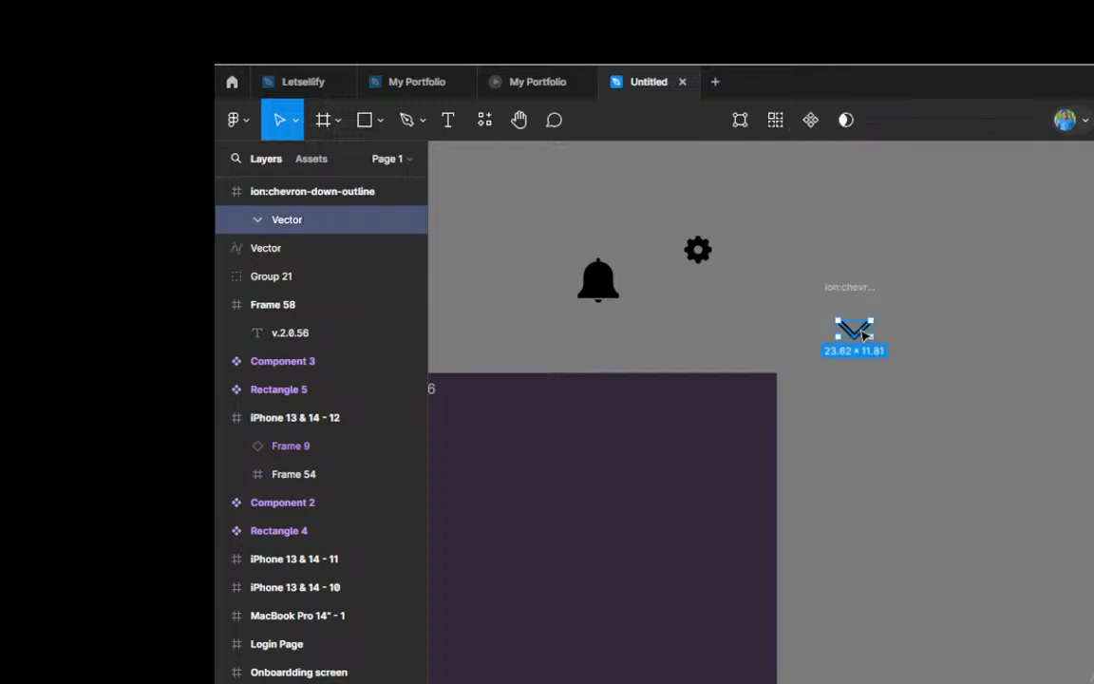
pyautogui.moveTo(864, 333); pyautogui.dragTo(762, 313)
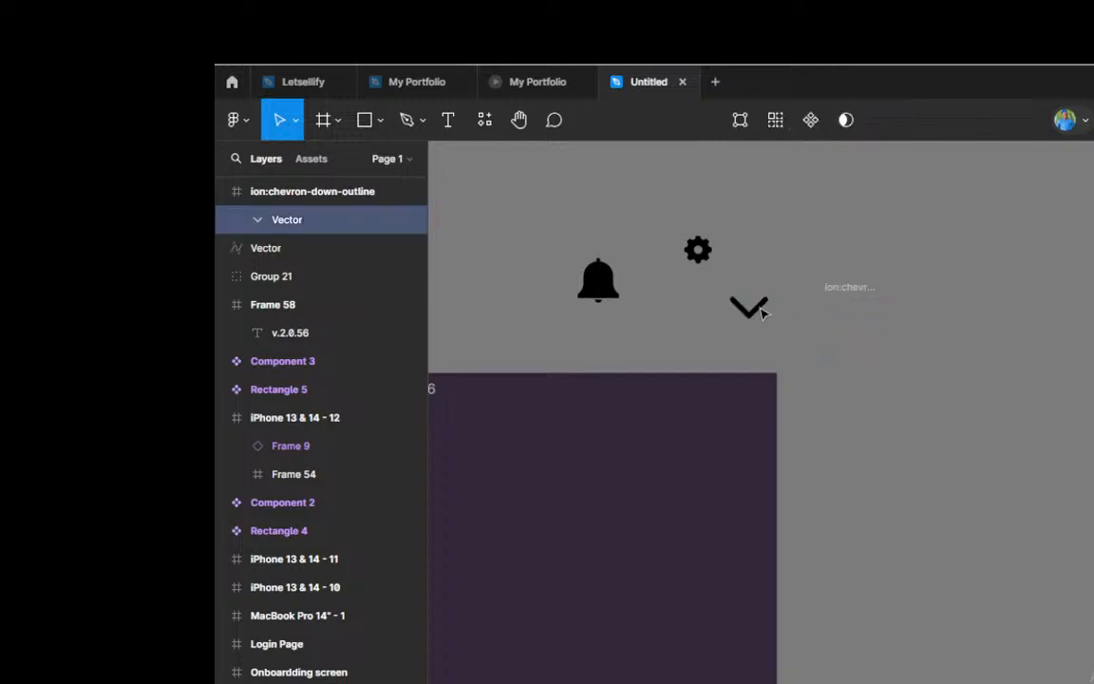
pyautogui.click(861, 295)
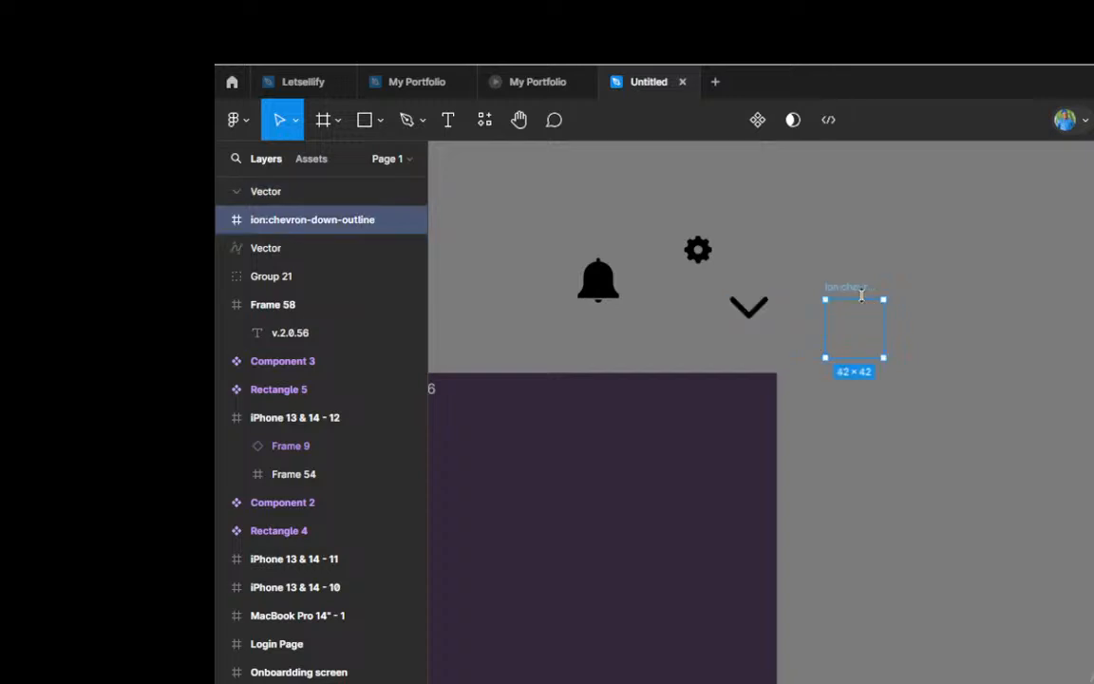
pyautogui.press('Delete')
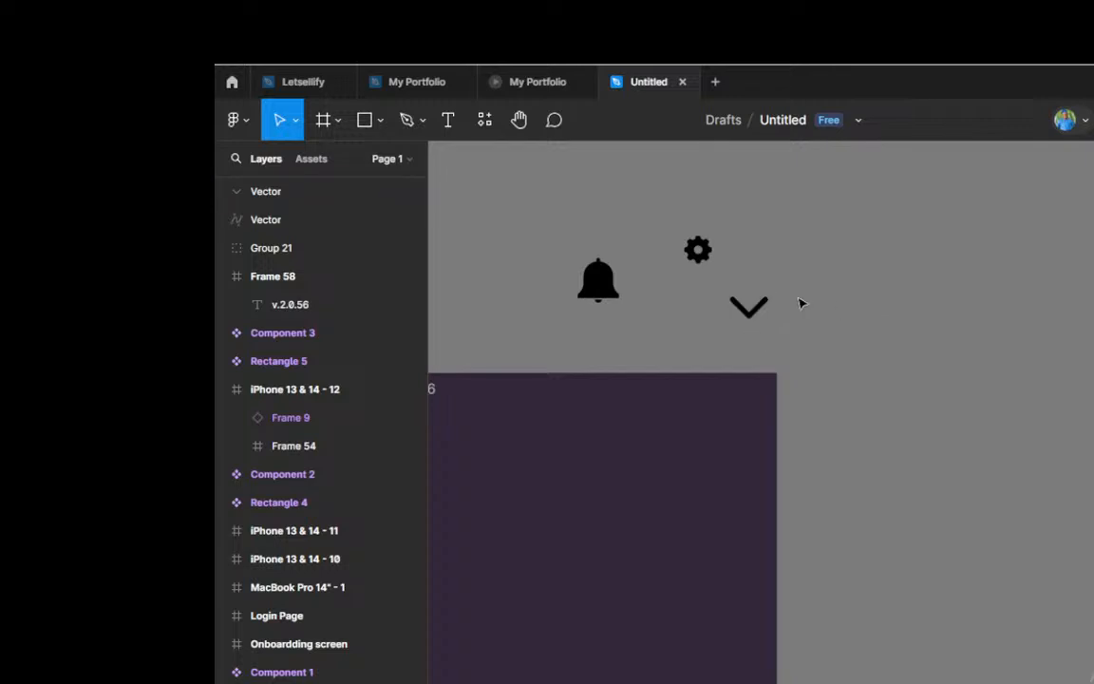
# Step: Scale the grouped bell icon proportionally down to 19 × 19 and place it inside Frame 58, level with the version label
pyautogui.scroll(-5, 912, 308)
pyautogui.scroll(3, 765, 339)
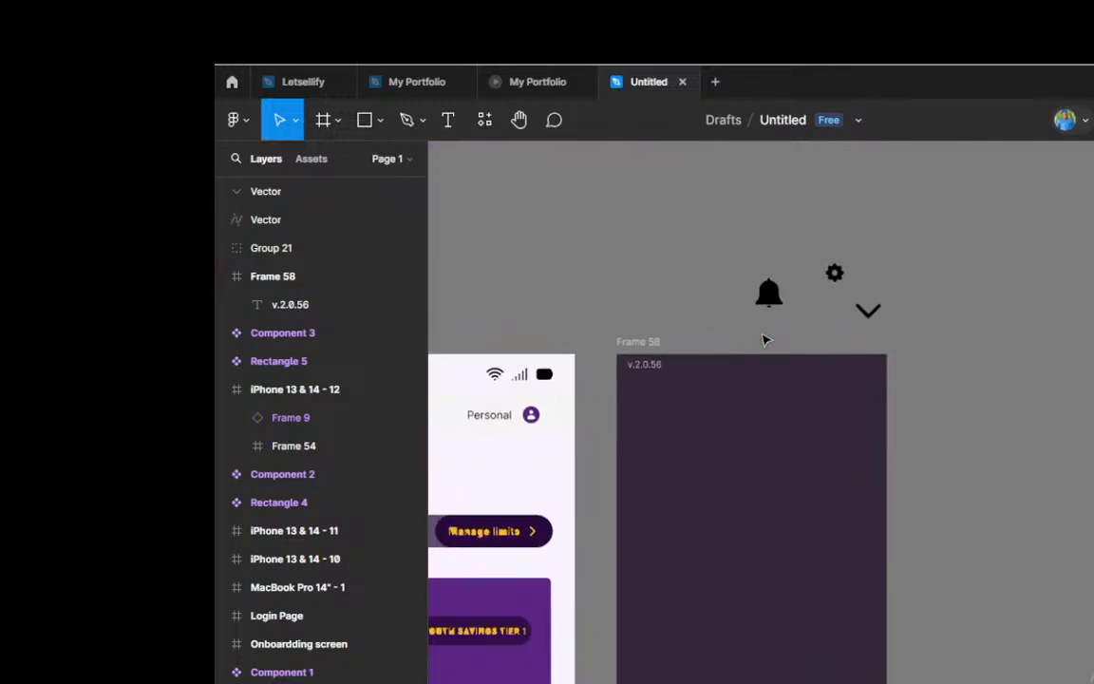
pyautogui.scroll(1, 765, 339)
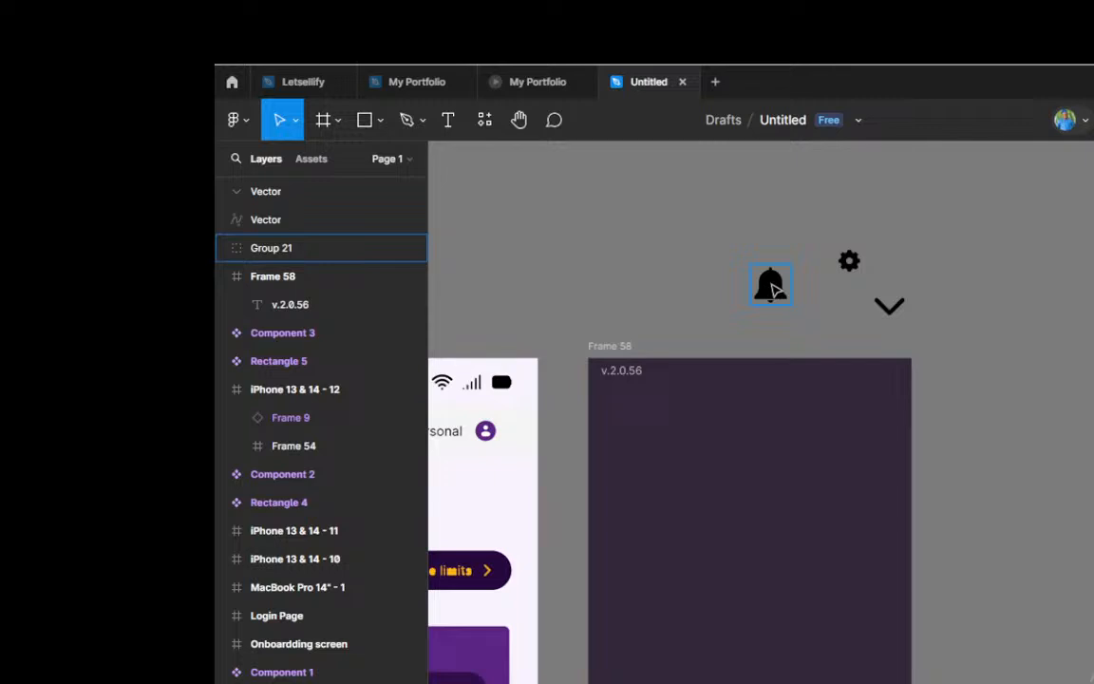
pyautogui.click(774, 289)
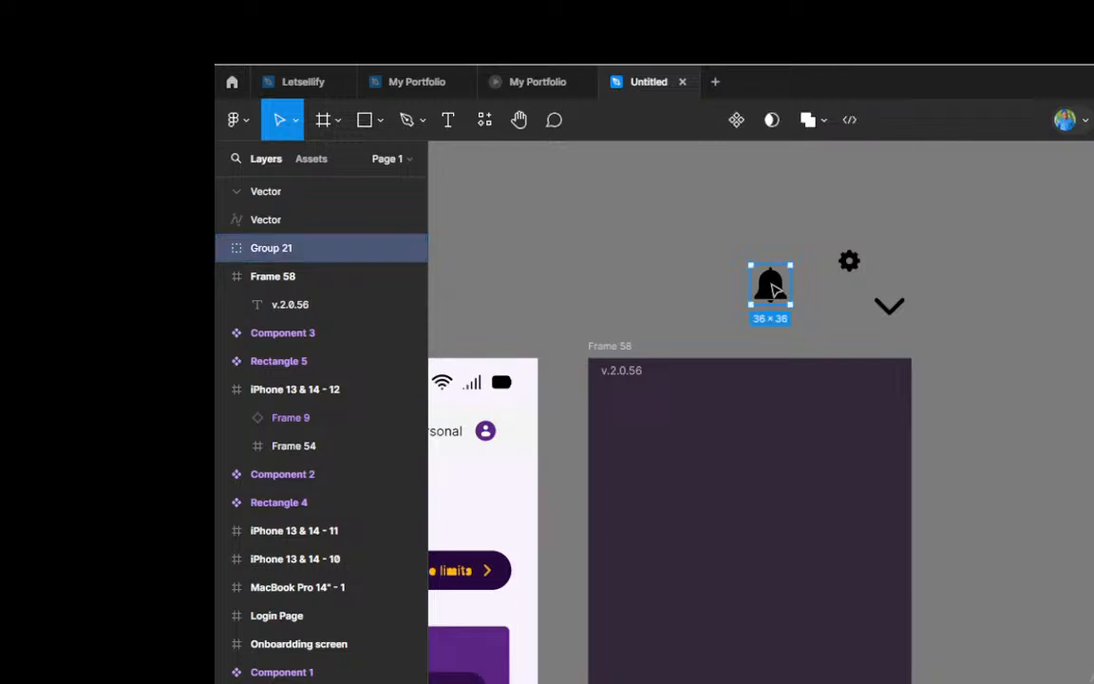
pyautogui.scroll(5, 774, 287)
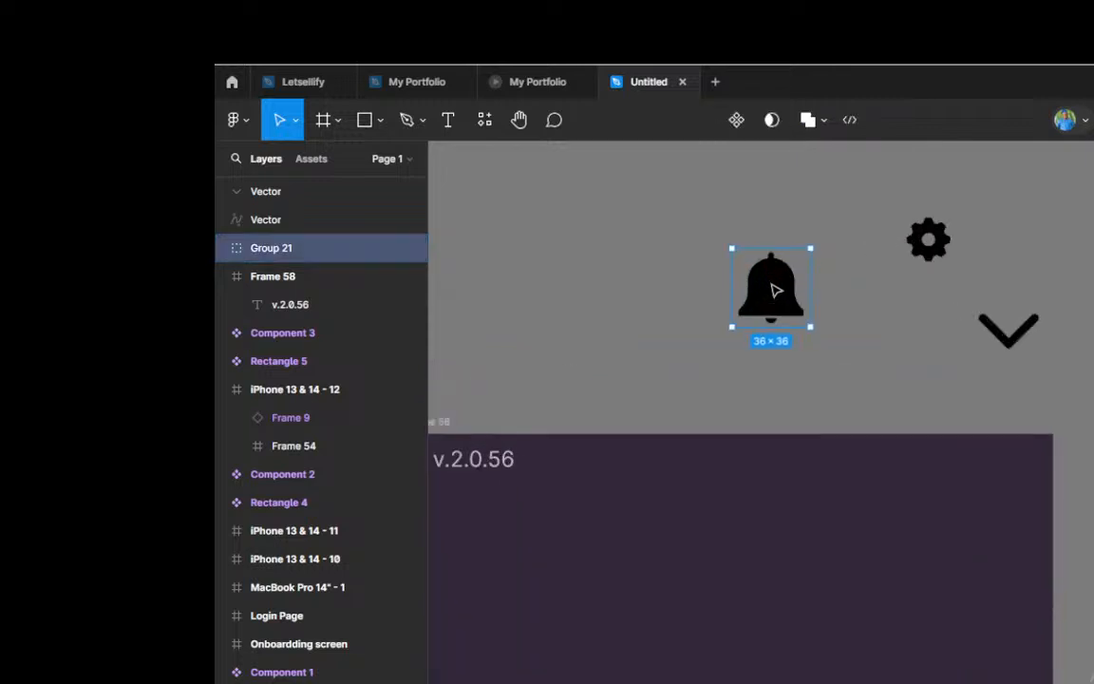
pyautogui.press('k')
pyautogui.moveTo(774, 248); pyautogui.dragTo(779, 293)
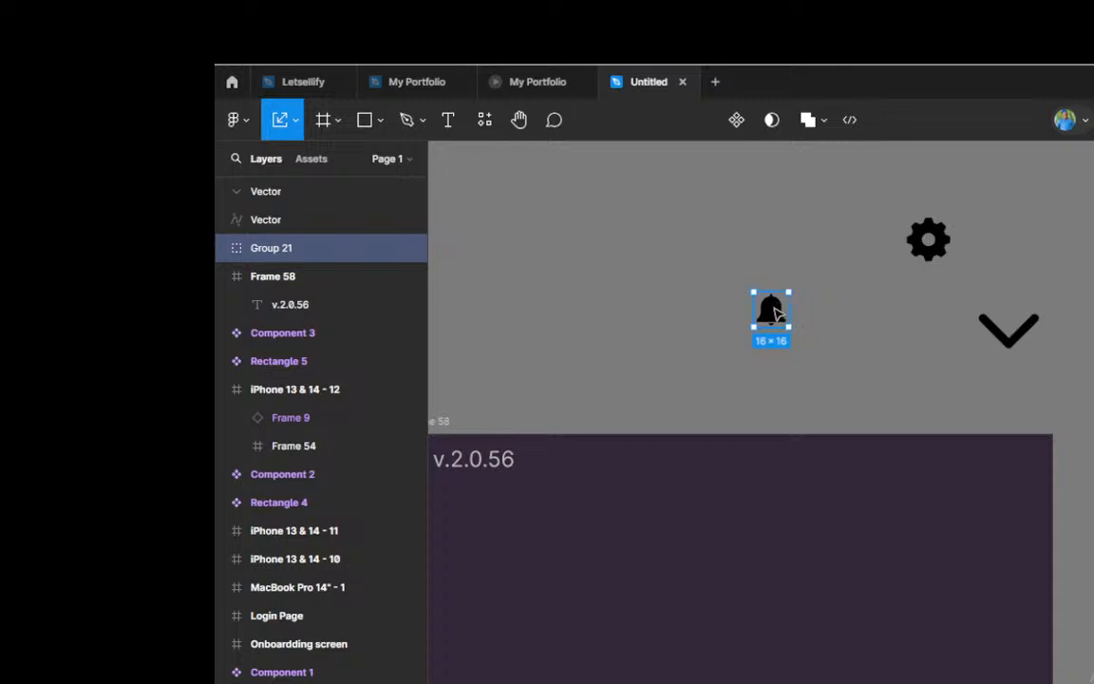
pyautogui.moveTo(771, 307); pyautogui.dragTo(846, 435)
pyautogui.scroll(2, 852, 463)
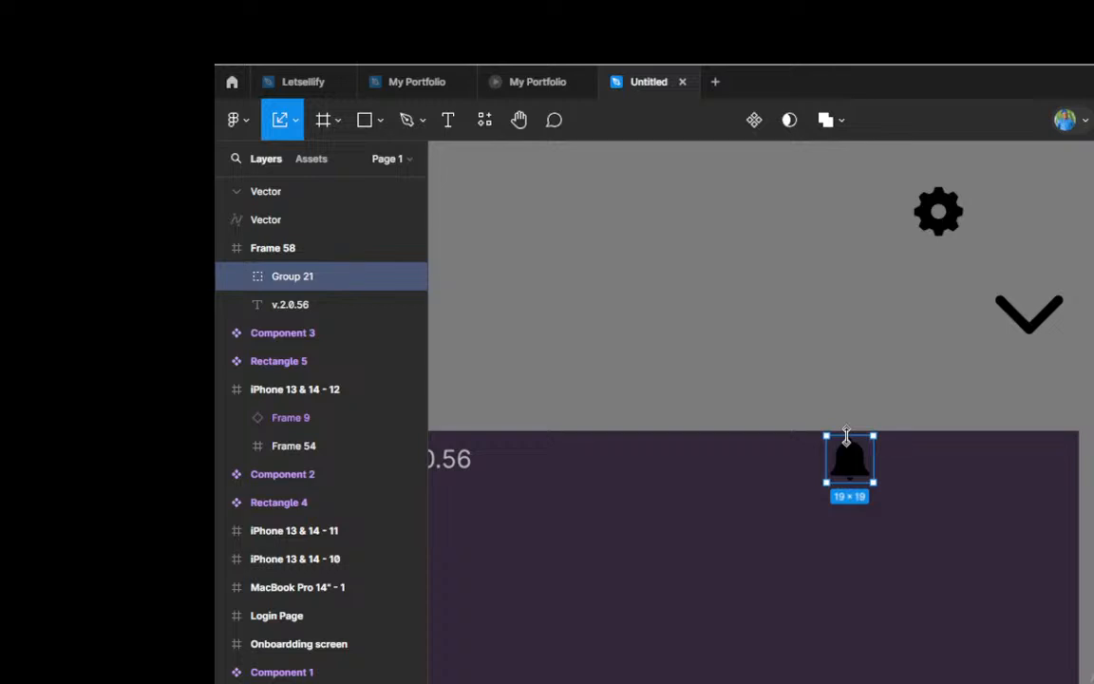
pyautogui.scroll(-2, 850, 447)
pyautogui.scroll(-2, 876, 463)
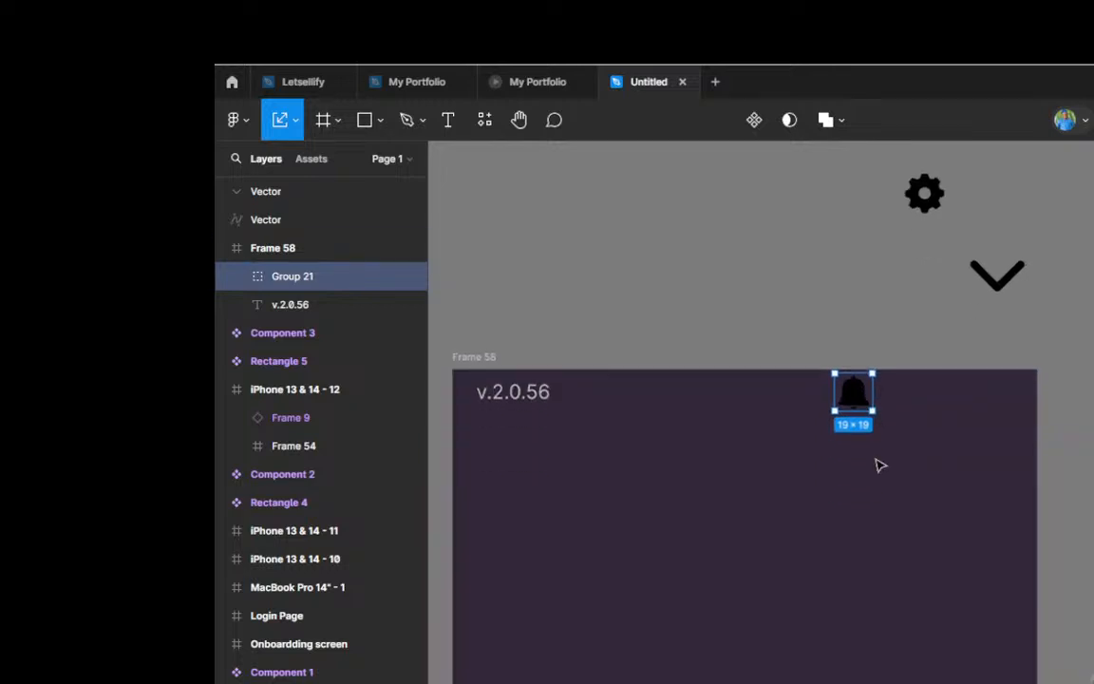
pyautogui.moveTo(849, 394); pyautogui.dragTo(878, 398)
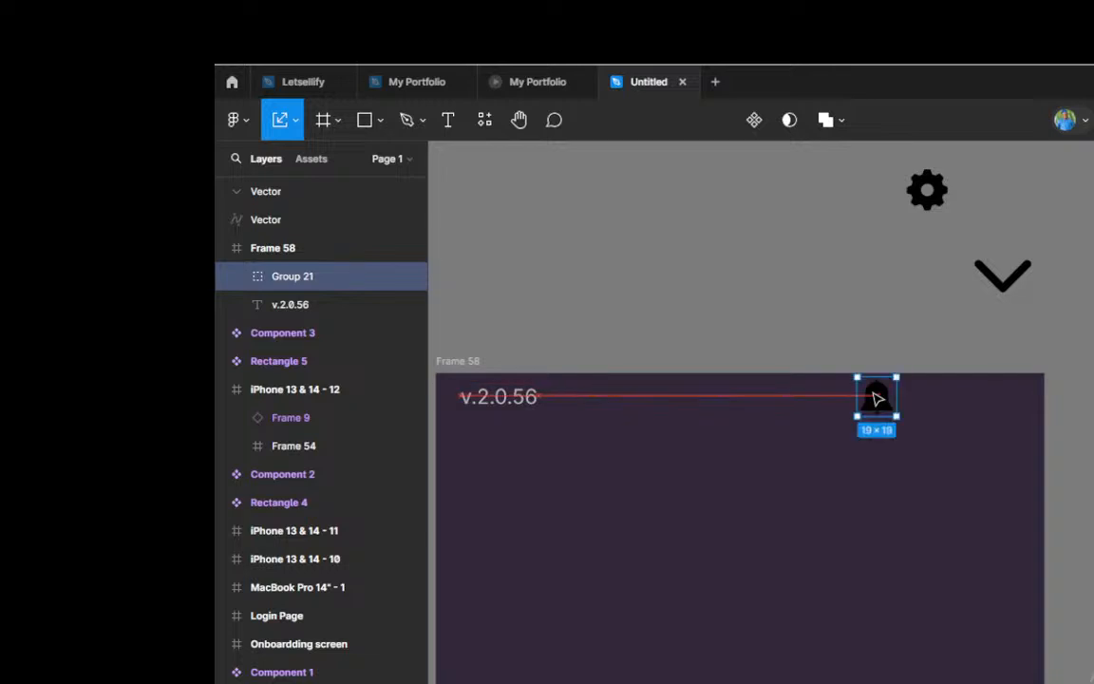
# Step: Move the bell back above Frame 58, set the gear beside it, and scale the gear proportionally to 19 × 19
pyautogui.moveTo(878, 398); pyautogui.dragTo(859, 248)
pyautogui.scroll(2, 860, 245)
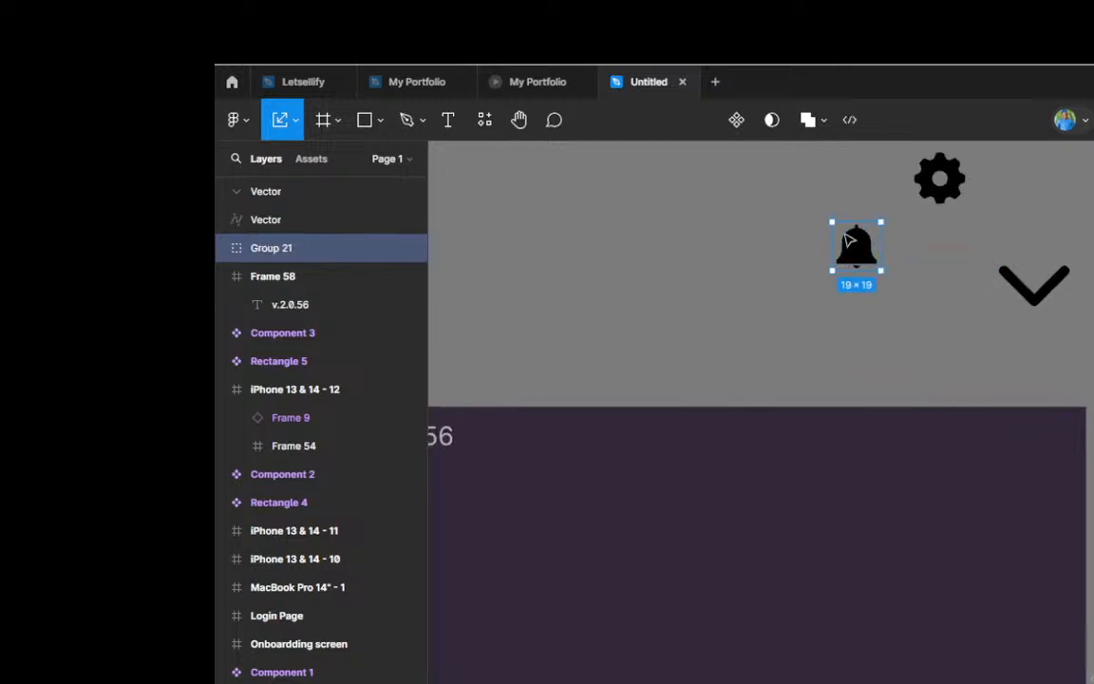
pyautogui.click(943, 185)
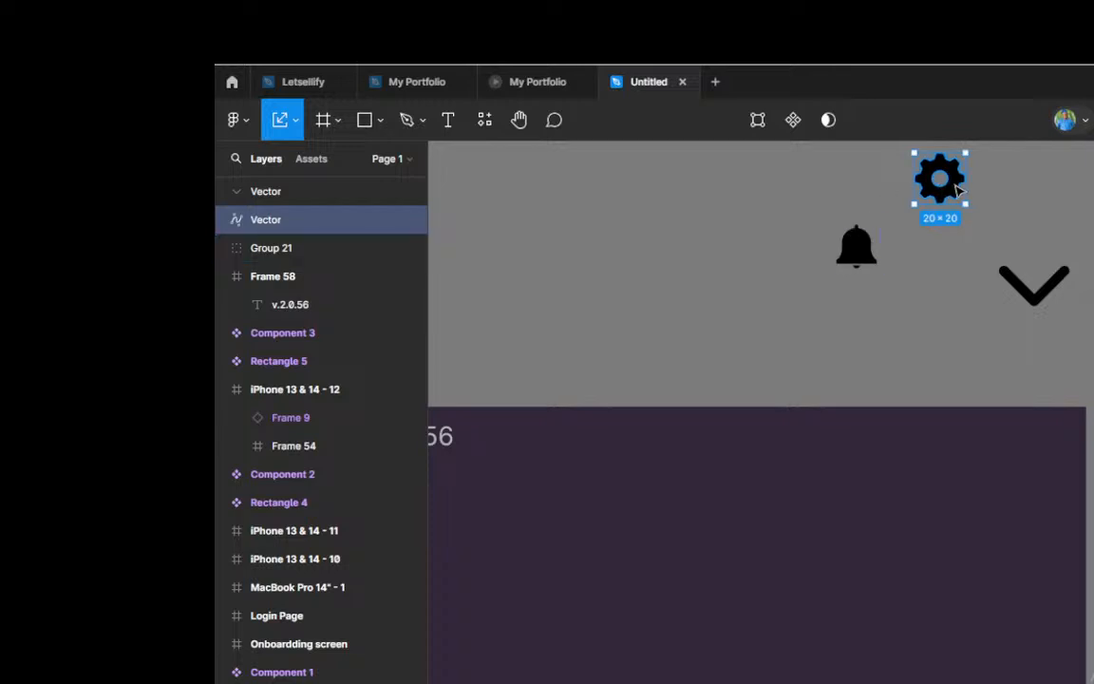
pyautogui.moveTo(950, 187); pyautogui.dragTo(928, 248)
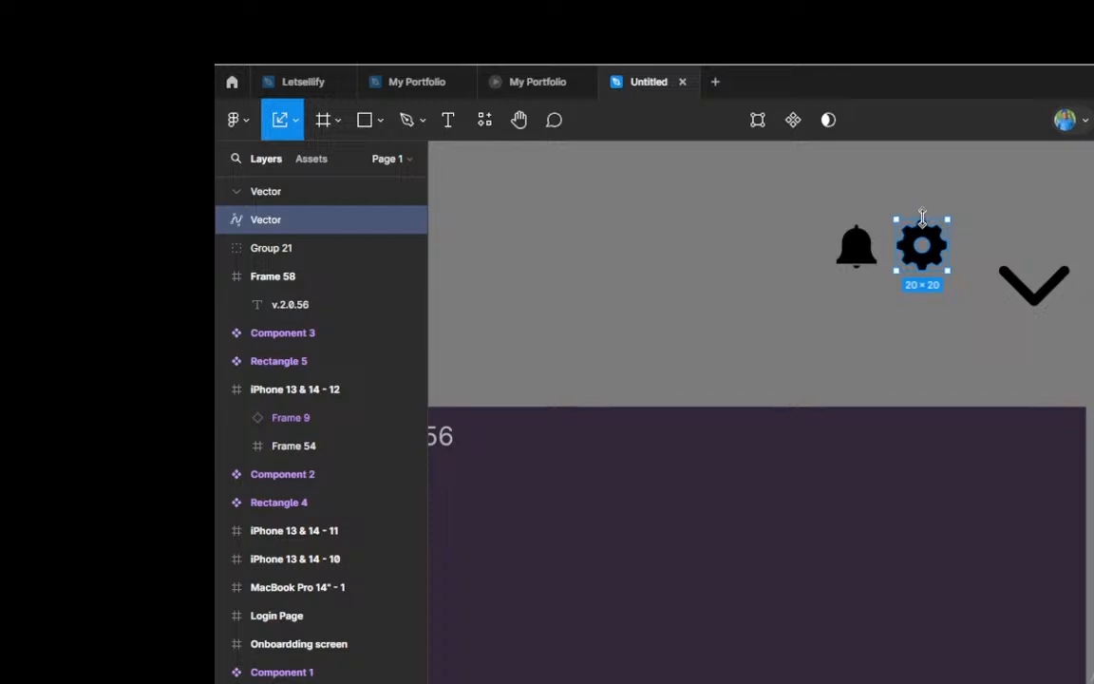
pyautogui.moveTo(928, 210); pyautogui.dragTo(922, 220)
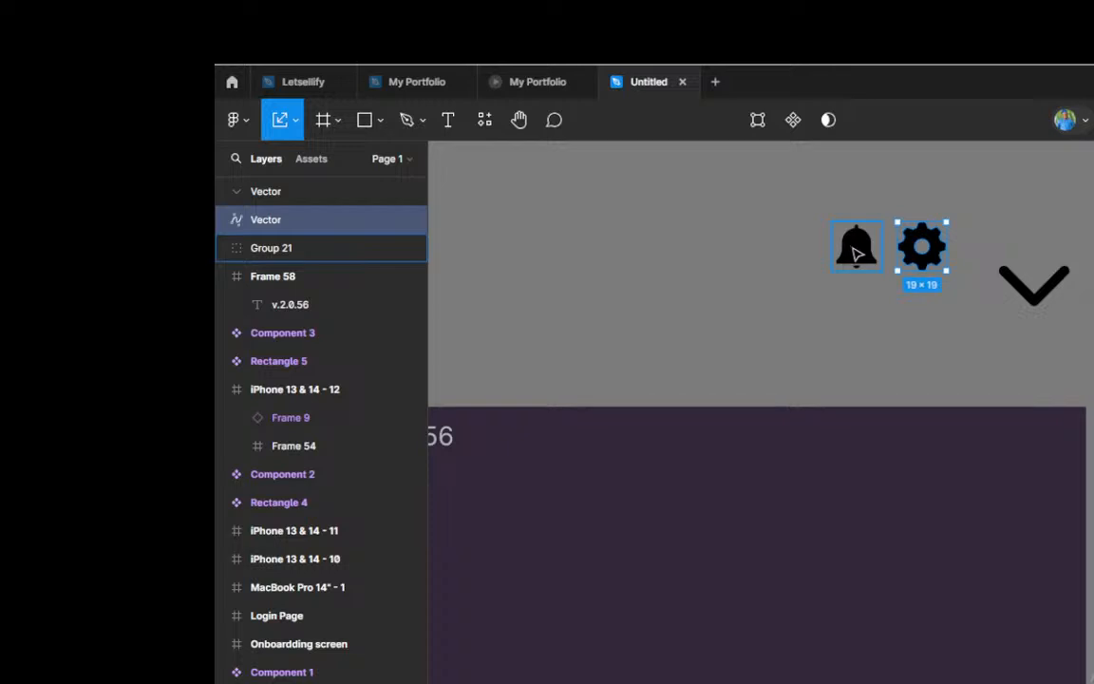
# Step: Place the bell and gear icons side by side in Frame 58's upper corner, level with the v.2.0.56 label
pyautogui.moveTo(854, 251); pyautogui.dragTo(901, 443)
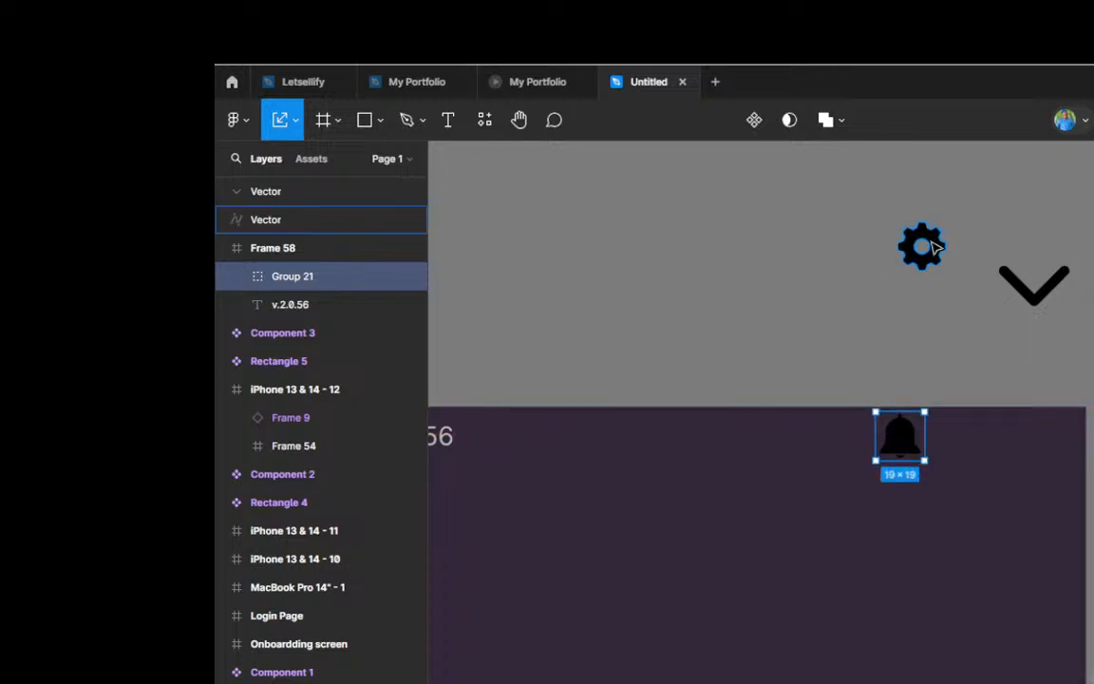
pyautogui.moveTo(936, 252)
pyautogui.mouseDown()
pyautogui.moveTo(995, 378)
pyautogui.moveTo(1001, 426)
pyautogui.moveTo(1033, 447)
pyautogui.mouseUp()
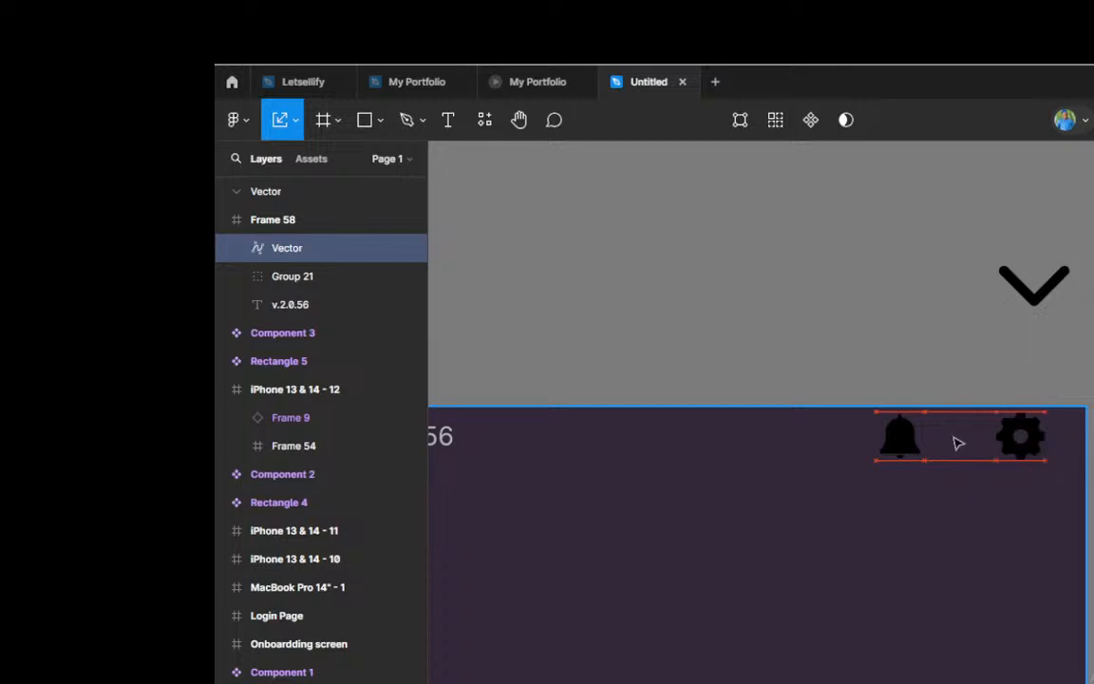
pyautogui.moveTo(912, 444); pyautogui.dragTo(928, 446)
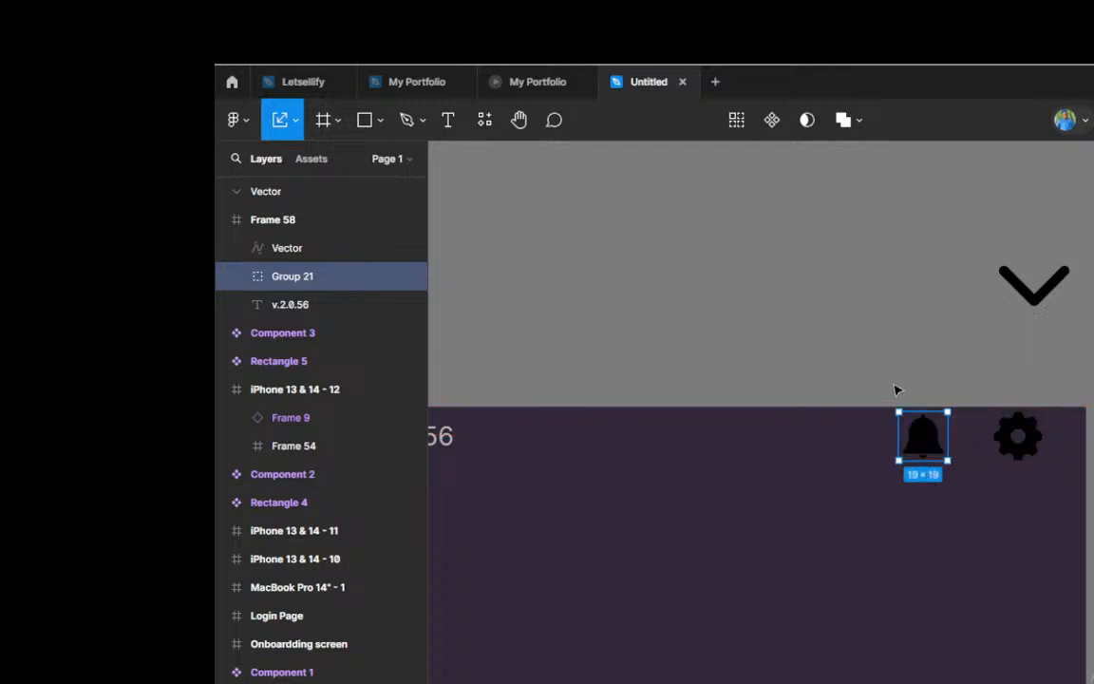
pyautogui.scroll(-2, 943, 374)
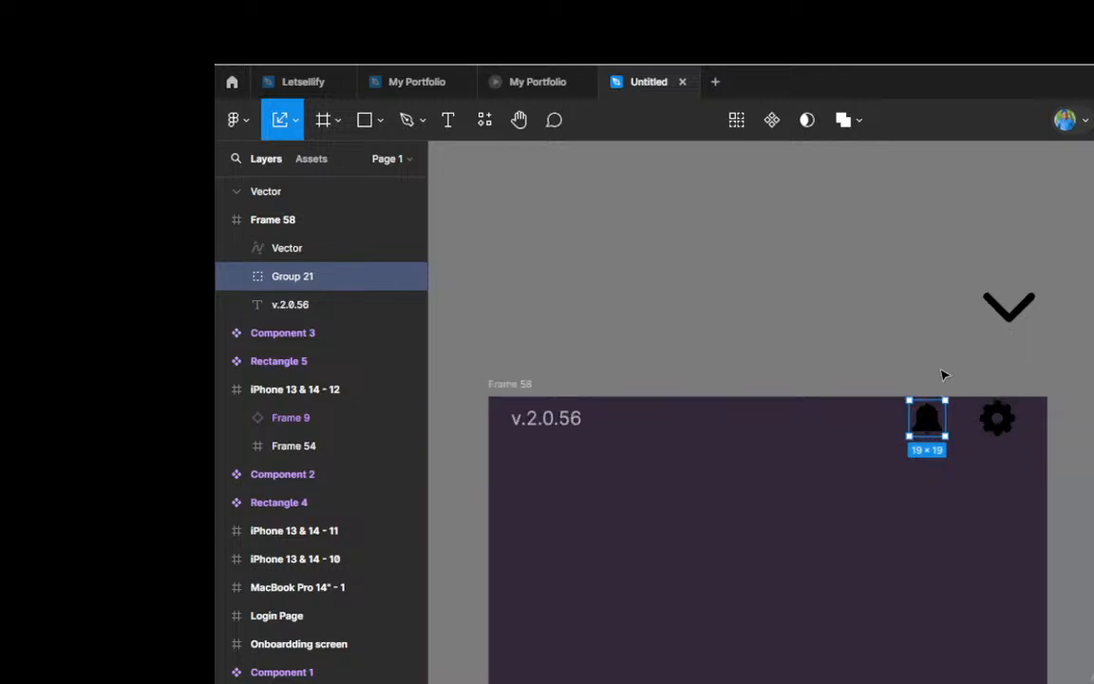
pyautogui.press('v')
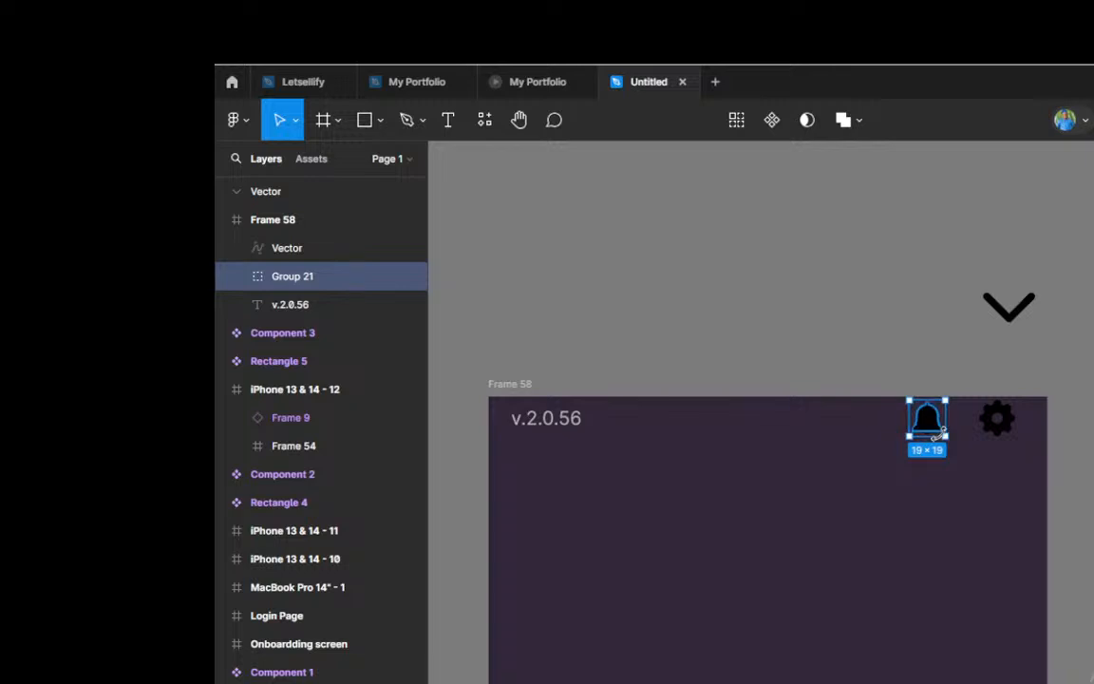
# Step: Recolor the bell and gear icons light grey to match the v.2.0.56 label
pyautogui.scroll(4, 940, 433)
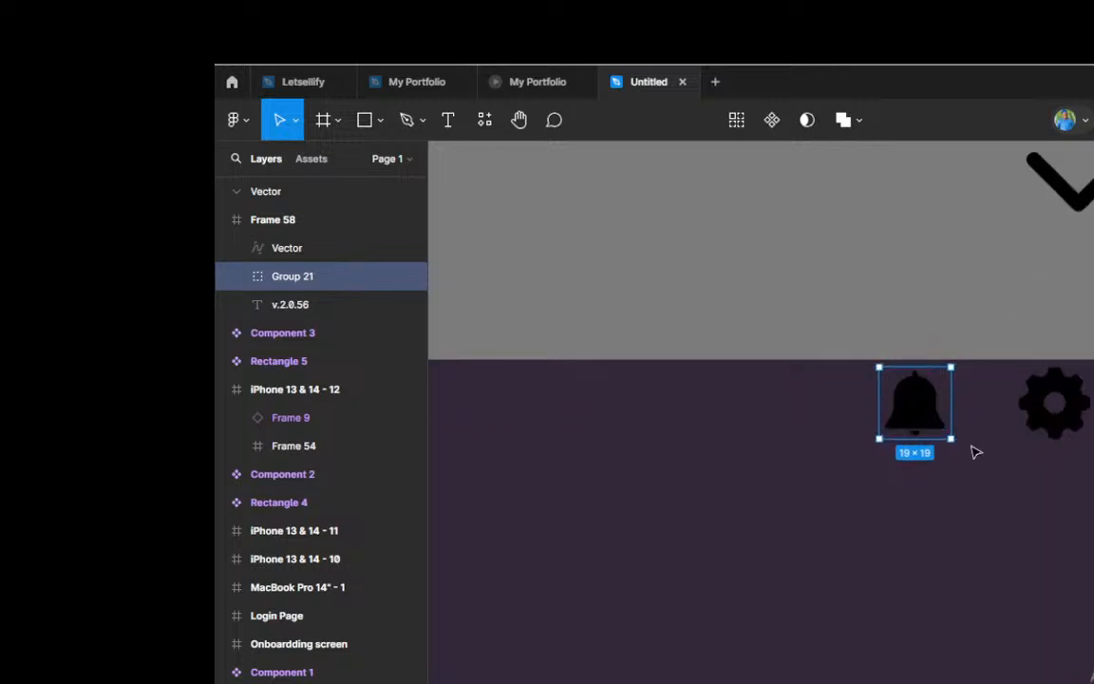
pyautogui.scroll(1, 975, 452)
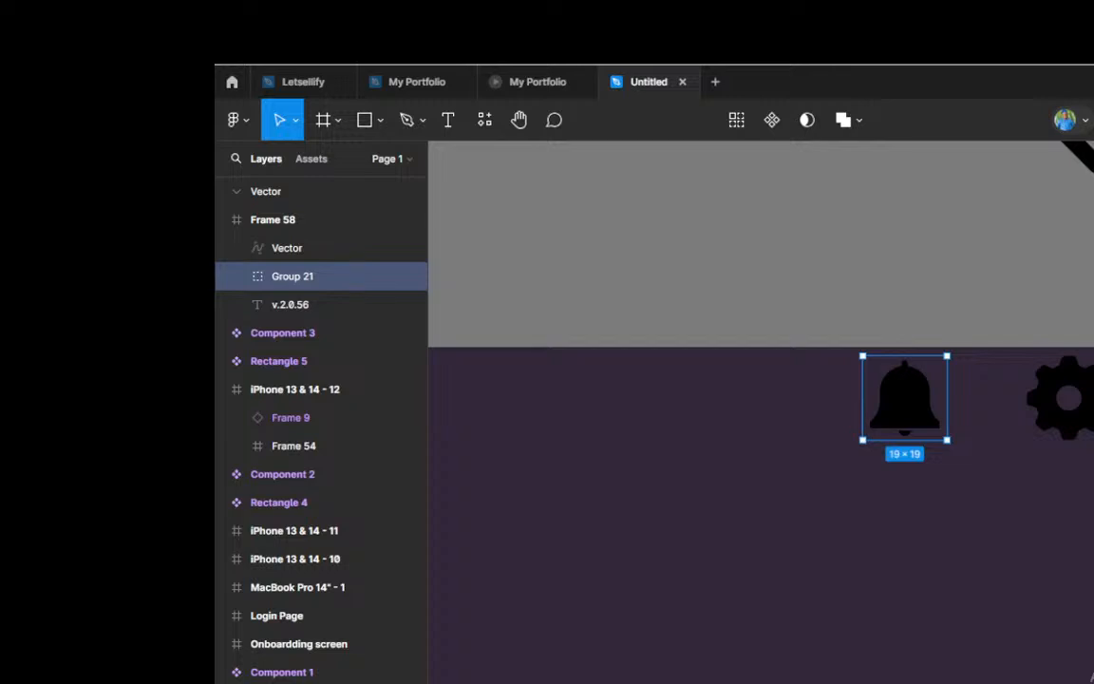
pyautogui.hscroll(-5, 867, 442)
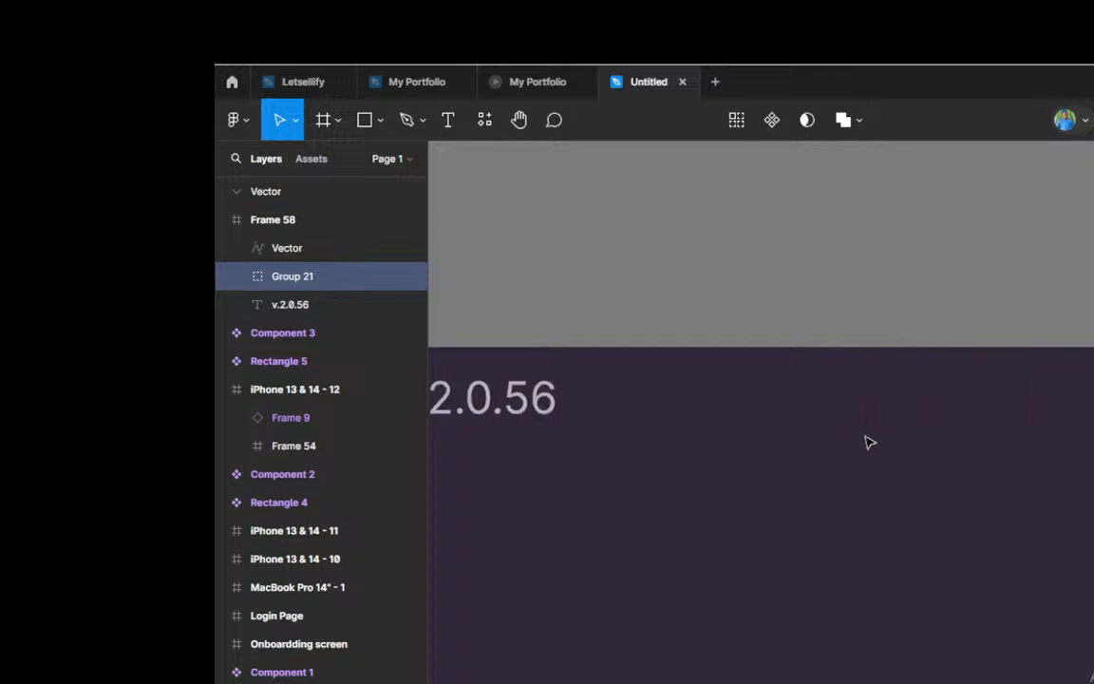
pyautogui.hscroll(-3, 867, 442)
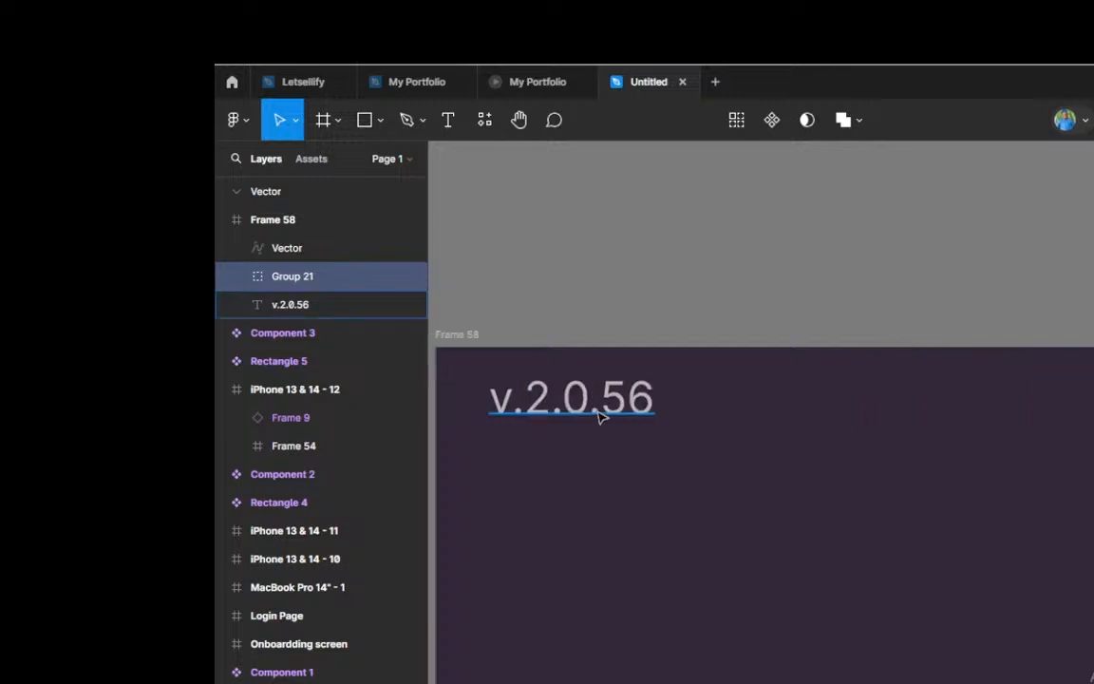
pyautogui.click(598, 416)
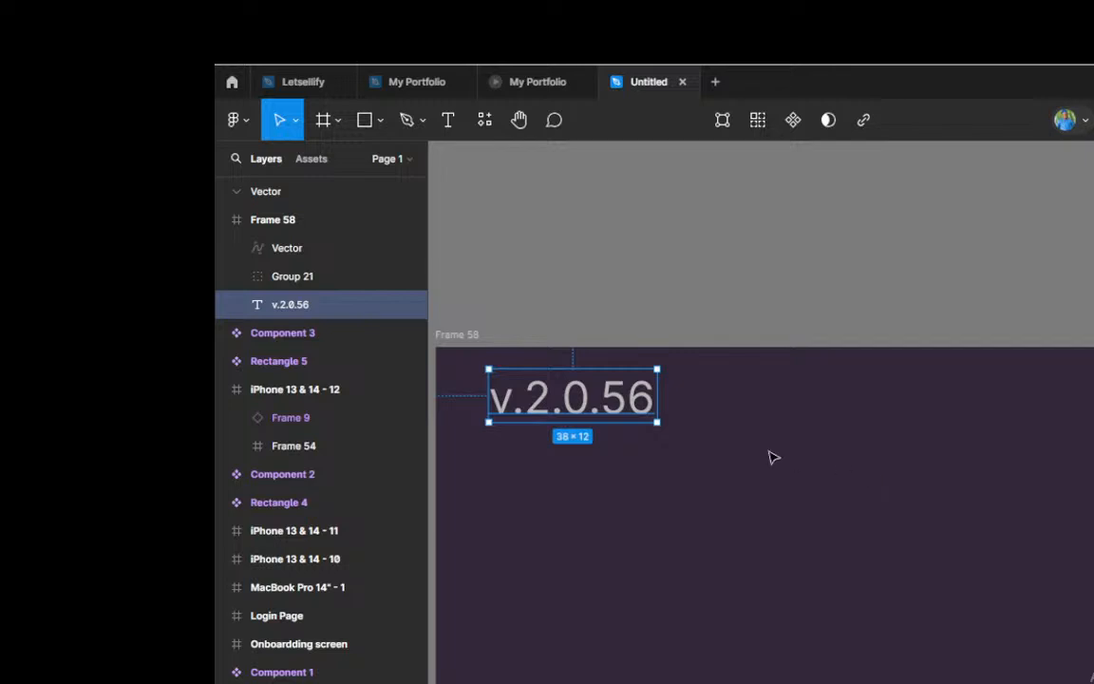
pyautogui.hscroll(10, 754, 447)
pyautogui.hscroll(5, 754, 446)
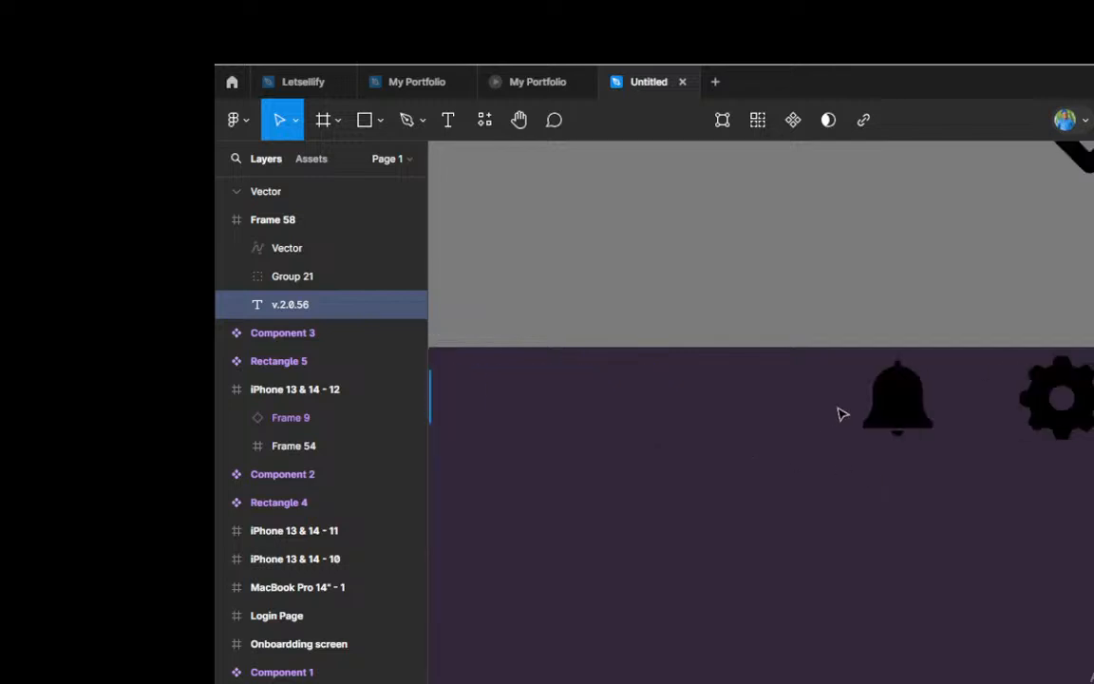
pyautogui.click(910, 414)
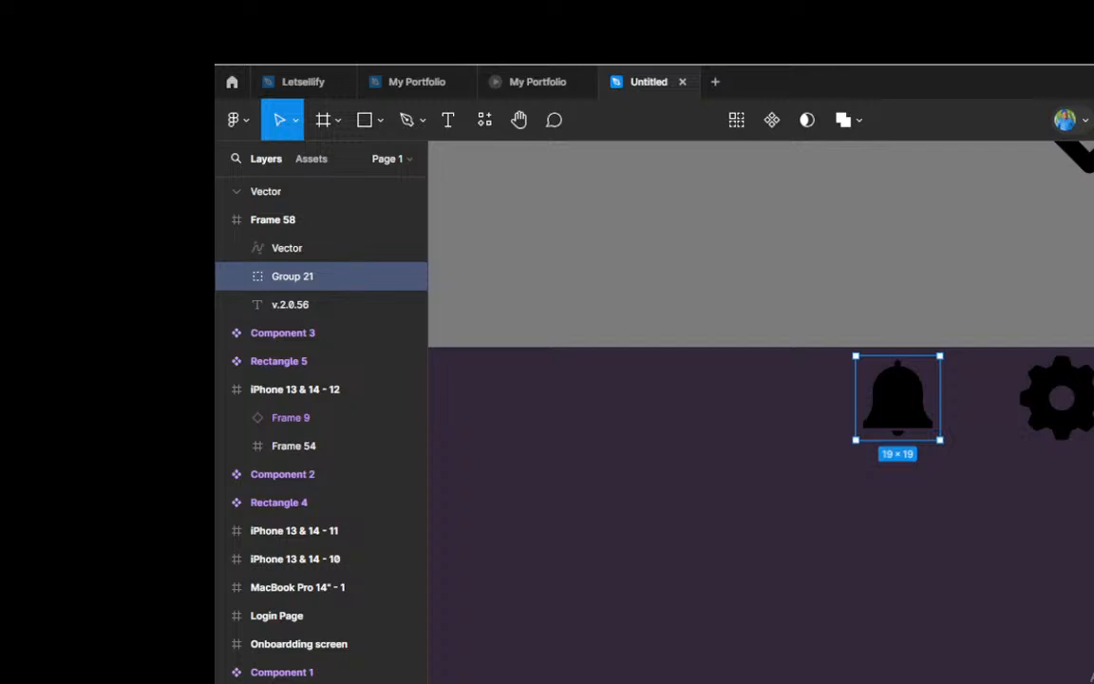
pyautogui.click(1056, 429)
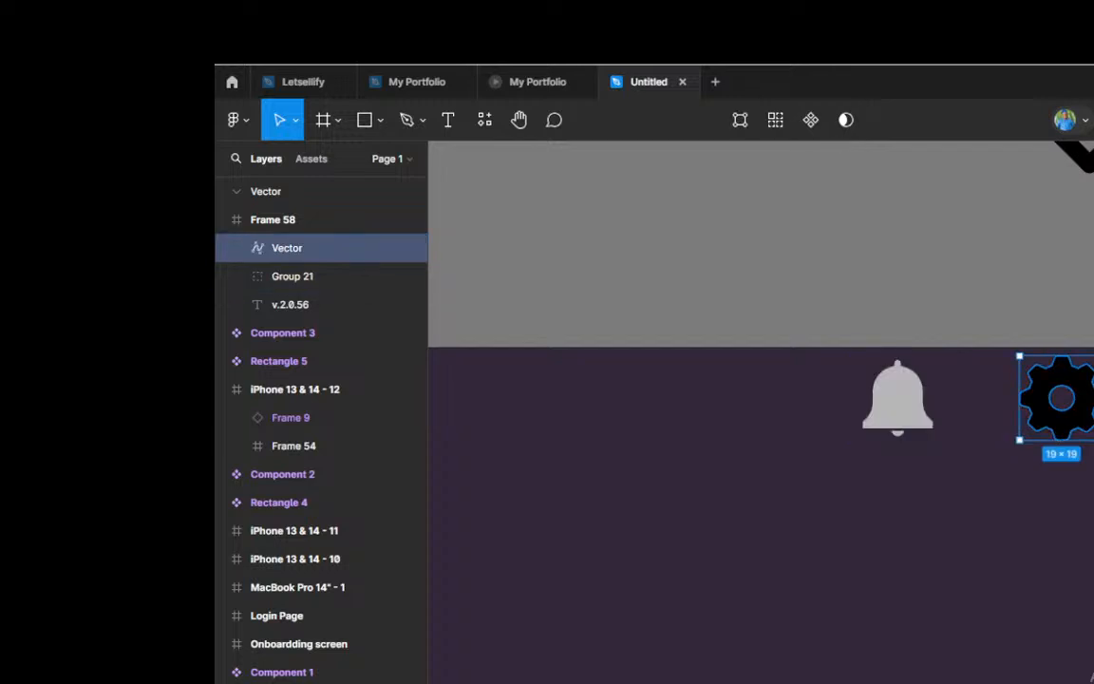
pyautogui.click(859, 328)
pyautogui.scroll(-3, 795, 318)
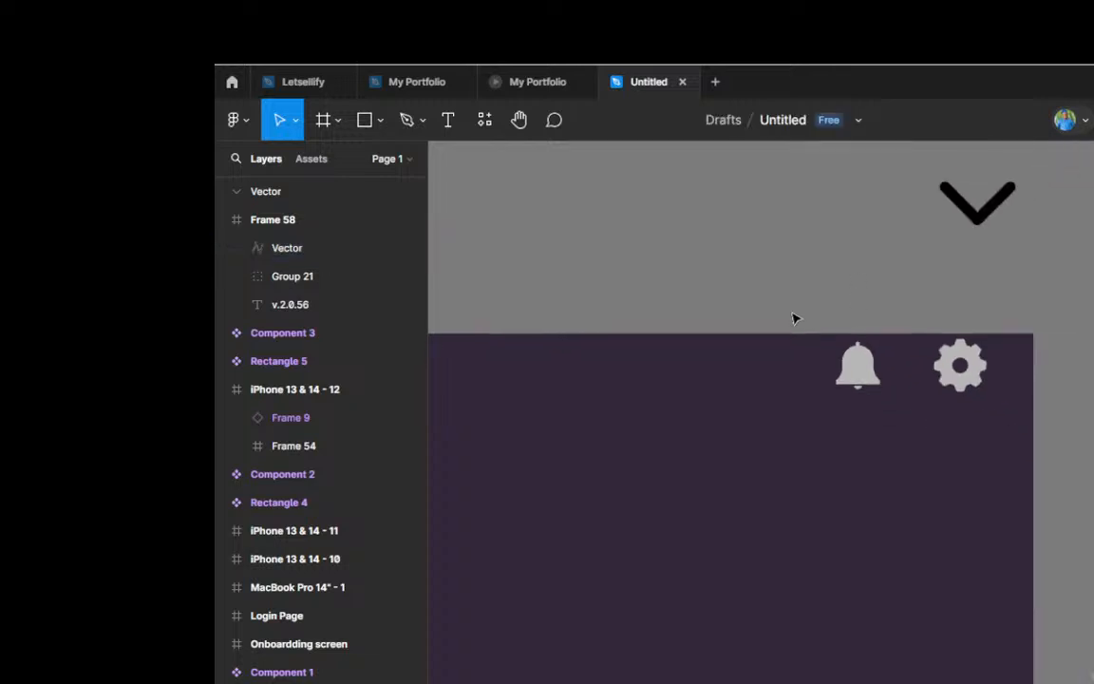
# Step: Duplicate the v.2.0.56 label a short distance below itself in Frame 58 and change the copy's text to "Welcome"
pyautogui.scroll(-4, 796, 318)
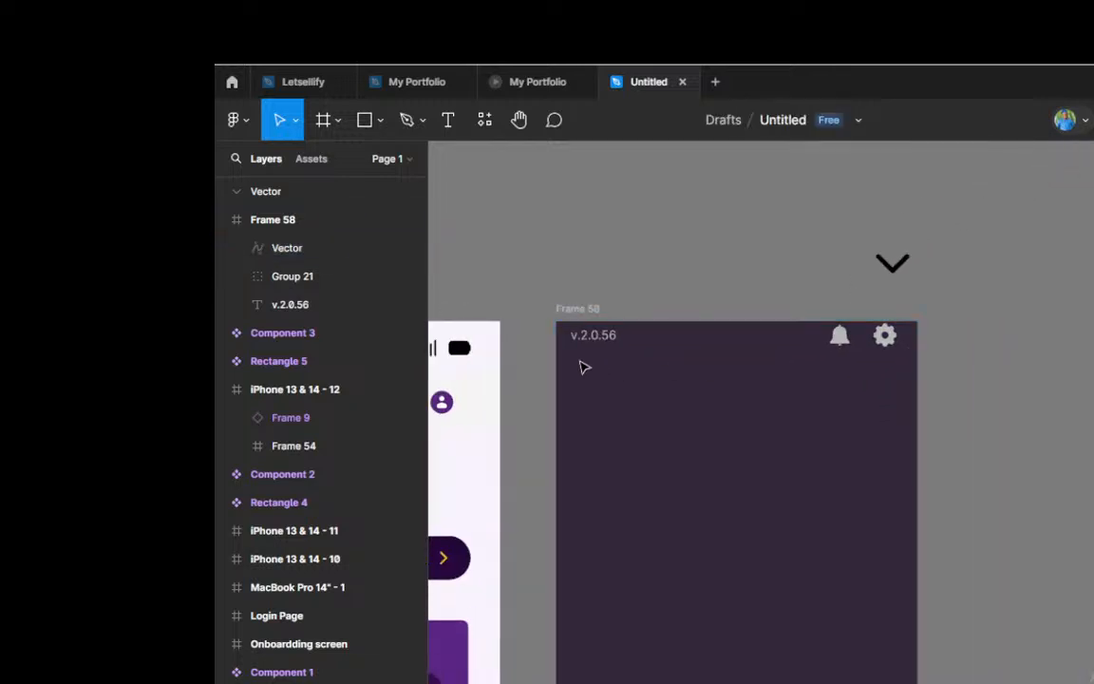
pyautogui.scroll(5, 581, 368)
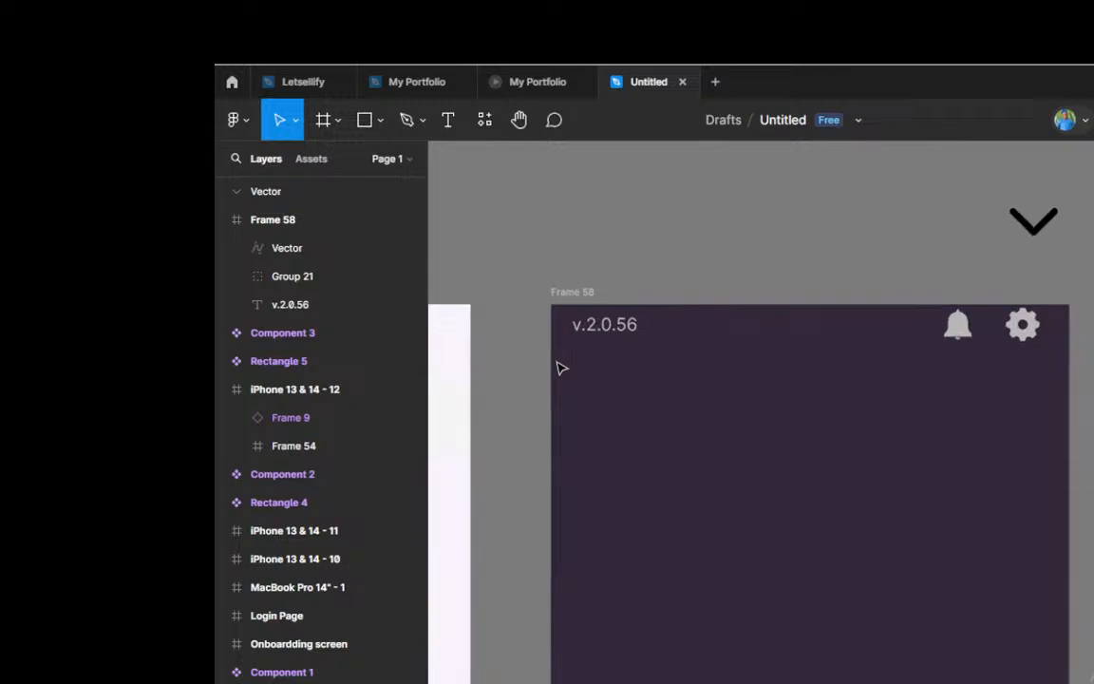
pyautogui.click(613, 332)
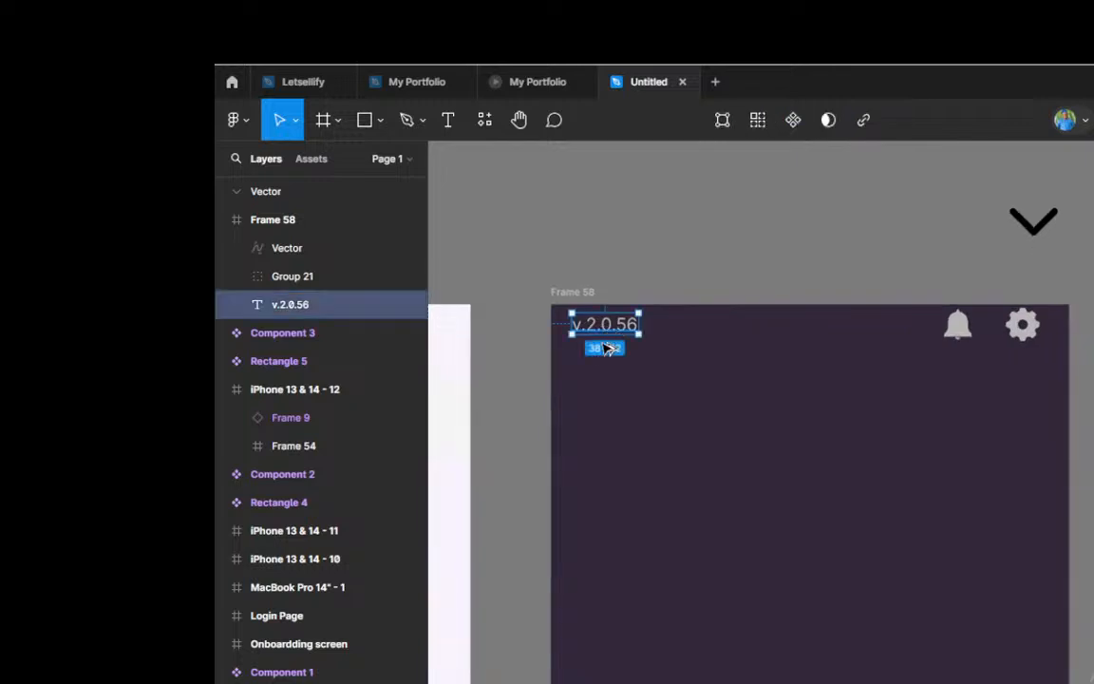
pyautogui.moveTo(608, 348); pyautogui.dragTo(606, 398)
pyautogui.doubleClick(600, 398)
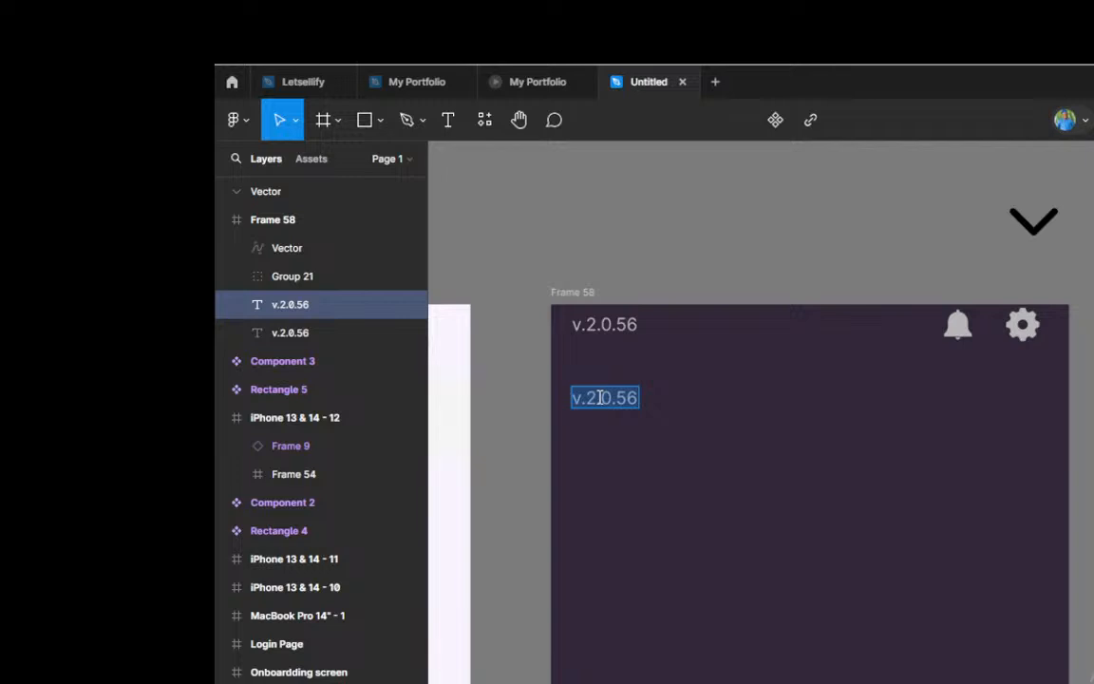
pyautogui.write('W')
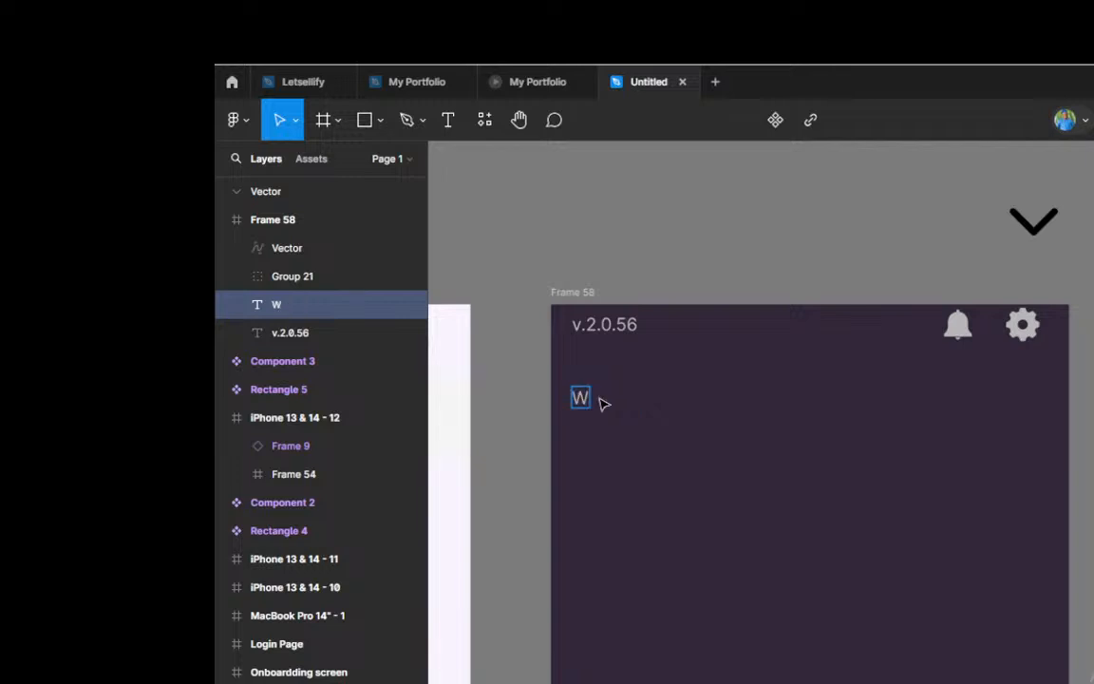
pyautogui.write('elcome')
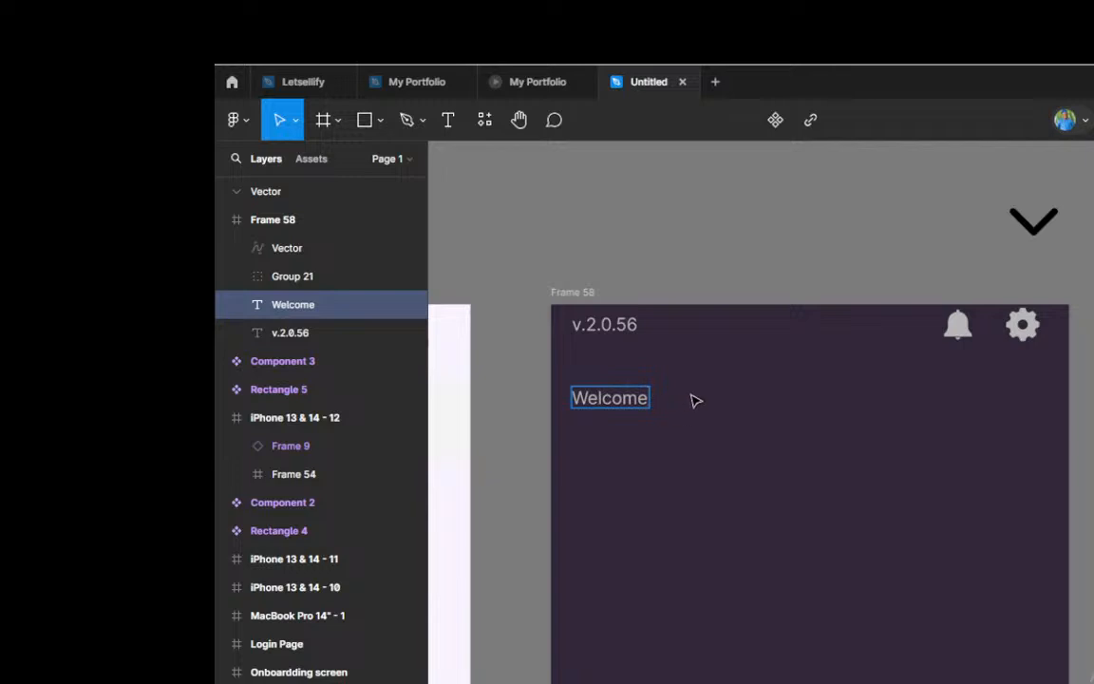
pyautogui.press('Escape')
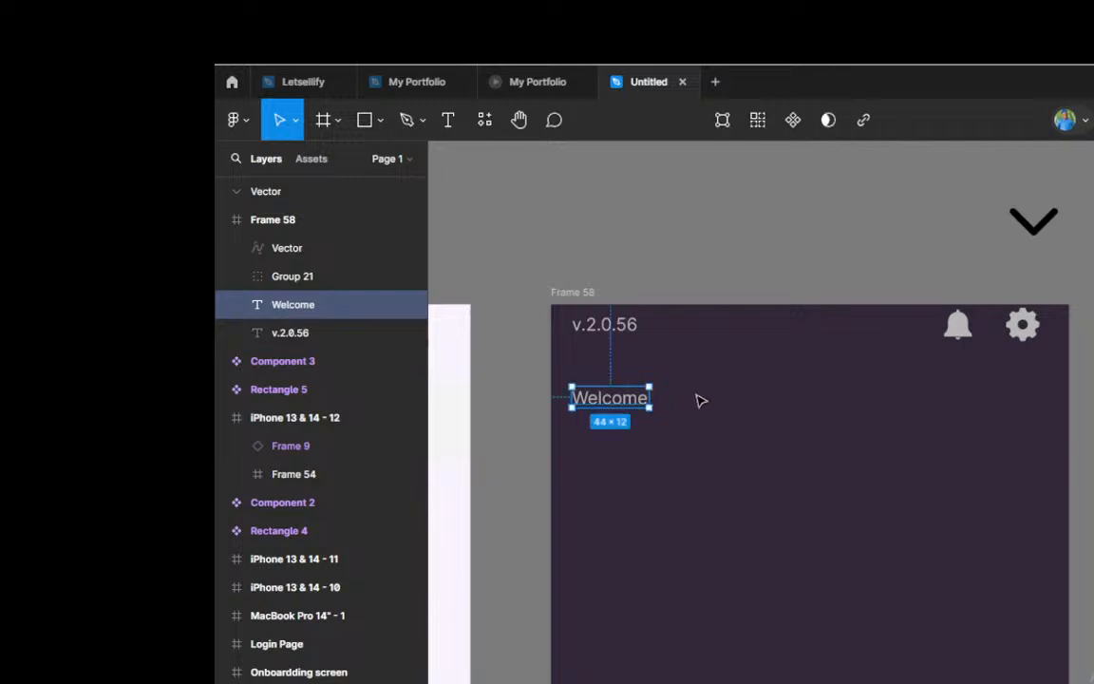
# Step: Duplicate the Welcome text directly below itself and increase the copy's font size by three steps, to about 57 × 16
pyautogui.scroll(-1, 693, 401)
pyautogui.scroll(2, 593, 416)
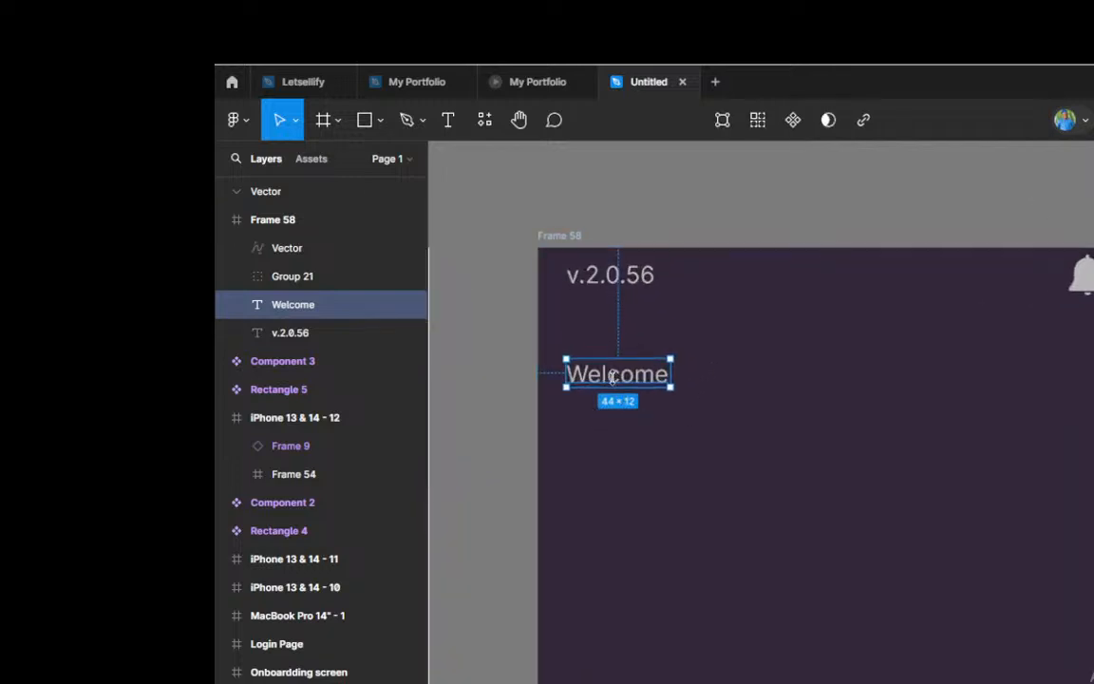
pyautogui.moveTo(618, 382); pyautogui.dragTo(620, 430)
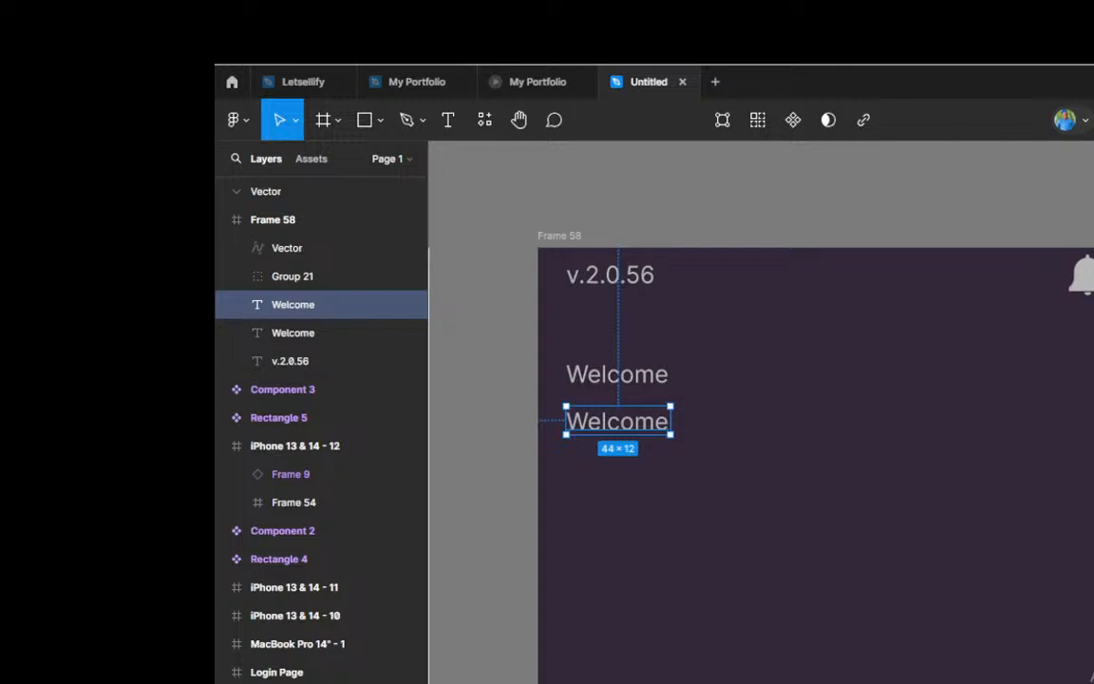
pyautogui.press('Up')
pyautogui.press('Up')
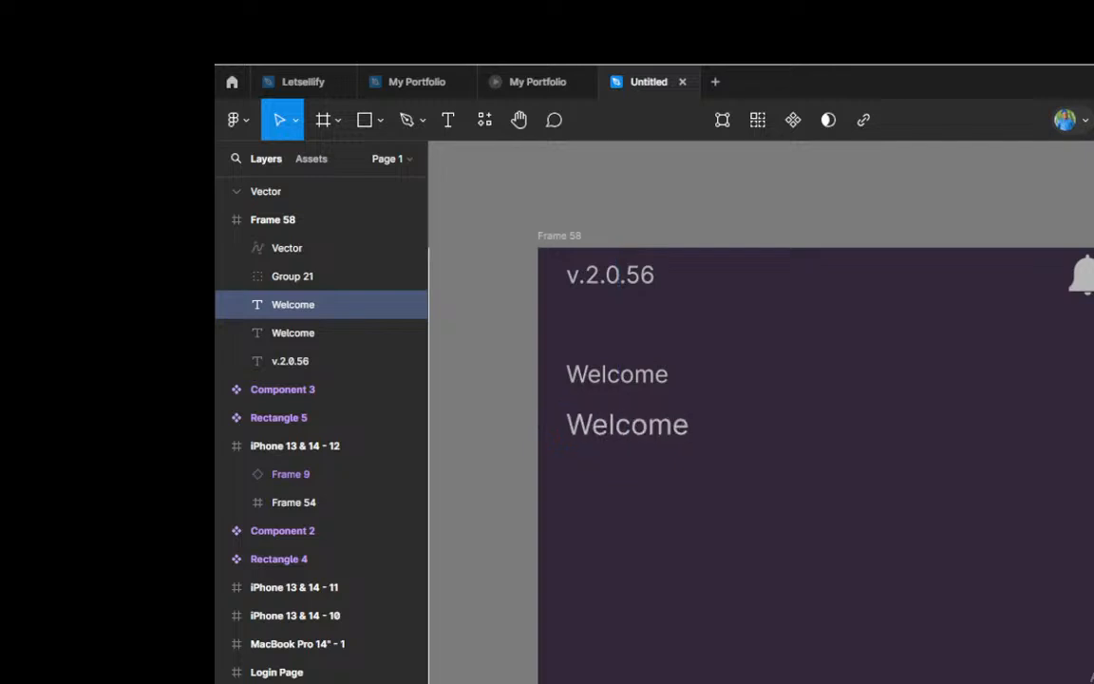
pyautogui.press('Up')
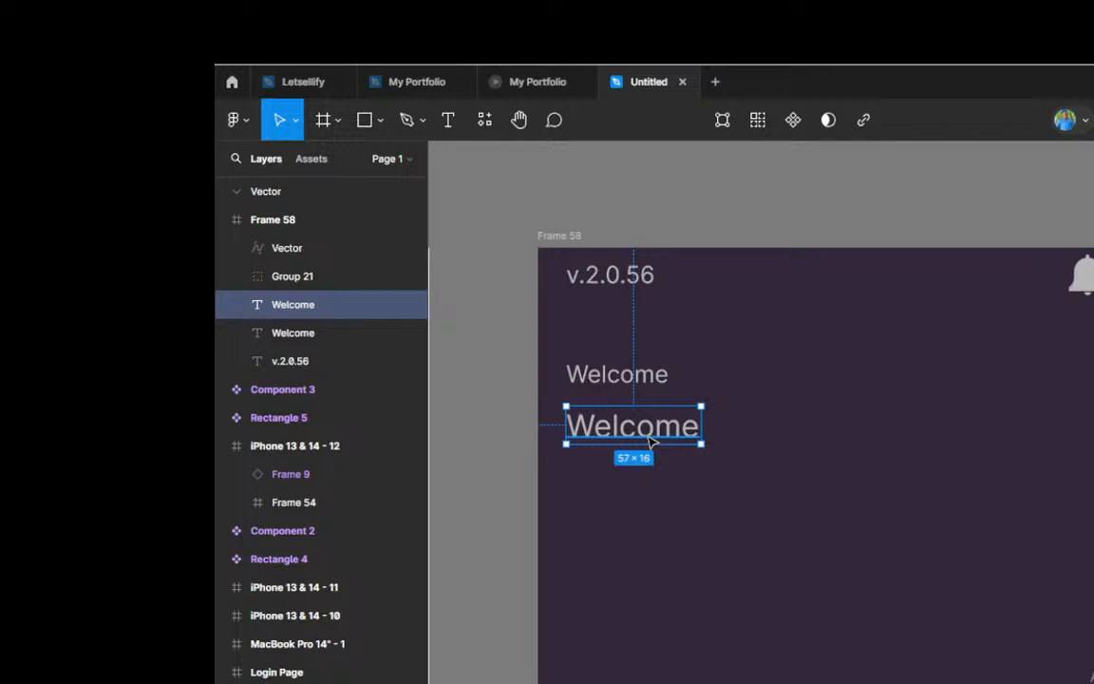
# Step: Replace the larger Welcome copy's text with the account holder's full name and color it white
pyautogui.doubleClick(650, 436)
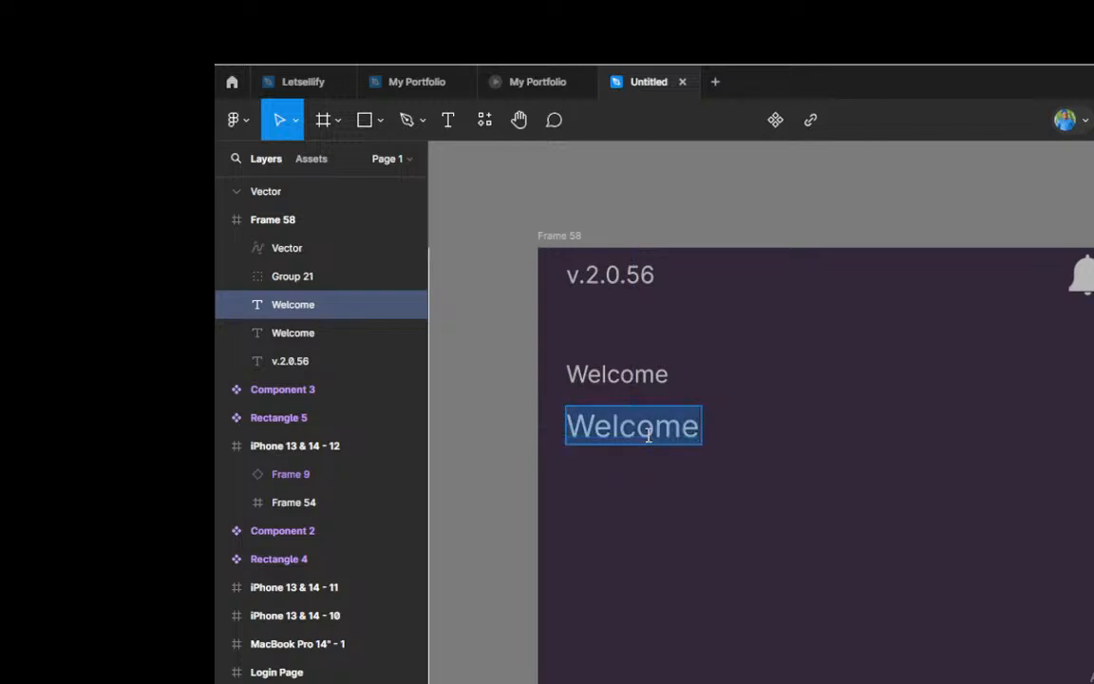
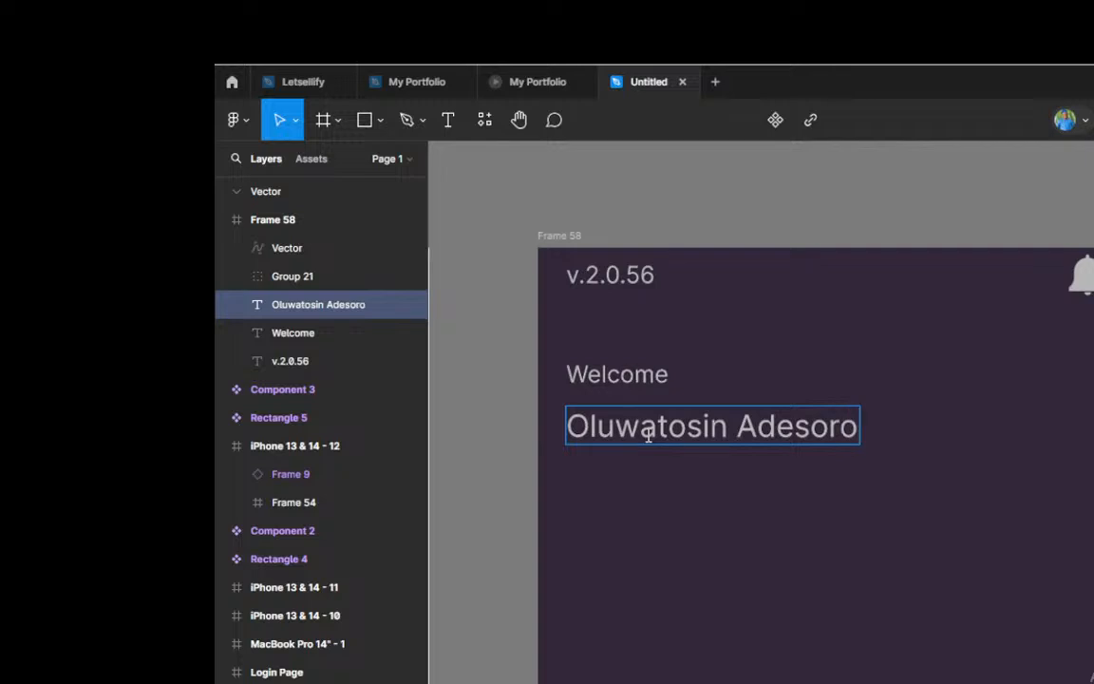
pyautogui.press('Escape')
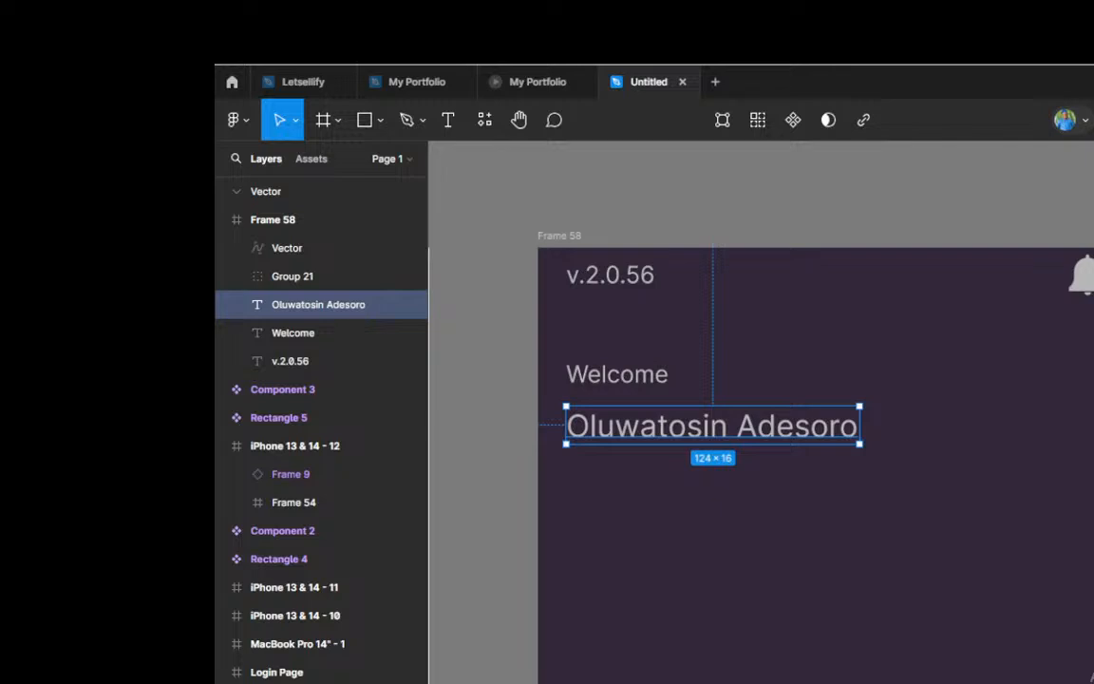
pyautogui.click(948, 406)
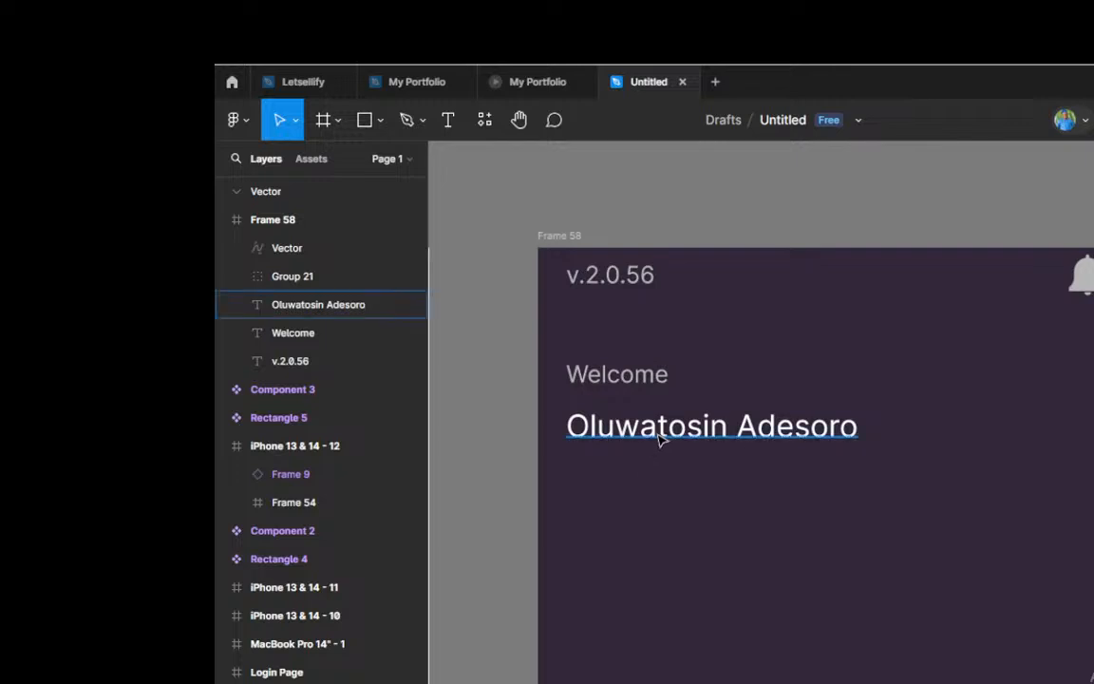
# Step: Duplicate the white name text directly beneath itself, 3 px apart, and change the copy's text to "BVN:"
pyautogui.click(701, 432)
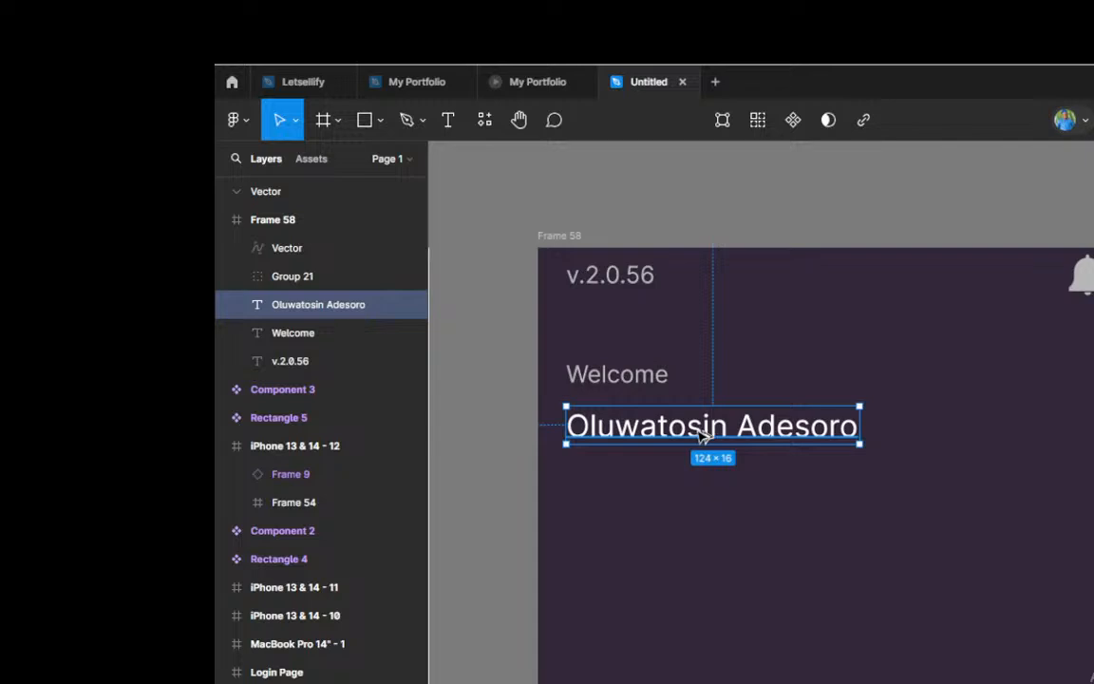
pyautogui.moveTo(701, 432); pyautogui.dragTo(703, 476)
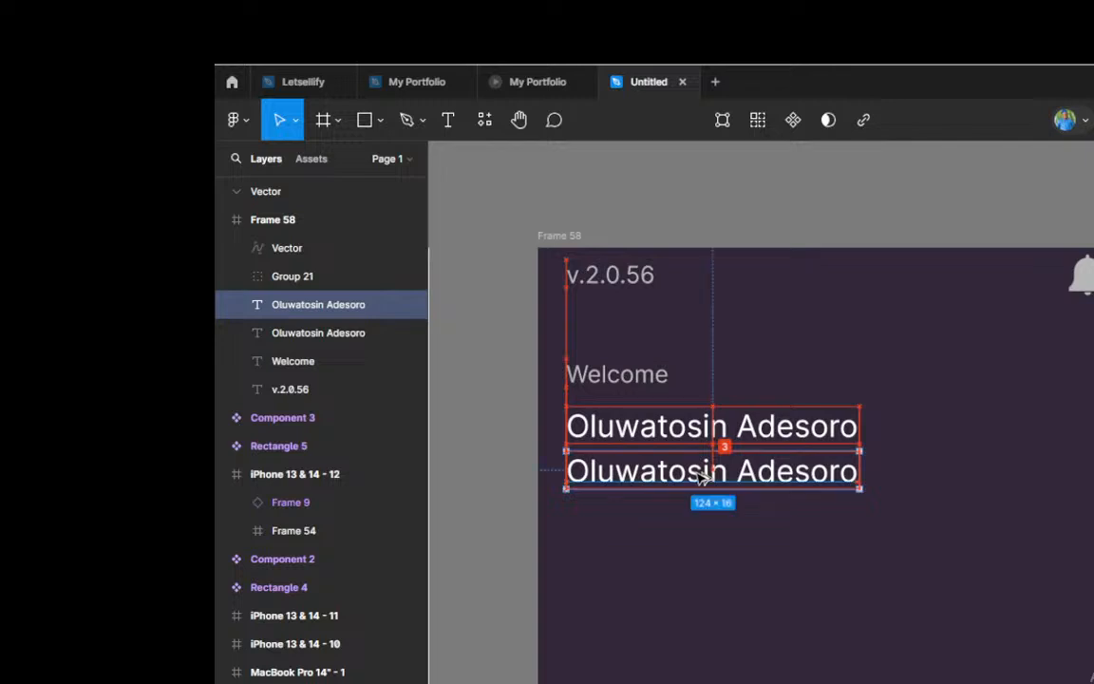
pyautogui.doubleClick(699, 475)
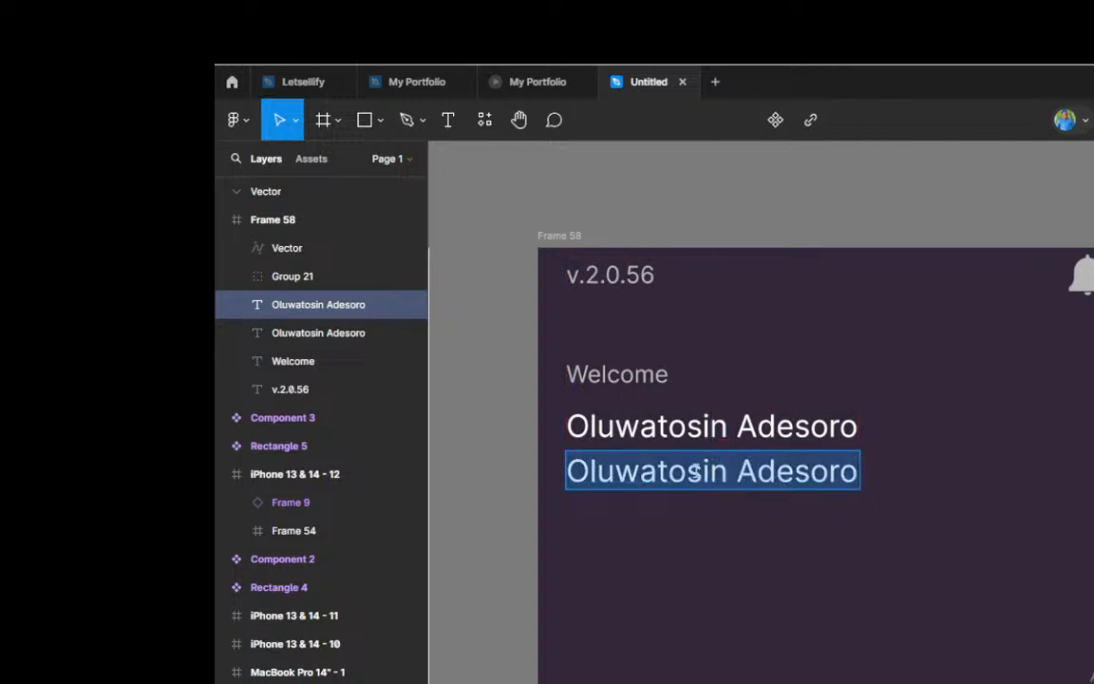
pyautogui.write('BV')
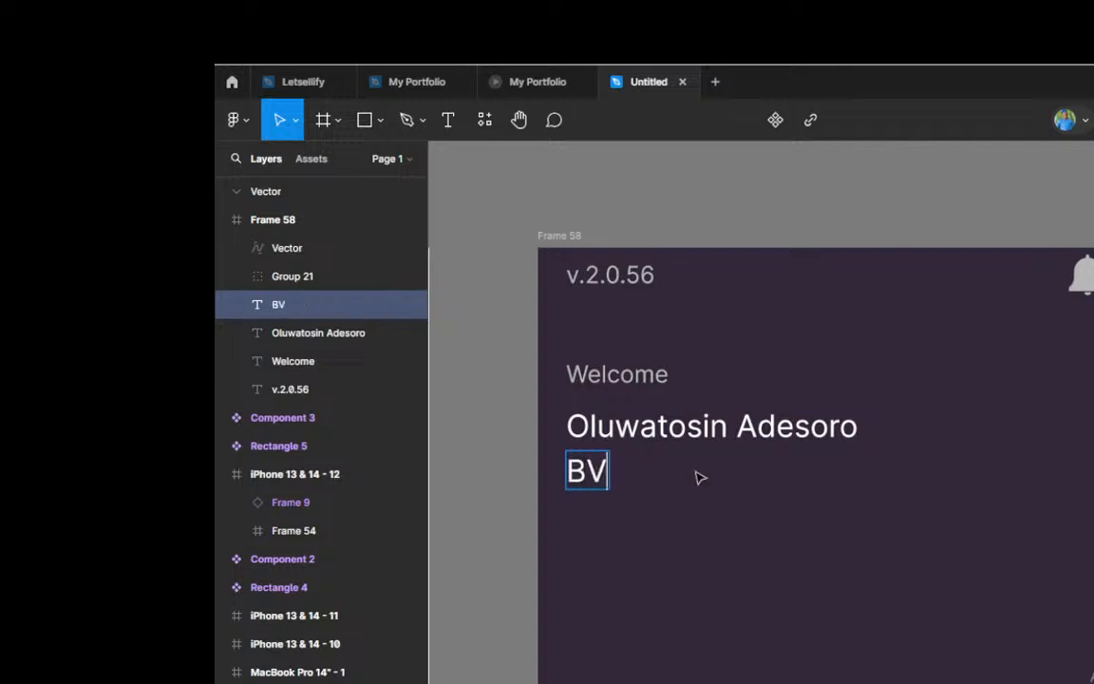
pyautogui.write('N')
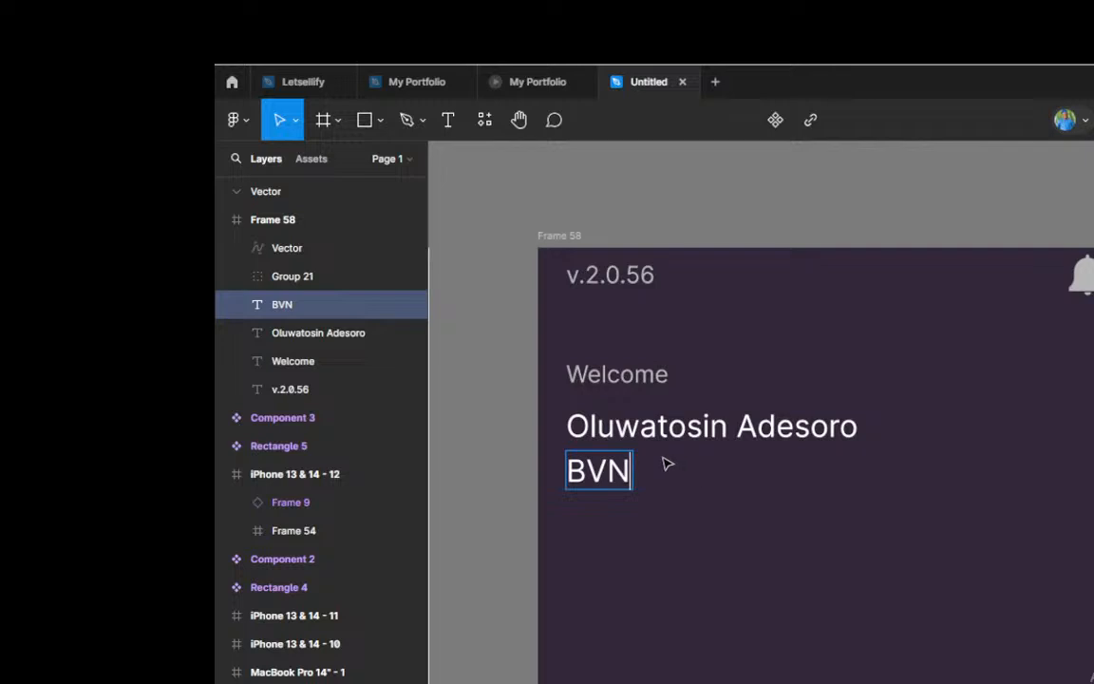
pyautogui.write(':')
pyautogui.moveTo(636, 469); pyautogui.dragTo(563, 469)
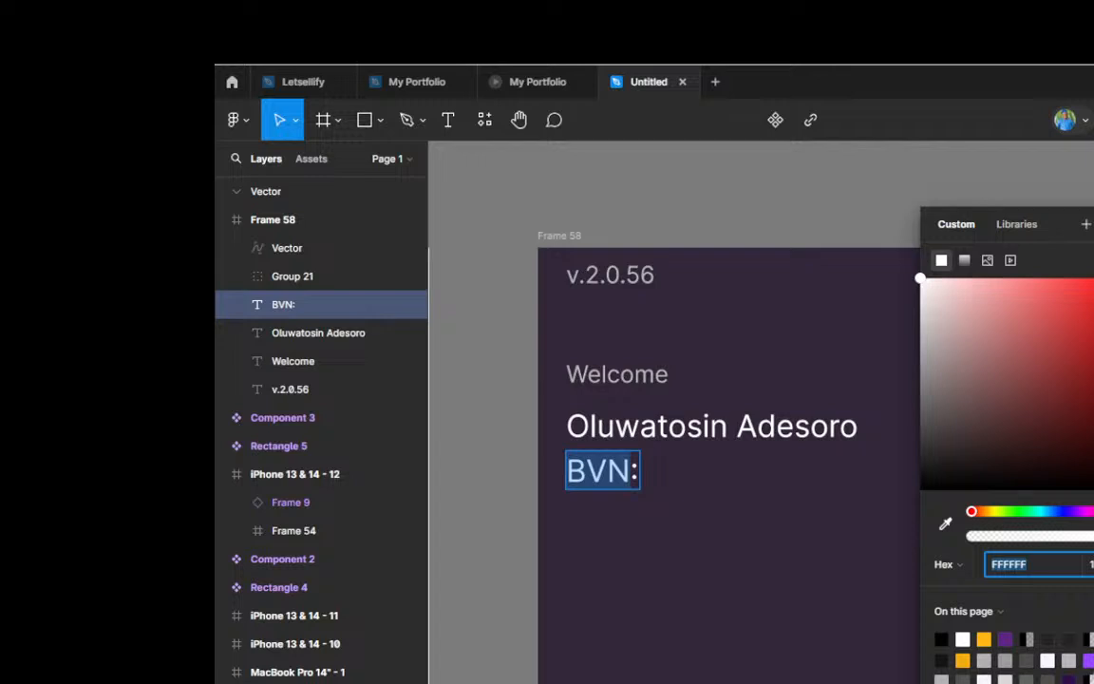
pyautogui.click(945, 523)
pyautogui.scroll(-5, 791, 476)
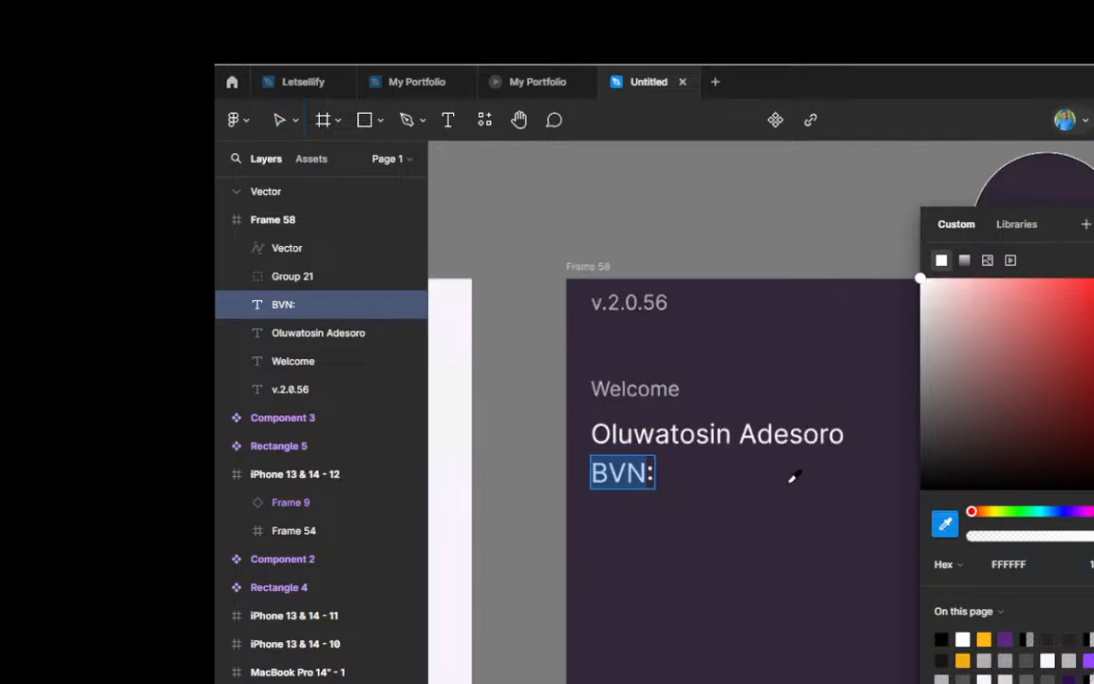
pyautogui.hscroll(-5, 791, 478)
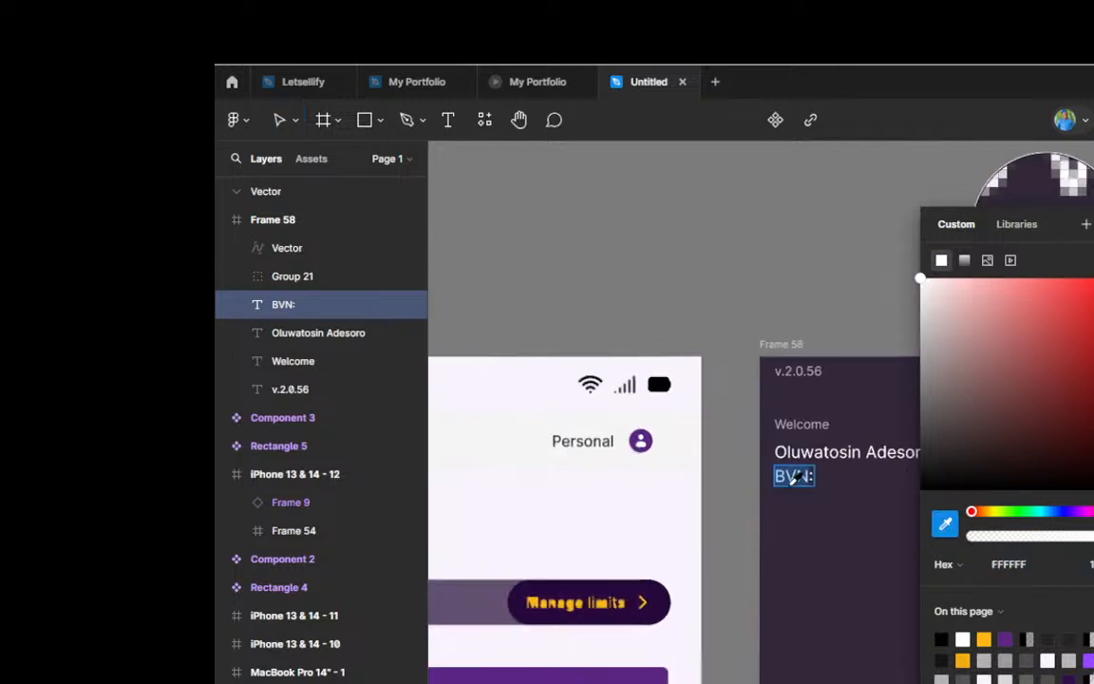
pyautogui.hscroll(-3, 795, 479)
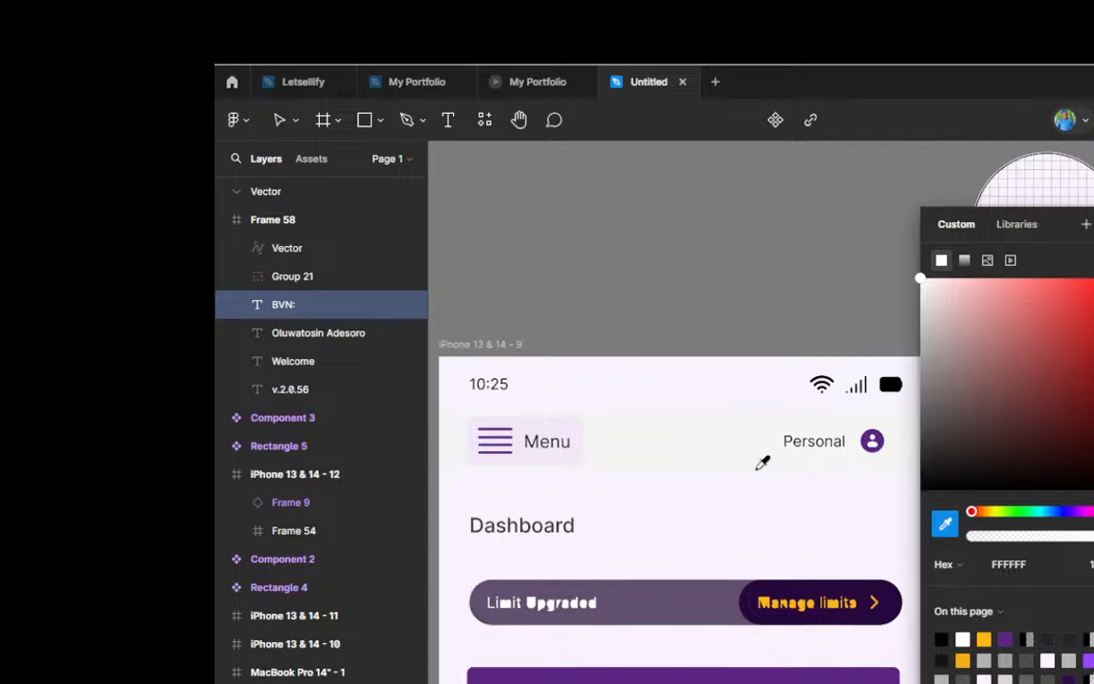
pyautogui.scroll(-2, 763, 463)
pyautogui.scroll(-1, 763, 463)
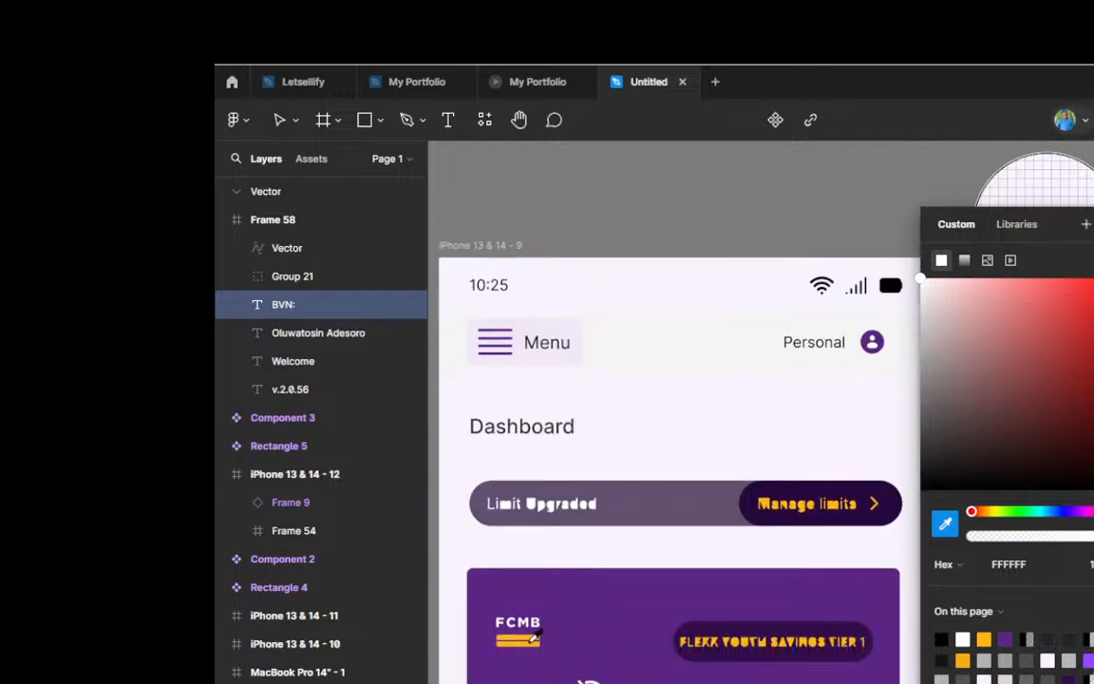
pyautogui.scroll(-1, 535, 640)
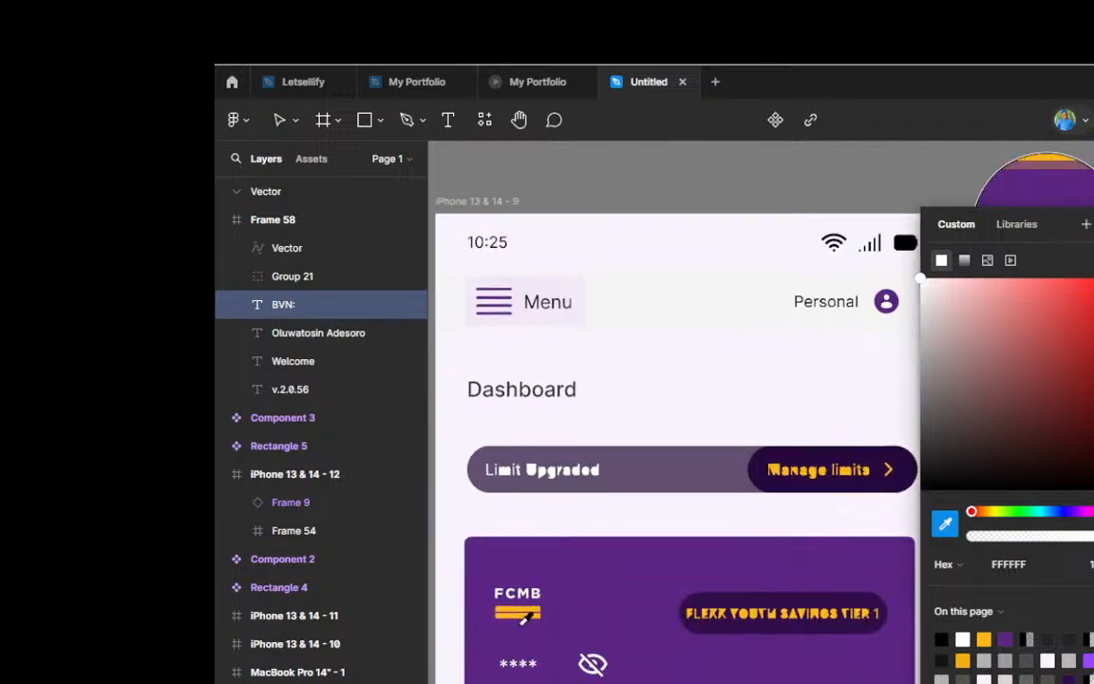
pyautogui.scroll(5, 524, 618)
pyautogui.scroll(2, 523, 619)
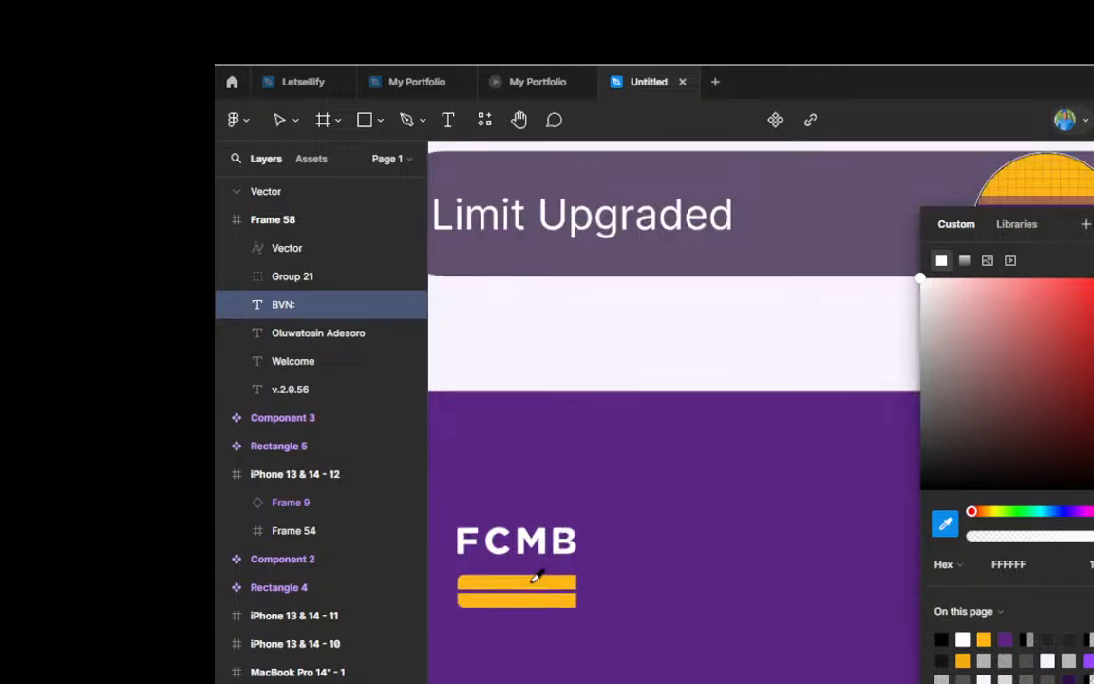
pyautogui.press('Escape')
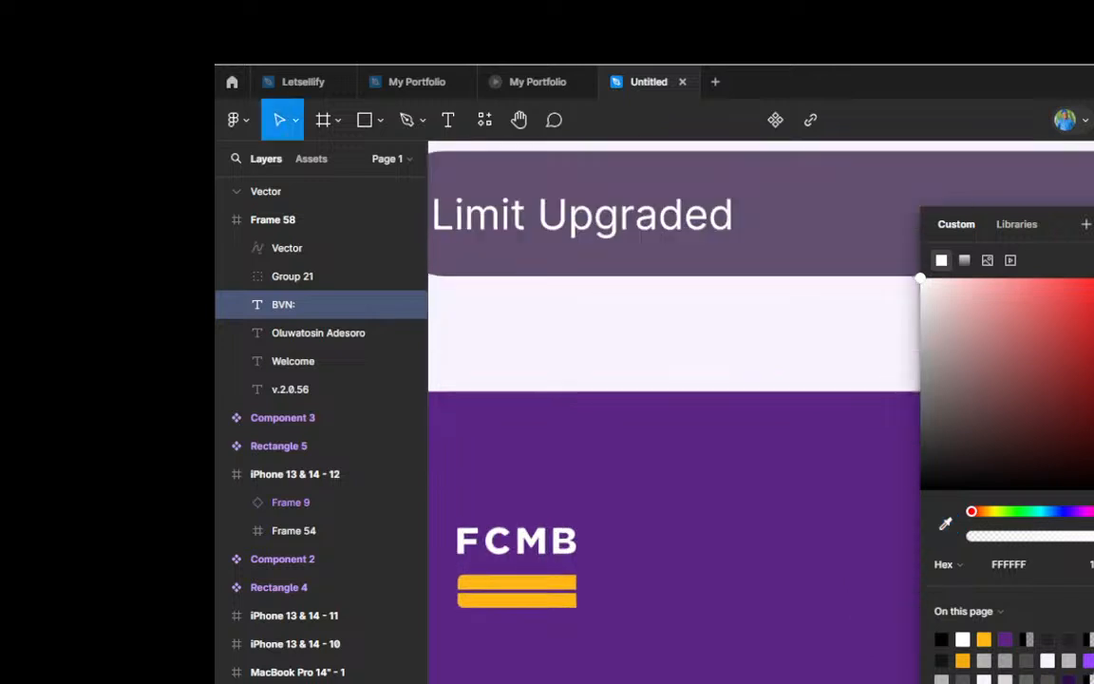
pyautogui.press('Escape')
pyautogui.scroll(-3, 534, 340)
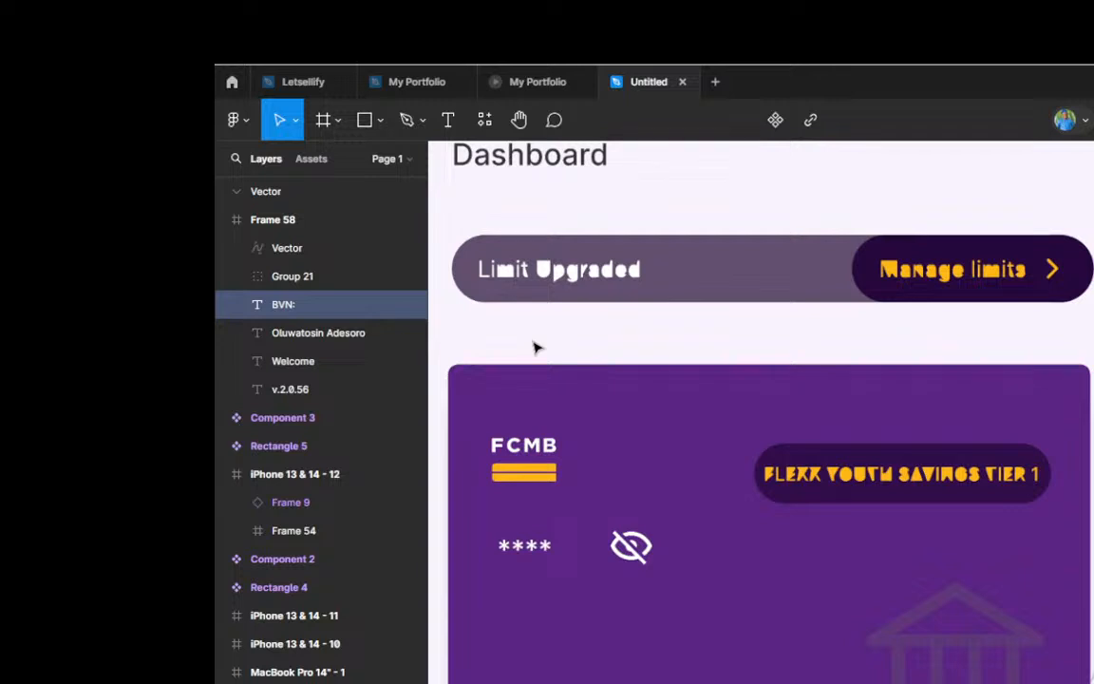
pyautogui.scroll(-4, 536, 347)
pyautogui.scroll(5, 805, 236)
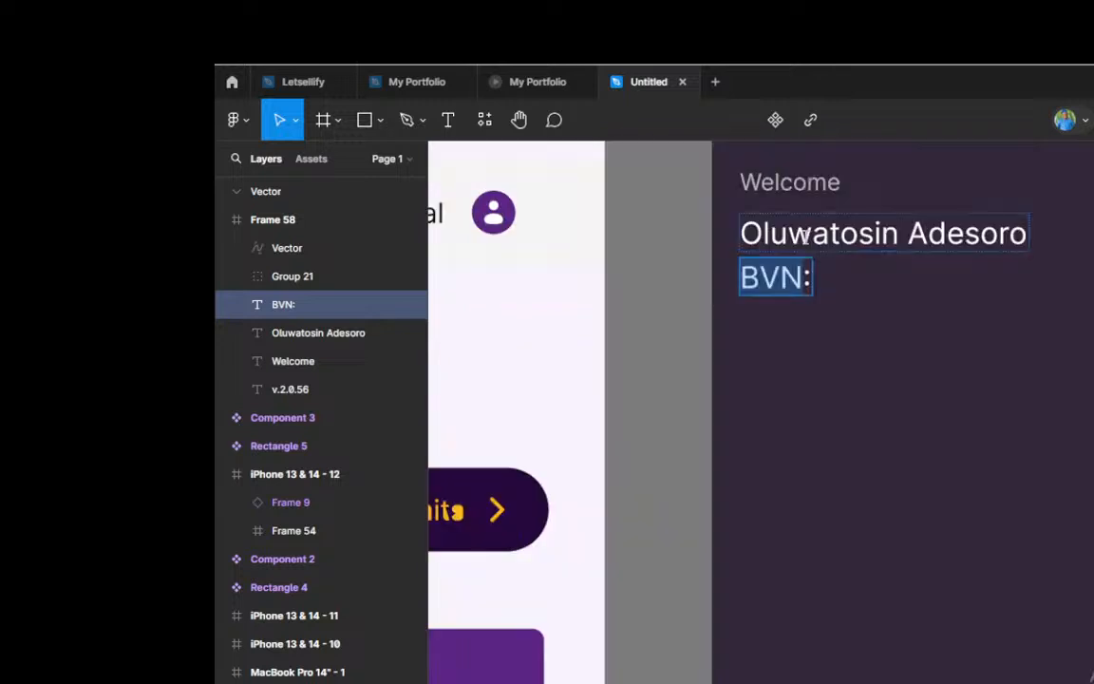
pyautogui.press('Escape')
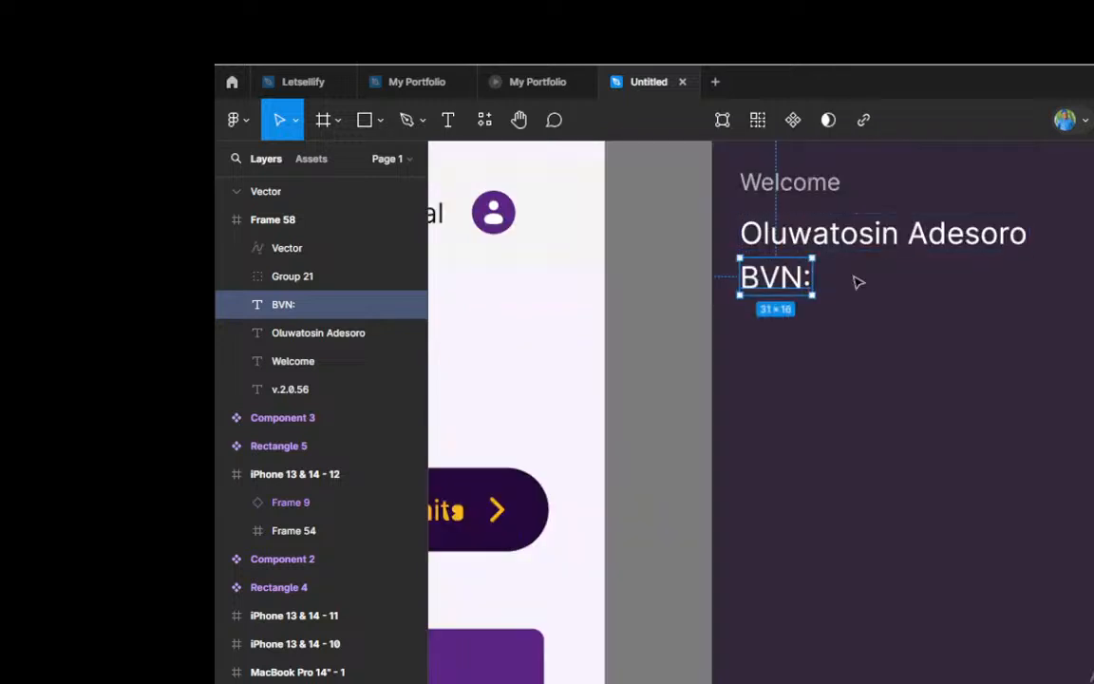
# Step: Color only the letters "BVN" in the BVN: label yellow-orange FFB717, excluding the colon
pyautogui.doubleClick(805, 277)
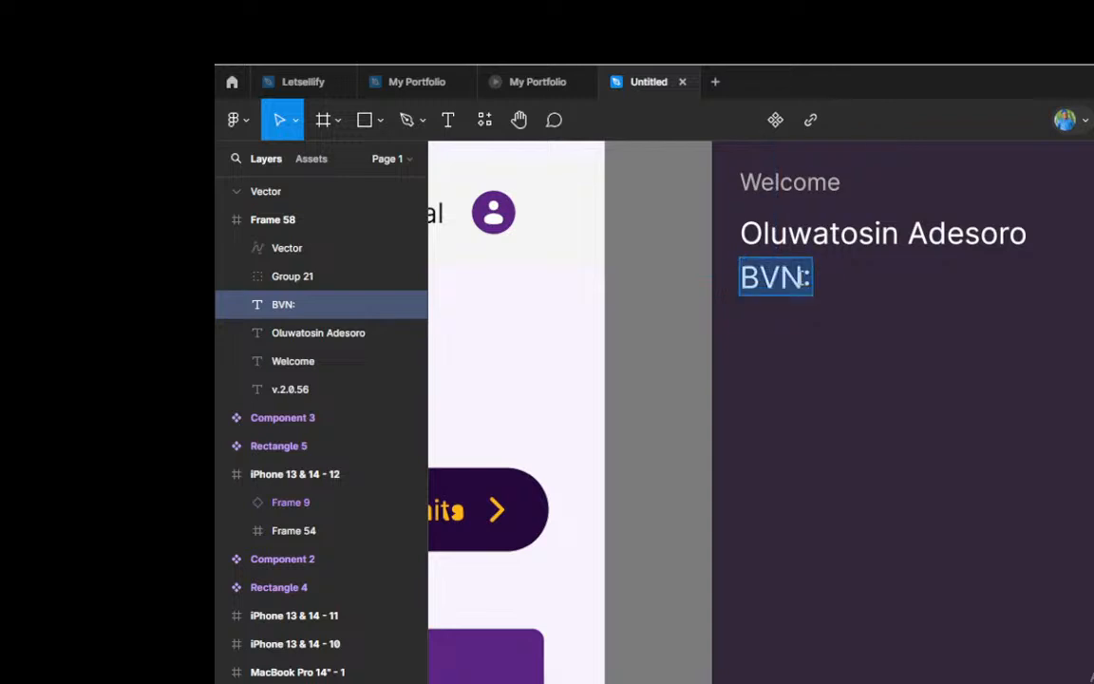
pyautogui.click(749, 277)
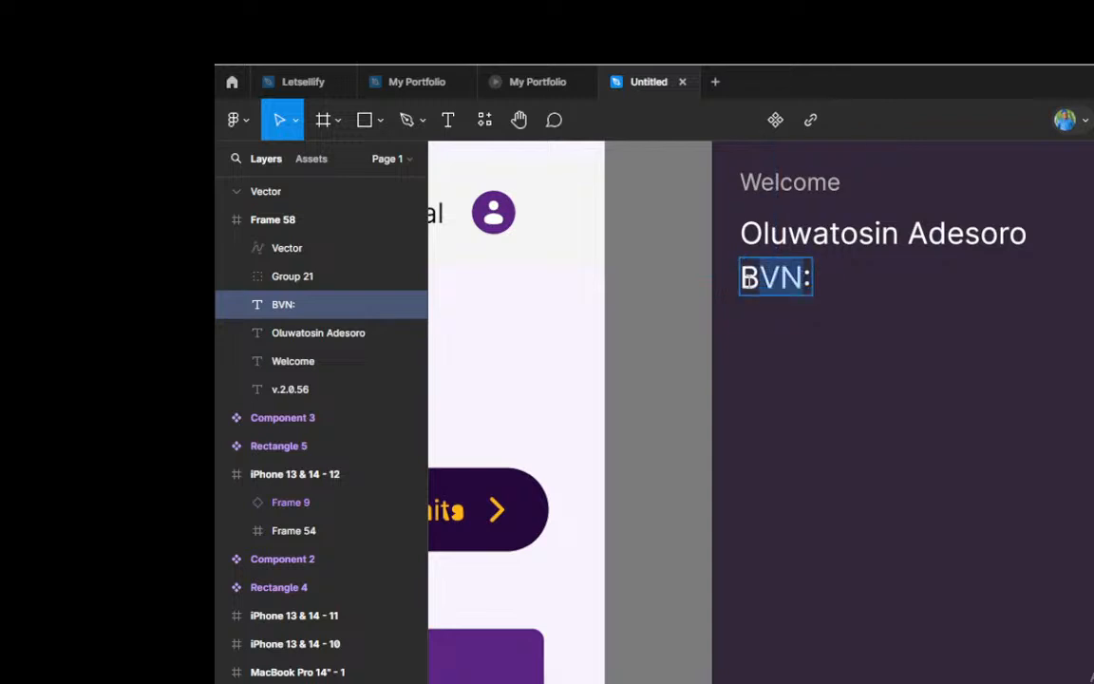
pyautogui.doubleClick(749, 277)
pyautogui.click(1093, 622)
pyautogui.click(985, 638)
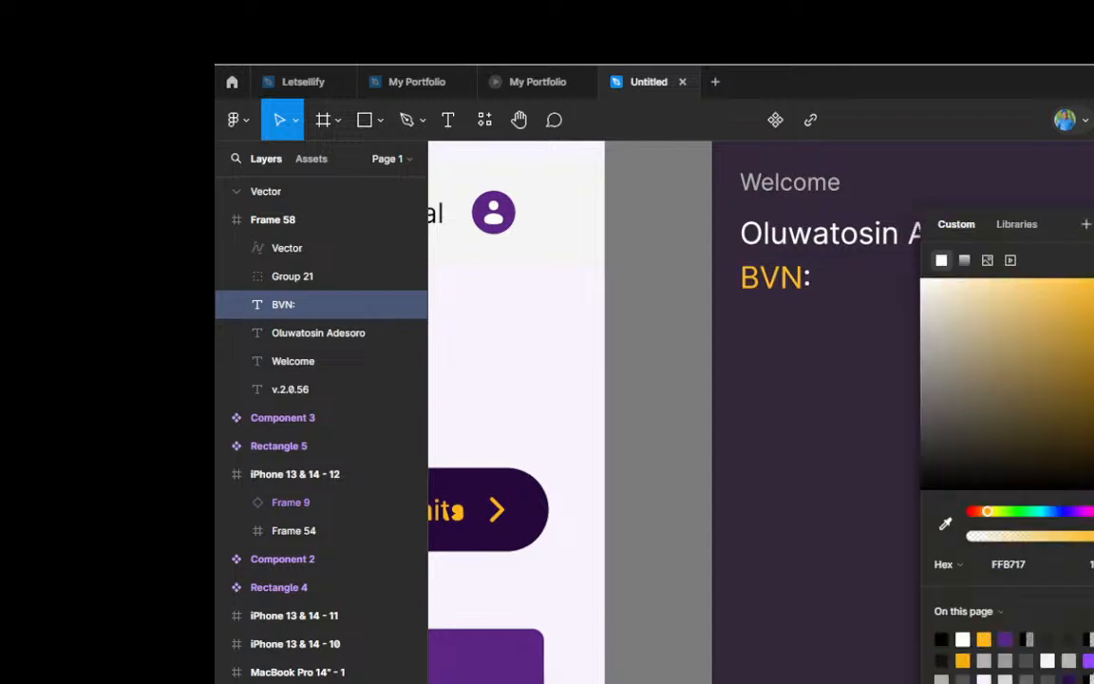
pyautogui.click(822, 304)
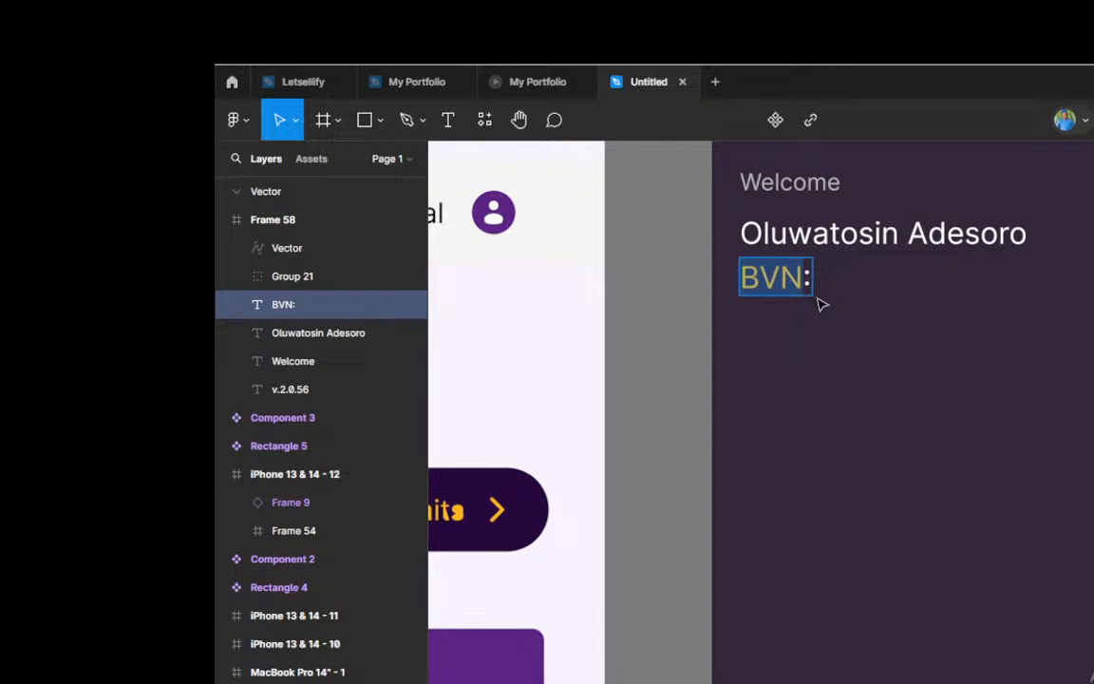
pyautogui.press('Escape')
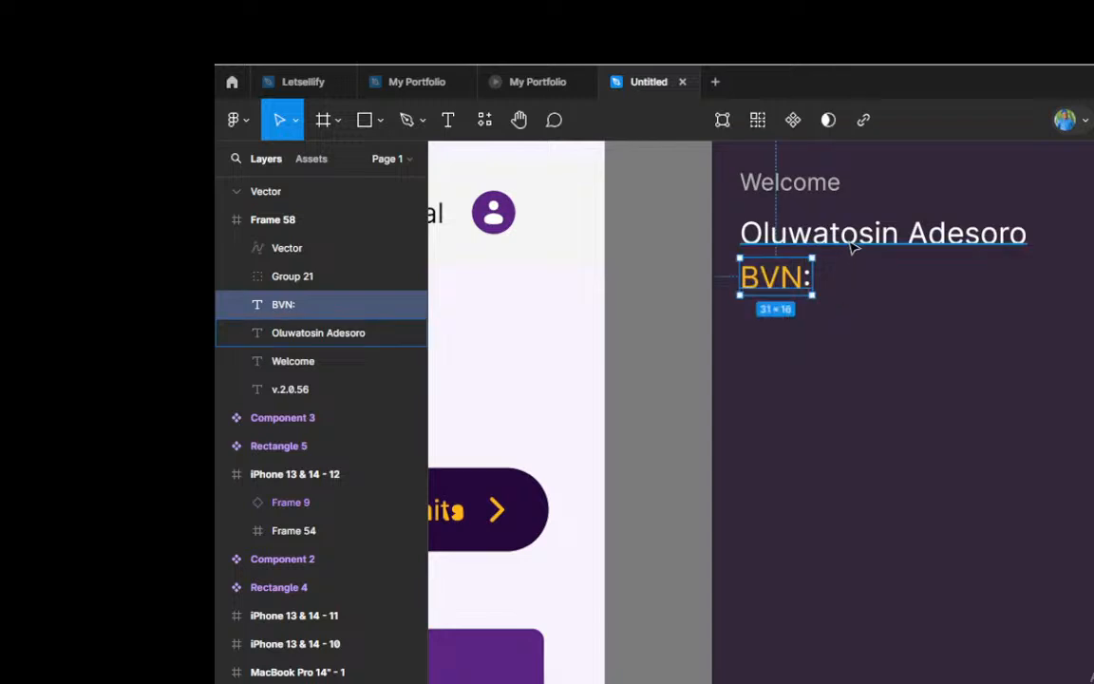
# Step: Duplicate the white name text and place the copy on the BVN: row, just after the colon with a small gap
pyautogui.click(852, 246)
pyautogui.moveTo(851, 246); pyautogui.dragTo(932, 285)
pyautogui.press('Return')
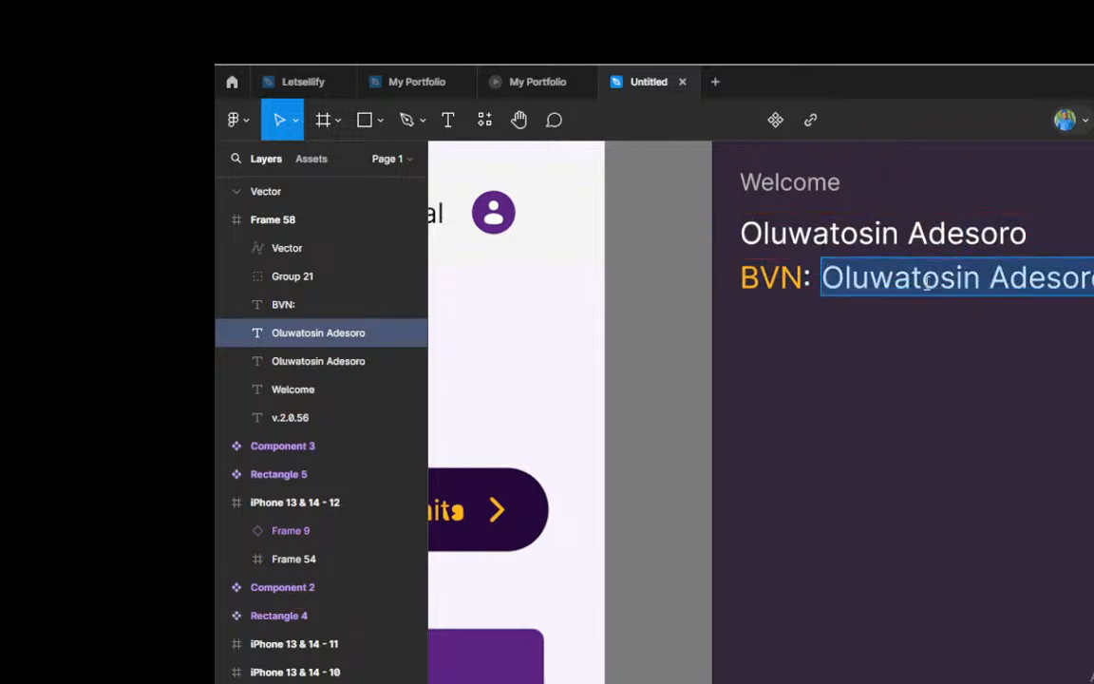
pyautogui.click(926, 336)
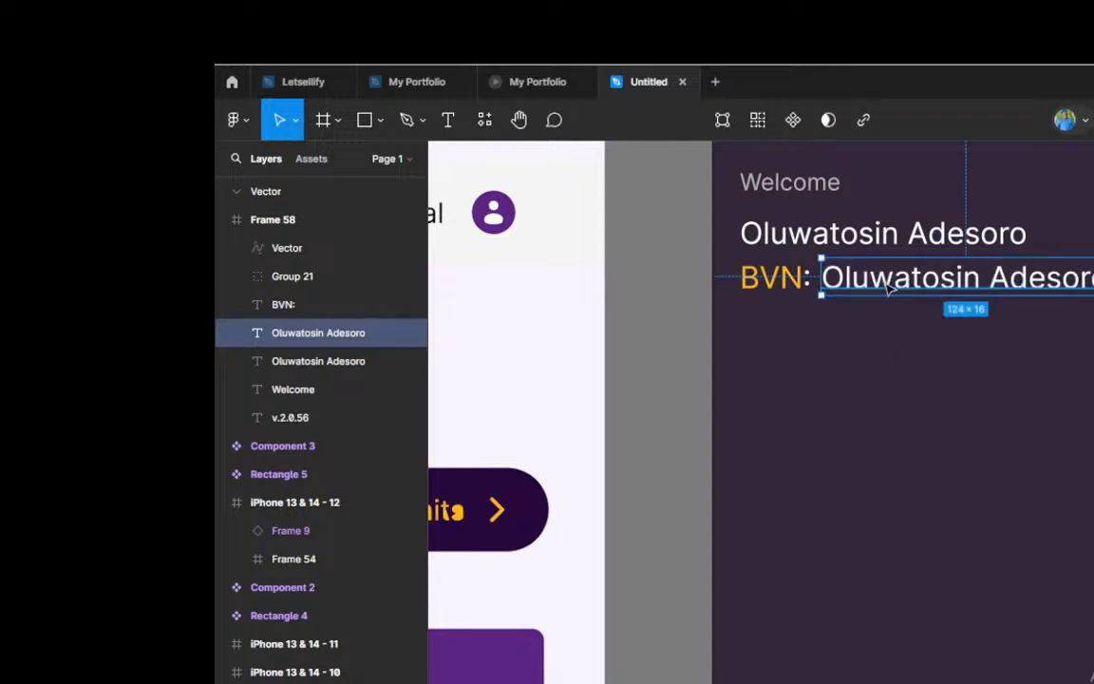
pyautogui.moveTo(889, 282); pyautogui.dragTo(894, 281)
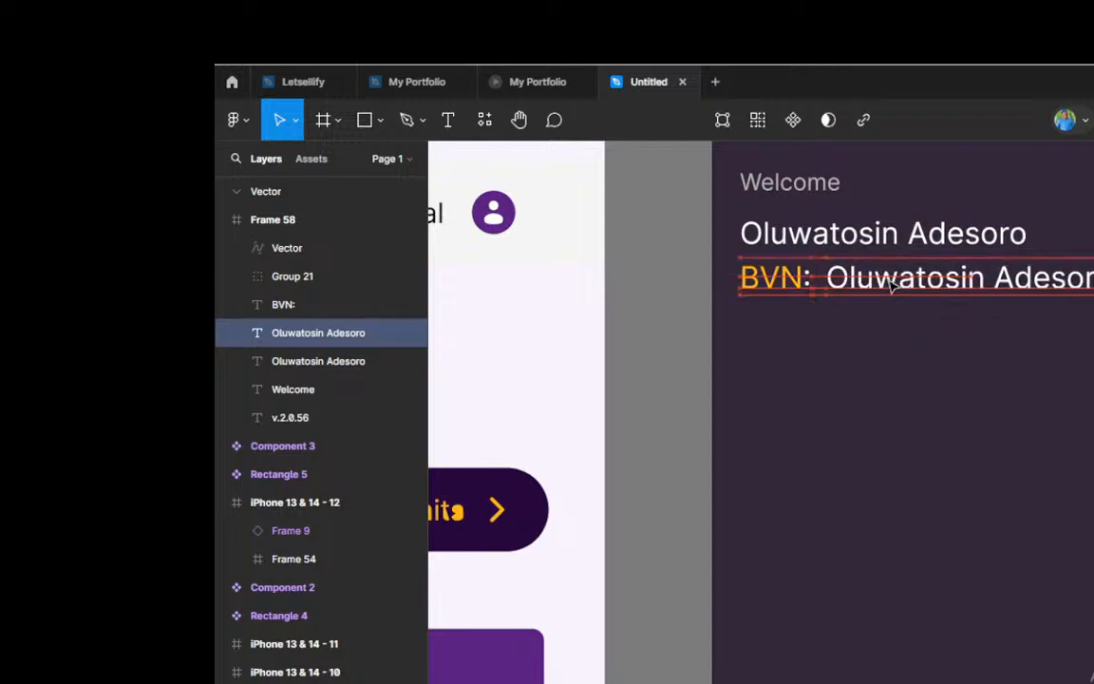
# Step: Scale the black chevron above Frame 58 down to 9.62 × 4.81 and place it inside the frame at the far end of the BVN row
pyautogui.scroll(-5, 892, 285)
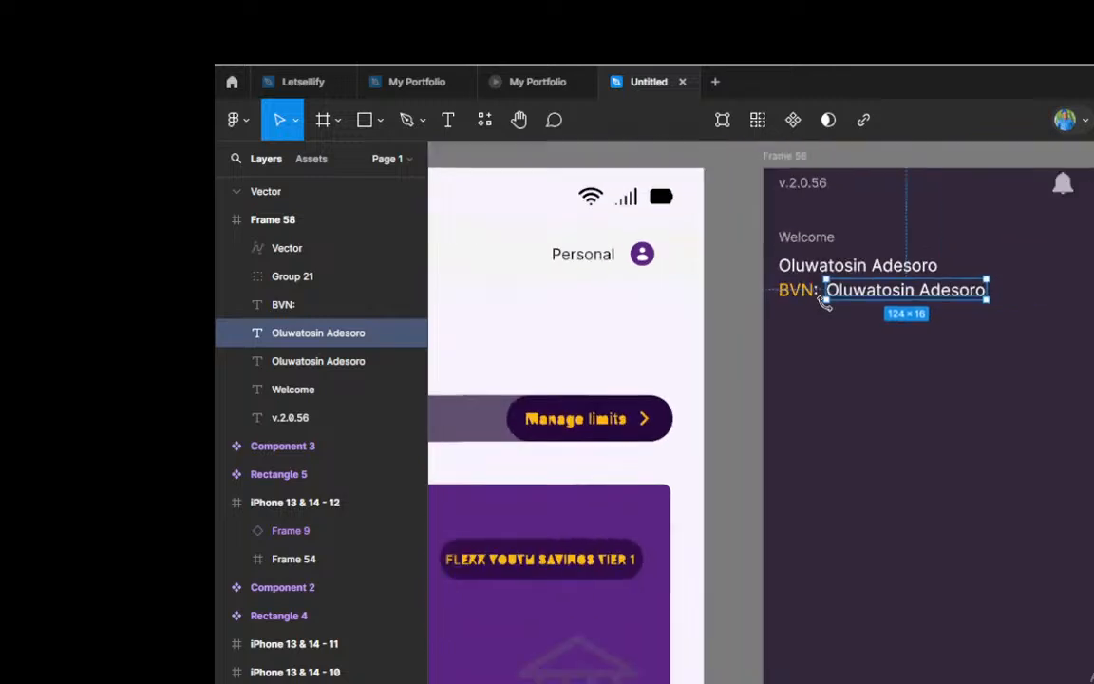
pyautogui.scroll(2, 997, 302)
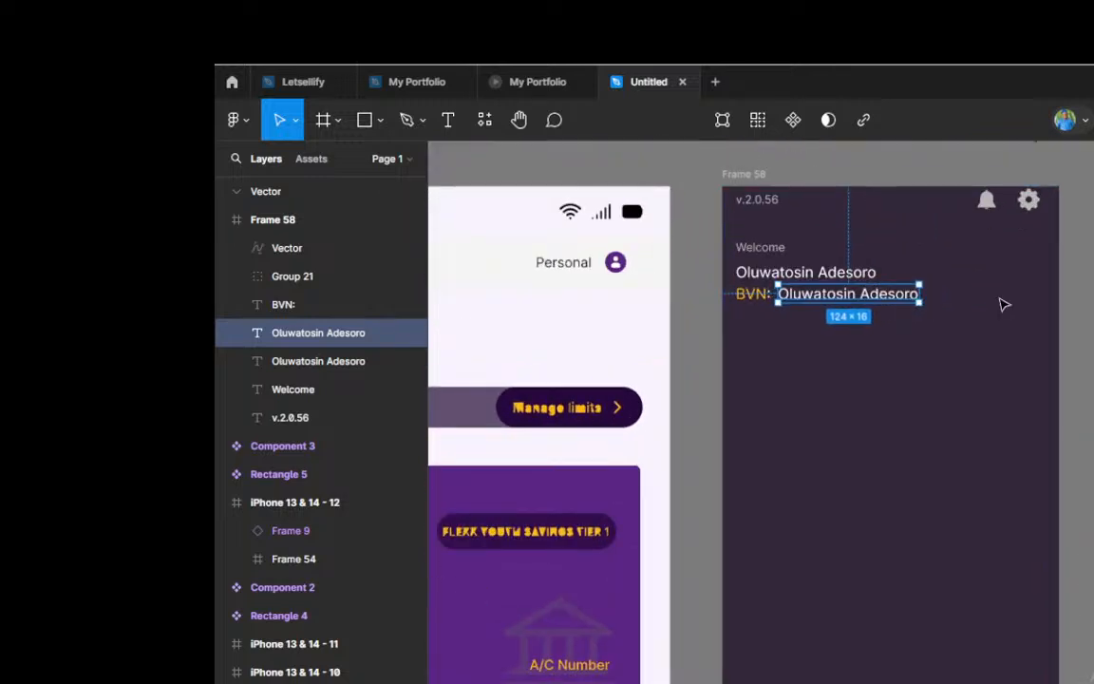
pyautogui.scroll(2, 1001, 305)
pyautogui.scroll(-3, 926, 288)
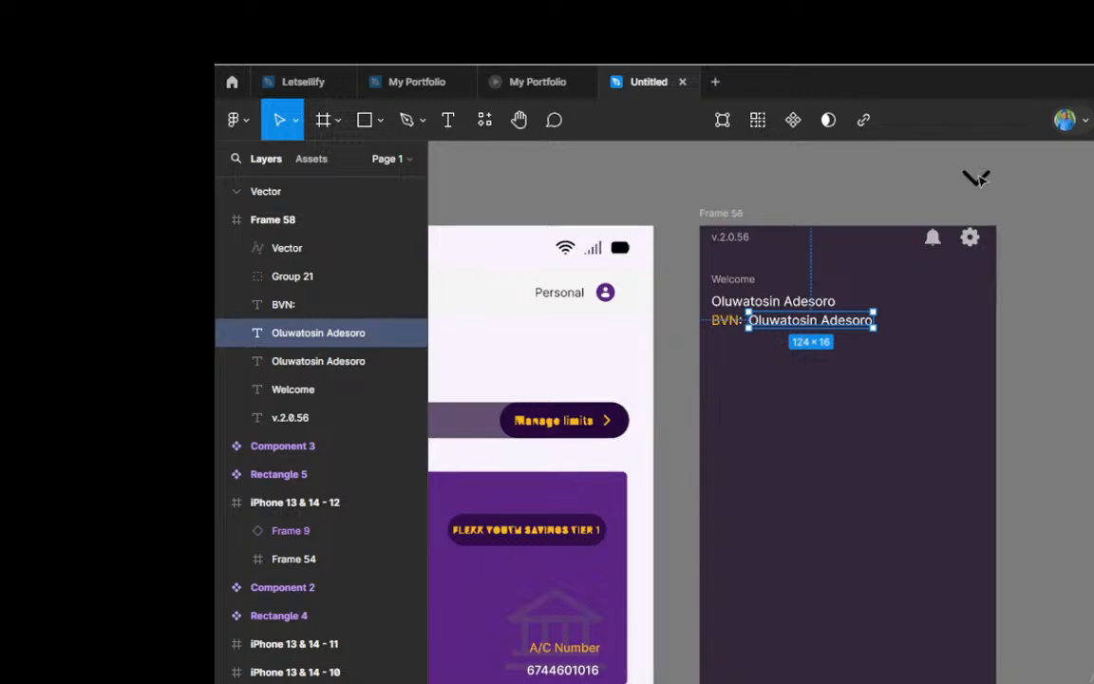
pyautogui.scroll(2, 982, 182)
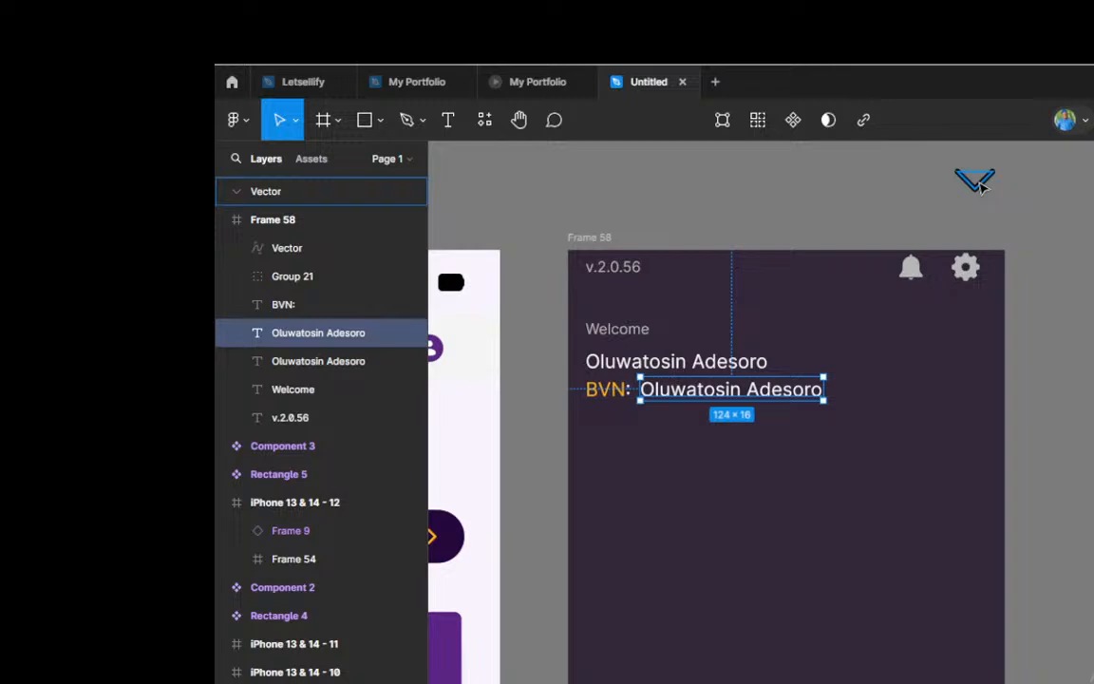
pyautogui.click(983, 187)
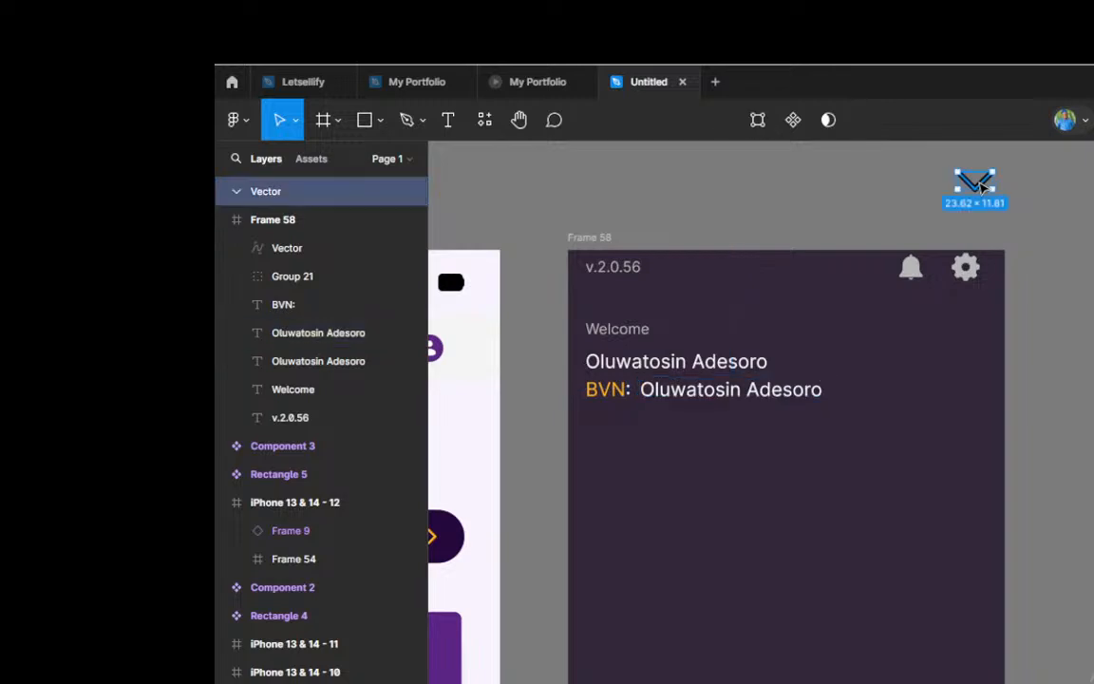
pyautogui.scroll(5, 983, 187)
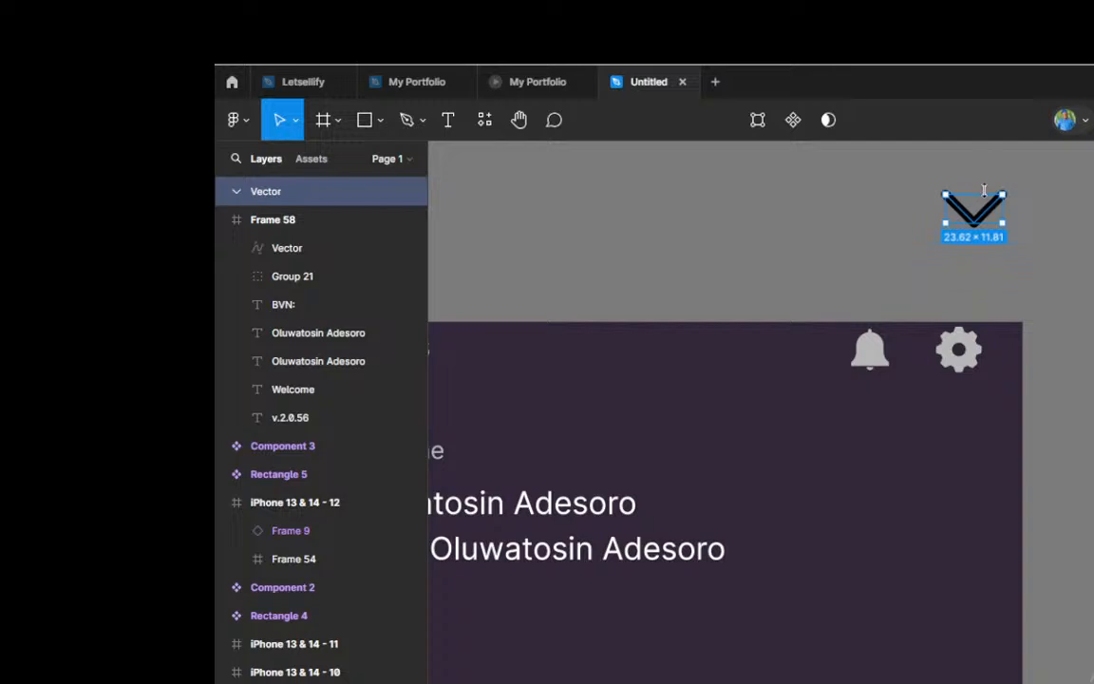
pyautogui.press('k')
pyautogui.moveTo(991, 192); pyautogui.dragTo(933, 549)
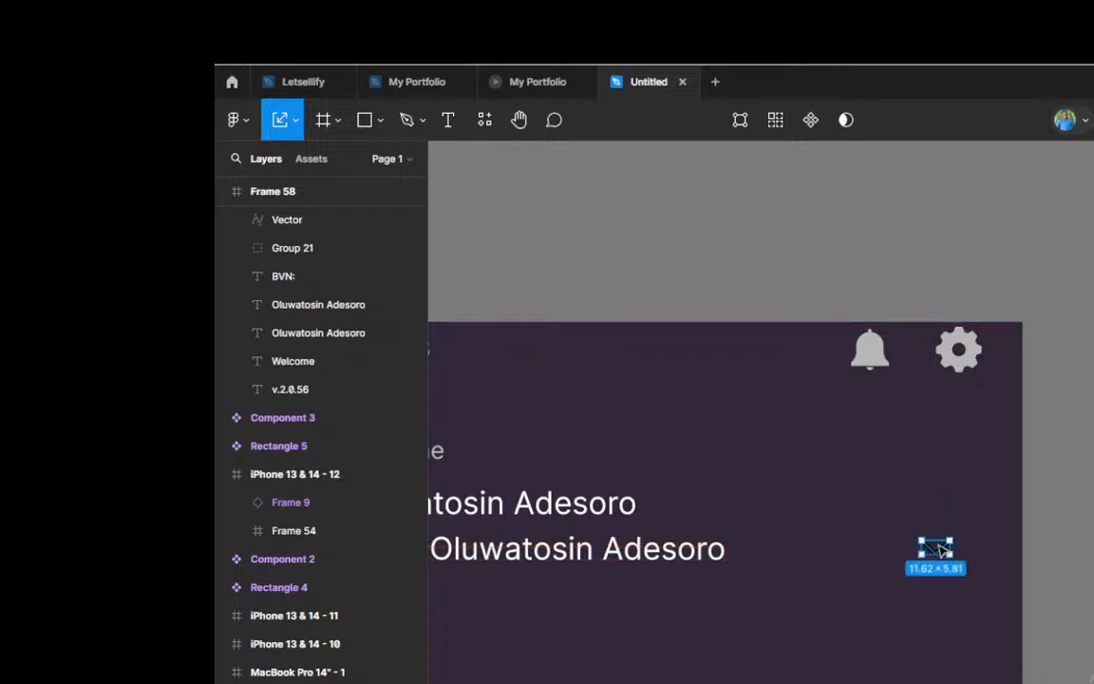
pyautogui.scroll(5, 935, 546)
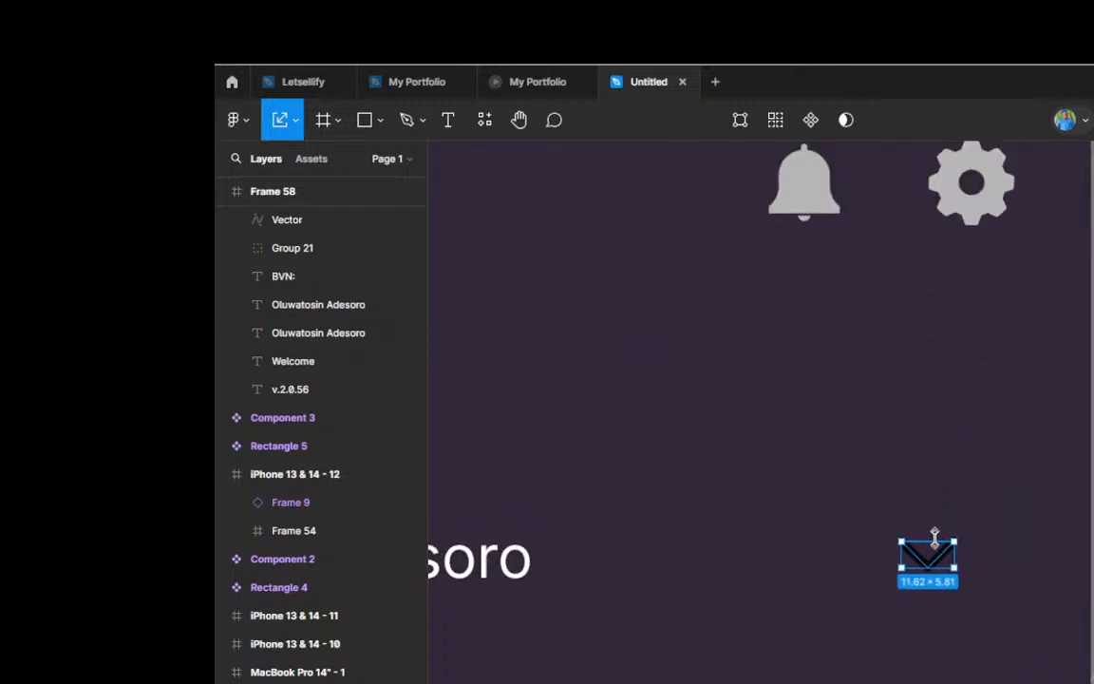
pyautogui.moveTo(934, 542); pyautogui.dragTo(934, 547)
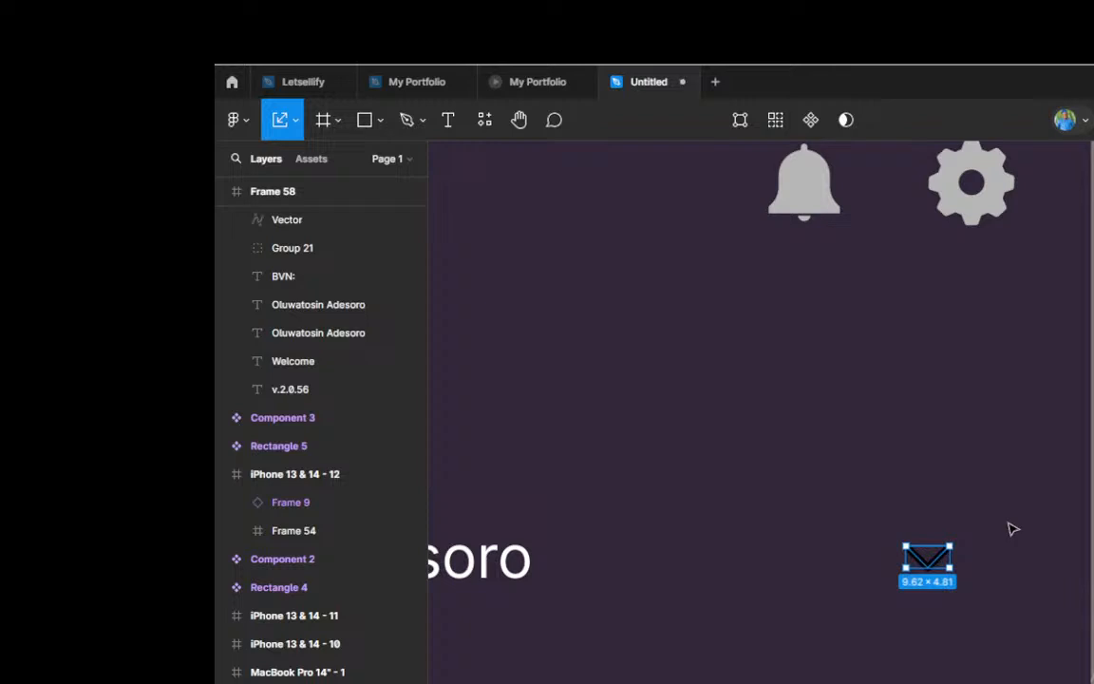
pyautogui.scroll(-4, 1044, 524)
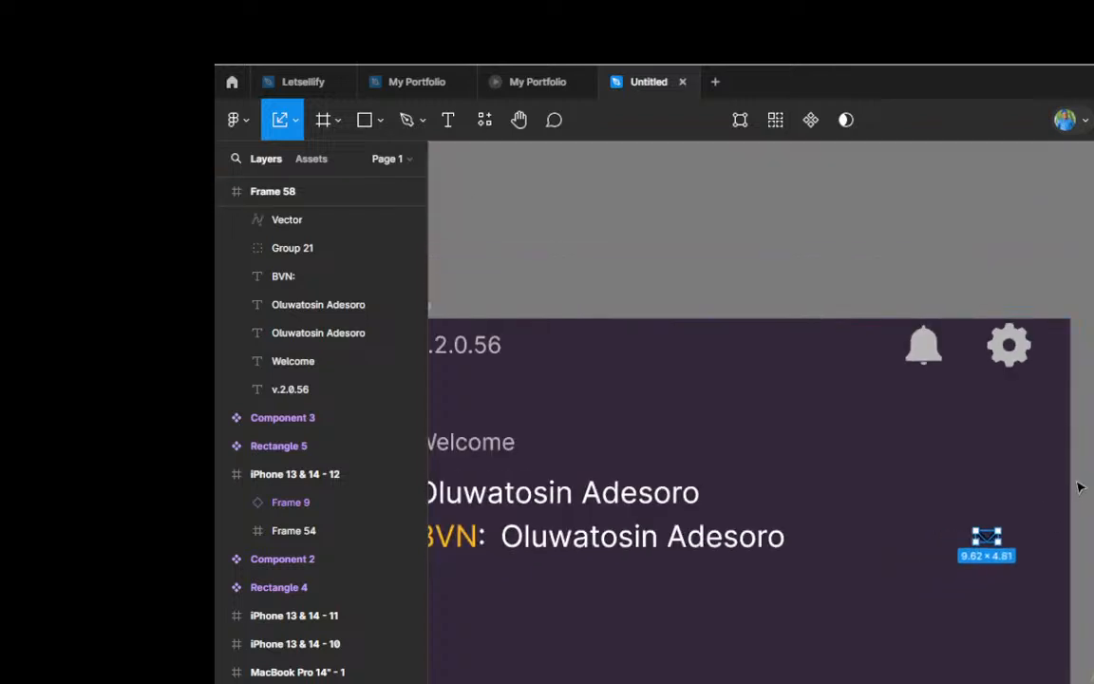
pyautogui.press('v')
# Step: Change the small chevron's color to yellow-orange FFB717
pyautogui.click(1093, 664)
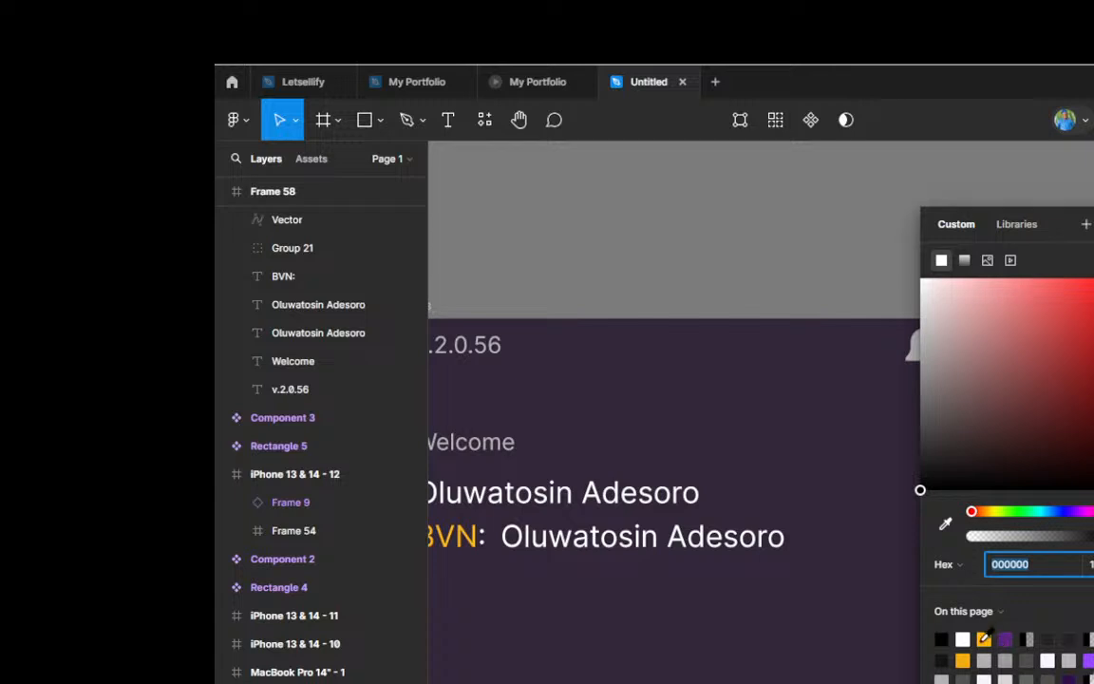
pyautogui.write('FFB717')
pyautogui.press('Return')
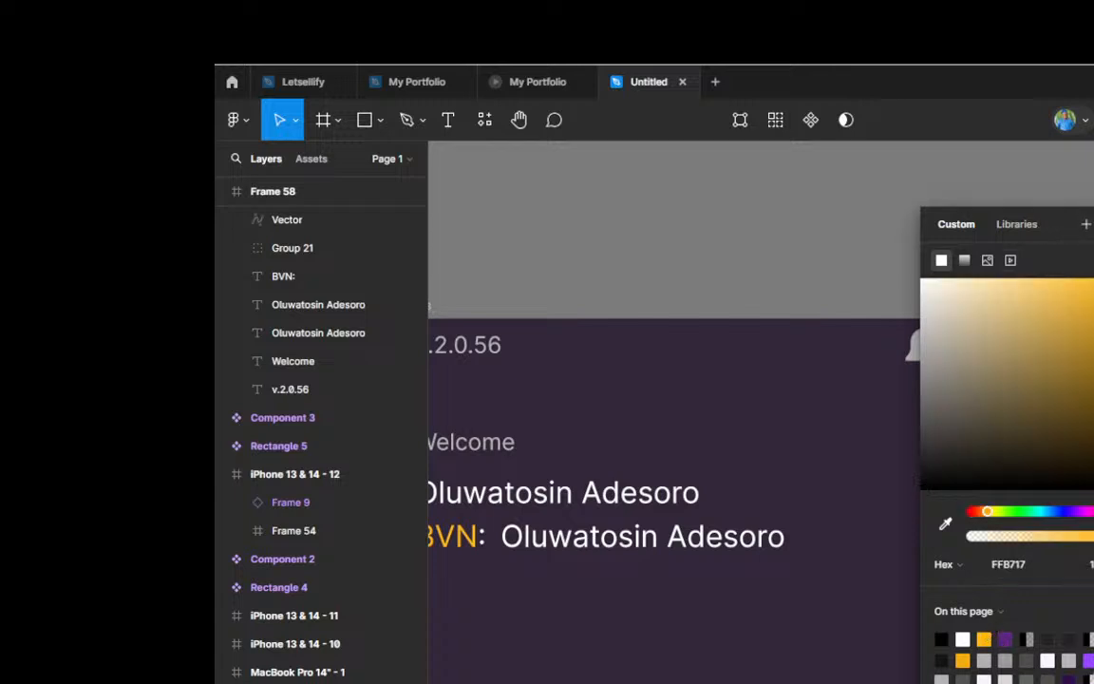
pyautogui.press('Escape')
pyautogui.scroll(-3, 959, 323)
pyautogui.scroll(-2, 979, 338)
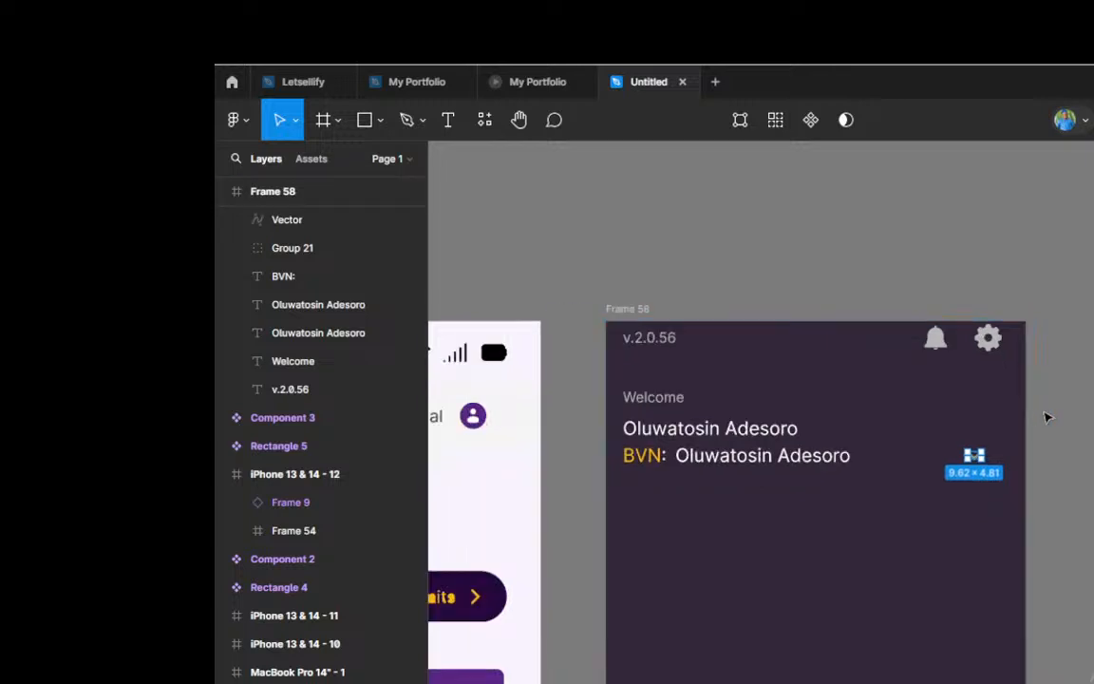
pyautogui.scroll(-3, 1054, 413)
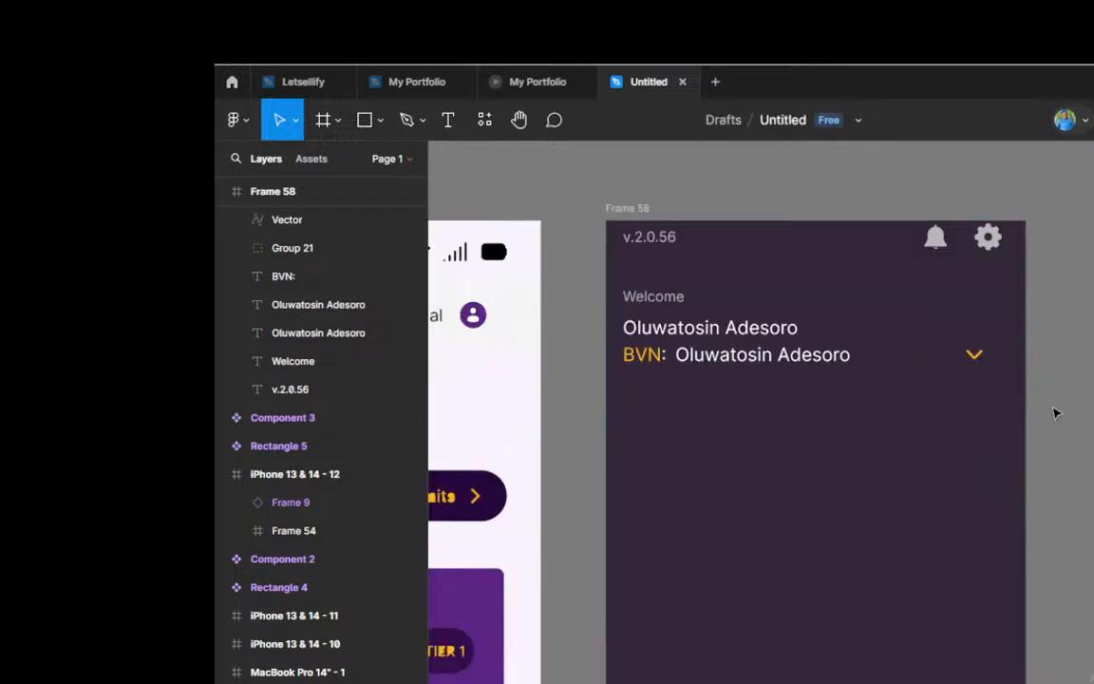
# Step: Duplicate the name text from the BVN row a short distance below, left-aligned with the BVN: label, and reduce the copy's font size by two steps
pyautogui.scroll(1, 908, 420)
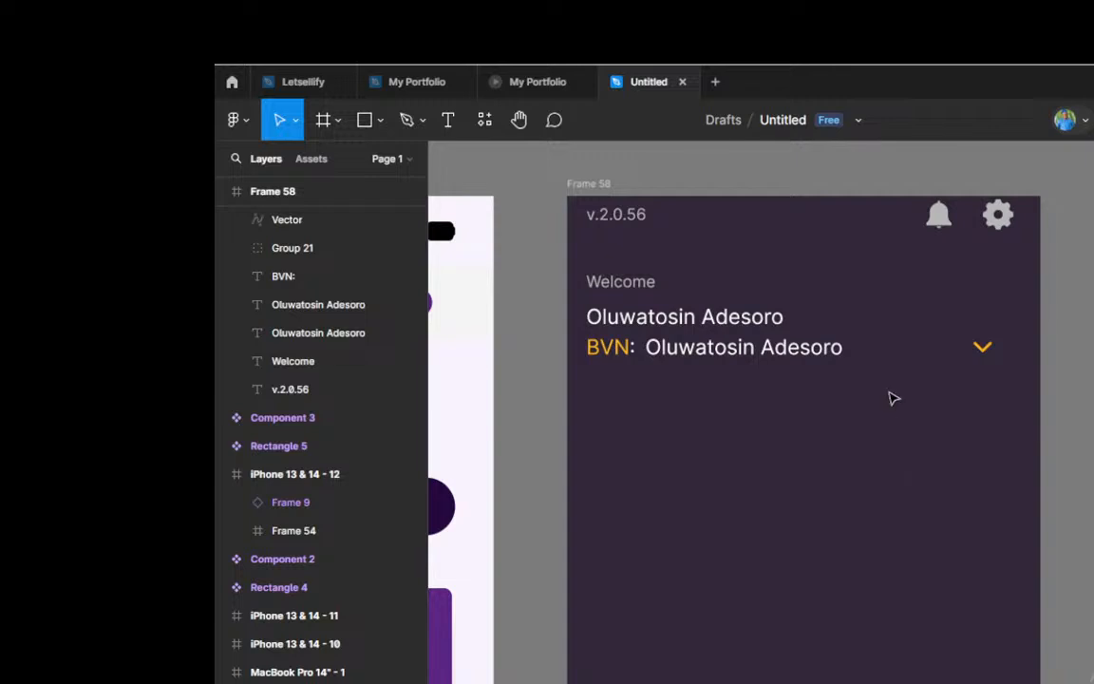
pyautogui.click(696, 354)
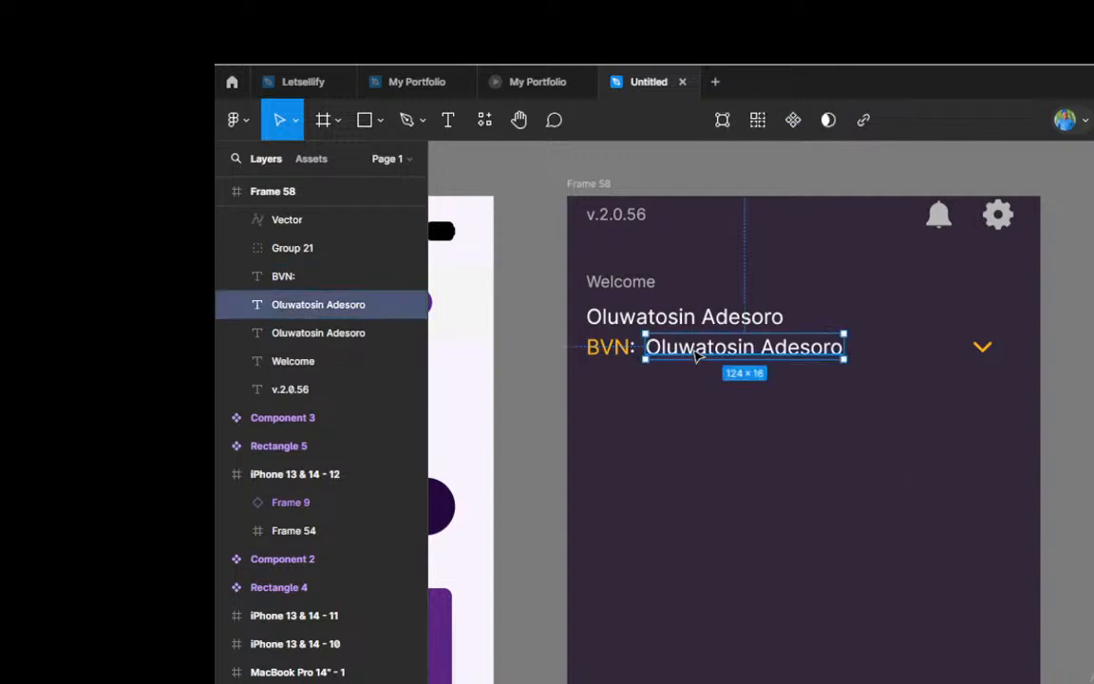
pyautogui.moveTo(696, 354); pyautogui.dragTo(641, 399)
pyautogui.scroll(3, 637, 401)
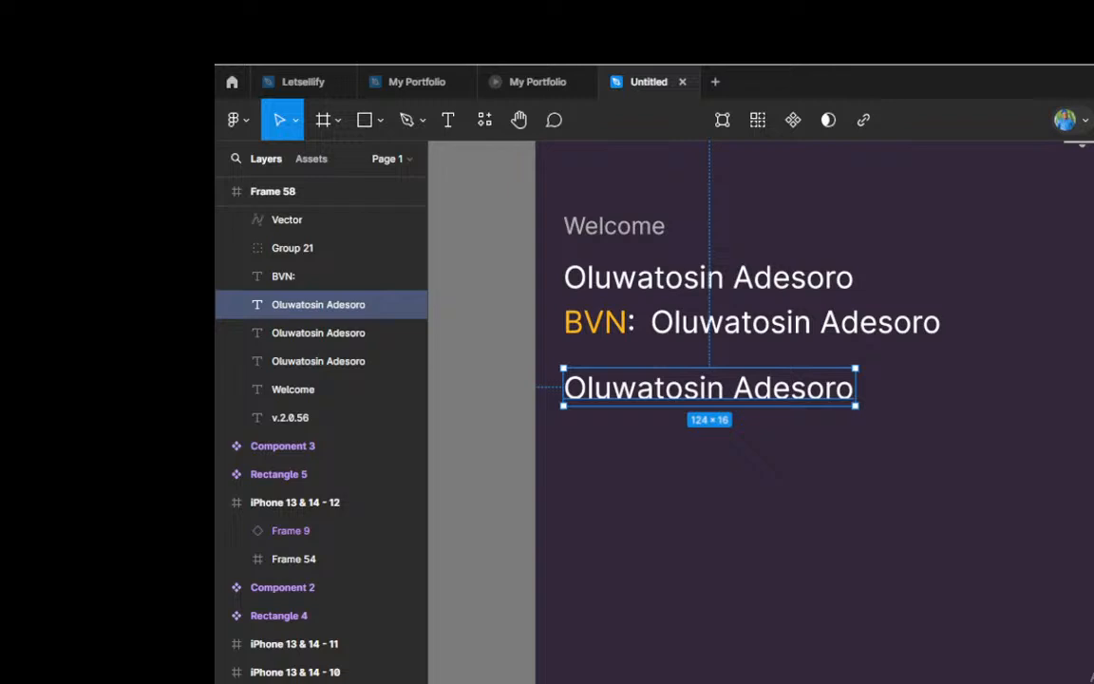
pyautogui.press('Down')
pyautogui.press('Down')
pyautogui.press('Down')
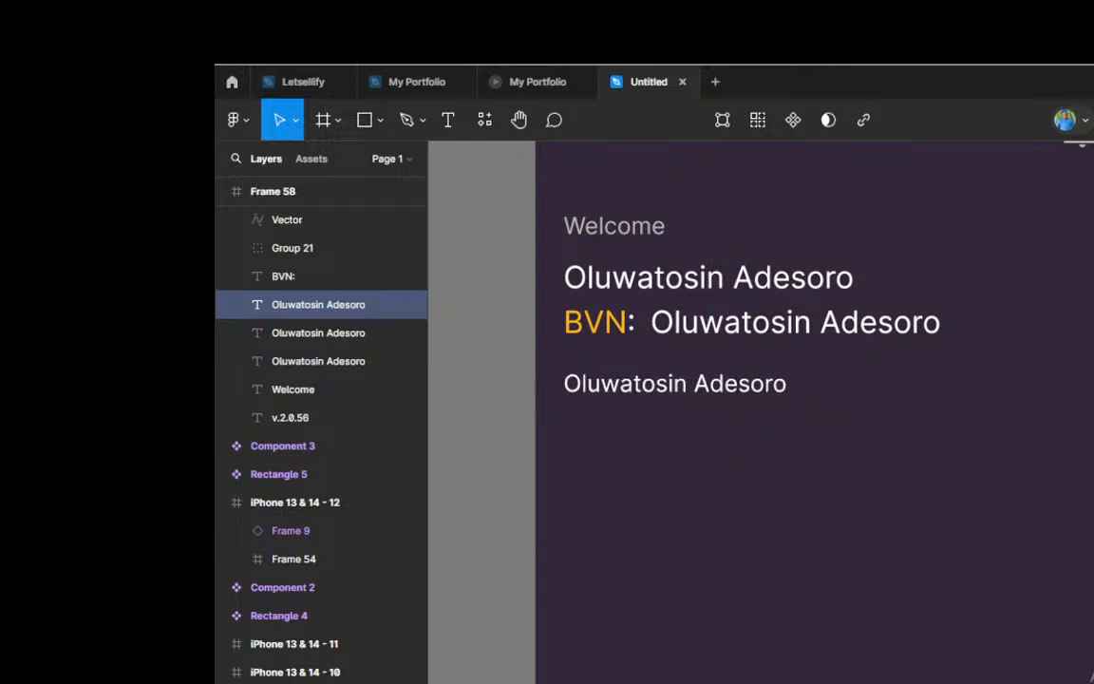
pyautogui.press('Up')
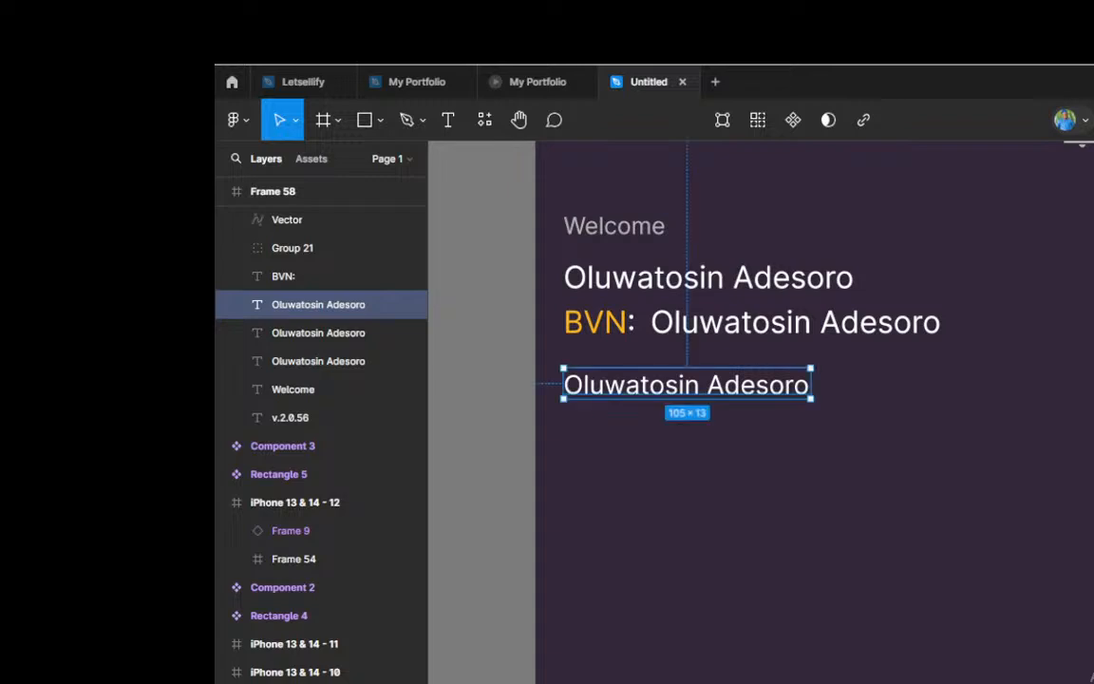
# Step: Replace the smaller name copy's text below the BVN row with "1 Account"
pyautogui.doubleClick(657, 387)
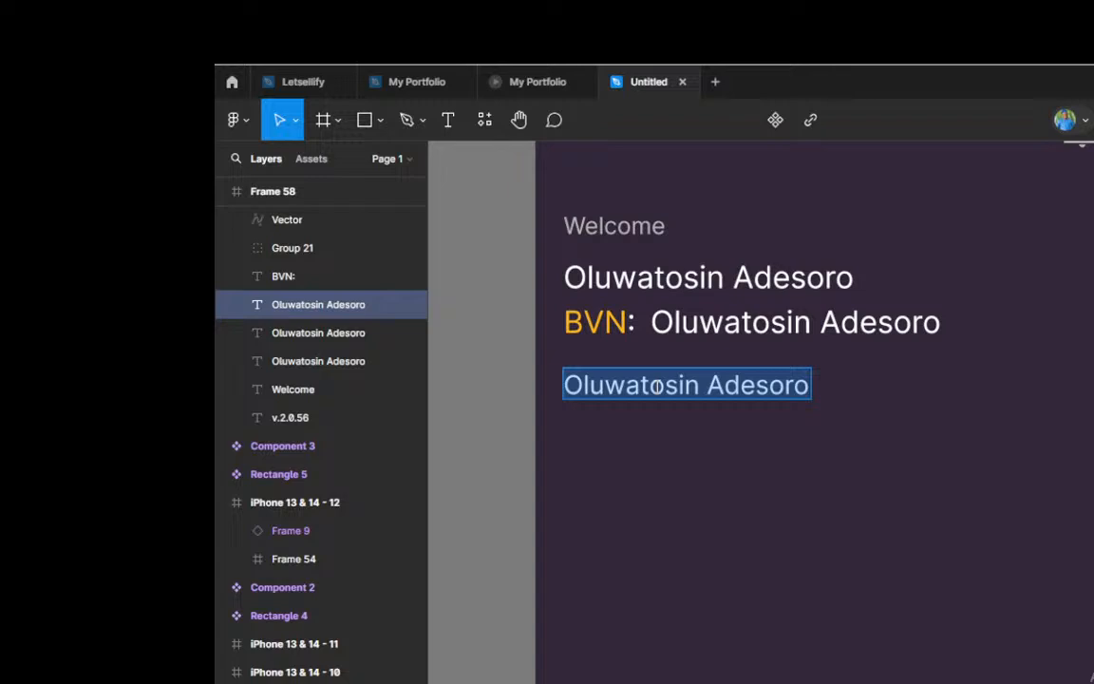
pyautogui.write('1')
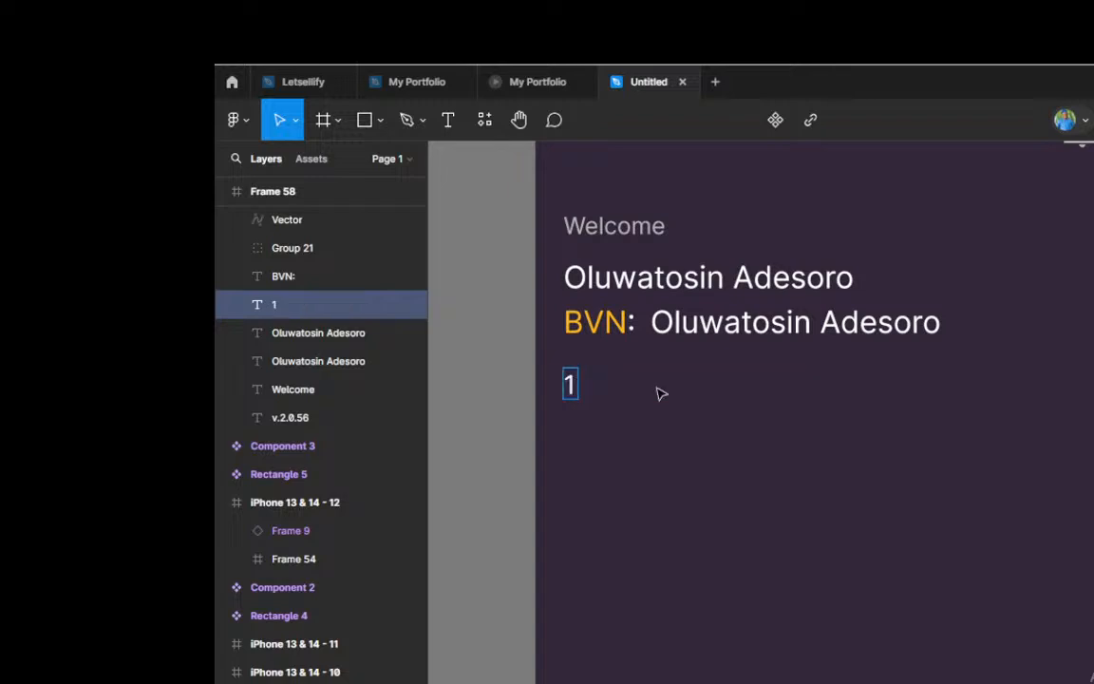
pyautogui.write(' Account')
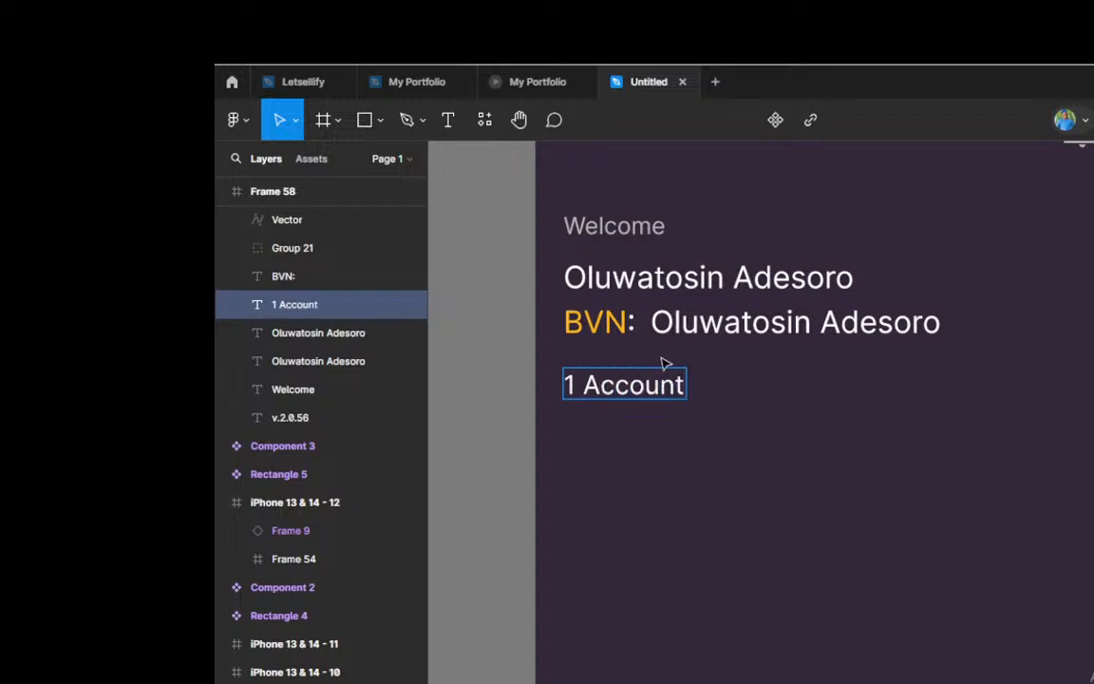
pyautogui.press('Escape')
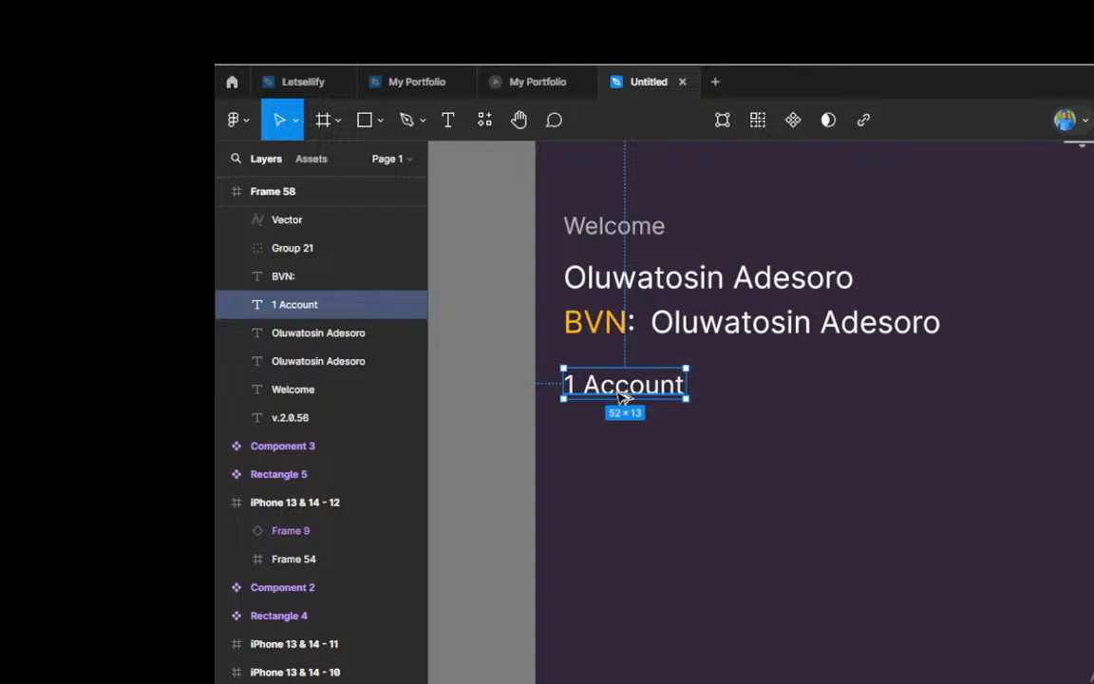
# Step: Duplicate the 1 Account text to its right on the same row and change the copy's text to "Personal"
pyautogui.moveTo(625, 396); pyautogui.dragTo(826, 393)
pyautogui.doubleClick(825, 392)
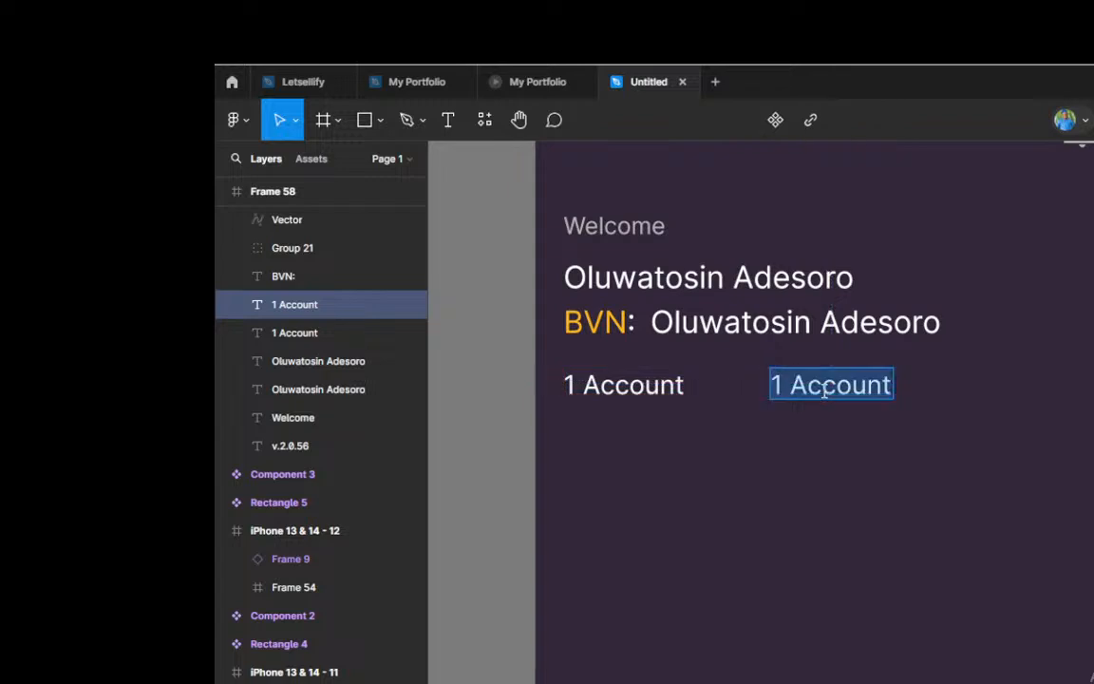
pyautogui.write('Pers')
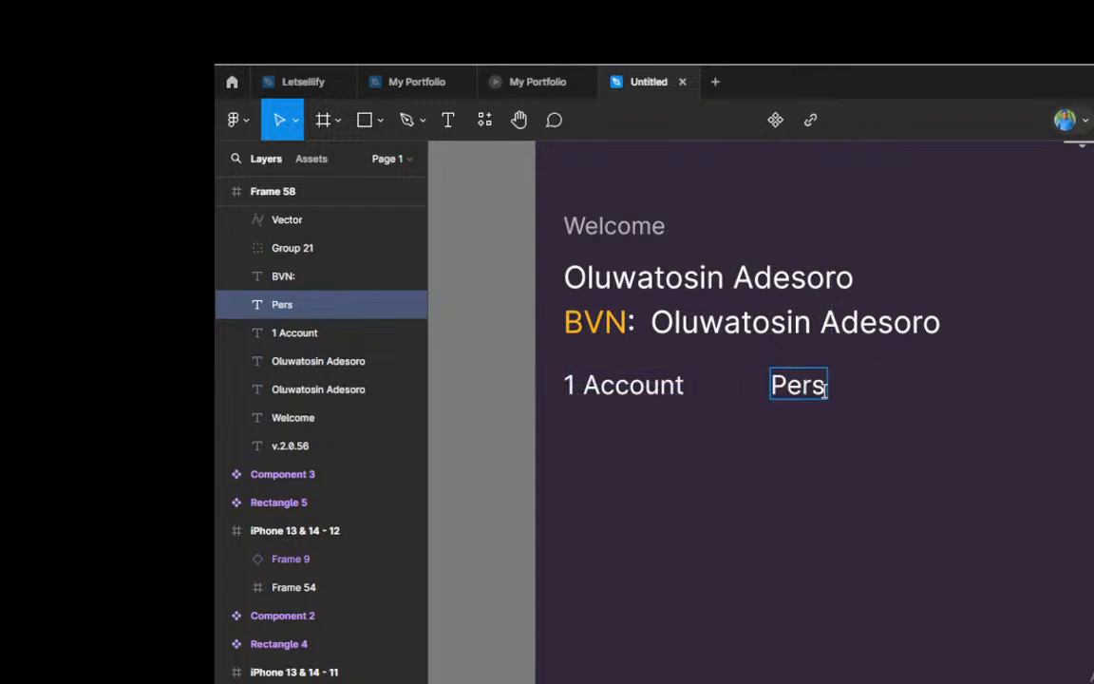
pyautogui.write('onal')
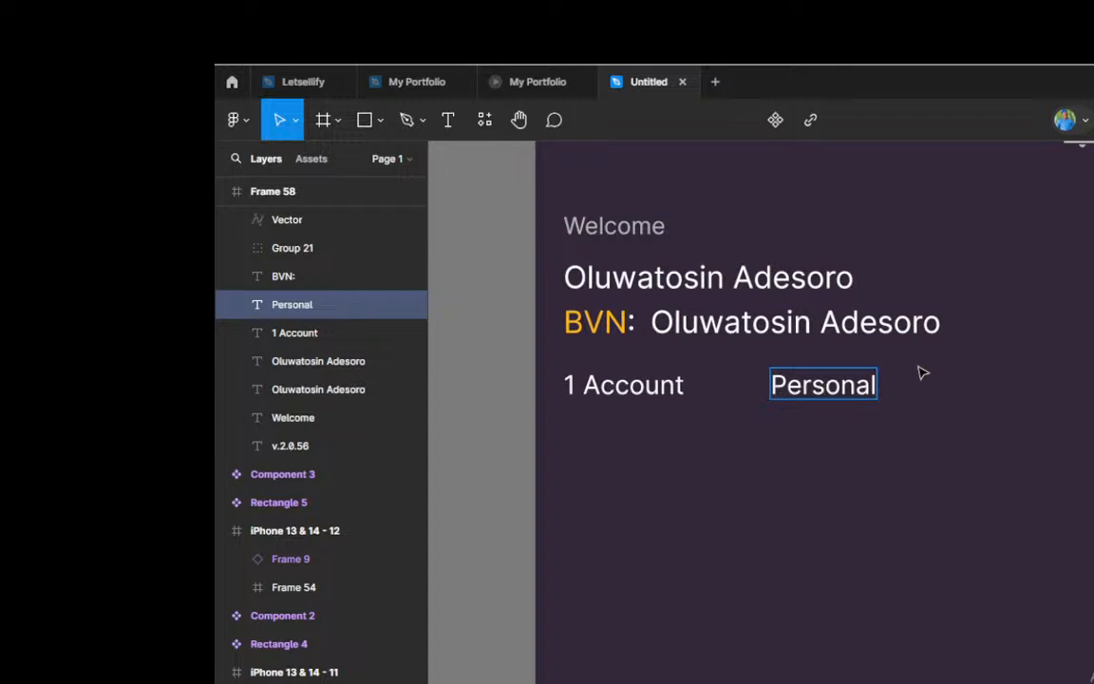
pyautogui.press('Escape')
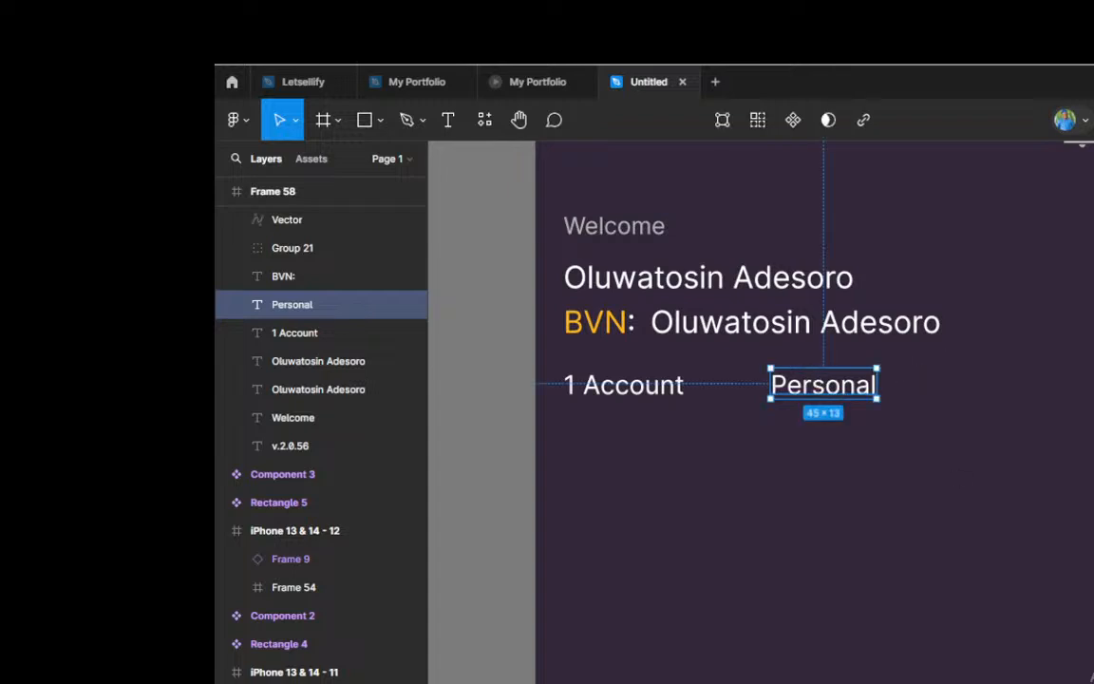
# Step: Change the Personal text's color to yellow-orange FFB717
pyautogui.click(1093, 570)
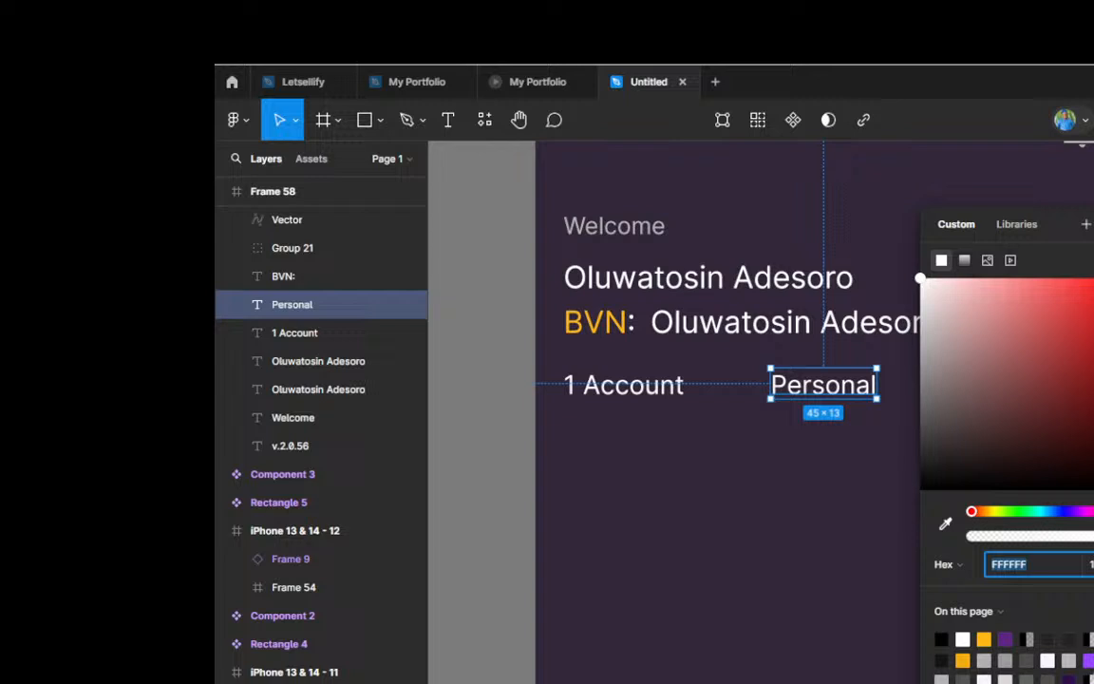
pyautogui.click(985, 640)
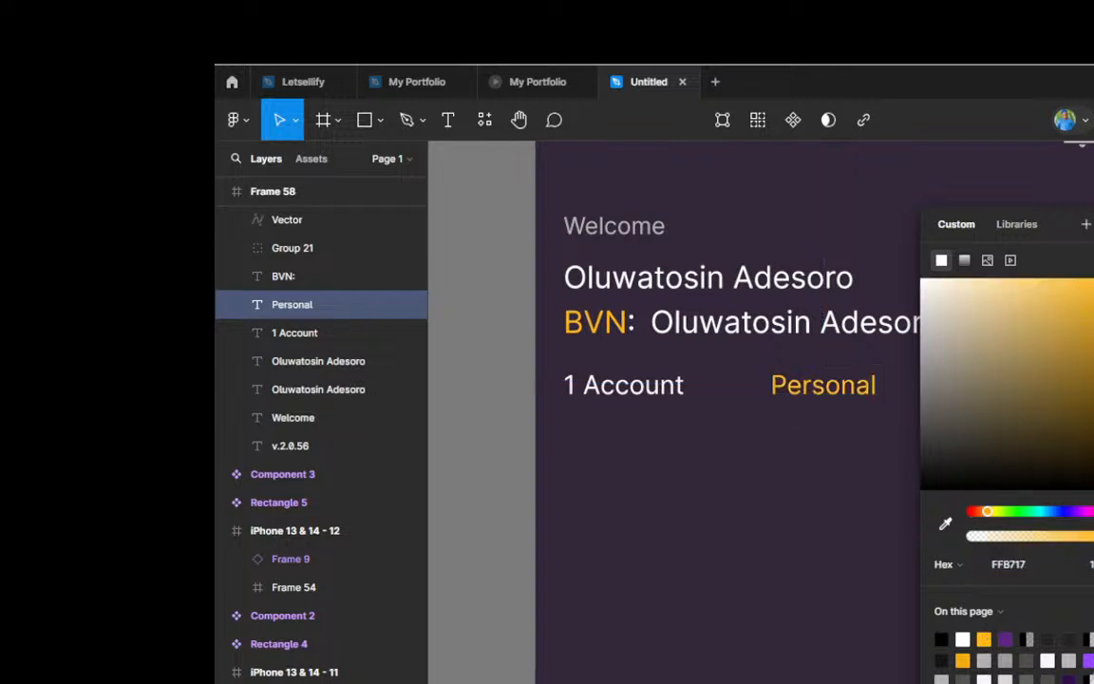
pyautogui.click(843, 400)
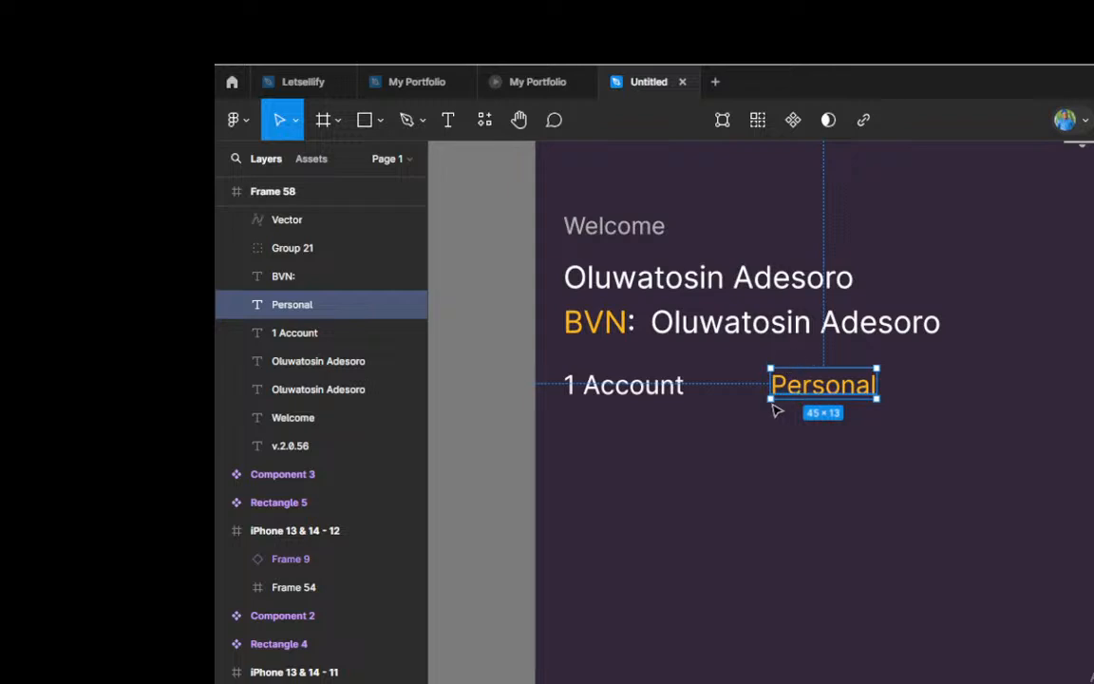
# Step: Draw a circle about 6 × 6 between the 1 Account and Personal texts
pyautogui.scroll(2, 771, 401)
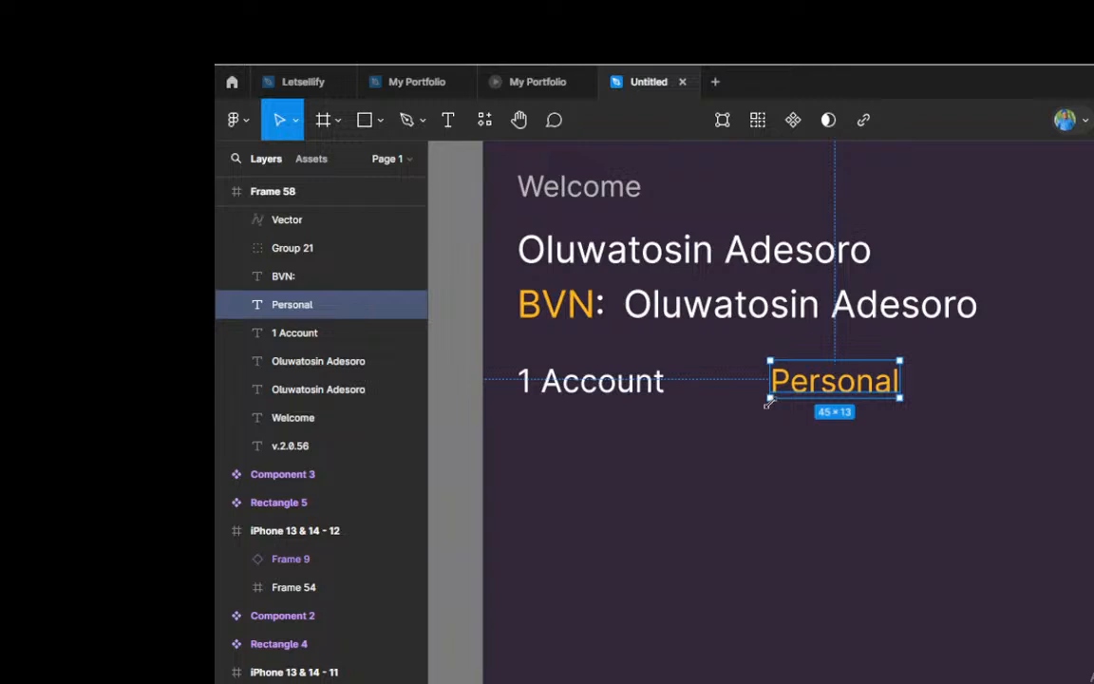
pyautogui.press('o')
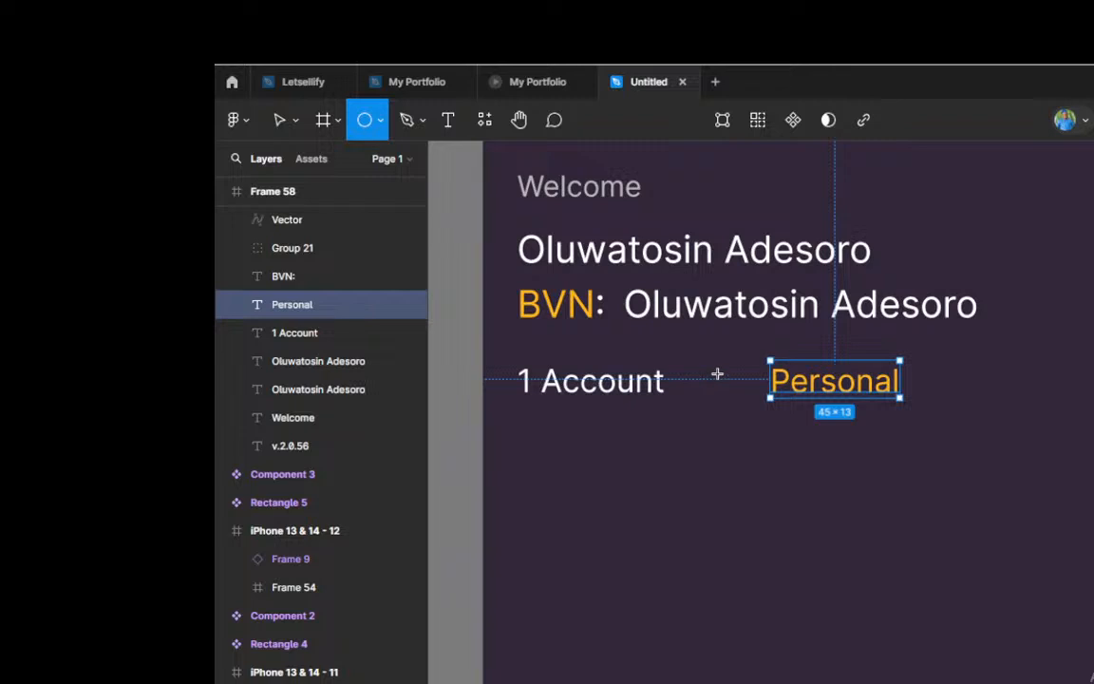
pyautogui.scroll(2, 715, 379)
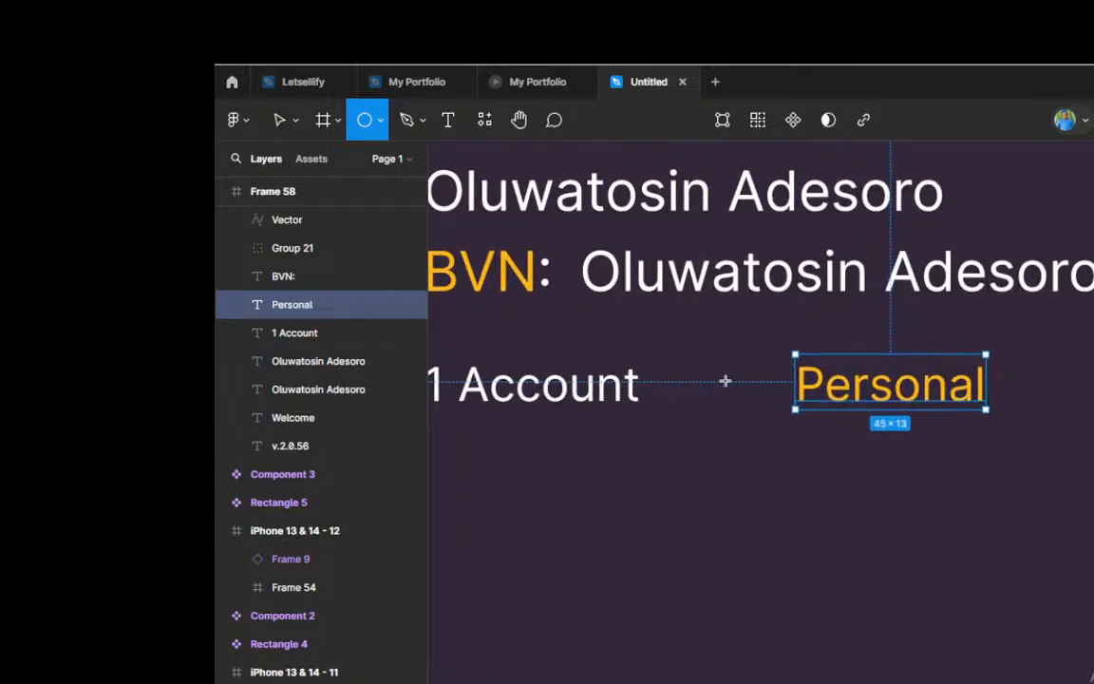
pyautogui.moveTo(722, 381); pyautogui.dragTo(707, 397)
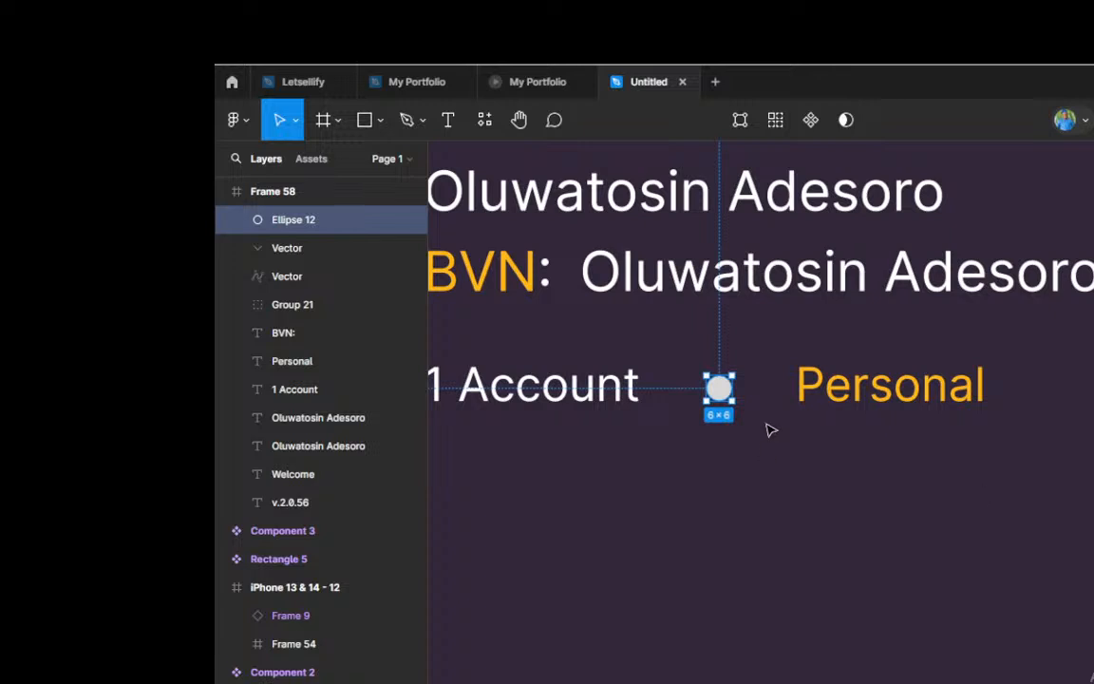
# Step: Make the small circle white and position it midway between the 1 Account and Personal texts
pyautogui.press('Escape')
pyautogui.click(719, 388)
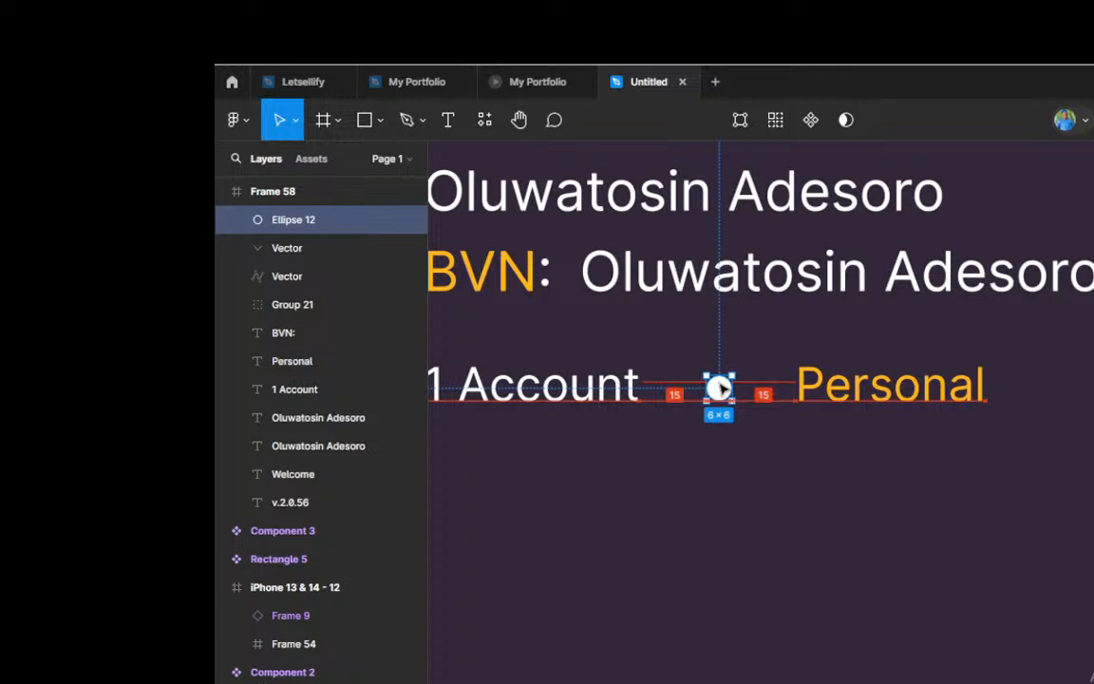
pyautogui.moveTo(720, 382); pyautogui.dragTo(721, 389)
pyautogui.moveTo(720, 387); pyautogui.dragTo(720, 387)
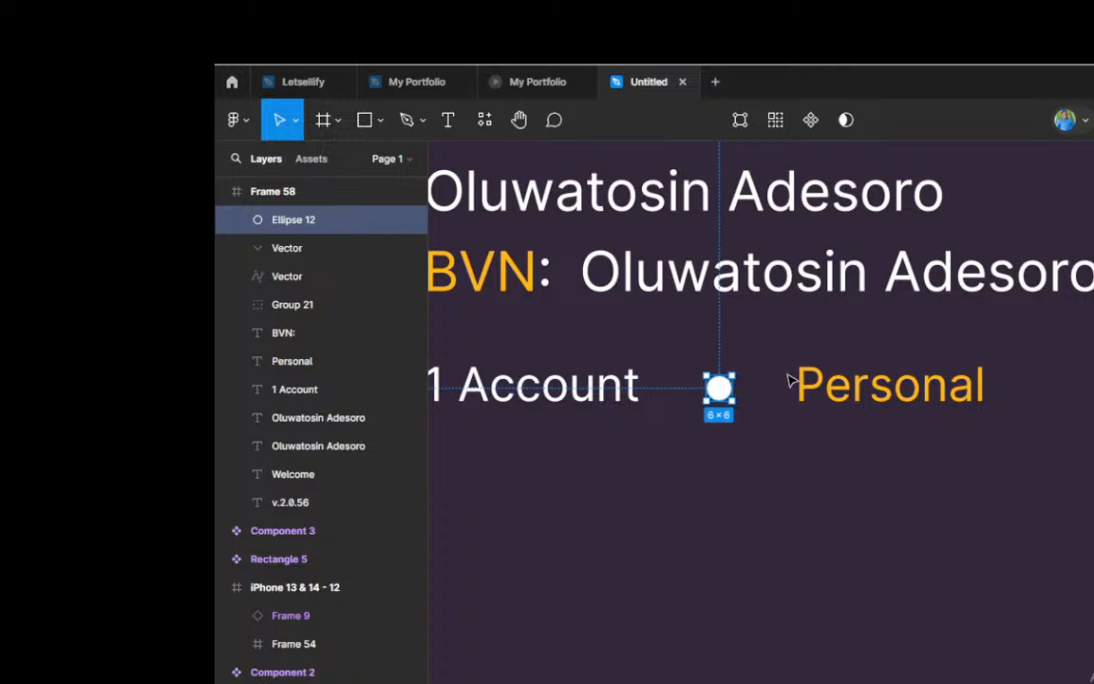
# Step: Nudge the white dot a few pixels left, closer to the 1 Account text
pyautogui.scroll(-5, 787, 383)
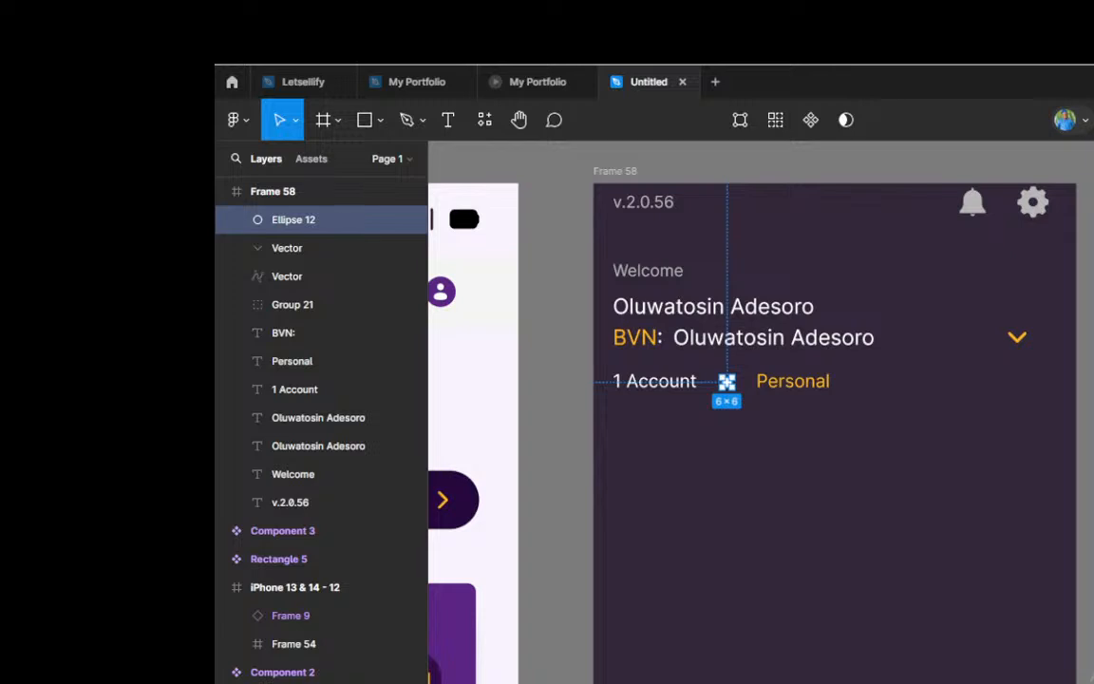
pyautogui.click(1088, 394)
pyautogui.scroll(5, 722, 396)
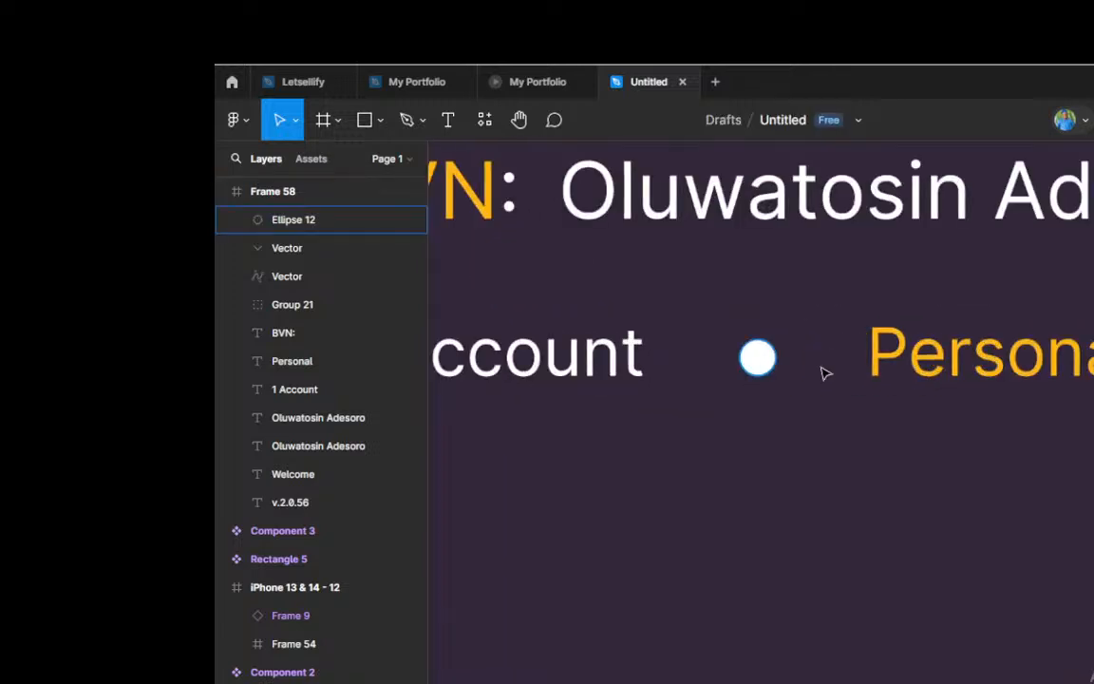
pyautogui.click(756, 358)
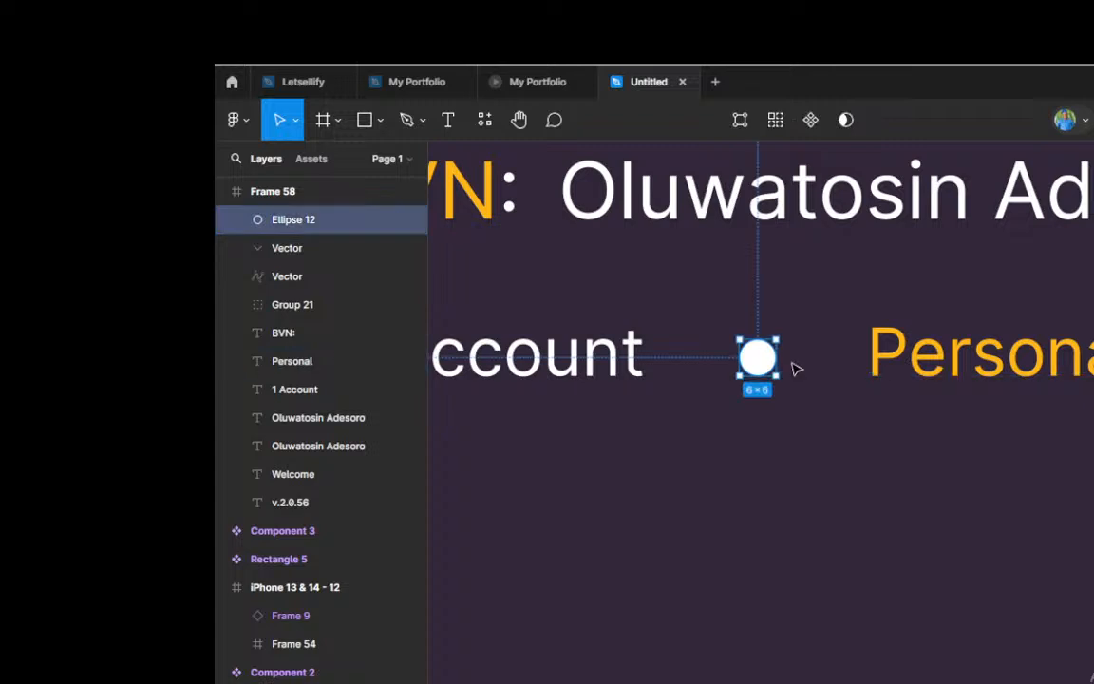
pyautogui.press('Left')
pyautogui.press('Left')
pyautogui.press('Left')
pyautogui.press('Left')
pyautogui.press('Left')
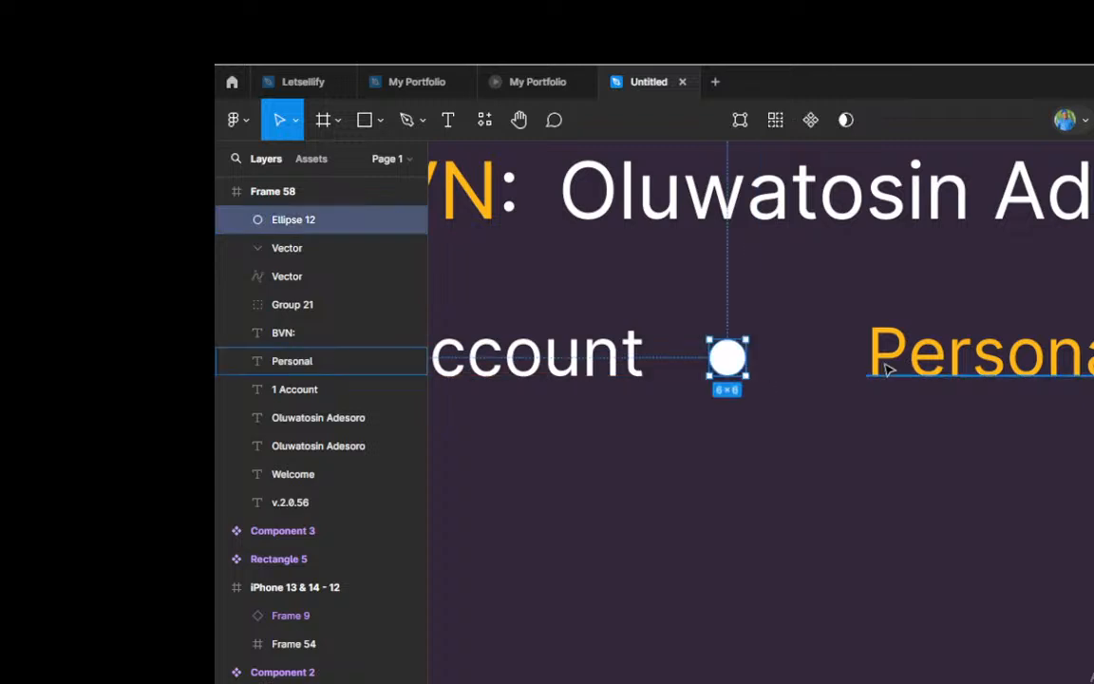
# Step: Move the Personal text left toward the white dot, keeping it on the same row, and shift the dot slightly left
pyautogui.moveTo(886, 370); pyautogui.dragTo(803, 351)
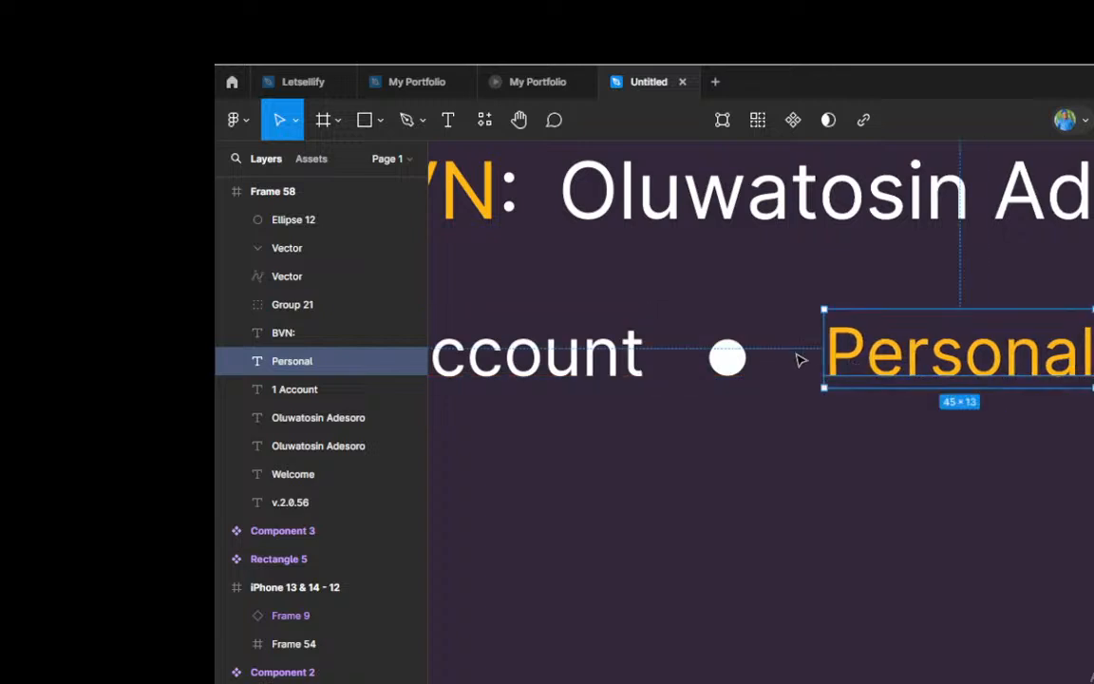
pyautogui.click(733, 364)
pyautogui.moveTo(739, 369)
pyautogui.mouseDown()
pyautogui.moveTo(726, 362)
pyautogui.moveTo(733, 369)
pyautogui.mouseUp()
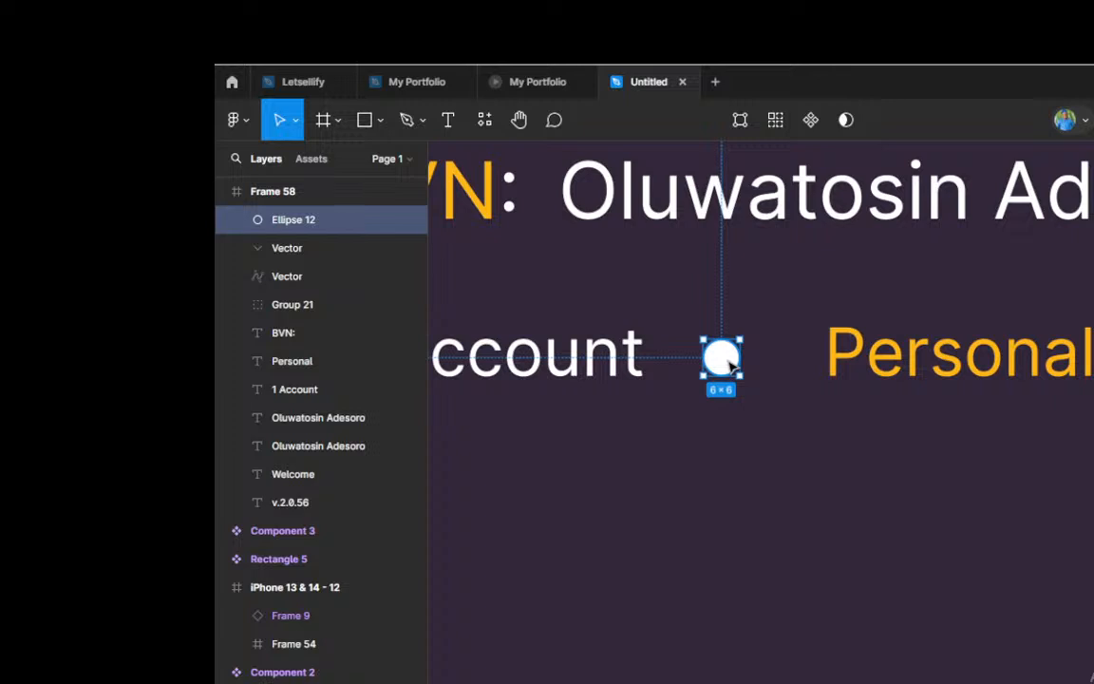
# Step: Shift the white dot slightly up and left so it sits closer to the 1 Account text
pyautogui.scroll(-4, 734, 369)
pyautogui.scroll(1, 811, 344)
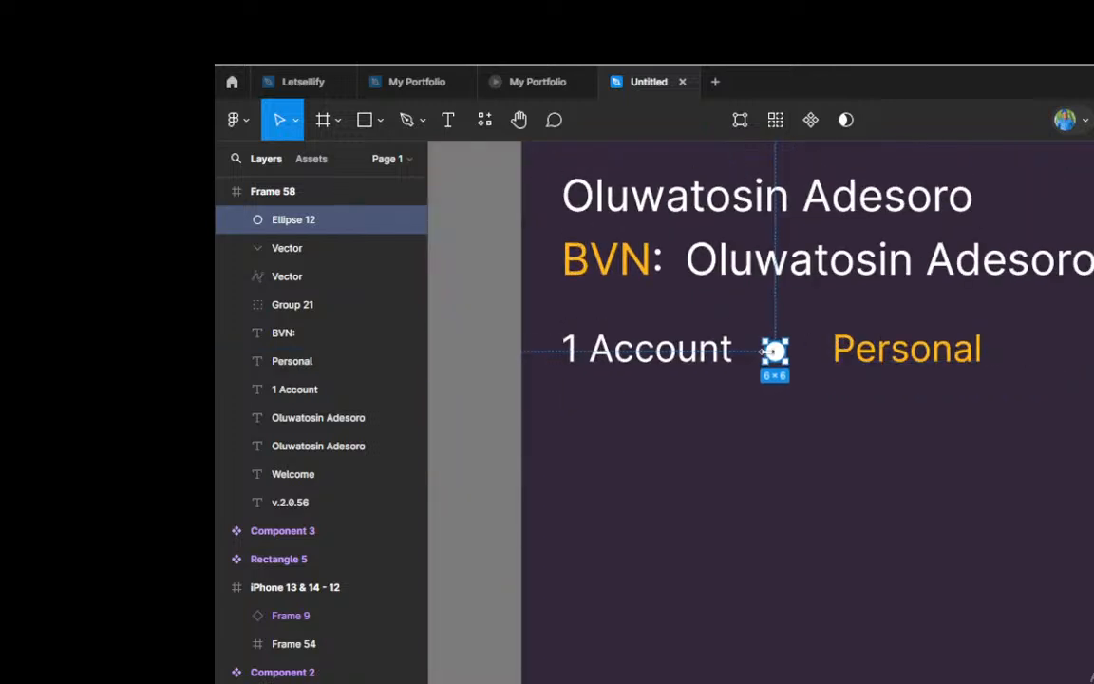
pyautogui.moveTo(771, 352); pyautogui.dragTo(770, 345)
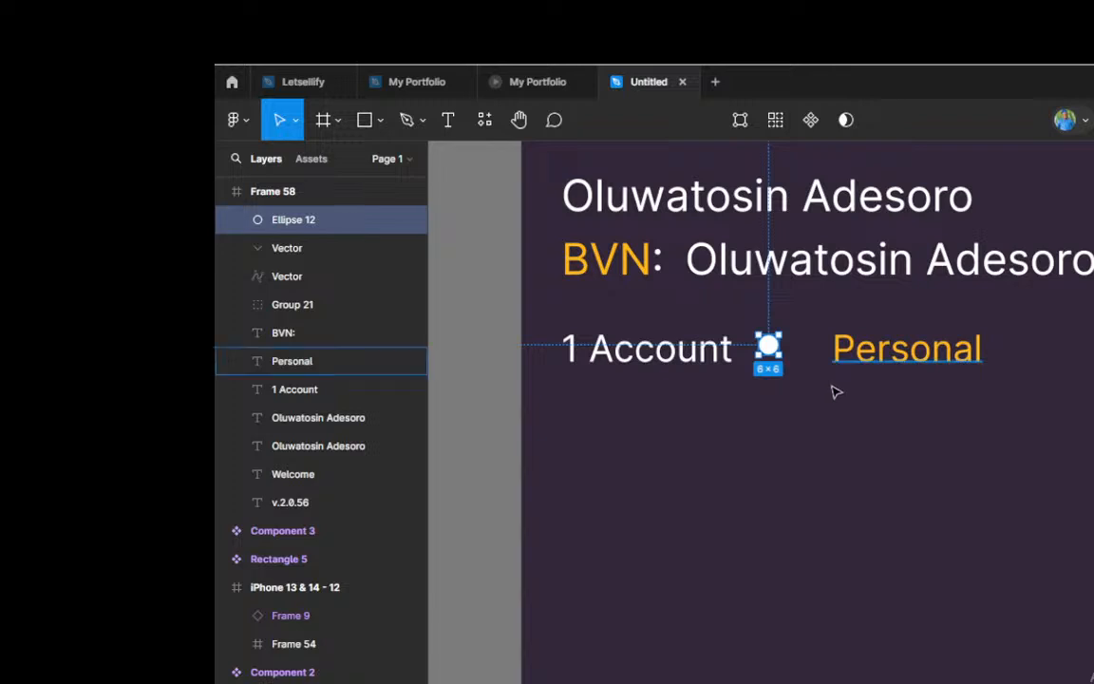
pyautogui.scroll(-4, 776, 415)
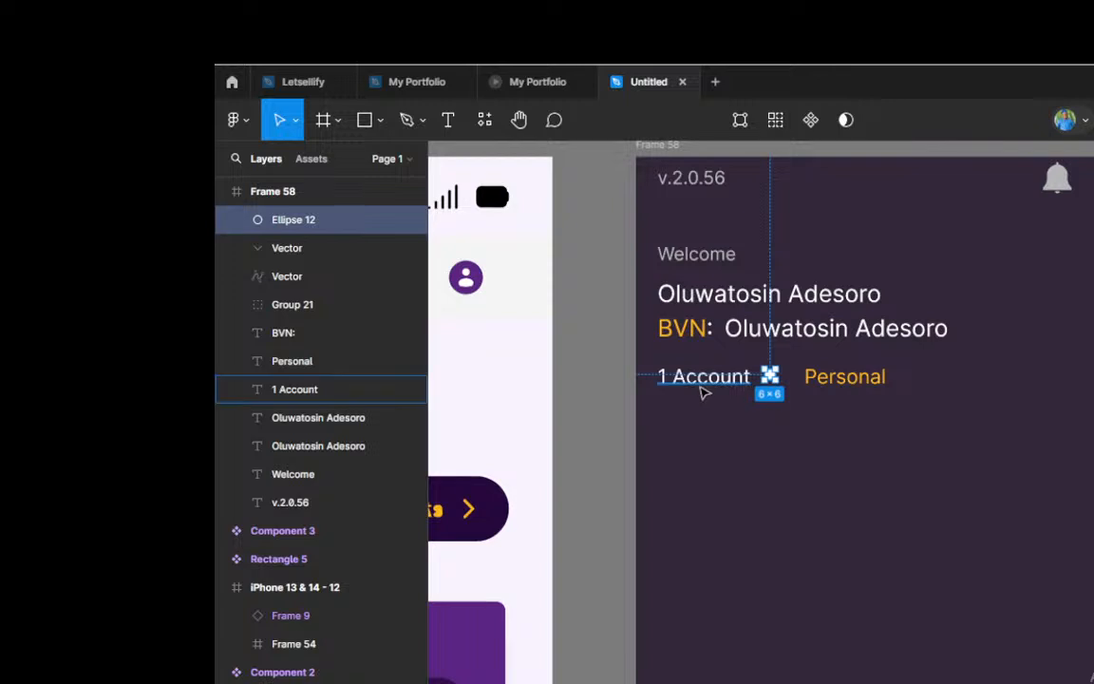
pyautogui.scroll(-3, 708, 392)
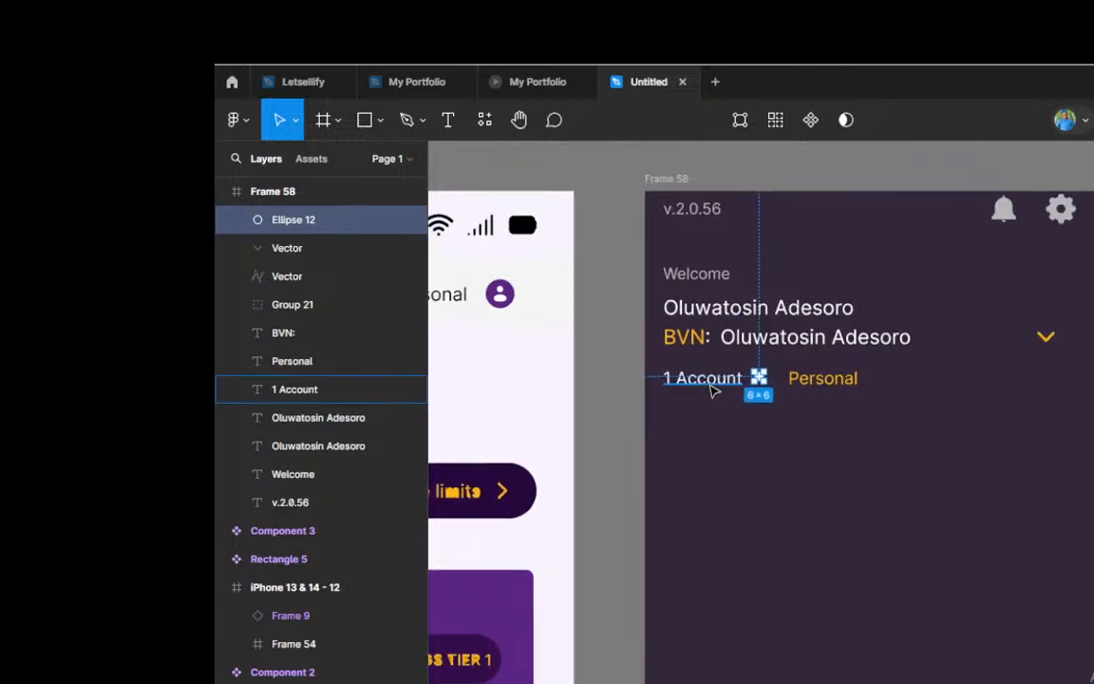
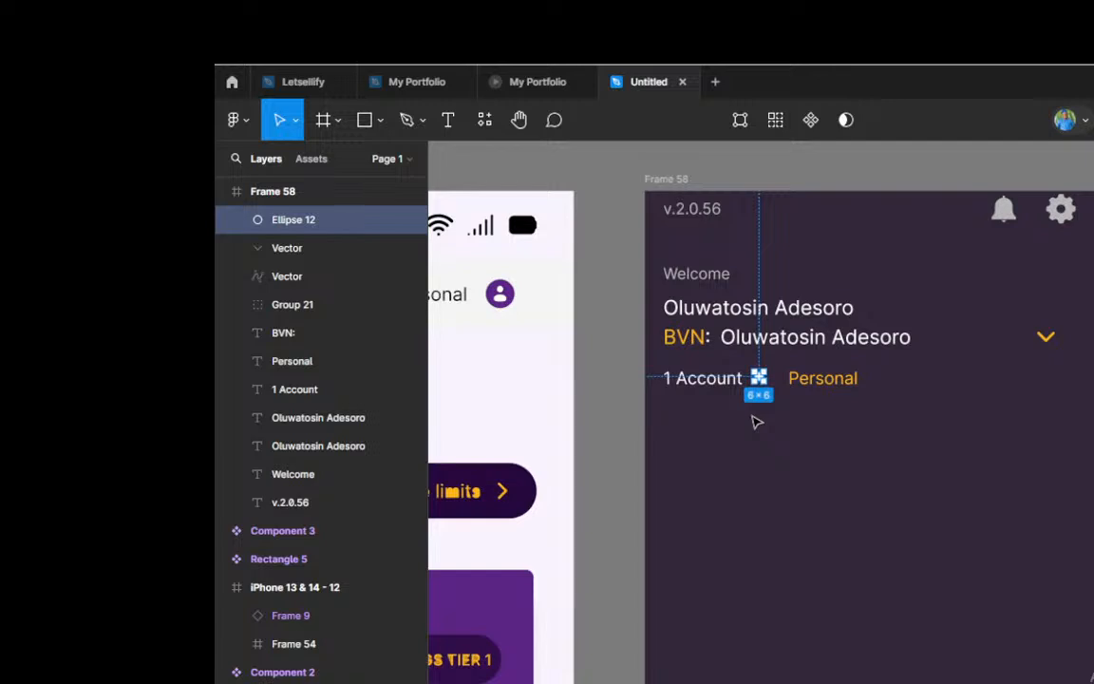
# Step: Draw a 296 × 50 frame across the full width of the side menu, just below the 1 Account row
pyautogui.press('f')
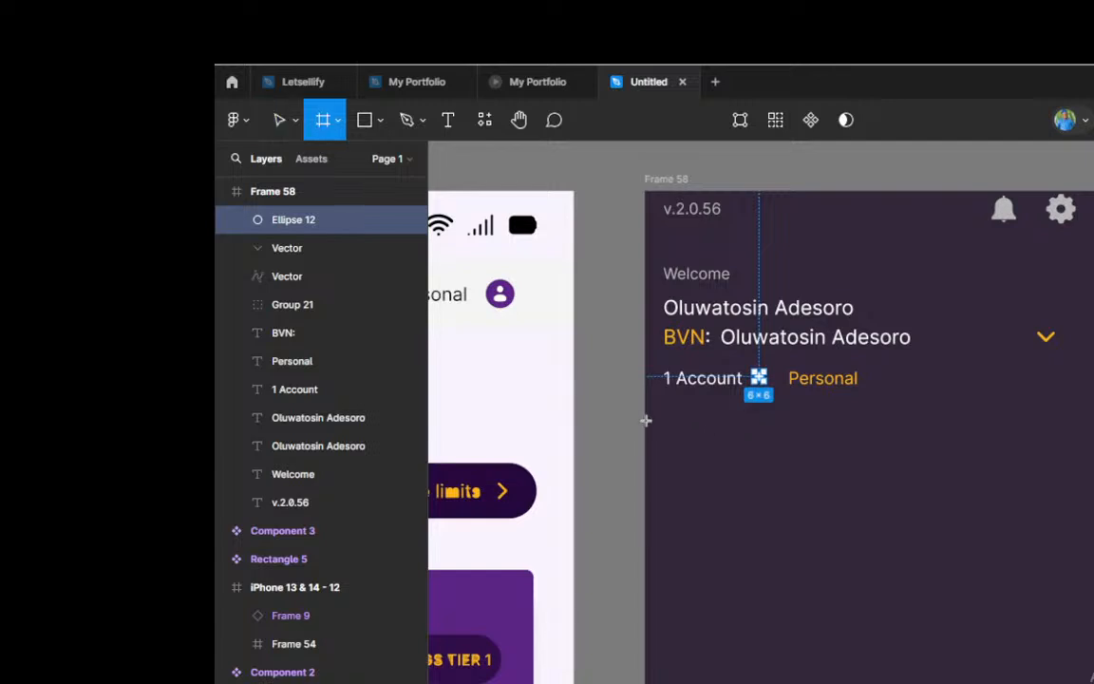
pyautogui.moveTo(645, 418); pyautogui.dragTo(1091, 504)
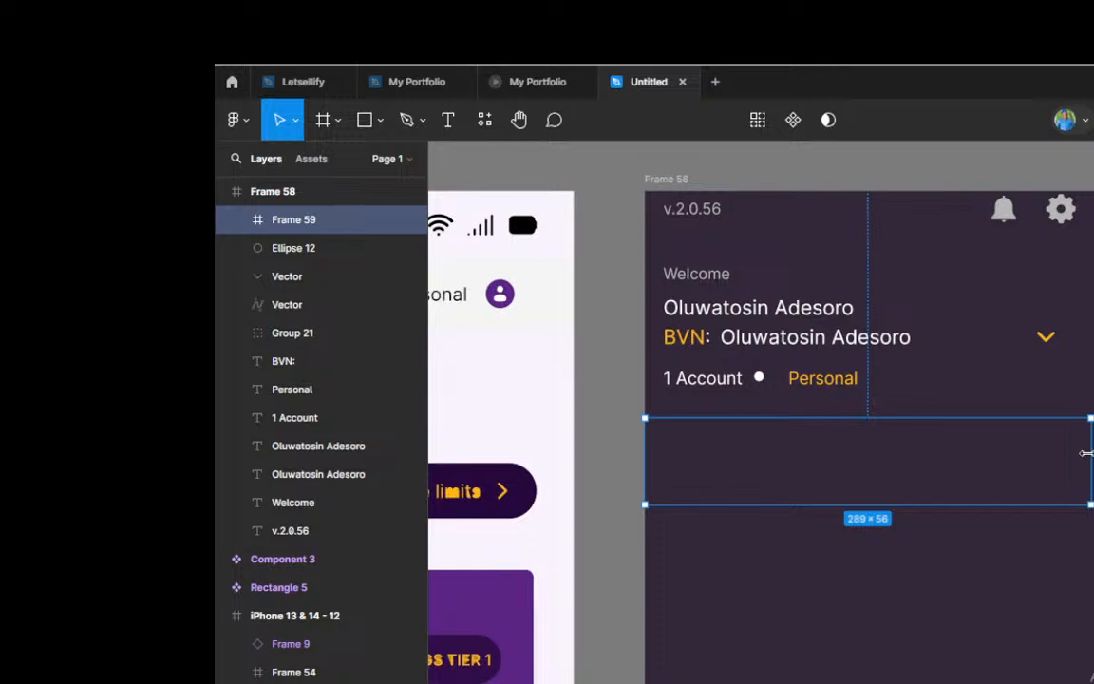
pyautogui.moveTo(1085, 453); pyautogui.dragTo(1093, 453)
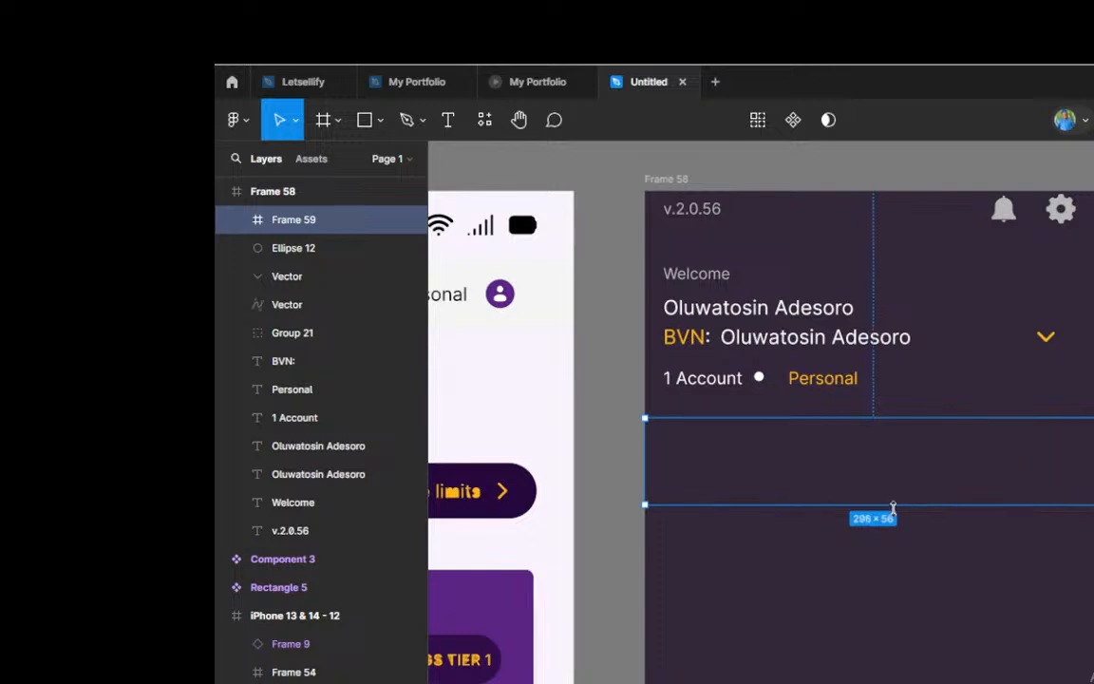
pyautogui.moveTo(893, 505); pyautogui.dragTo(897, 495)
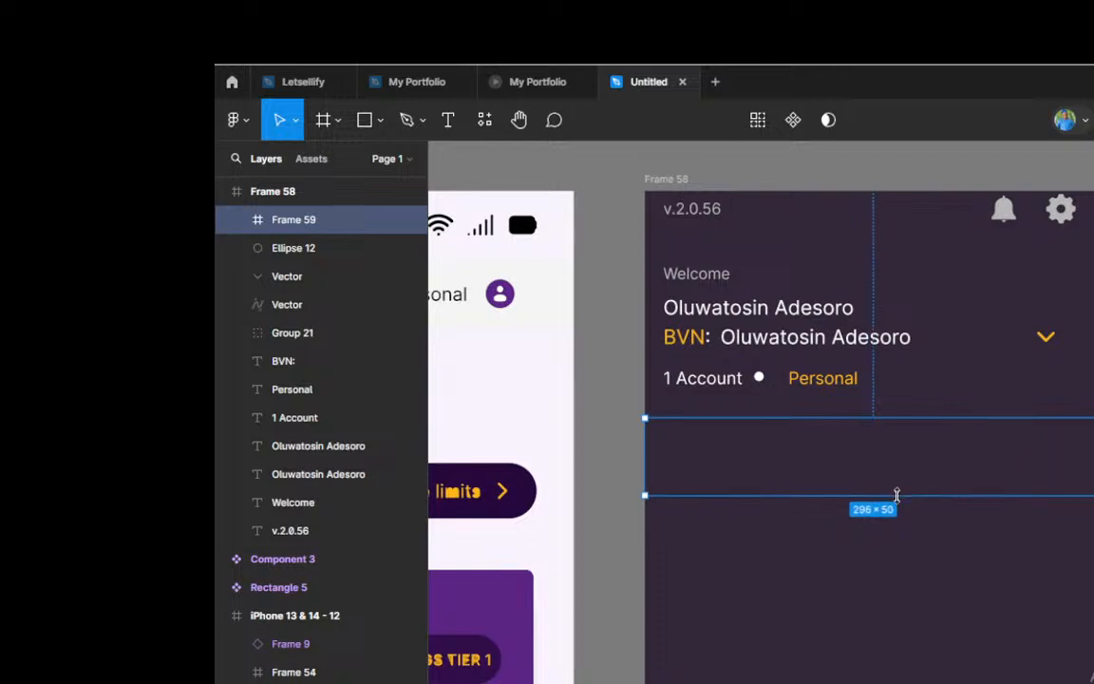
pyautogui.scroll(-1, 913, 459)
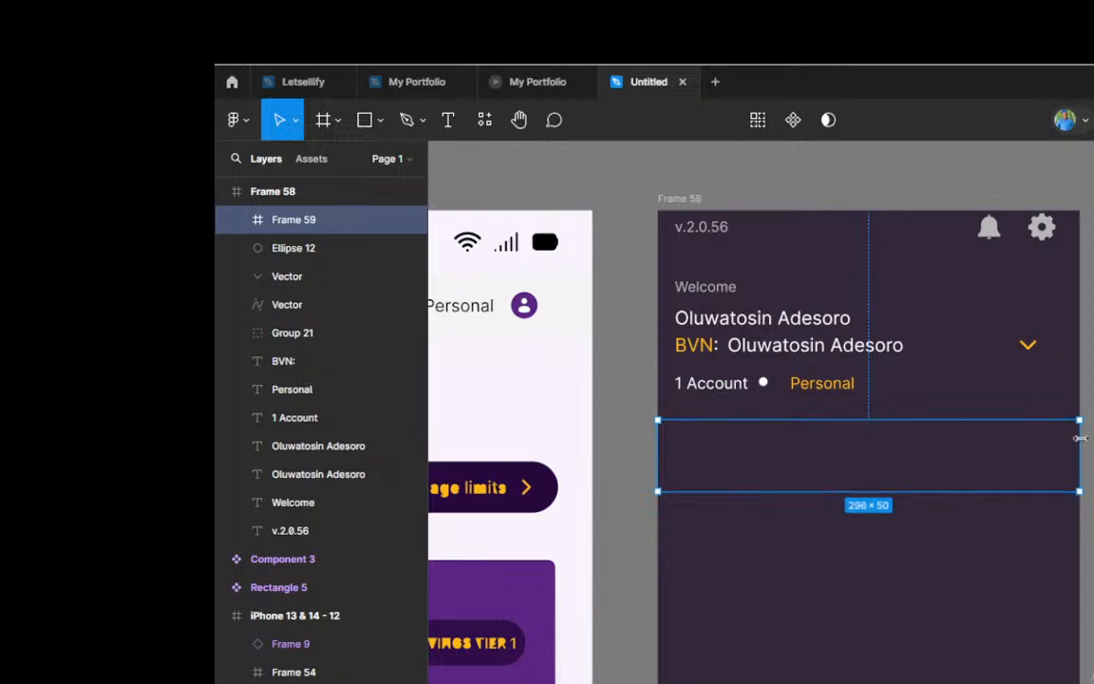
pyautogui.moveTo(1080, 439)
pyautogui.mouseDown()
pyautogui.moveTo(1067, 437)
pyautogui.moveTo(1083, 436)
pyautogui.mouseUp()
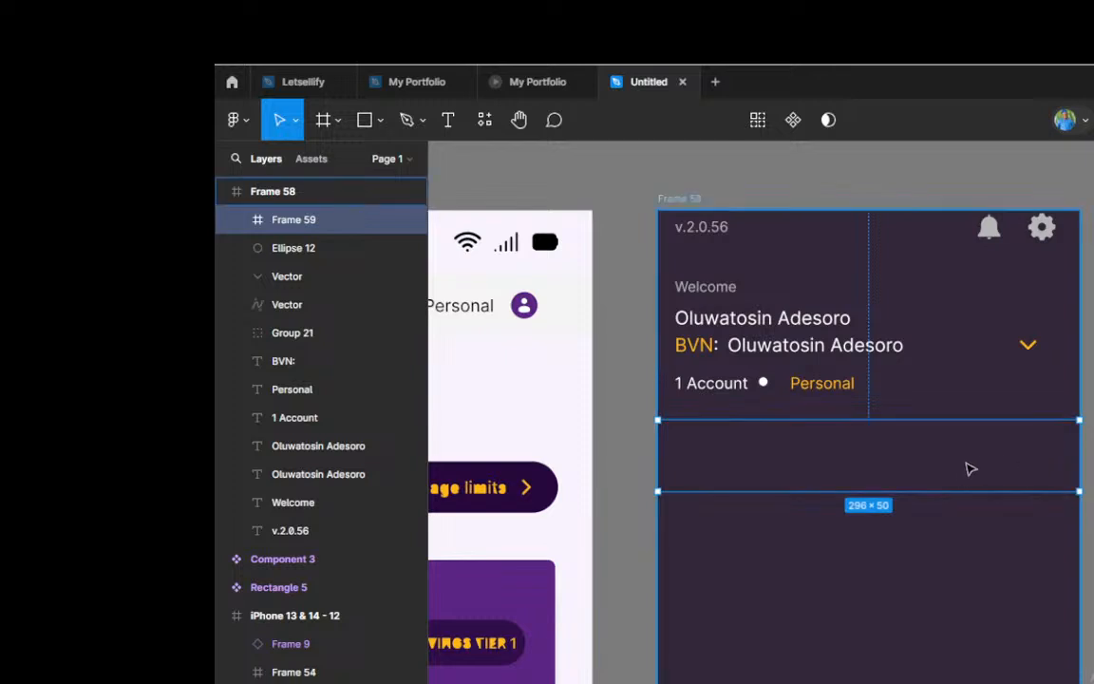
# Step: Duplicate the name text beside BVN into the new row frame and make the copy slightly smaller
pyautogui.scroll(2, 970, 469)
pyautogui.scroll(1, 970, 470)
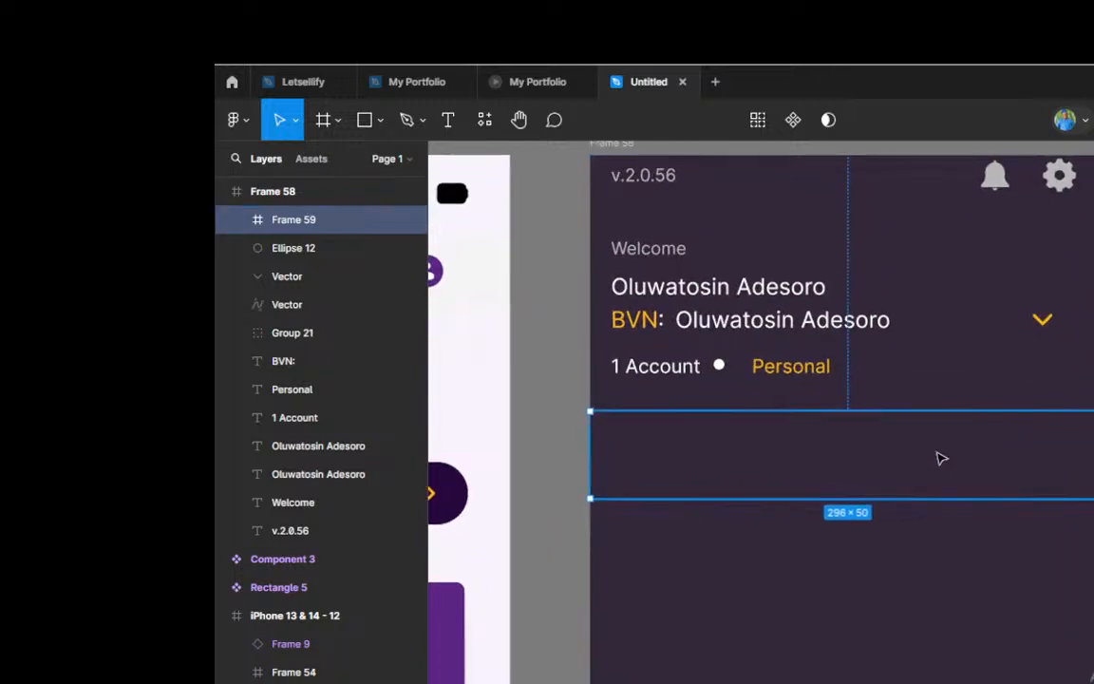
pyautogui.click(767, 329)
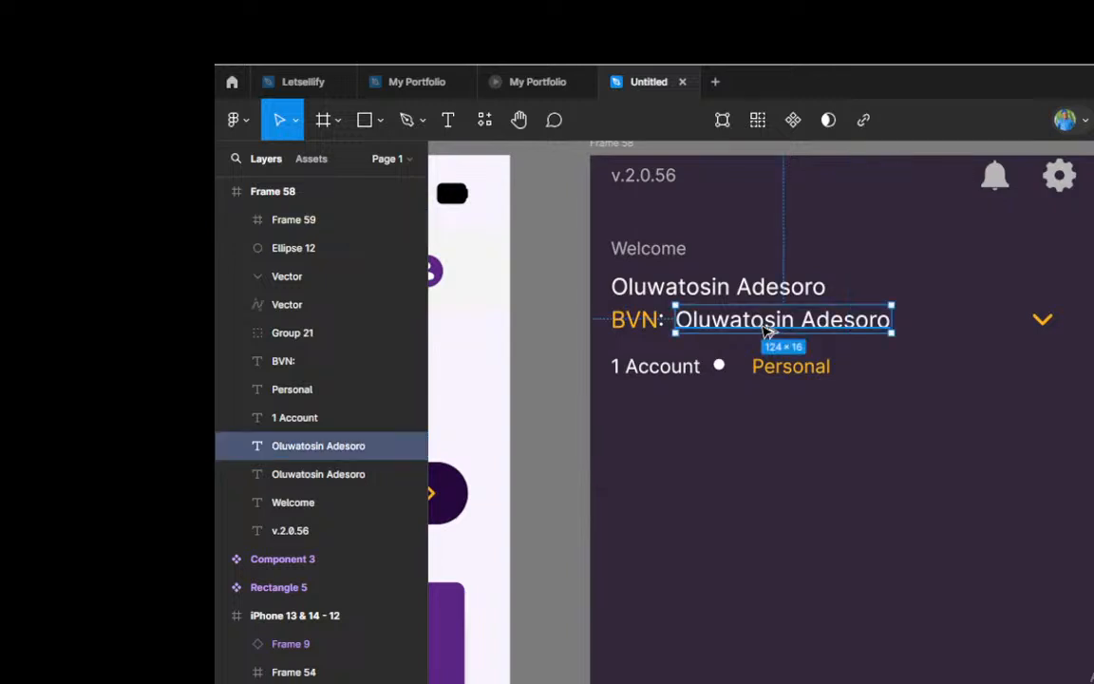
pyautogui.moveTo(769, 333); pyautogui.dragTo(826, 466)
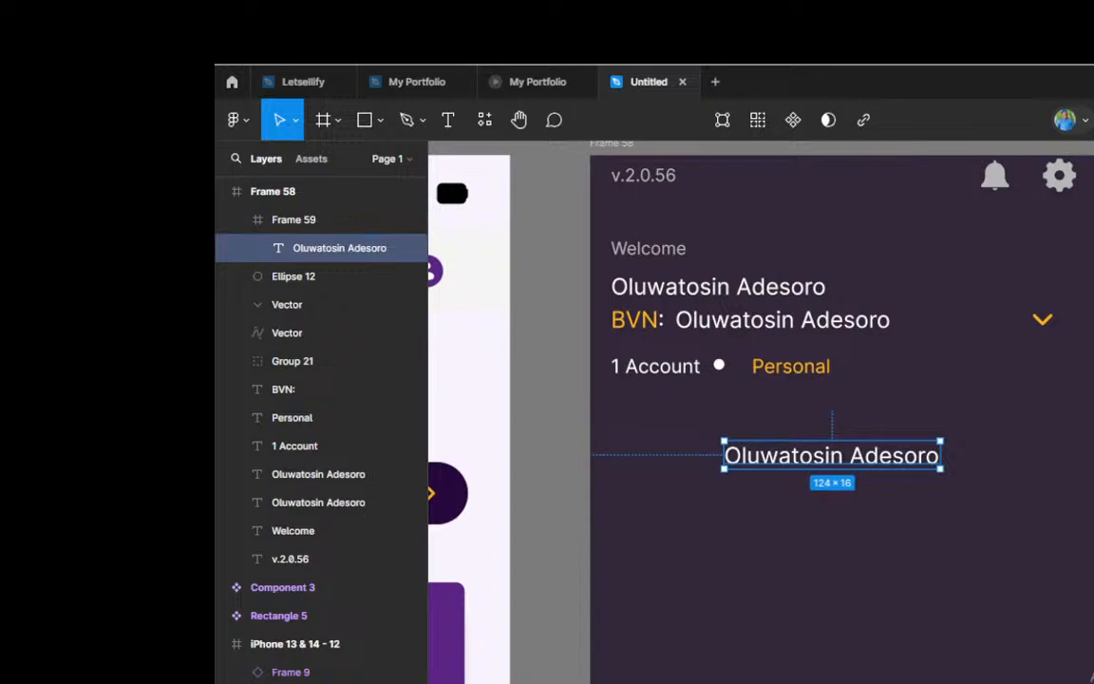
pyautogui.press('Down')
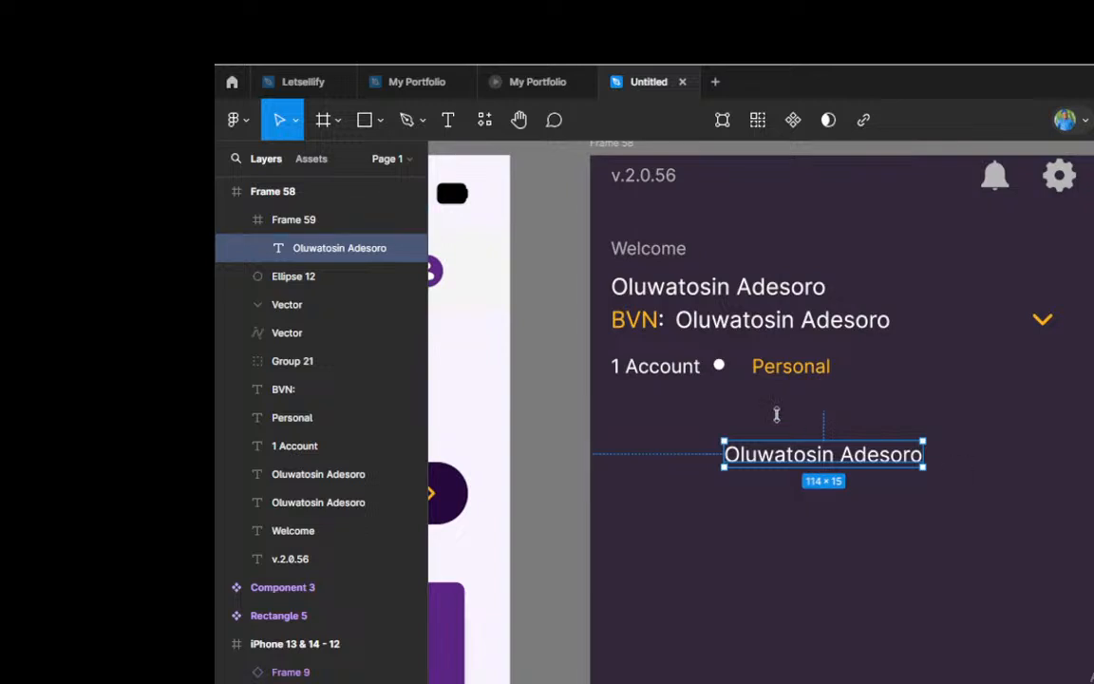
# Step: Check the text size of 1 Account and reduce the copied text in the new row to match it
pyautogui.click(668, 377)
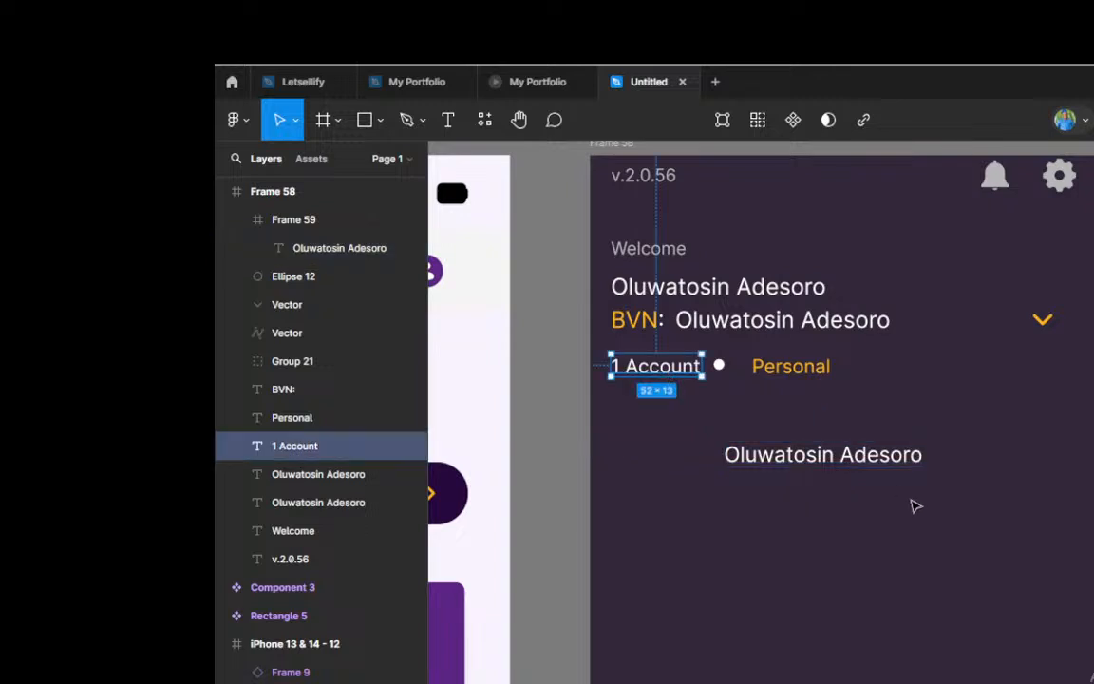
pyautogui.click(835, 459)
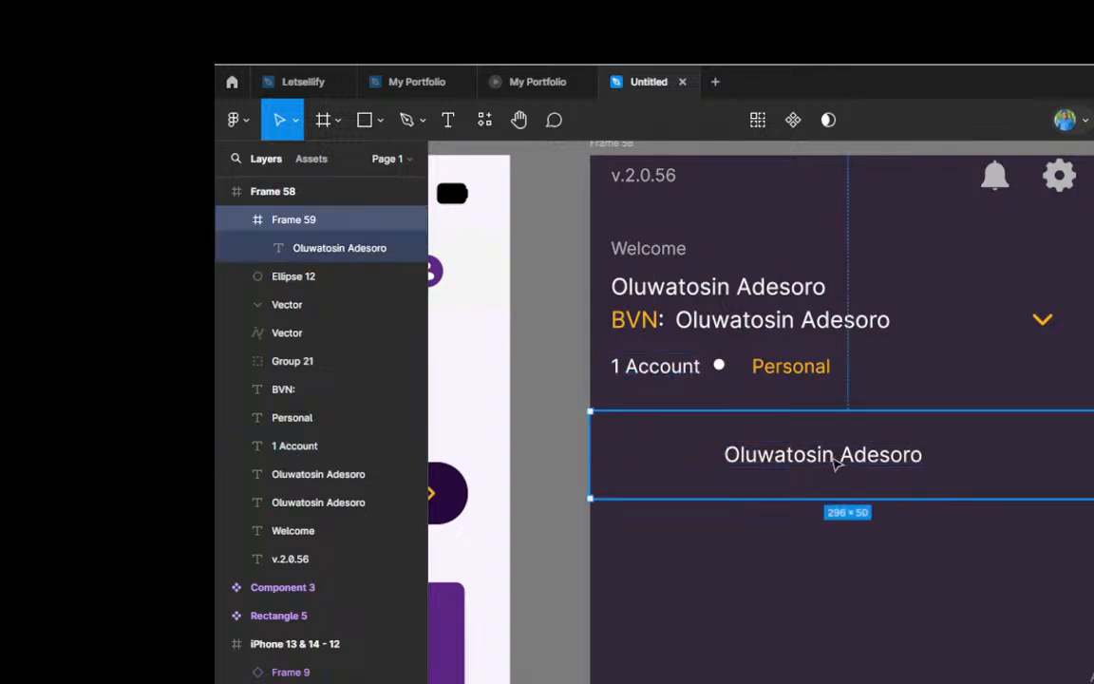
pyautogui.doubleClick(835, 458)
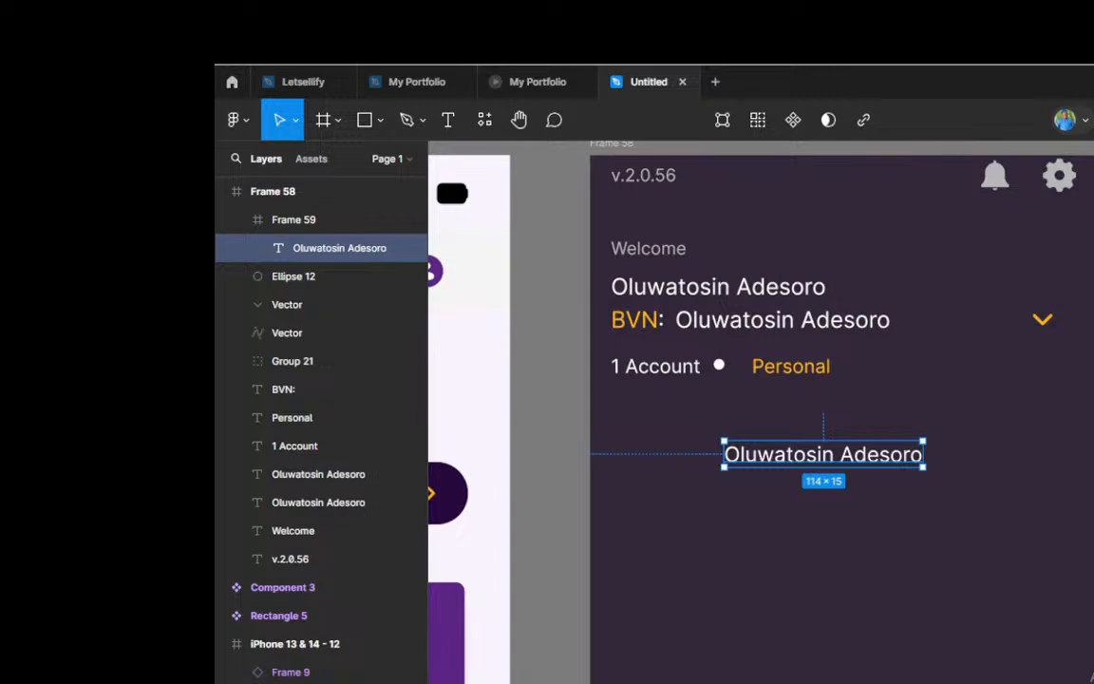
pyautogui.press('Down')
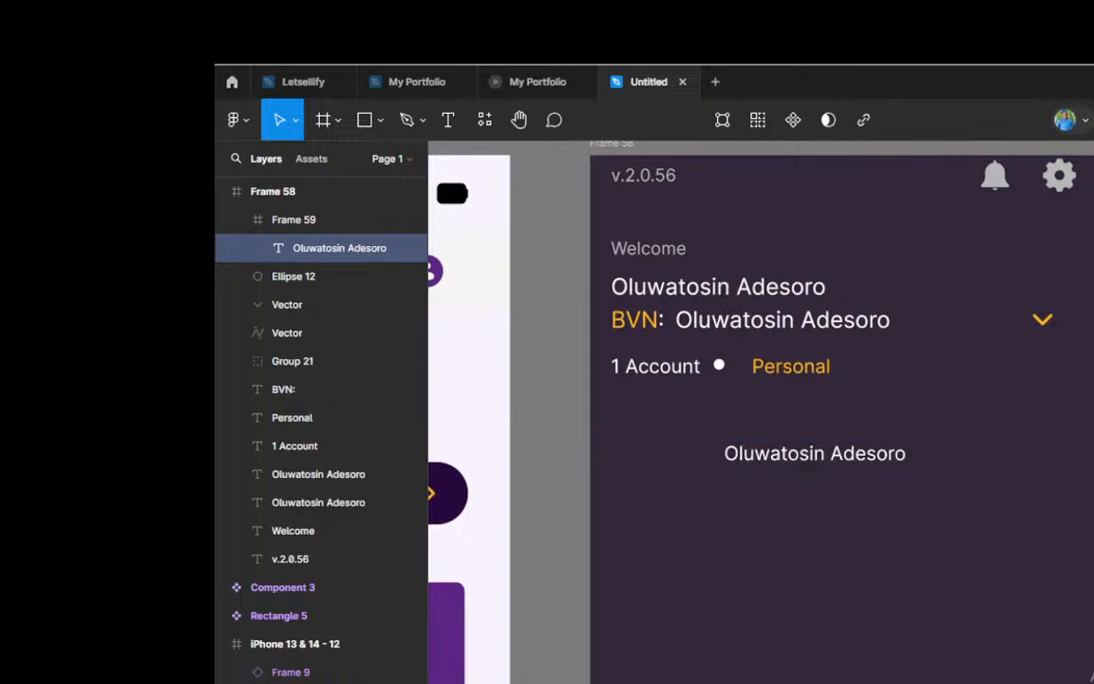
# Step: Change the copied text to Profile Management and shift it slightly down within the row
pyautogui.doubleClick(795, 459)
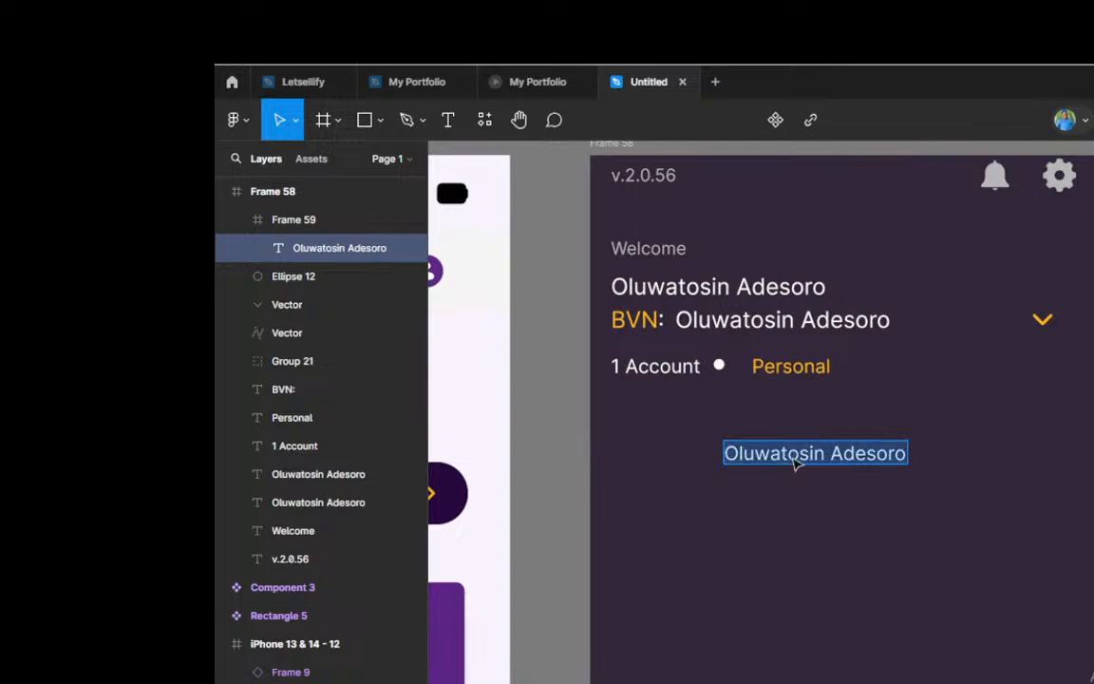
pyautogui.write('Profile')
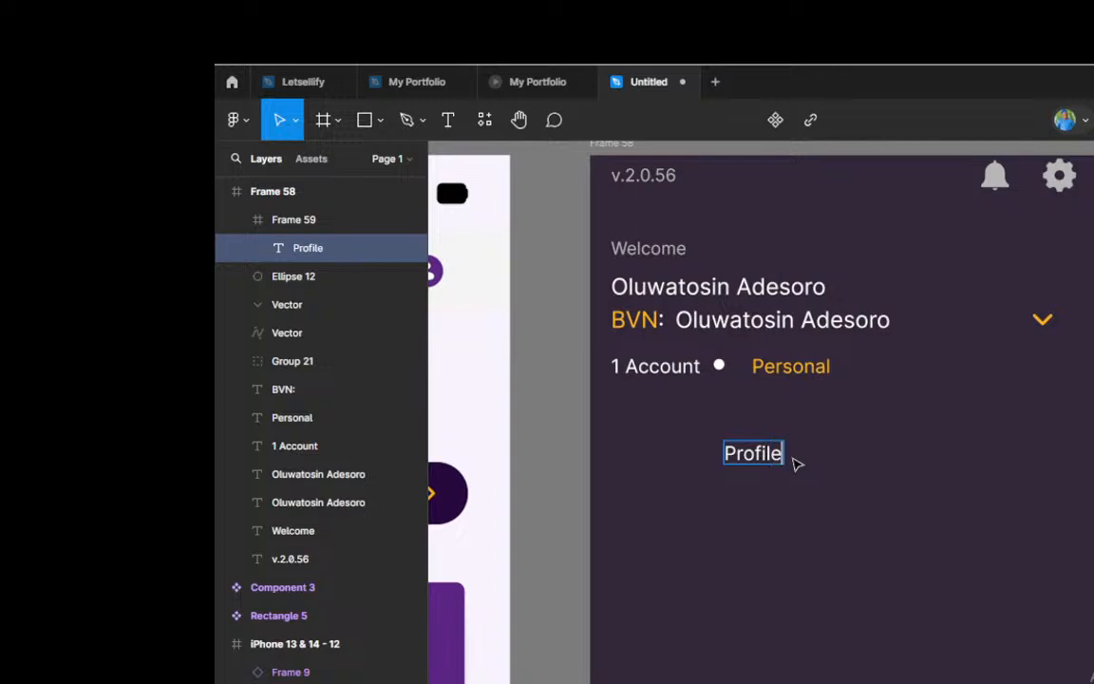
pyautogui.write(' Mana')
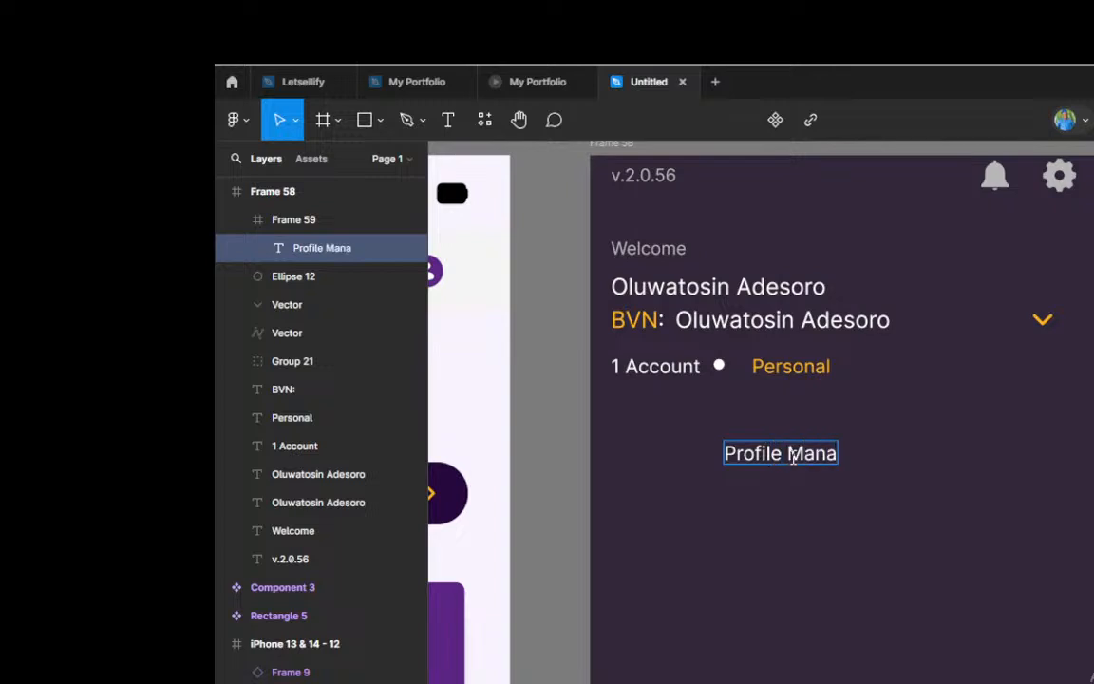
pyautogui.write('gement')
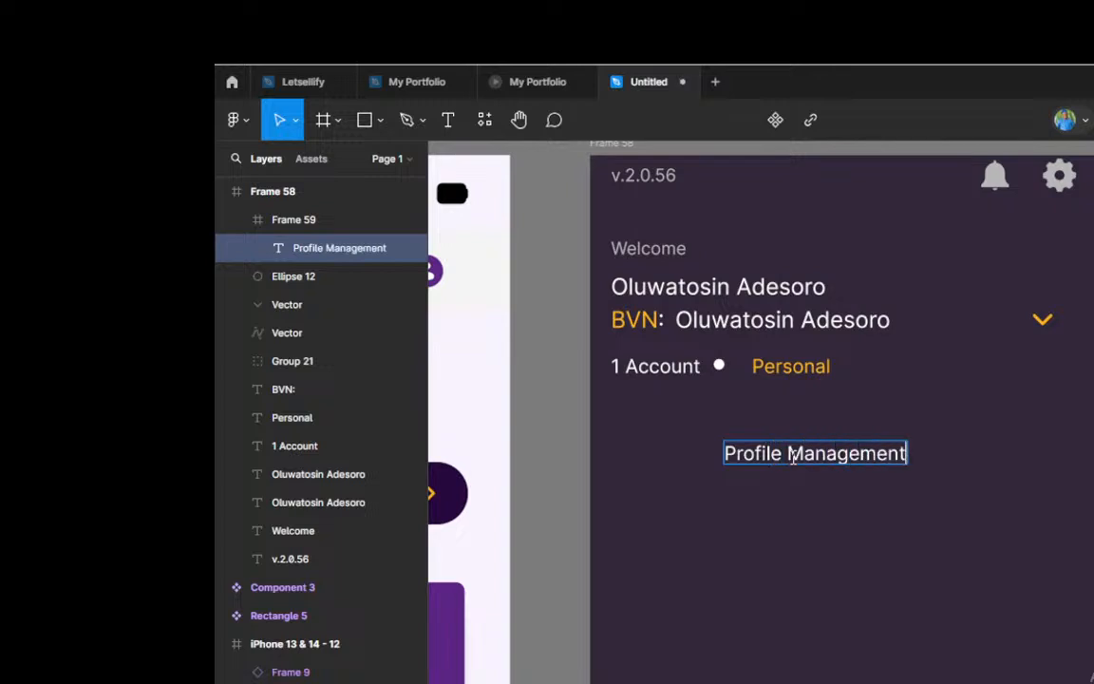
pyautogui.press('Escape')
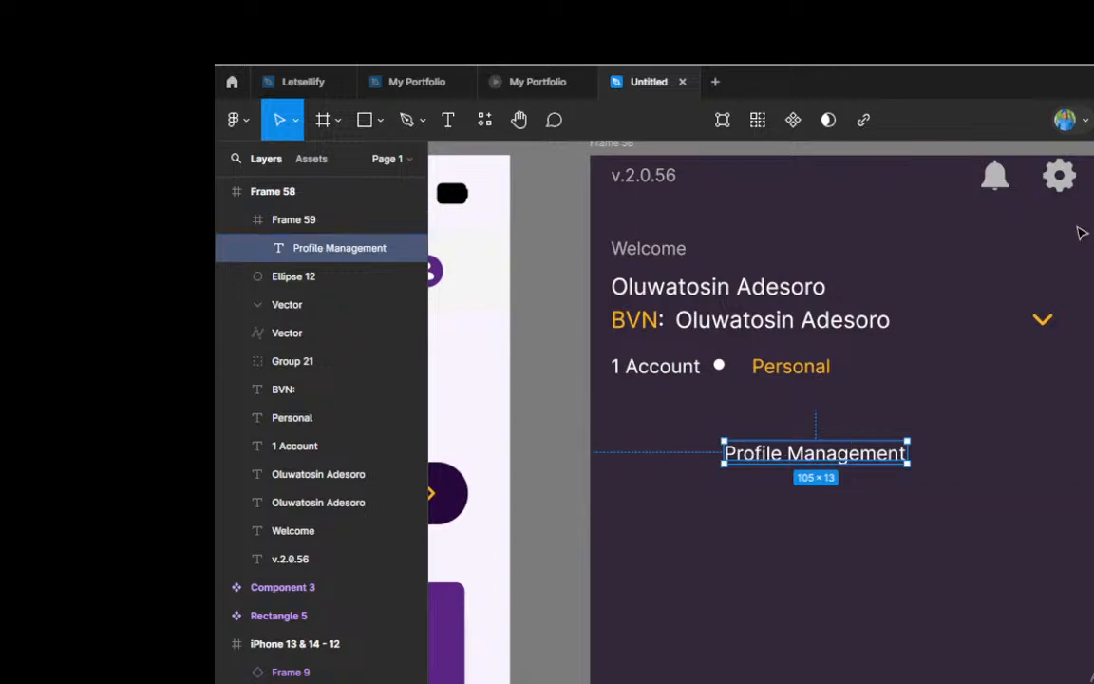
pyautogui.press('Down')
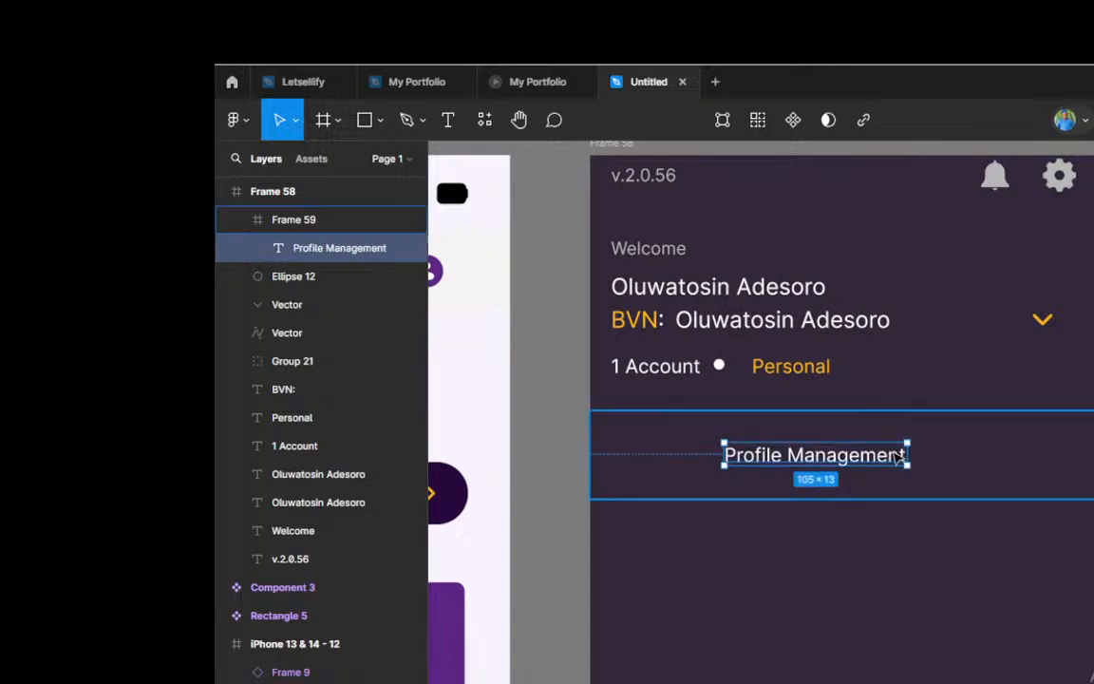
# Step: Duplicate the yellow chevron into the Profile Management row and rotate the copy 90° so it points right
pyautogui.click(1046, 323)
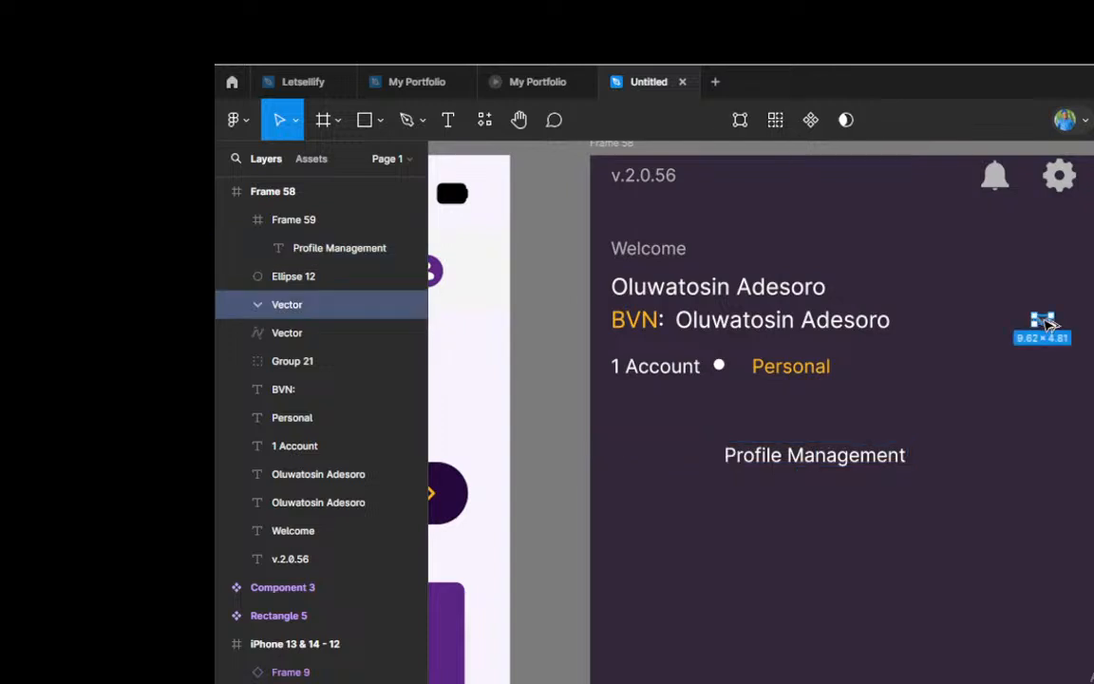
pyautogui.moveTo(1046, 324); pyautogui.dragTo(1056, 460)
pyautogui.scroll(3, 1054, 458)
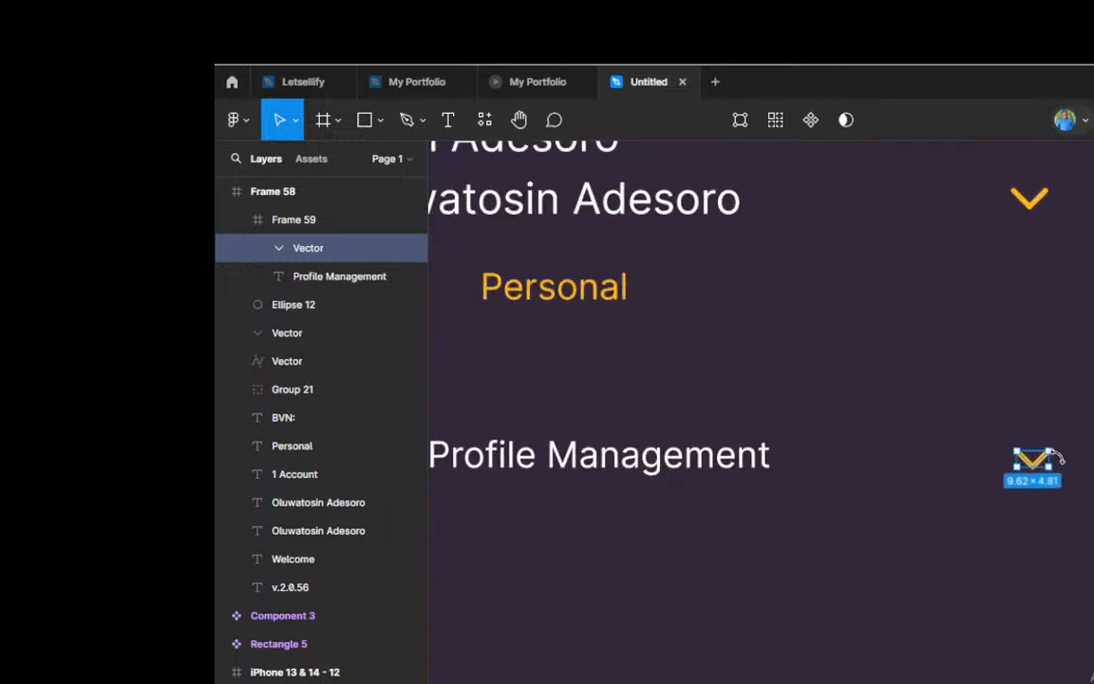
pyautogui.scroll(1, 1057, 459)
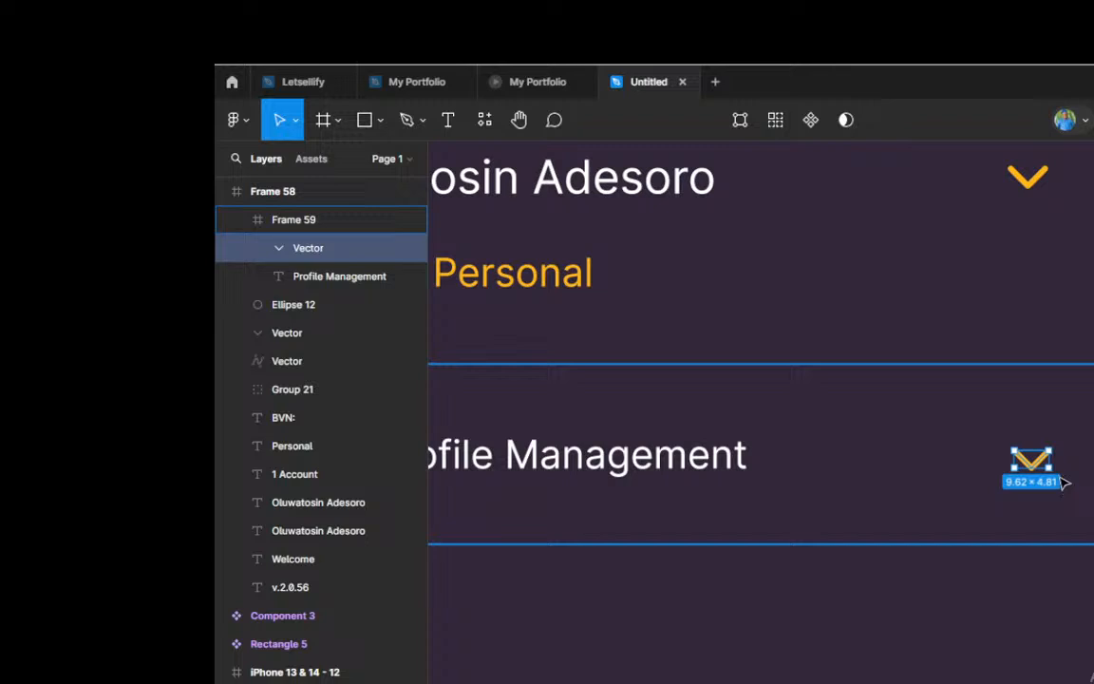
pyautogui.moveTo(1055, 445); pyautogui.dragTo(1048, 414)
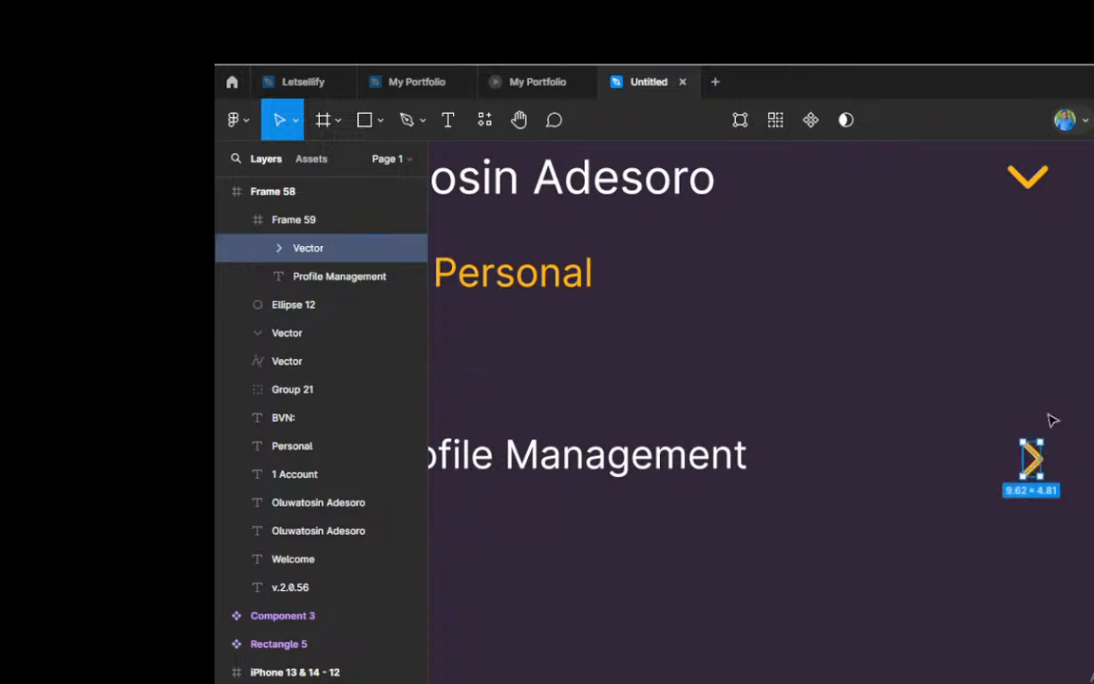
# Step: Scale the right-pointing chevron down proportionally to about 7.22 × 3.61
pyautogui.scroll(-2, 982, 466)
pyautogui.scroll(2, 1069, 468)
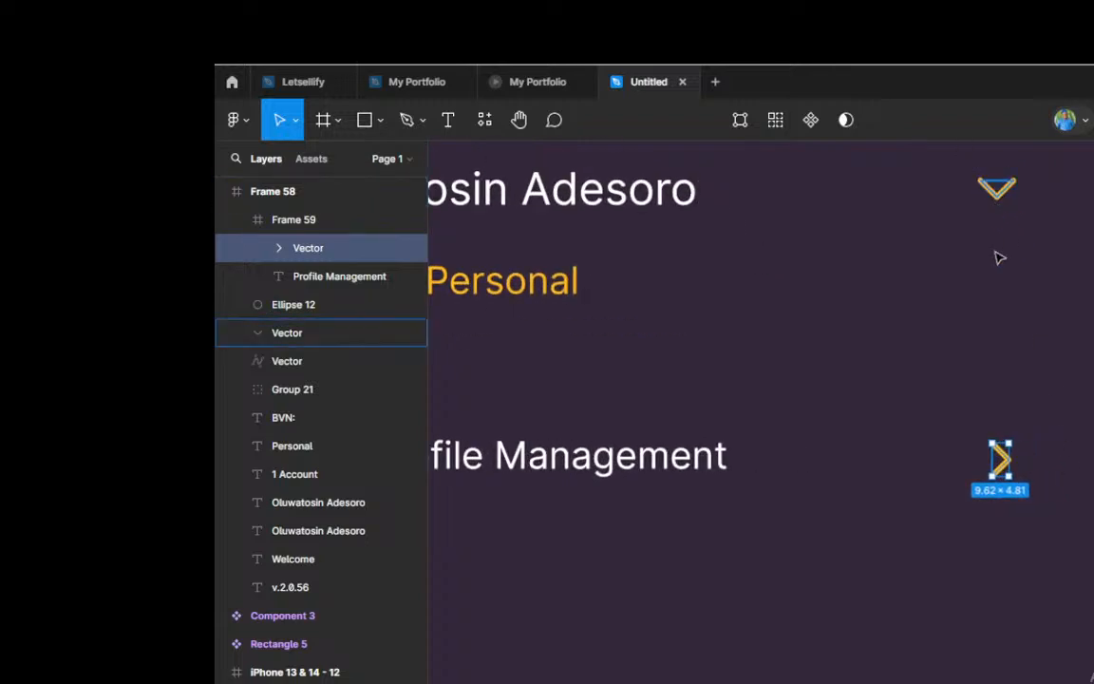
pyautogui.scroll(1, 1035, 494)
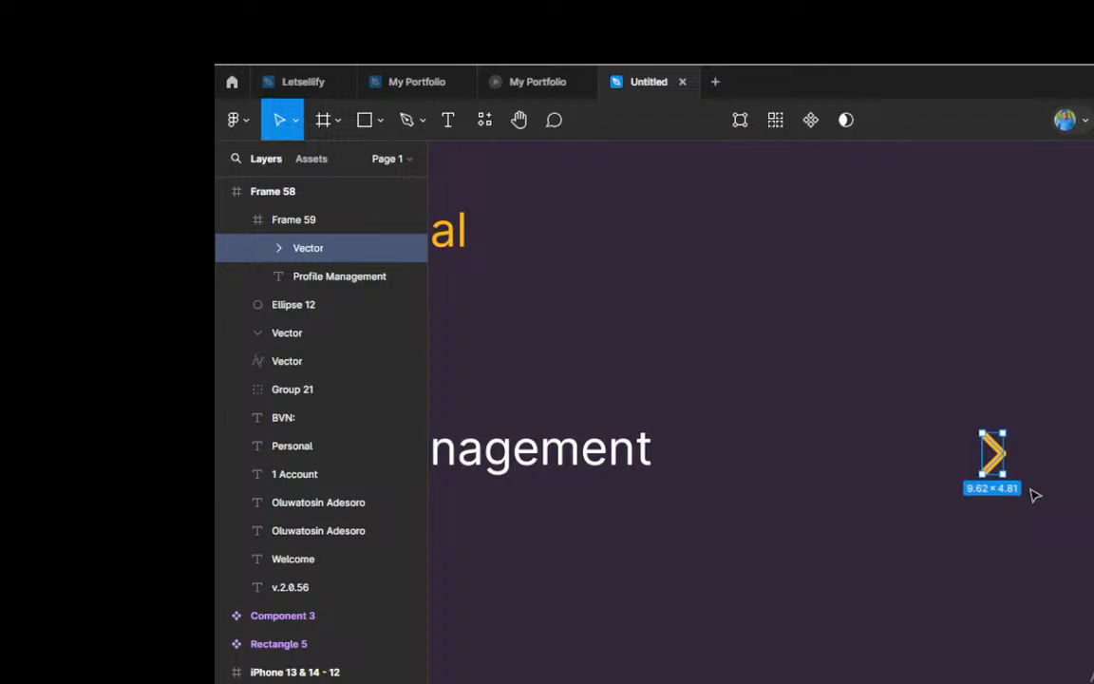
pyautogui.press('k')
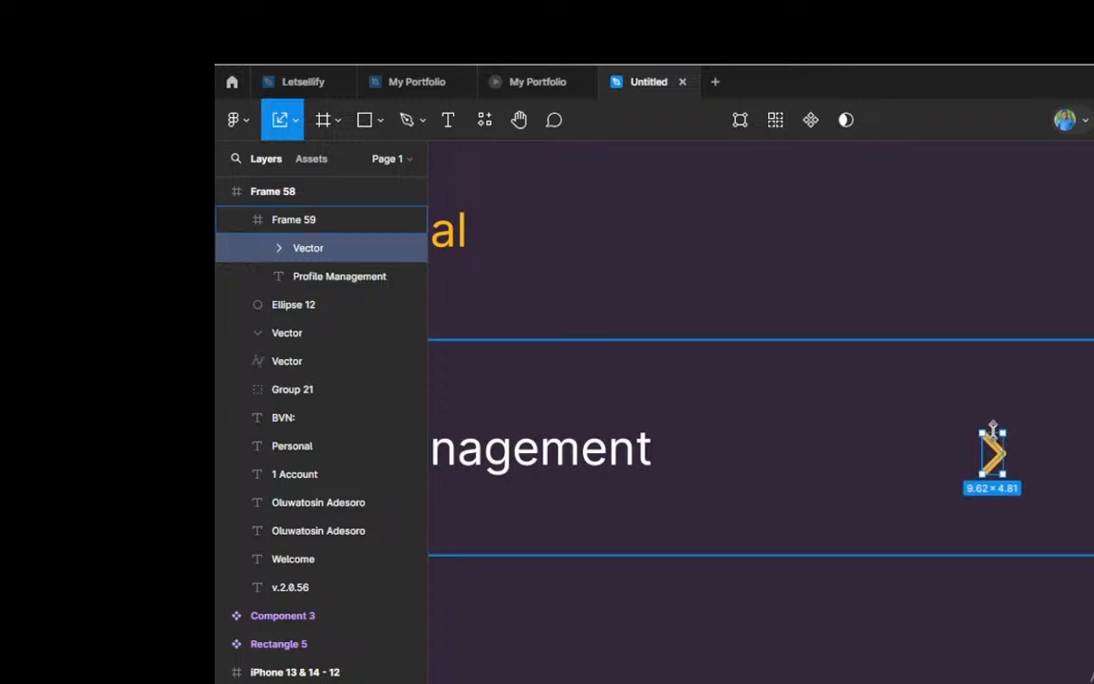
pyautogui.moveTo(993, 429); pyautogui.dragTo(993, 435)
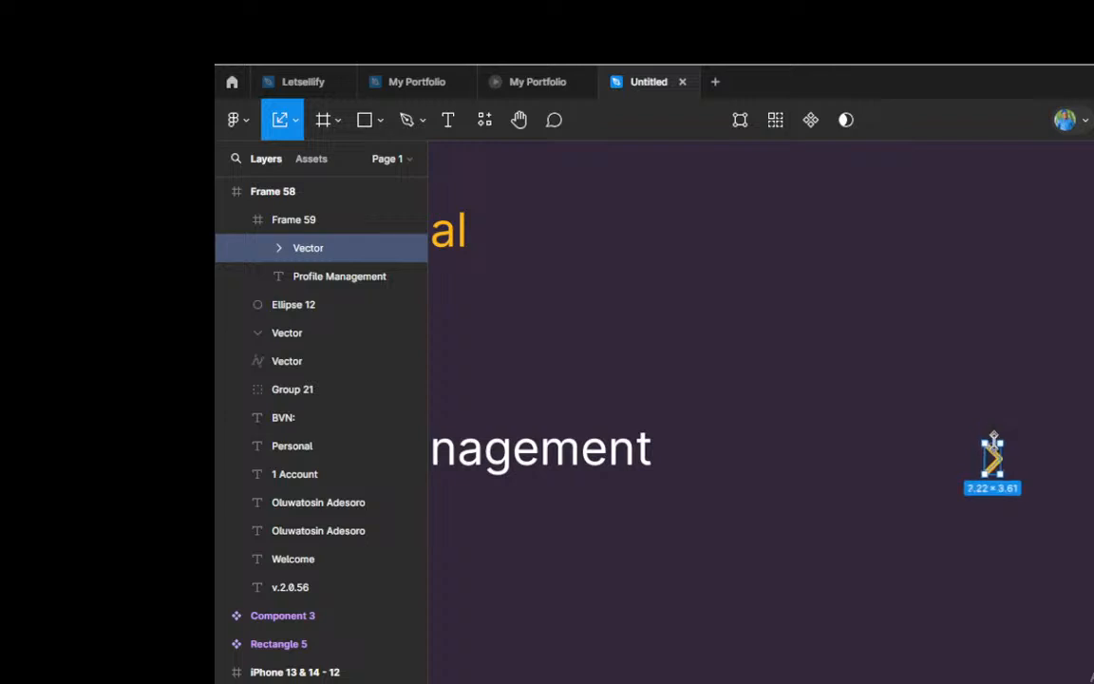
pyautogui.scroll(-5, 936, 432)
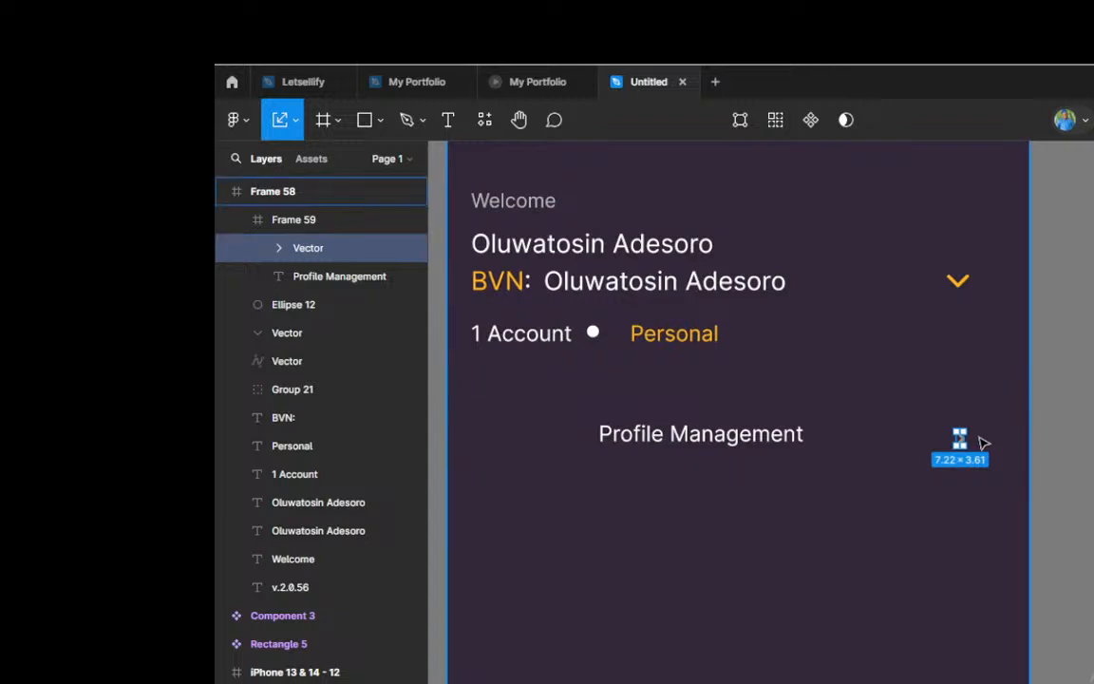
# Step: Nudge the small chevron up level with the Profile Management text and right toward the menu's edge
pyautogui.scroll(2, 983, 443)
pyautogui.press('v')
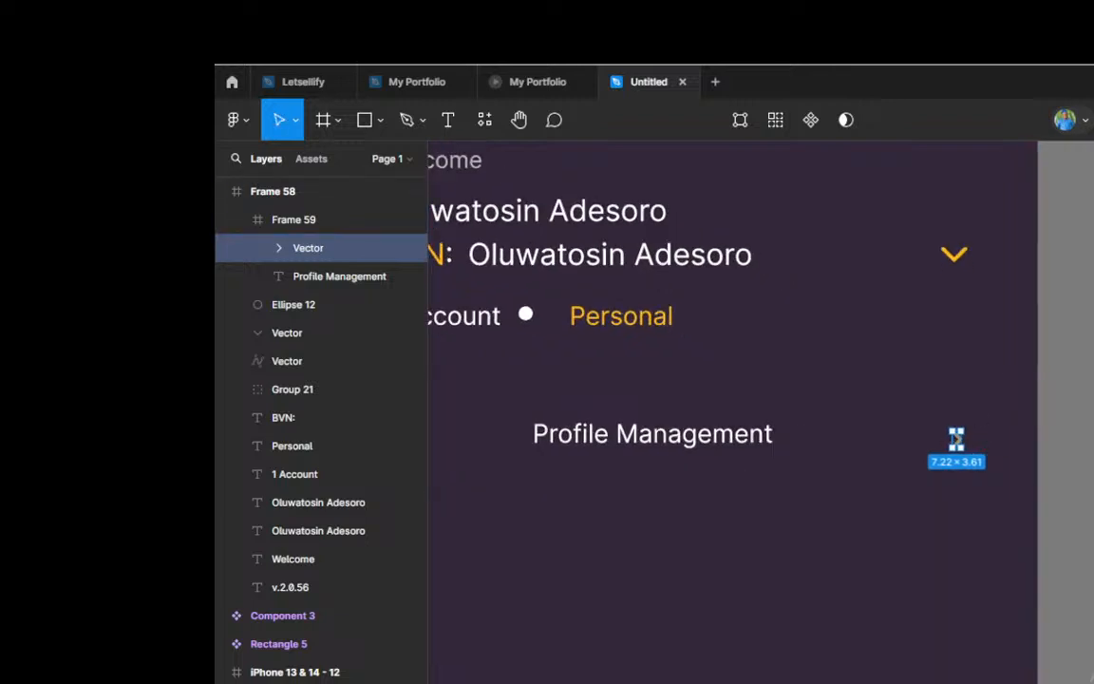
pyautogui.press('Up')
pyautogui.press('Up')
pyautogui.press('Up')
pyautogui.press('Right')
pyautogui.press('Right')
pyautogui.press('Right')
pyautogui.press('Right')
pyautogui.press('Right')
pyautogui.press('Right')
pyautogui.press('Right')
pyautogui.press('Right')
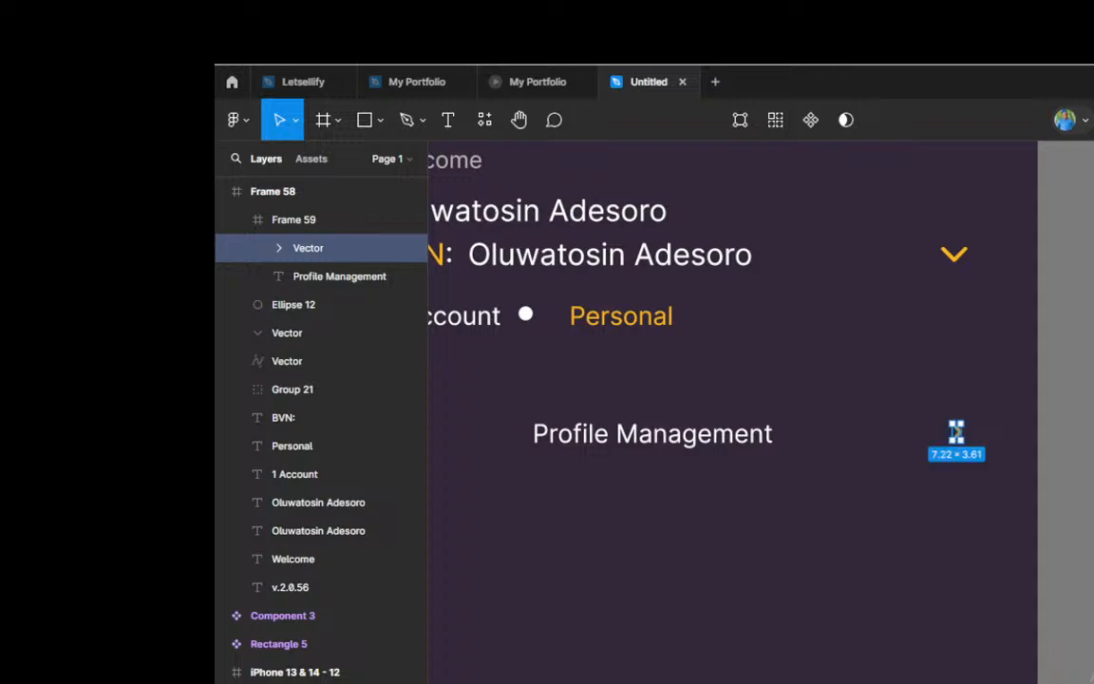
pyautogui.press('Right')
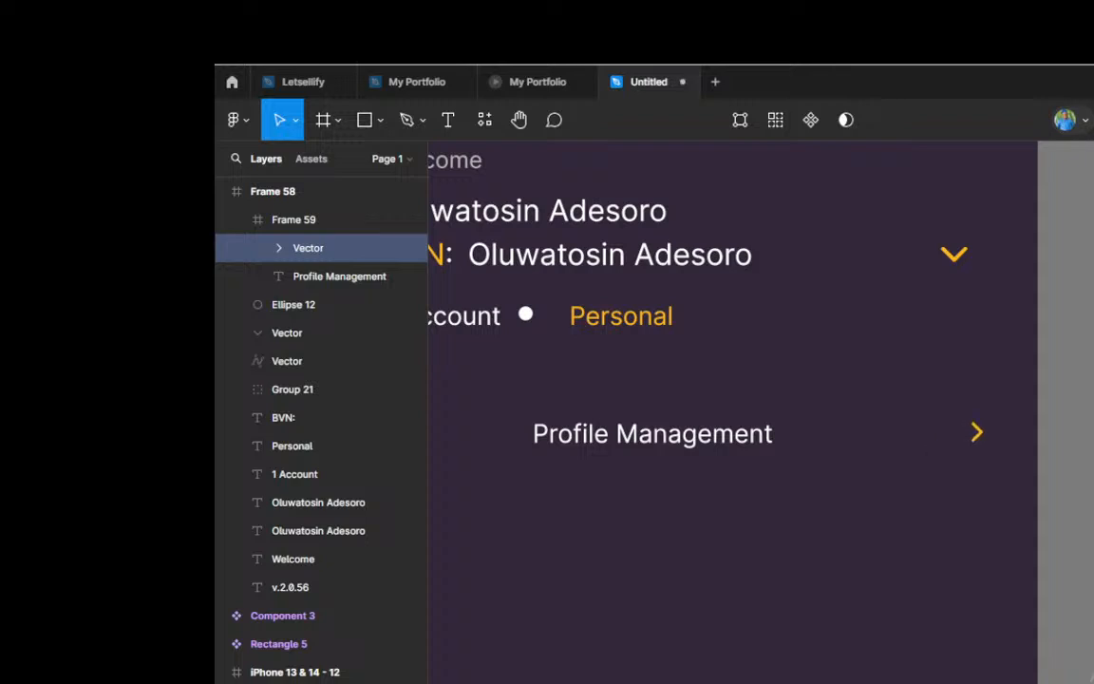
pyautogui.press('Right')
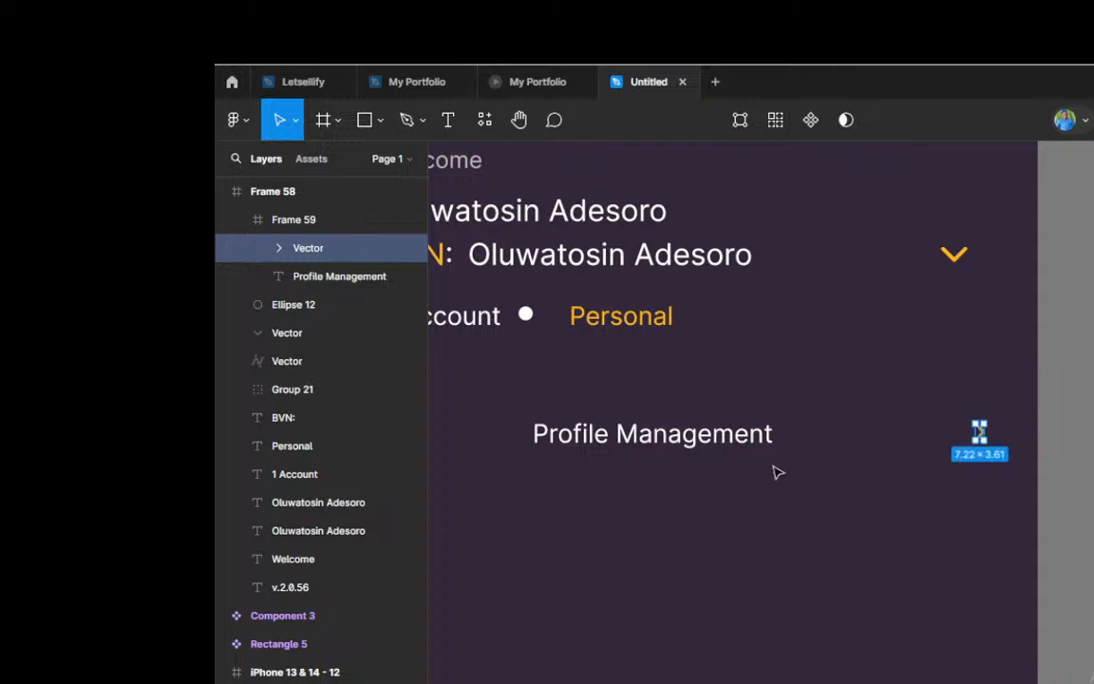
pyautogui.scroll(-3, 817, 449)
pyautogui.scroll(-3, 817, 449)
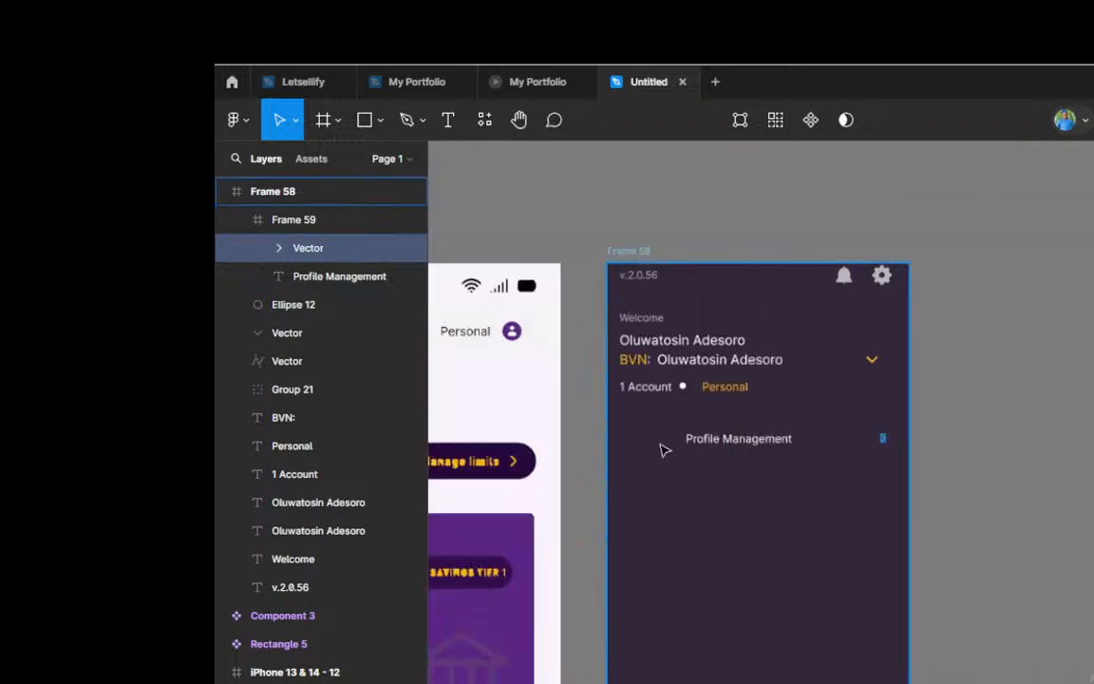
pyautogui.scroll(2, 662, 449)
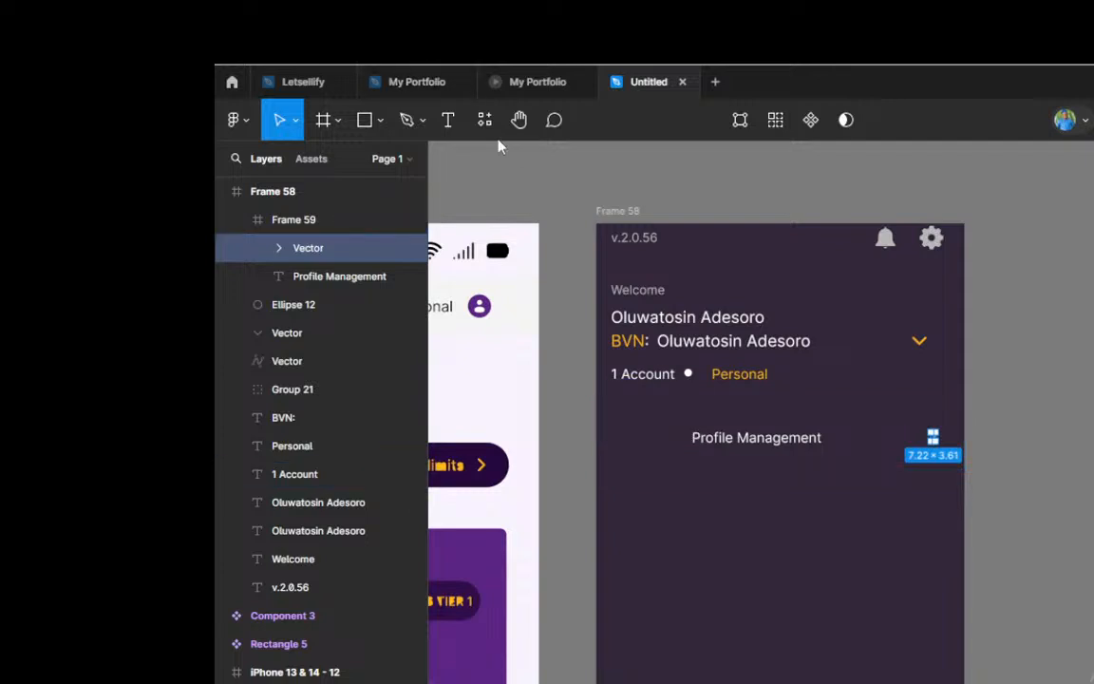
pyautogui.scroll(-2, 855, 373)
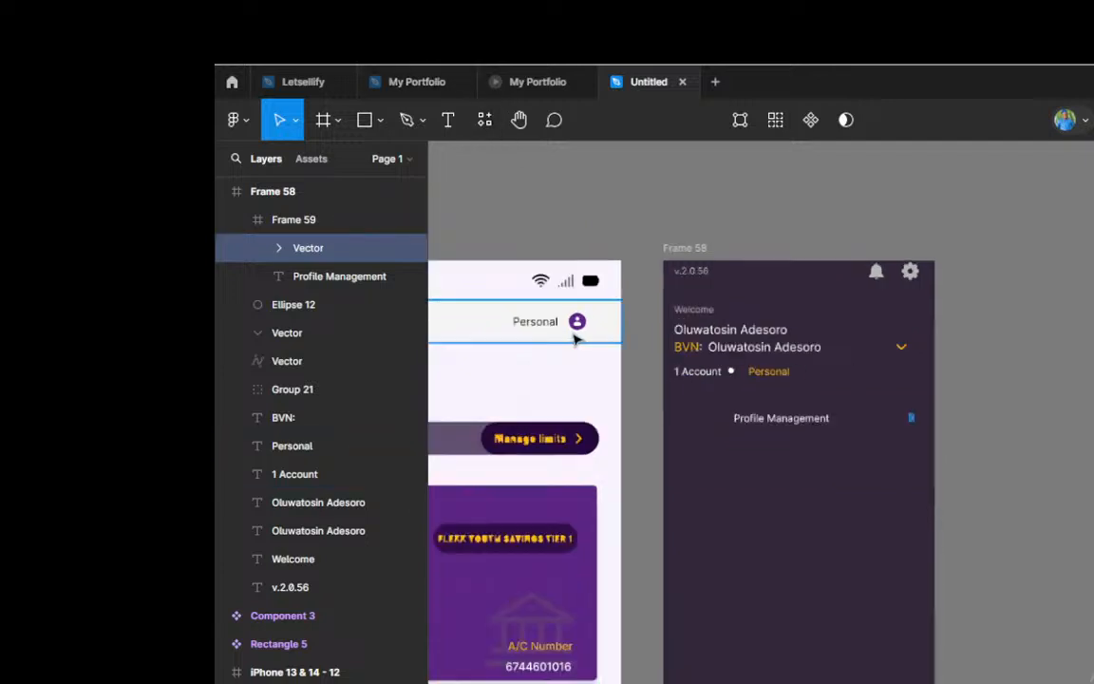
pyautogui.scroll(3, 599, 335)
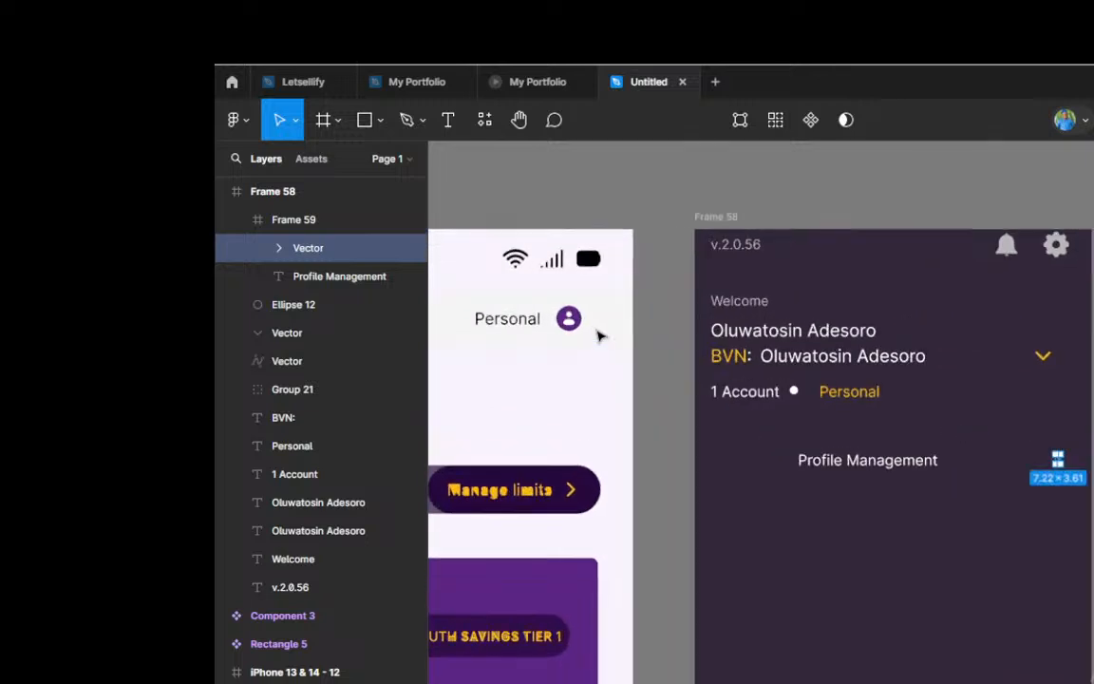
pyautogui.scroll(-2, 598, 335)
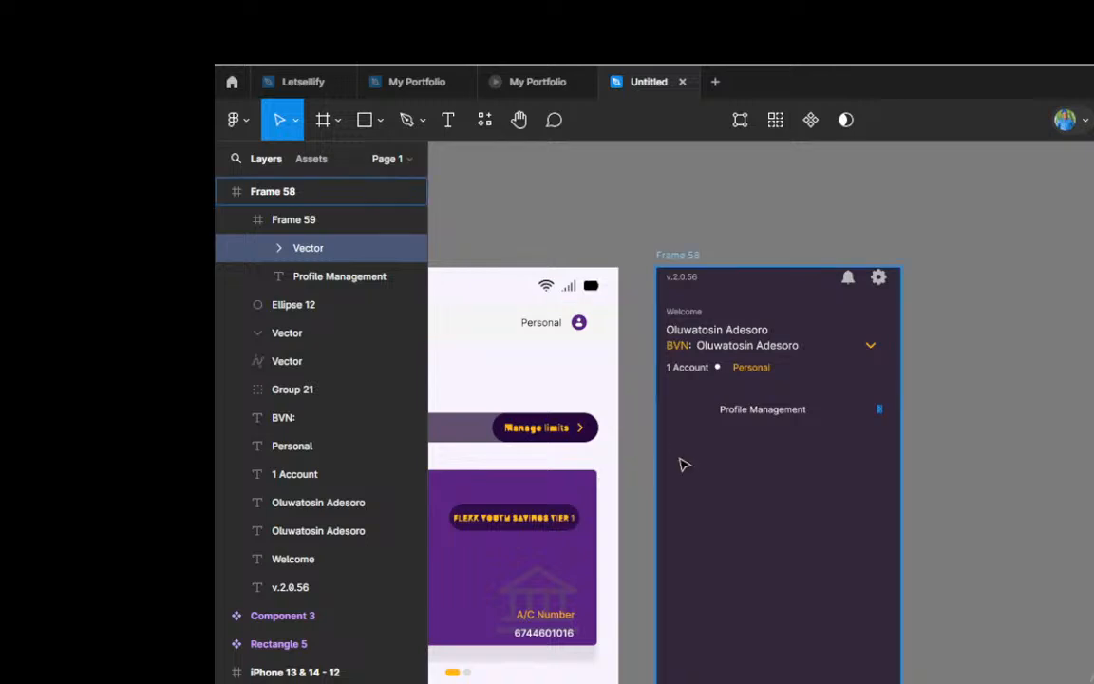
pyautogui.scroll(1, 684, 465)
pyautogui.hscroll(-5, 680, 463)
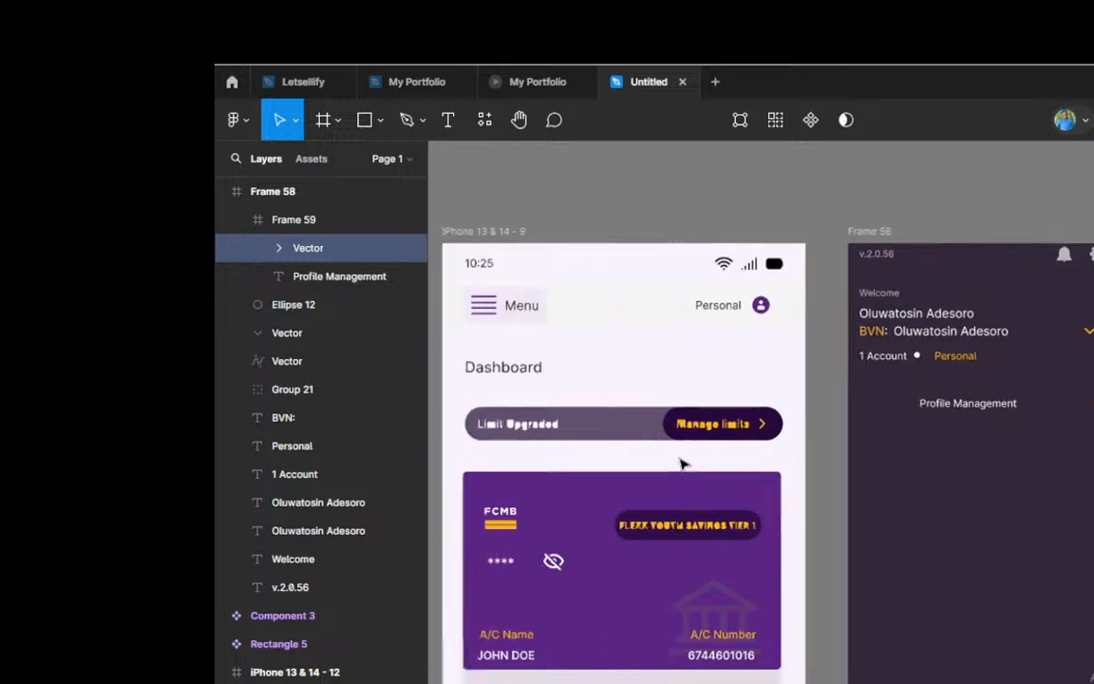
pyautogui.hscroll(9, 682, 465)
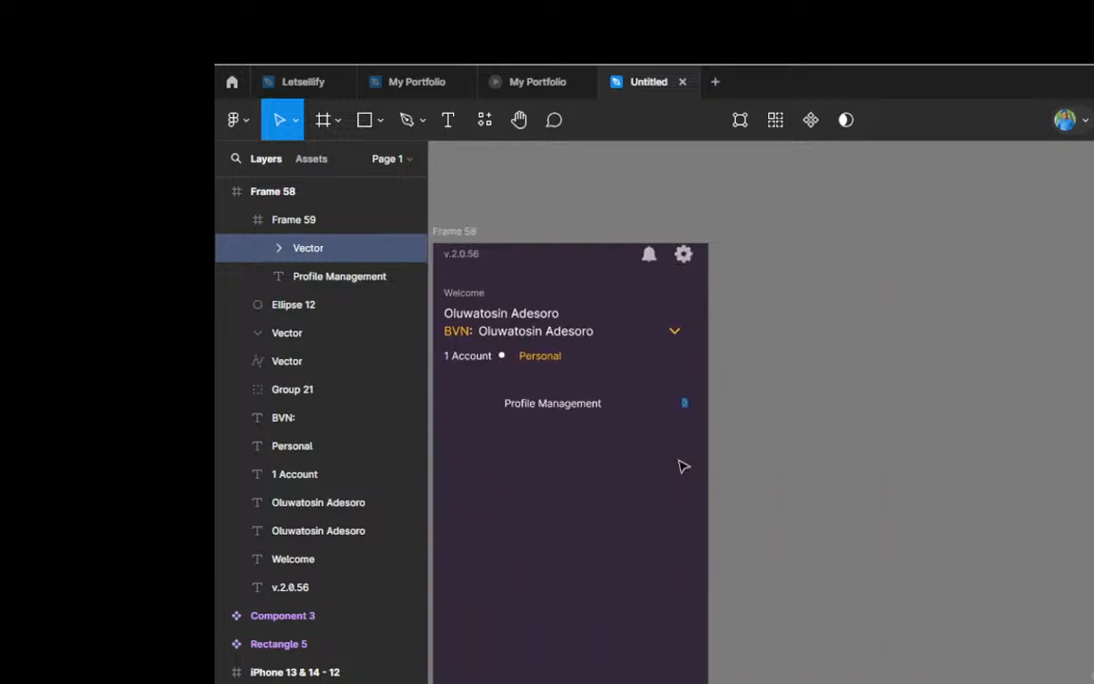
pyautogui.hscroll(-6, 590, 455)
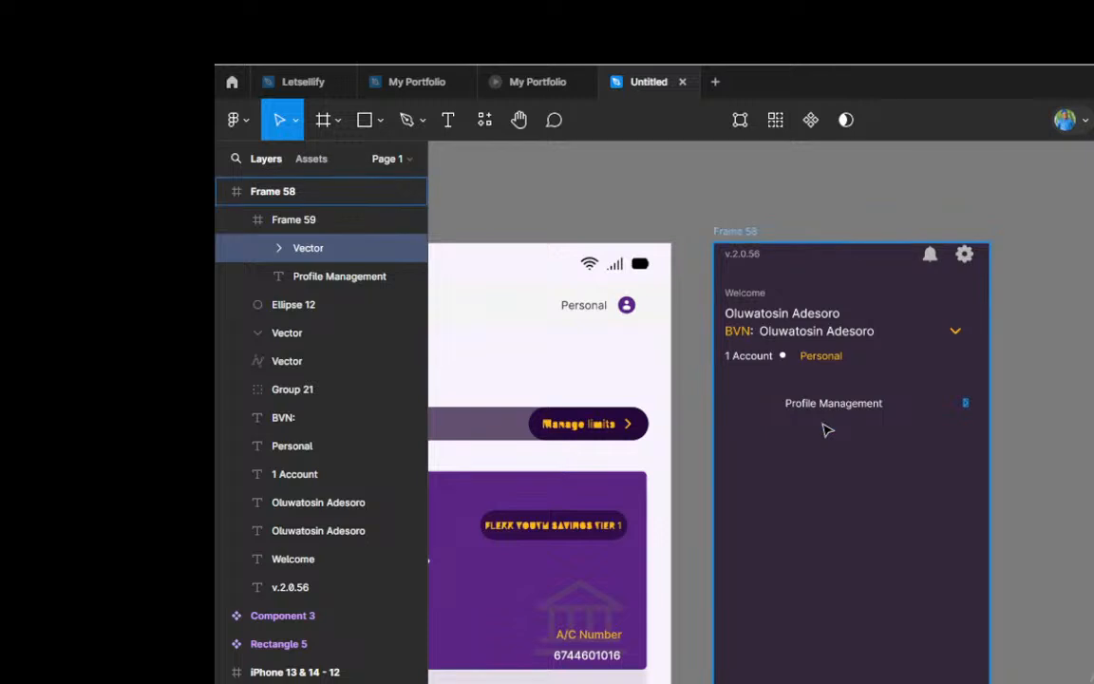
pyautogui.scroll(-3, 825, 429)
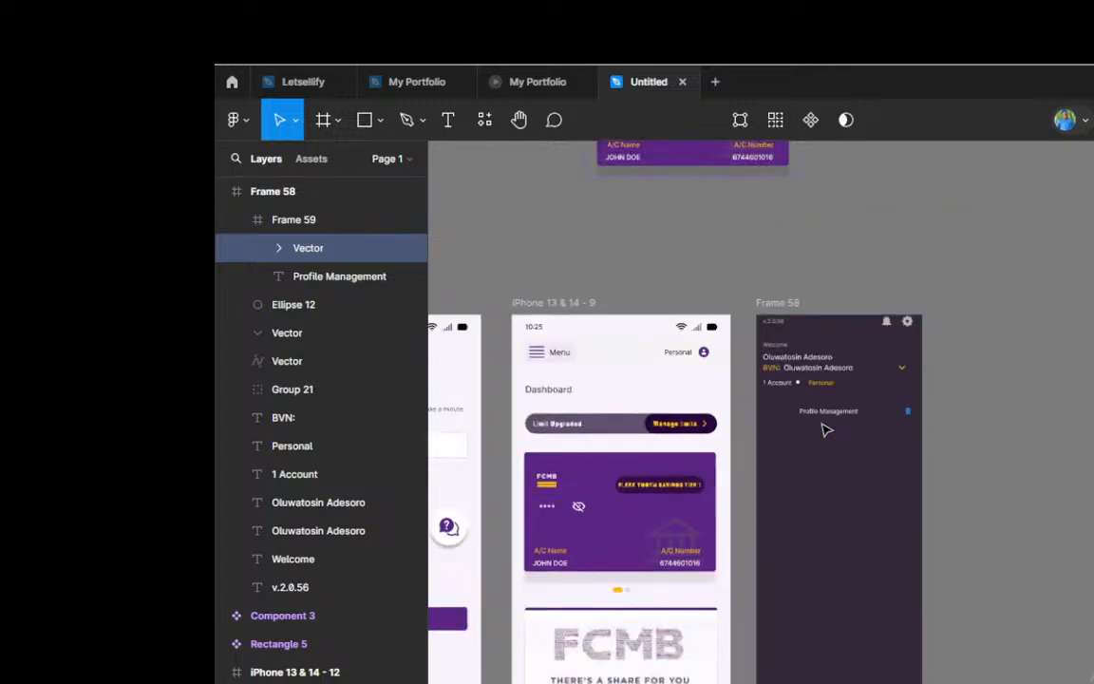
pyautogui.scroll(1, 826, 429)
pyautogui.scroll(-2, 826, 430)
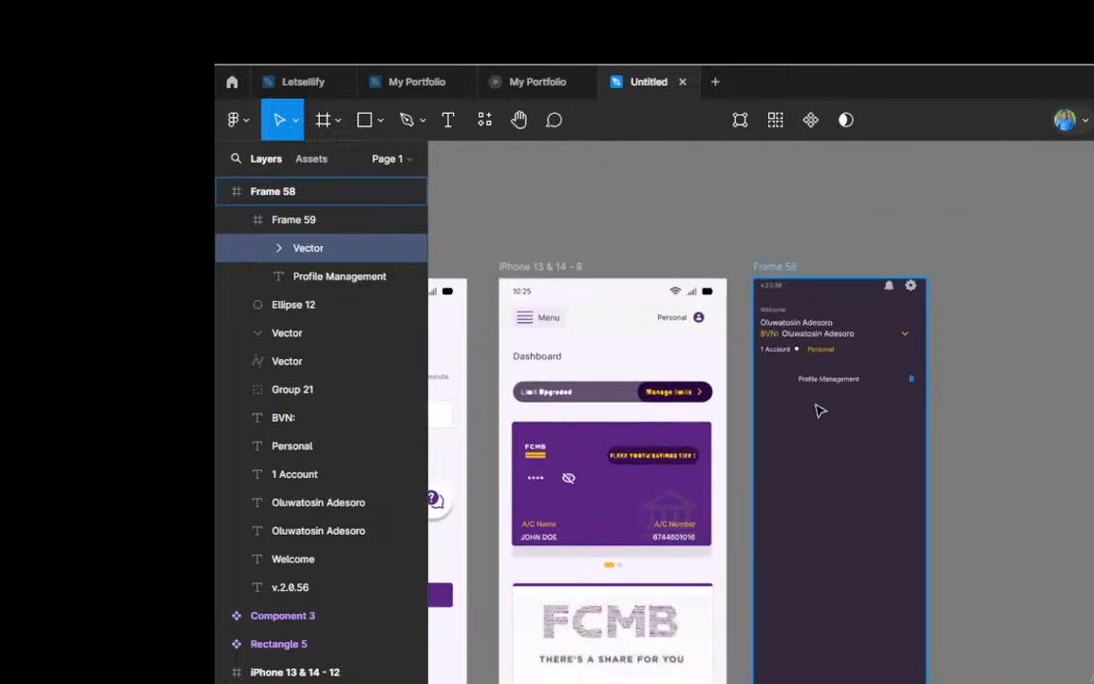
# Step: Search the Iconify plugin for user icons and import basil:user-outline onto the canvas beside the menu frame
pyautogui.click(486, 127)
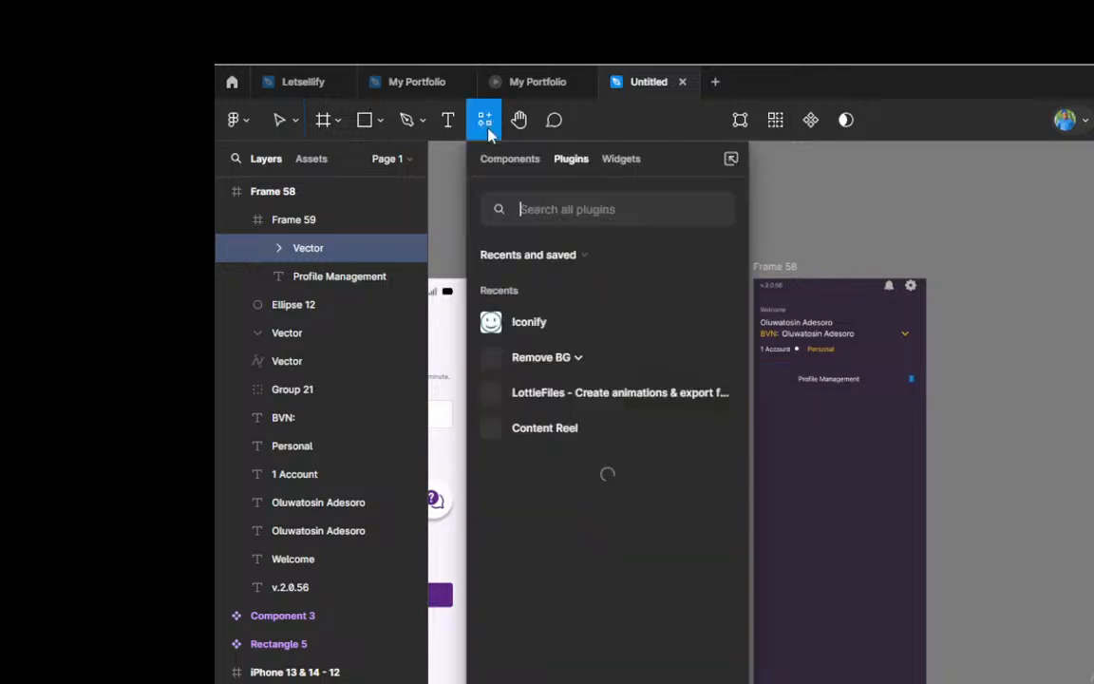
pyautogui.click(552, 324)
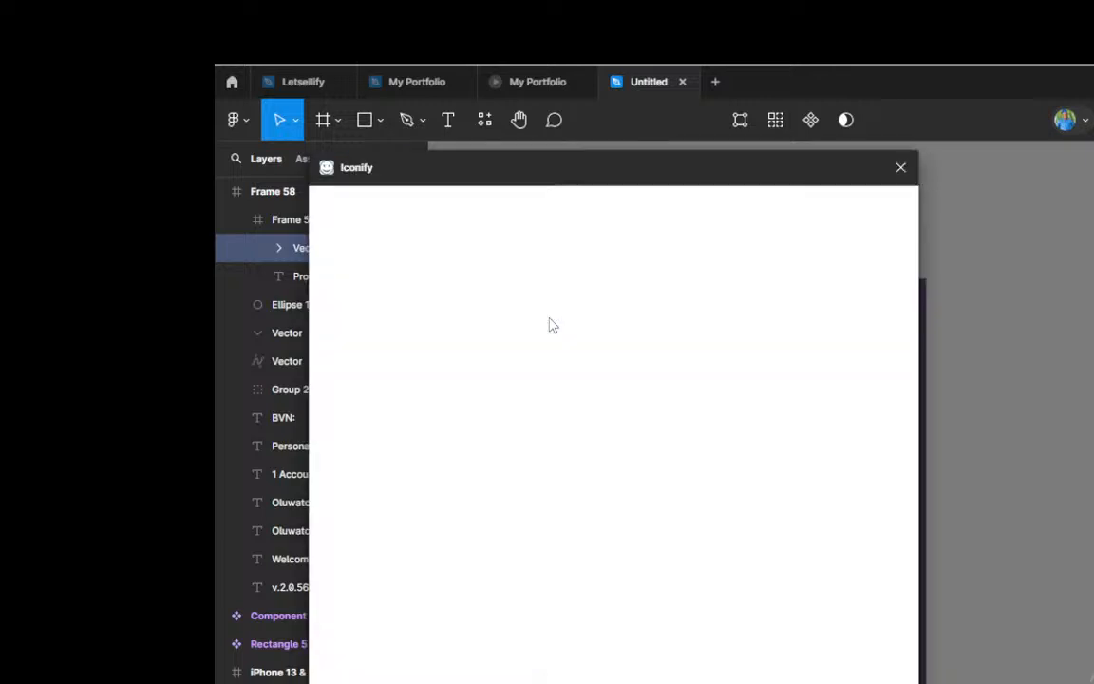
pyautogui.click(550, 319)
pyautogui.press('BackSpace')
pyautogui.press('BackSpace')
pyautogui.press('BackSpace')
pyautogui.press('BackSpace')
pyautogui.press('BackSpace')
pyautogui.press('BackSpace')
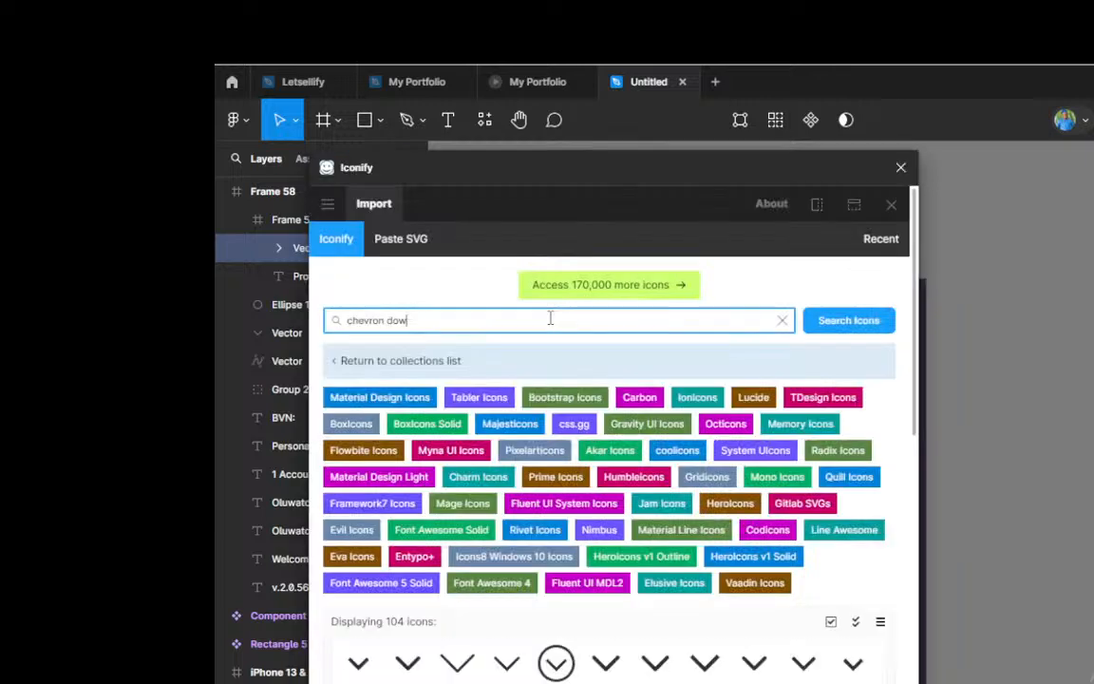
pyautogui.press('BackSpace')
pyautogui.press('BackSpace')
pyautogui.press('BackSpace')
pyautogui.press('BackSpace')
pyautogui.press('BackSpace')
pyautogui.press('BackSpace')
pyautogui.write('us')
pyautogui.click(843, 321)
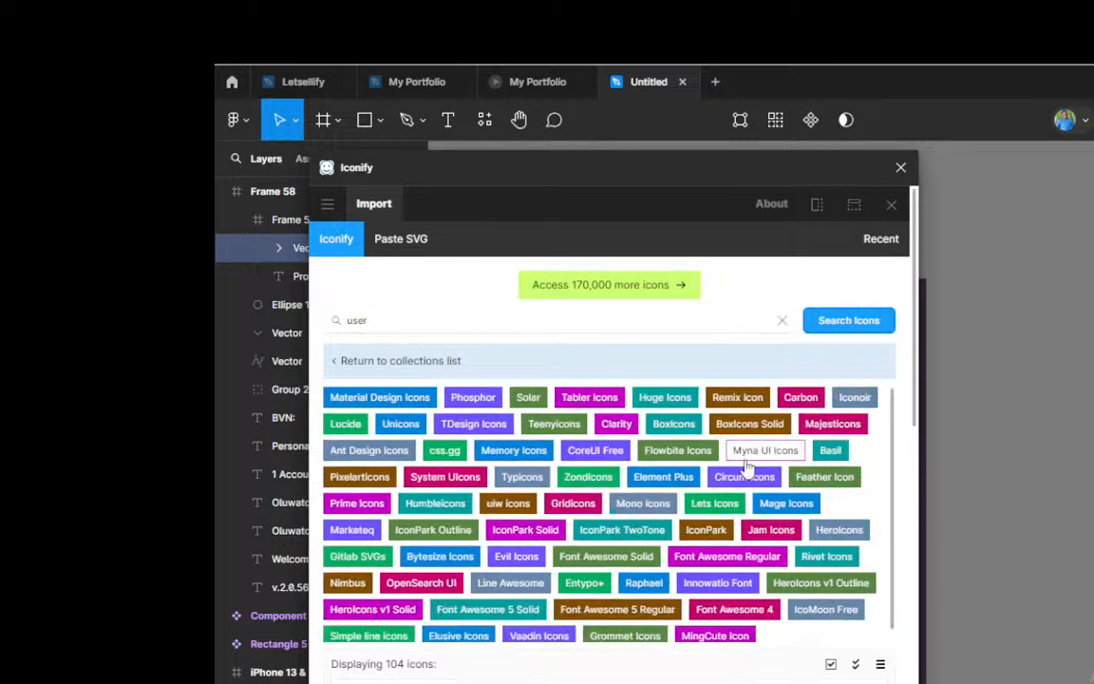
pyautogui.scroll(-3, 747, 465)
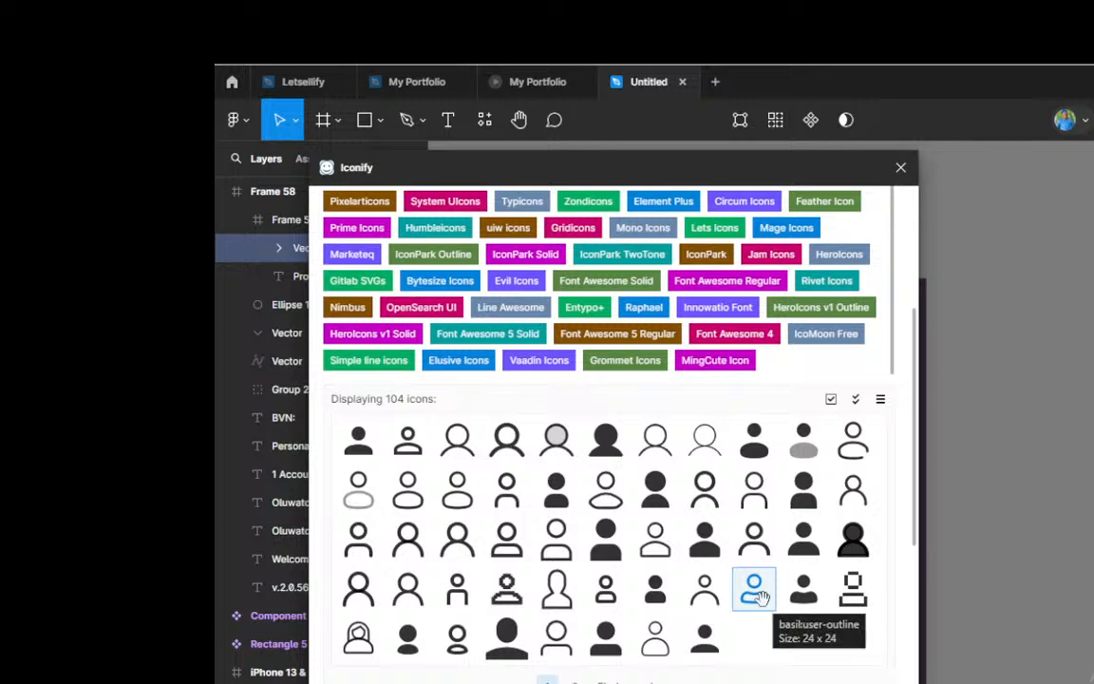
pyautogui.moveTo(758, 593); pyautogui.dragTo(1013, 439)
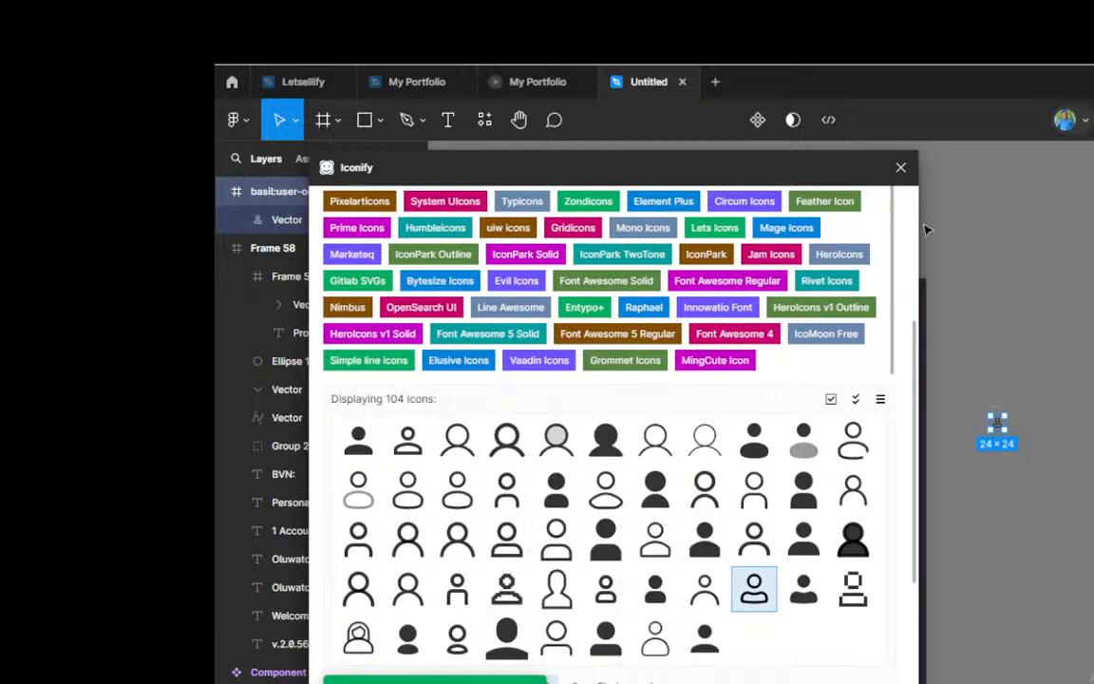
# Step: Search the Iconify icon collections for investment
pyautogui.scroll(1, 608, 285)
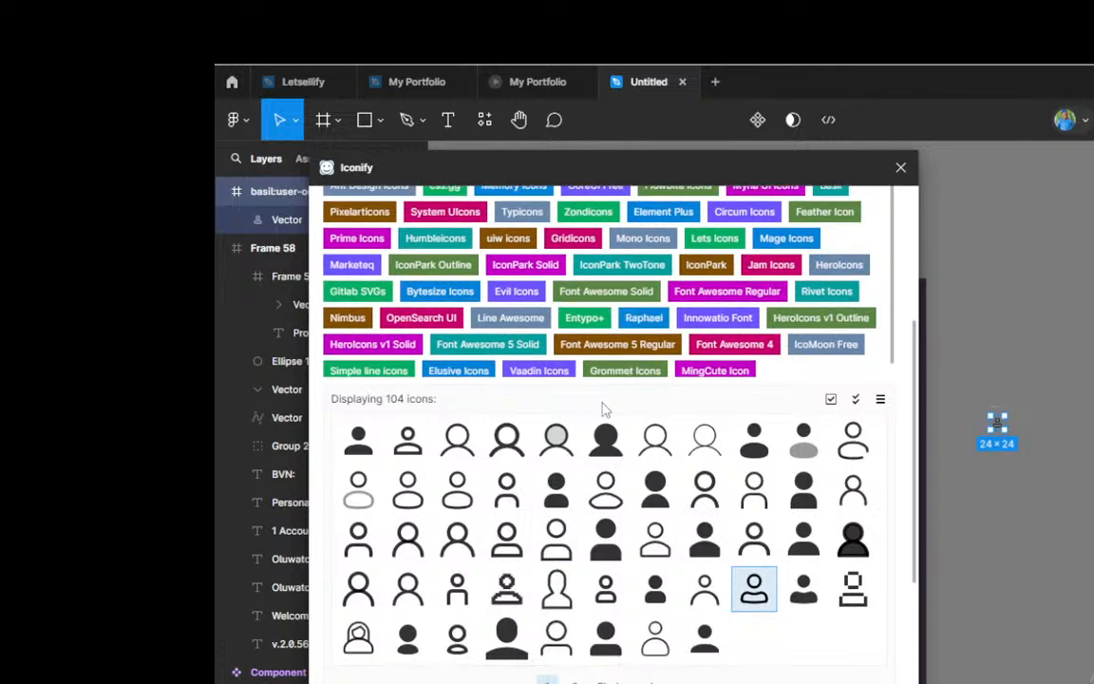
pyautogui.scroll(5, 606, 409)
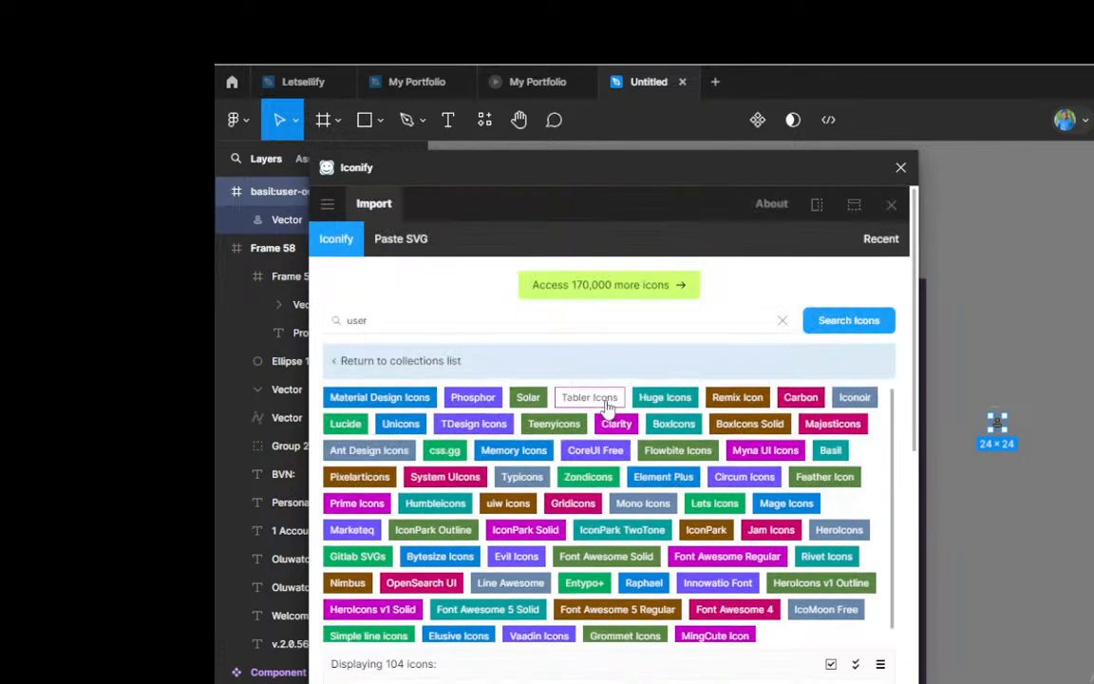
pyautogui.click(380, 321)
pyautogui.press('BackSpace')
pyautogui.press('BackSpace')
pyautogui.press('BackSpace')
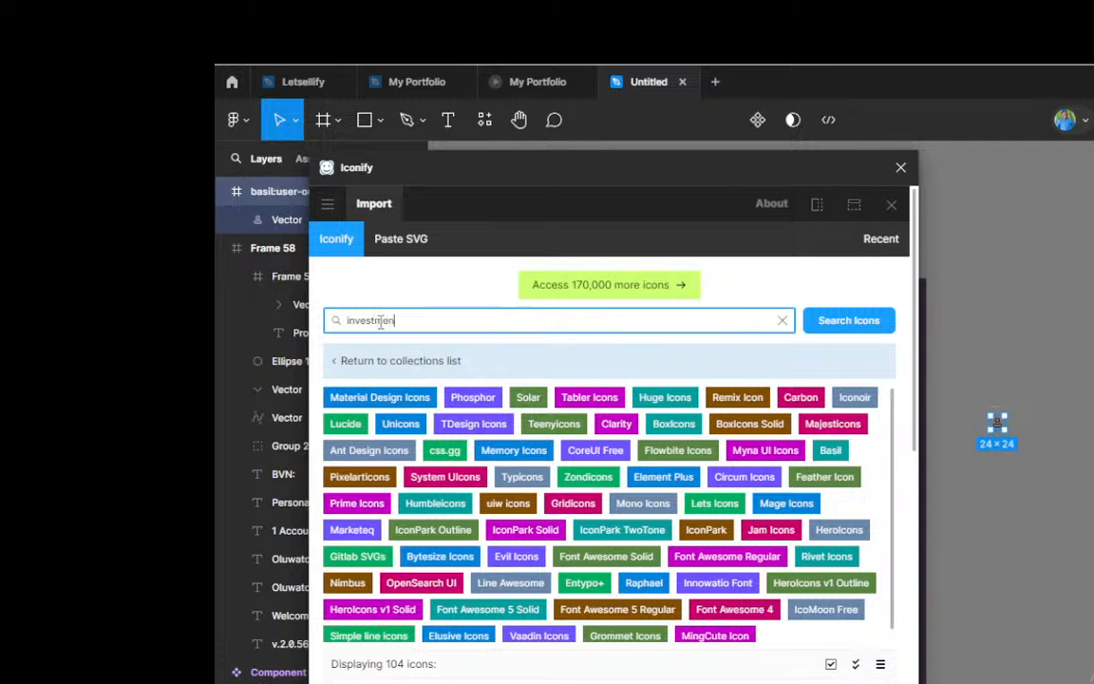
pyautogui.click(848, 322)
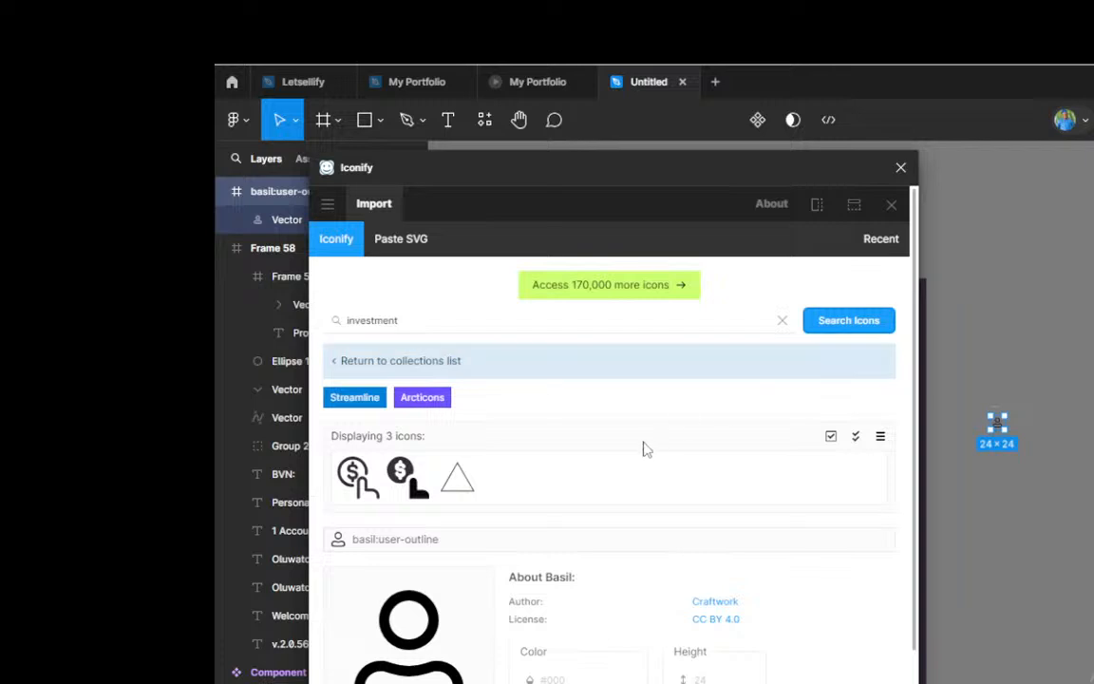
# Step: Replace the icon search term with chart and run the search
pyautogui.click(426, 319)
pyautogui.press('BackSpace')
pyautogui.press('BackSpace')
pyautogui.press('BackSpace')
pyautogui.press('BackSpace')
pyautogui.press('BackSpace')
pyautogui.press('BackSpace')
pyautogui.press('BackSpace')
pyautogui.press('BackSpace')
pyautogui.press('BackSpace')
pyautogui.press('BackSpace')
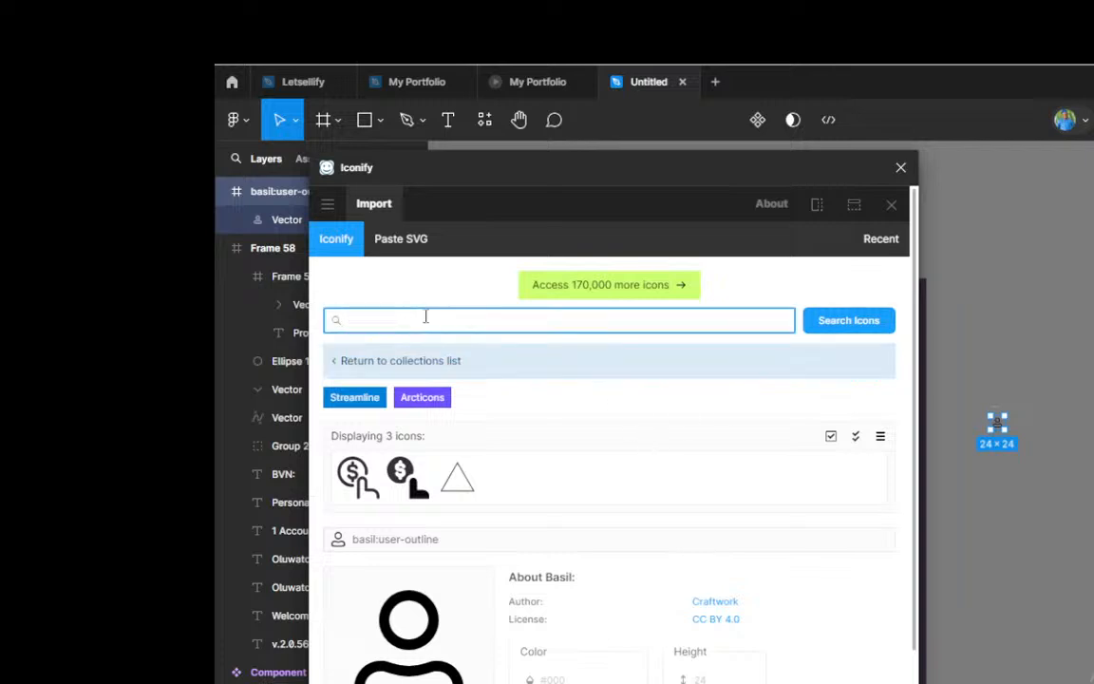
pyautogui.write('chart')
pyautogui.click(831, 324)
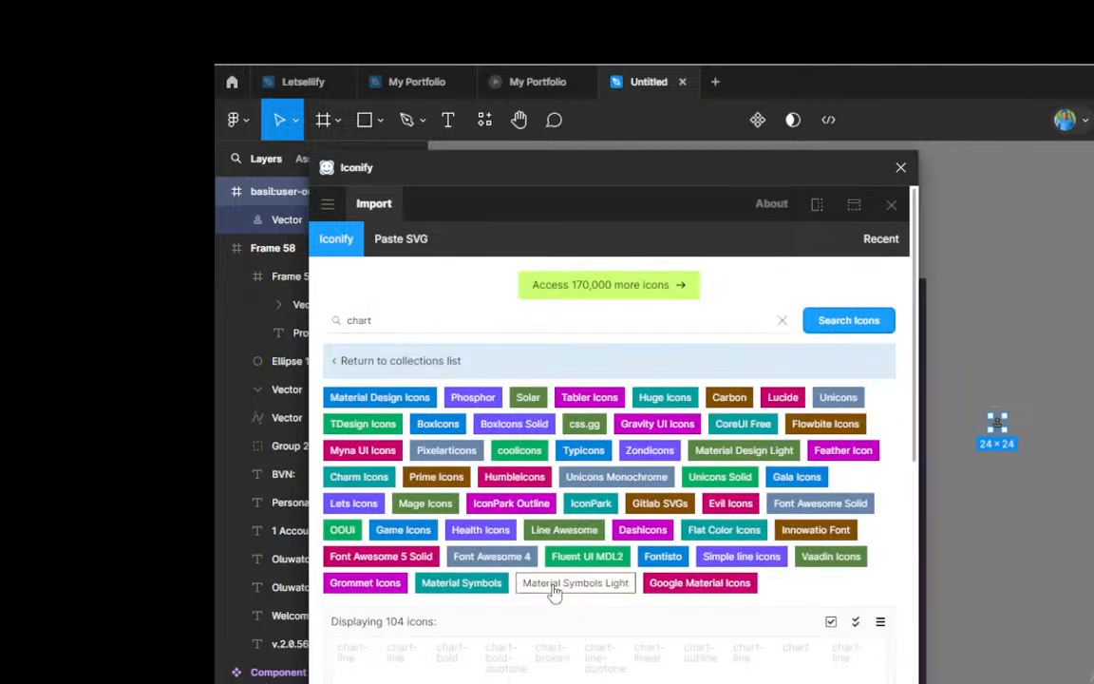
# Step: Browse the chart icon result pages and import fontisto:line-chart onto the canvas below the user icon
pyautogui.scroll(-3, 553, 589)
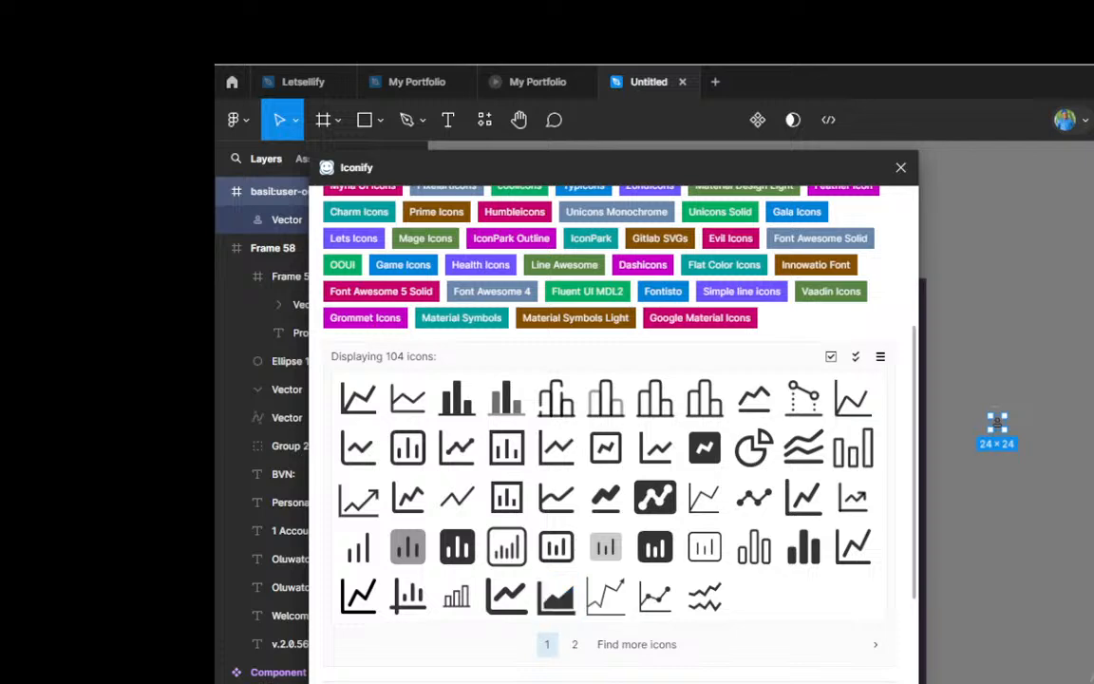
pyautogui.click(577, 646)
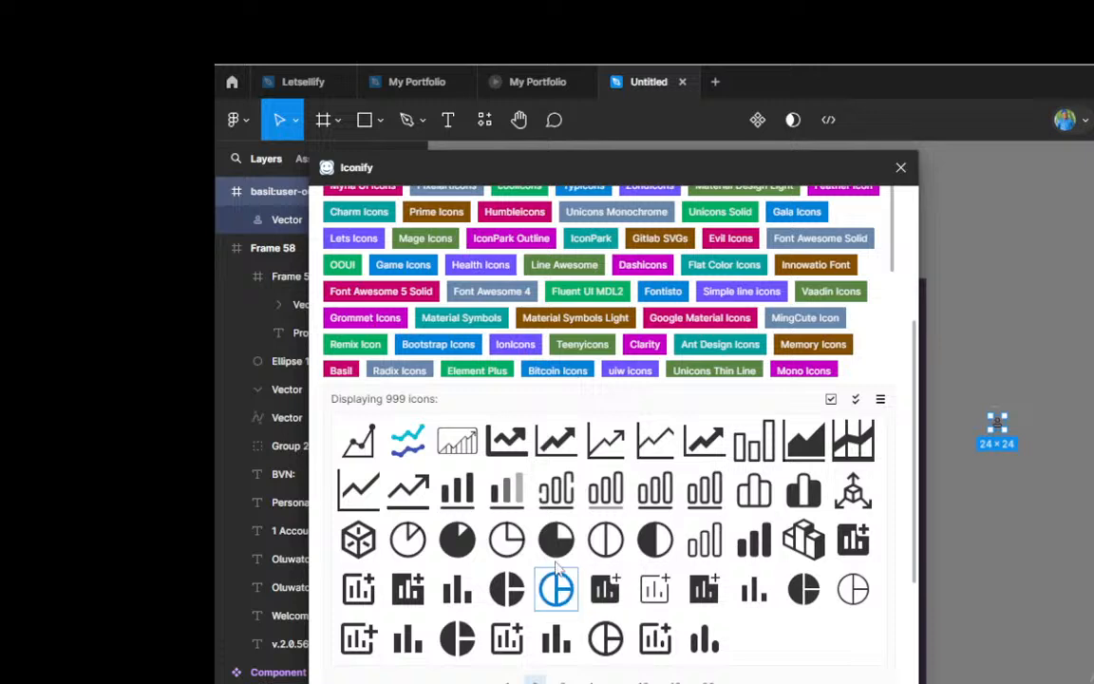
pyautogui.click(563, 681)
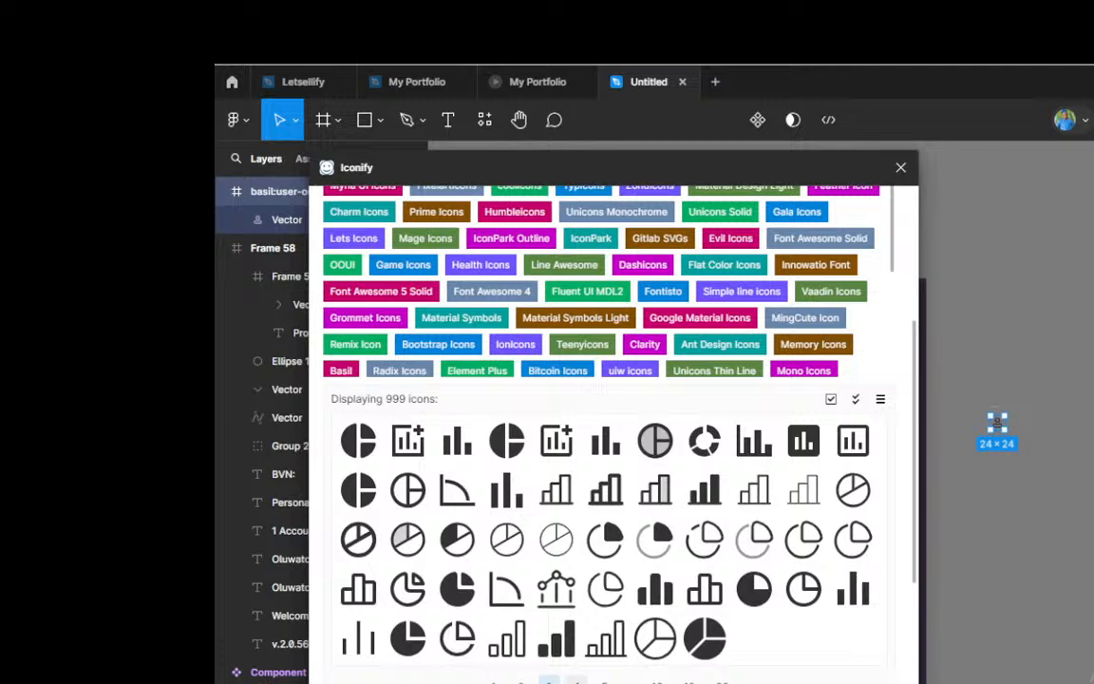
pyautogui.click(577, 681)
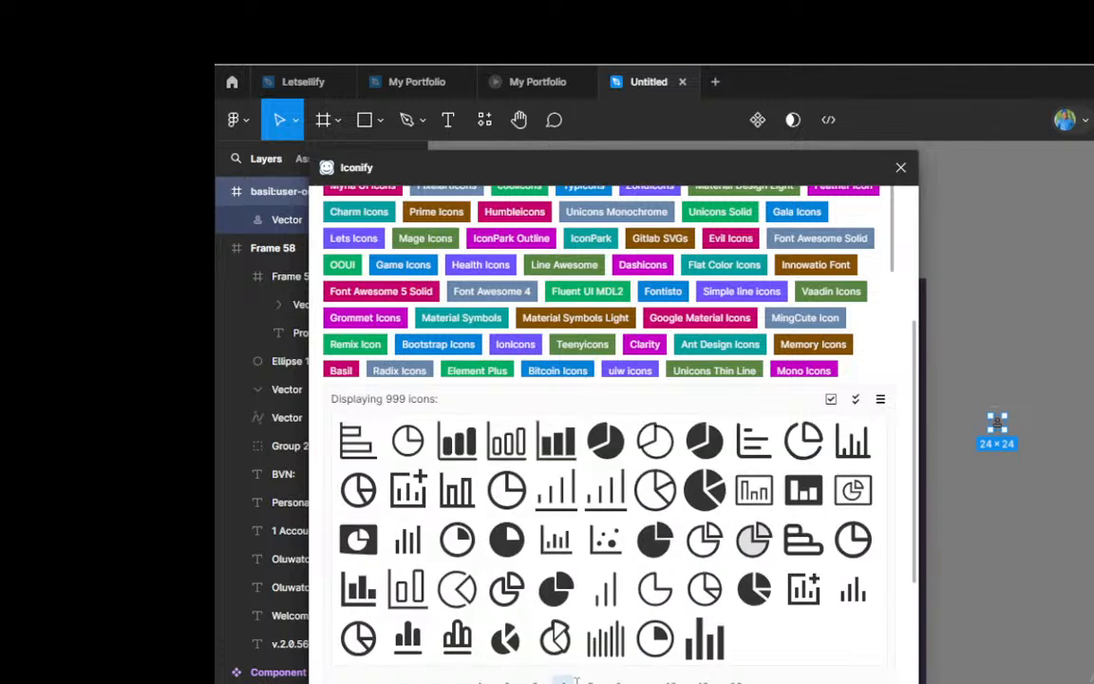
pyautogui.click(531, 681)
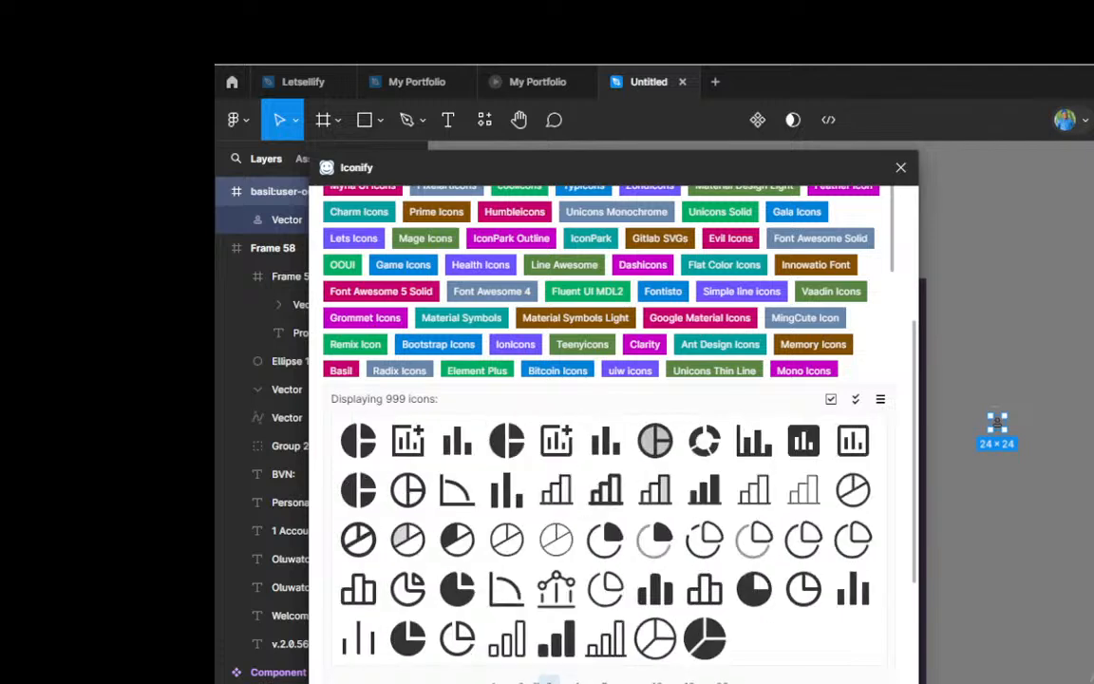
pyautogui.click(521, 681)
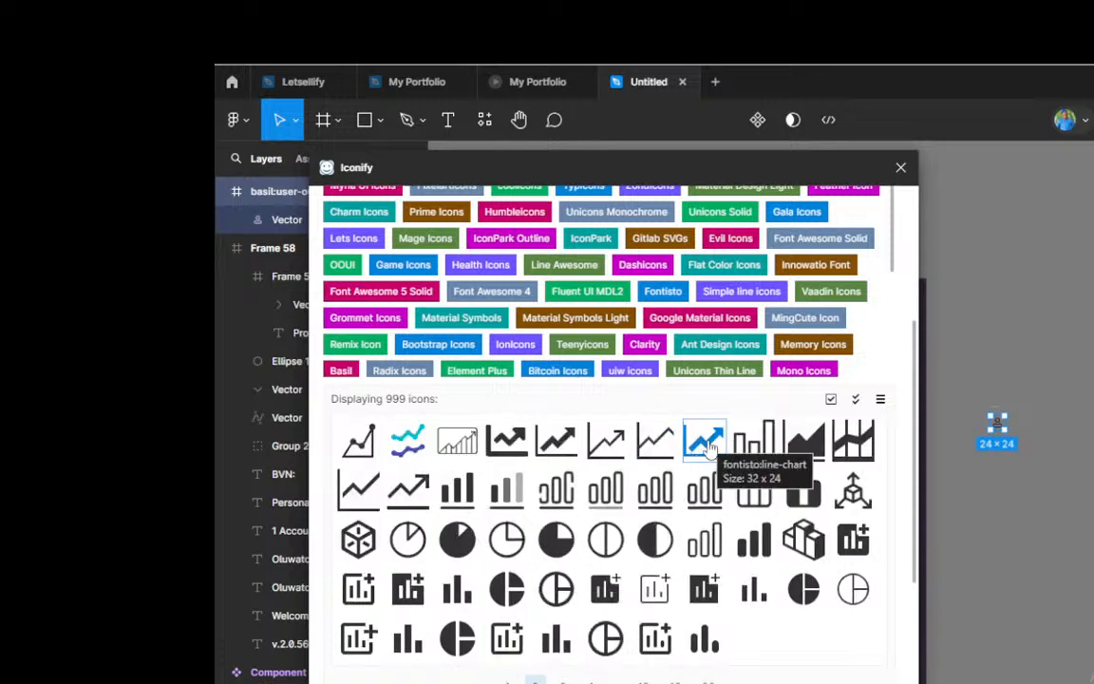
pyautogui.moveTo(708, 446); pyautogui.dragTo(989, 499)
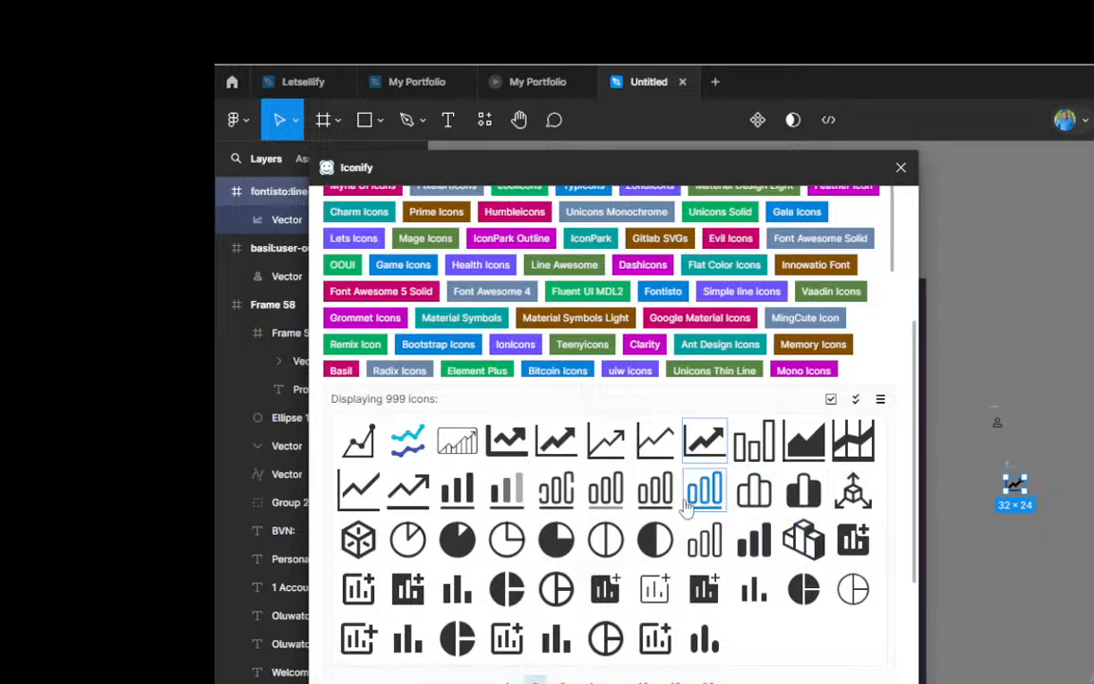
# Step: Search the Iconify icon collections for chat and look through the speech-bubble icons
pyautogui.scroll(5, 703, 494)
pyautogui.click(382, 326)
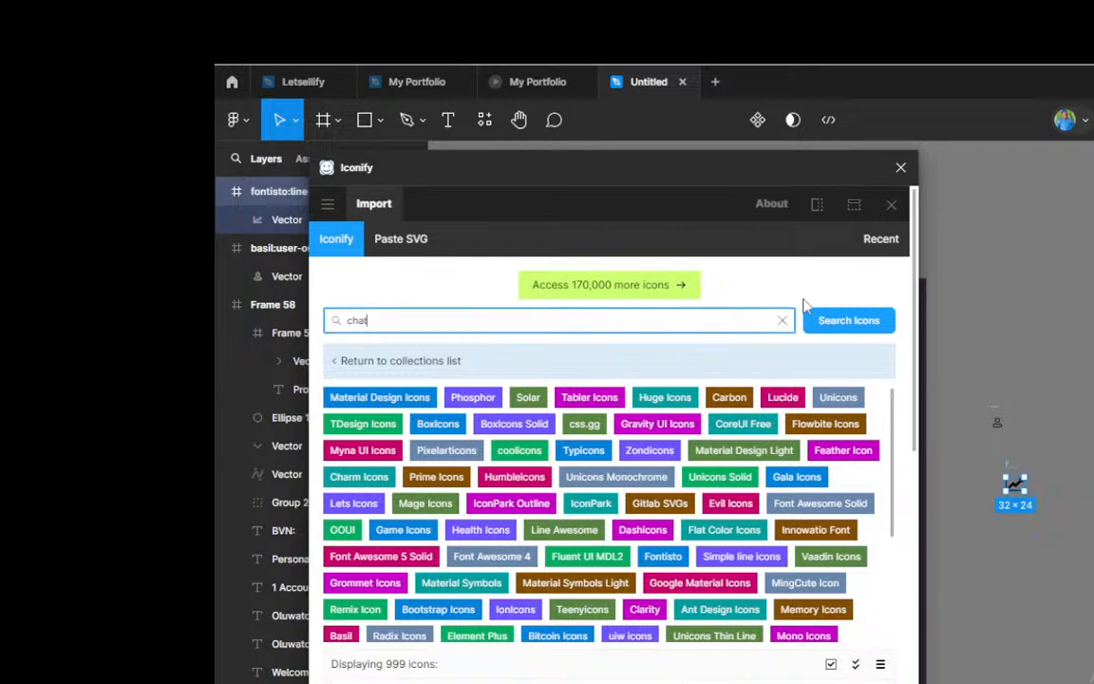
pyautogui.click(835, 323)
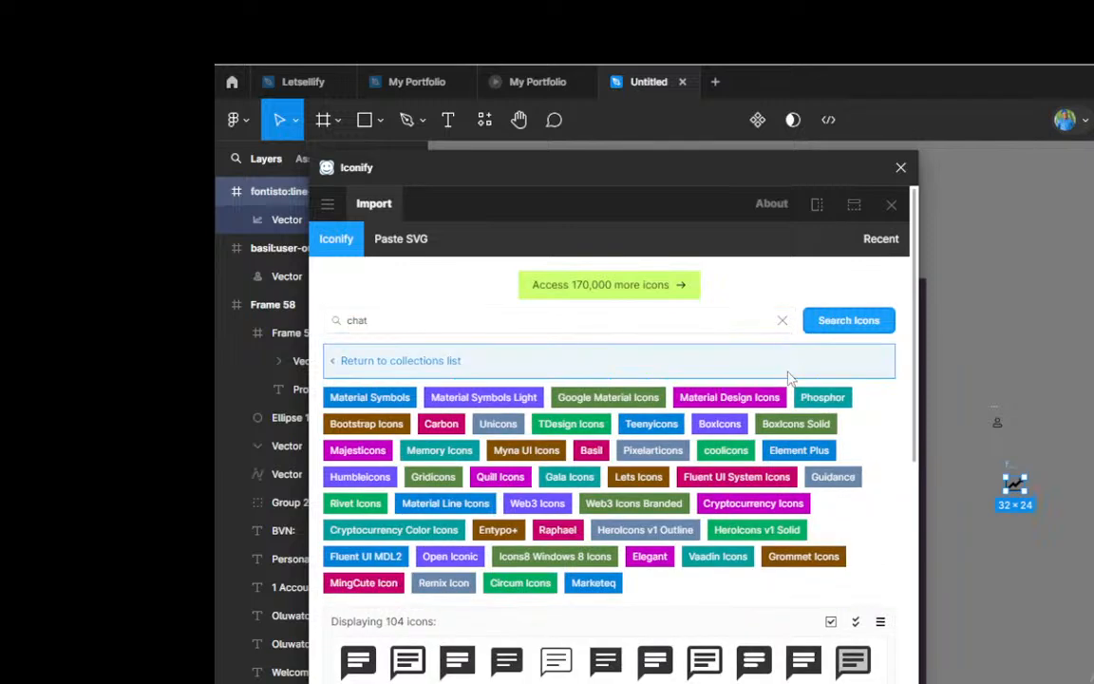
pyautogui.scroll(-5, 727, 549)
pyautogui.scroll(2, 732, 544)
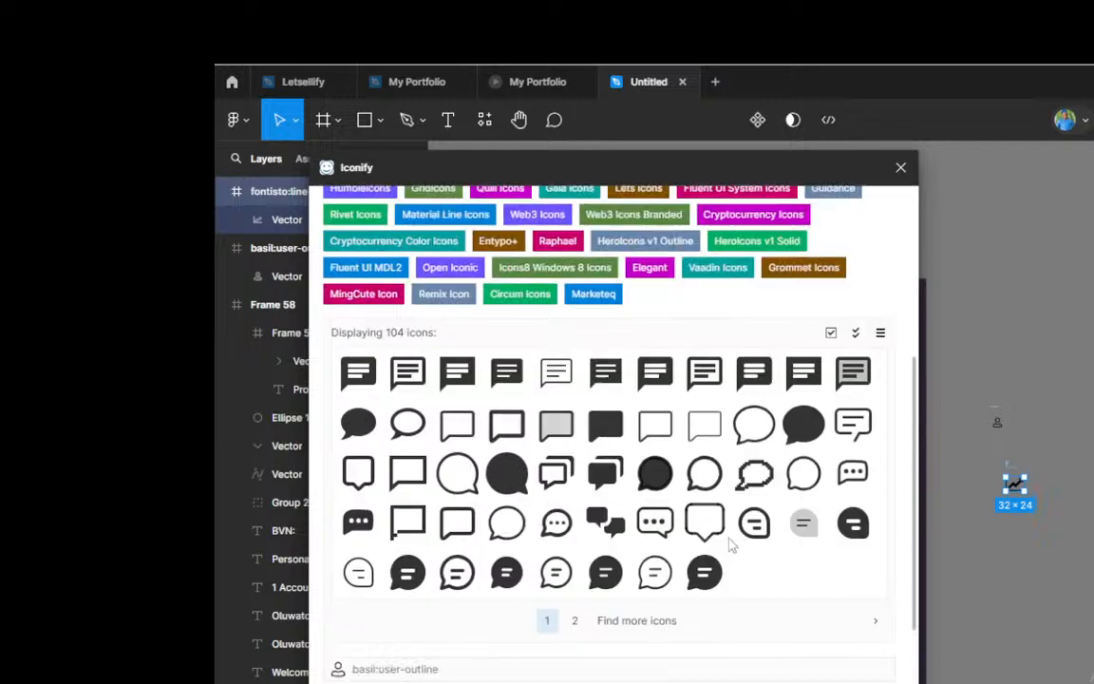
# Step: Search for customer icons and import the solid Streamline headset icon onto the canvas near the other icons
pyautogui.scroll(3, 732, 544)
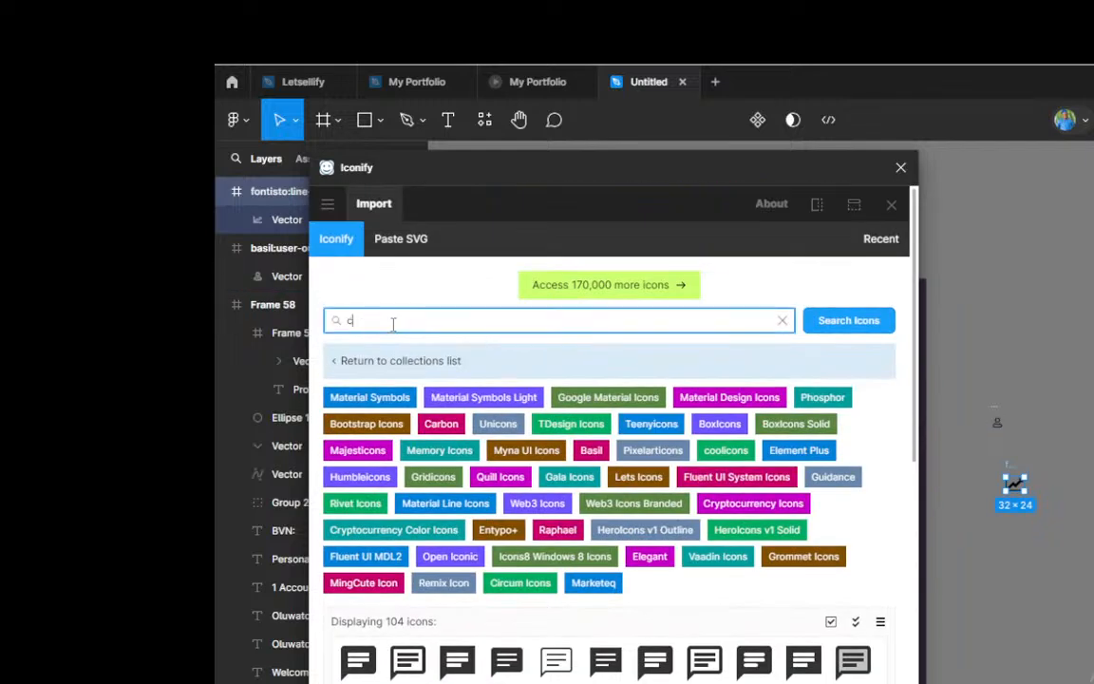
pyautogui.write('tomer')
pyautogui.click(841, 321)
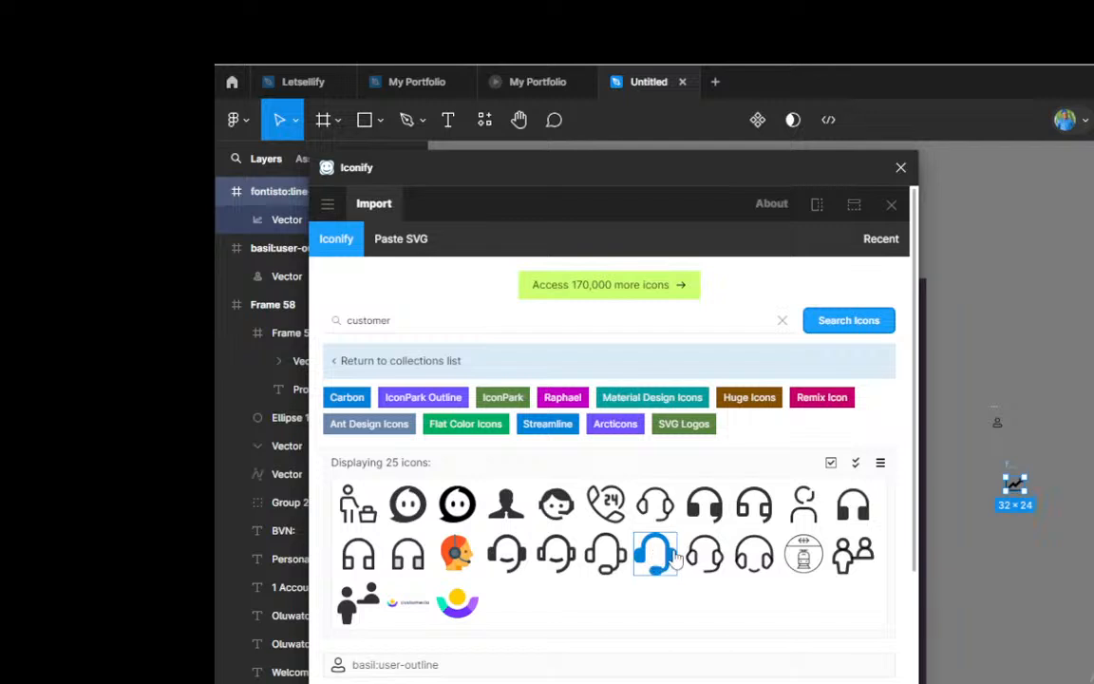
pyautogui.moveTo(663, 562); pyautogui.dragTo(1061, 406)
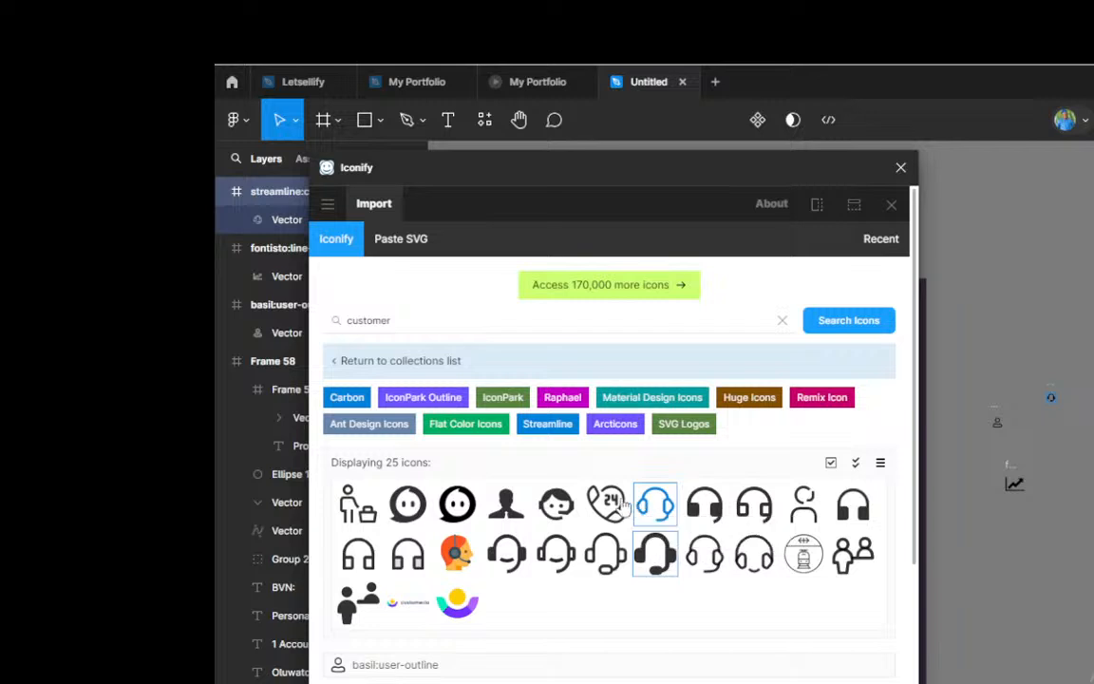
# Step: Replace the icon search term with card and run the search
pyautogui.click(415, 323)
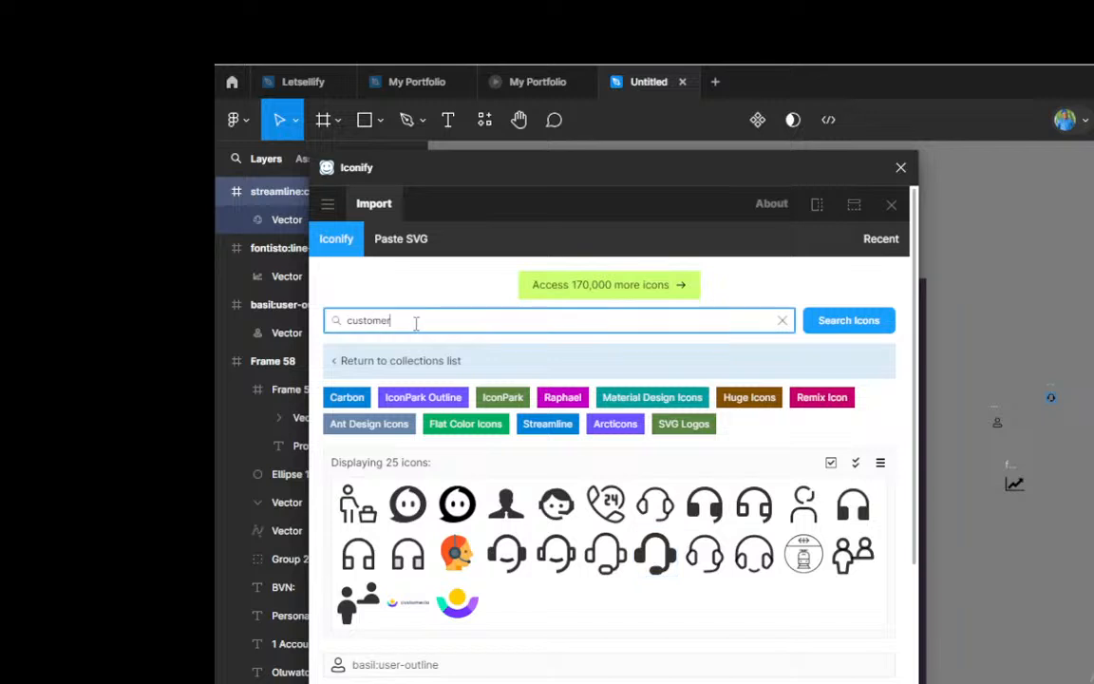
pyautogui.press('BackSpace')
pyautogui.press('BackSpace')
pyautogui.press('BackSpace')
pyautogui.press('BackSpace')
pyautogui.press('BackSpace')
pyautogui.press('BackSpace')
pyautogui.press('BackSpace')
pyautogui.write('card')
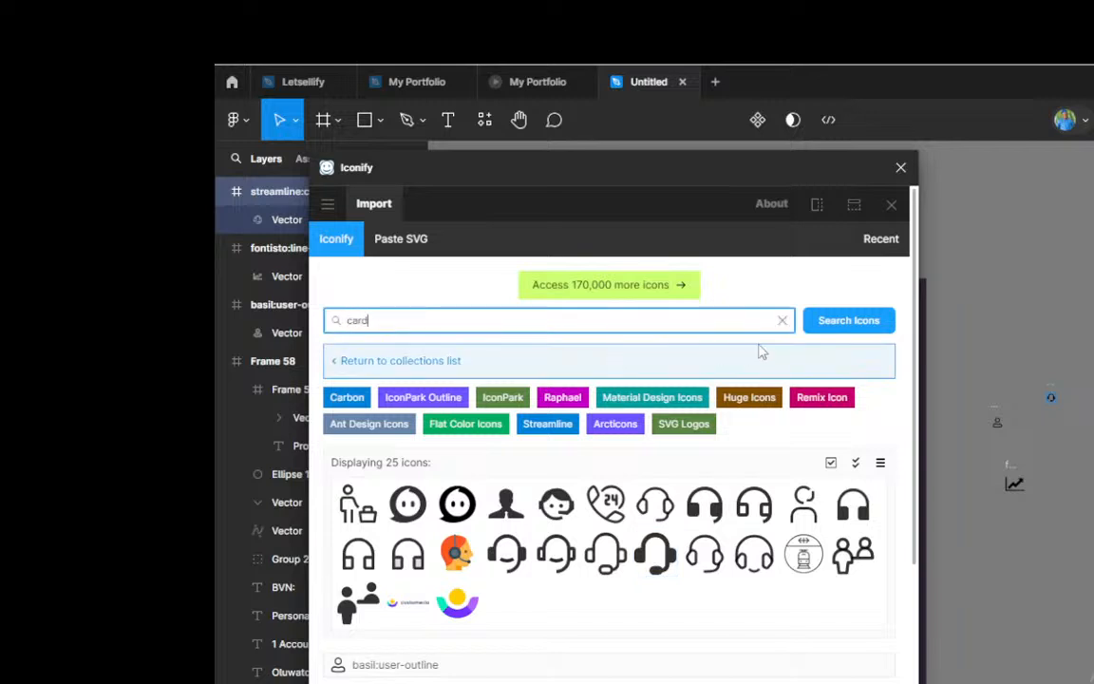
pyautogui.click(845, 321)
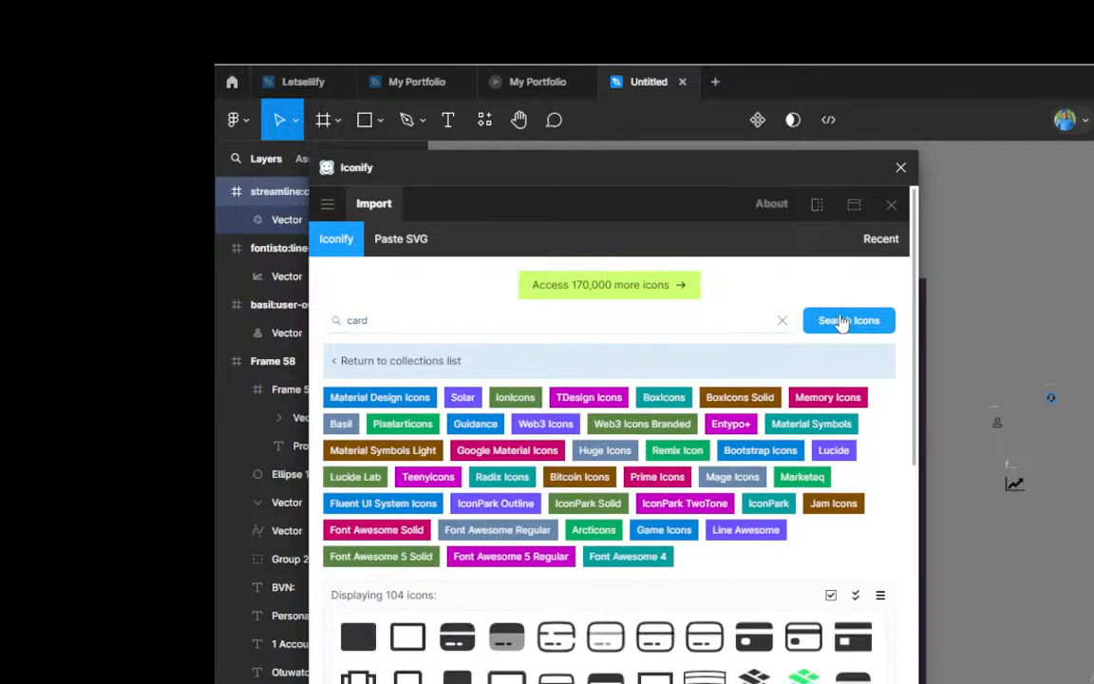
# Step: Import the solid ion:card icon from the card results onto the canvas beside the menu frame, and close the Iconify plugin
pyautogui.scroll(-3, 642, 563)
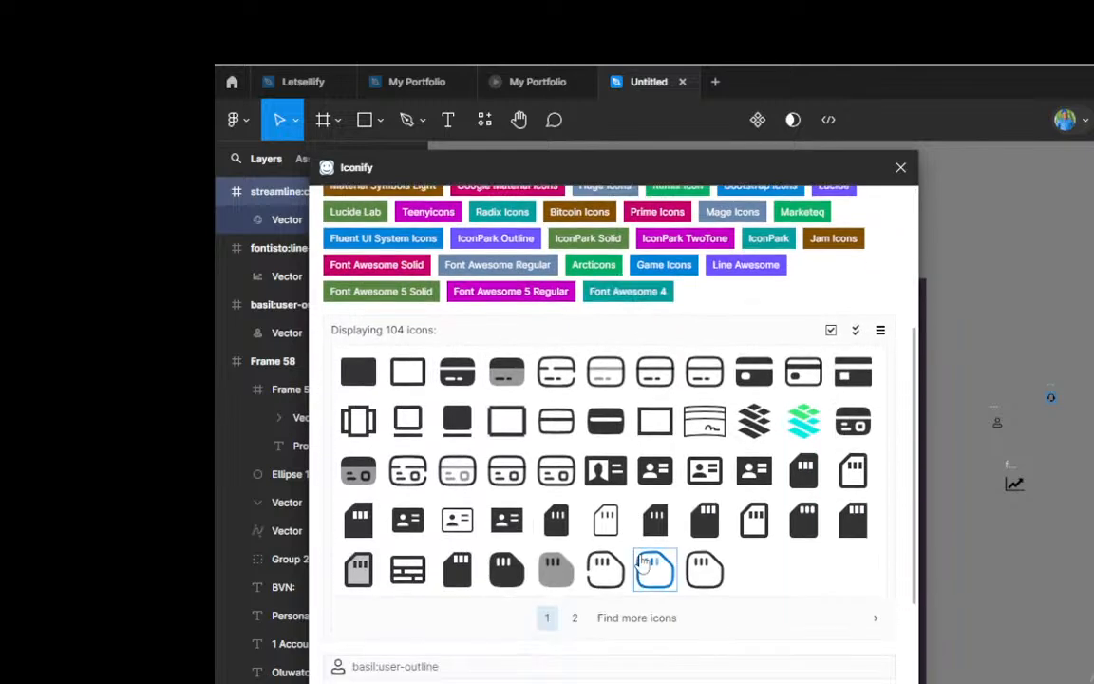
pyautogui.scroll(1, 642, 564)
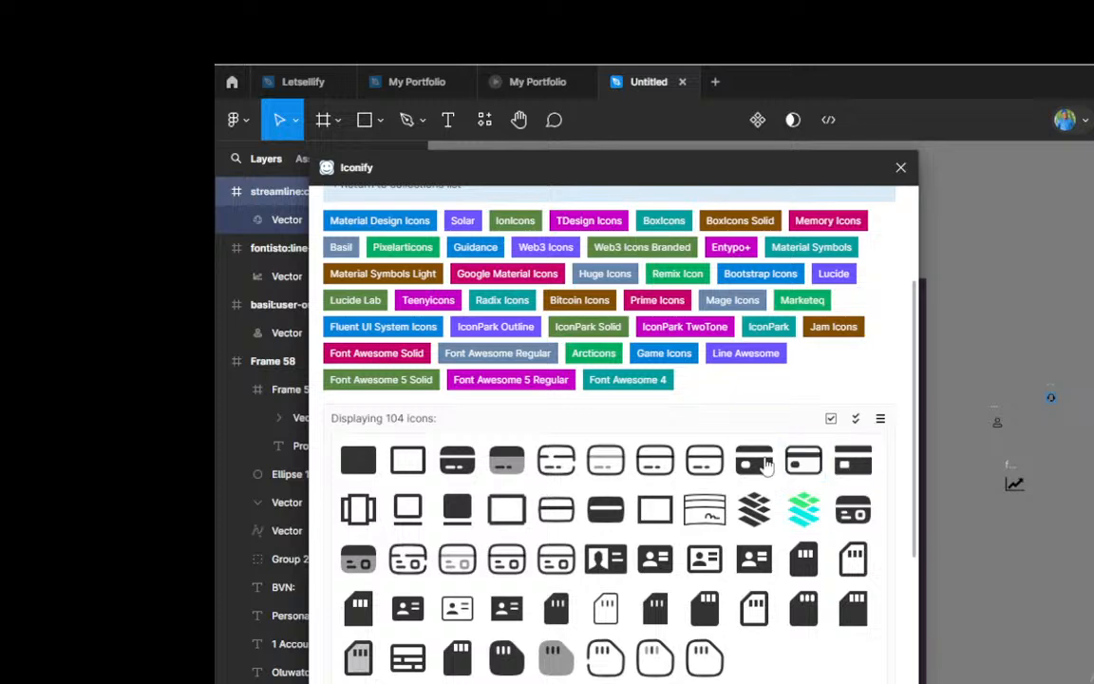
pyautogui.moveTo(756, 463)
pyautogui.mouseDown()
pyautogui.moveTo(764, 457)
pyautogui.moveTo(753, 456)
pyautogui.mouseUp()
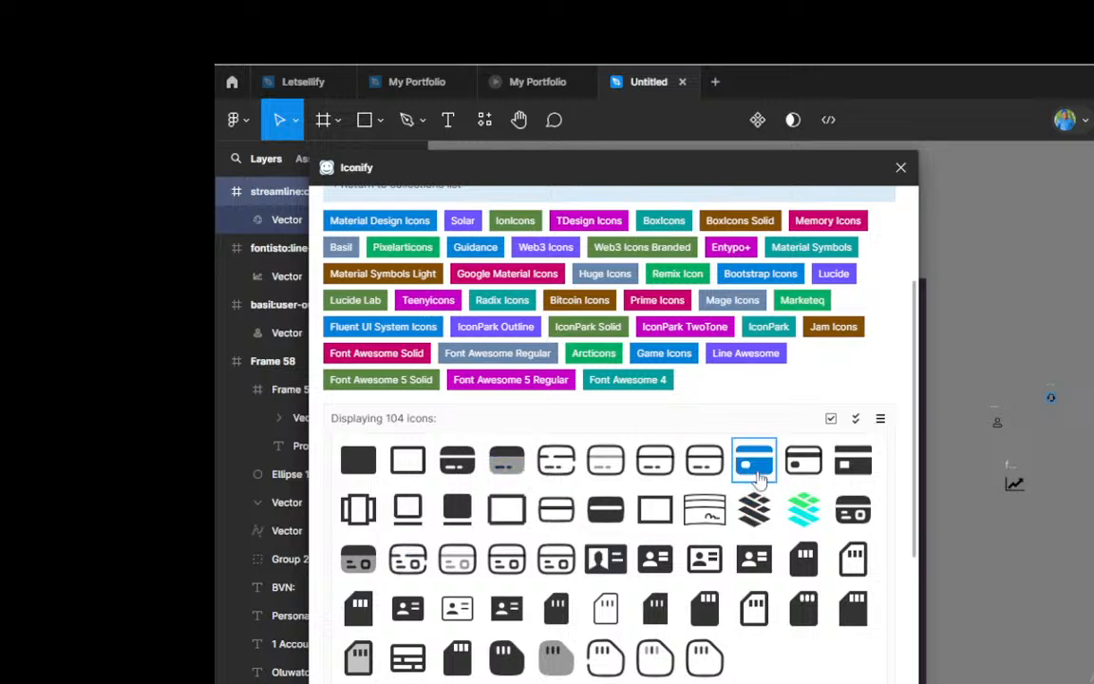
pyautogui.moveTo(757, 472); pyautogui.dragTo(1032, 539)
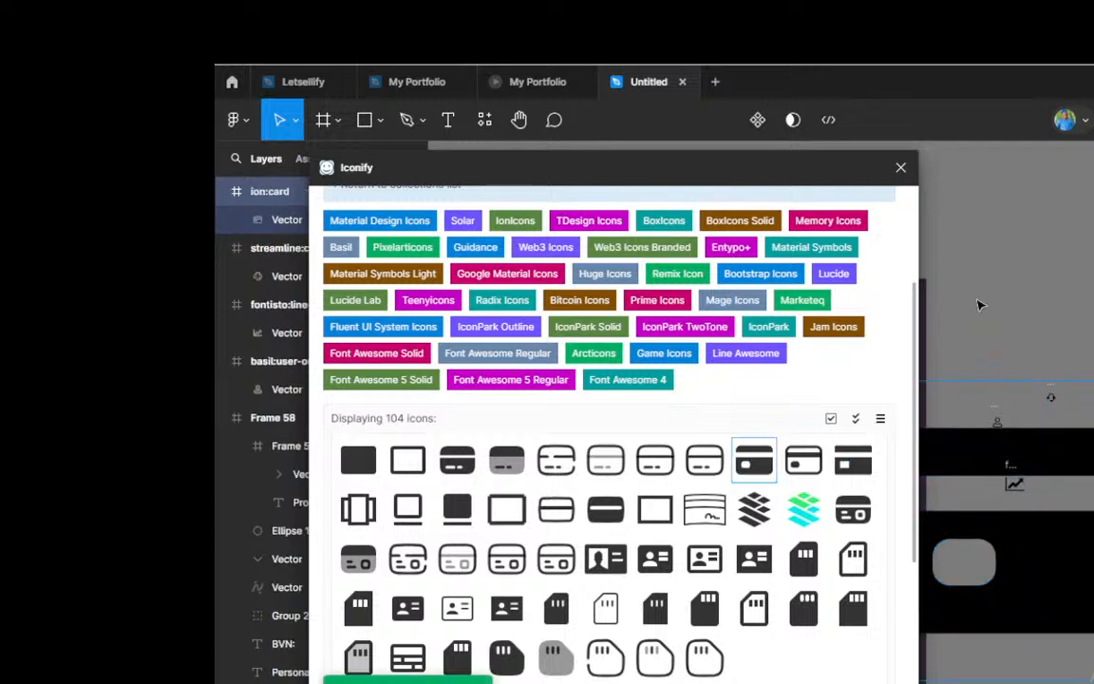
pyautogui.click(902, 168)
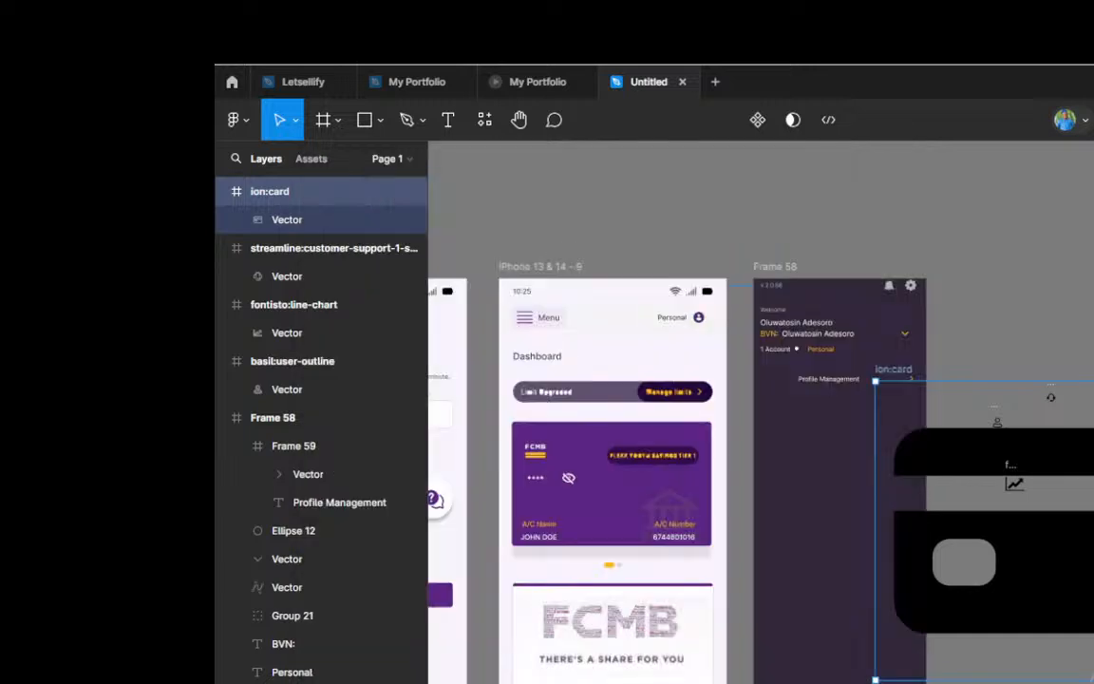
# Step: Move the oversized card icon off the small icons to the empty canvas above them
pyautogui.scroll(-5, 964, 428)
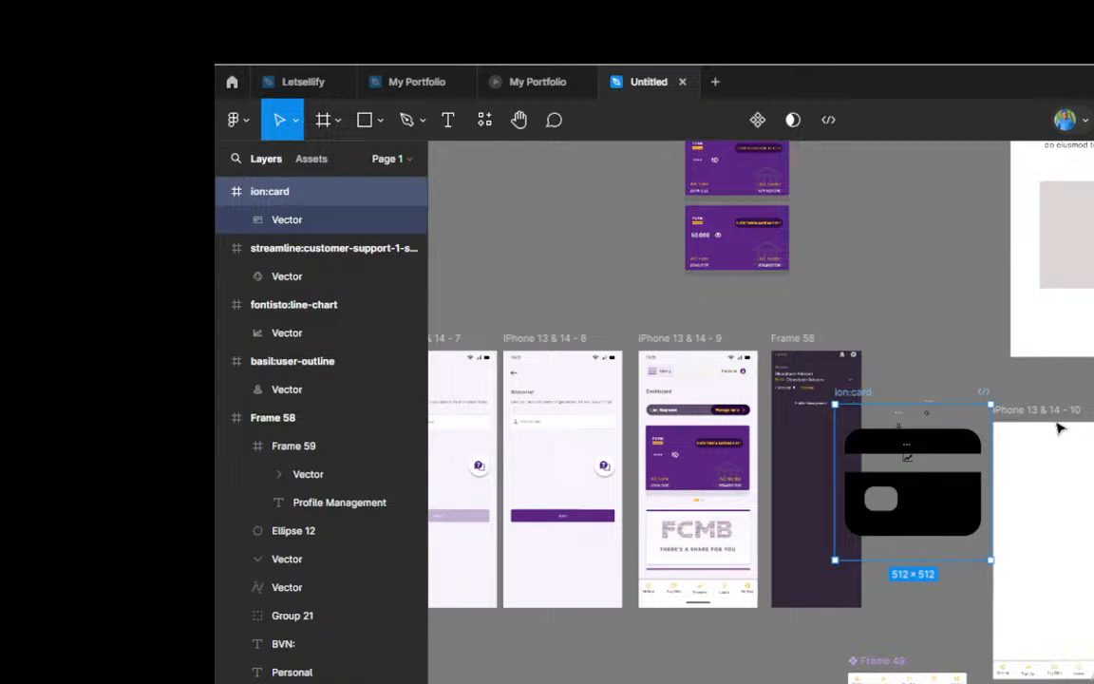
pyautogui.scroll(3, 1055, 432)
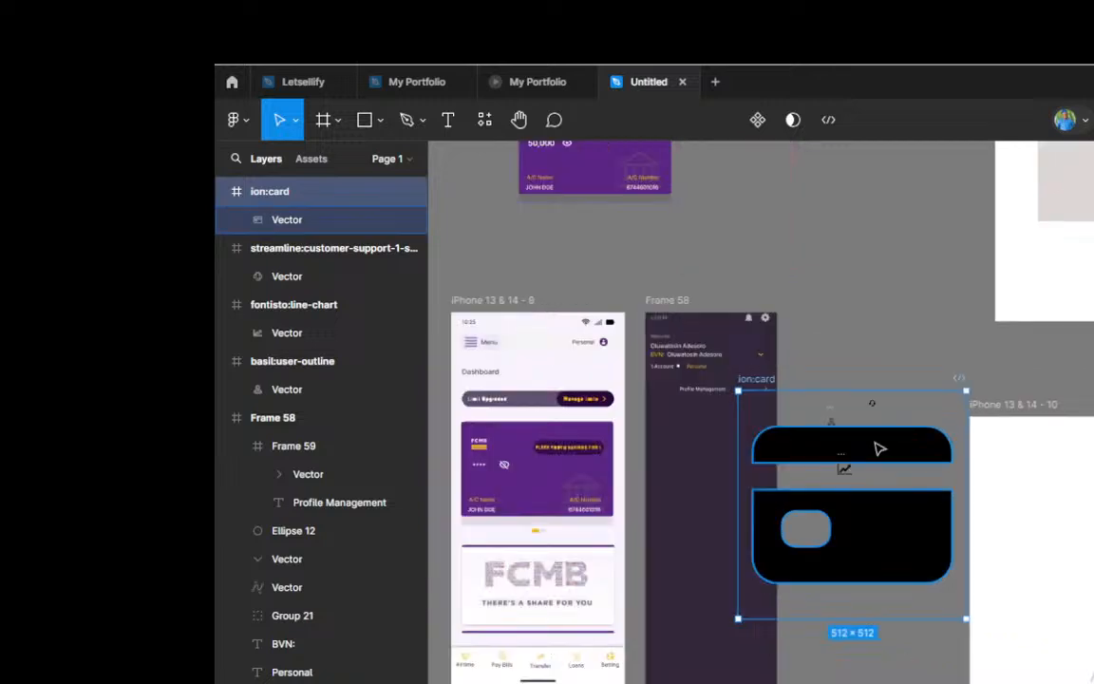
pyautogui.moveTo(880, 449); pyautogui.dragTo(918, 221)
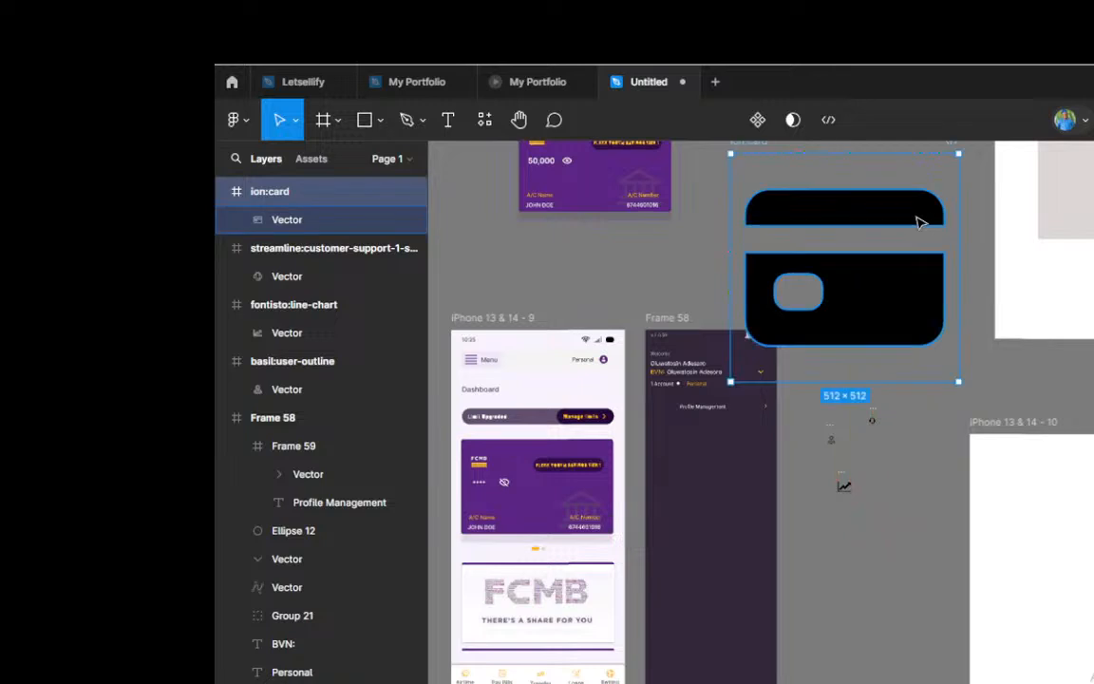
# Step: Scale the card icon down proportionally to about 118 × 118 and place it beside the line-chart icon, below the headset
pyautogui.scroll(2, 918, 222)
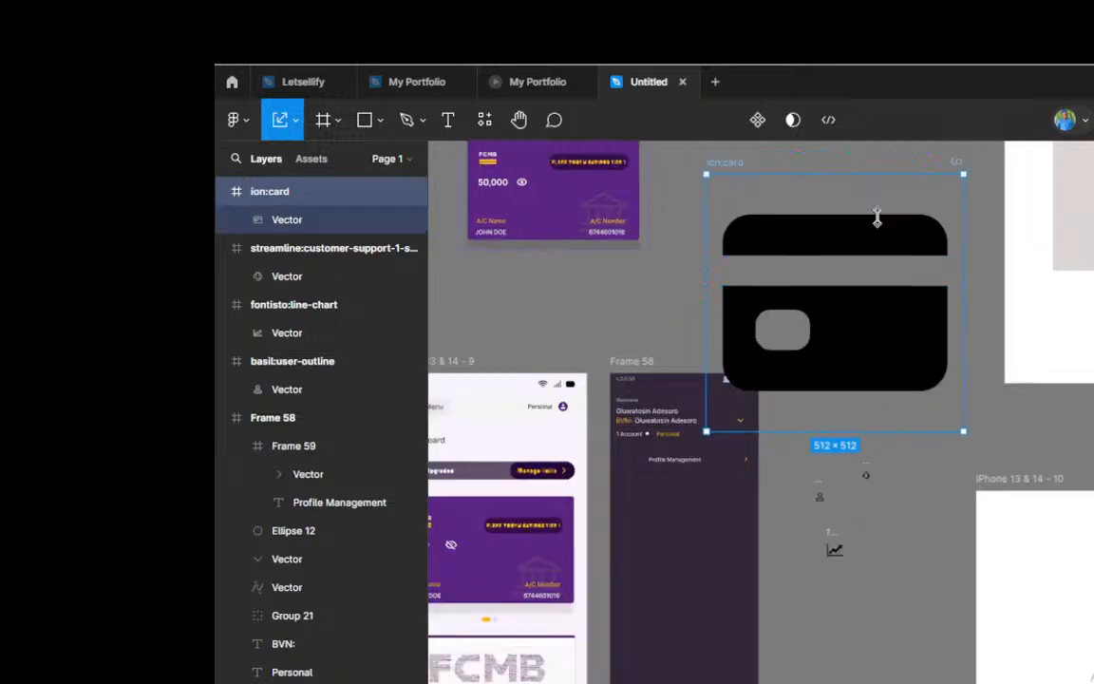
pyautogui.moveTo(877, 217); pyautogui.dragTo(830, 304)
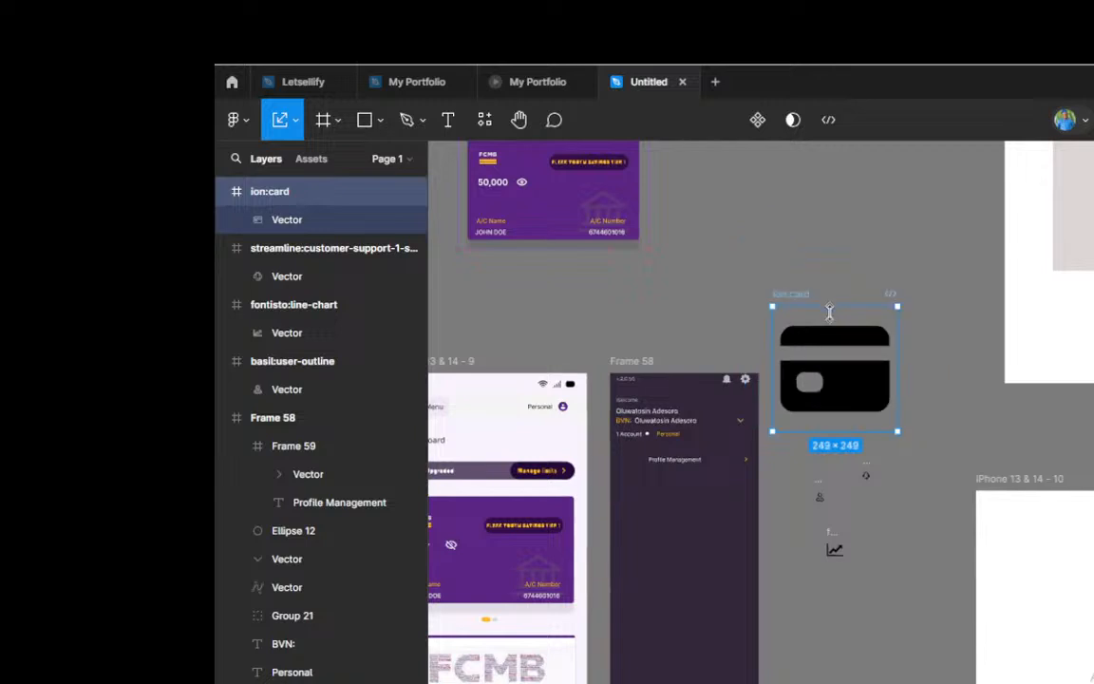
pyautogui.moveTo(829, 312); pyautogui.dragTo(833, 361)
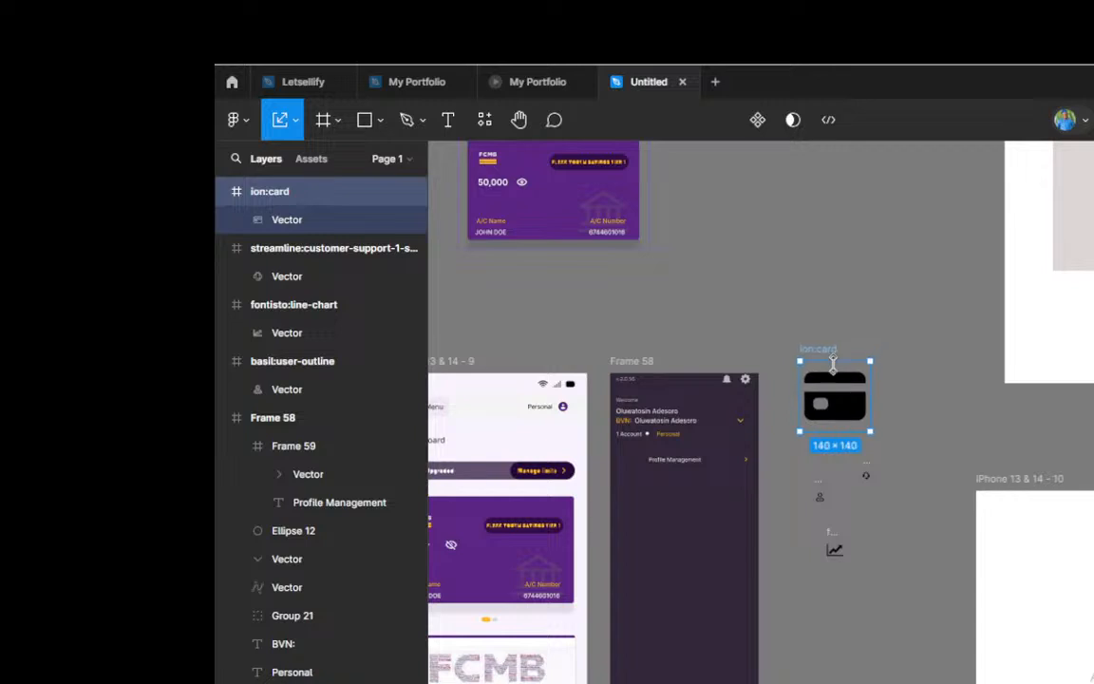
pyautogui.moveTo(838, 406); pyautogui.dragTo(899, 541)
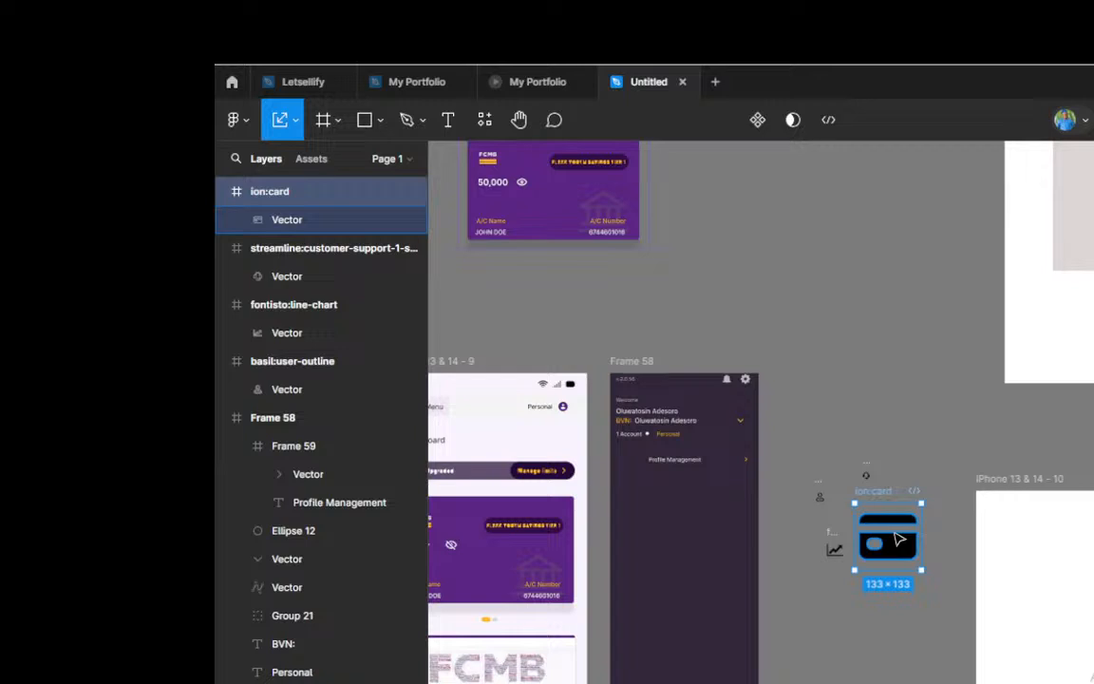
pyautogui.scroll(3, 893, 532)
pyautogui.moveTo(887, 476); pyautogui.dragTo(888, 493)
pyautogui.scroll(-2, 945, 465)
pyautogui.scroll(1, 810, 469)
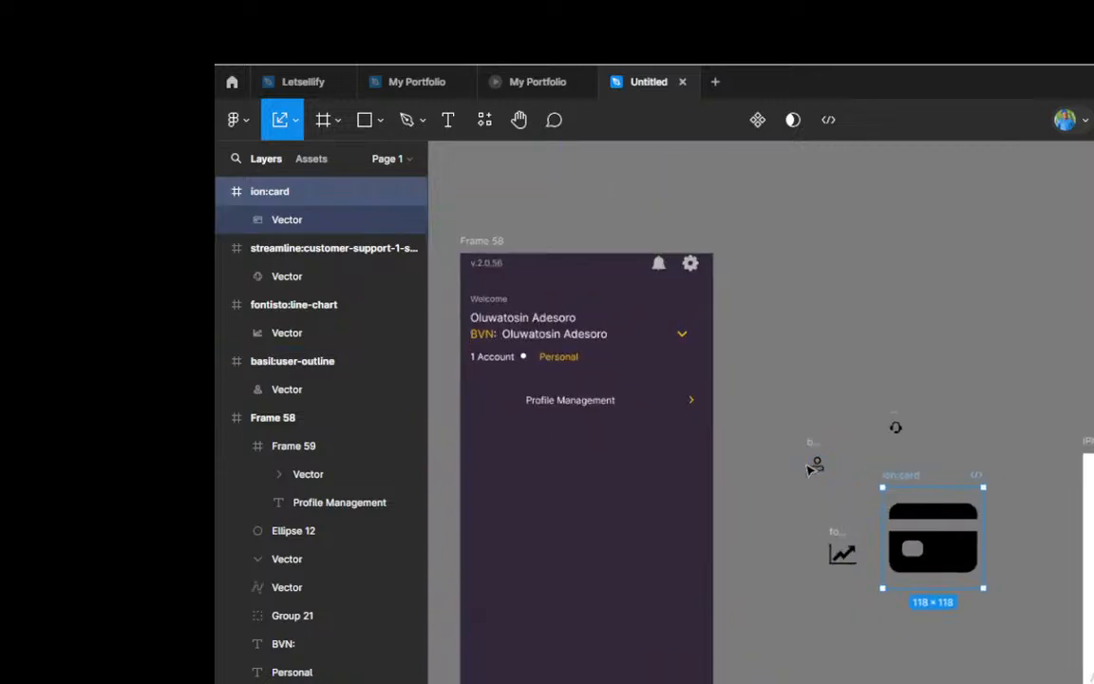
pyautogui.scroll(1, 810, 469)
pyautogui.press('v')
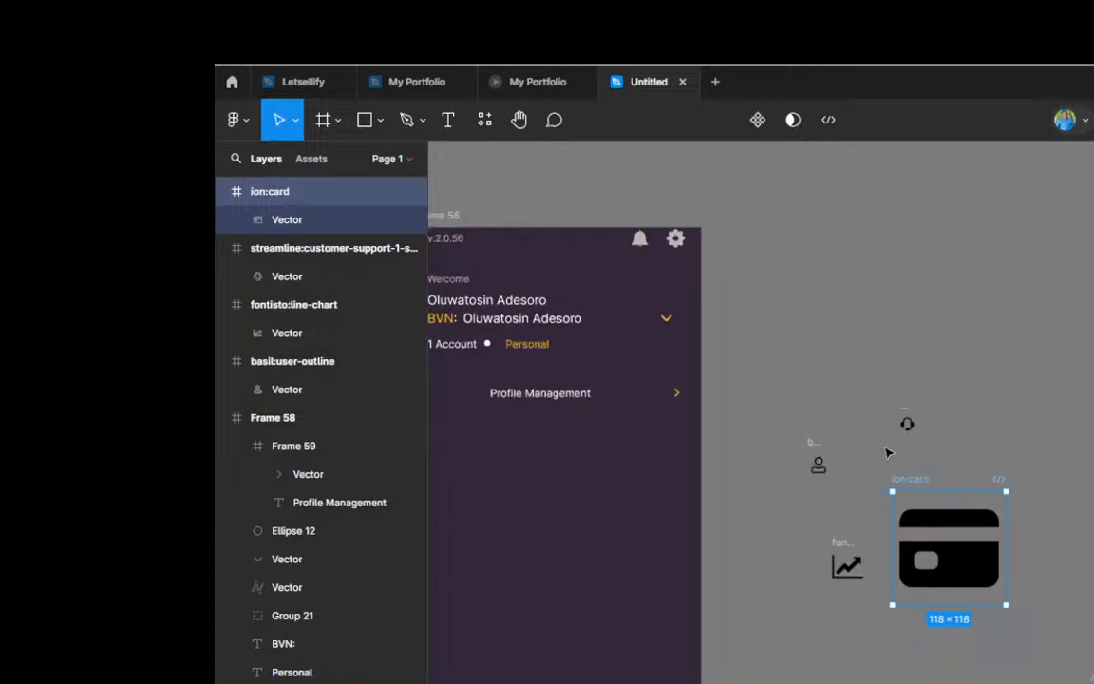
# Step: Pull the user vector out of its basil:user-outline frame and delete the empty frame
pyautogui.scroll(4, 810, 464)
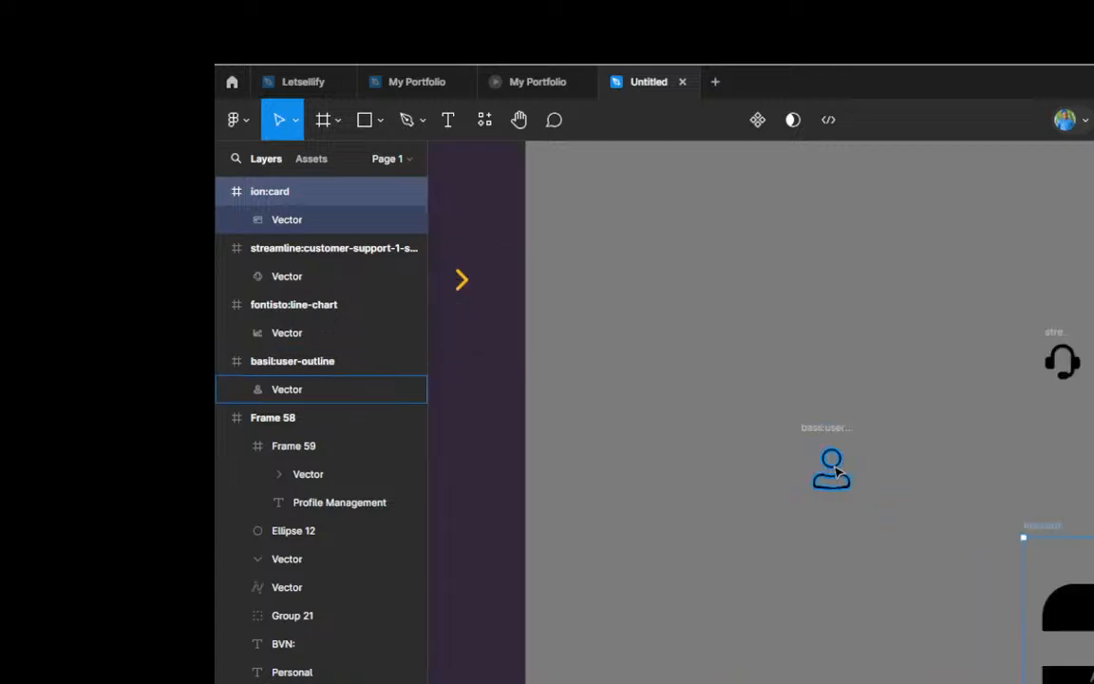
pyautogui.click(835, 472)
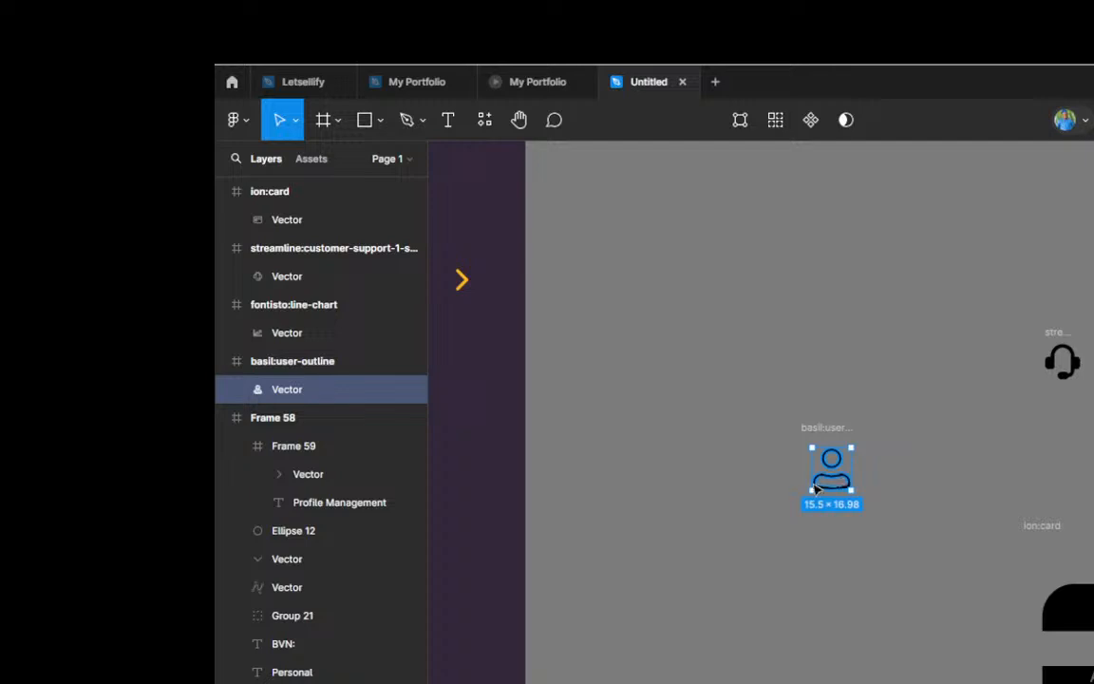
pyautogui.moveTo(836, 472); pyautogui.dragTo(750, 505)
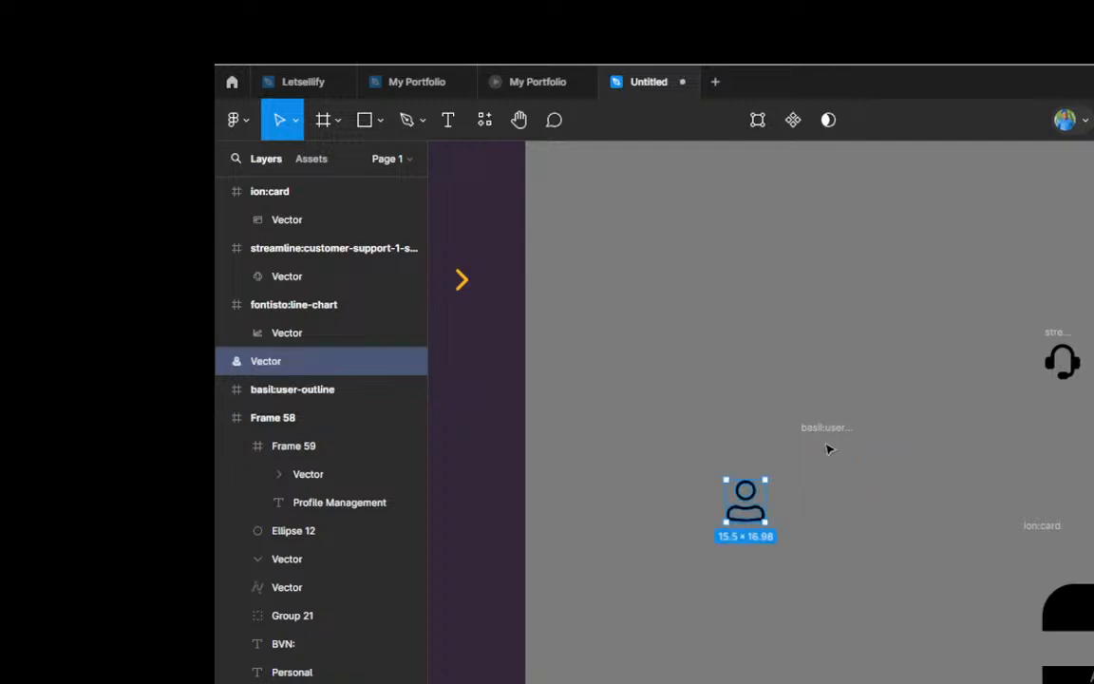
pyautogui.click(824, 441)
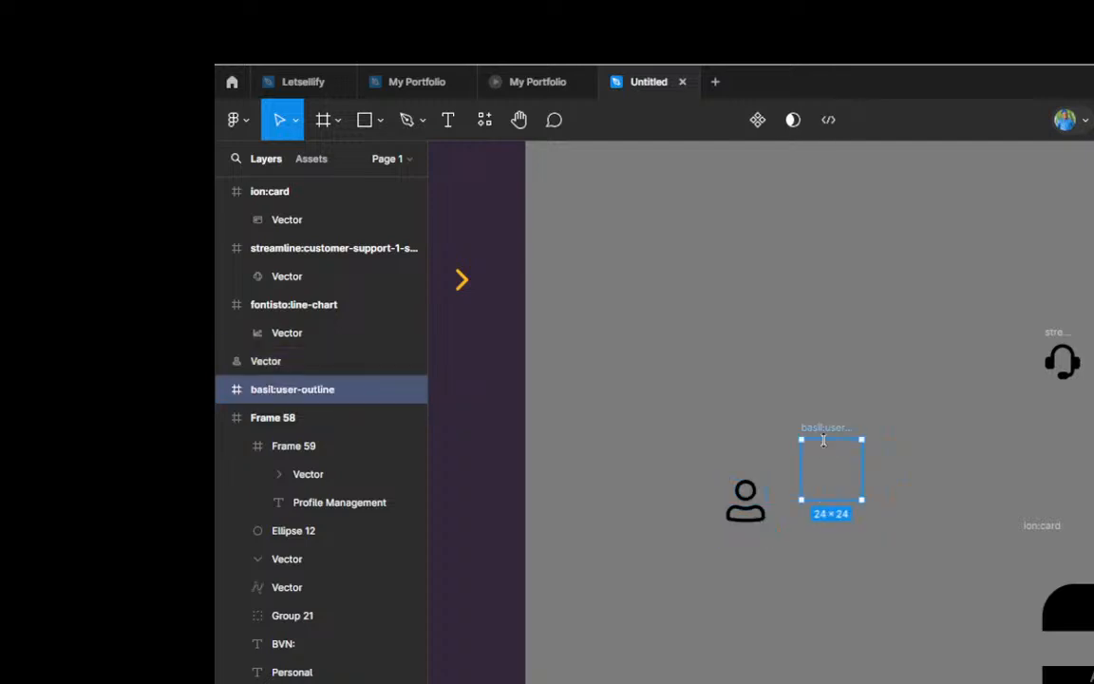
pyautogui.press('Delete')
# Step: Take the headset vector out of its Streamline customer-support frame, place it beside the user icon, and delete the empty frame
pyautogui.scroll(-2, 893, 382)
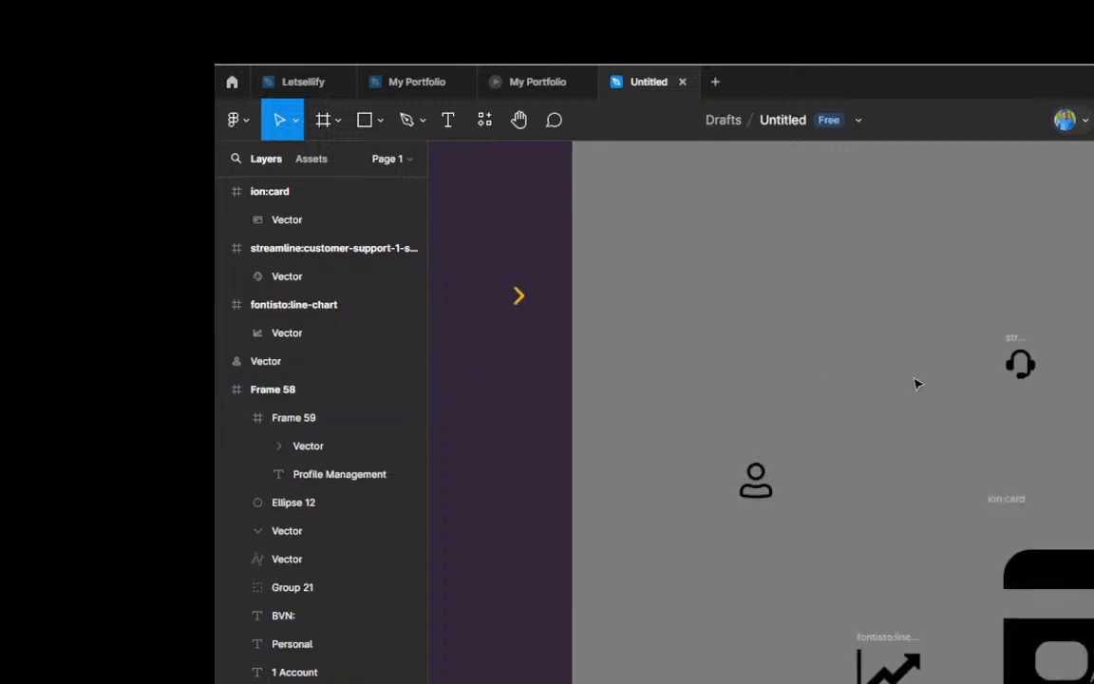
pyautogui.moveTo(1023, 370); pyautogui.dragTo(838, 467)
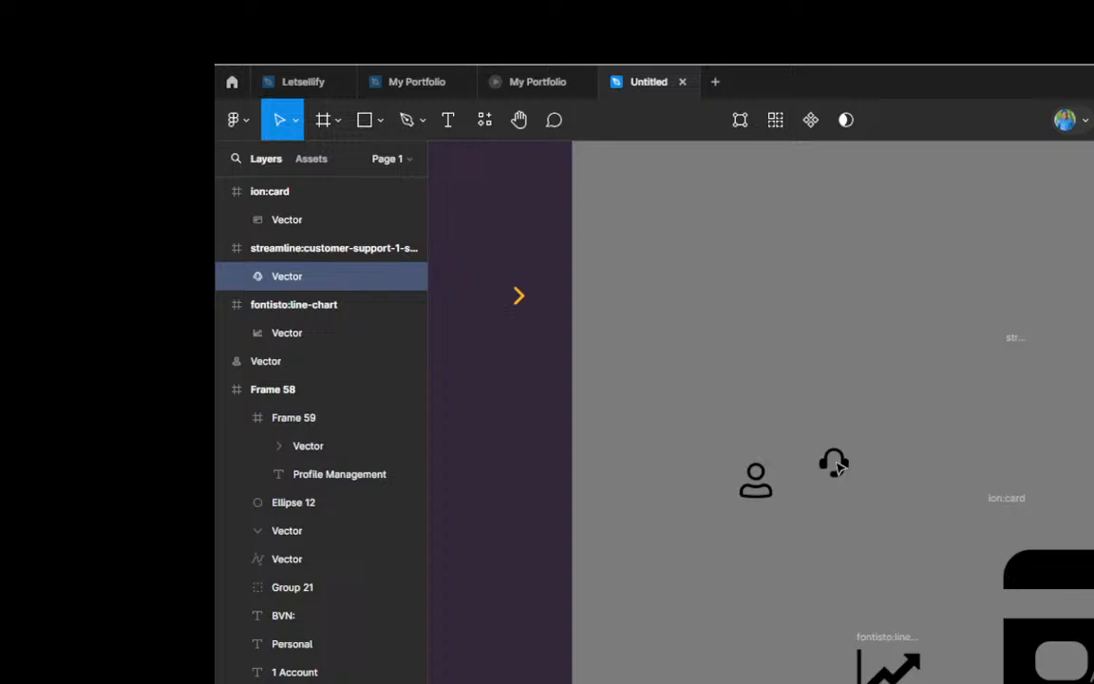
pyautogui.click(1023, 366)
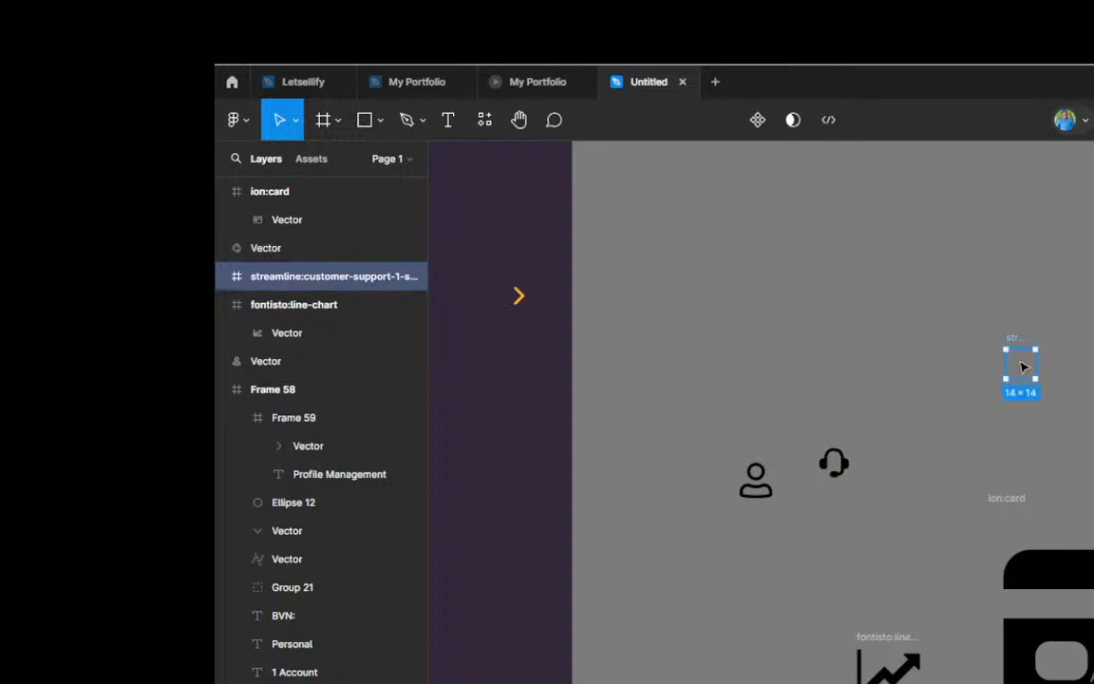
pyautogui.press('Delete')
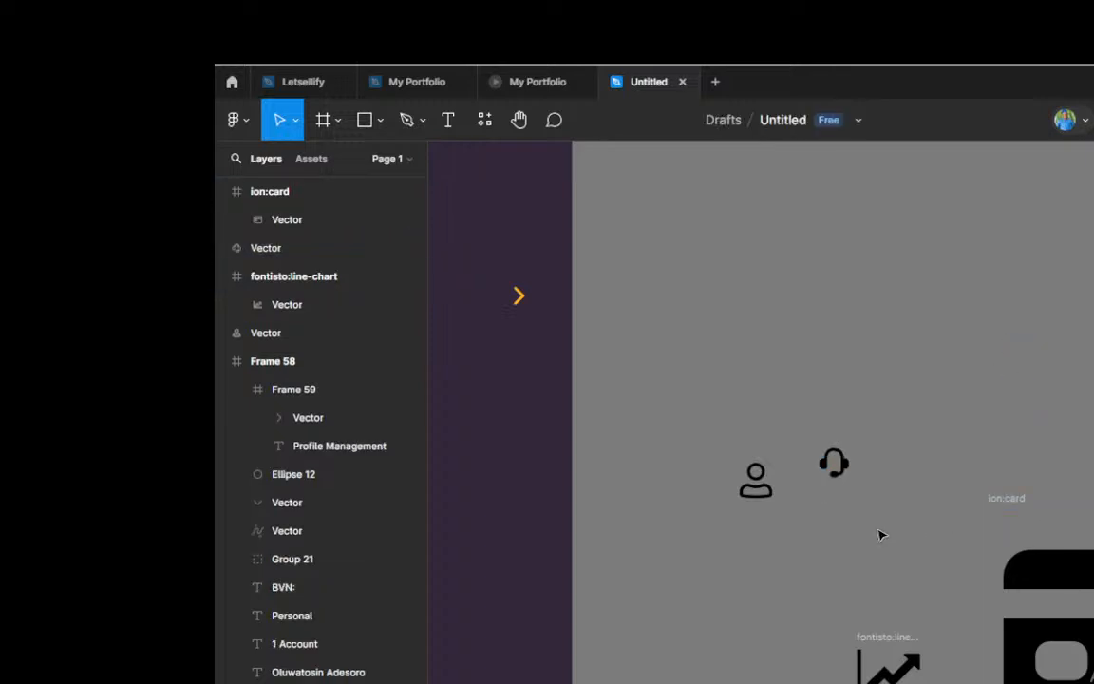
# Step: Take the chart vector out of the fontisto:line-chart frame, place it under the user icon, and delete the empty frame
pyautogui.scroll(-3, 881, 535)
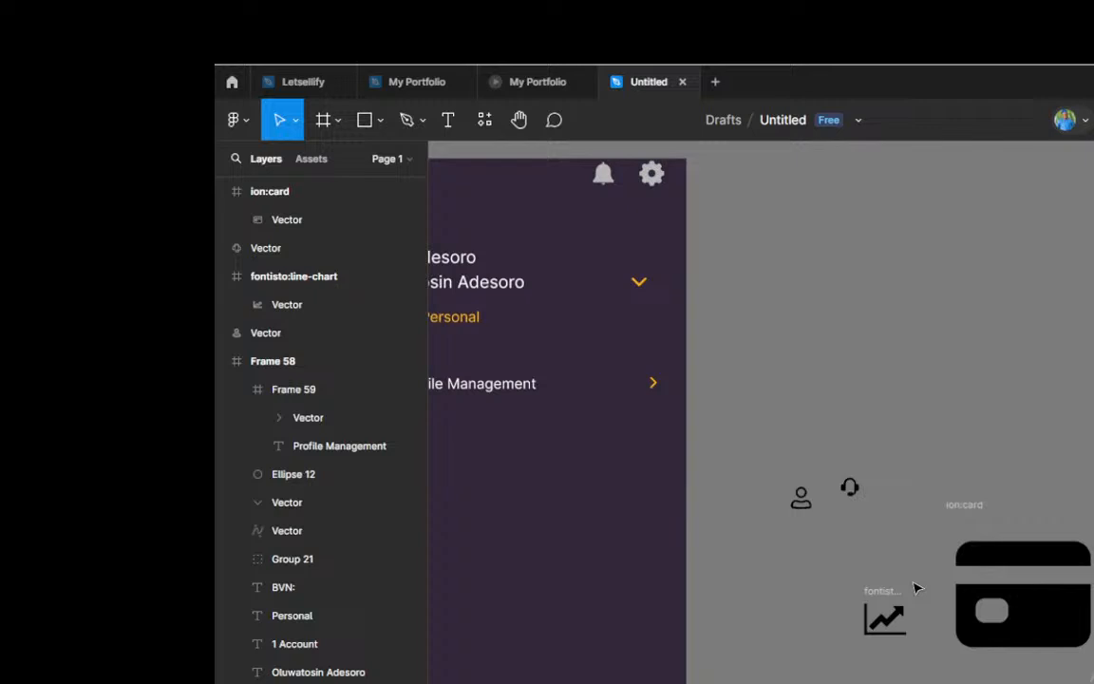
pyautogui.click(890, 633)
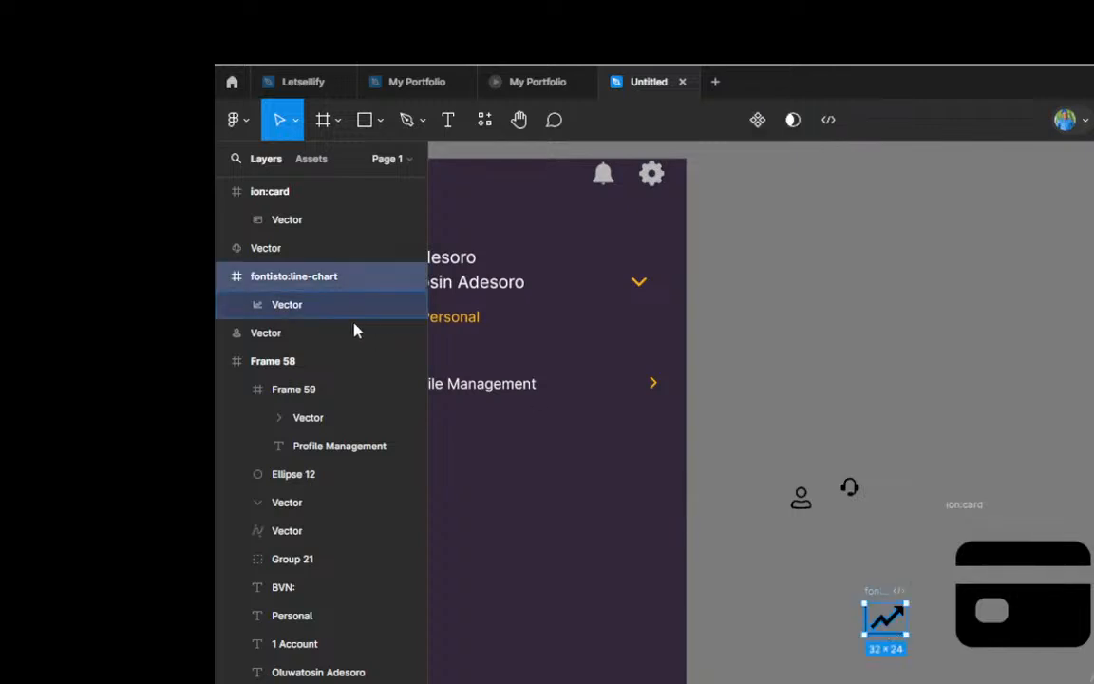
pyautogui.click(288, 305)
pyautogui.moveTo(891, 621); pyautogui.dragTo(809, 556)
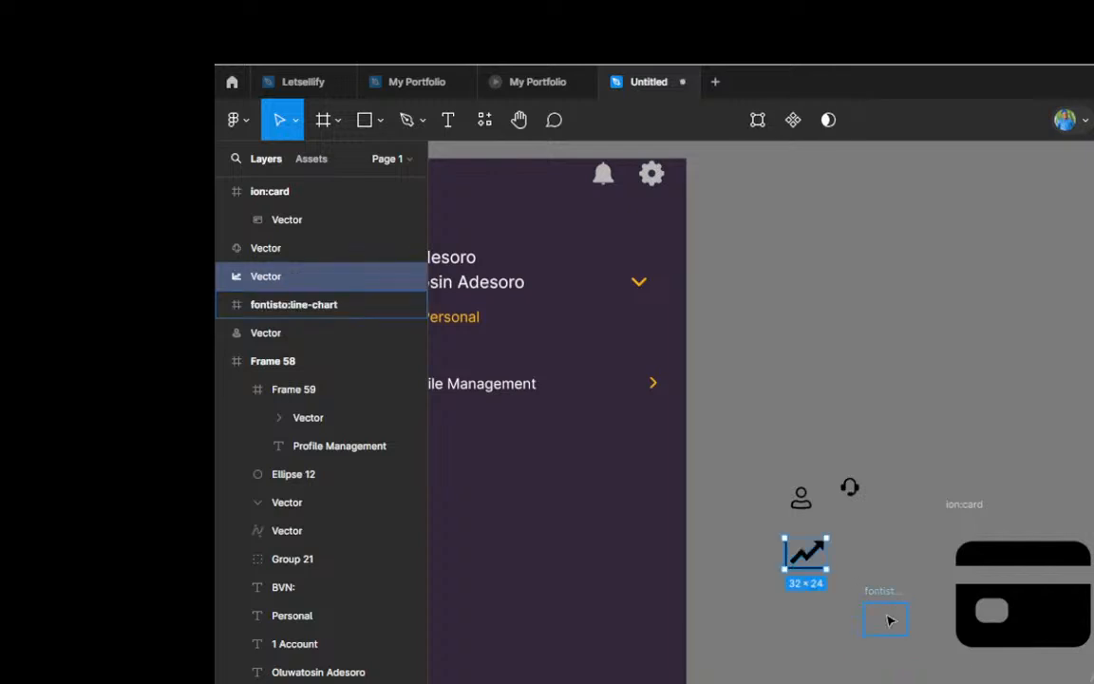
pyautogui.click(888, 617)
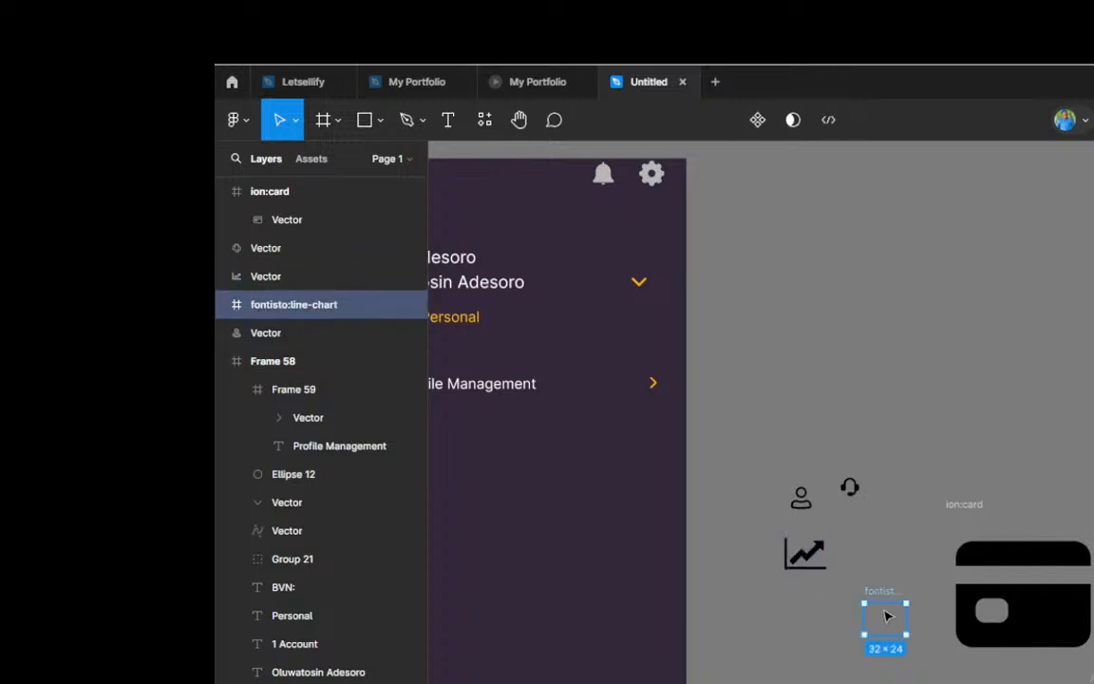
pyautogui.press('Delete')
# Step: Take the card vector out of the ion:card frame, place it under the line-chart icon, and delete the empty frame
pyautogui.click(1040, 562)
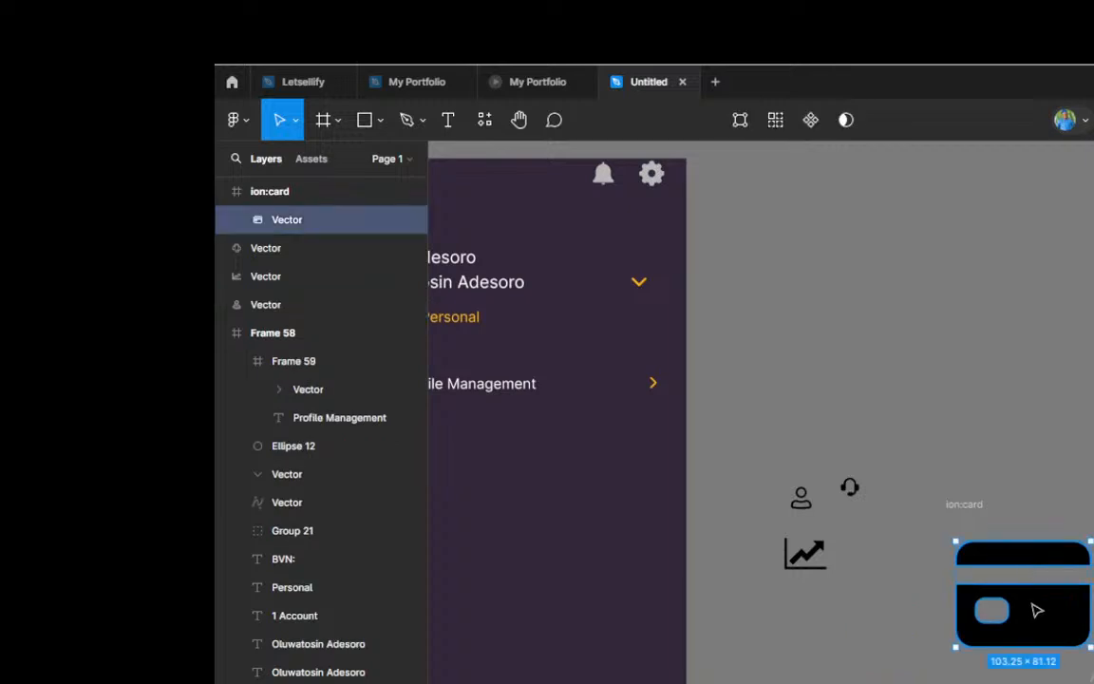
pyautogui.moveTo(1037, 611); pyautogui.dragTo(867, 648)
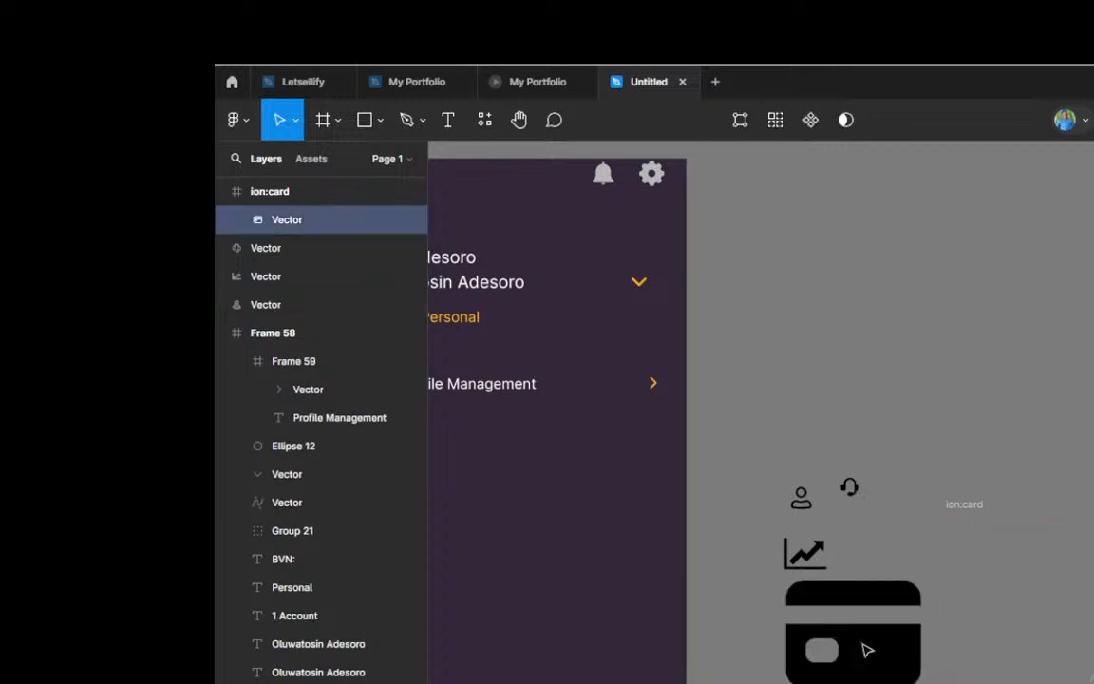
pyautogui.click(978, 539)
pyautogui.press('Delete')
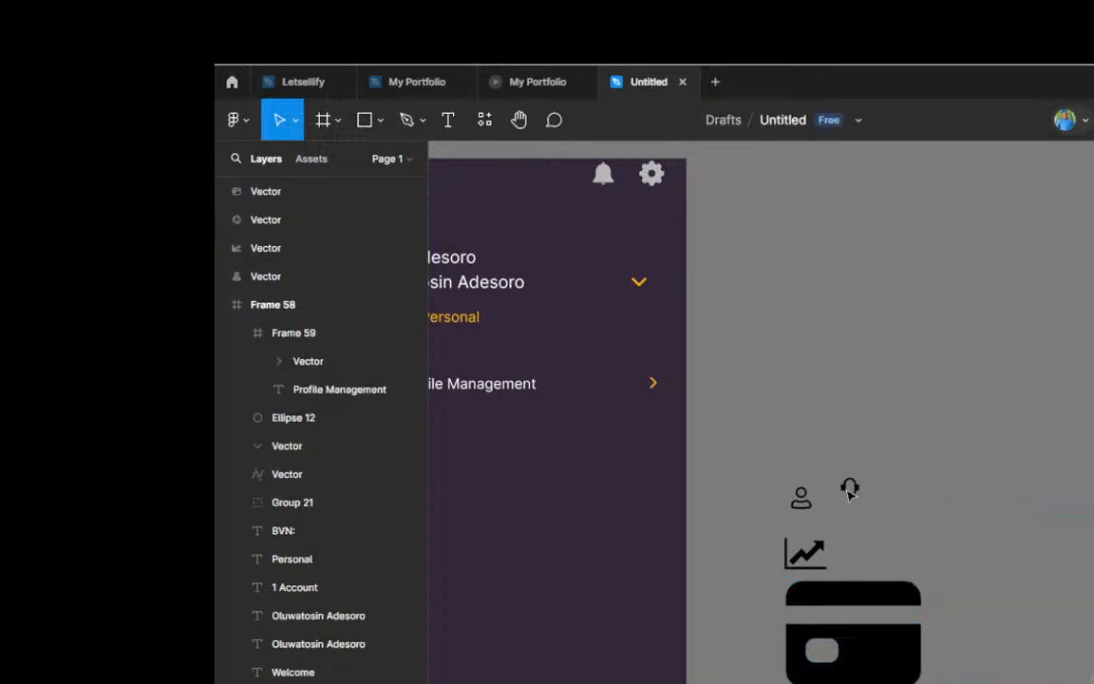
# Step: Scale the user icon up proportionally to about 22.8 × 25
pyautogui.scroll(-2, 959, 479)
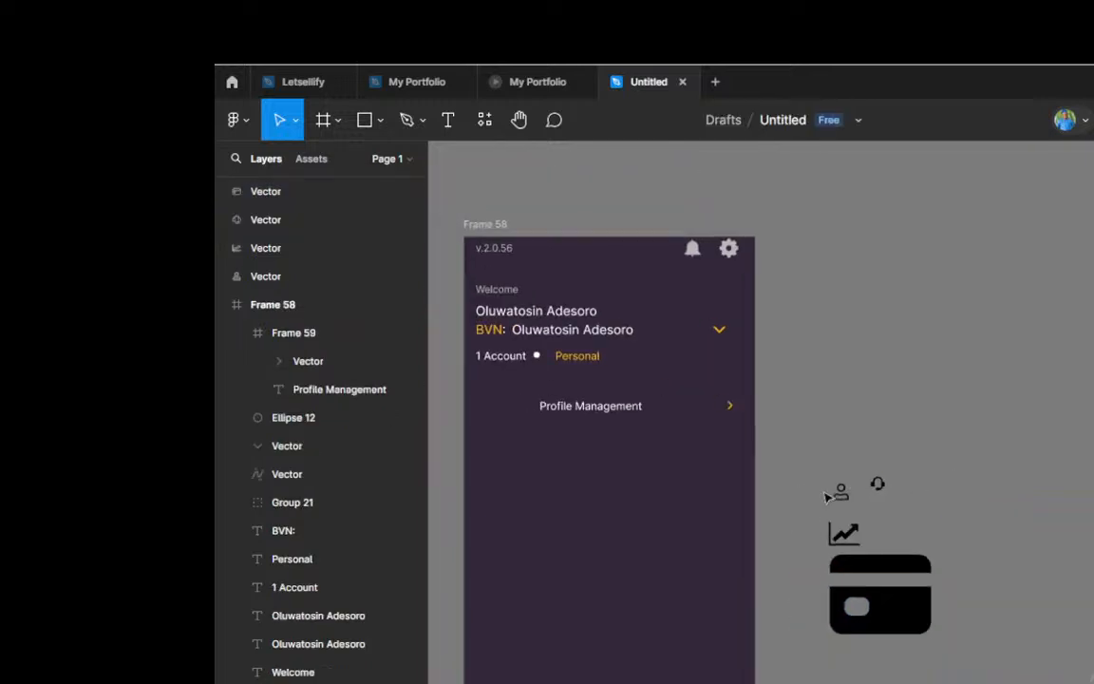
pyautogui.scroll(2, 804, 496)
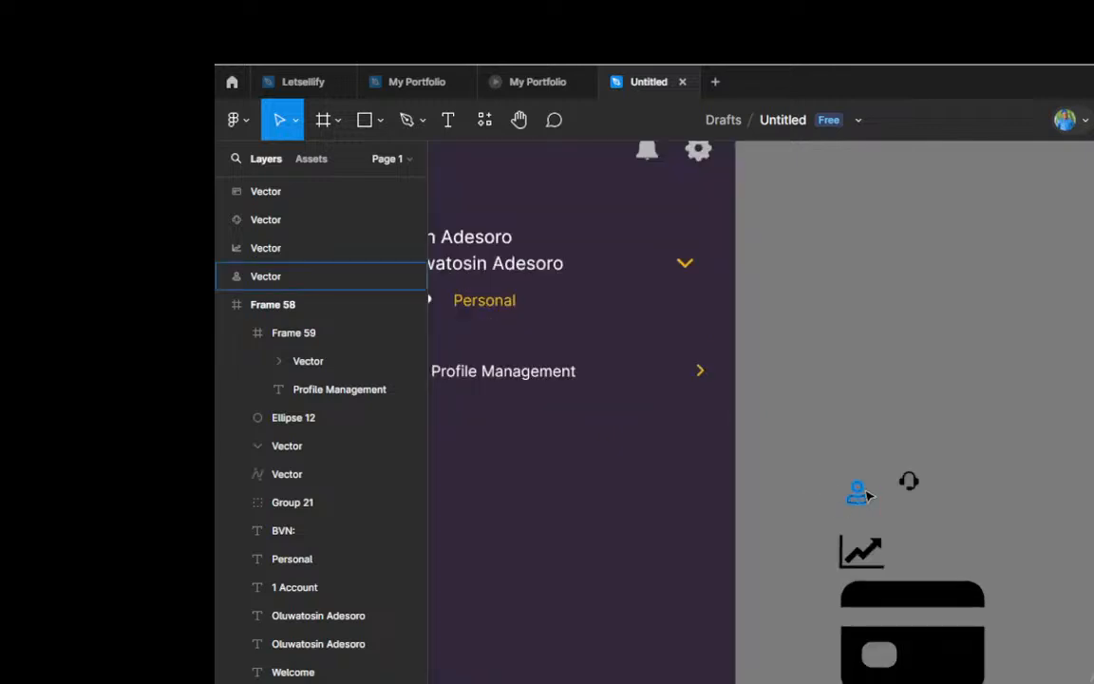
pyautogui.click(859, 491)
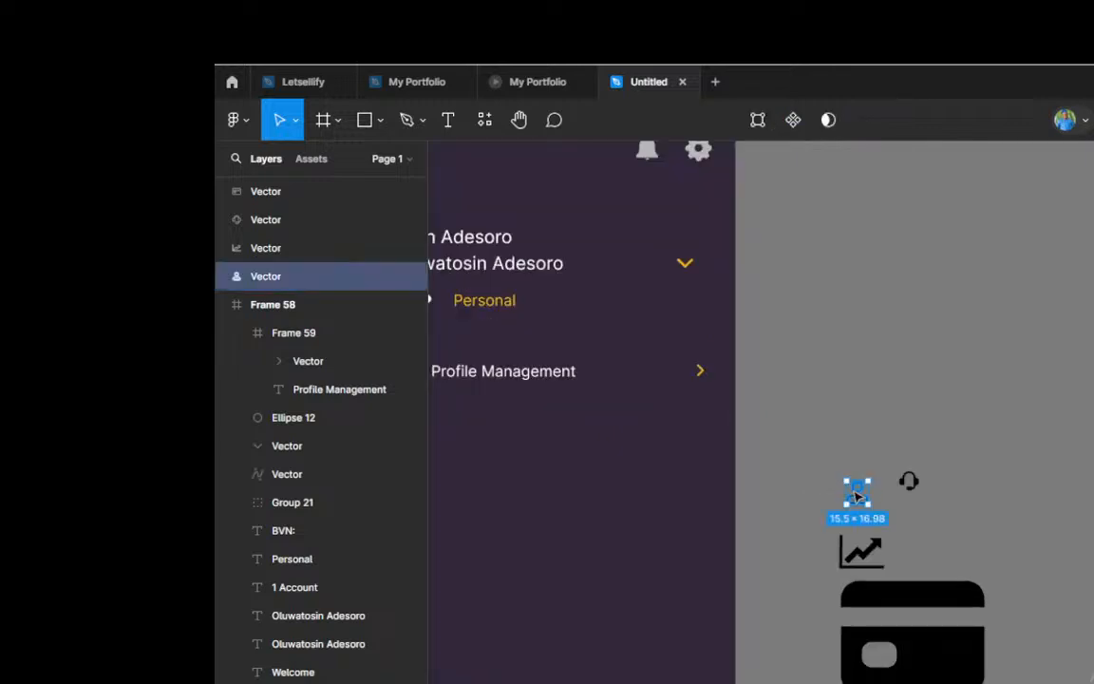
pyautogui.scroll(5, 857, 492)
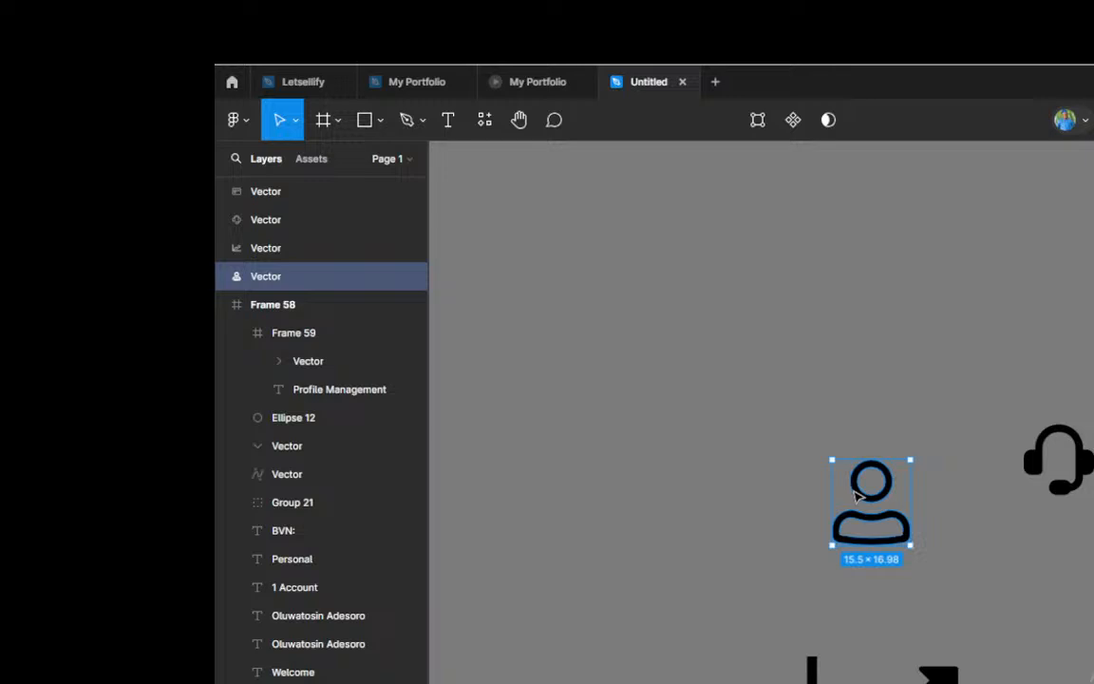
pyautogui.press('k')
pyautogui.moveTo(870, 460); pyautogui.dragTo(870, 418)
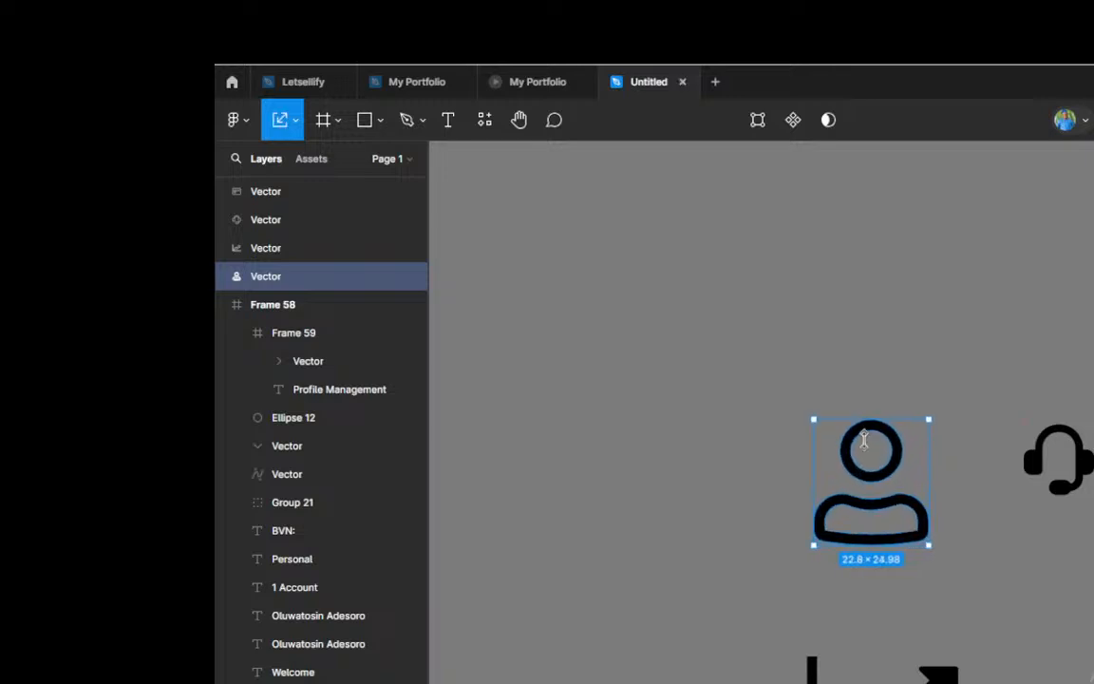
pyautogui.scroll(-5, 864, 438)
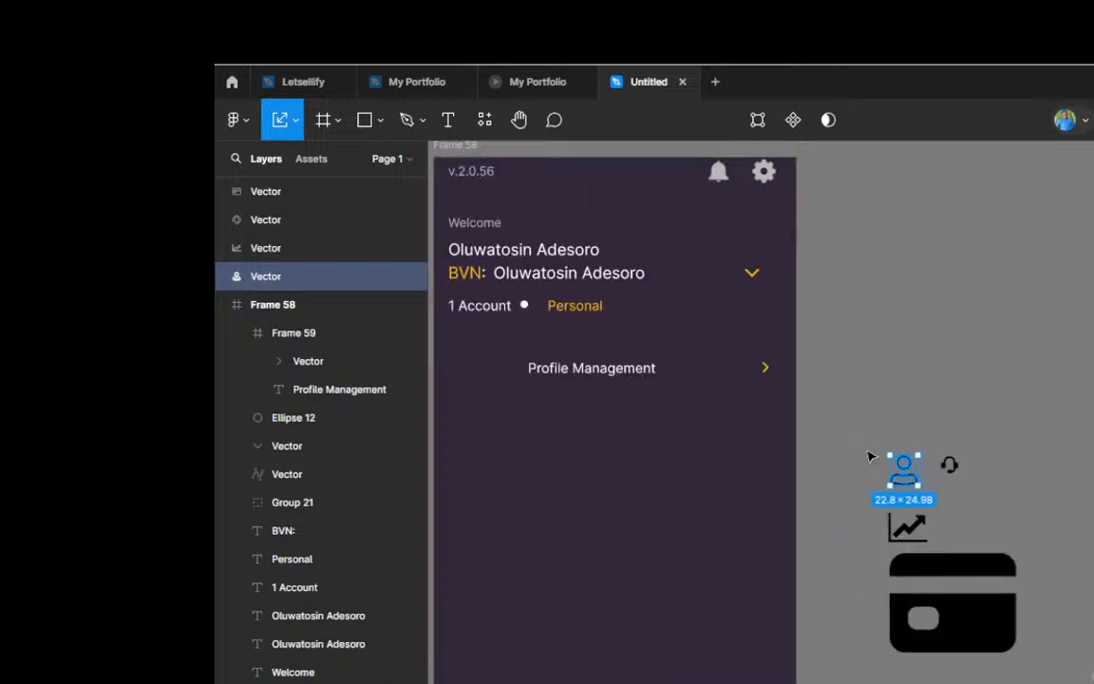
# Step: Move the user icon beside the headset icon, above the line-chart icon
pyautogui.moveTo(910, 474)
pyautogui.mouseDown()
pyautogui.moveTo(486, 384)
pyautogui.moveTo(496, 366)
pyautogui.moveTo(503, 377)
pyautogui.moveTo(746, 400)
pyautogui.moveTo(915, 431)
pyautogui.moveTo(923, 454)
pyautogui.moveTo(936, 452)
pyautogui.moveTo(926, 458)
pyautogui.mouseUp()
pyautogui.scroll(3, 454, 379)
pyautogui.keyDown('ctrl'); pyautogui.scroll(-2, 467, 398); pyautogui.keyUp('ctrl')
pyautogui.scroll(-2, 766, 440)
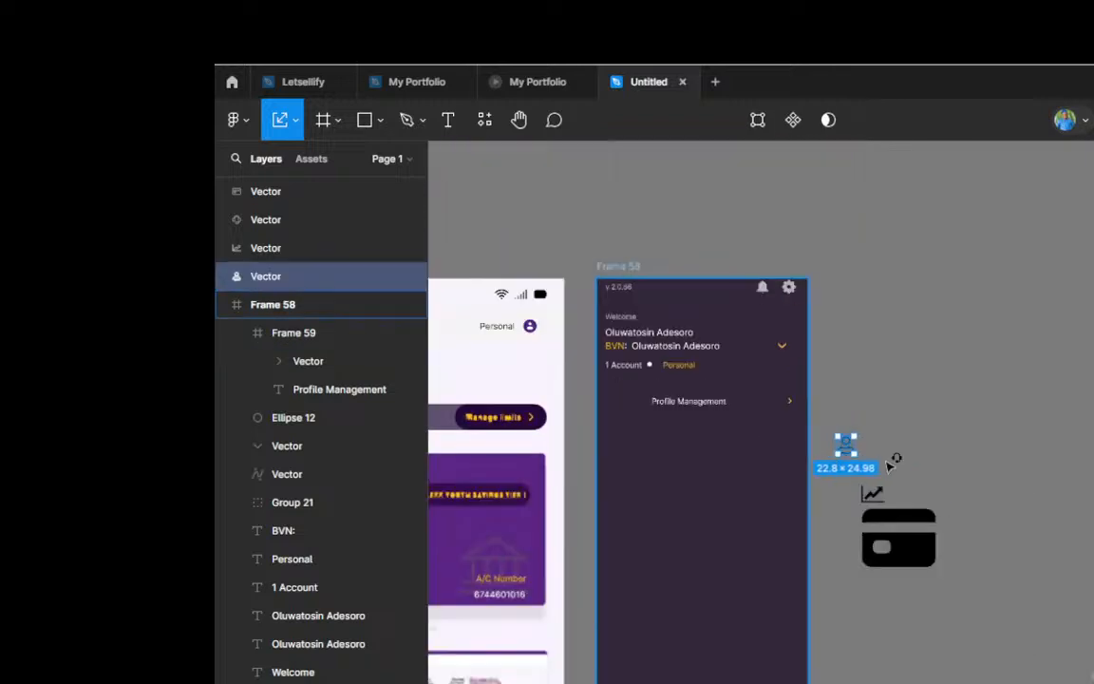
pyautogui.scroll(3, 893, 460)
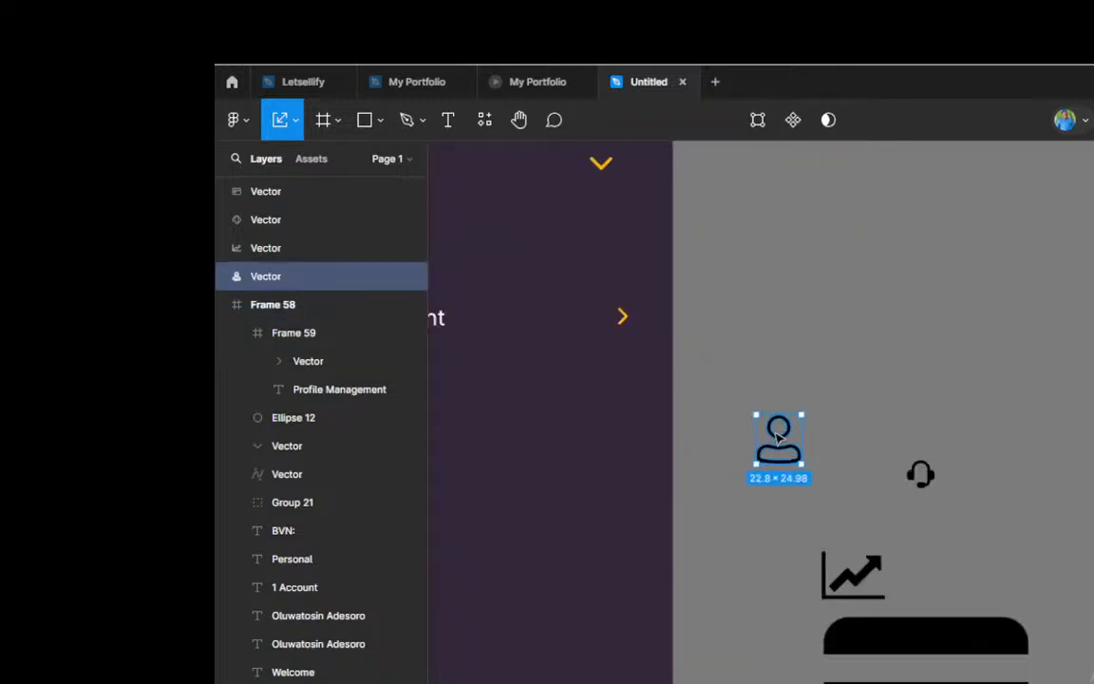
pyautogui.moveTo(817, 468); pyautogui.dragTo(929, 513)
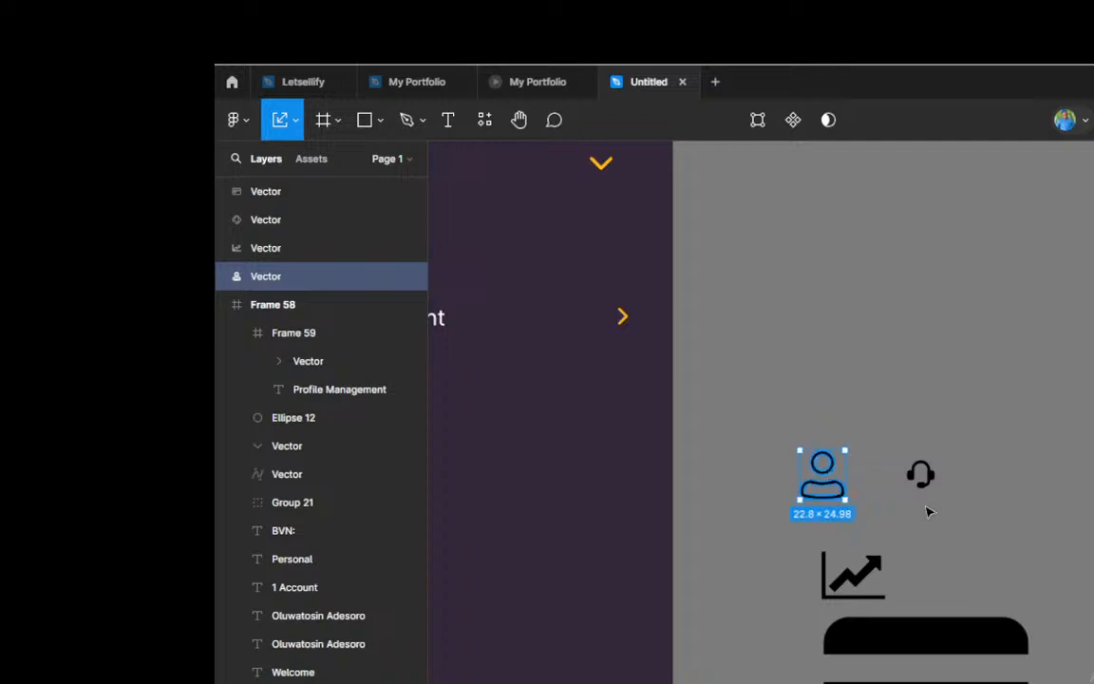
# Step: Move the headset icon right next to the user icon and scale it proportionally to 25 × 25
pyautogui.scroll(3, 928, 513)
pyautogui.click(933, 457)
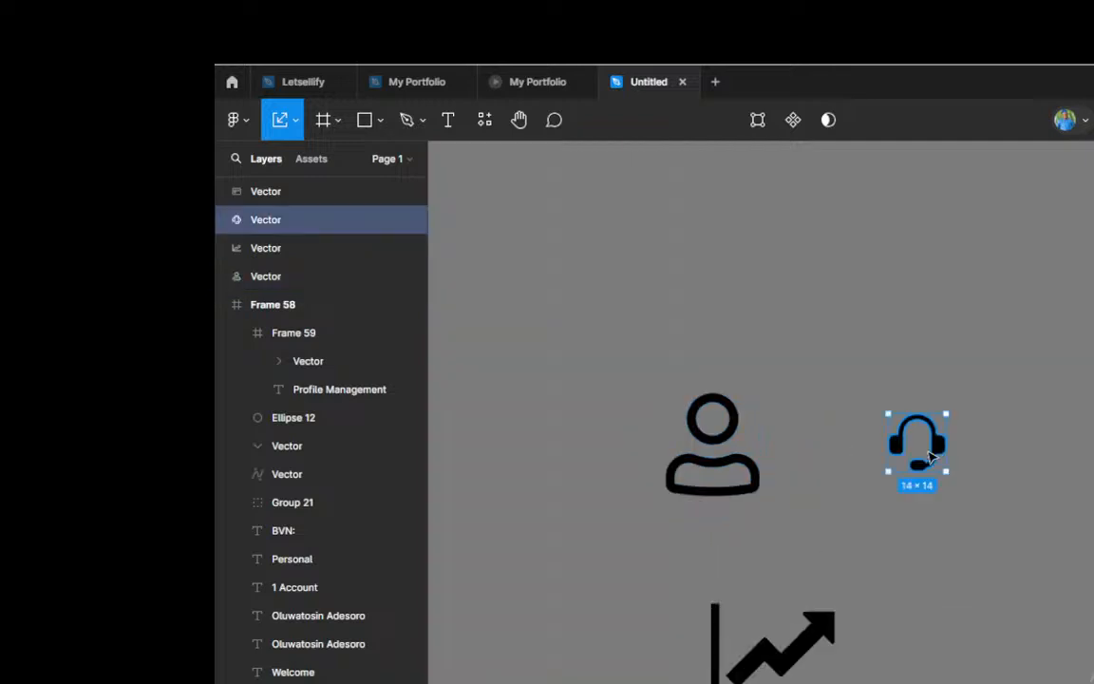
pyautogui.moveTo(929, 459); pyautogui.dragTo(842, 483)
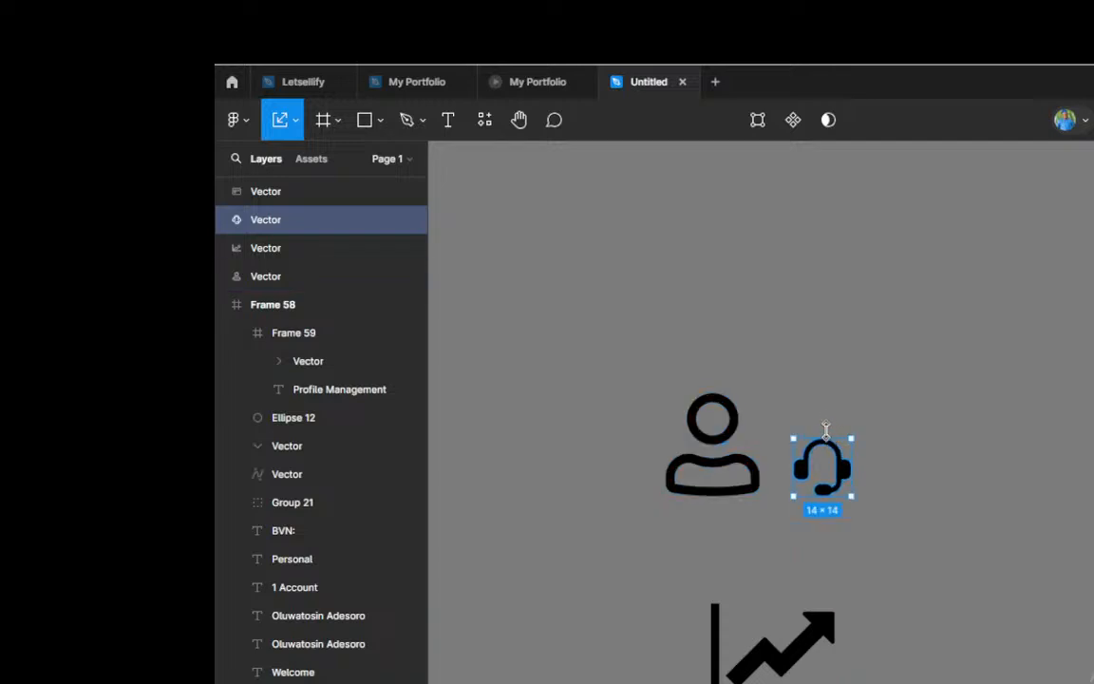
pyautogui.moveTo(825, 430); pyautogui.dragTo(824, 393)
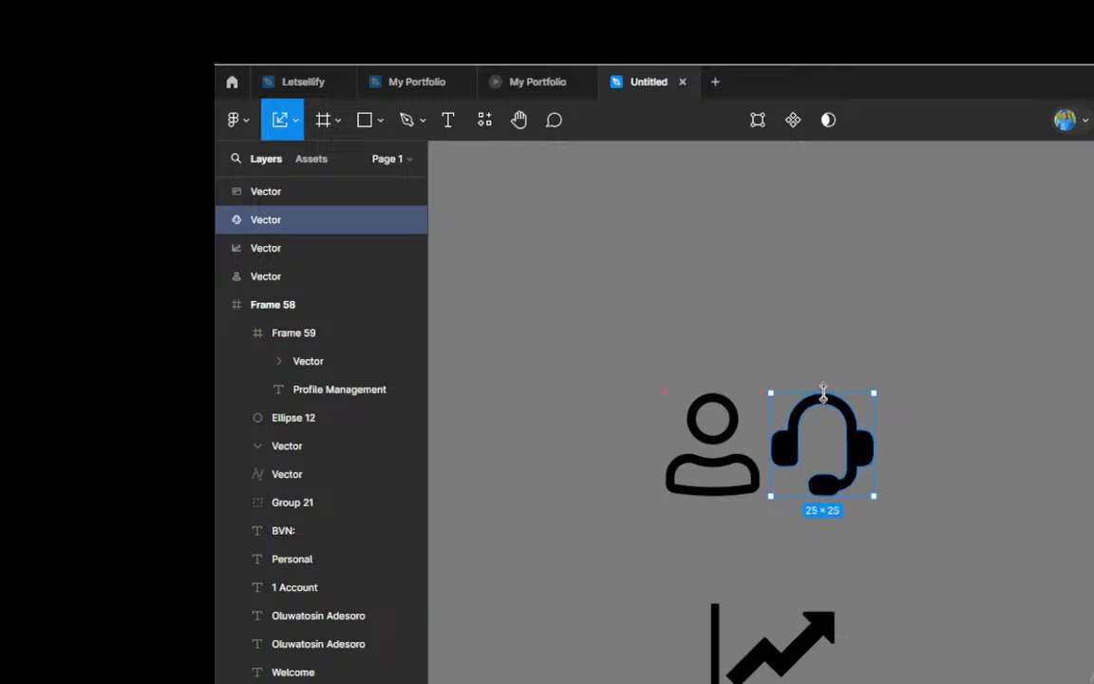
# Step: Place the line-chart icon in line beside the headset icon and scale it proportionally to 33.33 × 25
pyautogui.scroll(-5, 701, 494)
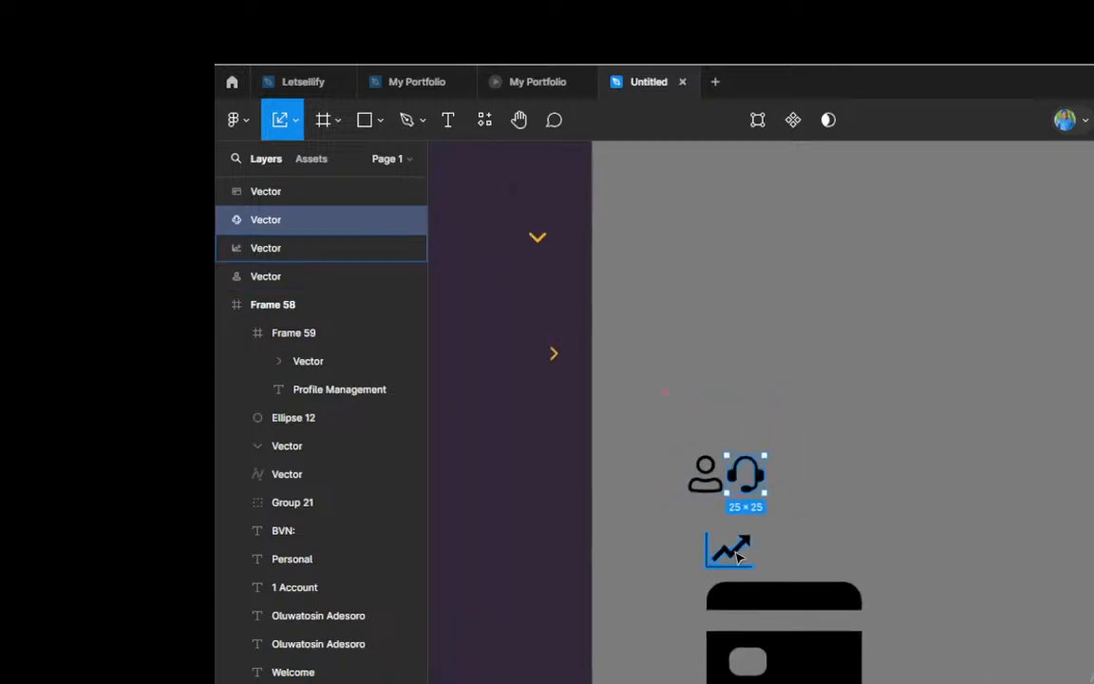
pyautogui.moveTo(730, 551); pyautogui.dragTo(814, 482)
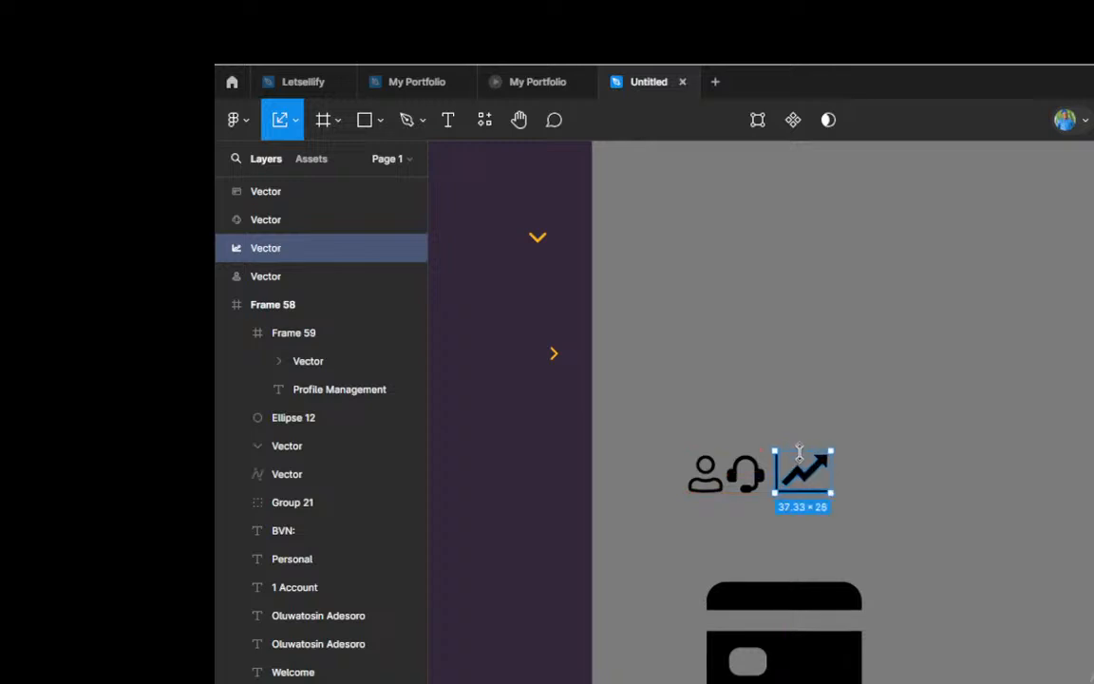
pyautogui.scroll(-2, 686, 578)
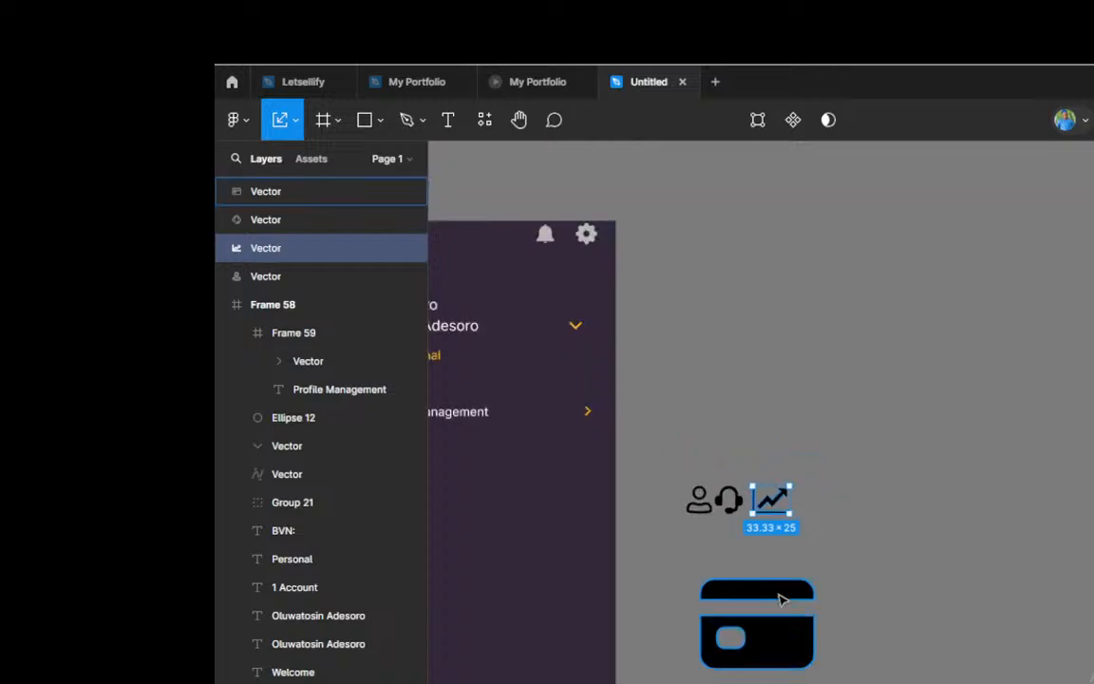
# Step: Place the card icon beside the line-chart icon and scale it down proportionally to about 32 × 25
pyautogui.moveTo(779, 598); pyautogui.dragTo(882, 447)
pyautogui.scroll(2, 883, 447)
pyautogui.moveTo(866, 496); pyautogui.dragTo(869, 496)
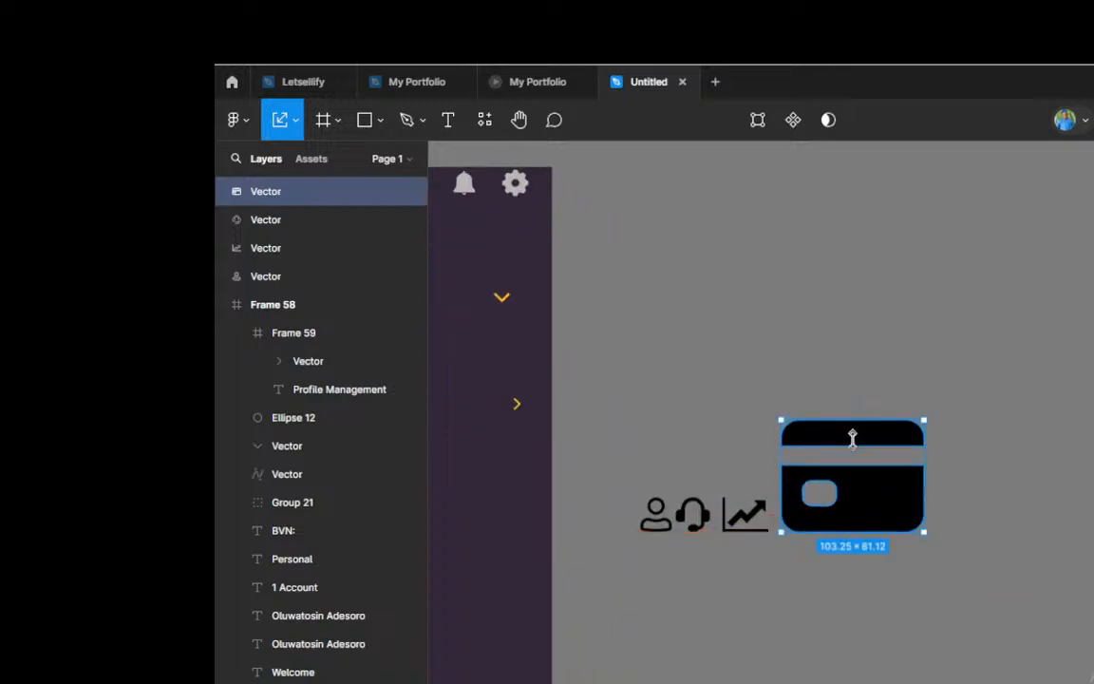
pyautogui.moveTo(852, 437); pyautogui.dragTo(828, 521)
pyautogui.scroll(-2, 1006, 539)
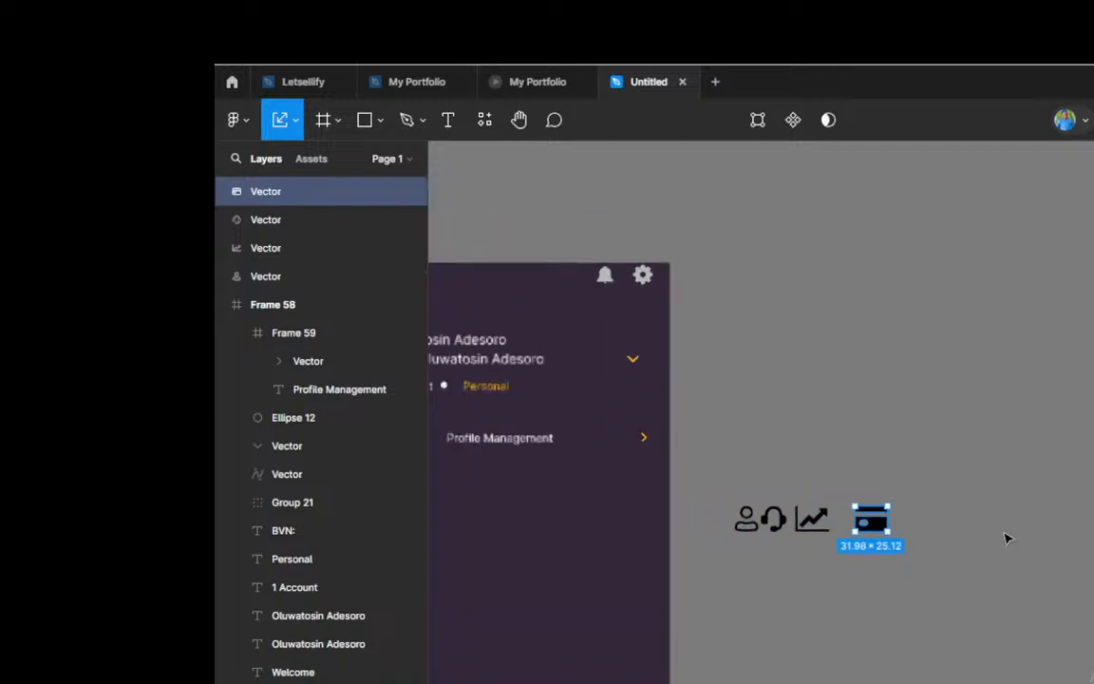
pyautogui.scroll(-1, 1007, 538)
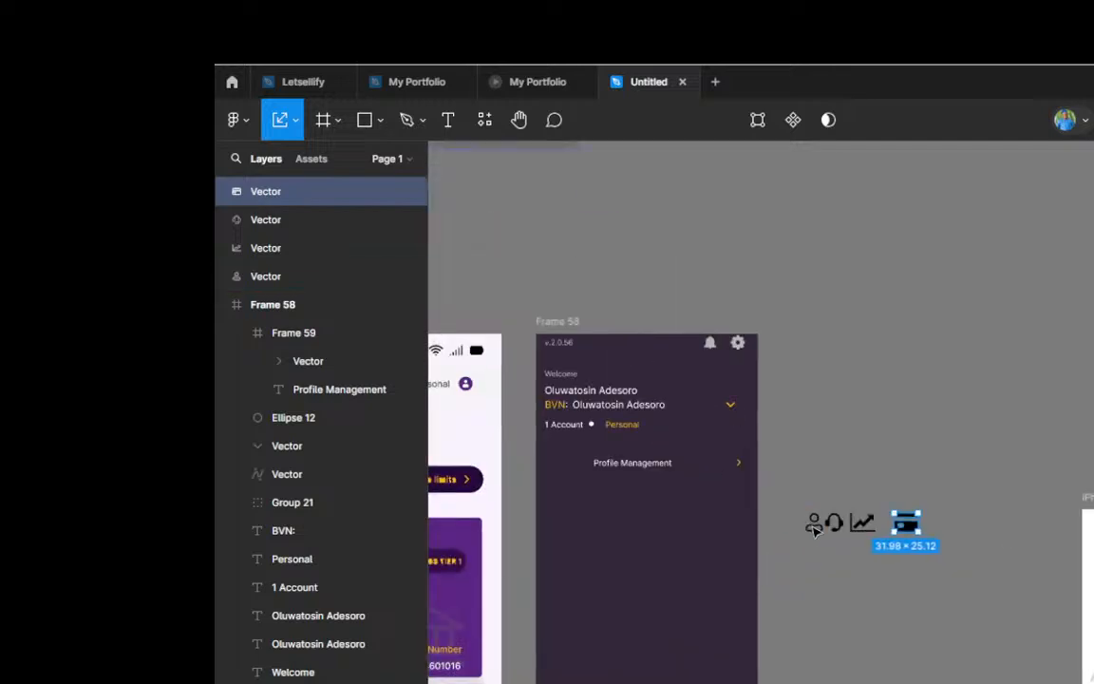
# Step: Place the user icon inside the row frame before the Profile Management text and colour it white
pyautogui.press('Escape')
pyautogui.moveTo(814, 527); pyautogui.dragTo(572, 469)
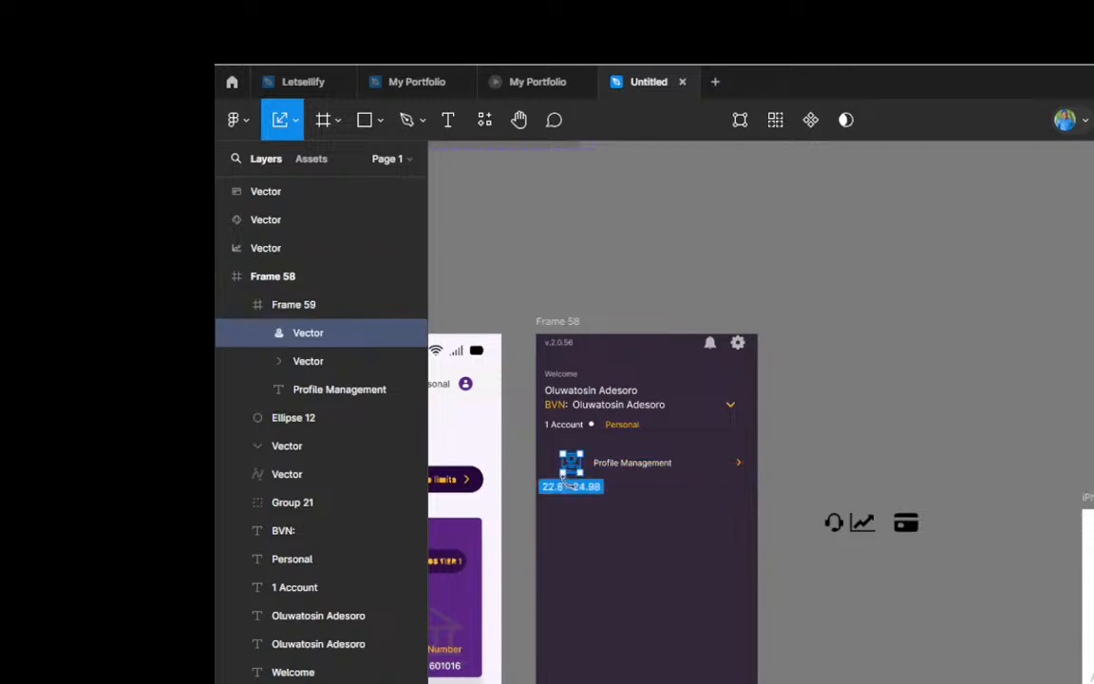
pyautogui.scroll(5, 573, 485)
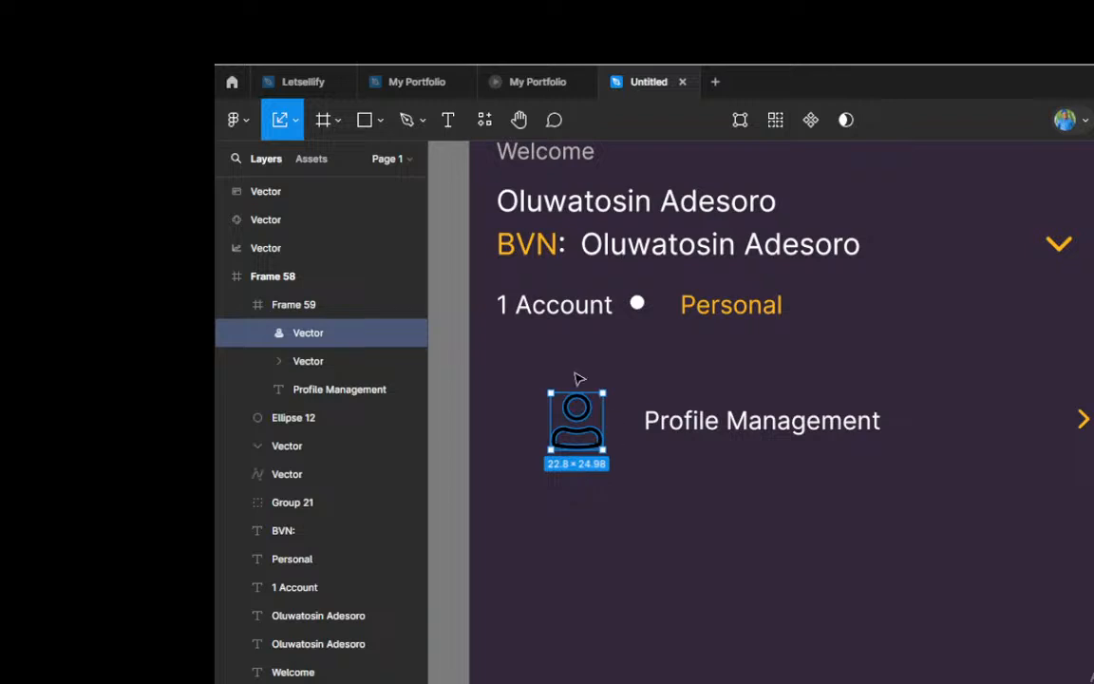
pyautogui.press('v')
pyautogui.click(912, 563)
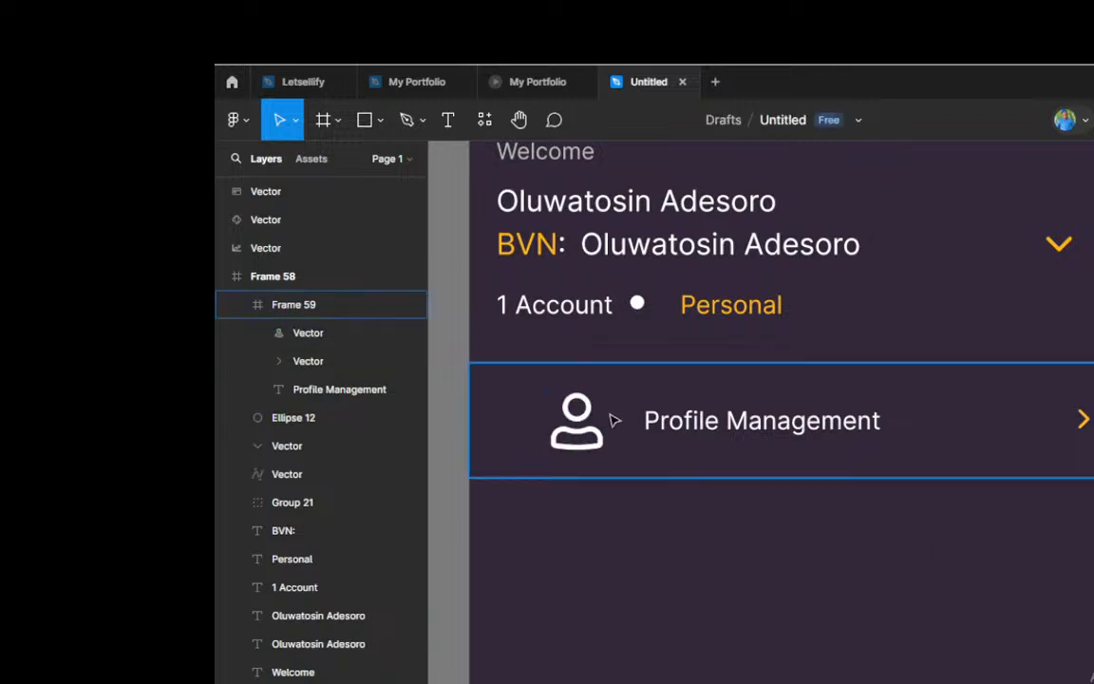
# Step: Check the user icon's spacing within the Profile Management row and nudge the icon slightly to the left
pyautogui.click(582, 427)
pyautogui.click(576, 430)
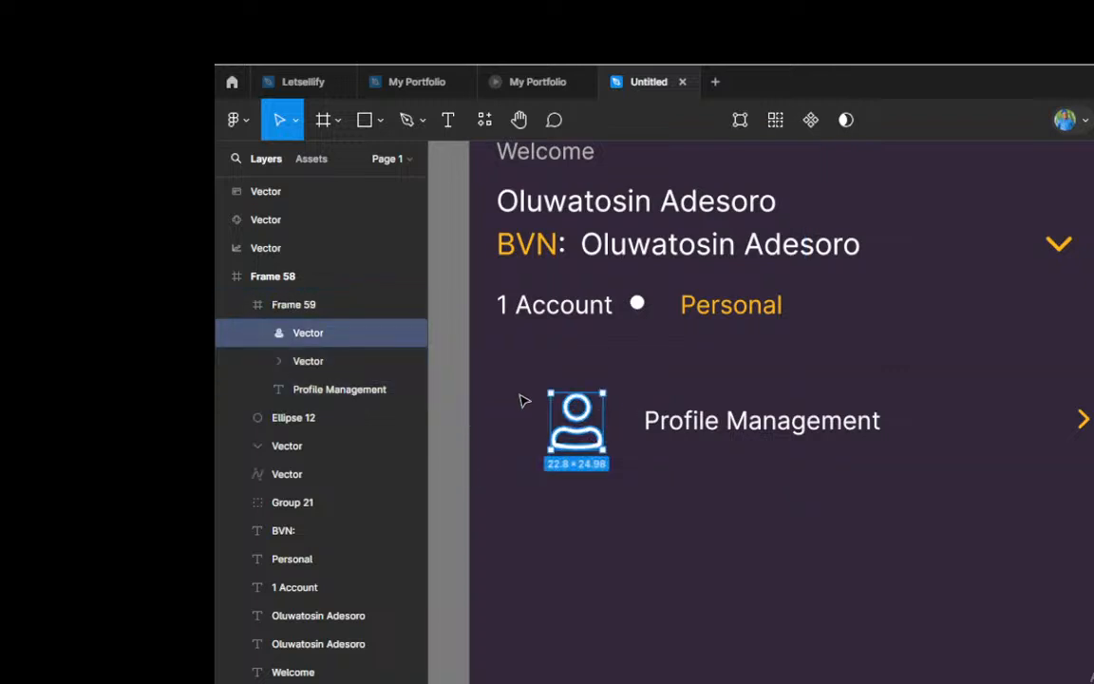
pyautogui.press('alt')
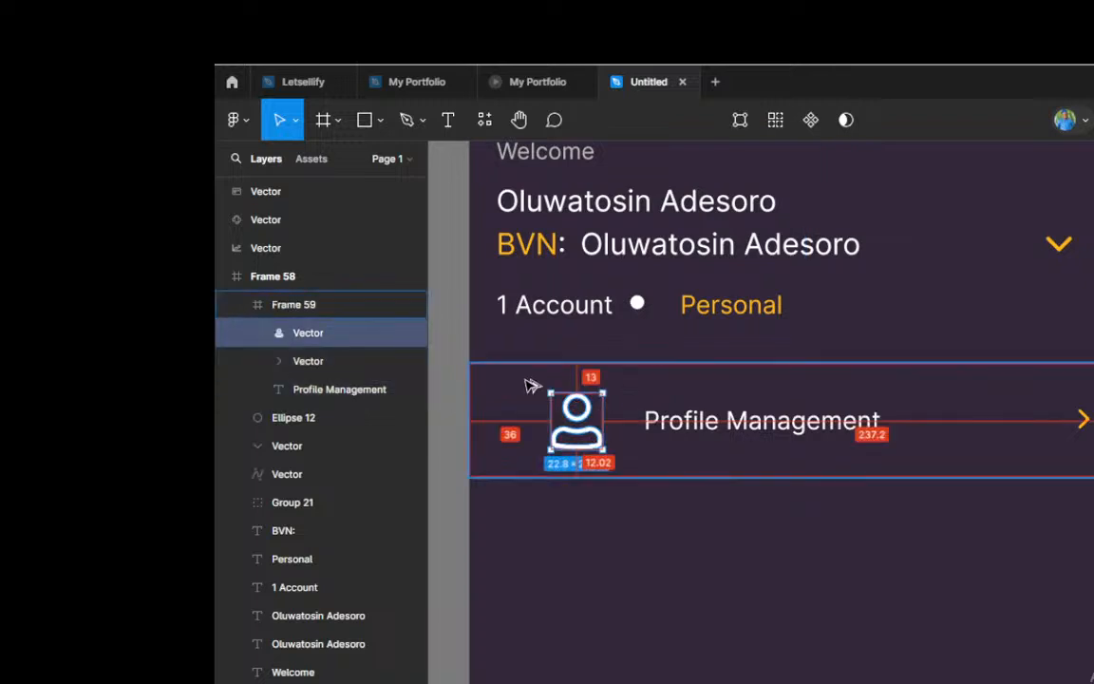
pyautogui.press('Left')
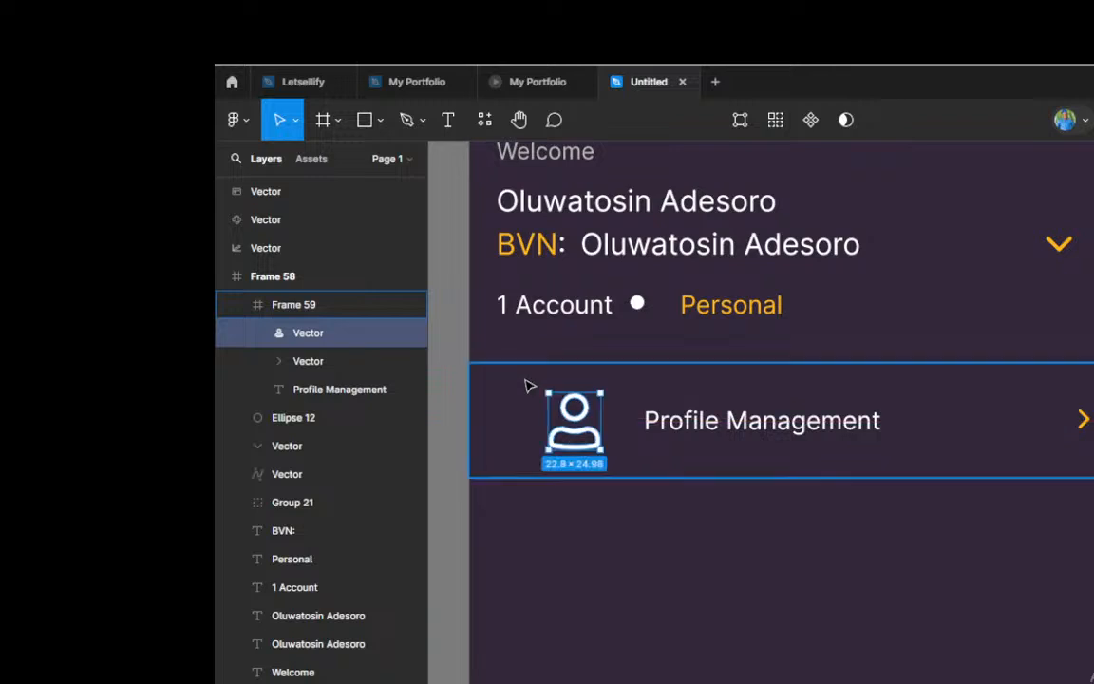
pyautogui.scroll(-3, 470, 423)
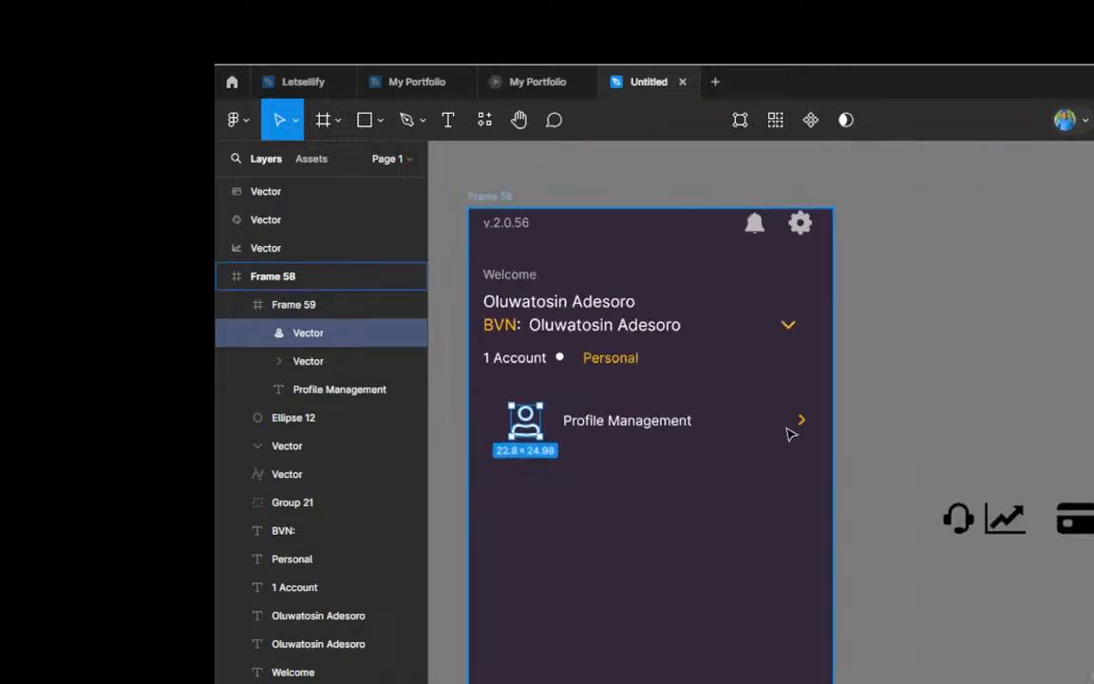
# Step: Duplicate the Profile Management row frame twice, stacking the copies below it in the side menu
pyautogui.click(709, 437)
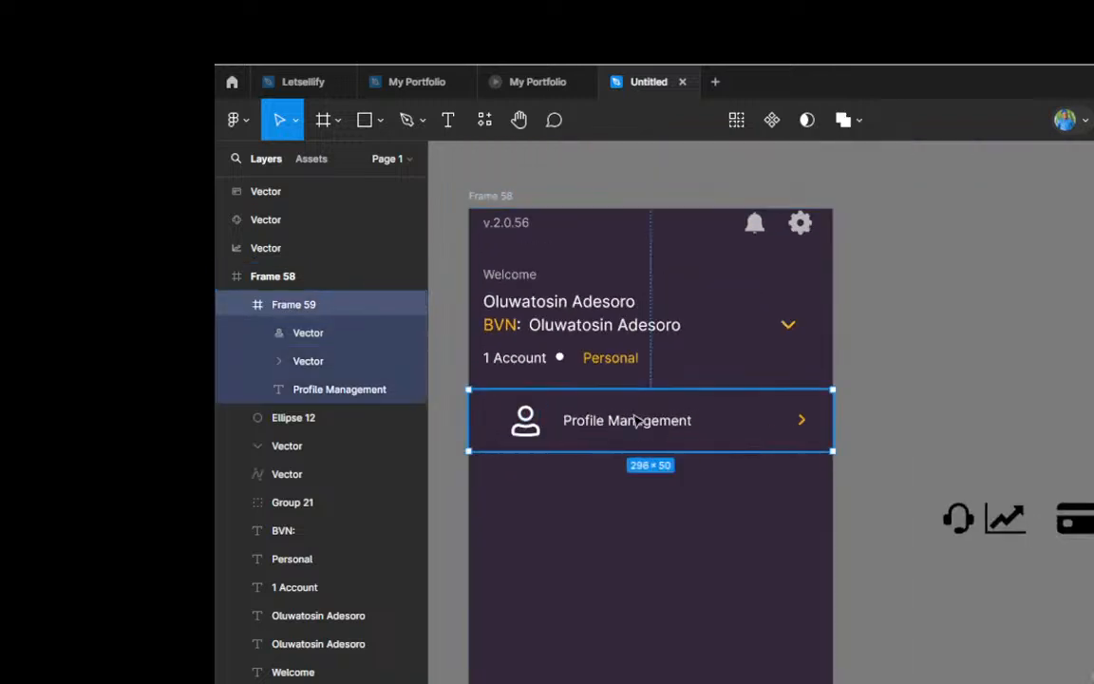
pyautogui.scroll(-1, 703, 433)
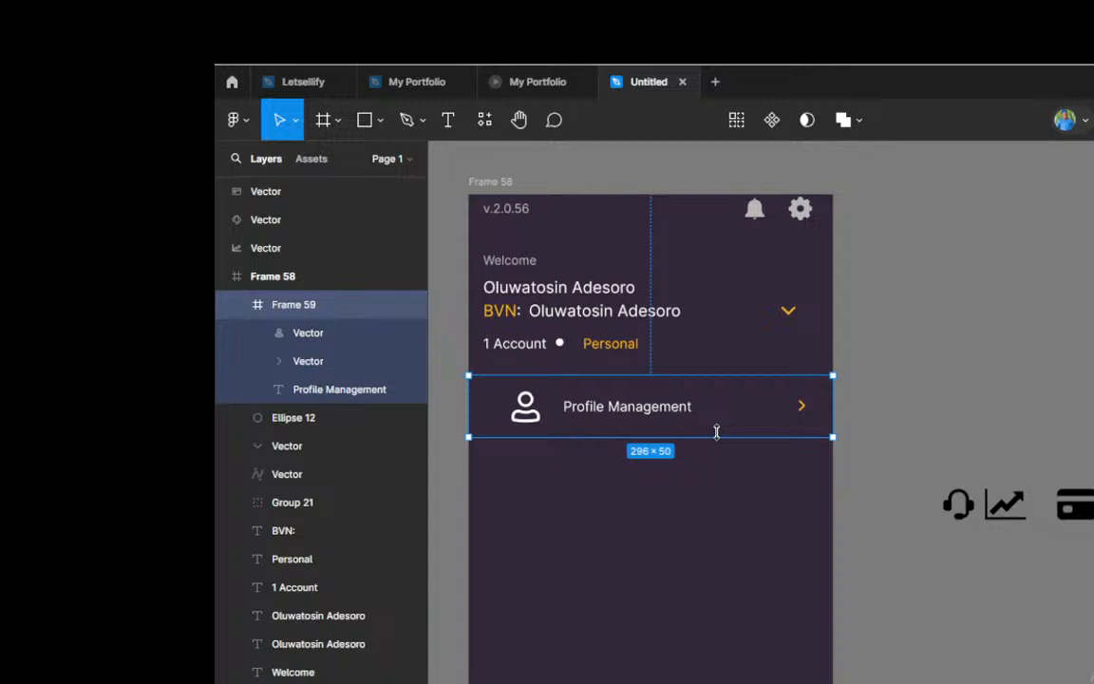
pyautogui.moveTo(714, 427); pyautogui.dragTo(716, 569)
pyautogui.scroll(-3, 728, 442)
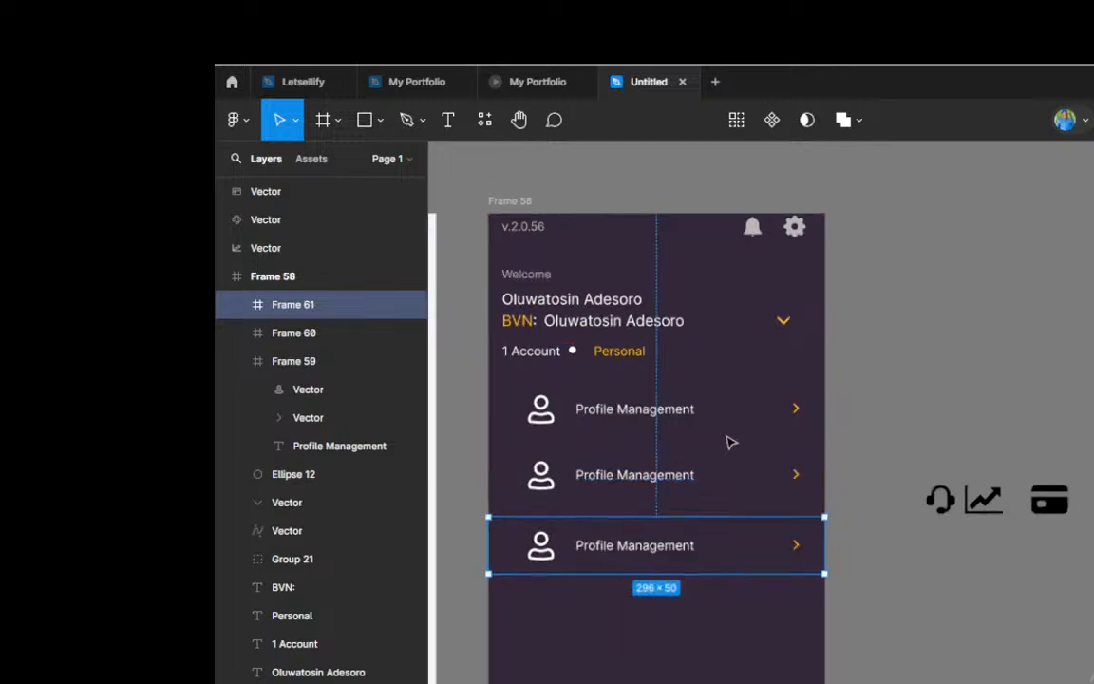
# Step: Duplicate the lowest Profile Management row twice more, placing each copy below the previous one with a gap of 12
pyautogui.scroll(-2, 683, 433)
pyautogui.scroll(2, 647, 480)
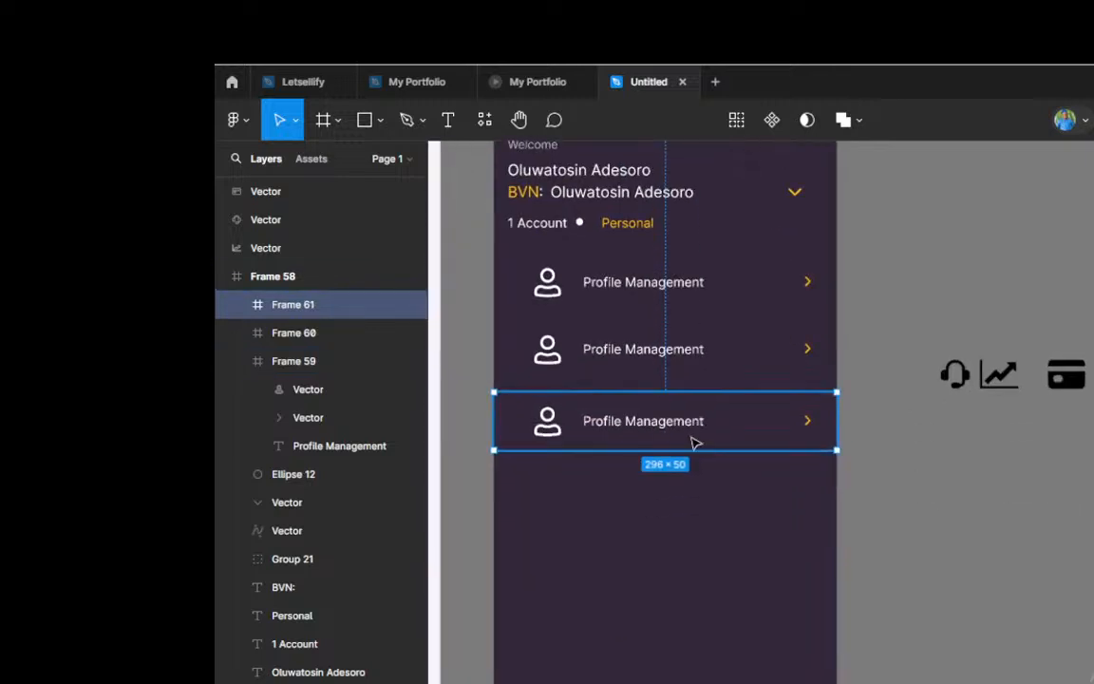
pyautogui.hotkey('ctrl', 'd')
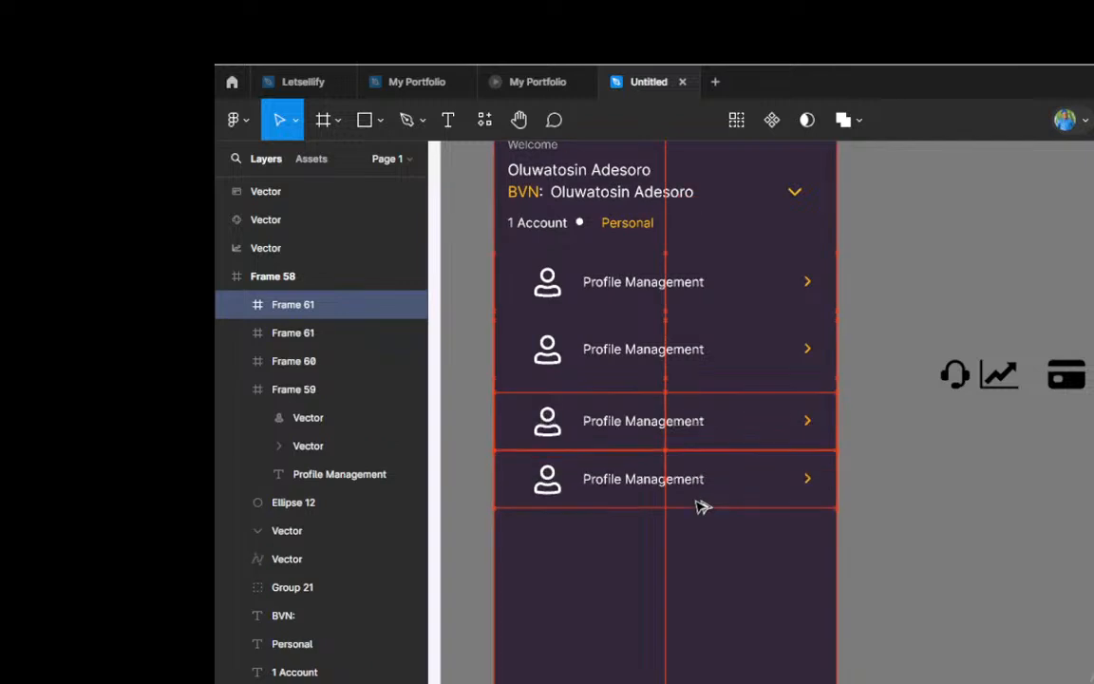
pyautogui.moveTo(700, 506); pyautogui.dragTo(699, 508)
pyautogui.hotkey('ctrl', 'd')
pyautogui.moveTo(700, 568); pyautogui.dragTo(698, 581)
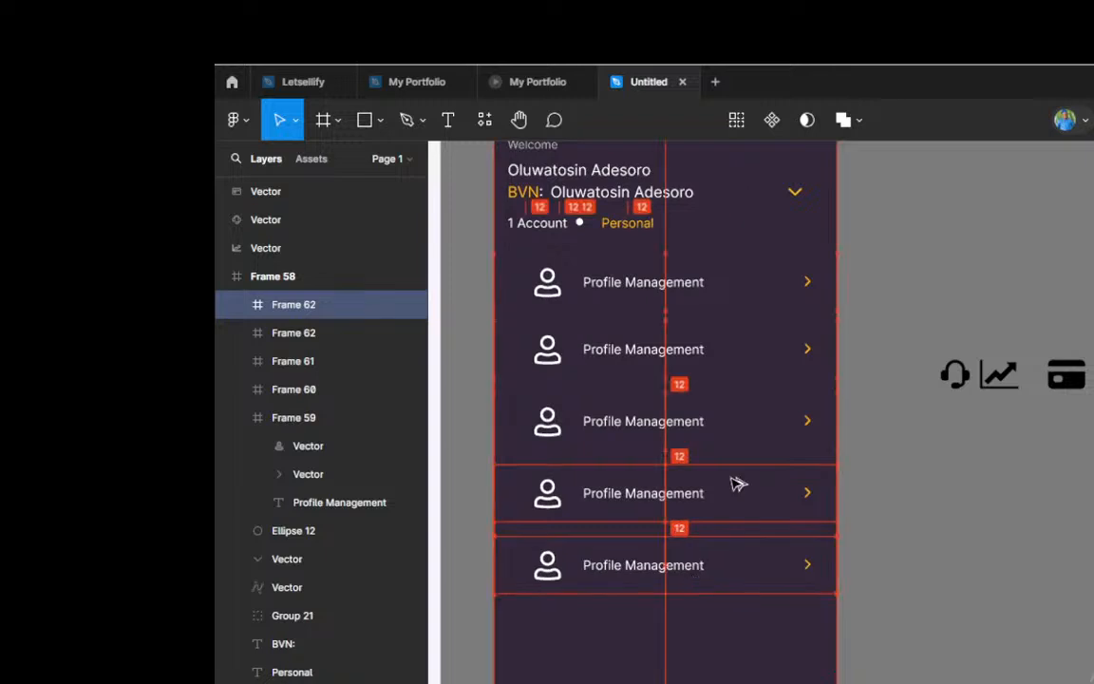
# Step: Repeat the row duplication seven times at the same spacing until the rows run past the menu frame's lower edge
pyautogui.scroll(-1, 750, 456)
pyautogui.scroll(-2, 774, 445)
pyautogui.scroll(-1, 703, 456)
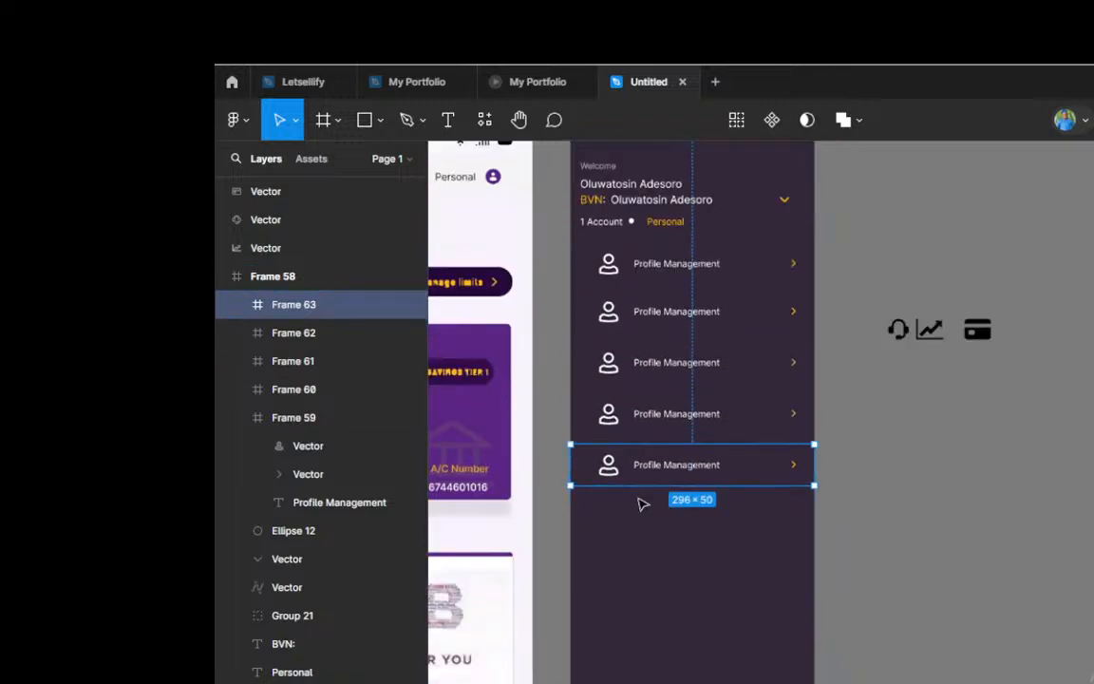
pyautogui.scroll(1, 642, 504)
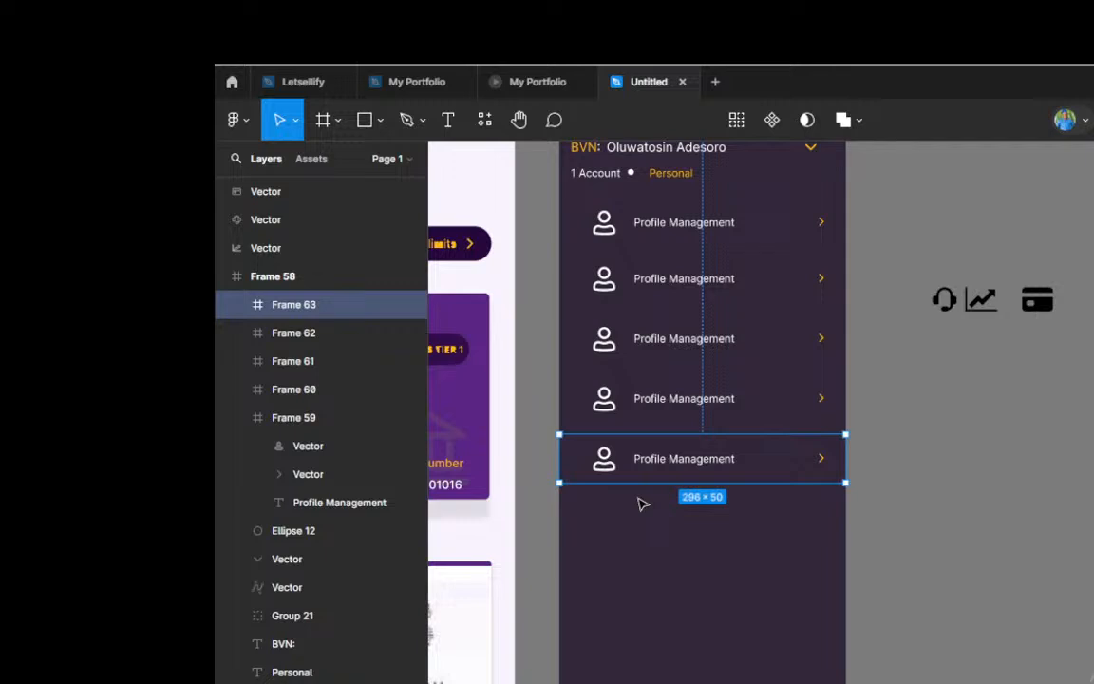
pyautogui.hotkey('ctrl', 'd')
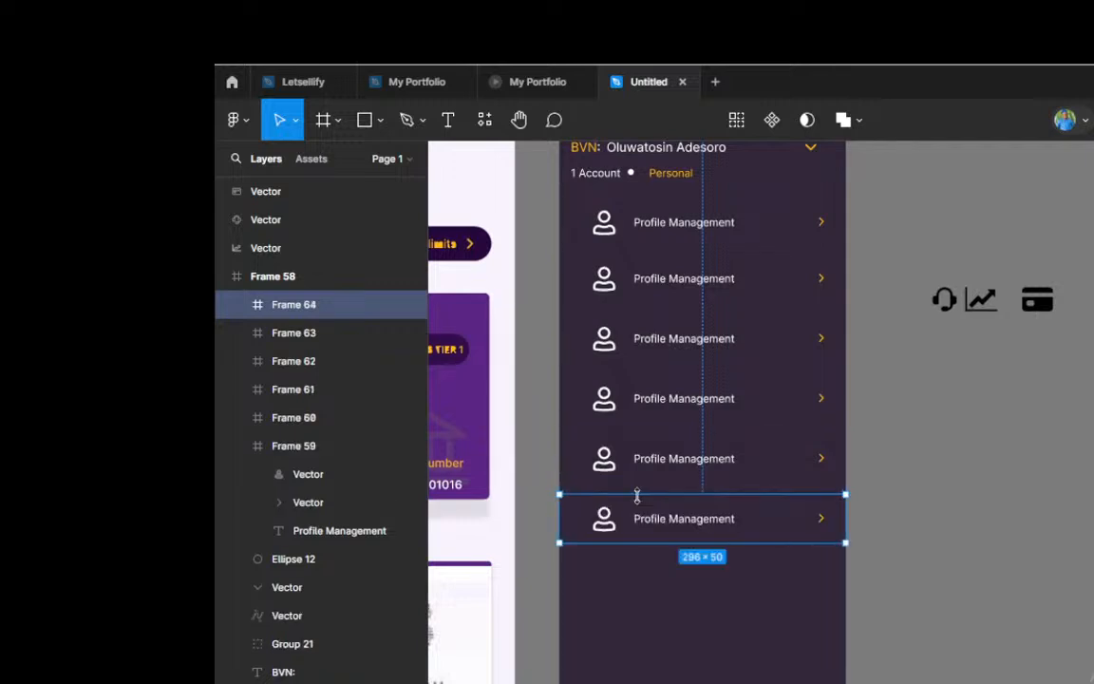
pyautogui.hotkey('ctrl', 'd')
pyautogui.hotkey('ctrl', 'd')
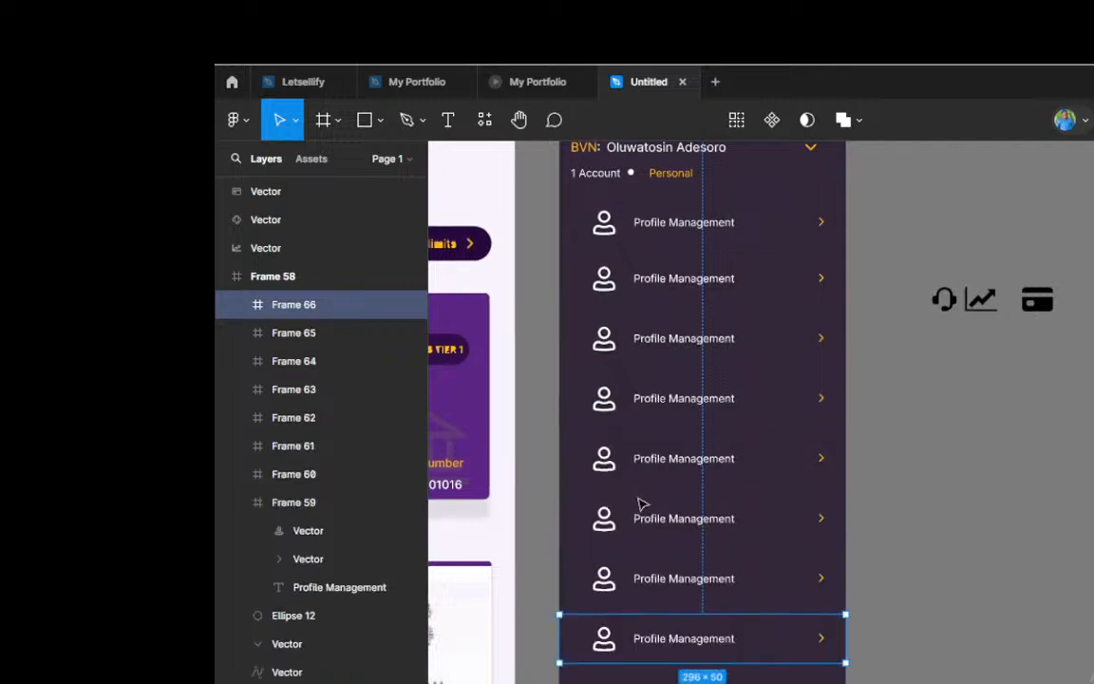
pyautogui.hotkey('ctrl', 'd')
pyautogui.hotkey('ctrl', 'd')
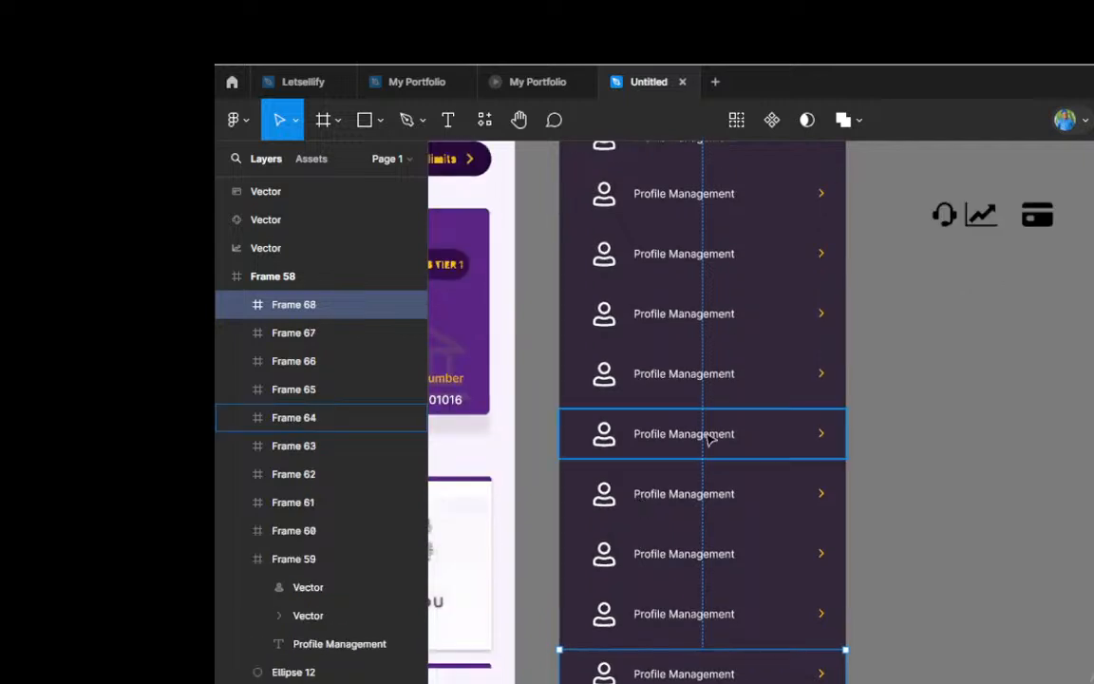
pyautogui.scroll(-2, 709, 440)
pyautogui.scroll(-3, 707, 434)
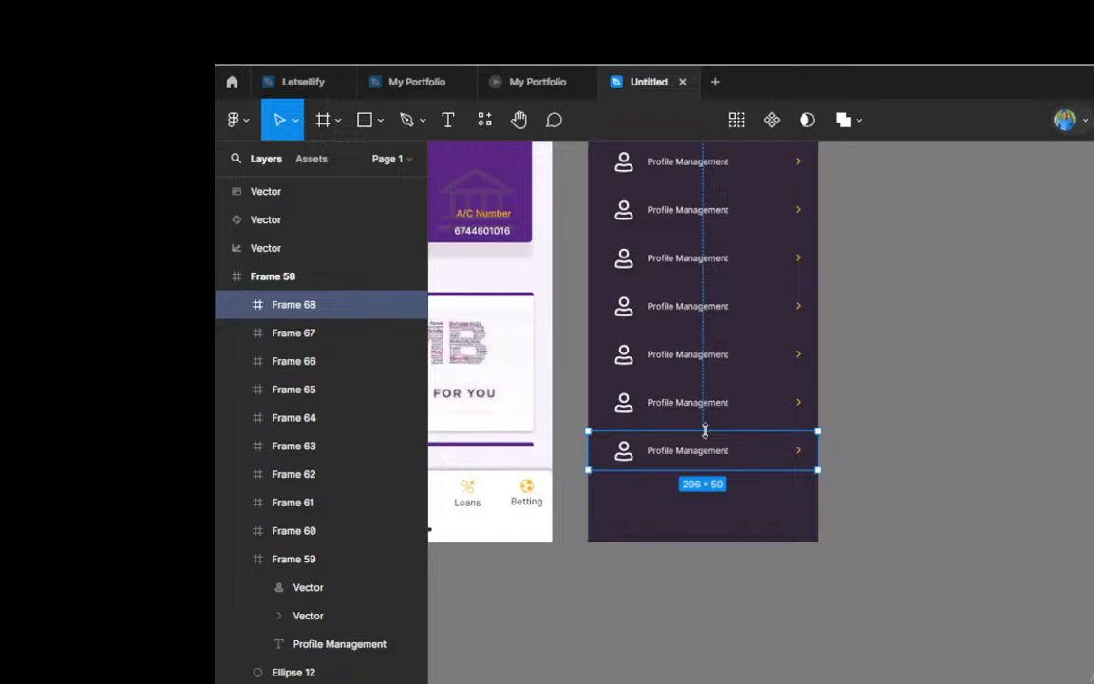
pyautogui.hotkey('ctrl', 'd')
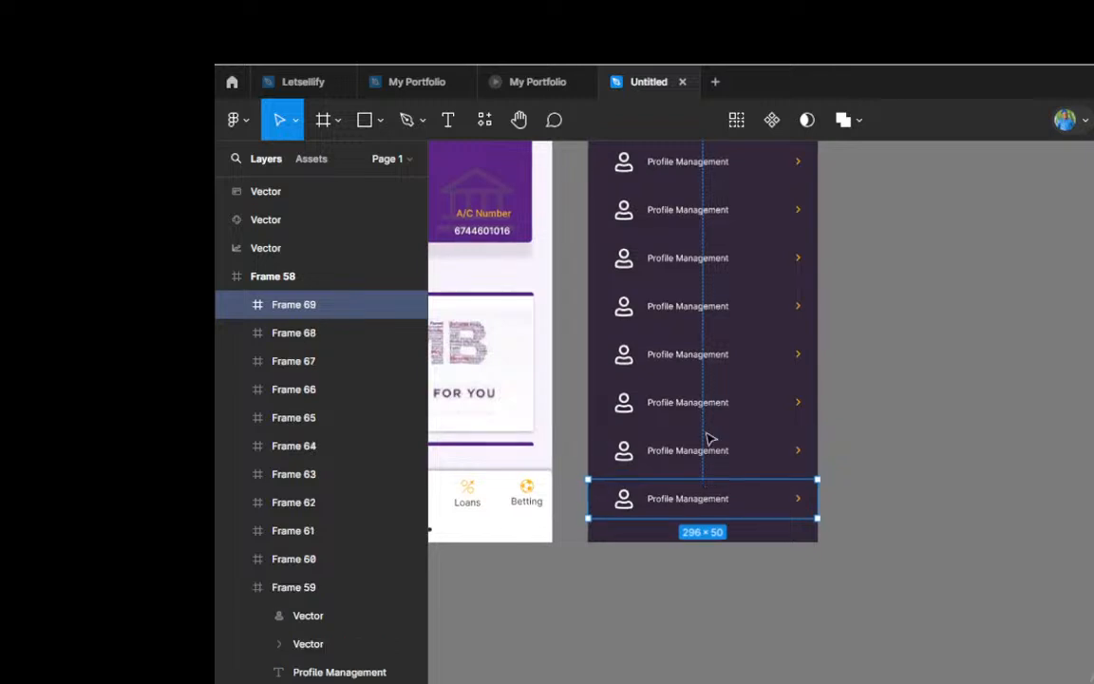
pyautogui.hotkey('ctrl', 'd')
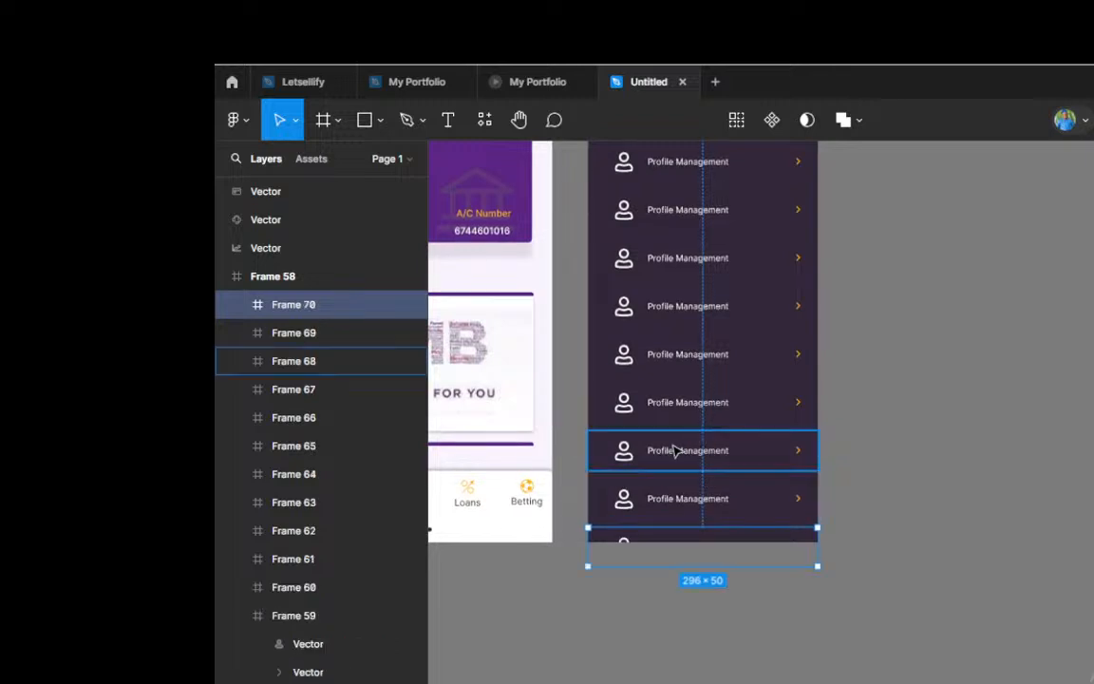
pyautogui.scroll(-3, 765, 447)
pyautogui.scroll(1, 746, 410)
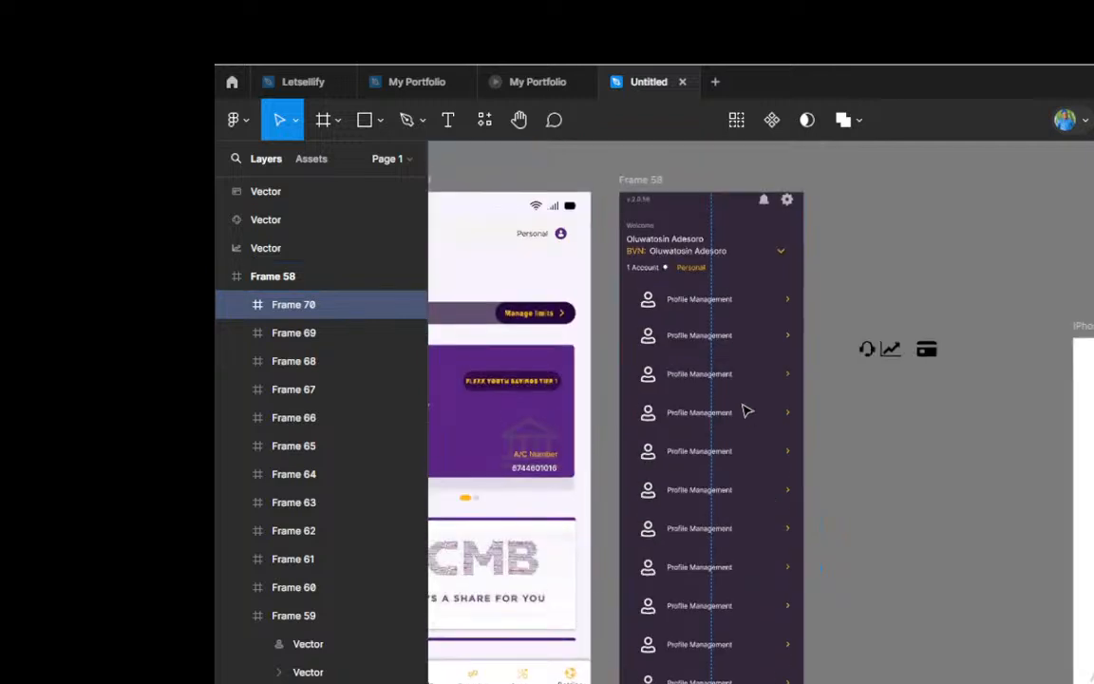
pyautogui.scroll(1, 662, 342)
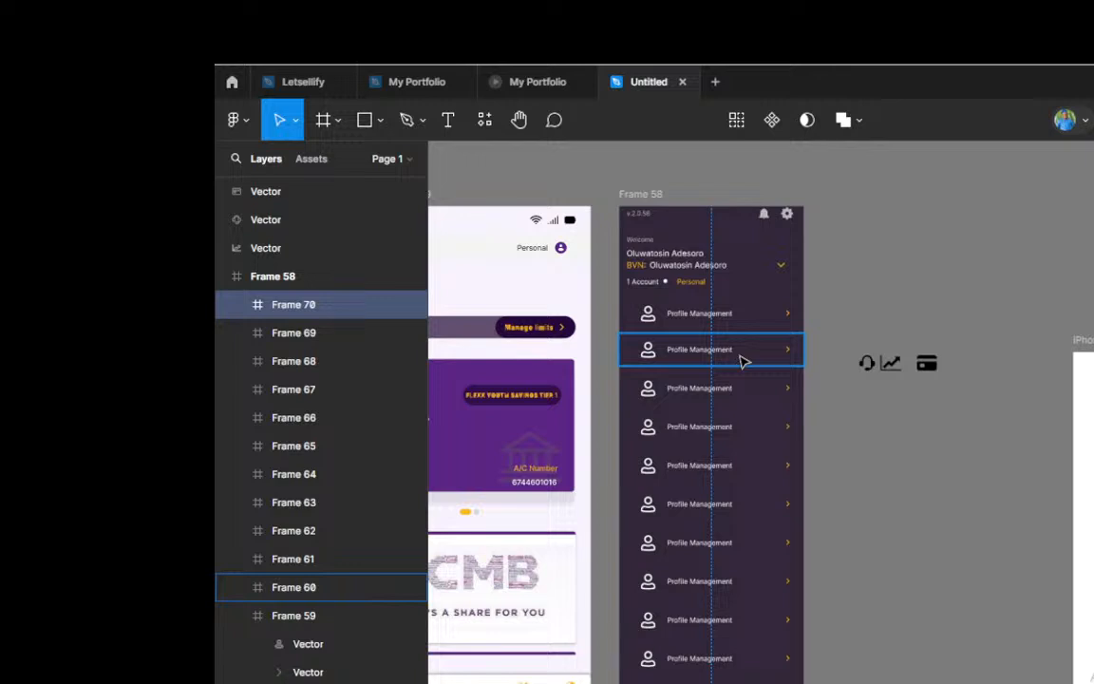
# Step: Replace the label of the second row in the side menu with "Log Failed Transaction"
pyautogui.scroll(3, 788, 329)
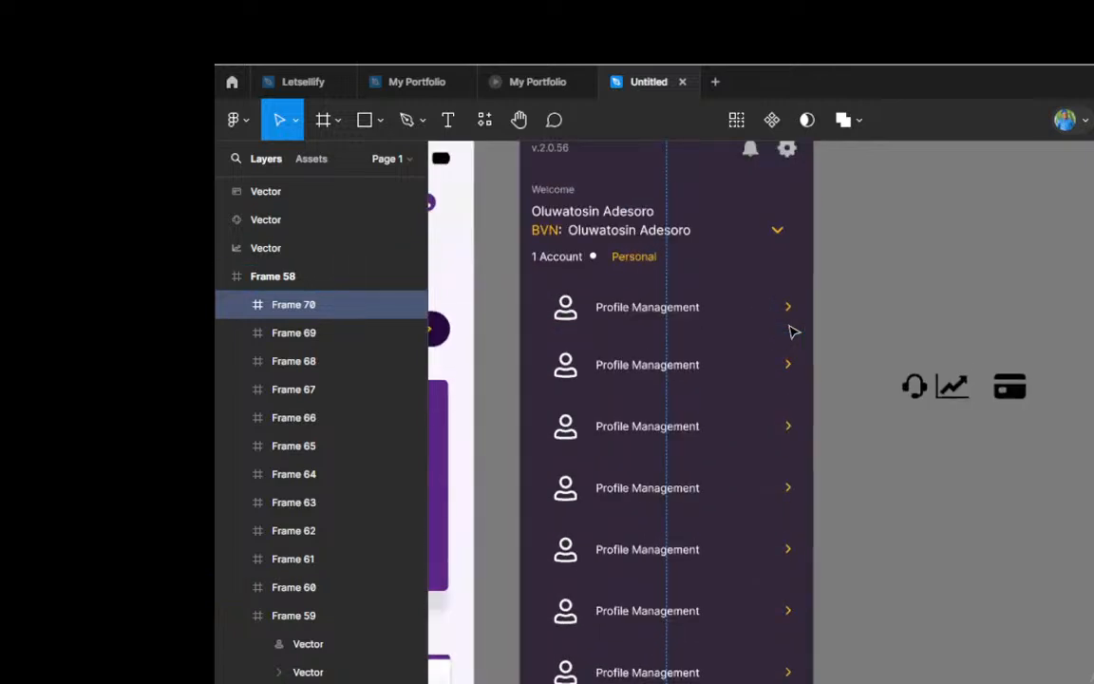
pyautogui.scroll(1, 623, 376)
pyautogui.scroll(5, 593, 376)
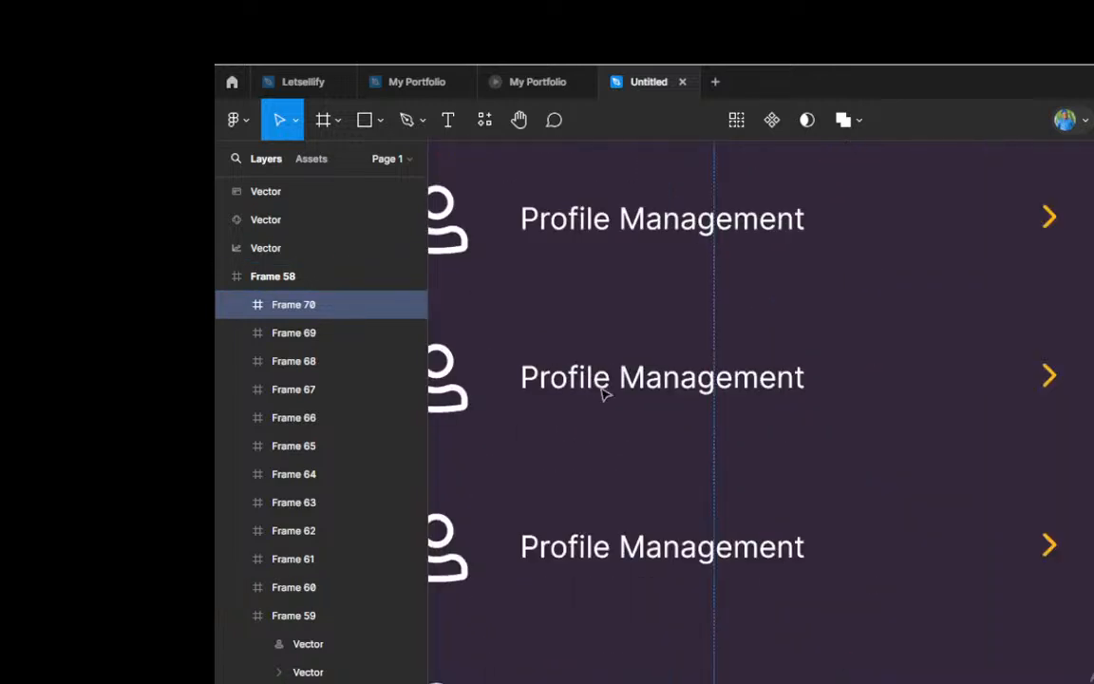
pyautogui.click(606, 392)
pyautogui.doubleClick(604, 390)
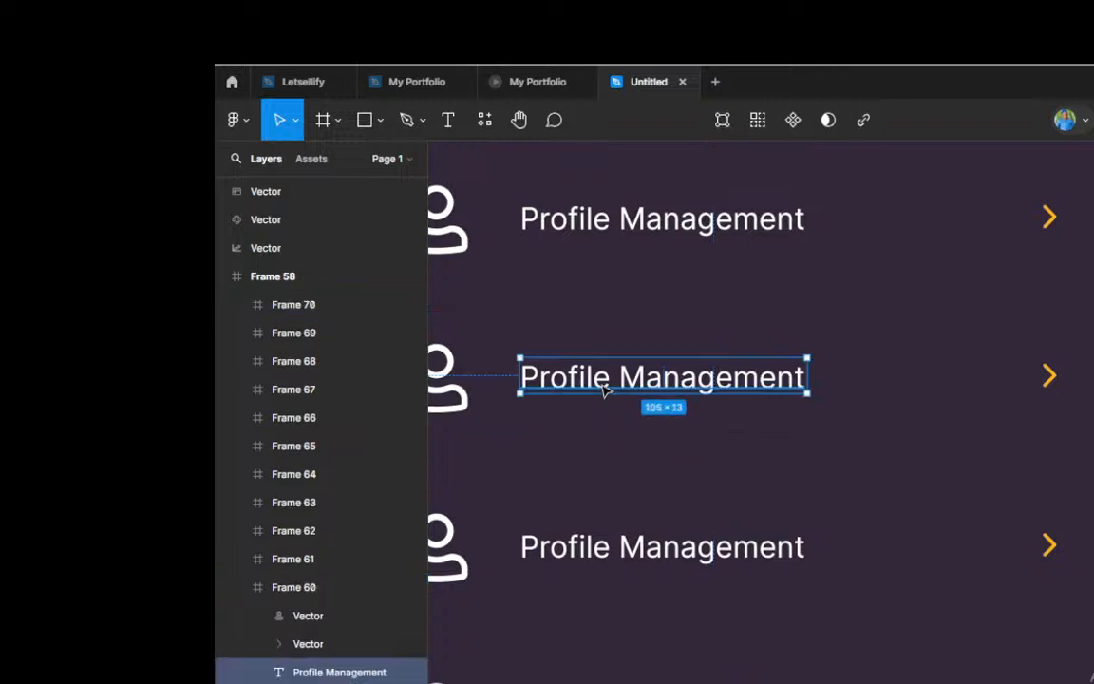
pyautogui.doubleClick(602, 383)
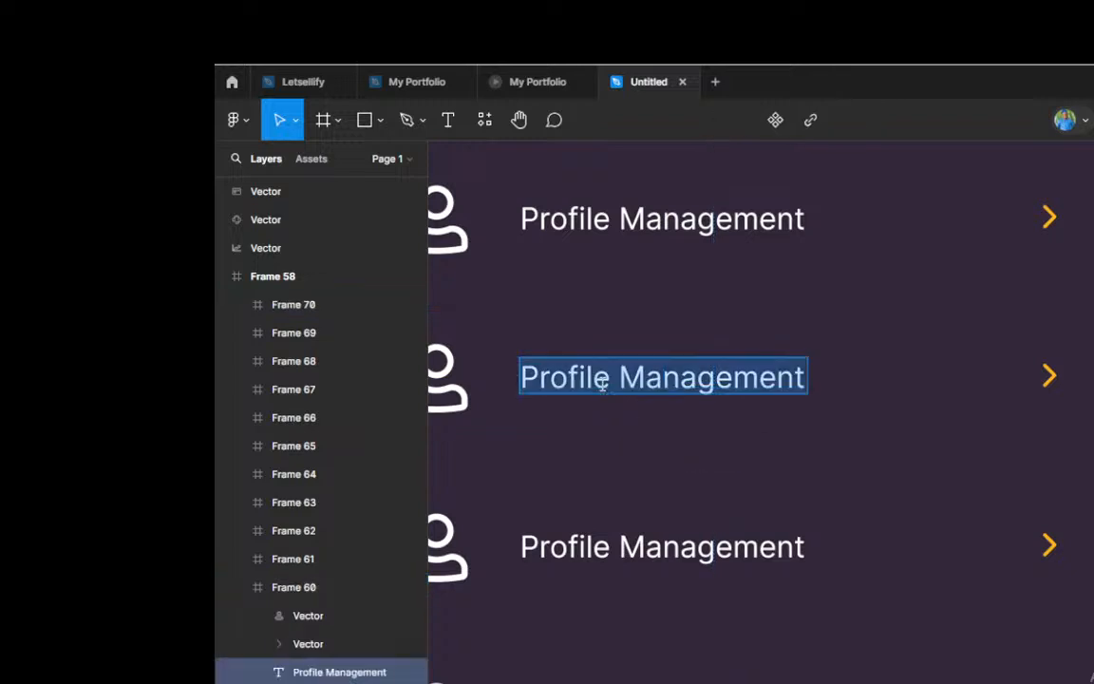
pyautogui.write('Log')
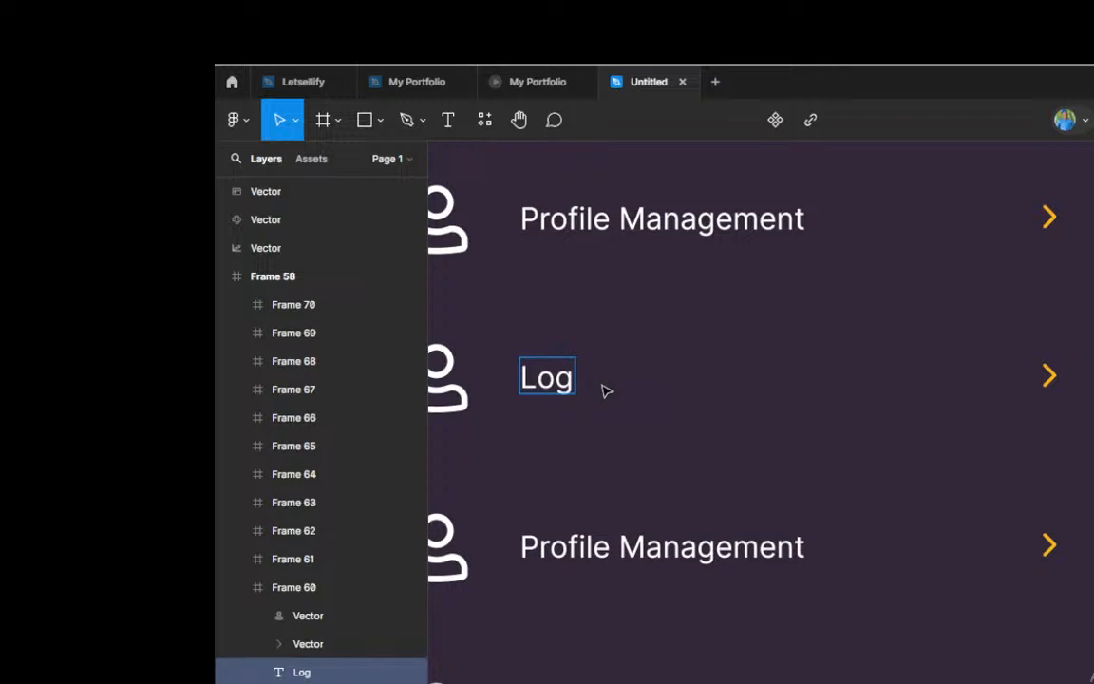
pyautogui.write(' Failed ')
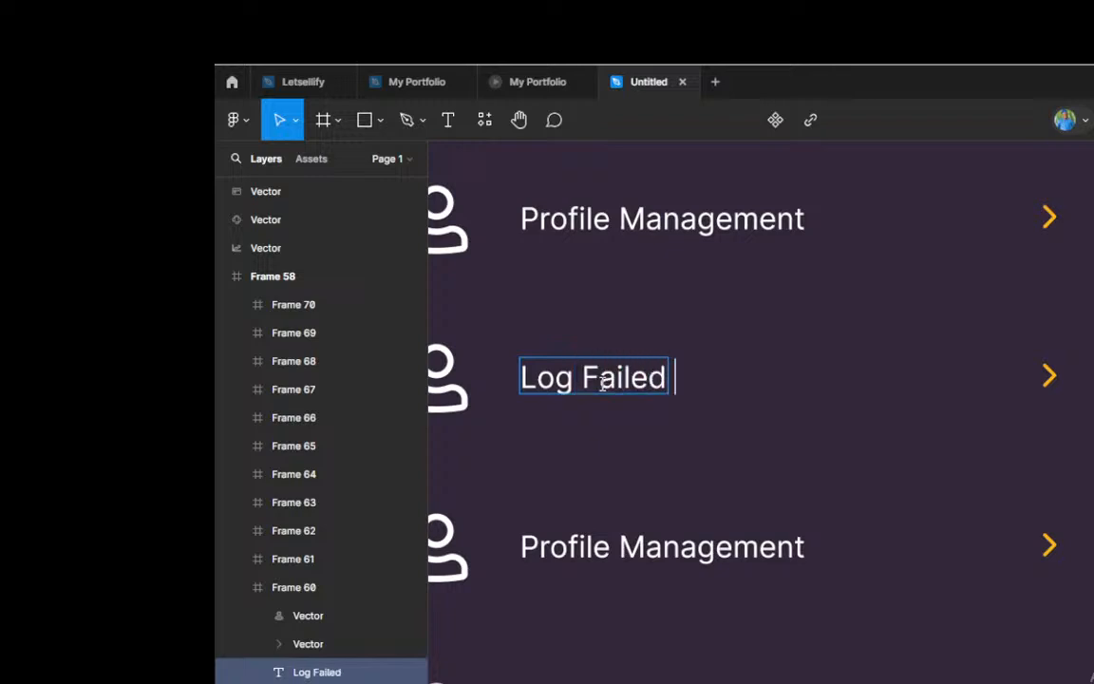
pyautogui.write('Tr')
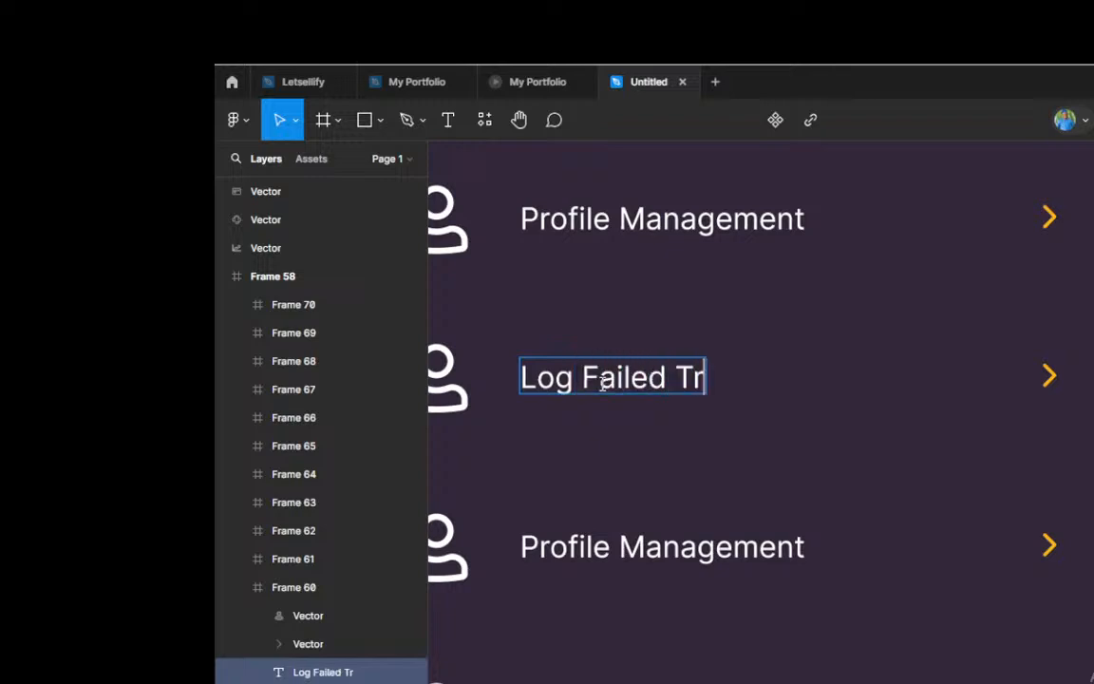
pyautogui.write('ansaction')
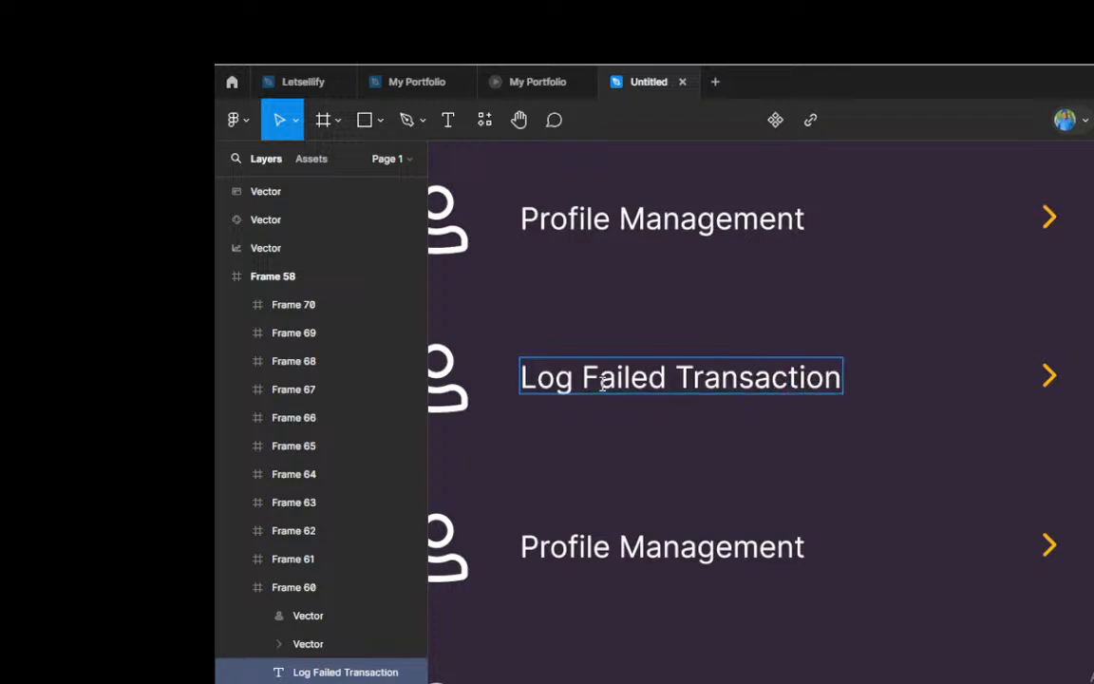
# Step: Change the third menu row's label, directly below Log Failed Transaction, to "Card Management"
pyautogui.click(607, 545)
pyautogui.hotkey('ctrl', 'a')
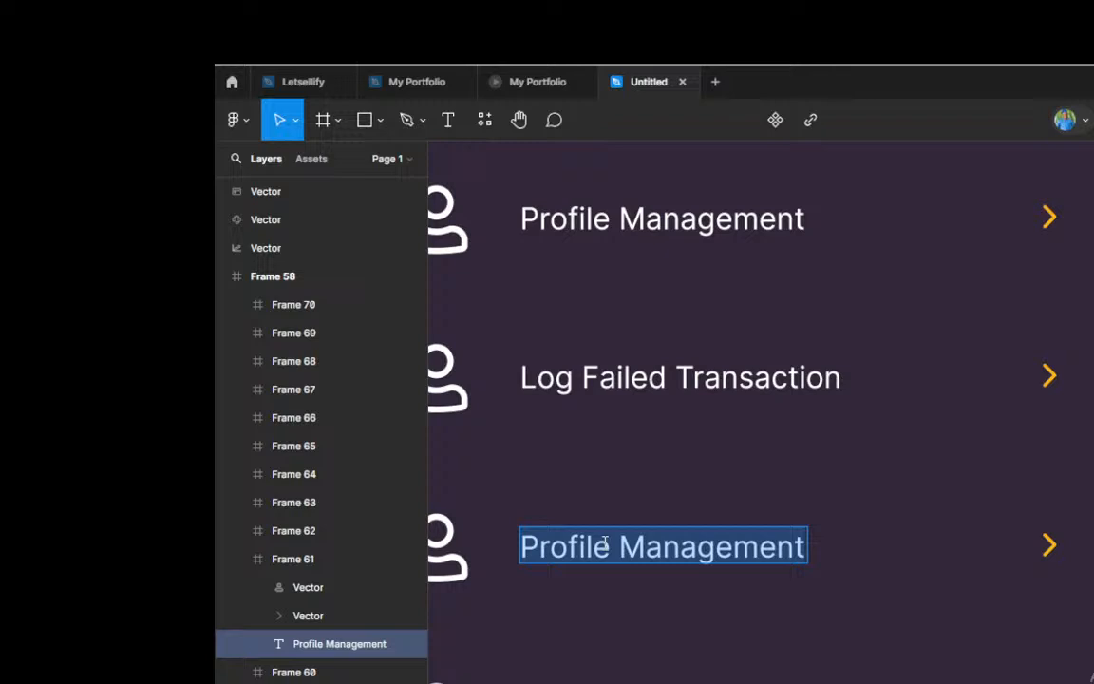
pyautogui.write('Card M')
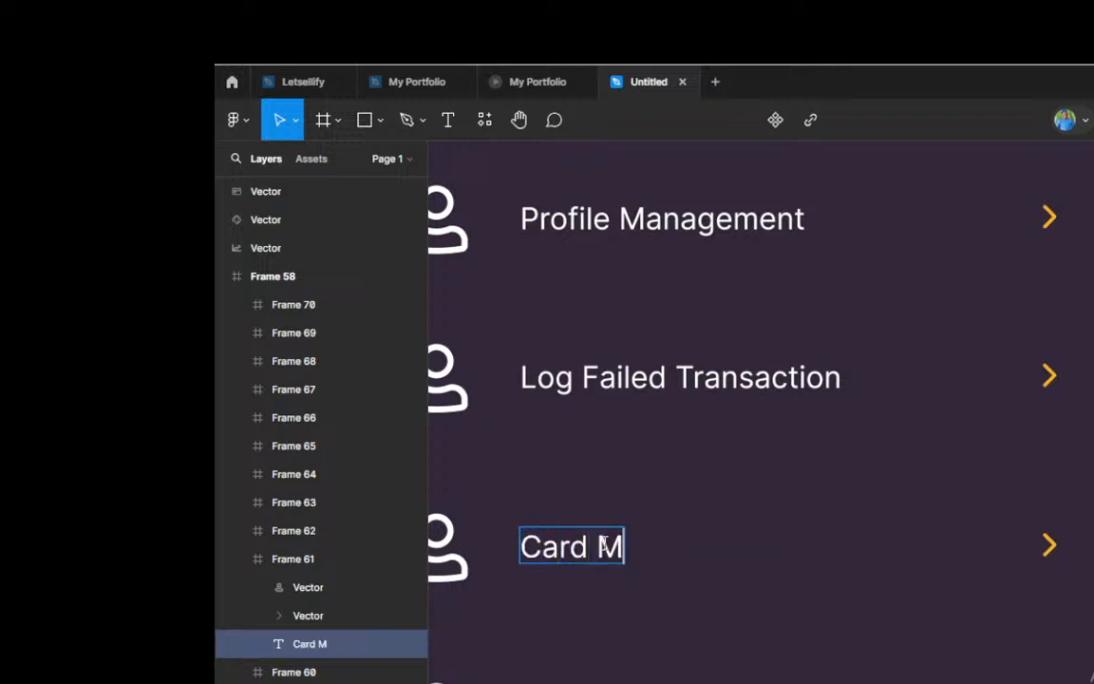
pyautogui.write('ange')
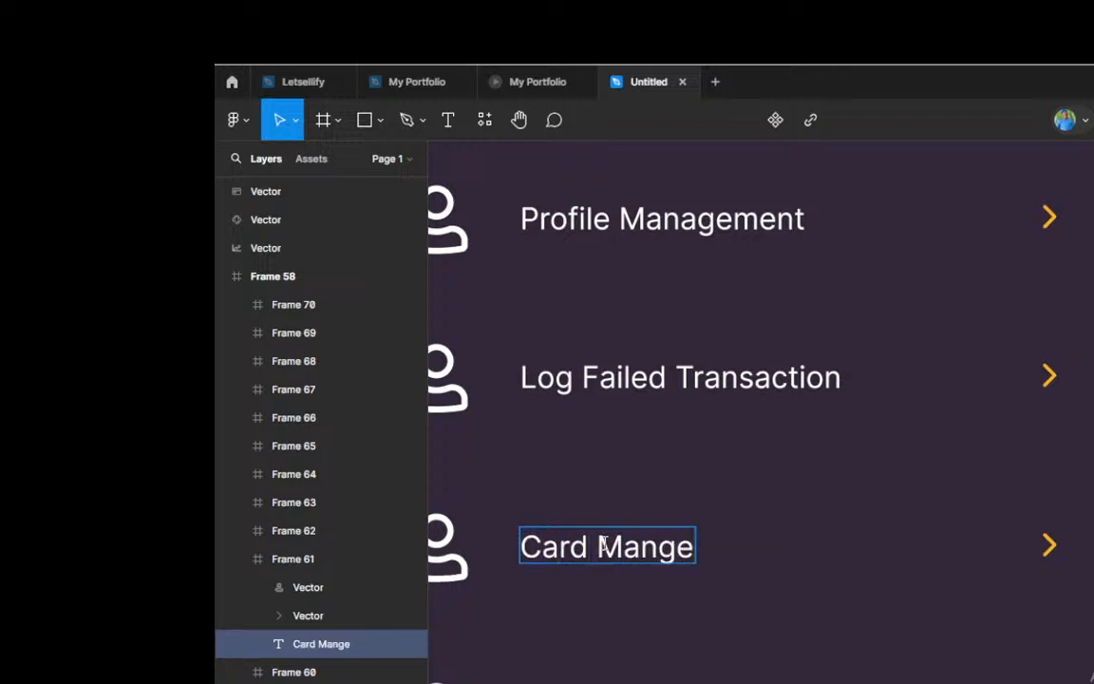
pyautogui.press('BackSpace')
pyautogui.press('BackSpace')
pyautogui.write('agement')
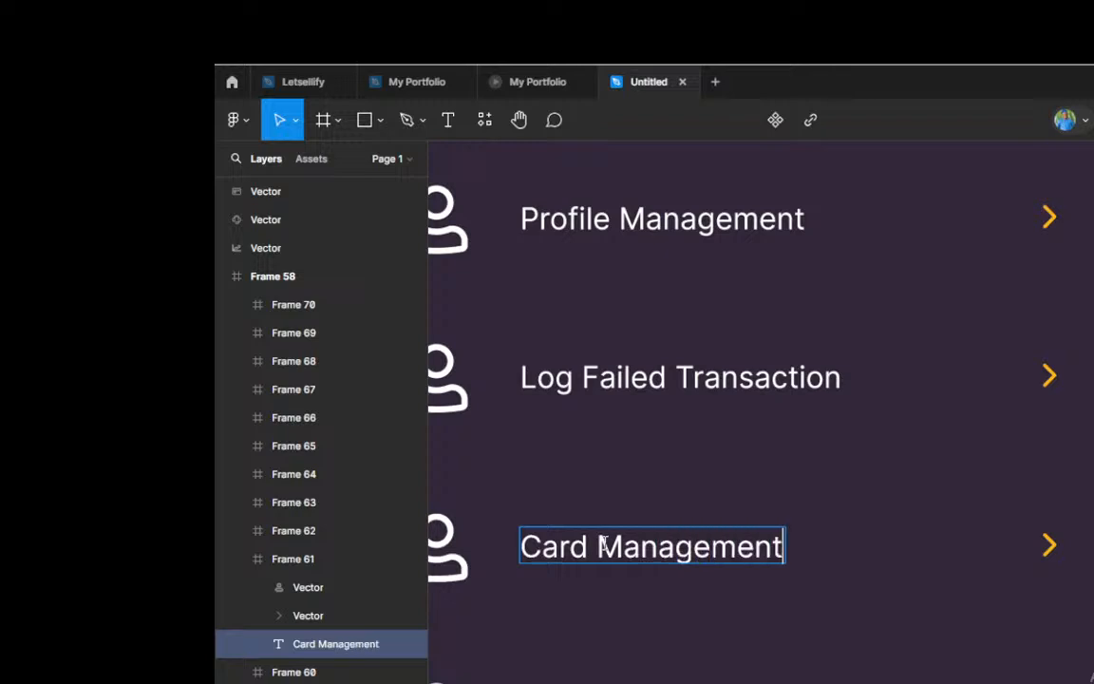
# Step: Change the label of the fourth menu row, below Card Management, to "Other Payments"
pyautogui.scroll(-5, 632, 526)
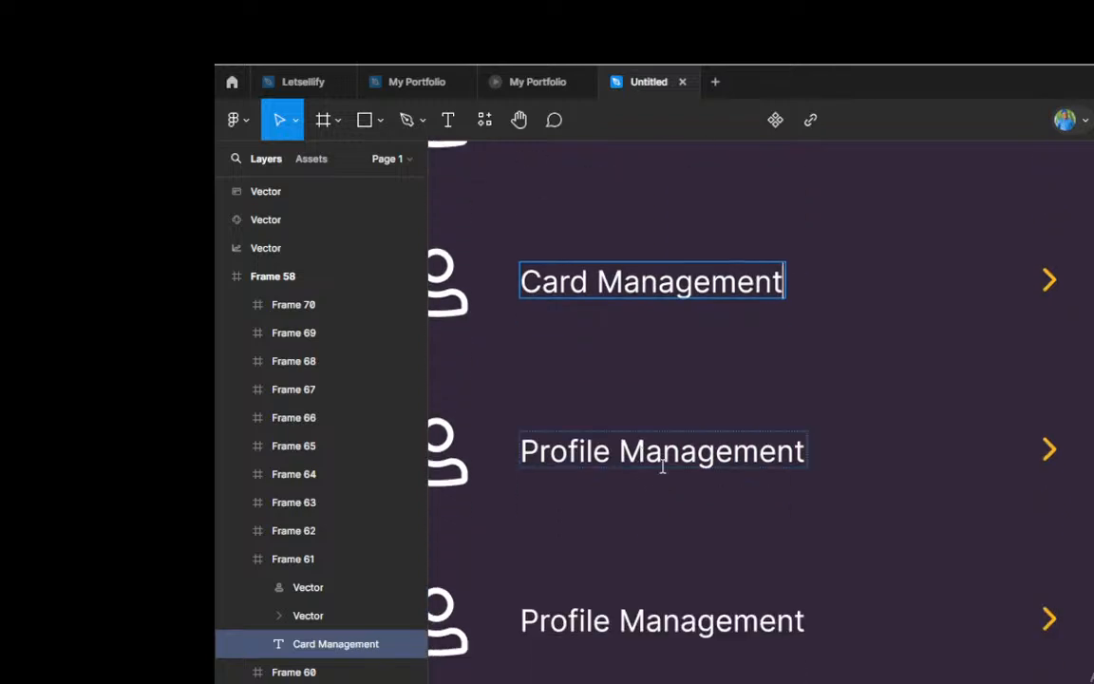
pyautogui.doubleClick(662, 454)
pyautogui.hotkey('ctrl', 'a')
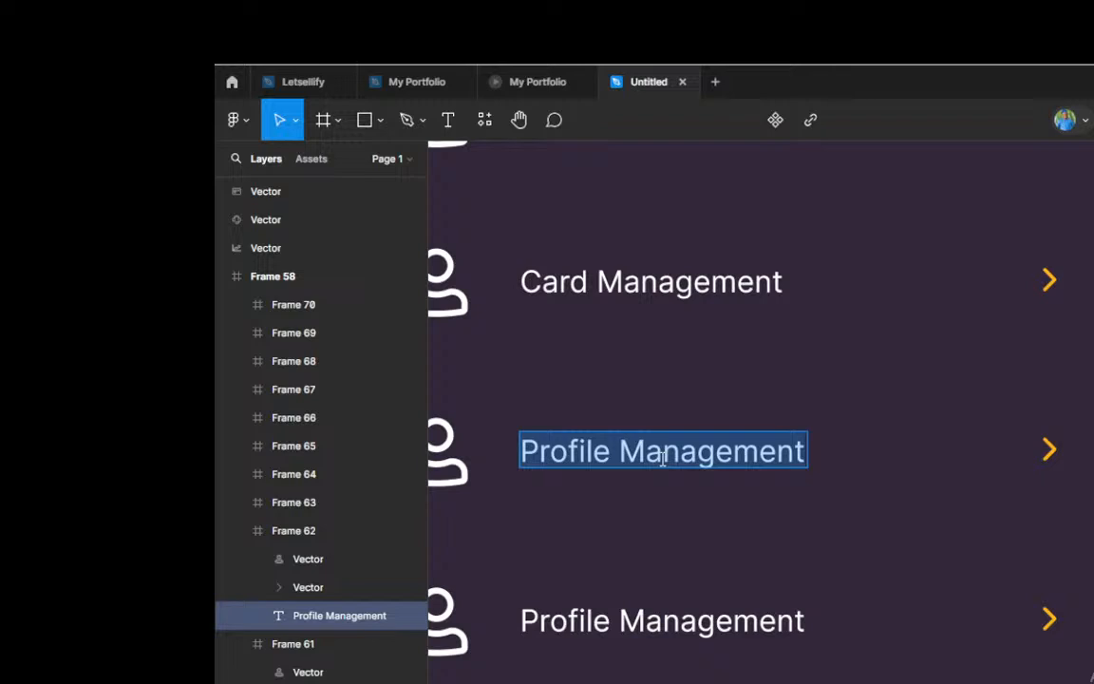
pyautogui.write('Othe')
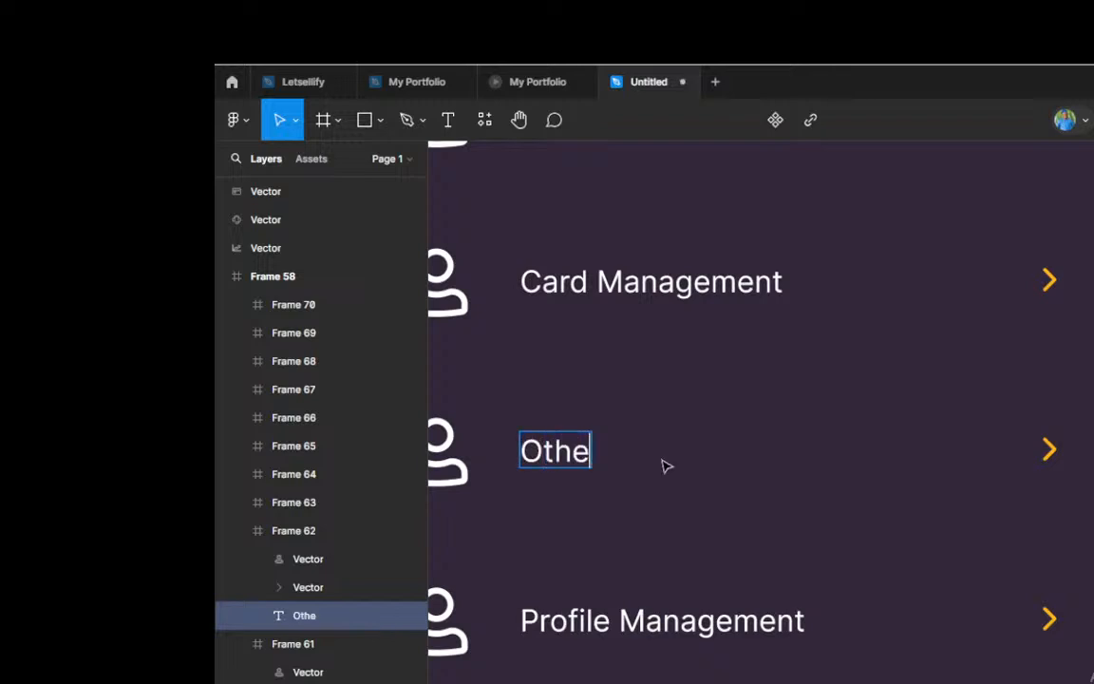
pyautogui.write('r p')
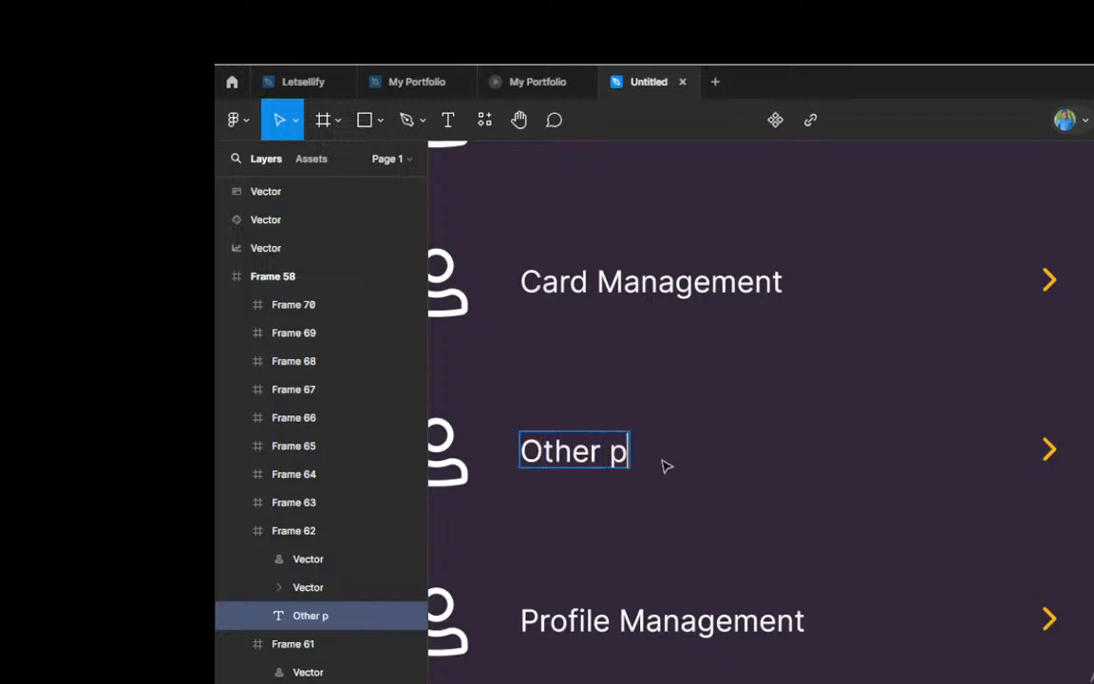
pyautogui.press('BackSpace')
pyautogui.write('Payments')
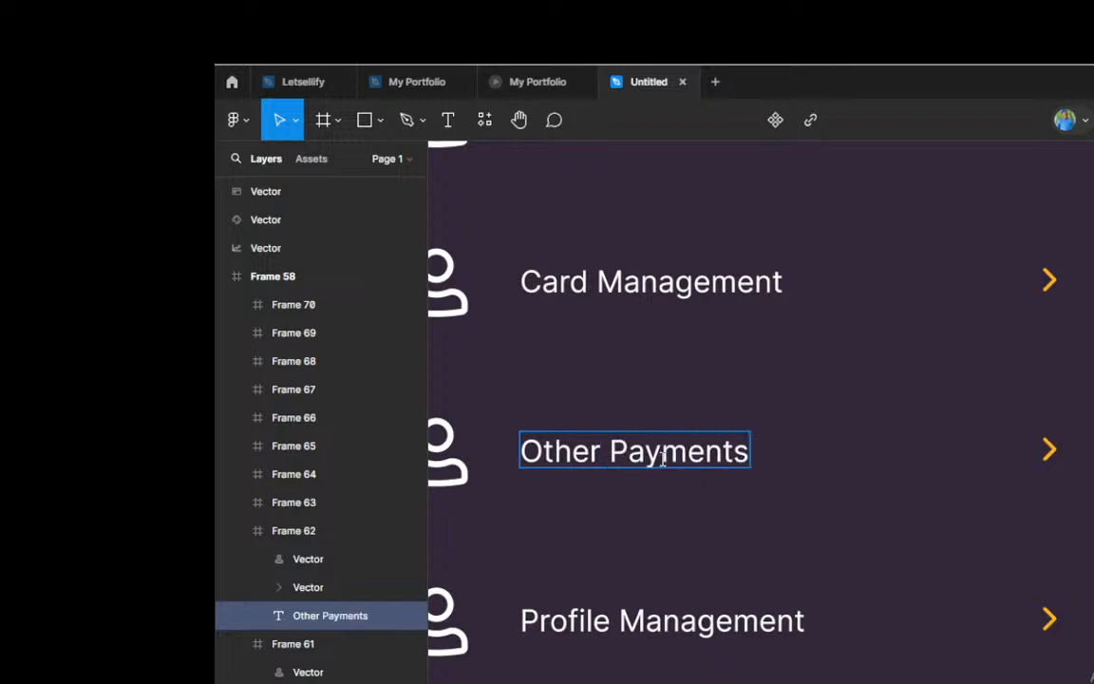
# Step: Replace the fifth menu row's label, below Other Payments, with "International Transfers"
pyautogui.scroll(-1, 693, 454)
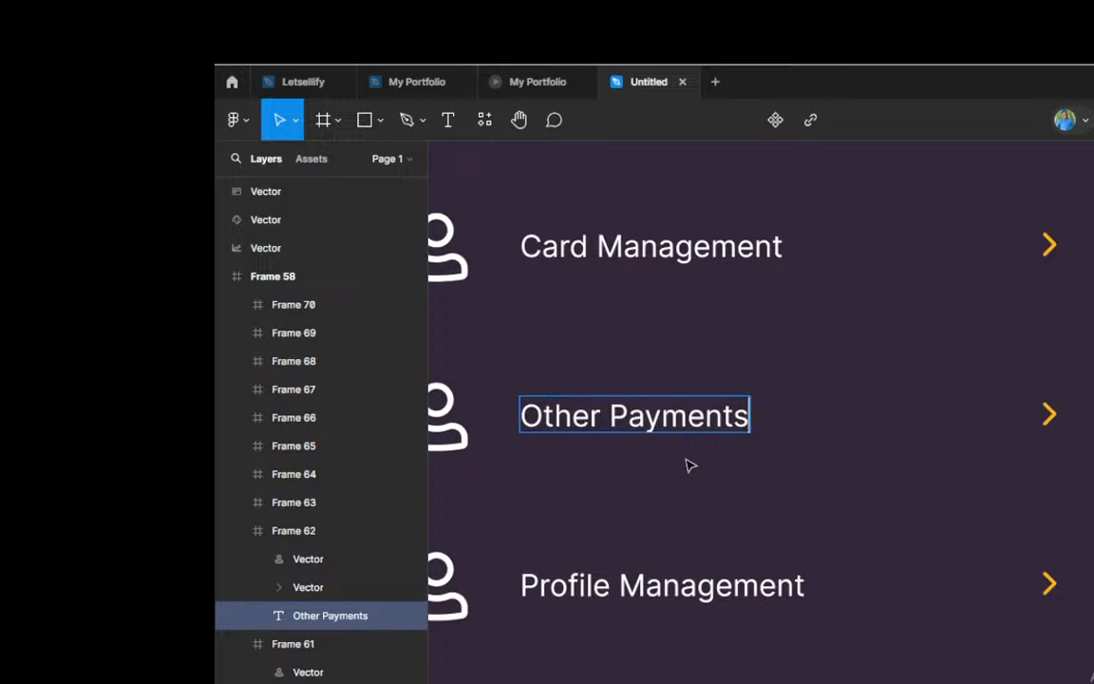
pyautogui.click(671, 588)
pyautogui.hotkey('ctrl', 'a')
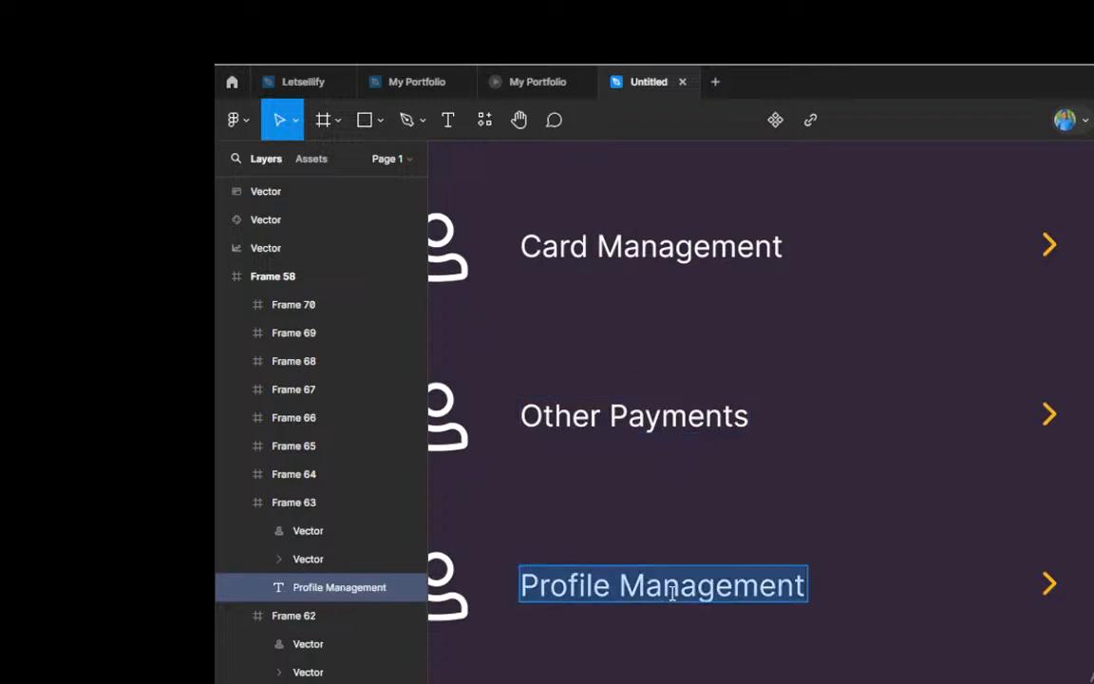
pyautogui.write('Intern')
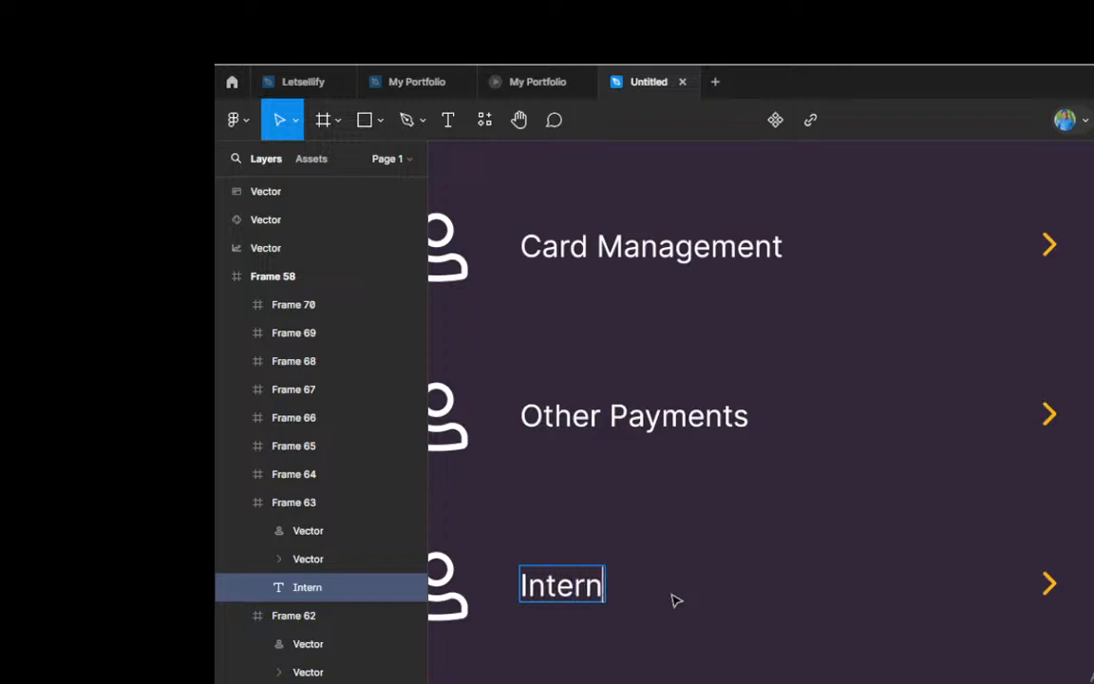
pyautogui.write('ational')
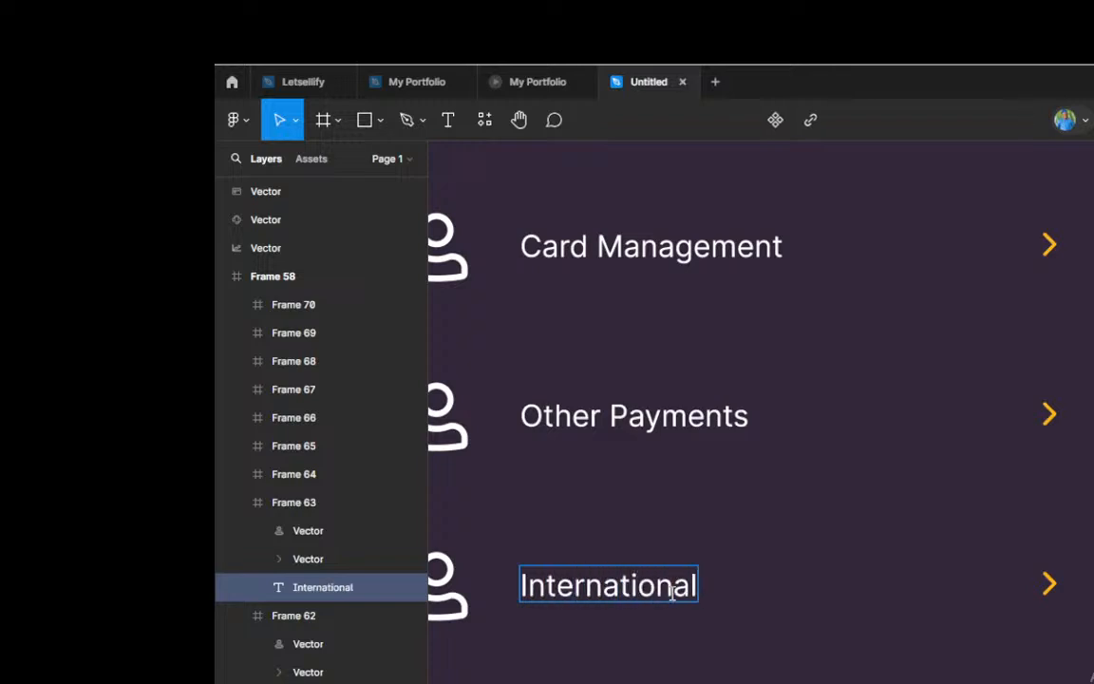
pyautogui.write(' Transf')
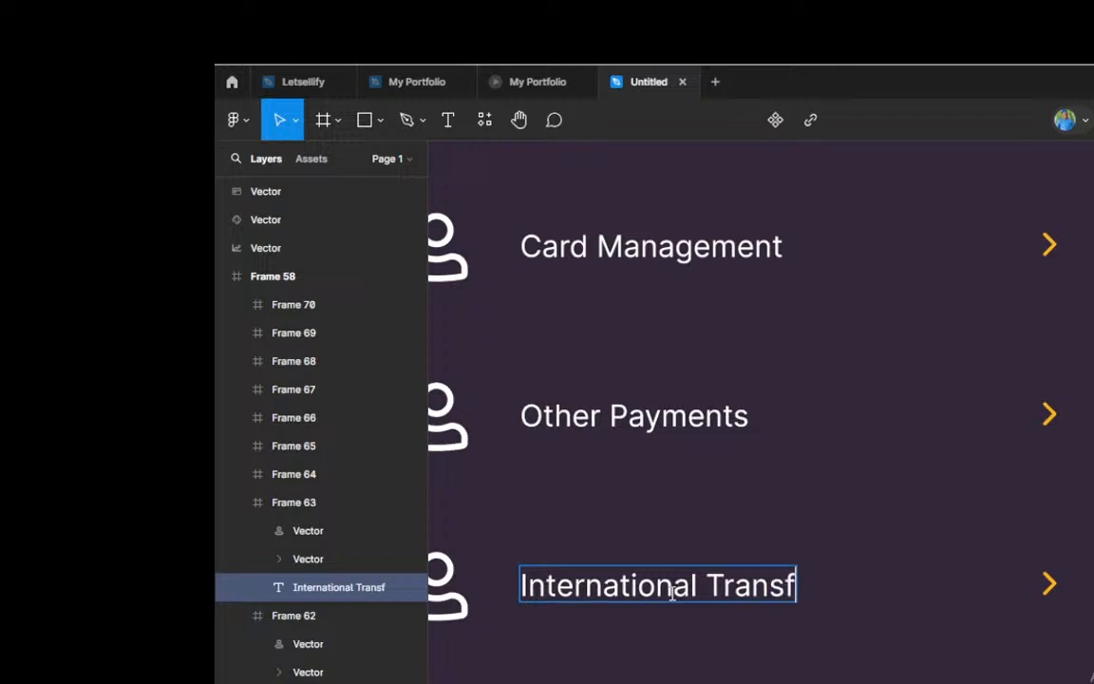
pyautogui.write('ers')
# Step: Rewrite the sixth menu row's label, below International Transfers, as "Travel & Holiday"
pyautogui.scroll(-1, 706, 565)
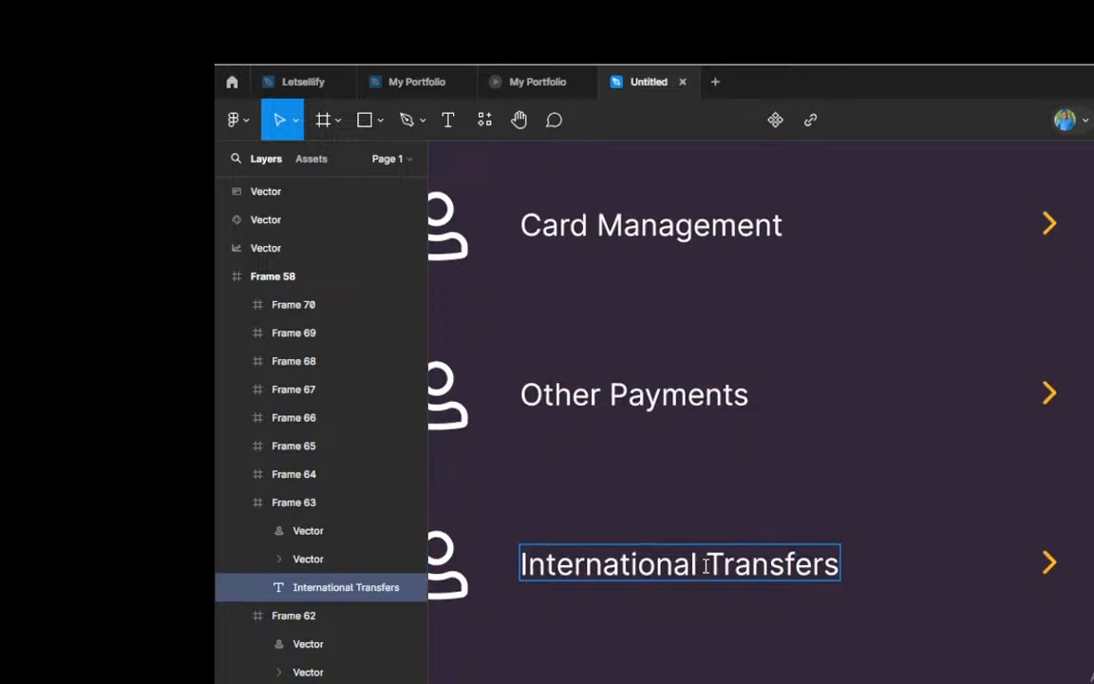
pyautogui.scroll(-3, 706, 565)
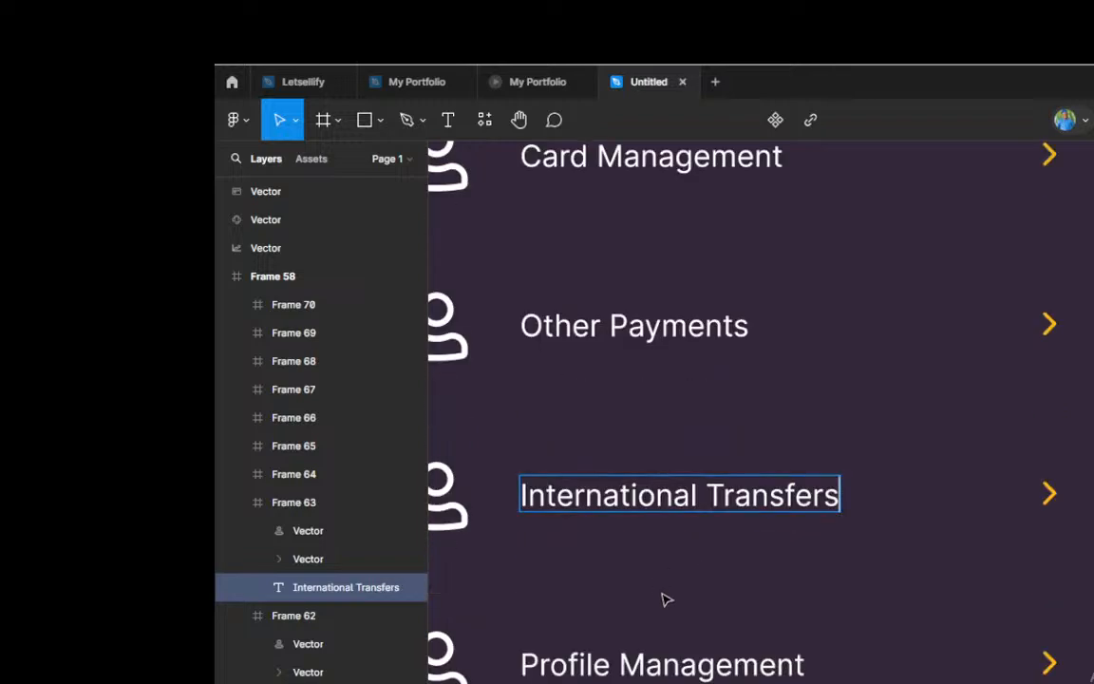
pyautogui.doubleClick(671, 666)
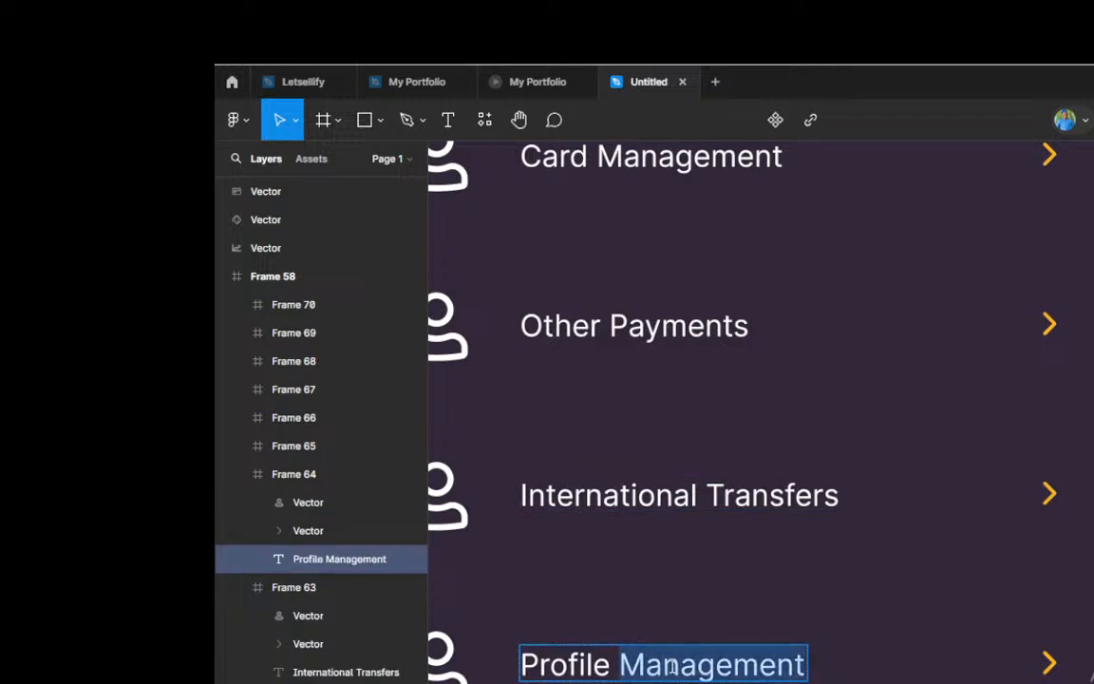
pyautogui.hotkey('ctrl', 'a')
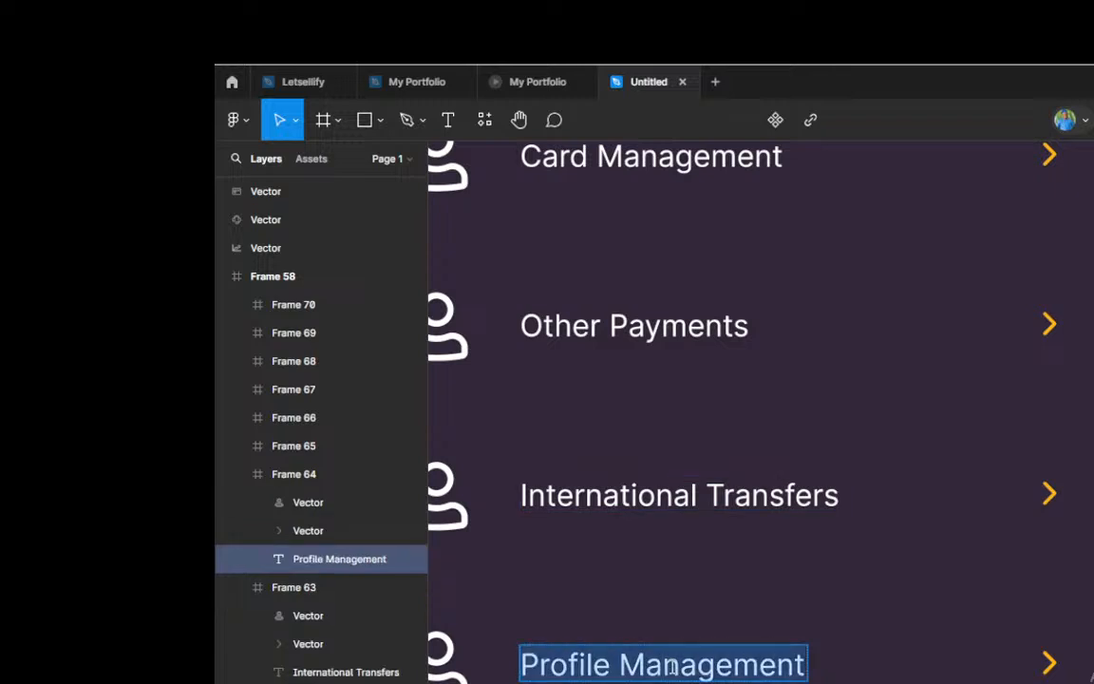
pyautogui.write('Travek')
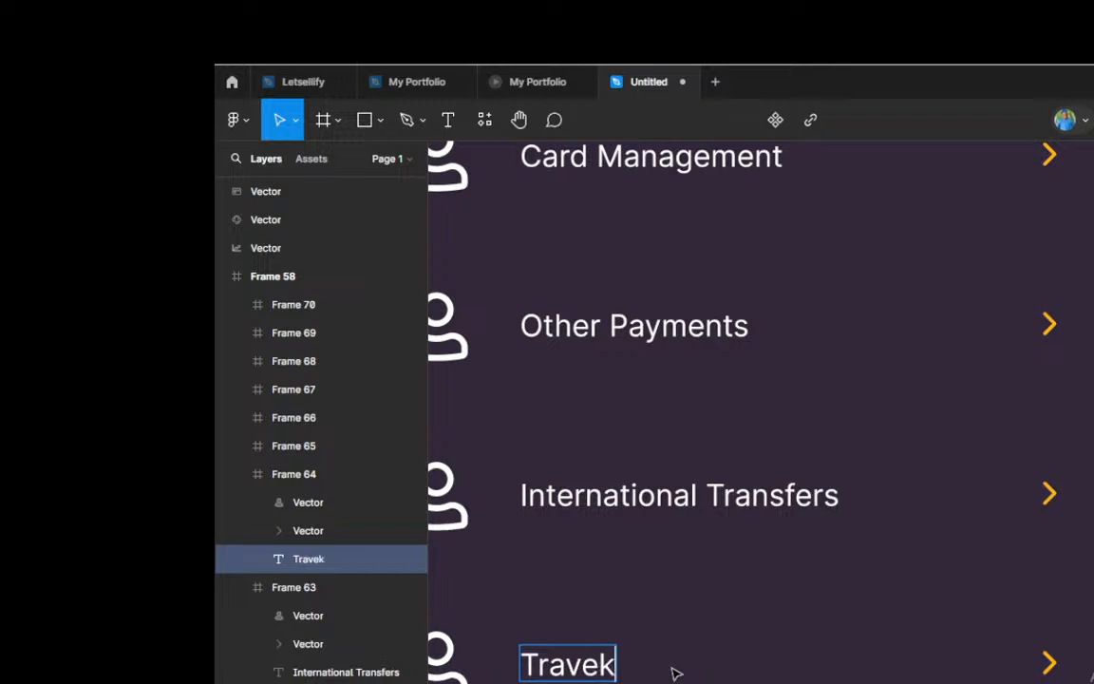
pyautogui.press('BackSpace')
pyautogui.write('l & ')
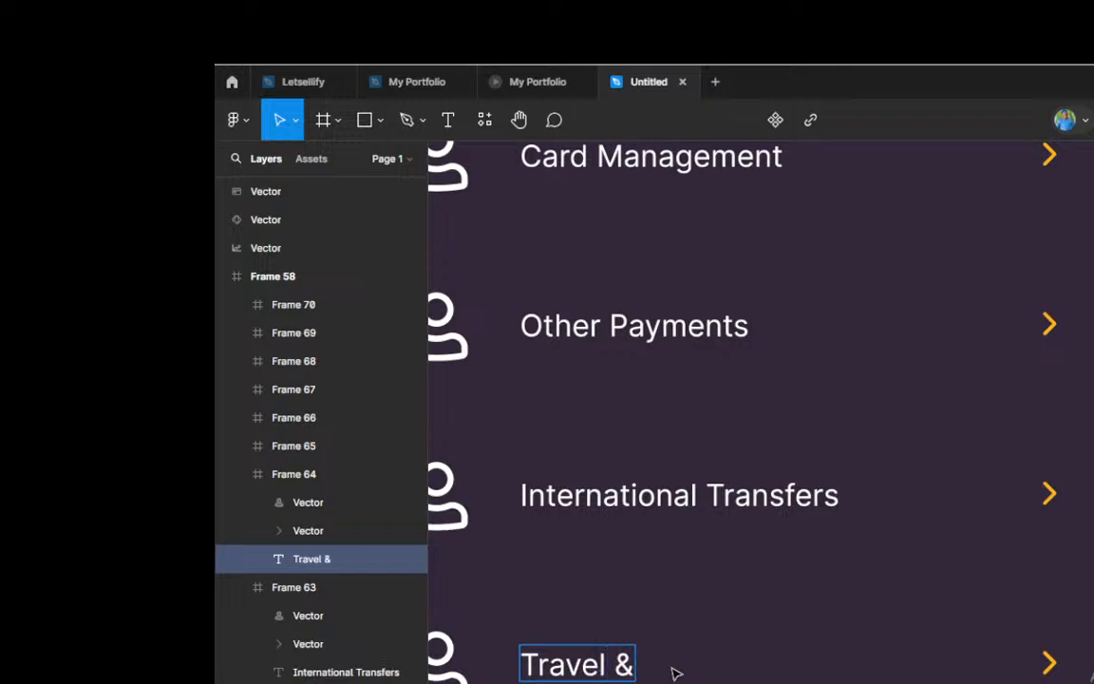
pyautogui.write('Holid')
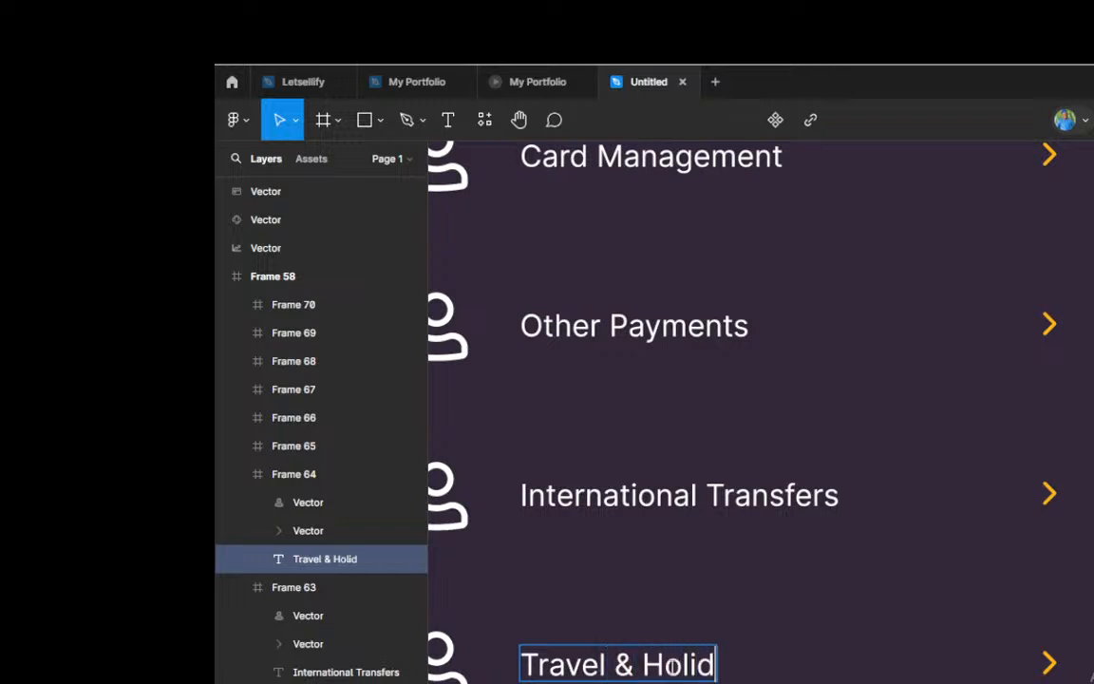
pyautogui.write('ay')
# Step: Change the seventh menu row's label, directly below Travel & Holiday, to "Movies, Events & Betting"
pyautogui.scroll(-5, 744, 577)
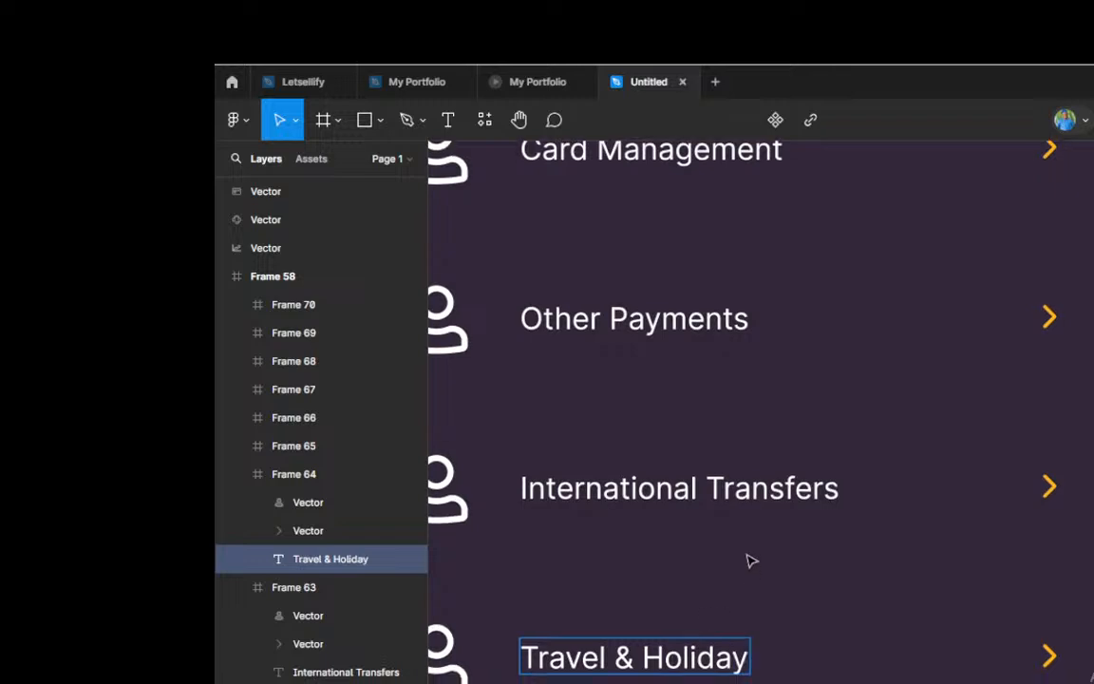
pyautogui.scroll(-2, 737, 556)
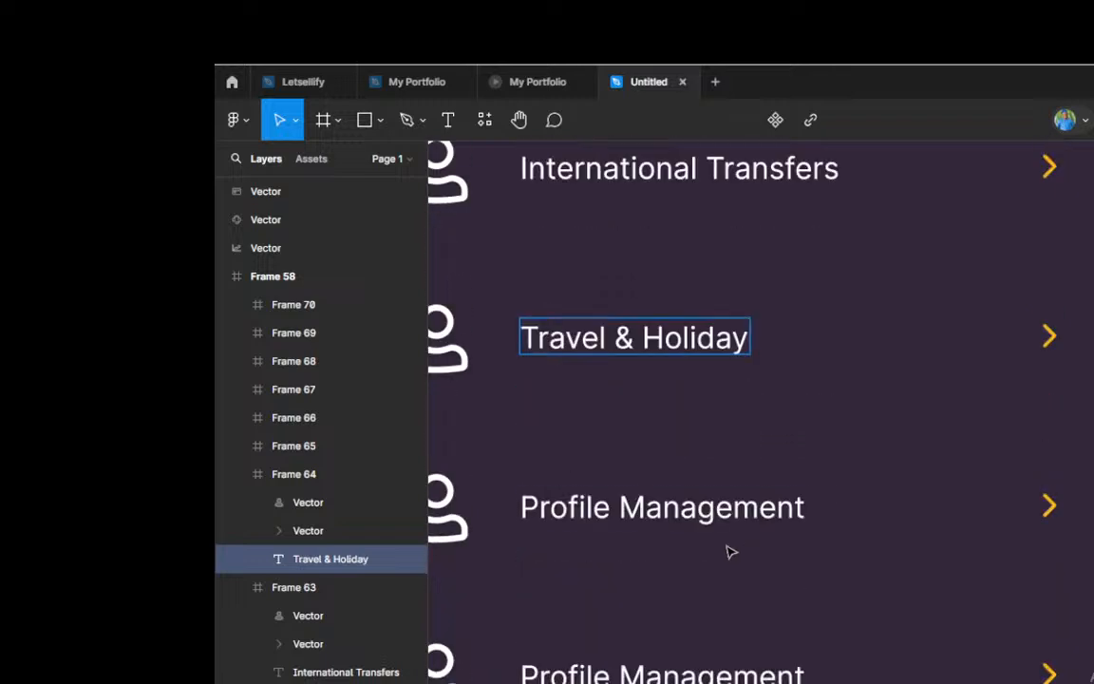
pyautogui.doubleClick(668, 510)
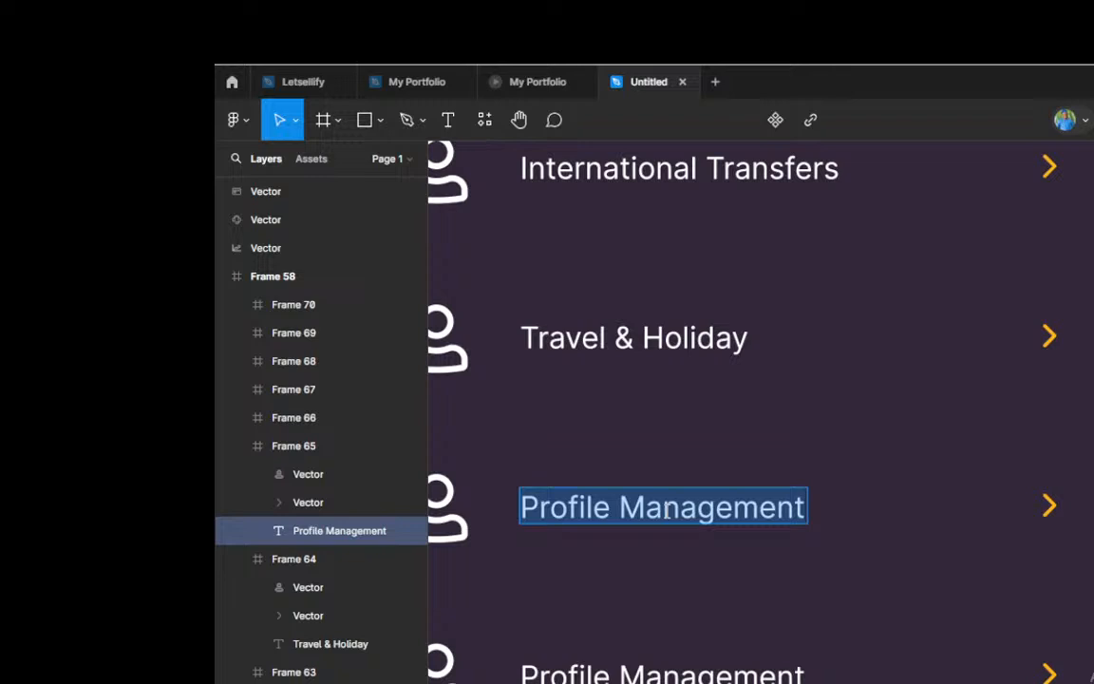
pyautogui.write('Movi')
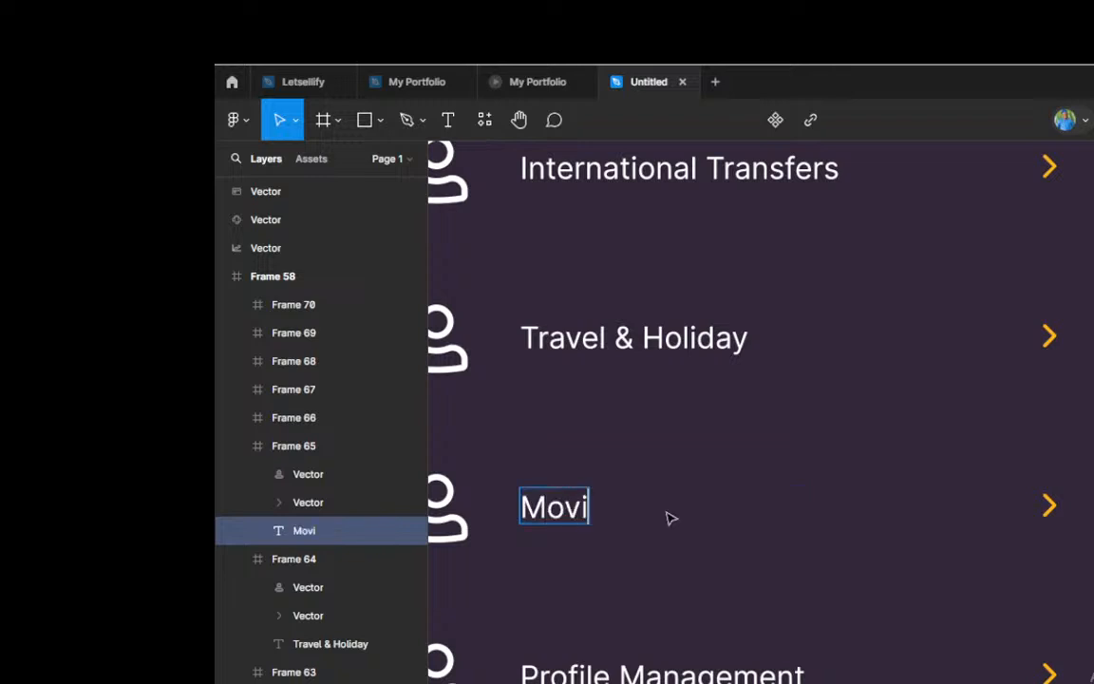
pyautogui.write('es, ')
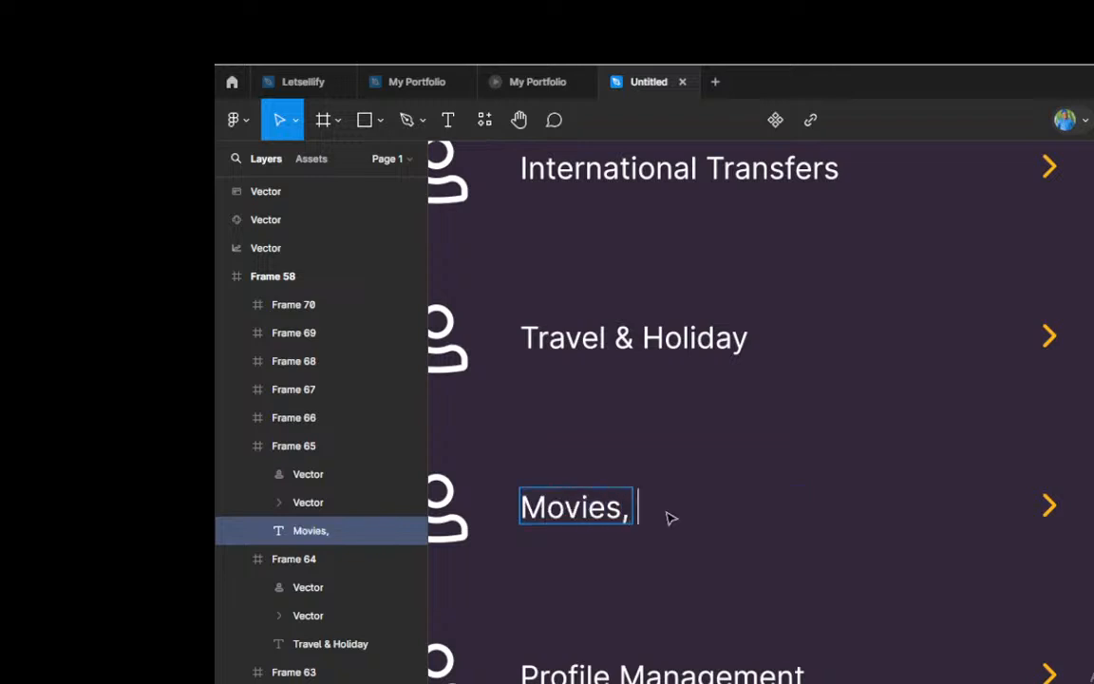
pyautogui.write('Evwe')
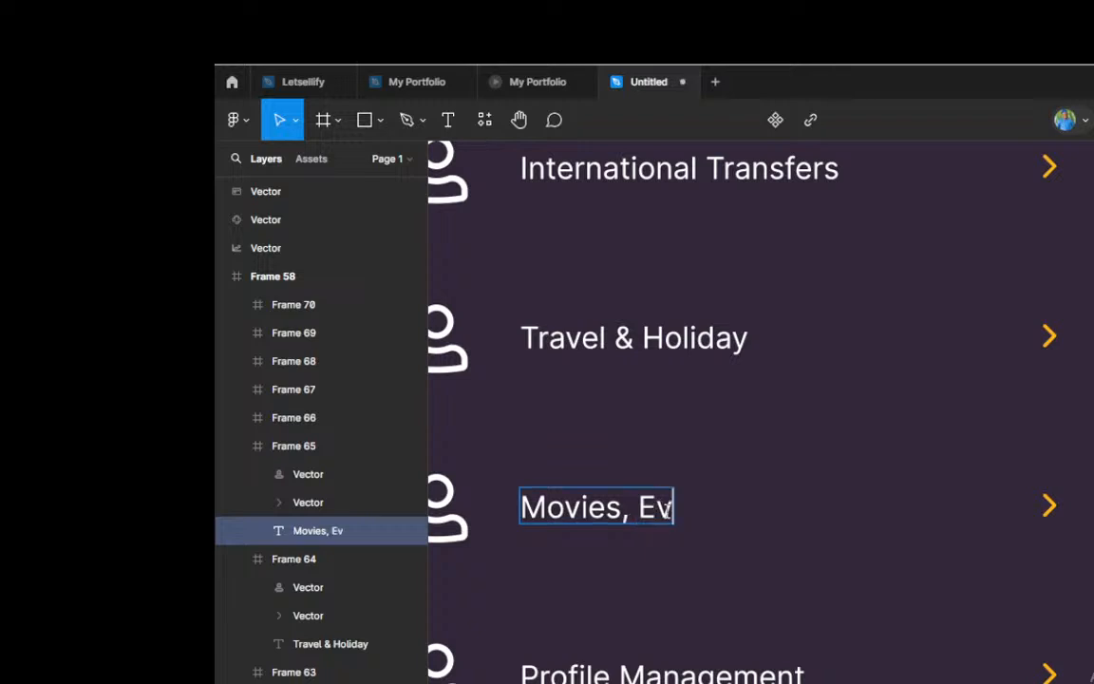
pyautogui.press('BackSpace')
pyautogui.press('BackSpace')
pyautogui.write('ents ')
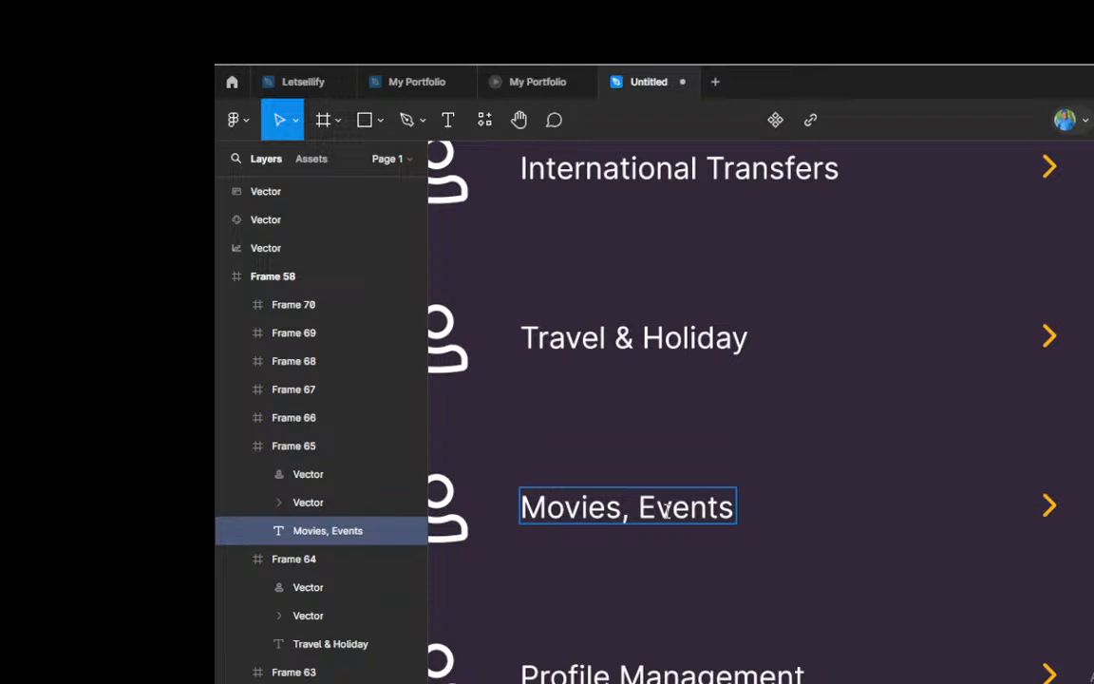
pyautogui.write('& Btt')
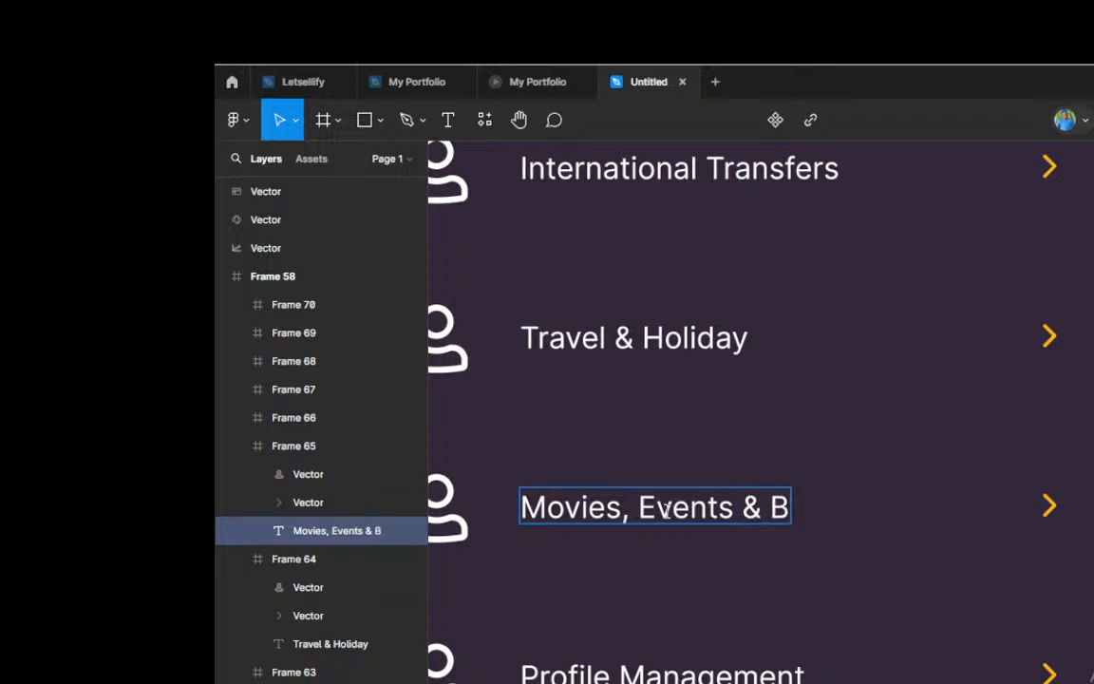
pyautogui.press('BackSpace')
pyautogui.press('BackSpace')
pyautogui.write('etting')
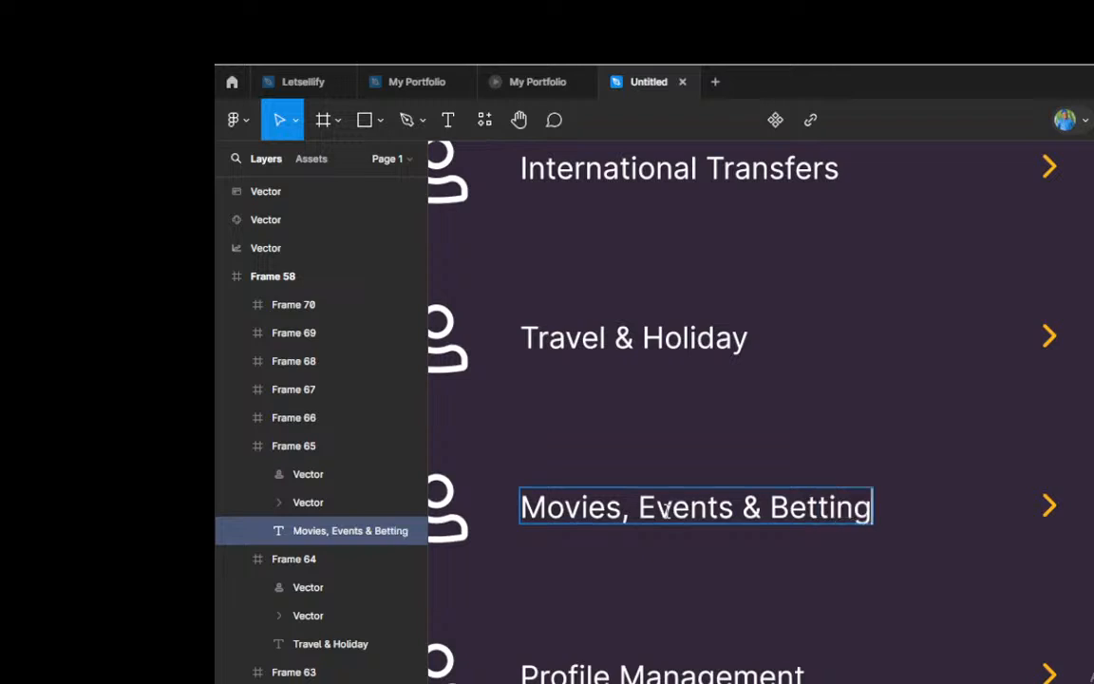
# Step: Replace the label of the eighth menu row, below Movies, Events & Betting, with "Investments"
pyautogui.scroll(-4, 667, 511)
pyautogui.doubleClick(656, 484)
pyautogui.click(655, 484)
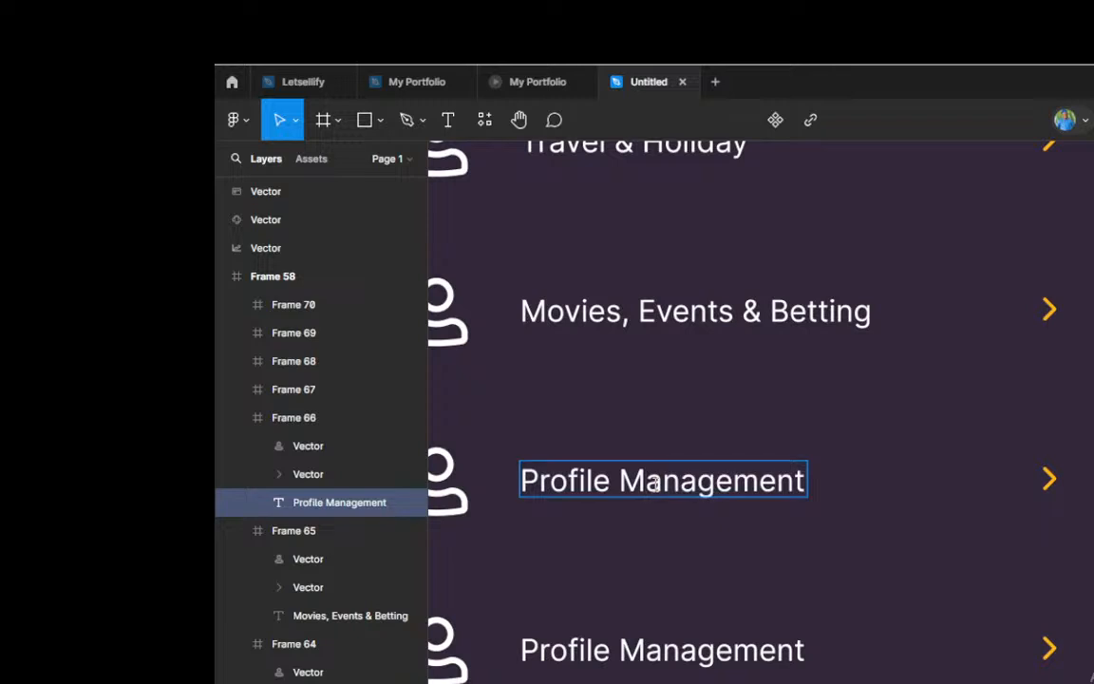
pyautogui.hotkey('ctrl', 'a')
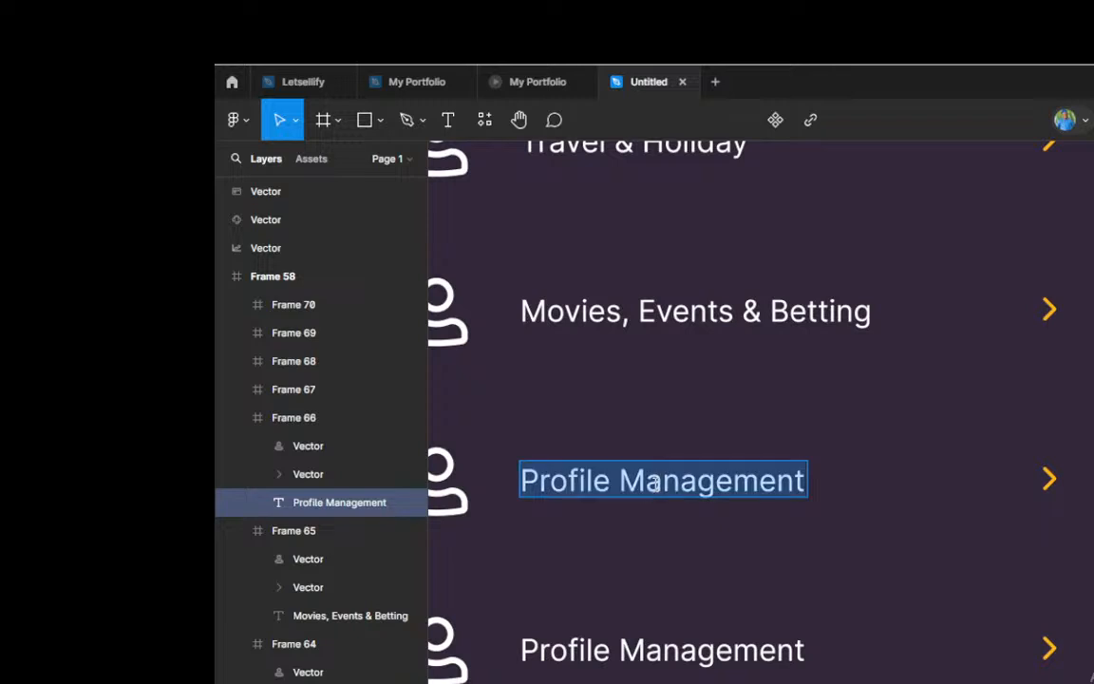
pyautogui.write('Invest')
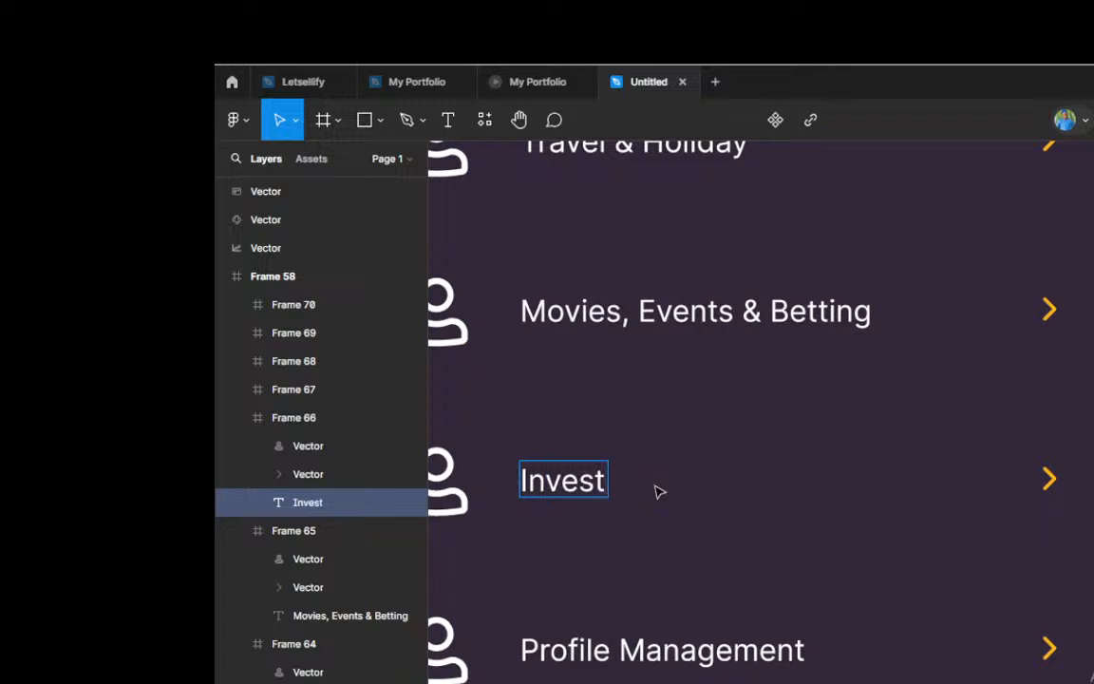
pyautogui.write('ments')
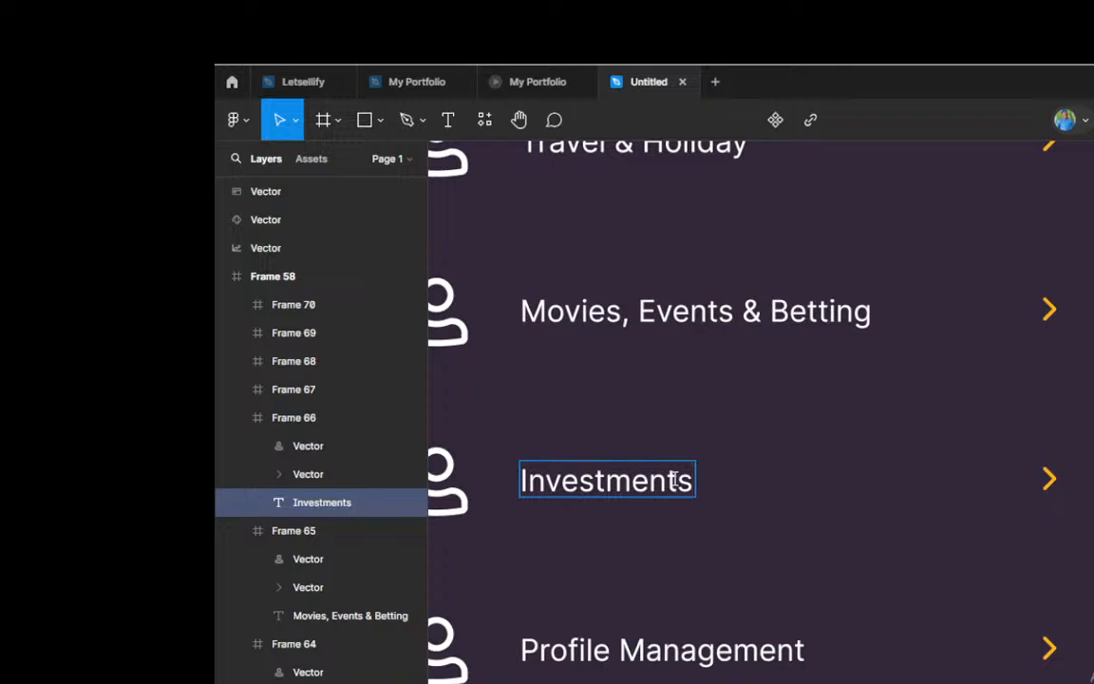
# Step: Rewrite the ninth menu row's label, below Investments, as "Cheque Services"
pyautogui.scroll(-3, 728, 459)
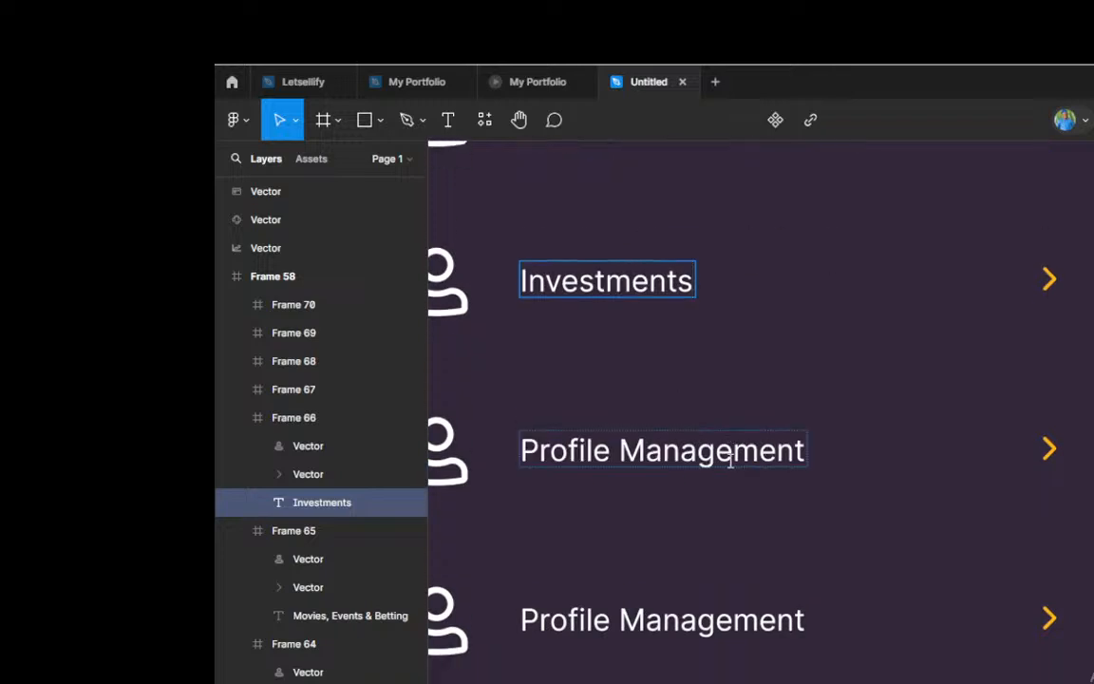
pyautogui.scroll(-3, 698, 435)
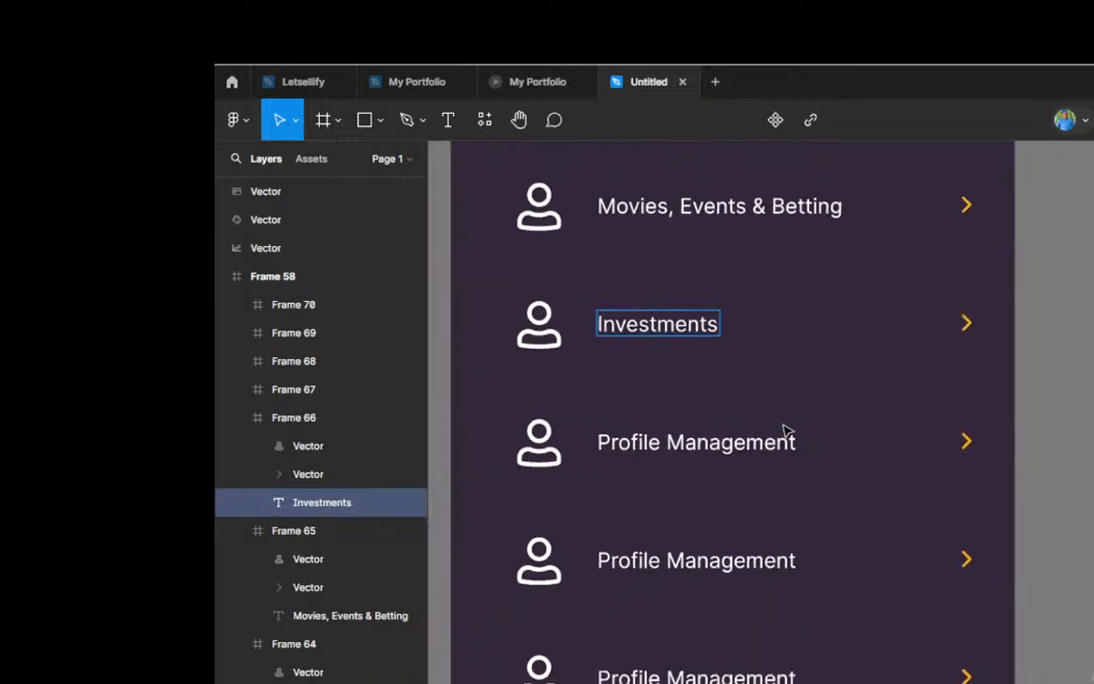
pyautogui.scroll(1, 787, 431)
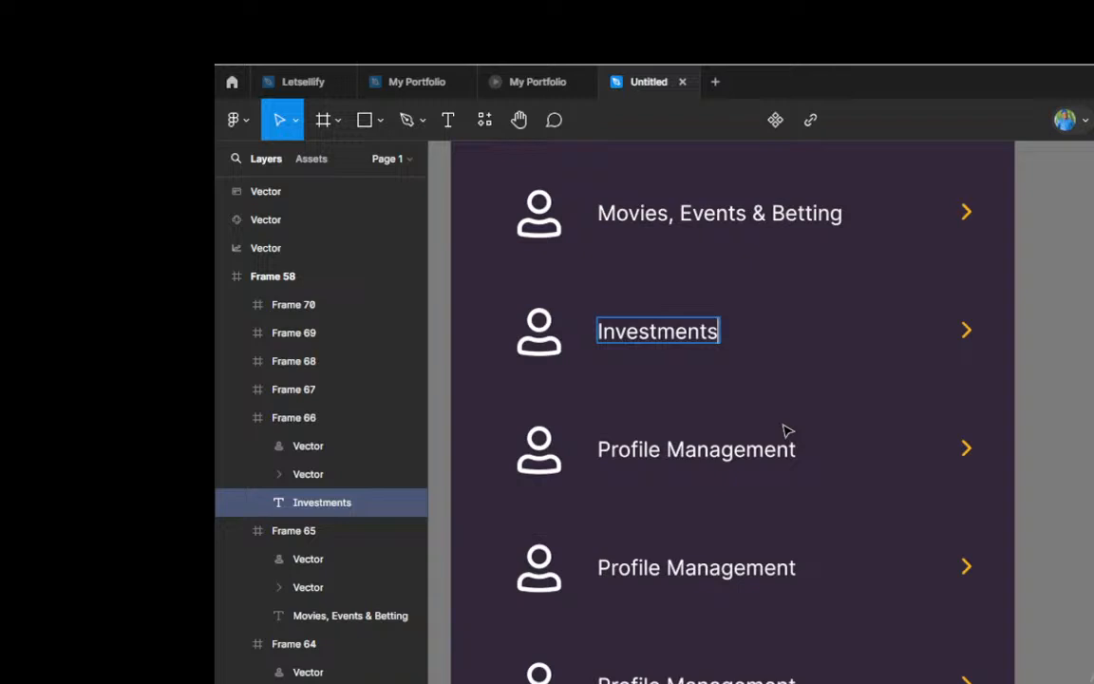
pyautogui.doubleClick(689, 450)
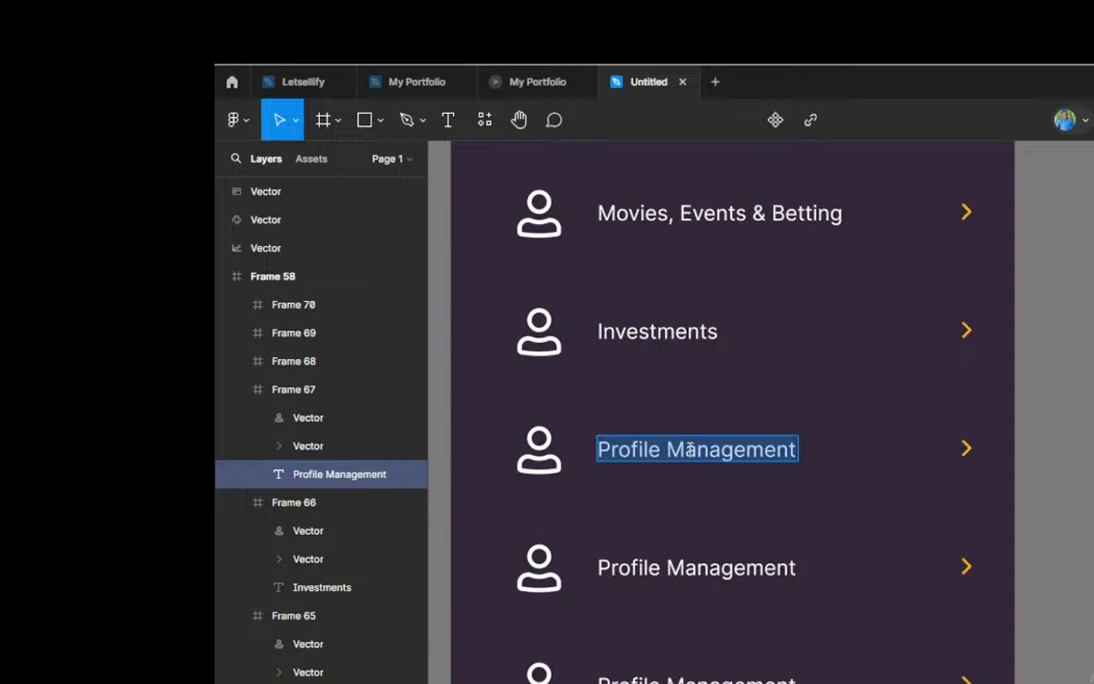
pyautogui.write('Cheq')
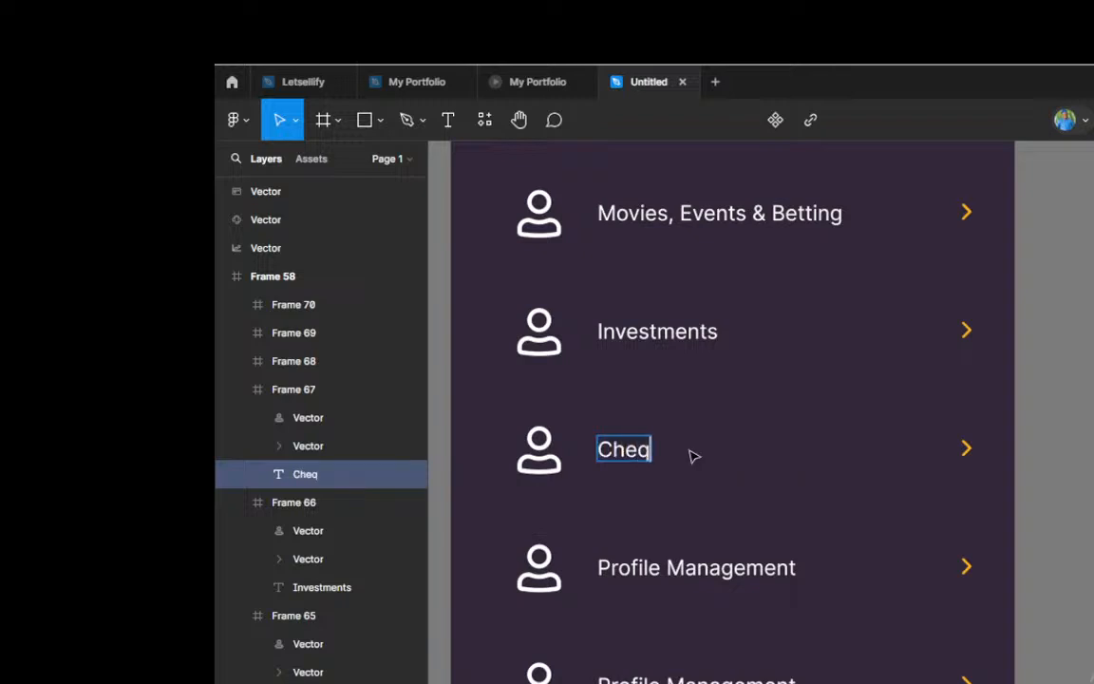
pyautogui.write('ue Ser')
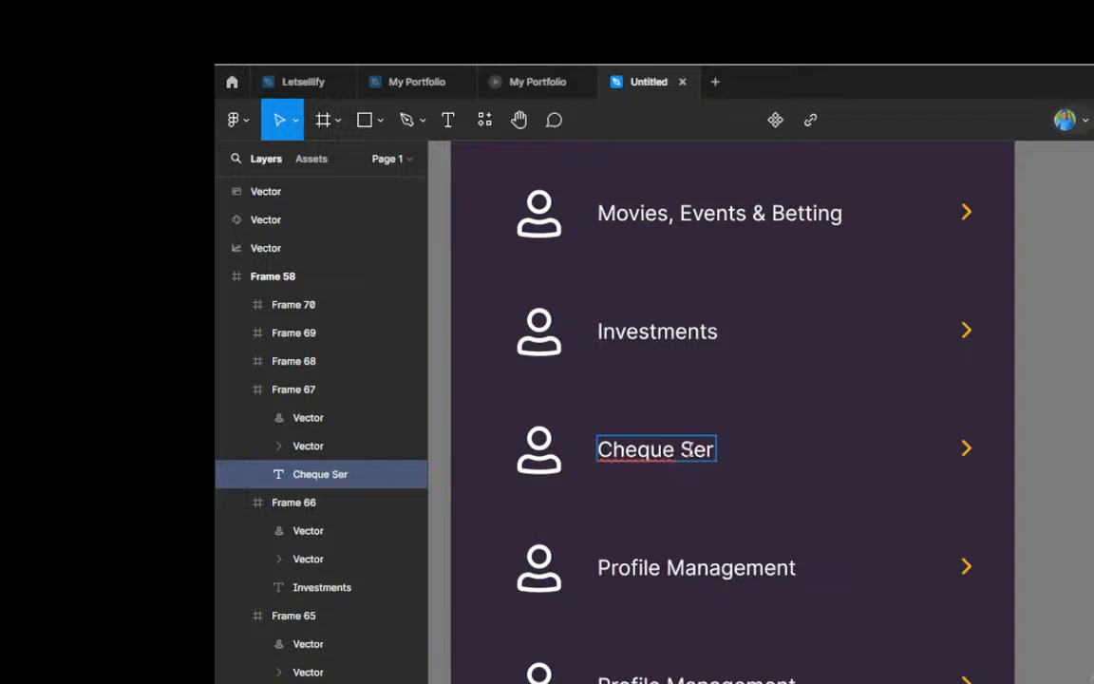
pyautogui.write('vices')
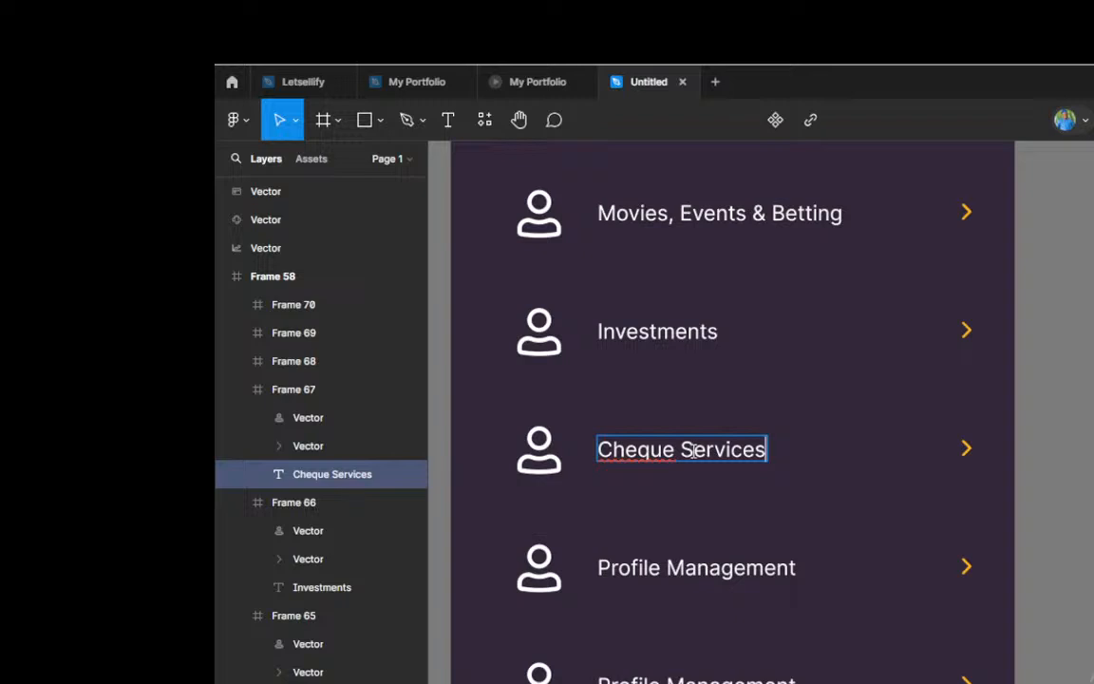
# Step: Change the tenth menu row's label, below Cheque Services, to "e-Naira Wallet"
pyautogui.doubleClick(698, 570)
pyautogui.hotkey('ctrl', 'a')
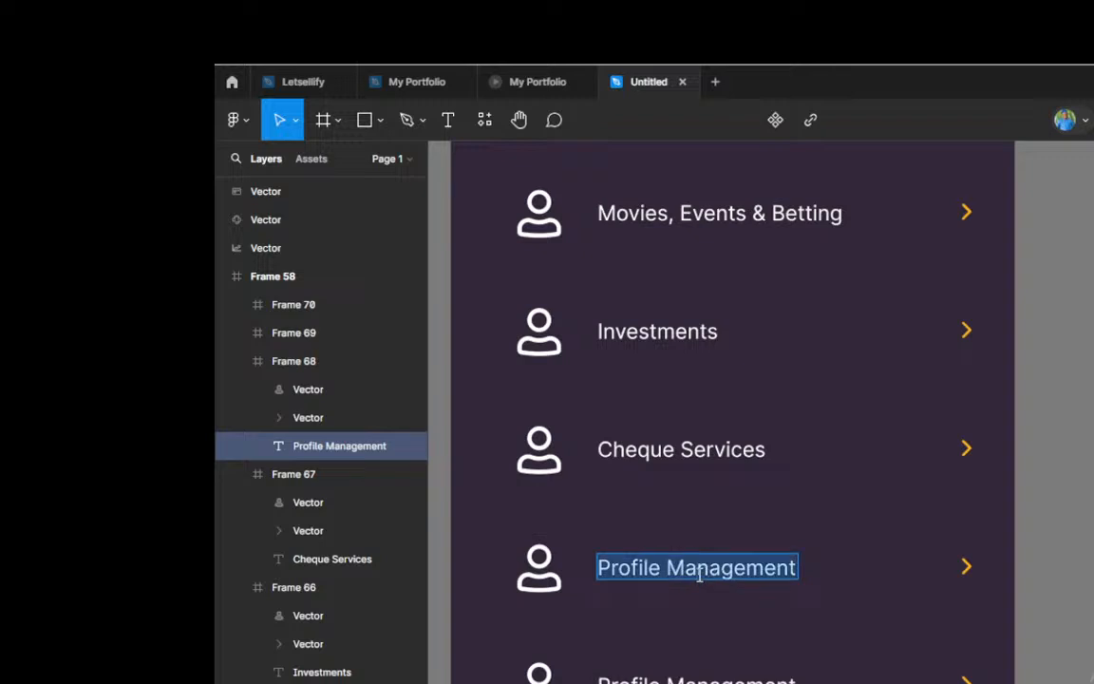
pyautogui.write('e-N')
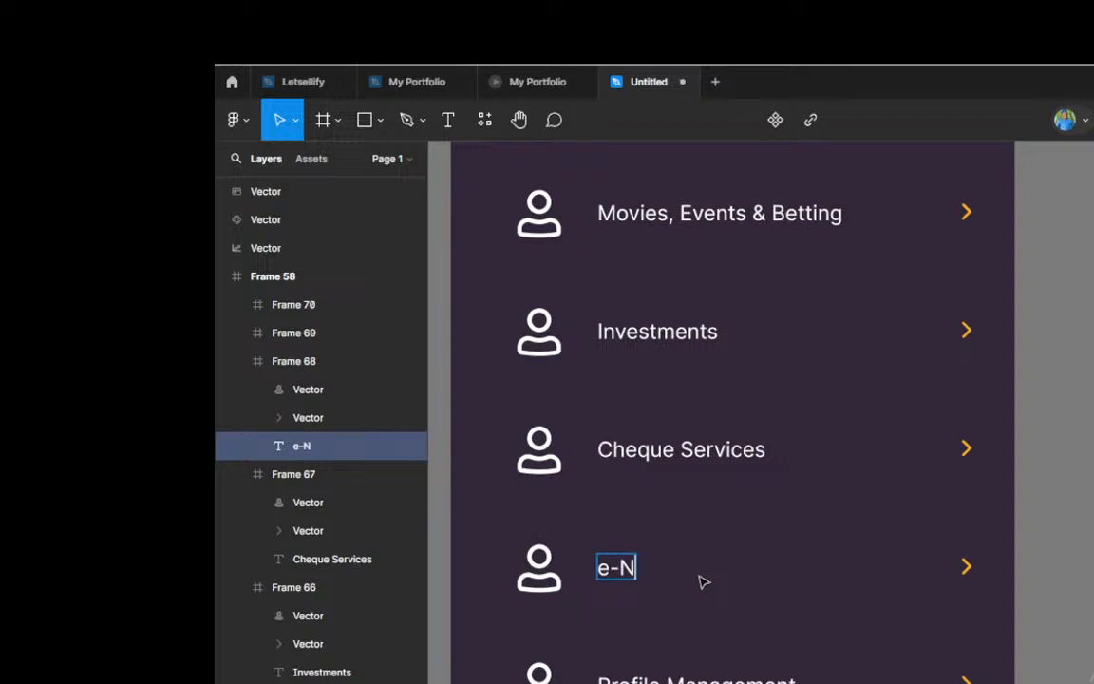
pyautogui.write('aira')
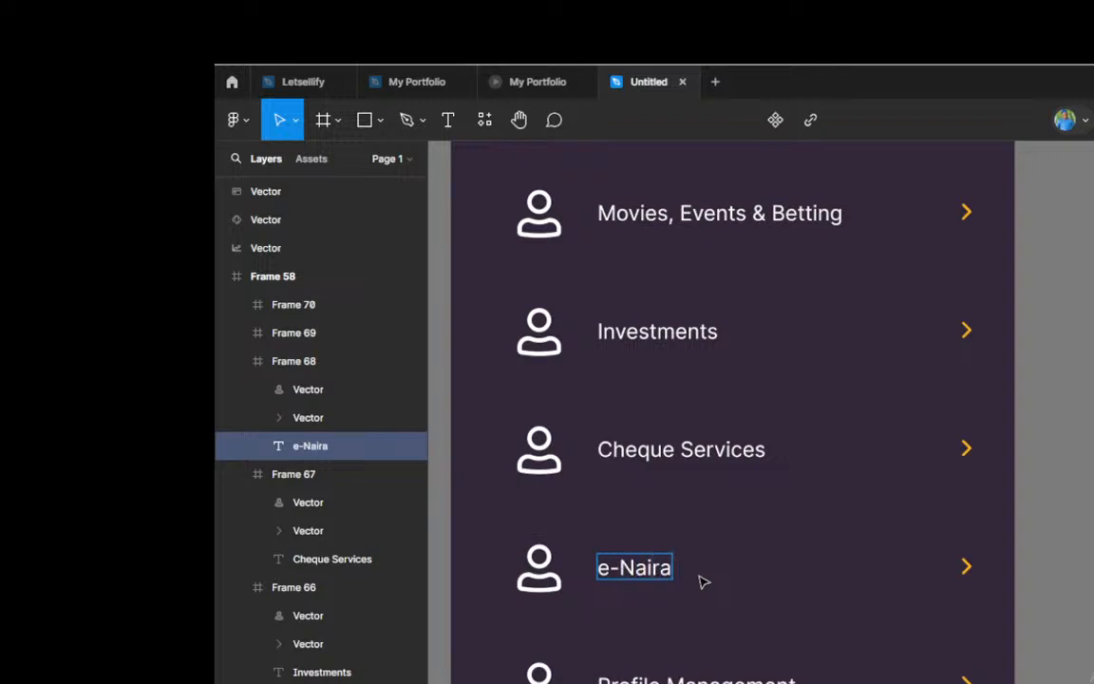
pyautogui.write(' Wallet')
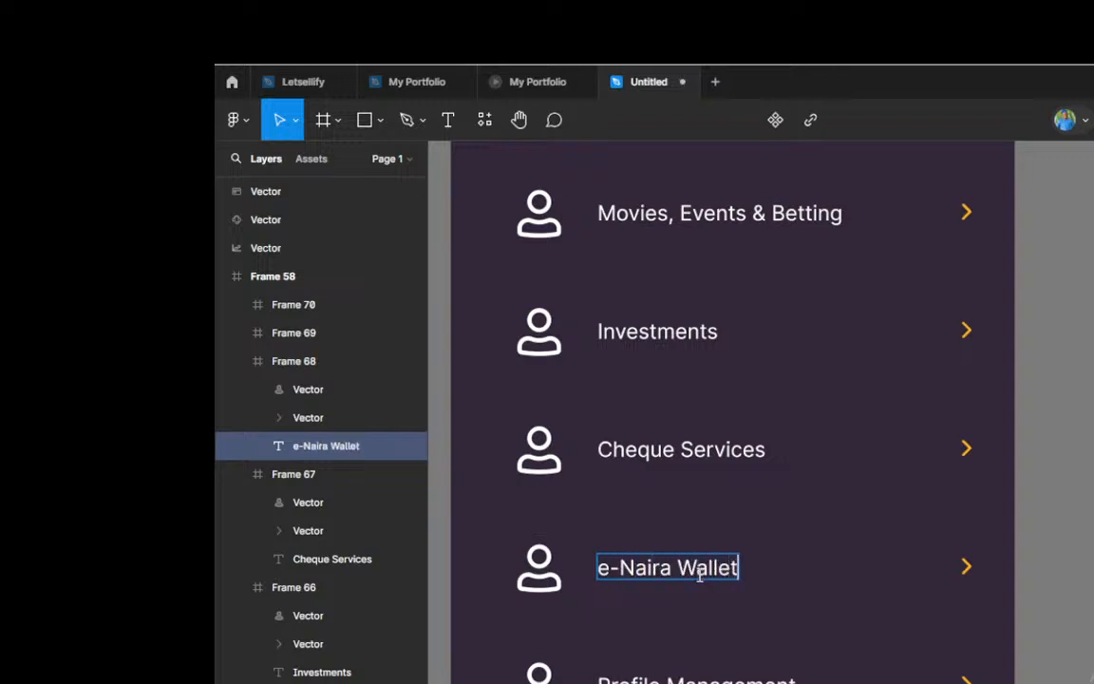
# Step: Extend the dark side menu frame's bottom edge to a height of about 914, enclosing the last duplicated row
pyautogui.scroll(-2, 803, 499)
pyautogui.scroll(-2, 807, 475)
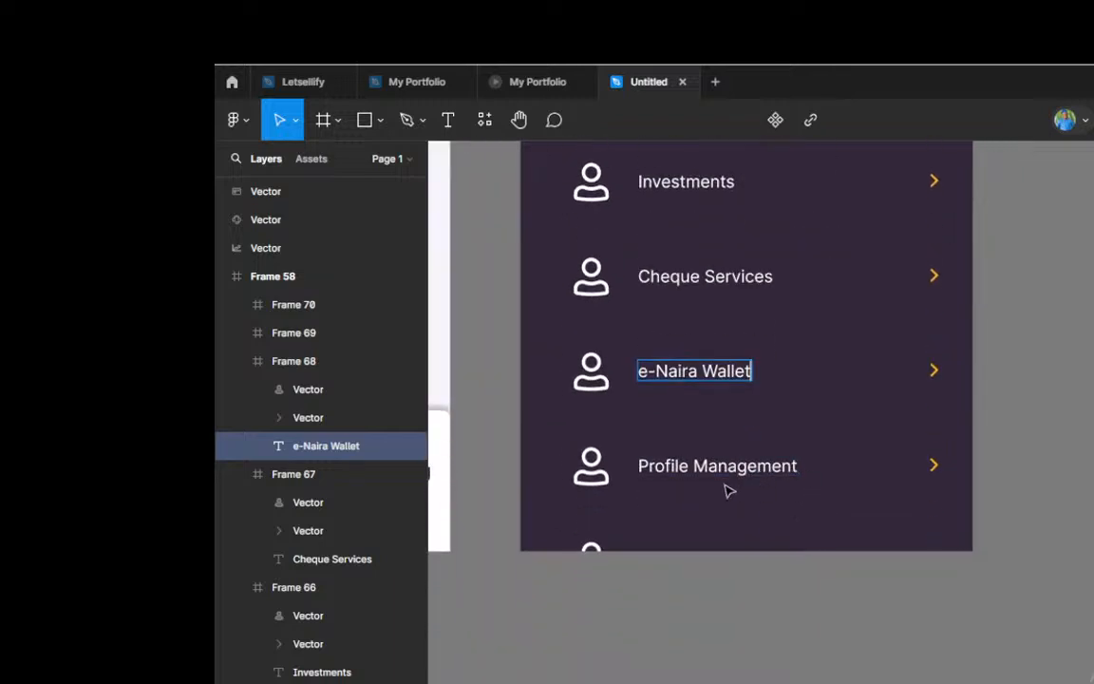
pyautogui.scroll(-2, 727, 470)
pyautogui.scroll(-3, 736, 468)
pyautogui.scroll(1, 721, 406)
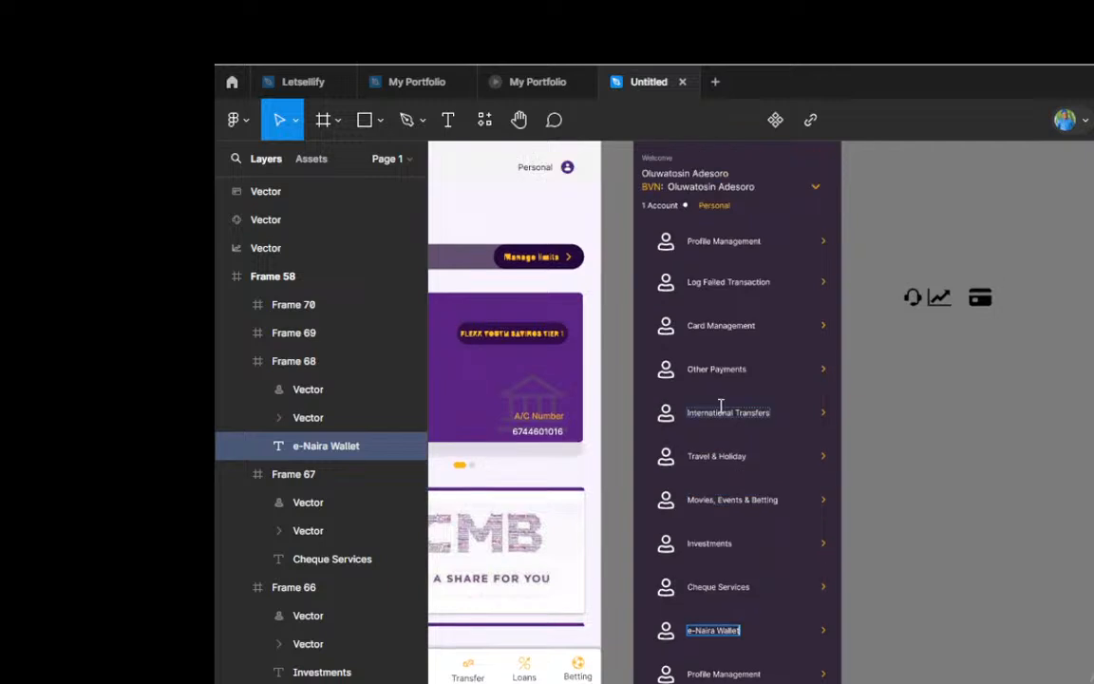
pyautogui.scroll(-2, 721, 405)
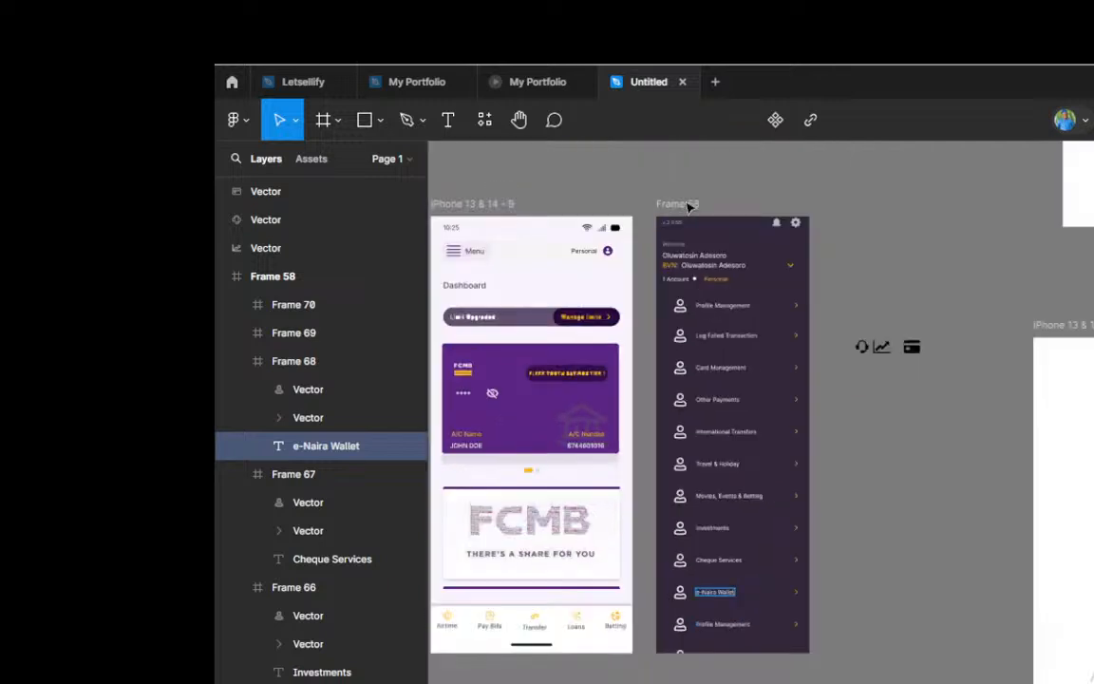
pyautogui.press('Escape')
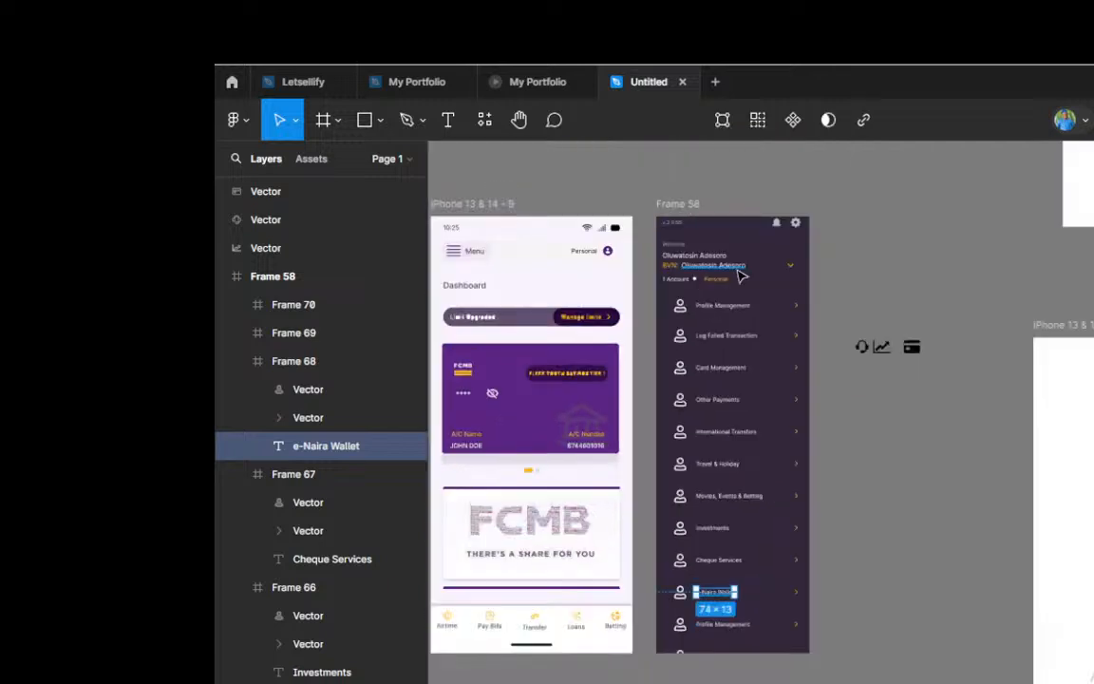
pyautogui.click(815, 319)
pyautogui.scroll(-1, 761, 579)
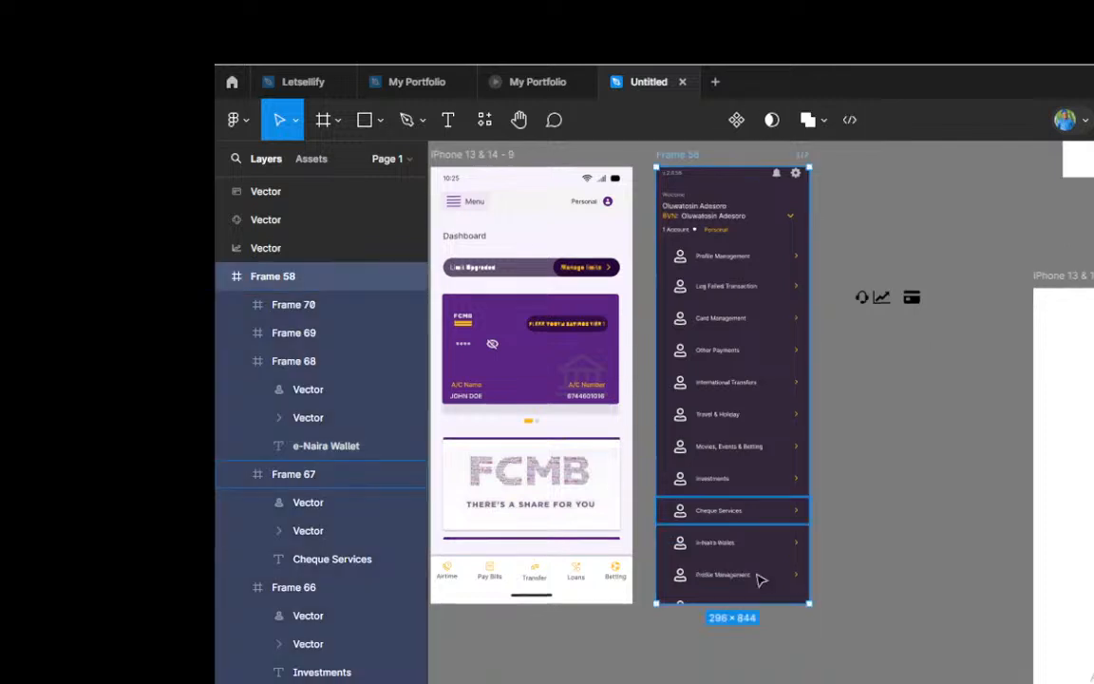
pyautogui.scroll(2, 761, 579)
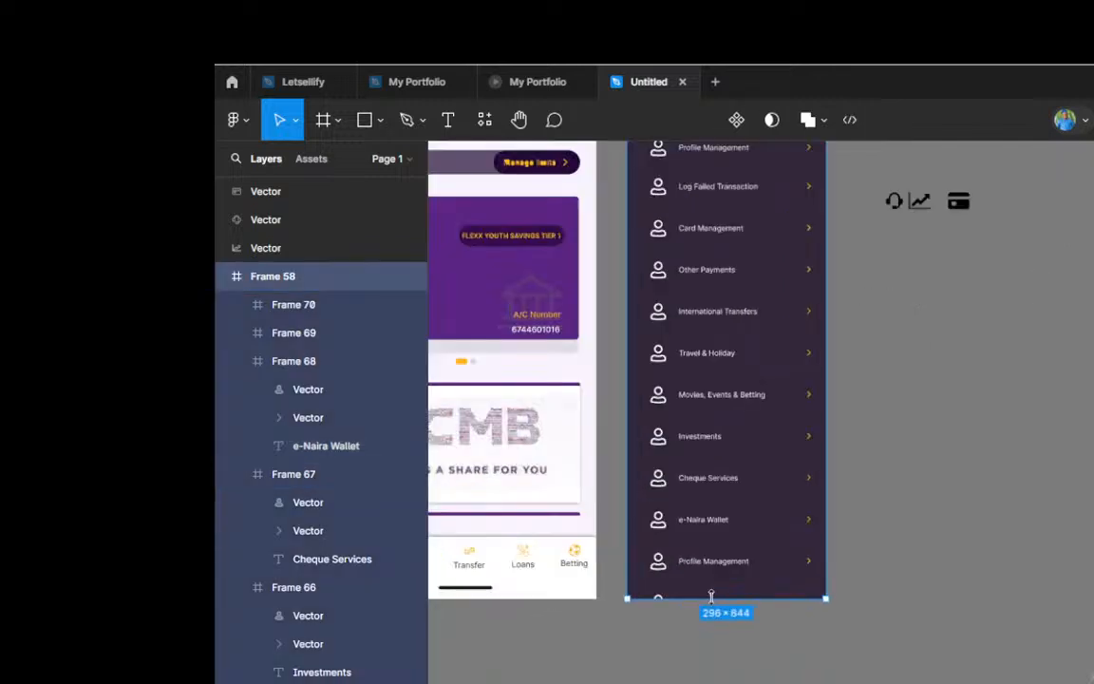
pyautogui.moveTo(710, 596); pyautogui.dragTo(708, 646)
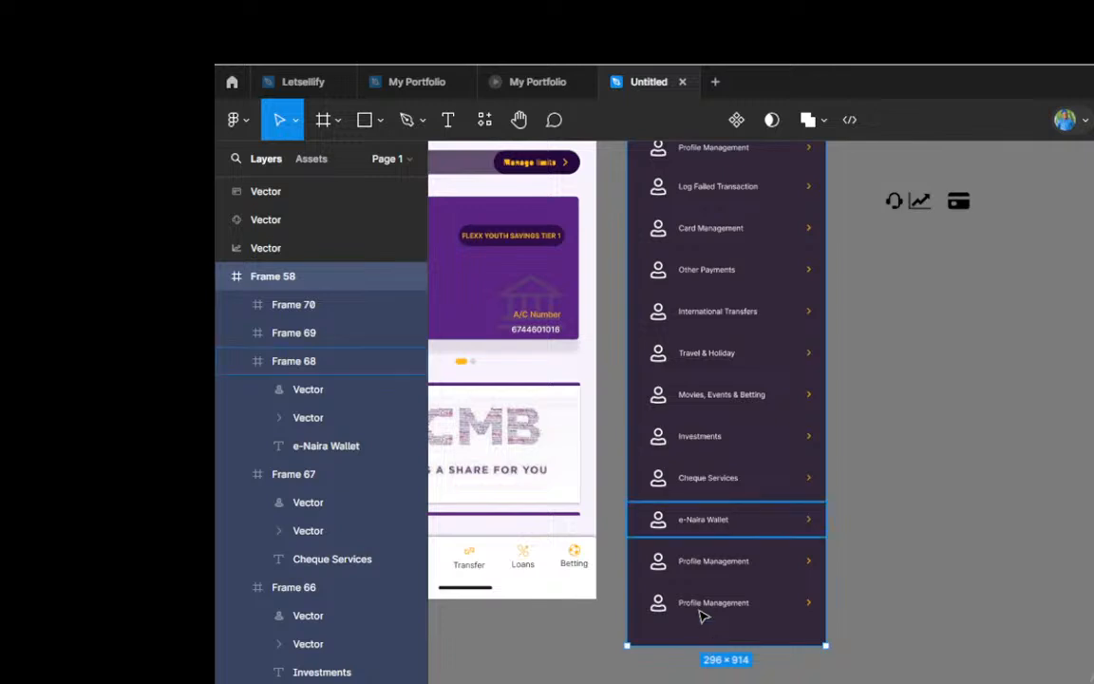
# Step: Replace the eleventh menu row's label, below e-Naira Wallet, with "Remittance"
pyautogui.scroll(2, 704, 613)
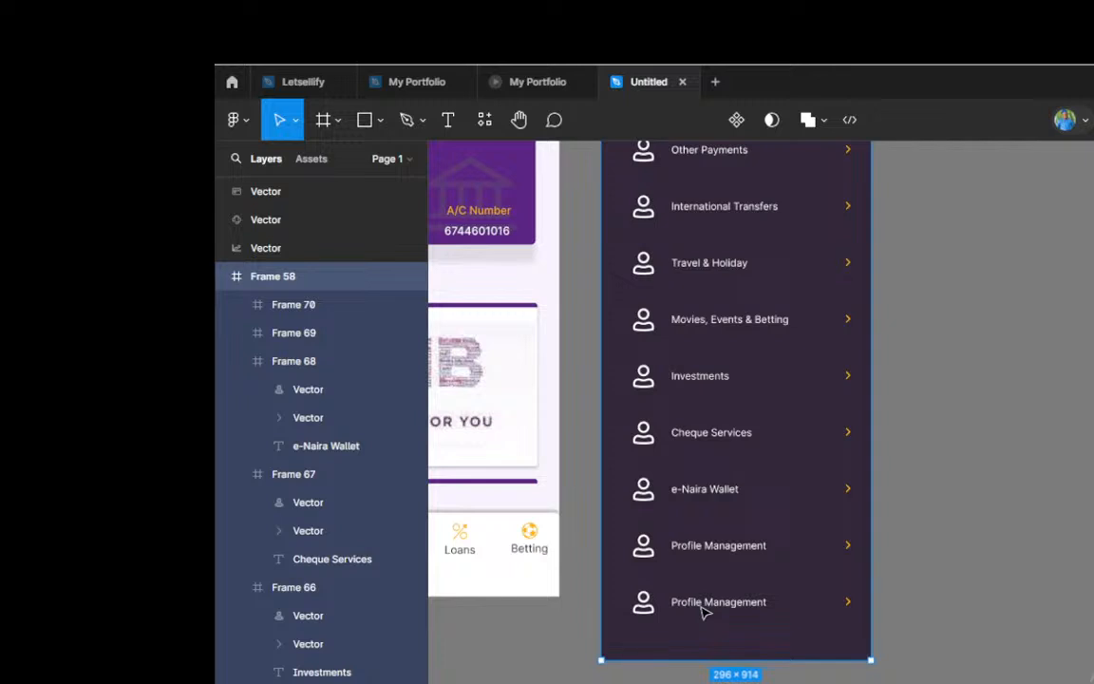
pyautogui.doubleClick(715, 549)
pyautogui.doubleClick(715, 549)
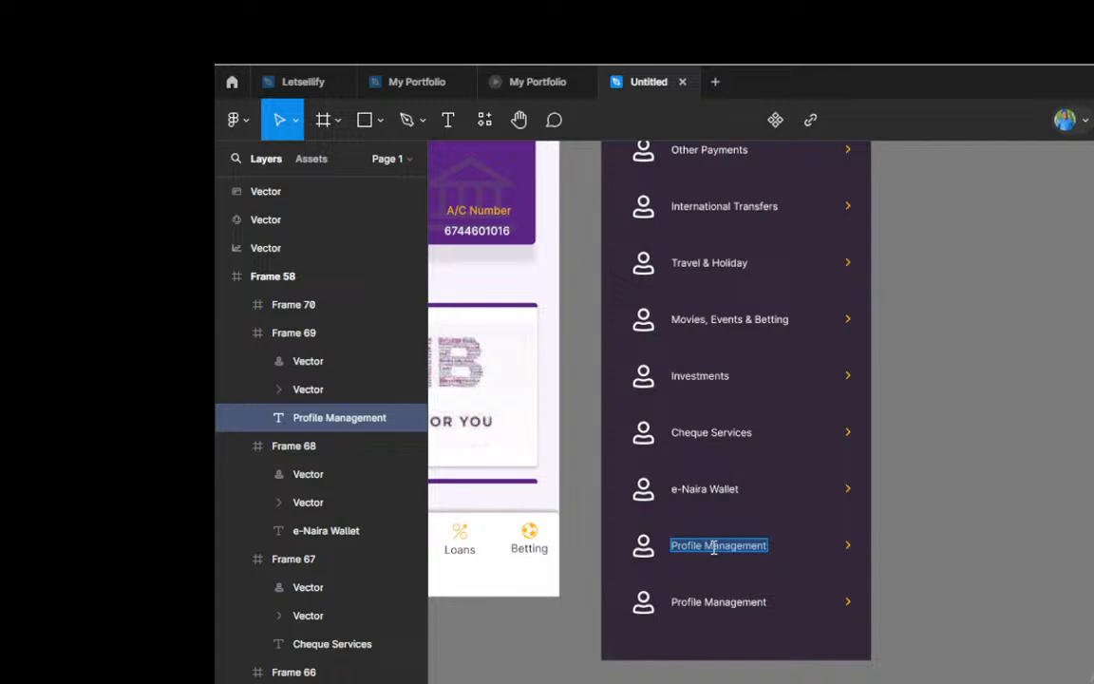
pyautogui.write('re')
pyautogui.press('BackSpace')
pyautogui.press('BackSpace')
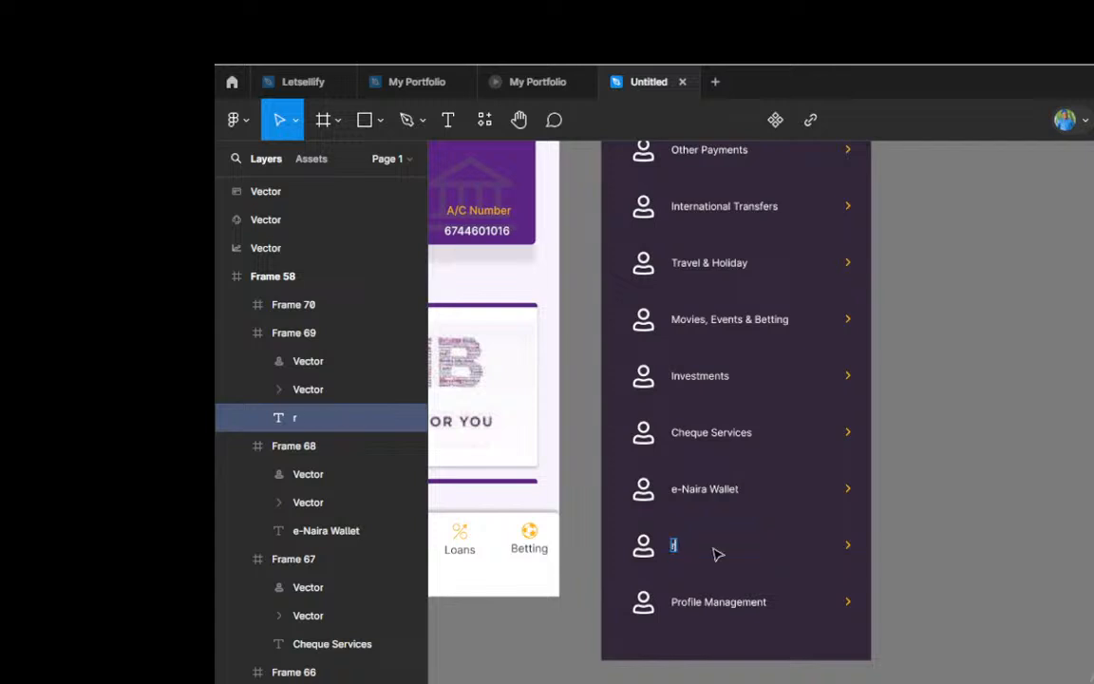
pyautogui.write('Remittance')
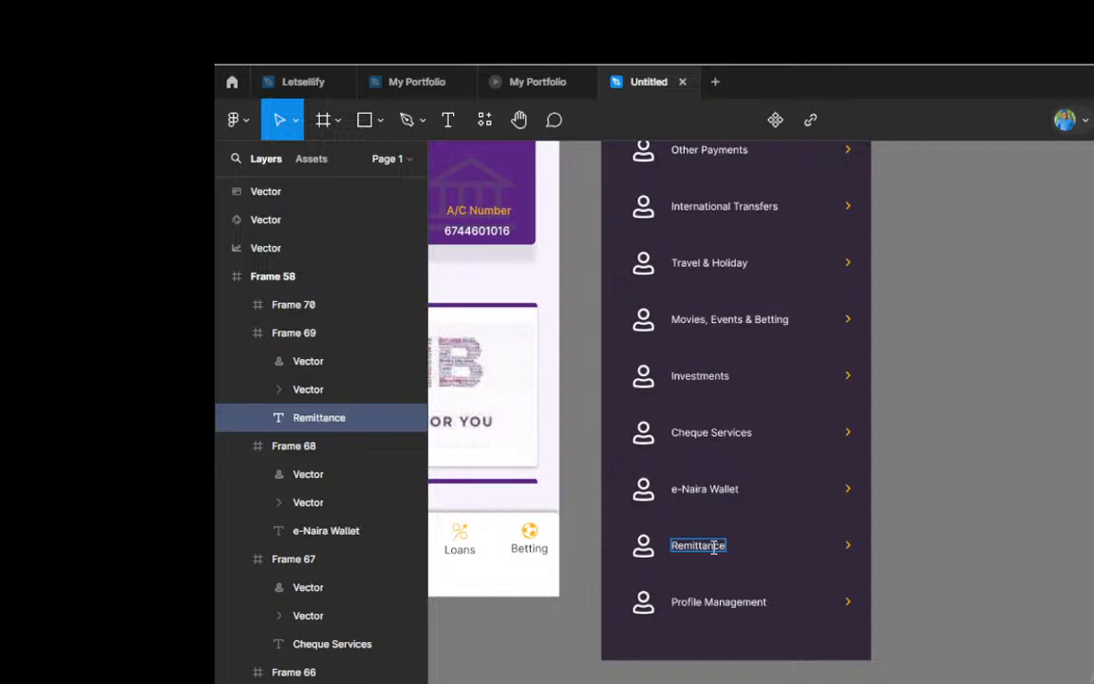
# Step: Replace the twelfth menu row's label, below Remittance, with "Support"
pyautogui.doubleClick(722, 604)
pyautogui.write('Suppo')
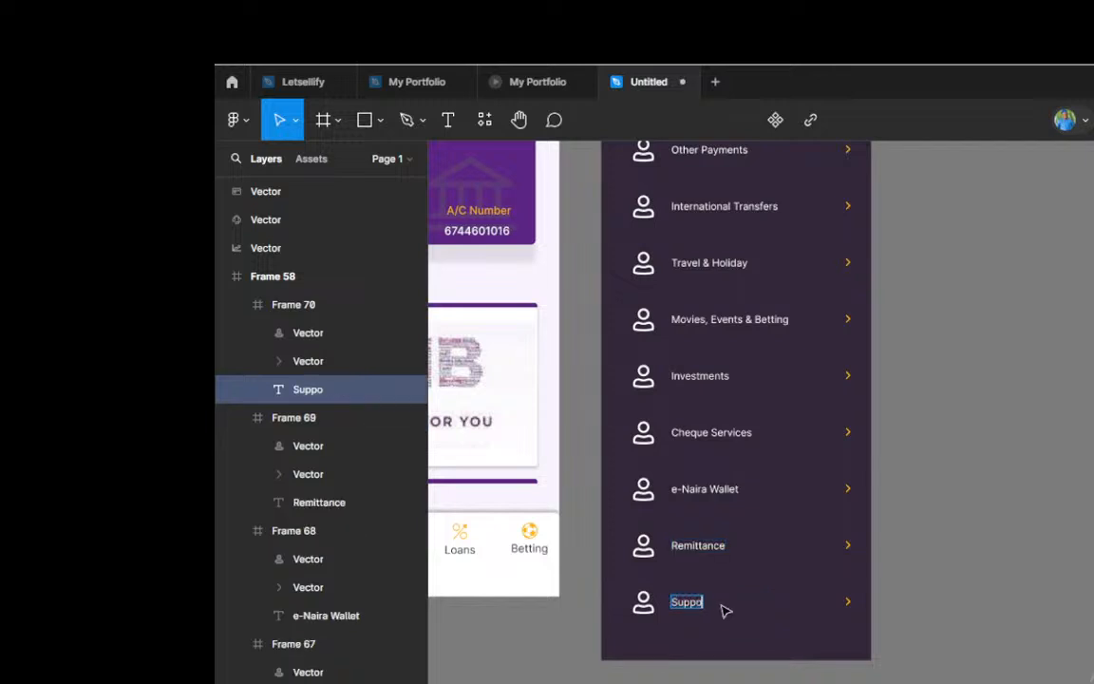
pyautogui.write('rt')
# Step: Draw a horizontal divider line about 194 wide beneath Log Failed Transaction, from the label's start to the row's arrow
pyautogui.scroll(-3, 676, 527)
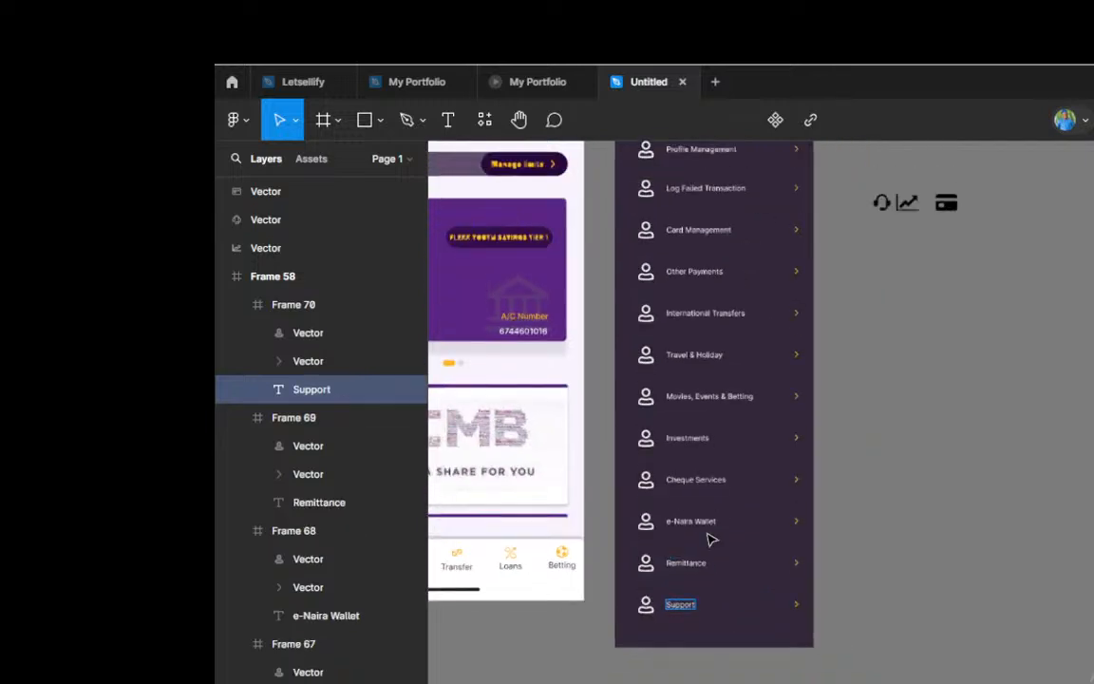
pyautogui.scroll(5, 711, 540)
pyautogui.scroll(2, 706, 403)
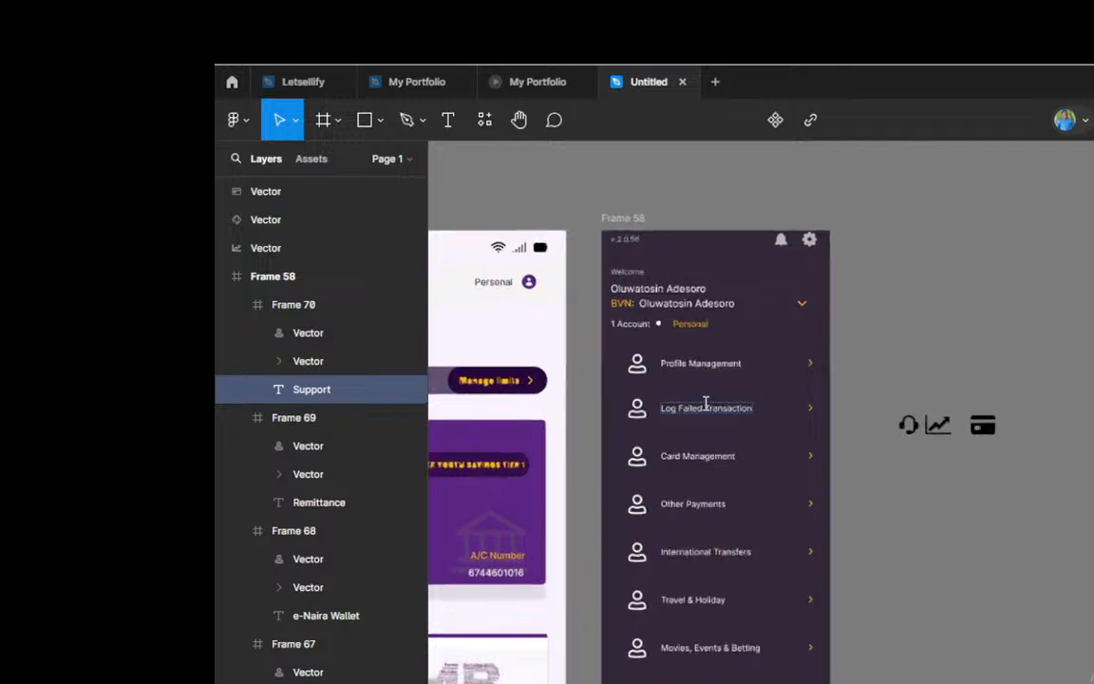
pyautogui.scroll(3, 706, 403)
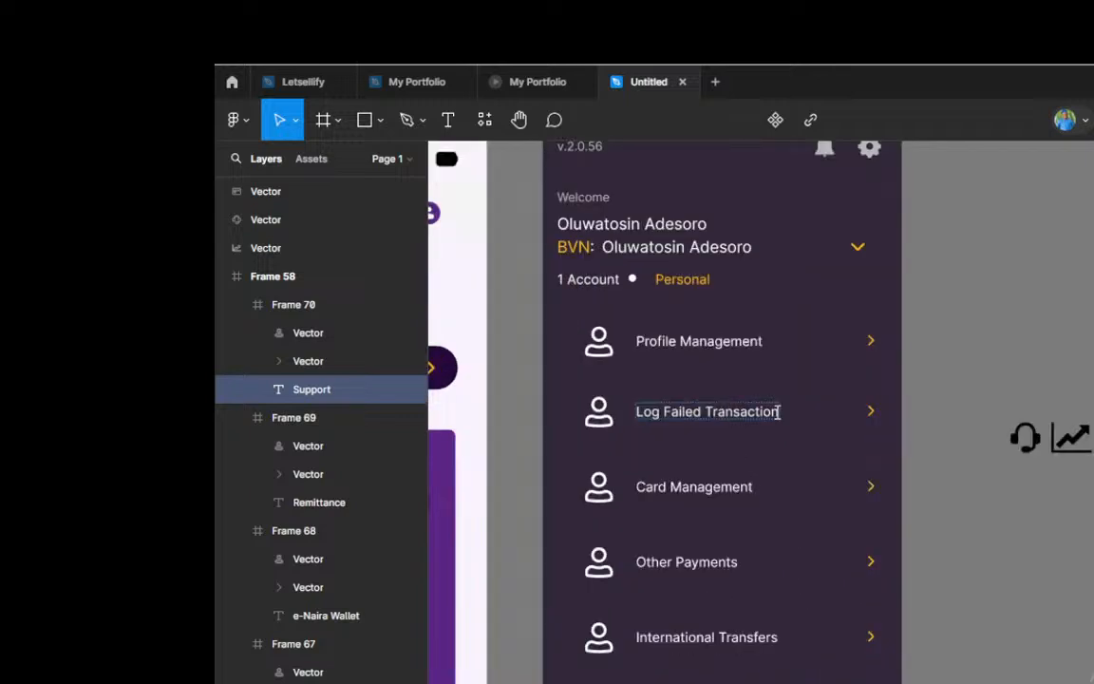
pyautogui.click(759, 423)
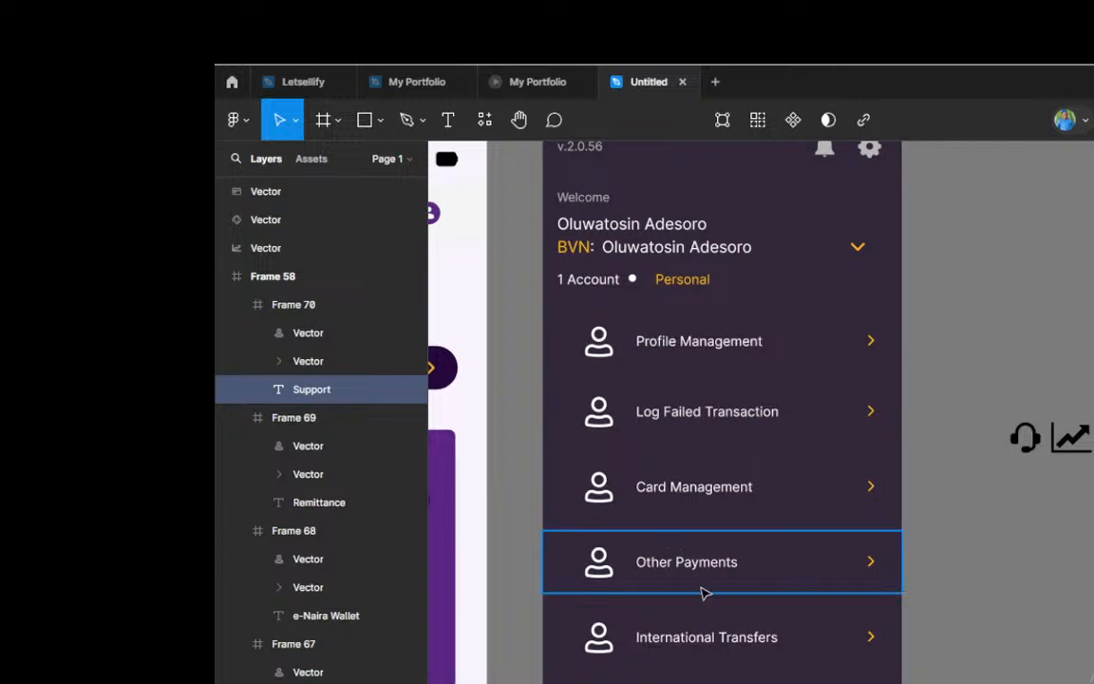
pyautogui.scroll(1, 680, 423)
pyautogui.scroll(3, 680, 423)
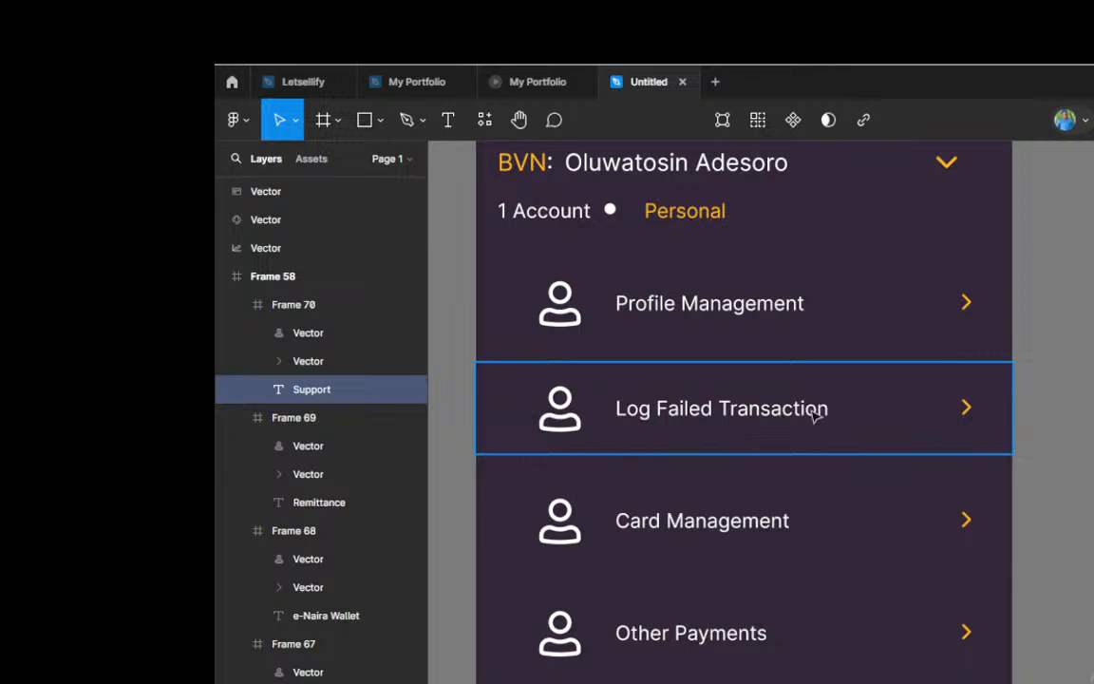
pyautogui.press('l')
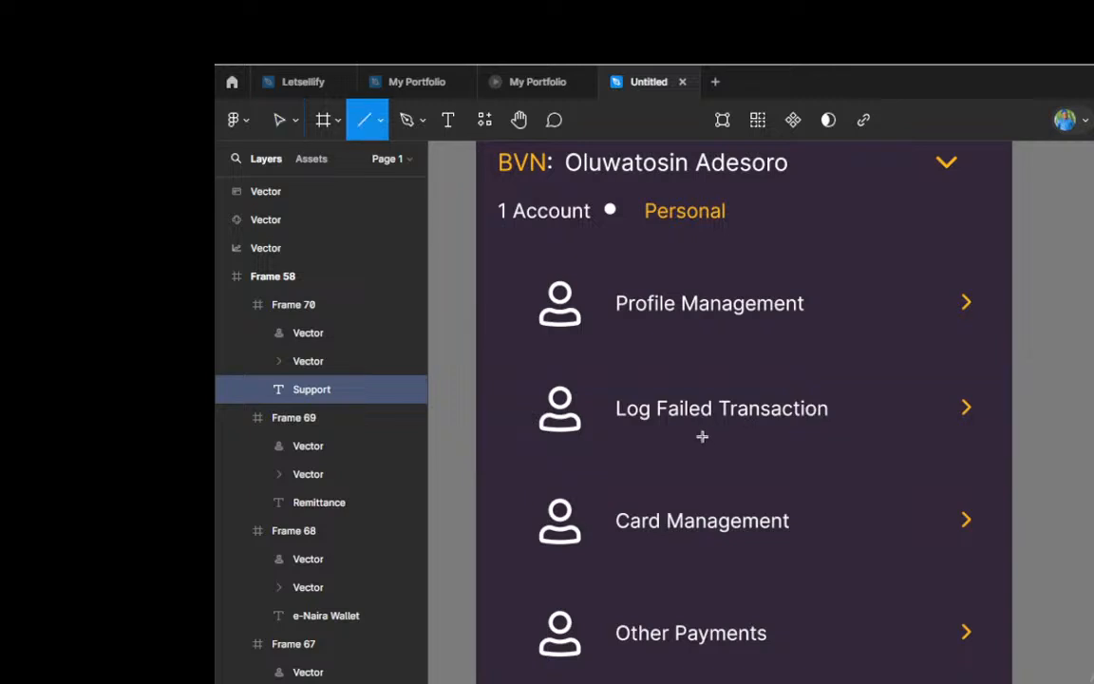
pyautogui.scroll(1, 670, 447)
pyautogui.scroll(2, 669, 447)
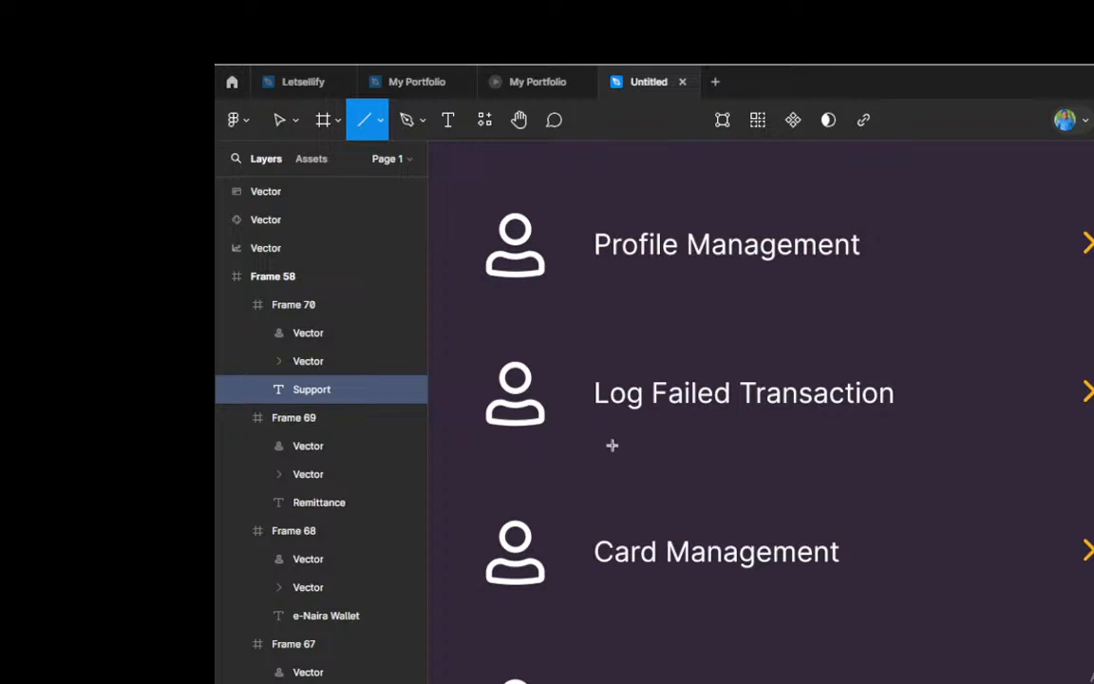
pyautogui.moveTo(596, 442); pyautogui.dragTo(1092, 441)
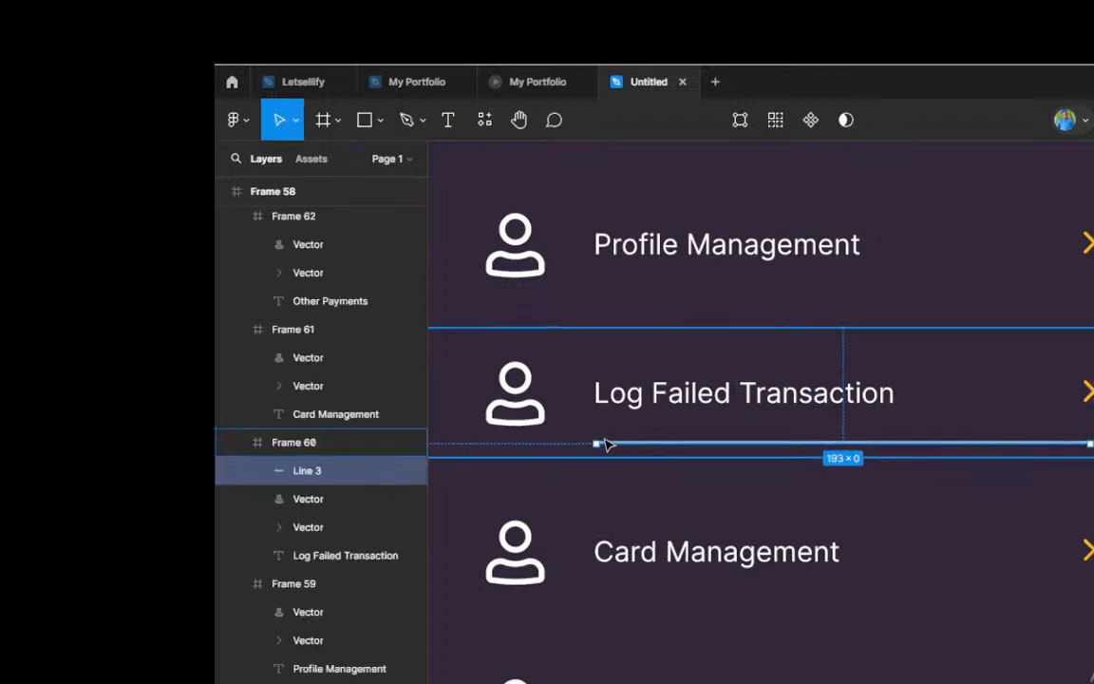
pyautogui.moveTo(595, 441); pyautogui.dragTo(593, 442)
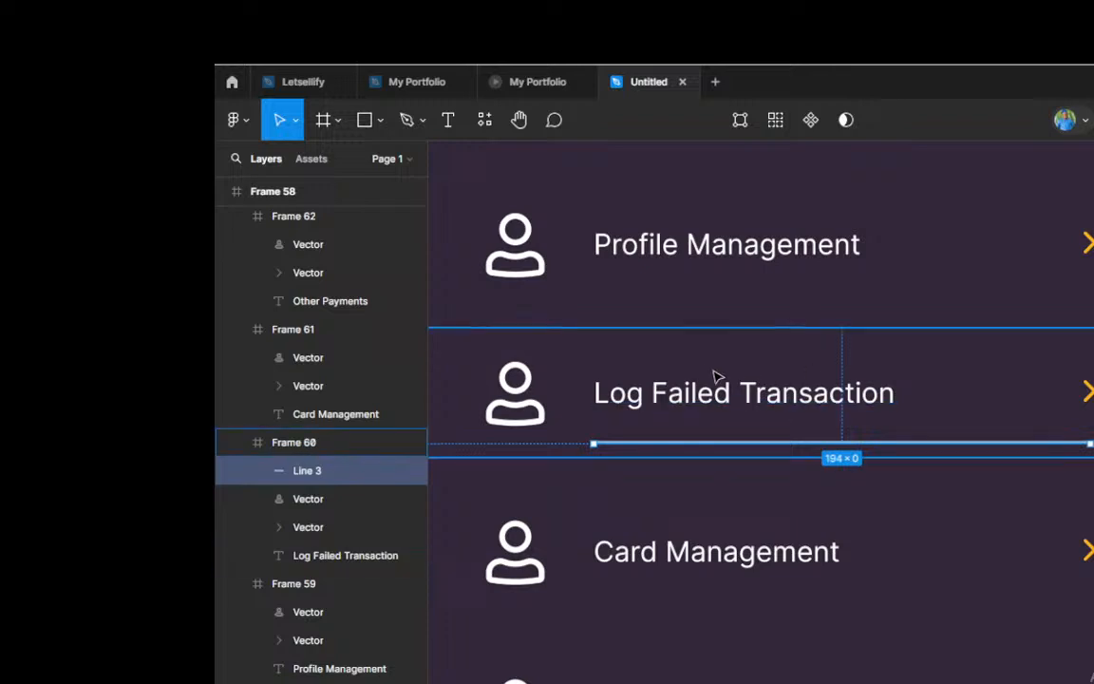
pyautogui.scroll(-5, 713, 373)
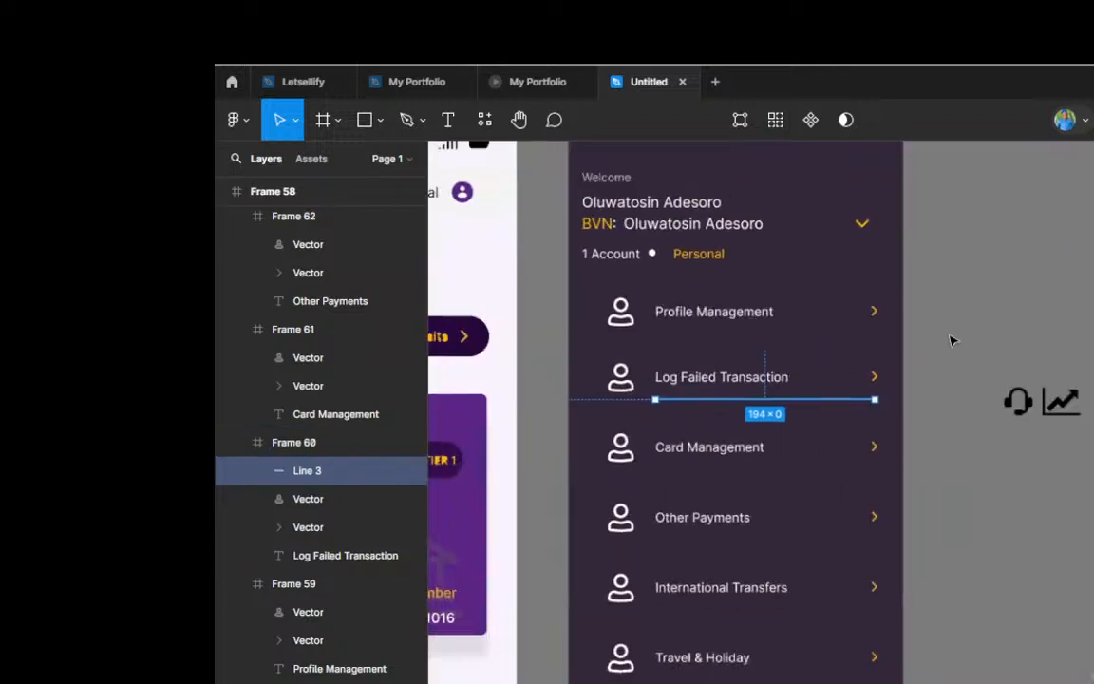
pyautogui.click(953, 340)
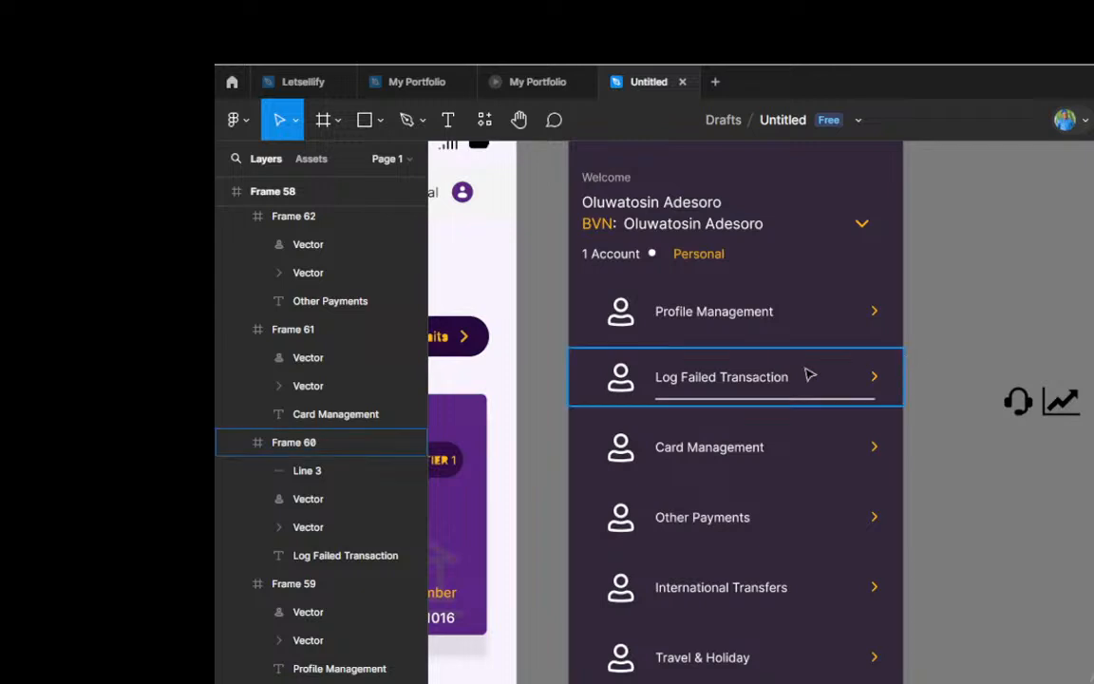
# Step: Select the divider line beneath the Log Failed Transaction label
pyautogui.scroll(5, 783, 415)
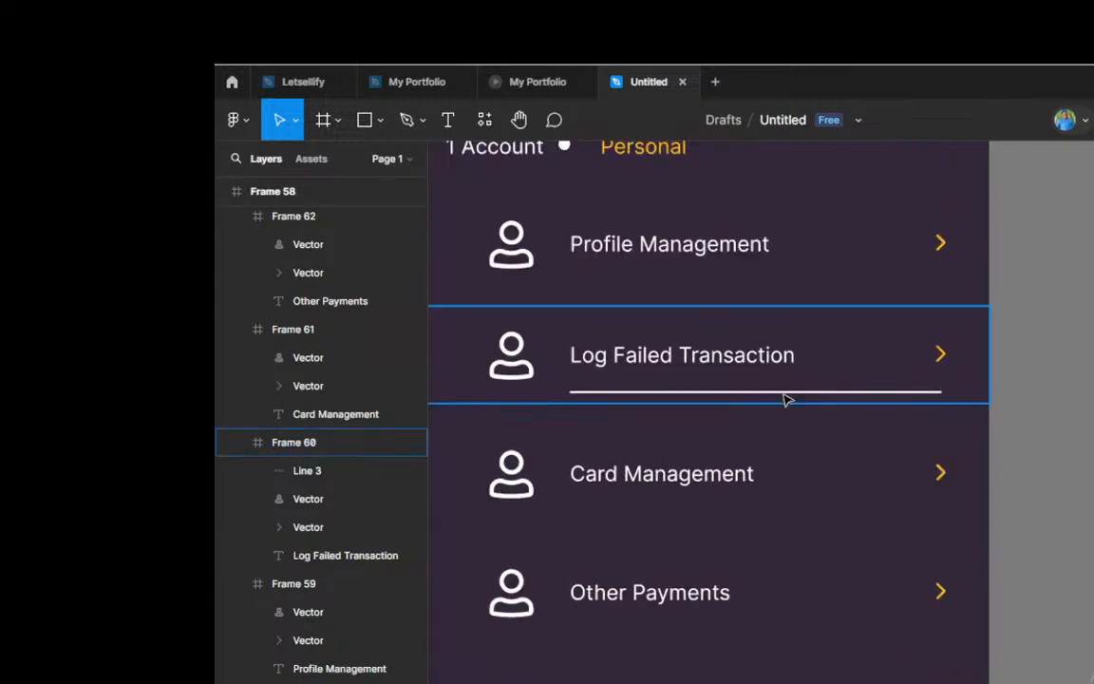
pyautogui.click(785, 397)
pyautogui.click(774, 393)
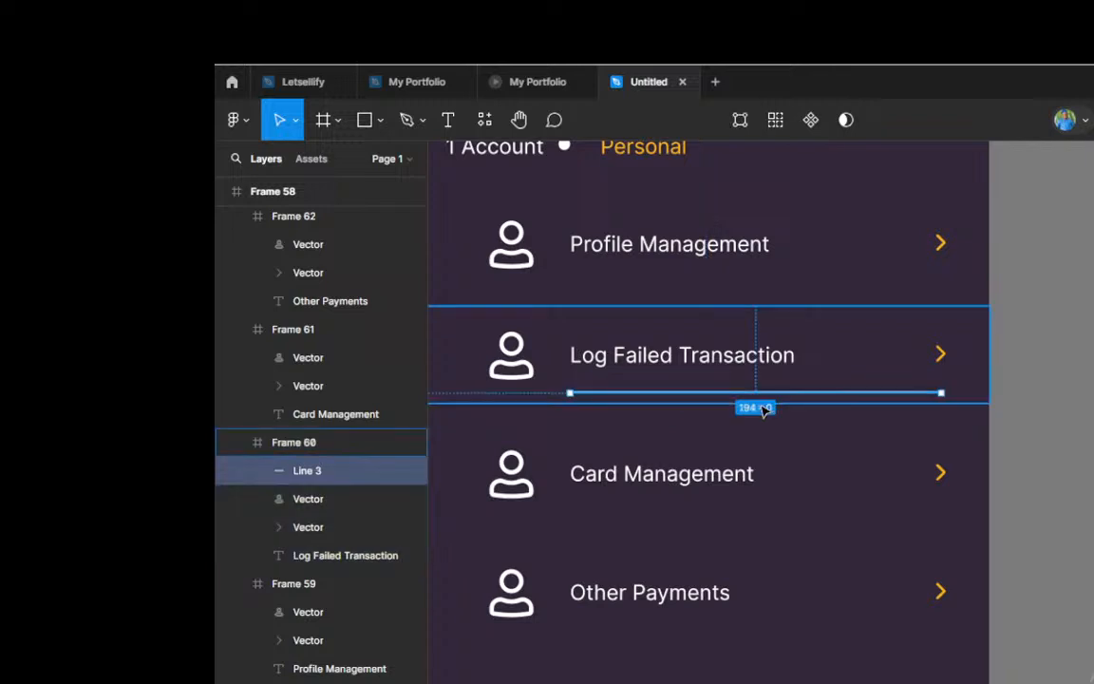
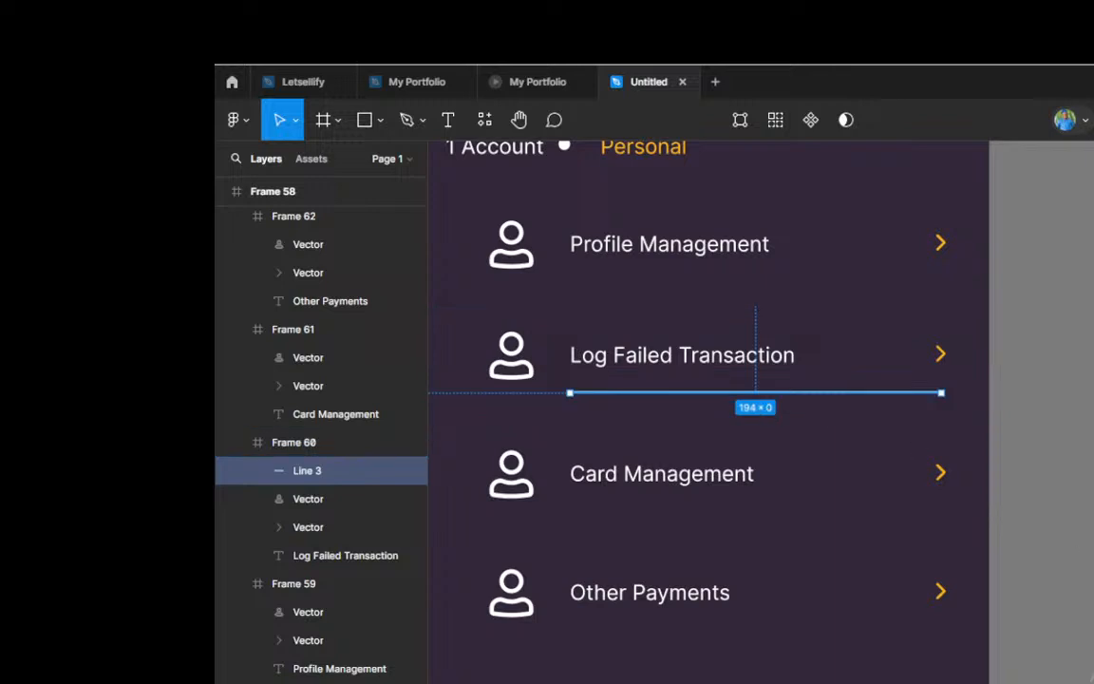
# Step: Give the divider line beneath Log Failed Transaction a muted grey stroke colour
pyautogui.click(1090, 678)
pyautogui.moveTo(924, 279); pyautogui.dragTo(915, 399)
pyautogui.press('Escape')
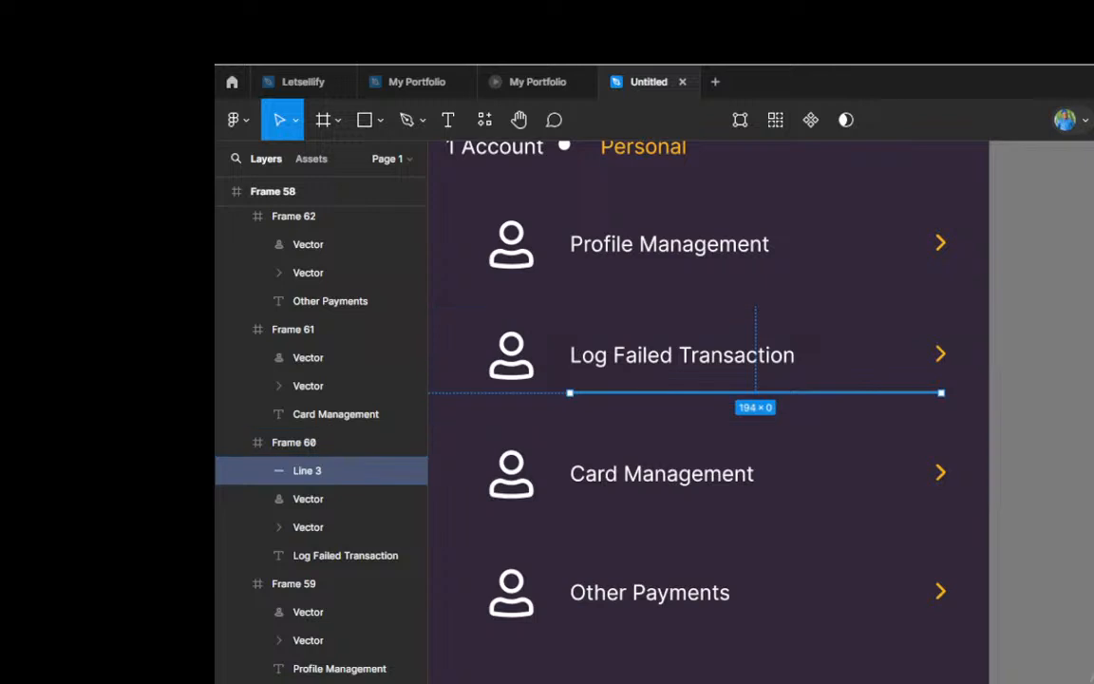
pyautogui.click(1052, 439)
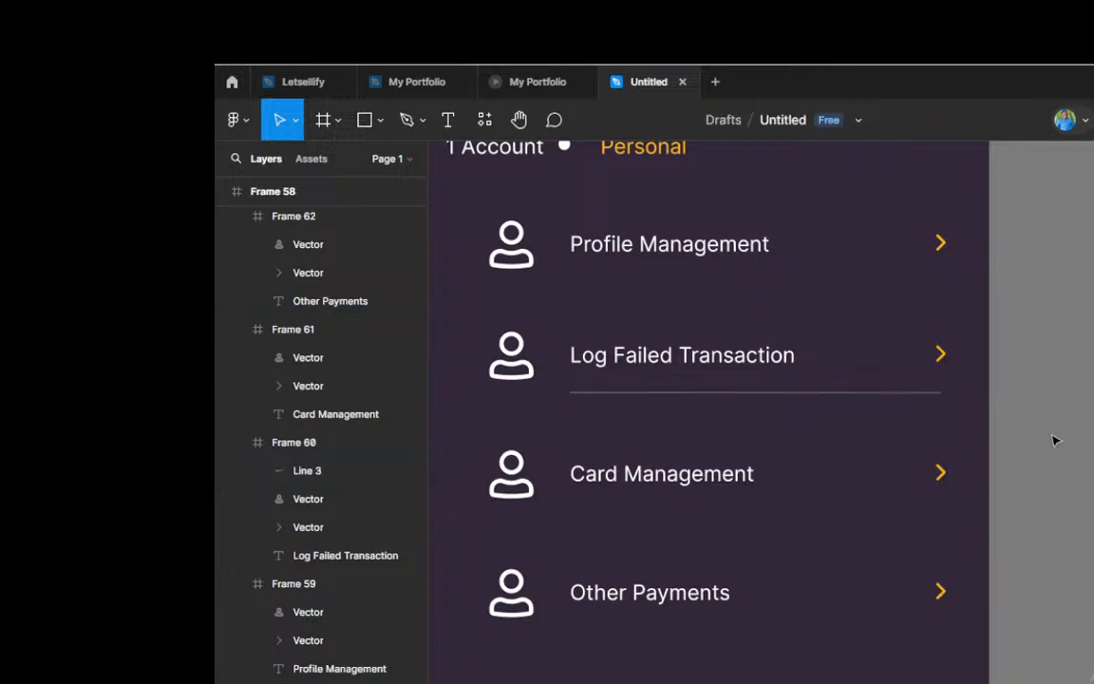
# Step: Duplicate the divider line beneath Log Failed Transaction and place the copy beneath Card Management, aligned with the original
pyautogui.click(725, 399)
pyautogui.click(726, 399)
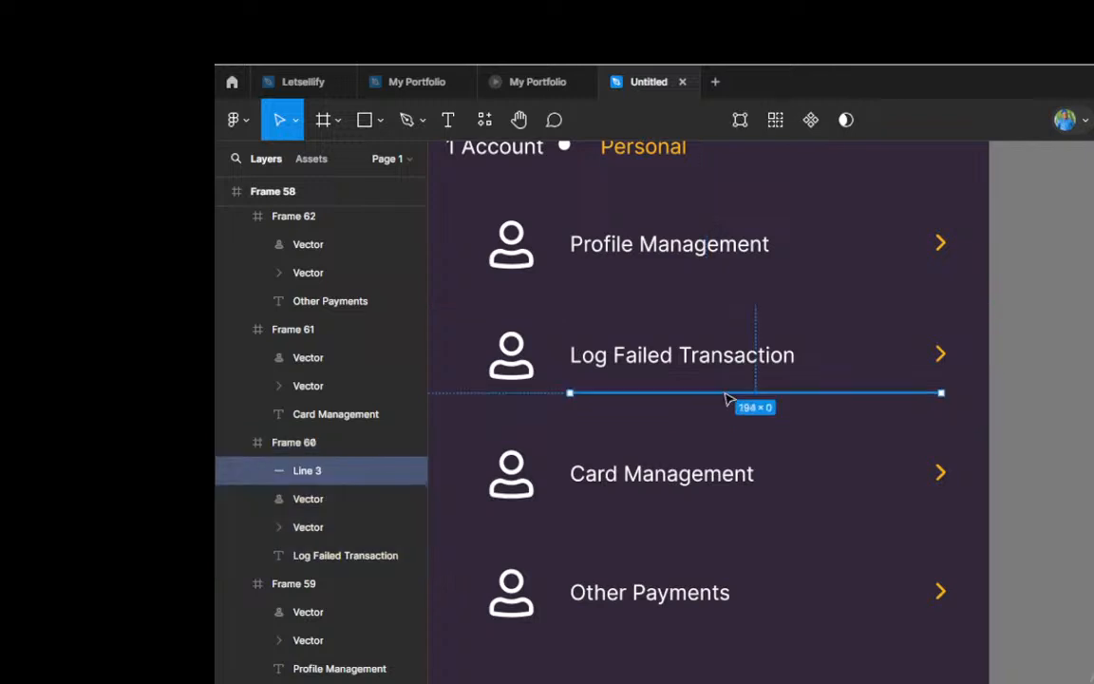
pyautogui.moveTo(729, 393); pyautogui.dragTo(731, 514)
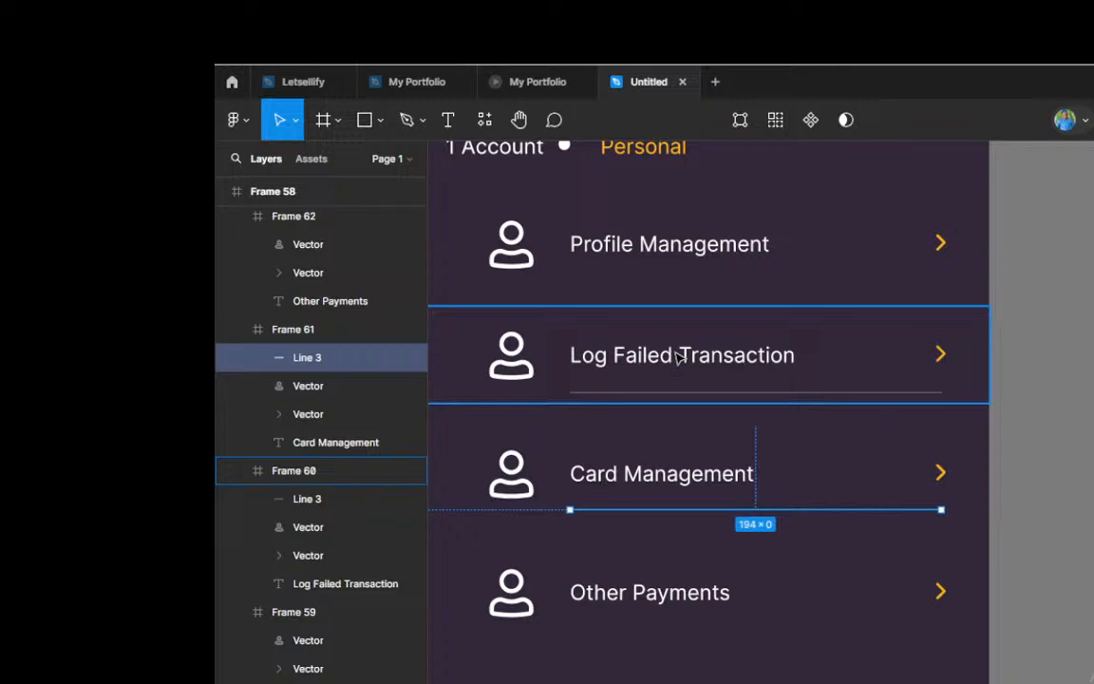
pyautogui.click(806, 396)
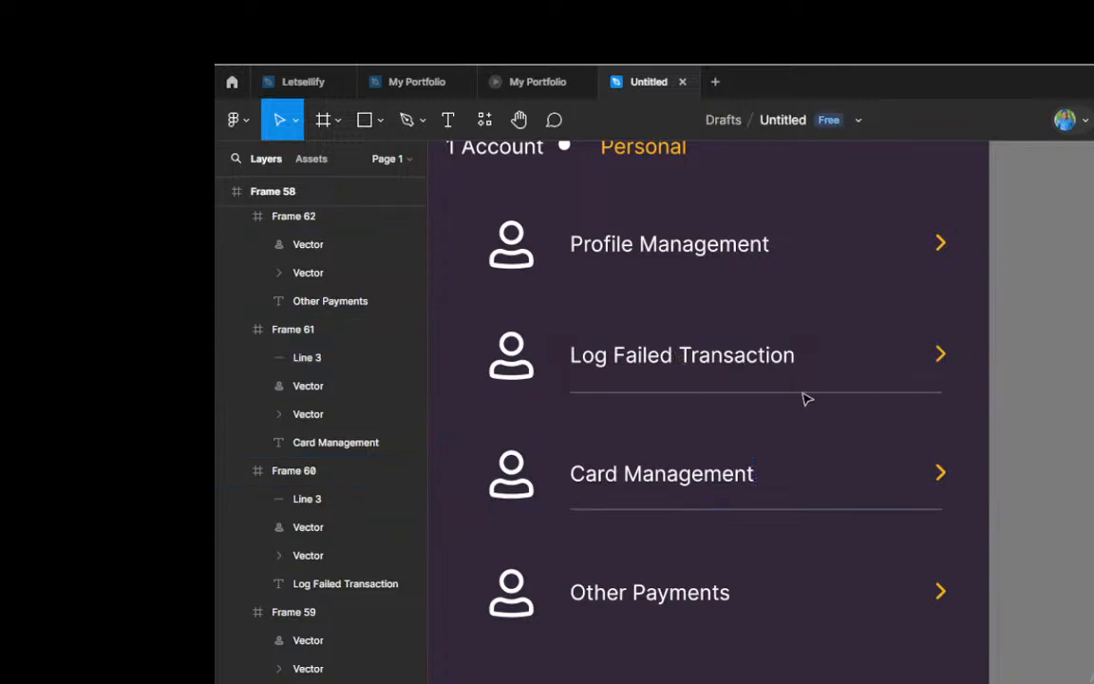
# Step: Delete the user icon from the Support row at the end of the menu
pyautogui.scroll(-3, 805, 396)
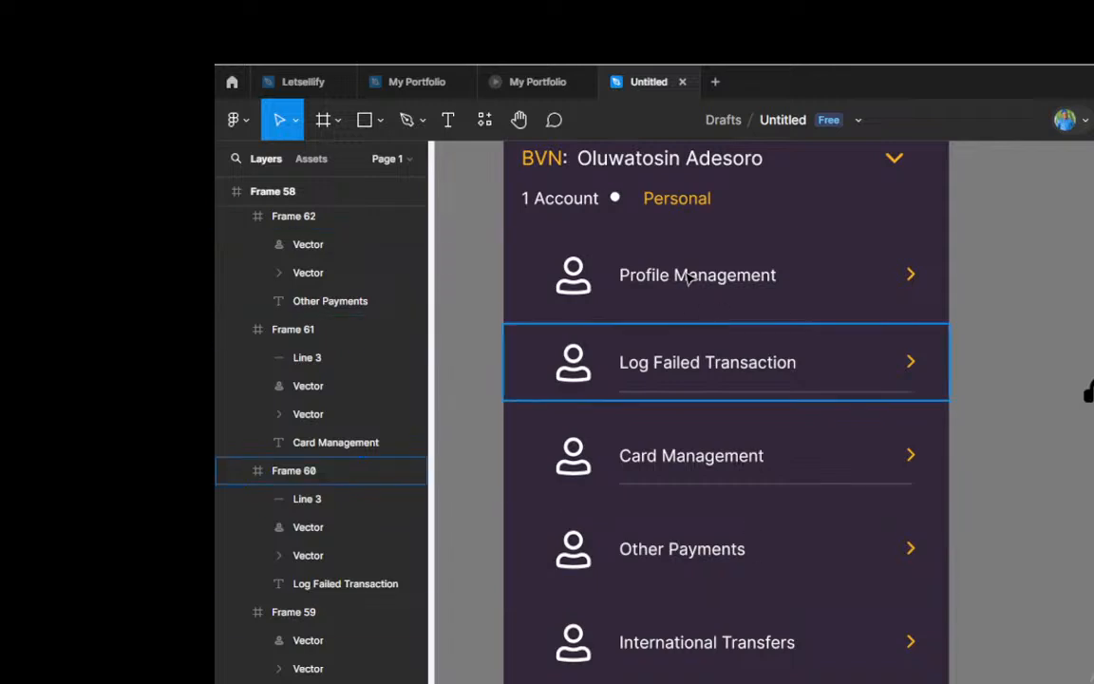
pyautogui.scroll(-3, 688, 275)
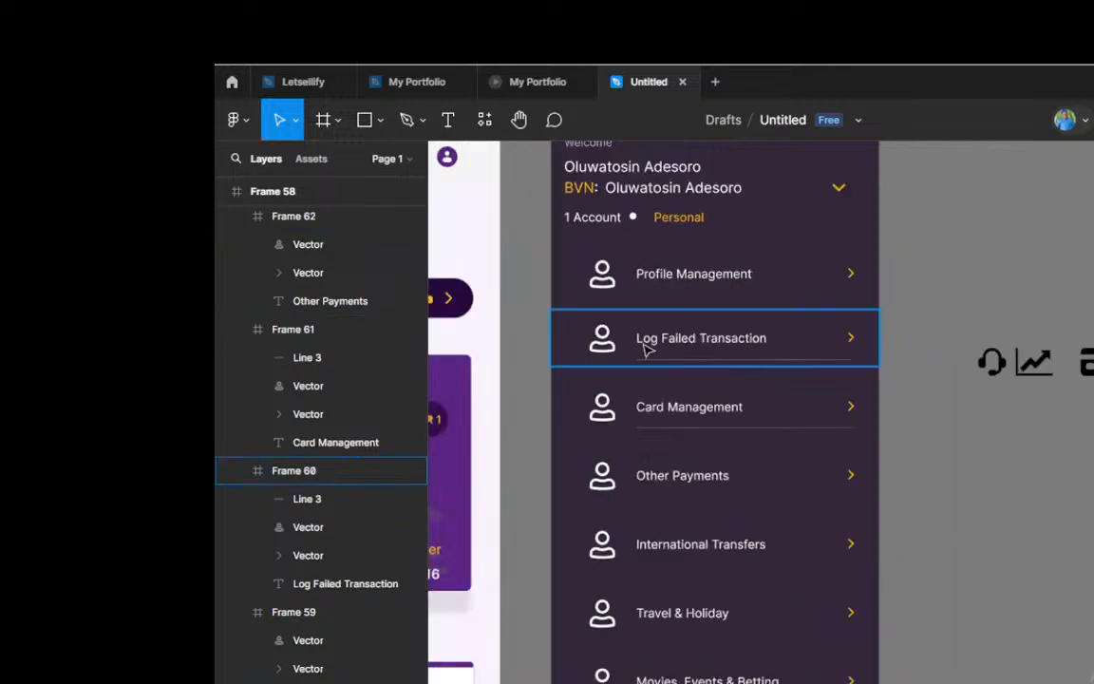
pyautogui.scroll(2, 642, 367)
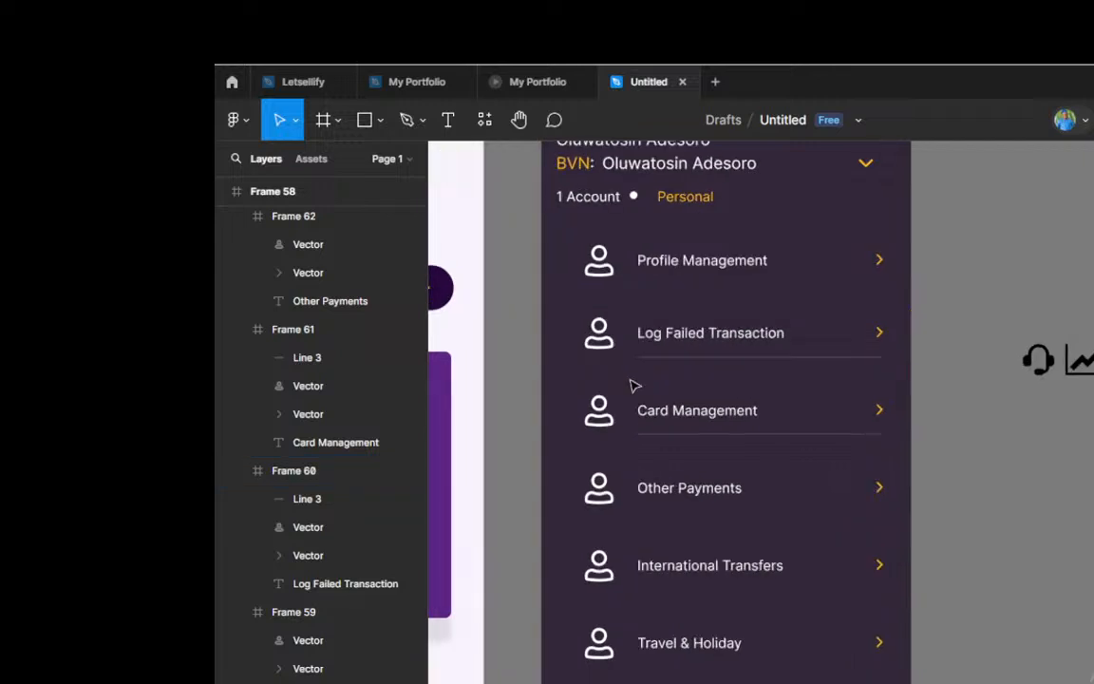
pyautogui.scroll(-1, 634, 385)
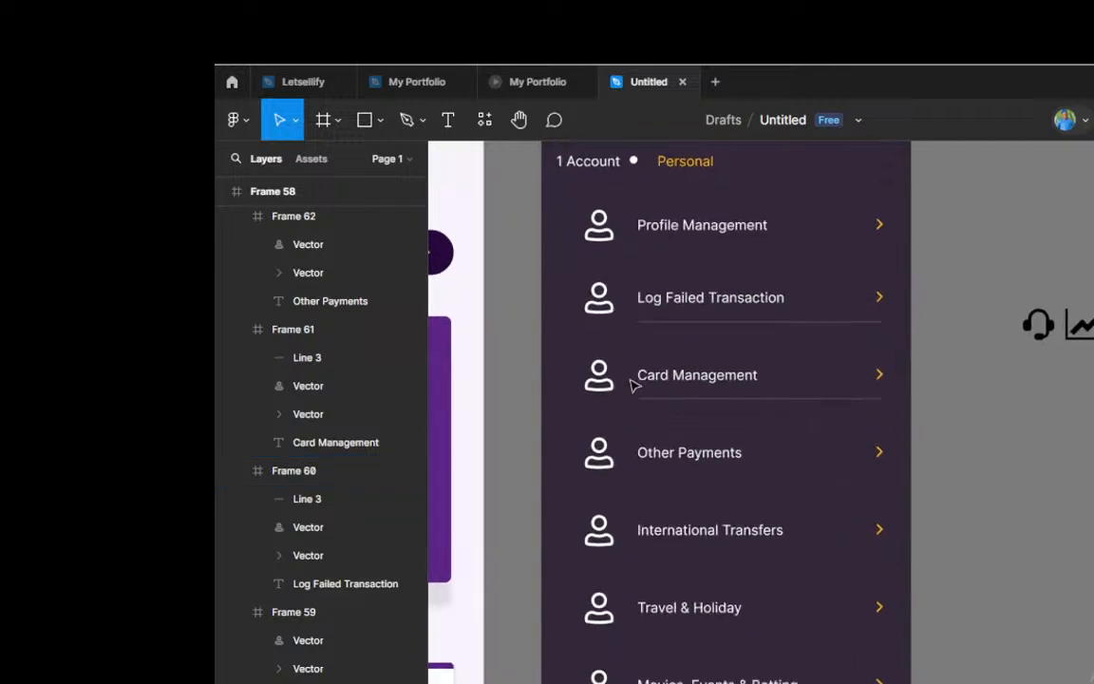
pyautogui.scroll(-1, 652, 378)
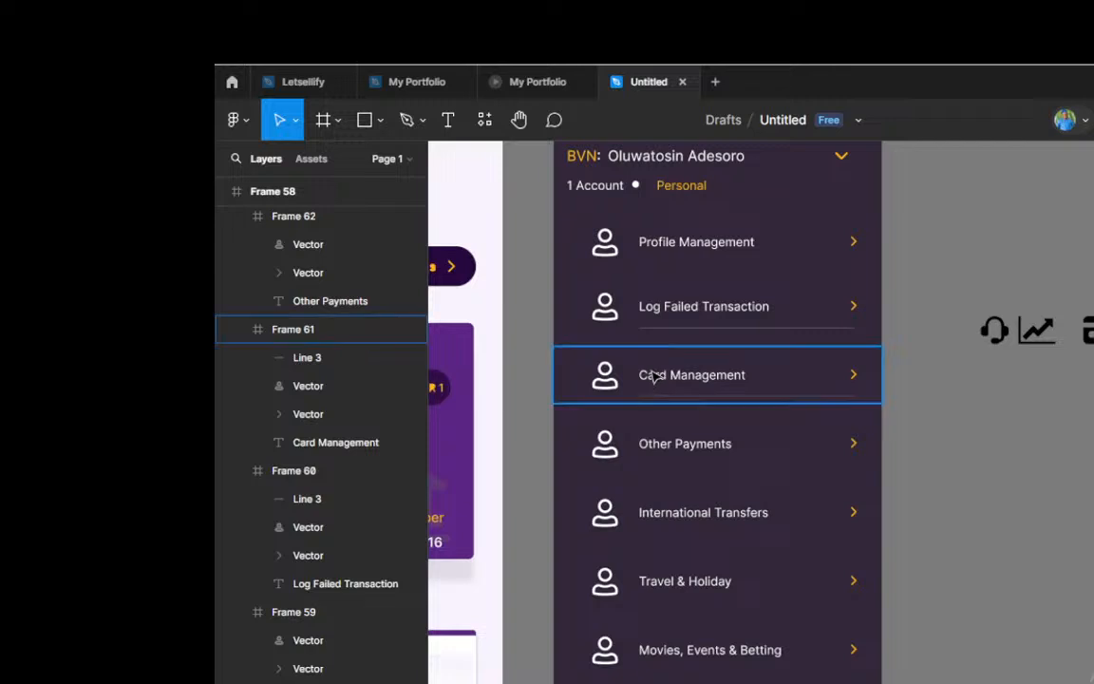
pyautogui.scroll(-10, 701, 415)
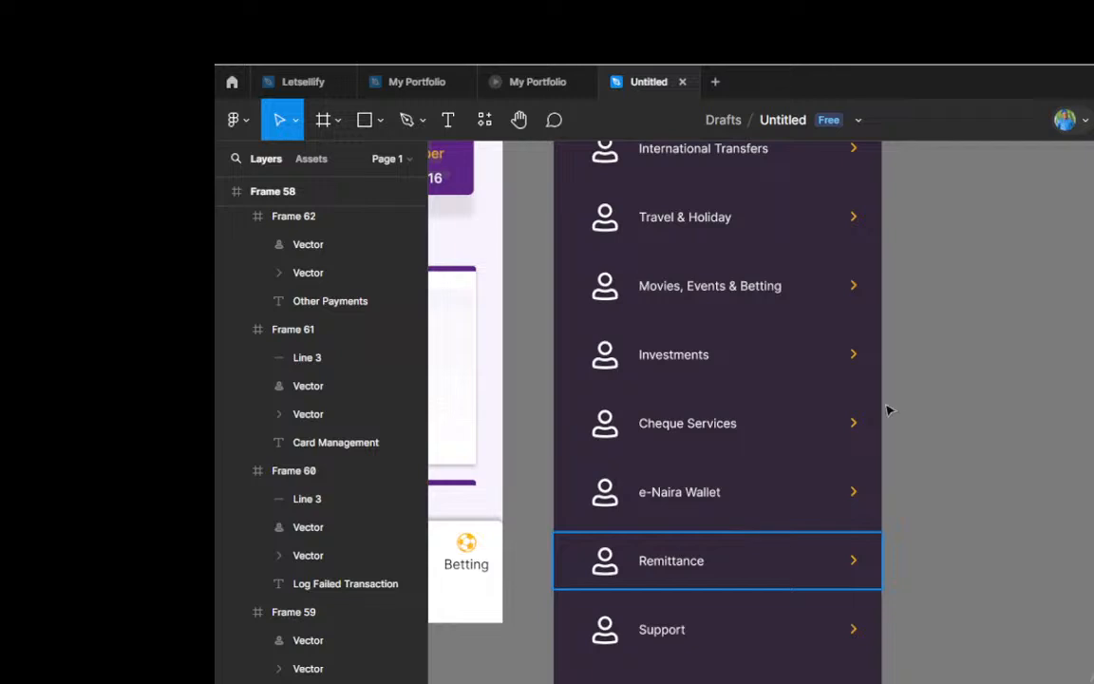
pyautogui.click(610, 634)
pyautogui.click(610, 634)
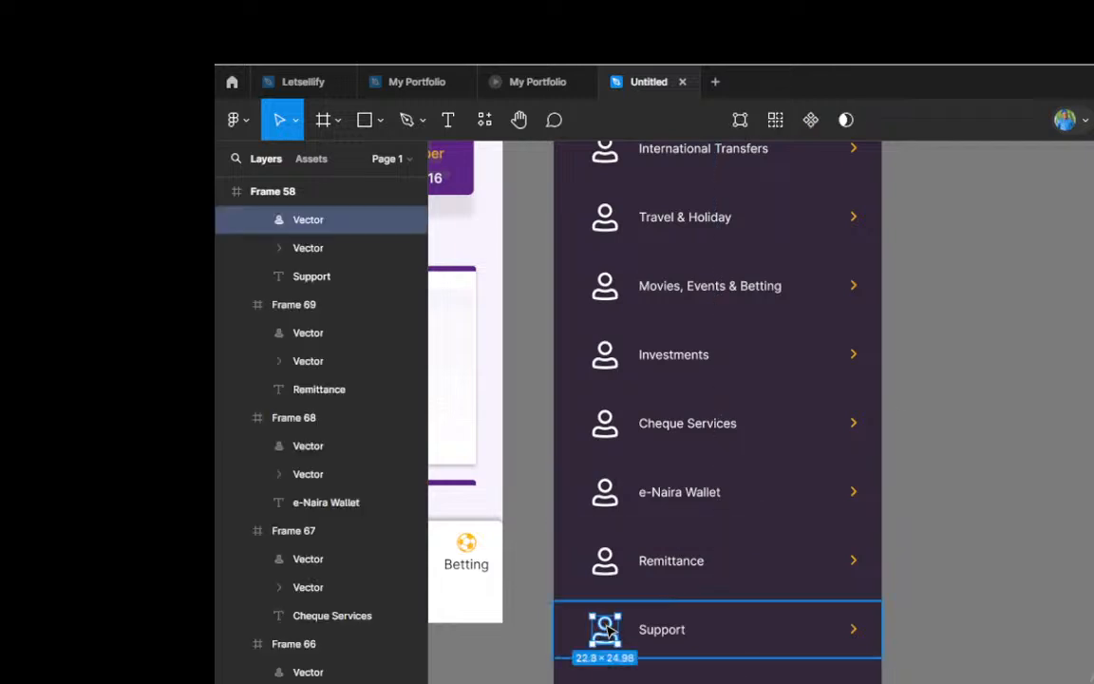
pyautogui.press('Delete')
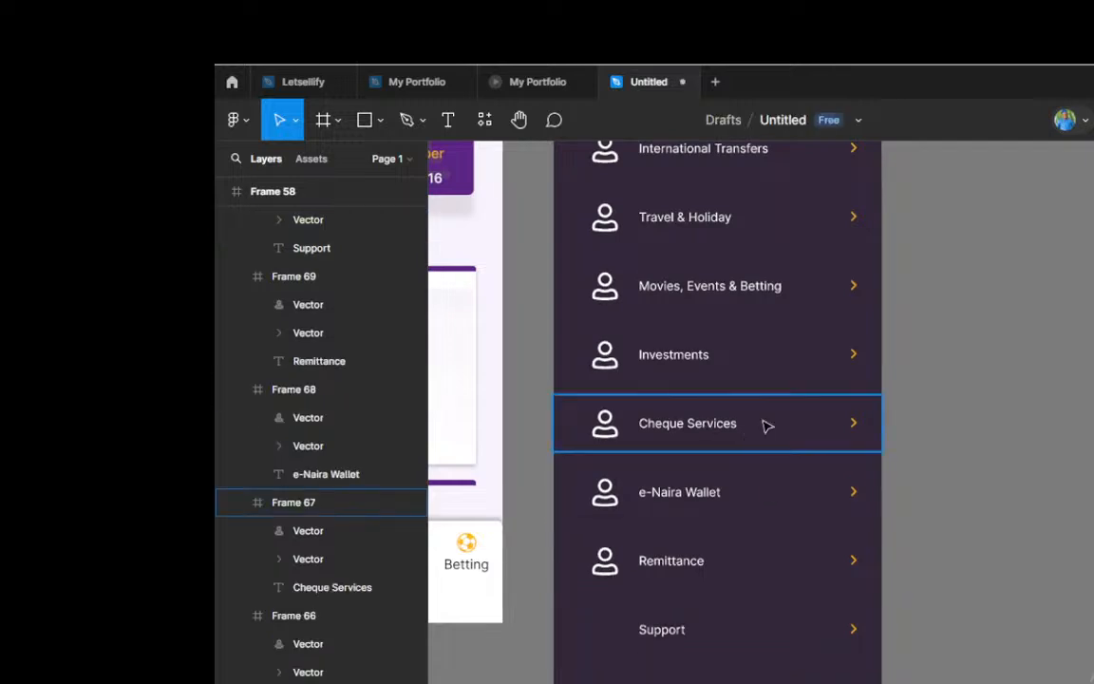
# Step: Move the loose headset icon into the Support row's empty icon spot and recolour it white
pyautogui.scroll(-2, 765, 425)
pyautogui.scroll(3, 826, 406)
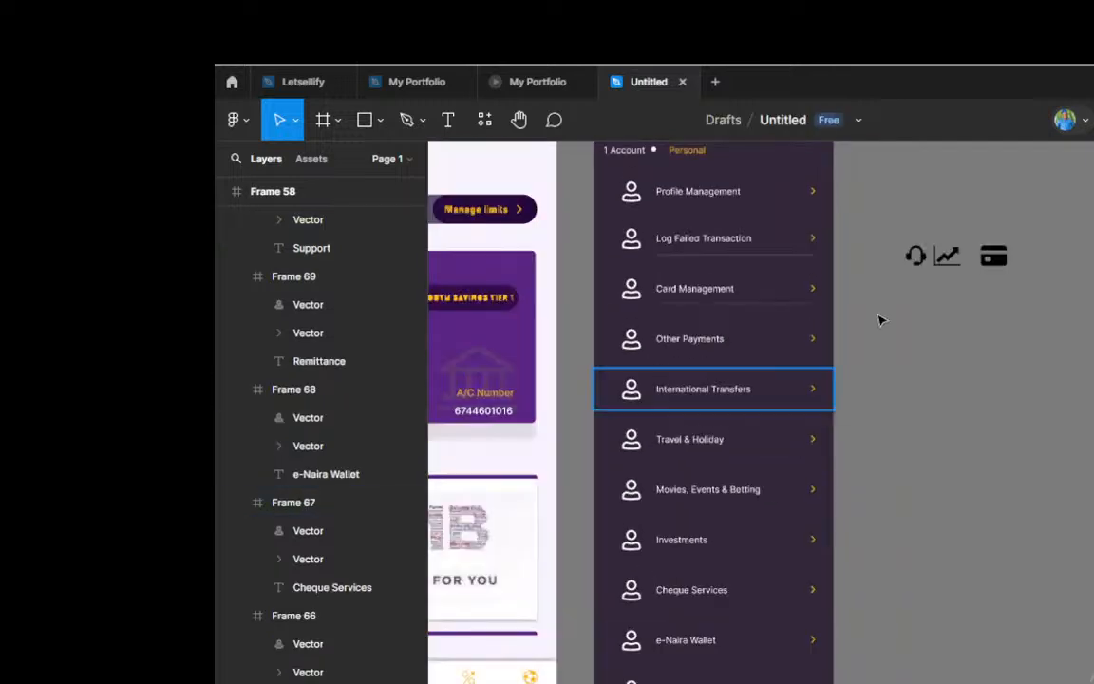
pyautogui.click(918, 259)
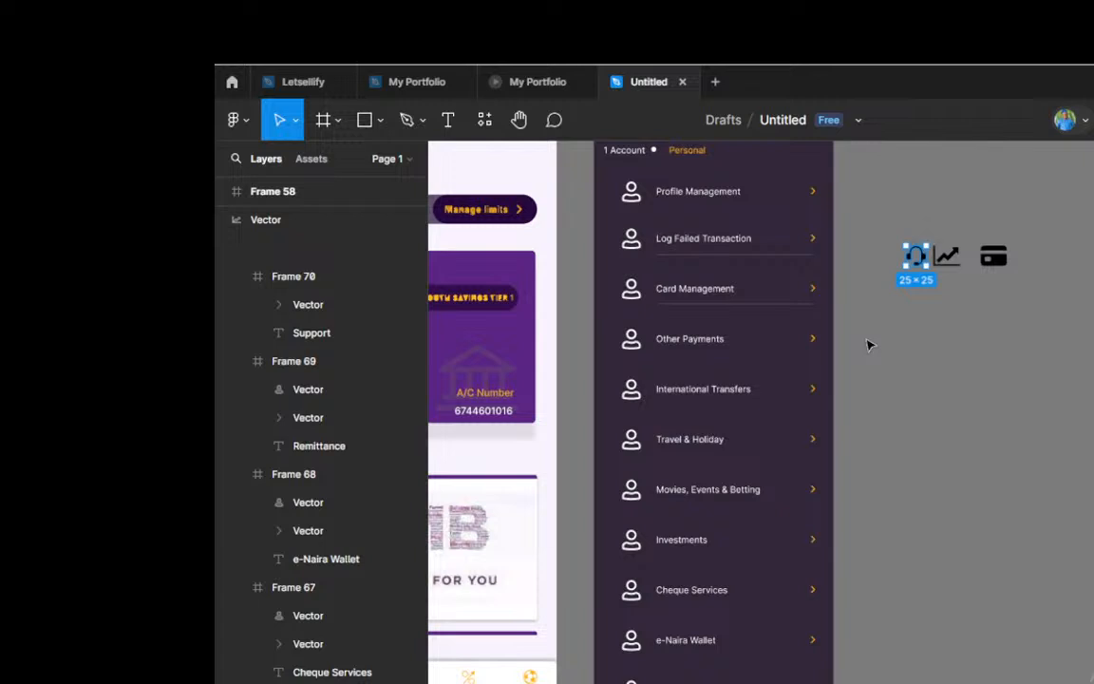
pyautogui.moveTo(917, 256); pyautogui.dragTo(638, 680)
pyautogui.moveTo(636, 635); pyautogui.dragTo(632, 380)
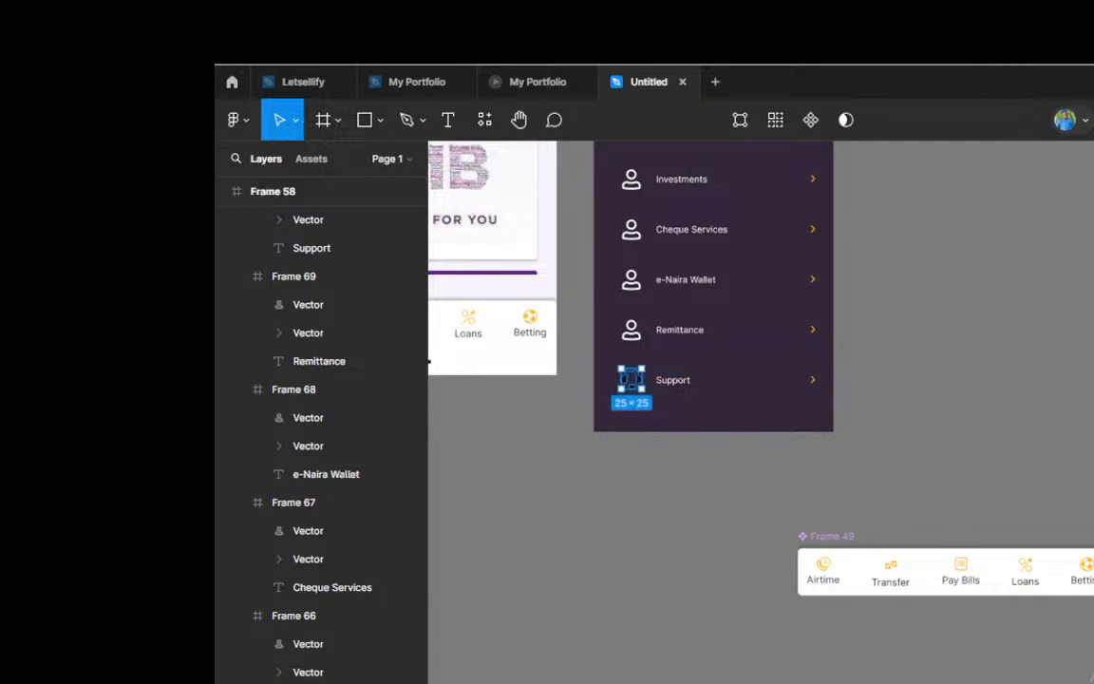
pyautogui.click(997, 516)
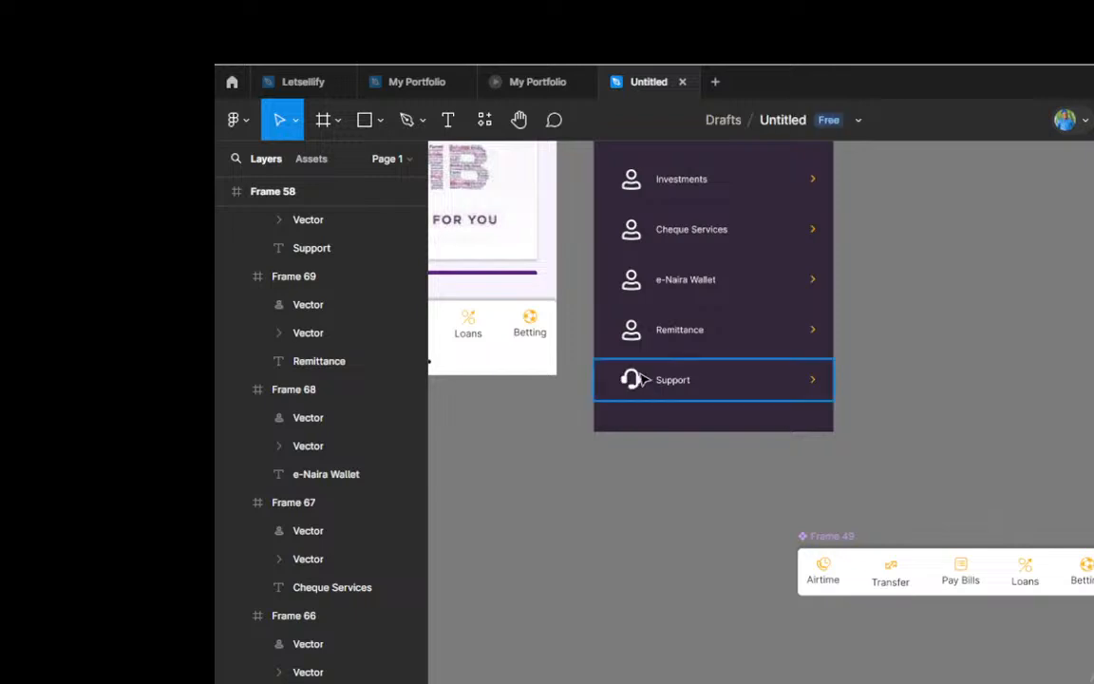
# Step: Nudge the Support row's headset icon 1 px to the right, in line with the user icons above
pyautogui.scroll(3, 641, 379)
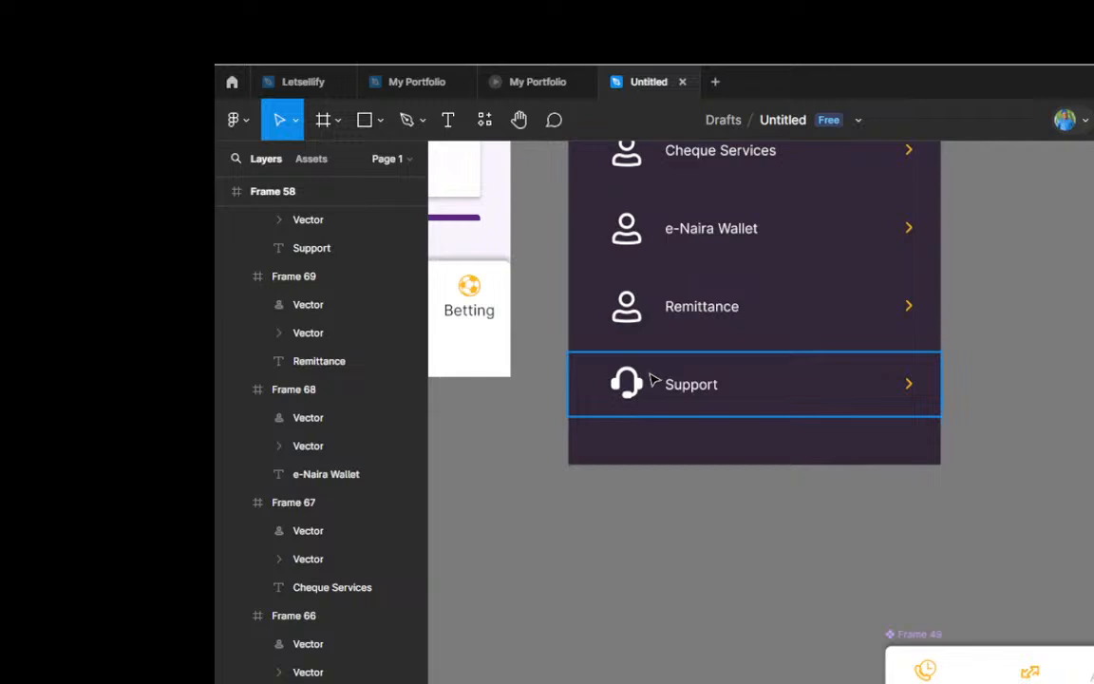
pyautogui.scroll(2, 643, 376)
pyautogui.doubleClick(635, 378)
pyautogui.press('alt')
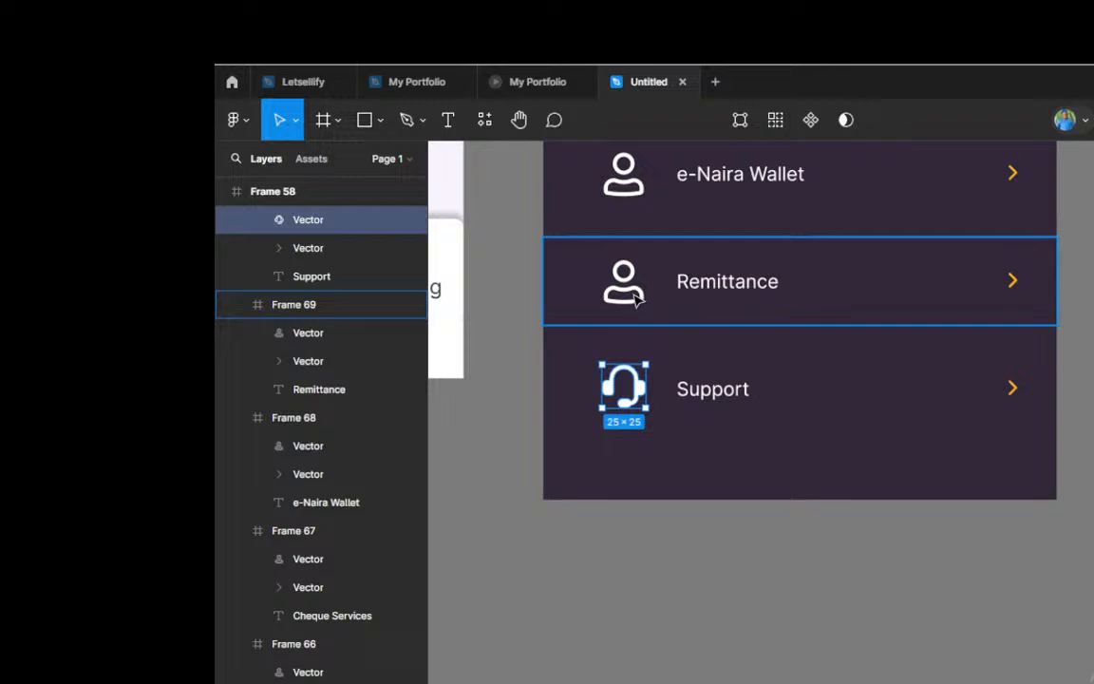
pyautogui.click(627, 294)
pyautogui.click(642, 389)
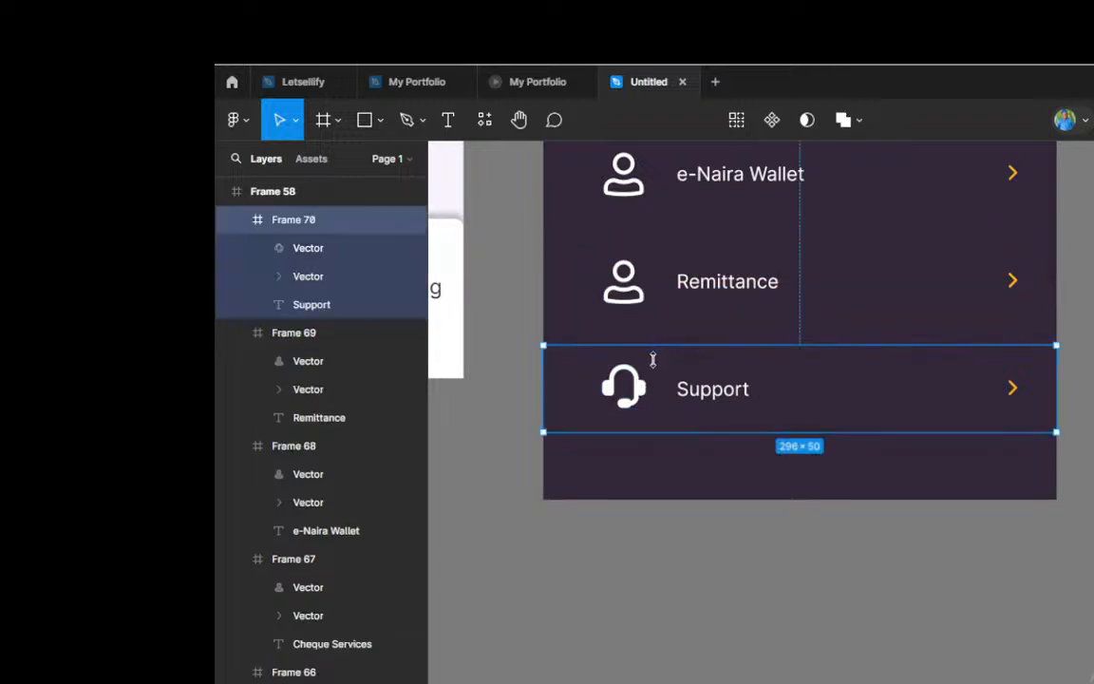
pyautogui.doubleClick(642, 392)
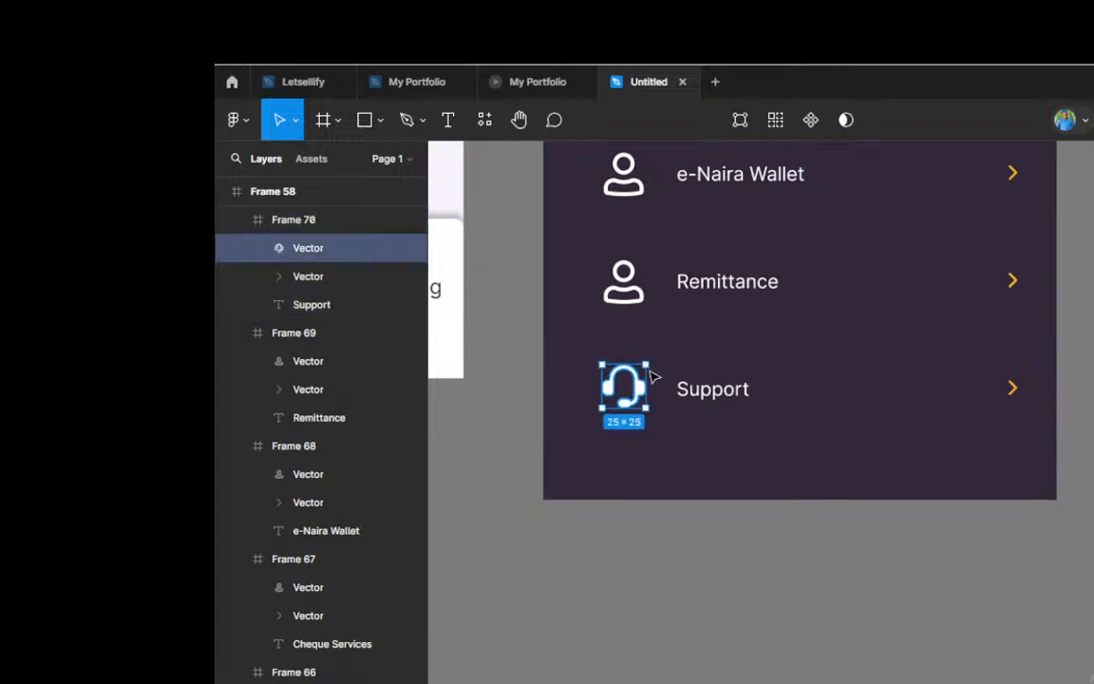
pyautogui.press('alt')
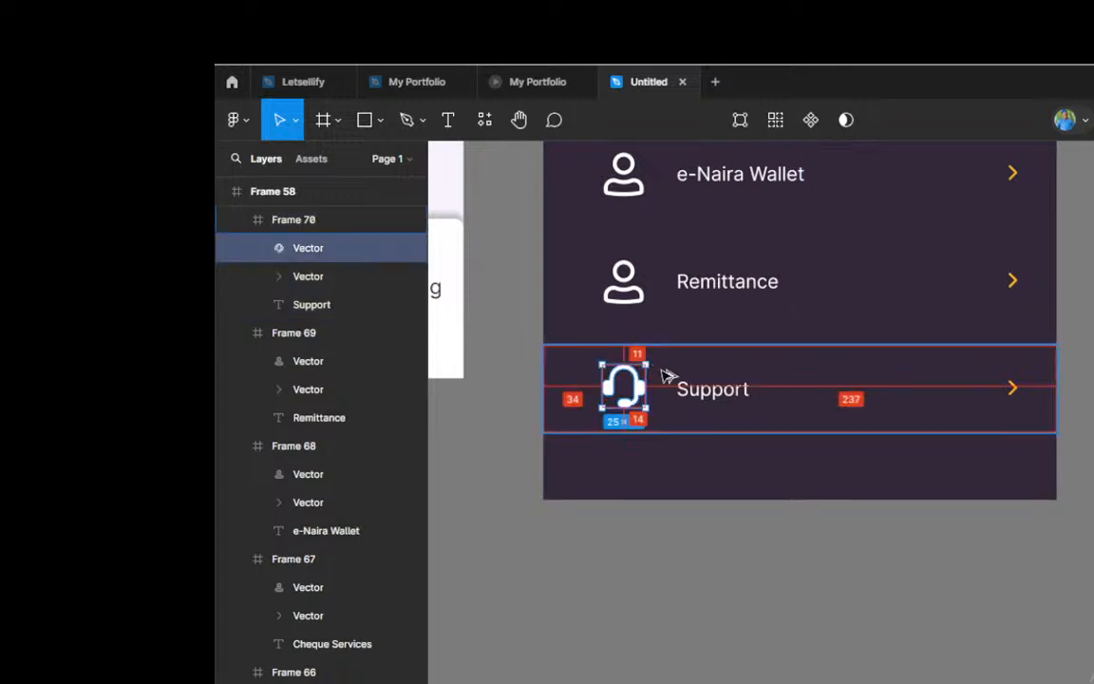
pyautogui.press('Right')
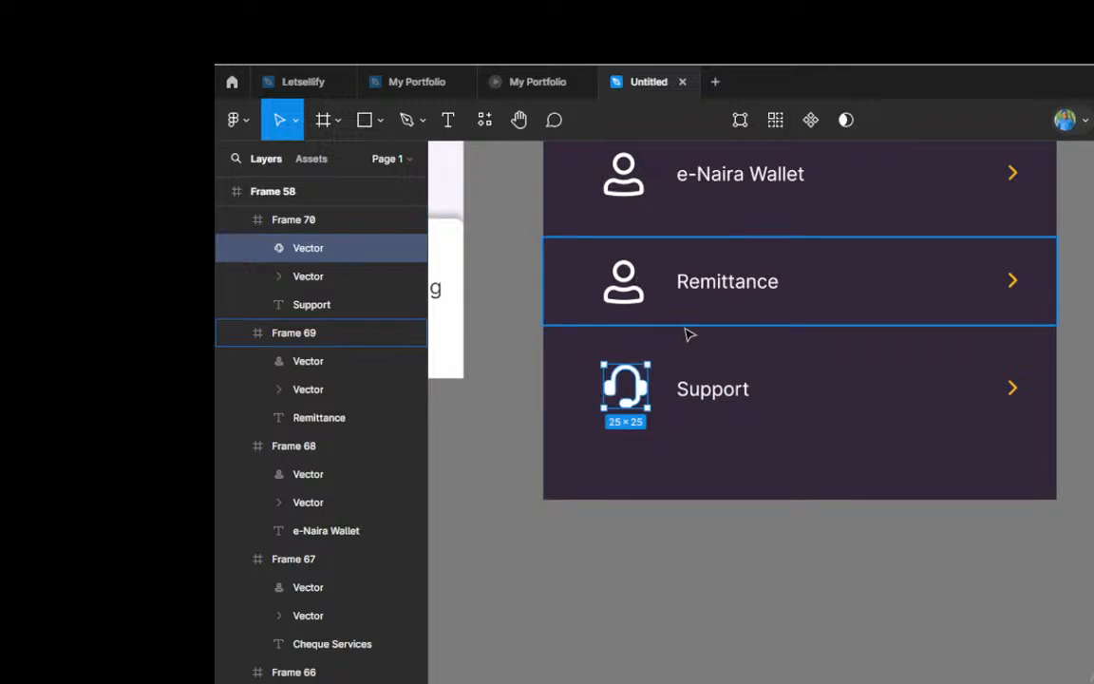
# Step: Look over the whole side menu, from the Support row up to the account header, to check the rows' icons and spacing
pyautogui.scroll(-5, 762, 269)
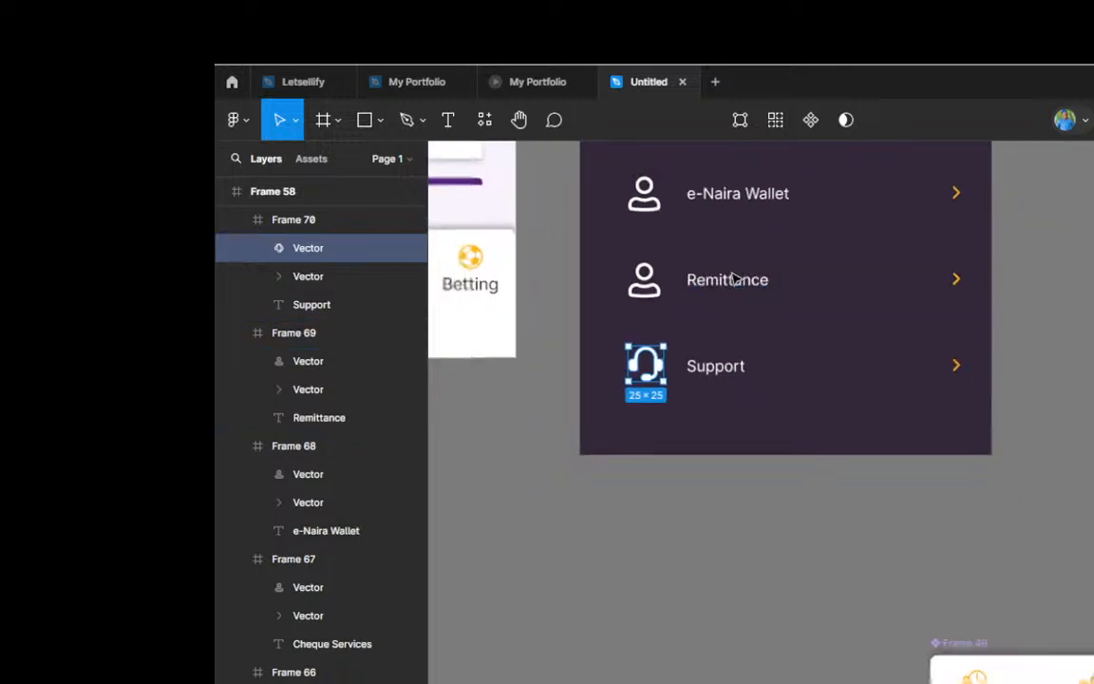
pyautogui.scroll(5, 736, 280)
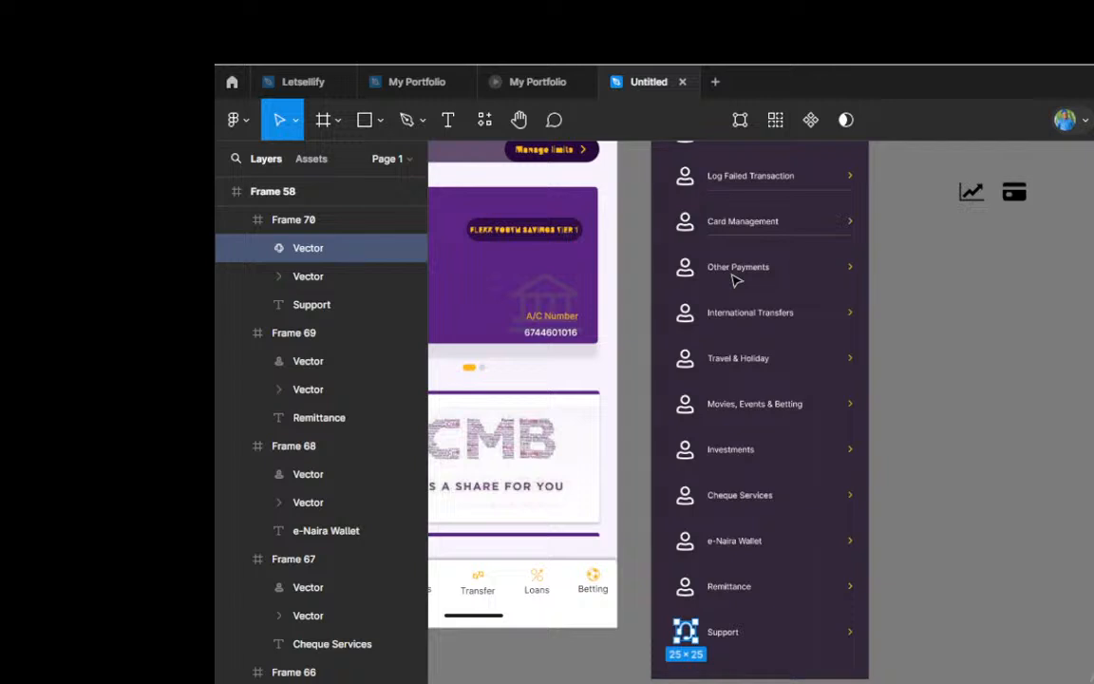
pyautogui.scroll(1, 748, 278)
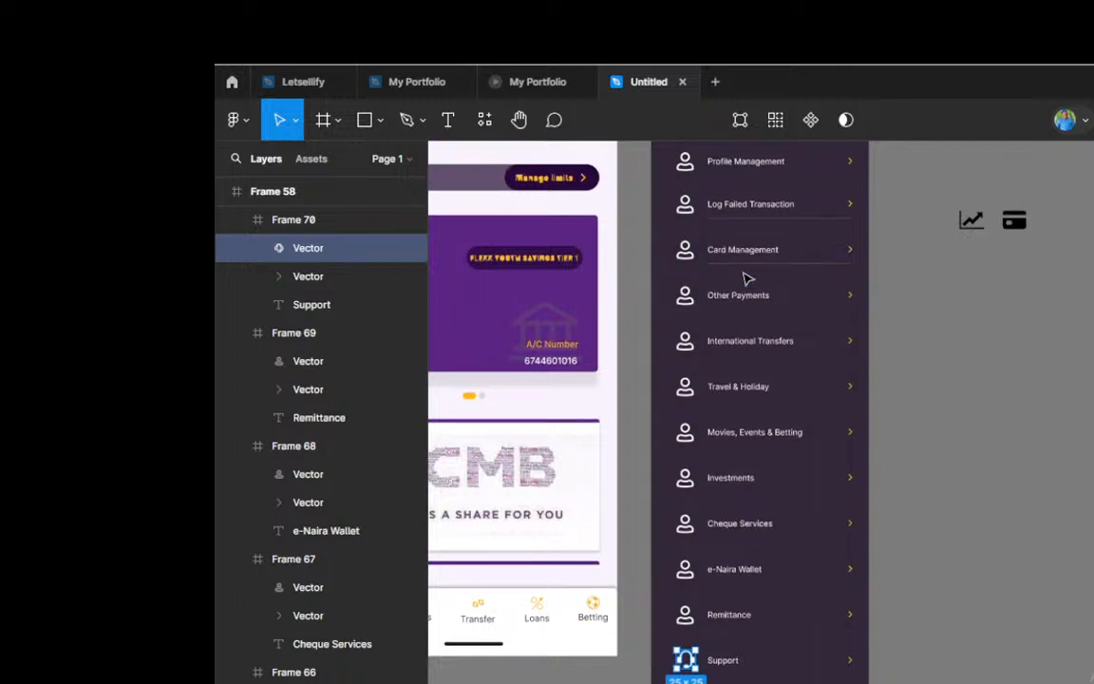
pyautogui.scroll(1, 747, 278)
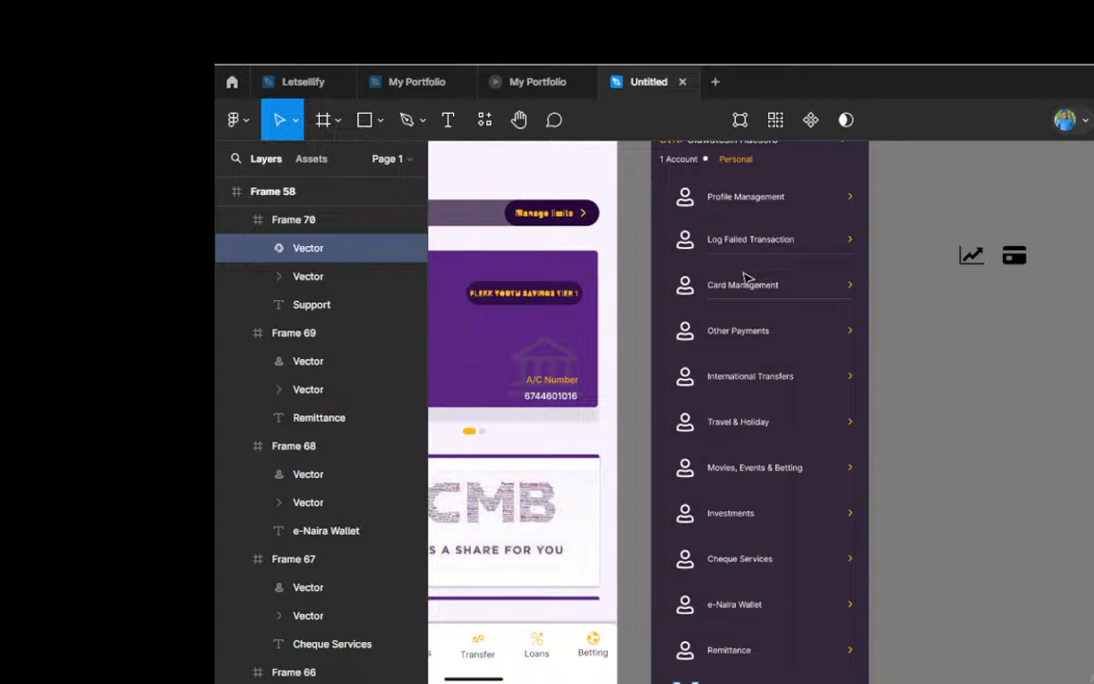
pyautogui.scroll(4, 748, 278)
pyautogui.scroll(-5, 748, 278)
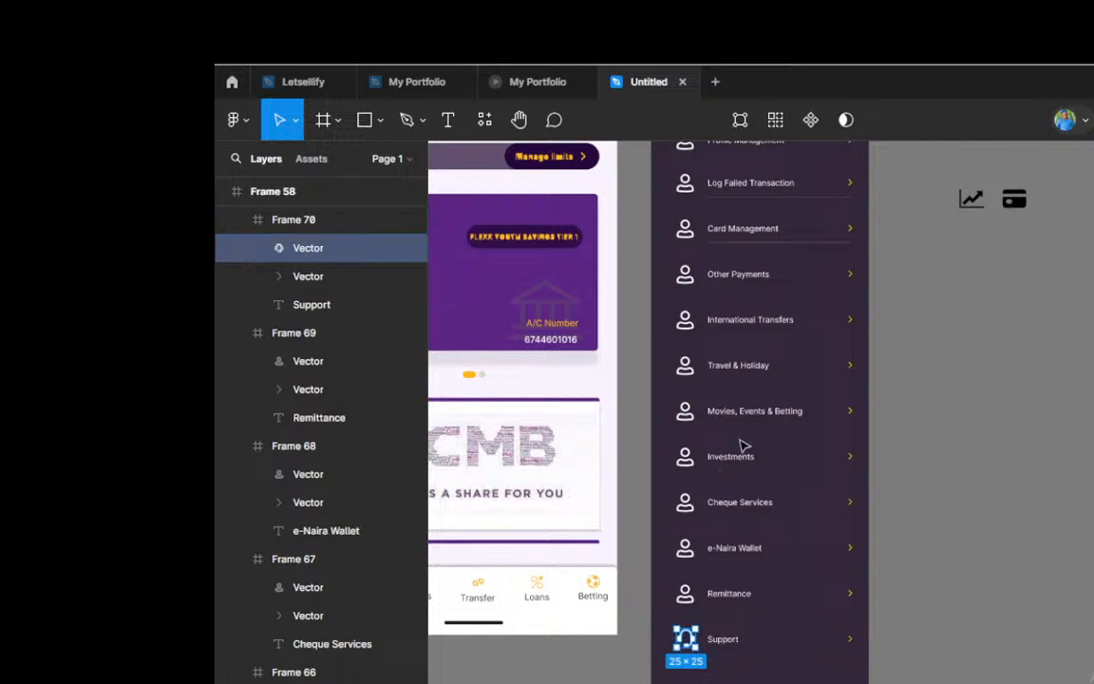
pyautogui.scroll(5, 744, 446)
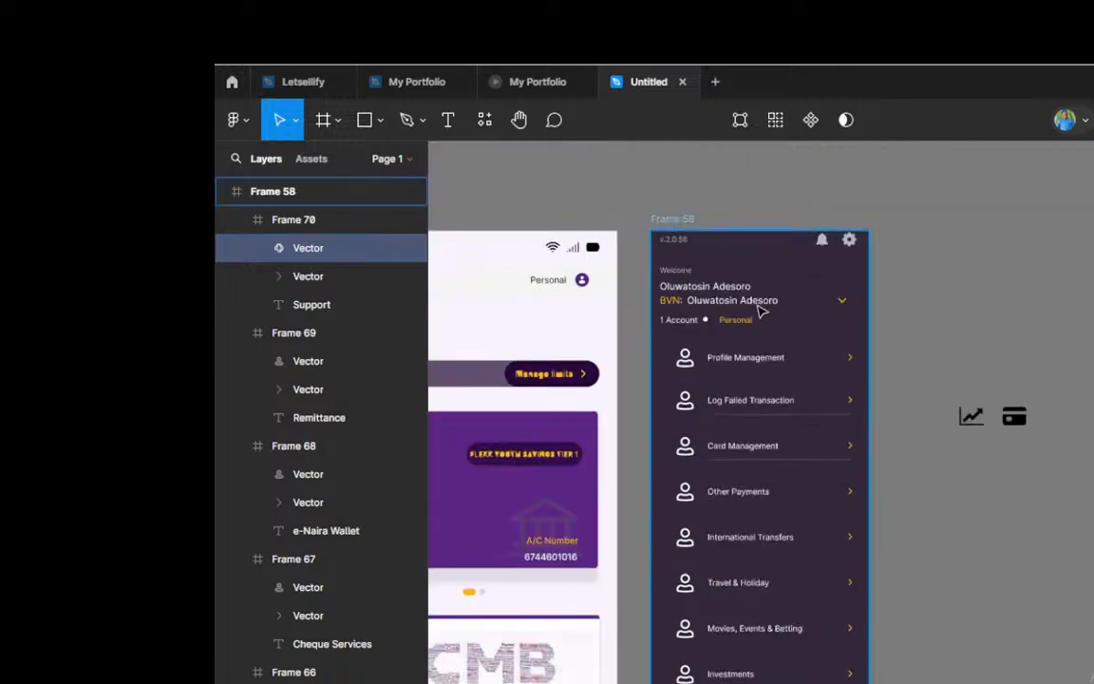
pyautogui.click(759, 312)
pyautogui.scroll(-1, 766, 327)
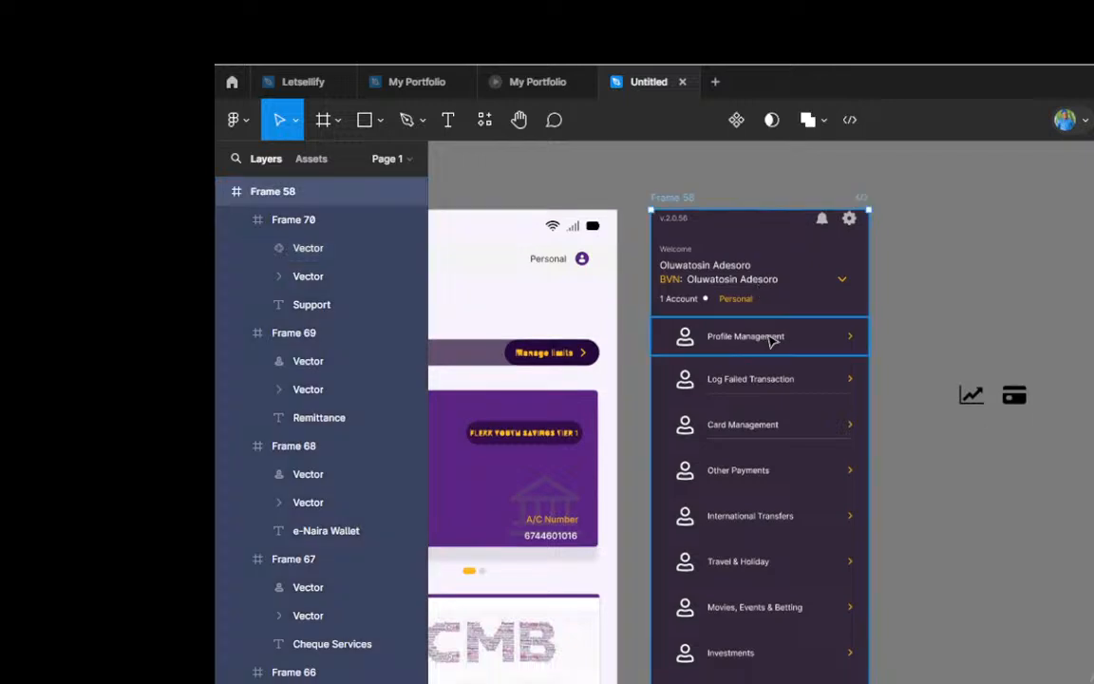
# Step: Select all twelve menu rows from Profile Management to Support, distribute them evenly and widen their gaps until the stack is 765 px tall
pyautogui.click(771, 342)
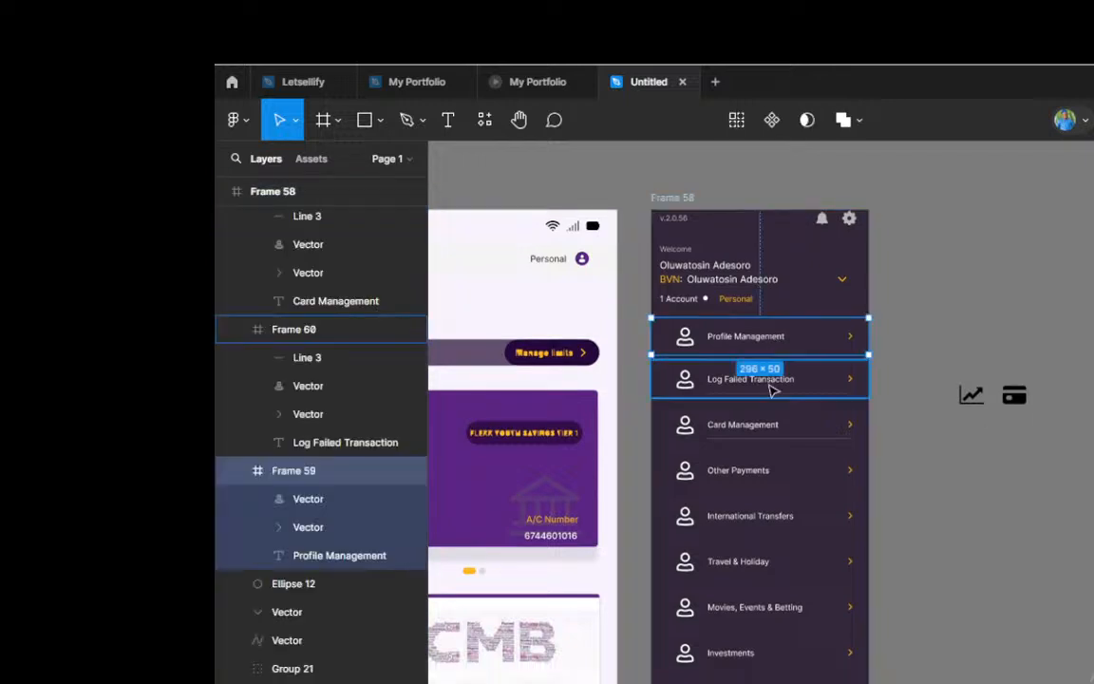
pyautogui.keyDown('shift'); pyautogui.click(772, 385); pyautogui.keyUp('shift')
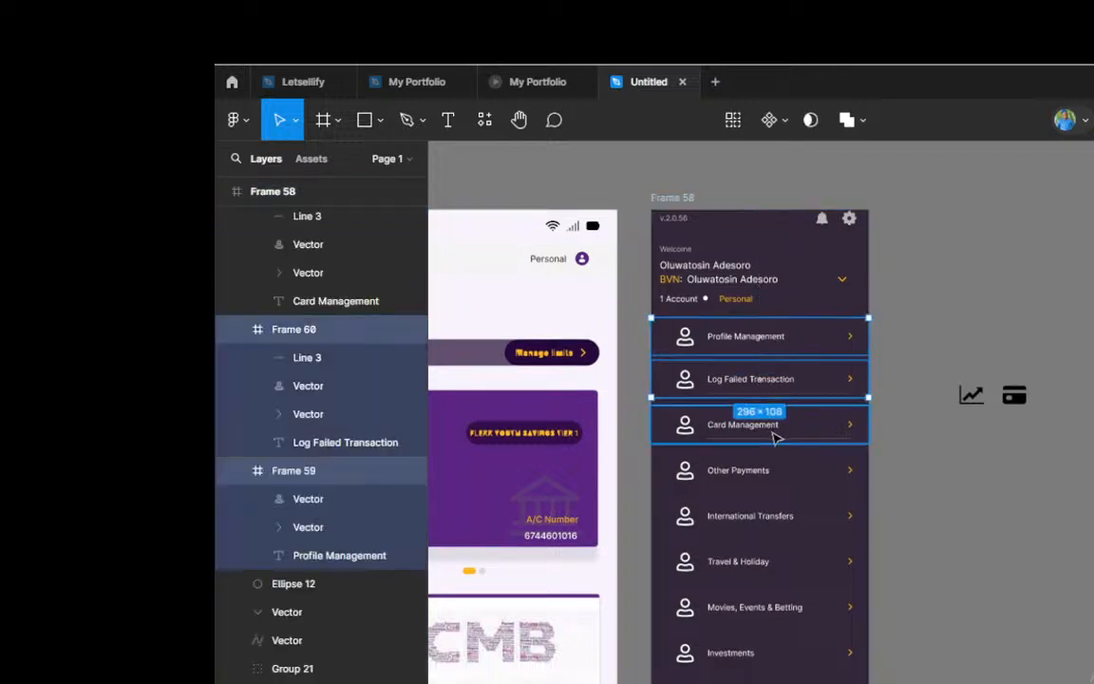
pyautogui.keyDown('shift'); pyautogui.click(774, 427); pyautogui.keyUp('shift')
pyautogui.keyDown('shift'); pyautogui.click(781, 472); pyautogui.keyUp('shift')
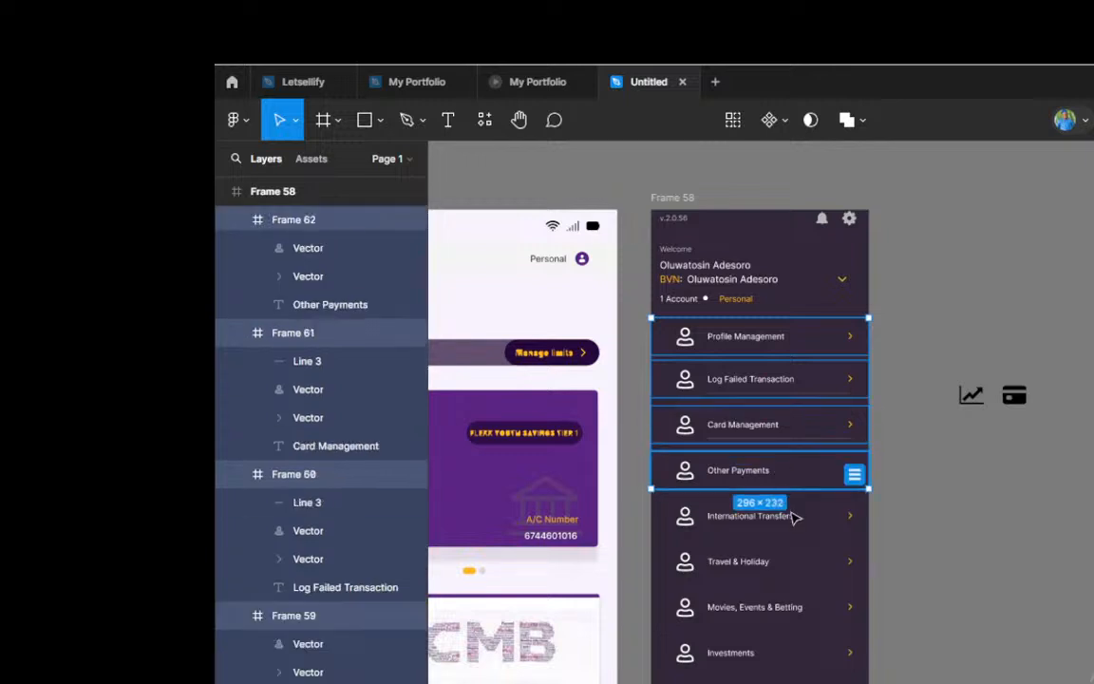
pyautogui.keyDown('shift'); pyautogui.click(793, 518); pyautogui.keyUp('shift')
pyautogui.scroll(-2, 786, 513)
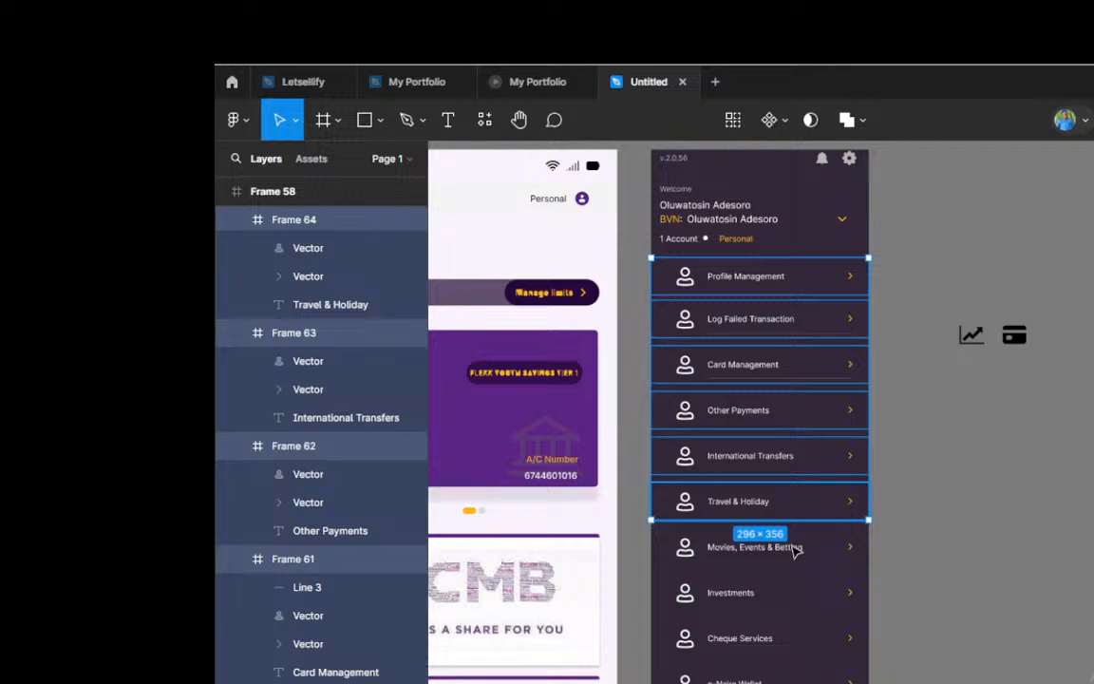
pyautogui.keyDown('shift'); pyautogui.click(796, 549); pyautogui.keyUp('shift')
pyautogui.scroll(-1, 796, 550)
pyautogui.scroll(-2, 795, 549)
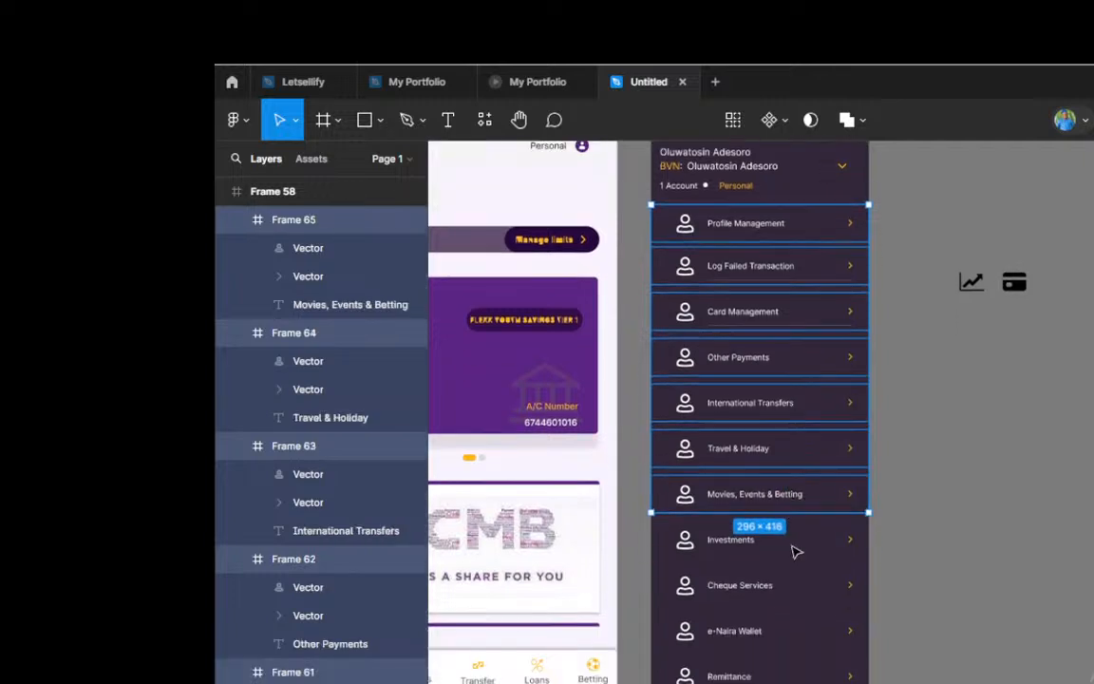
pyautogui.keyDown('shift'); pyautogui.click(797, 554); pyautogui.keyUp('shift')
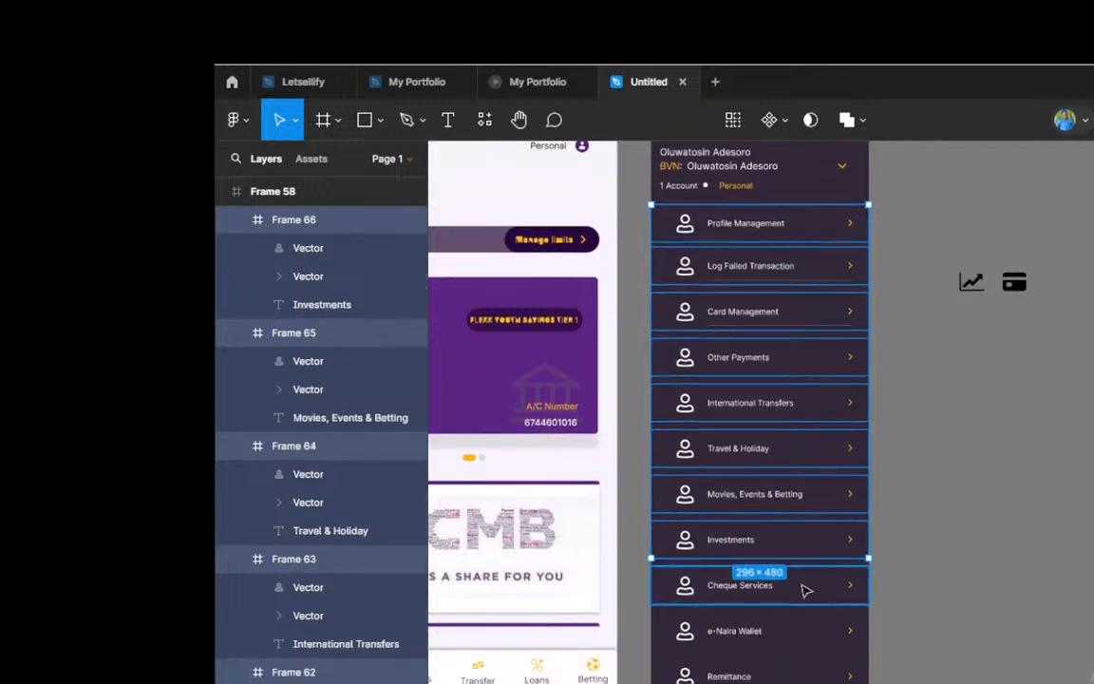
pyautogui.keyDown('shift'); pyautogui.click(805, 589); pyautogui.keyUp('shift')
pyautogui.scroll(-1, 806, 589)
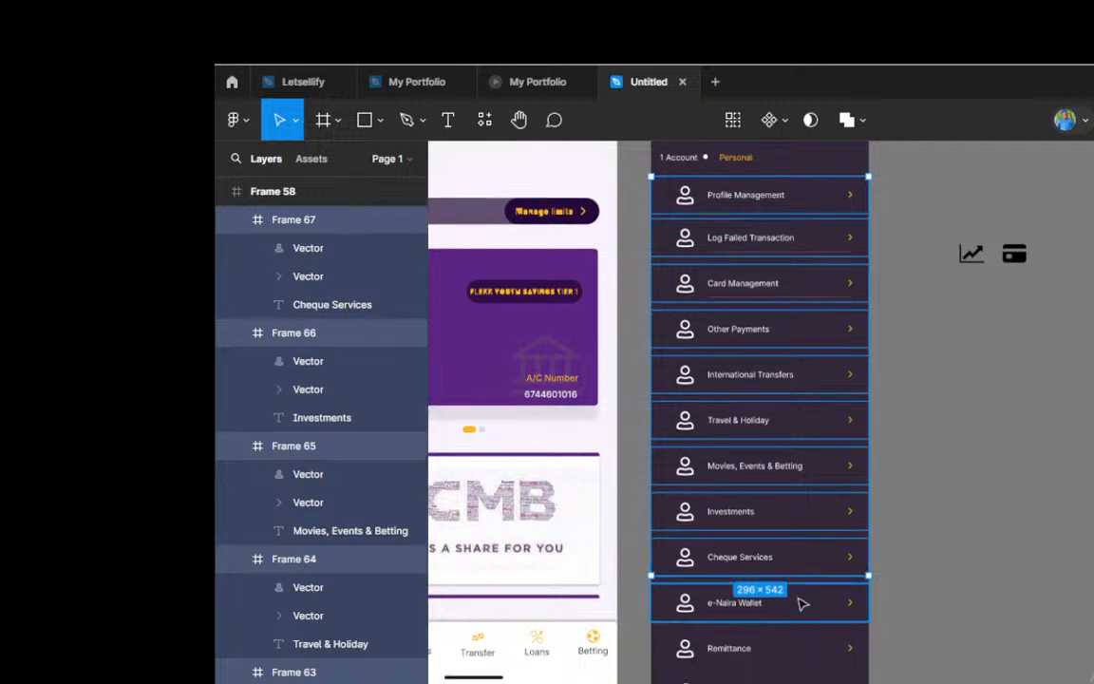
pyautogui.keyDown('shift'); pyautogui.click(802, 605); pyautogui.keyUp('shift')
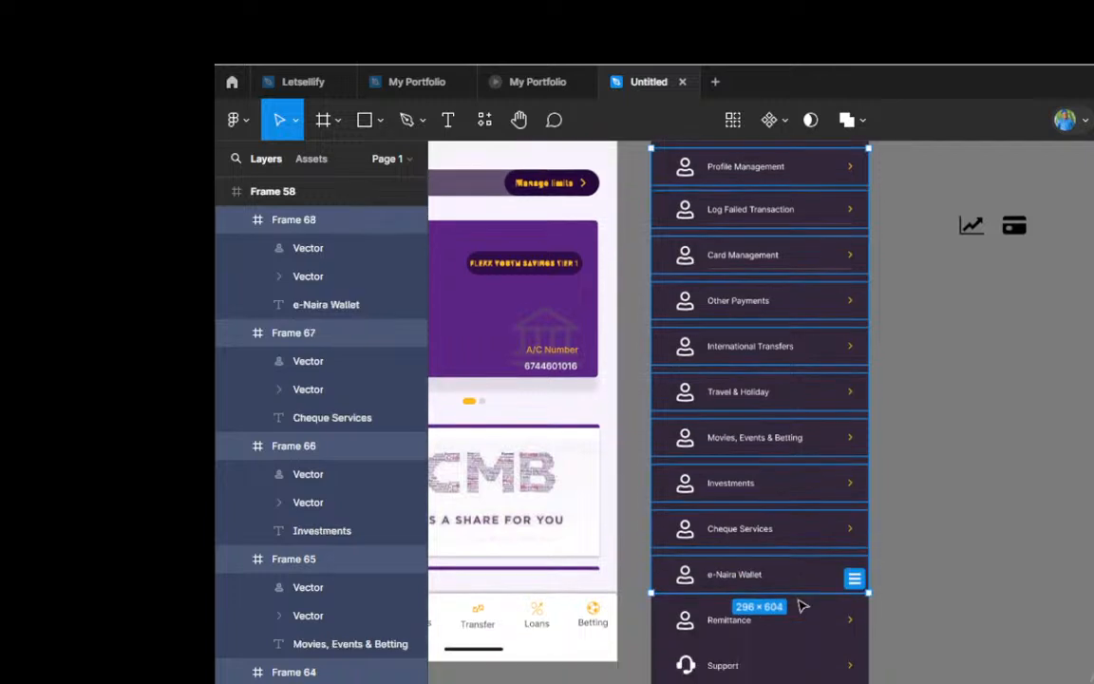
pyautogui.scroll(-2, 800, 602)
pyautogui.keyDown('shift'); pyautogui.click(794, 629); pyautogui.keyUp('shift')
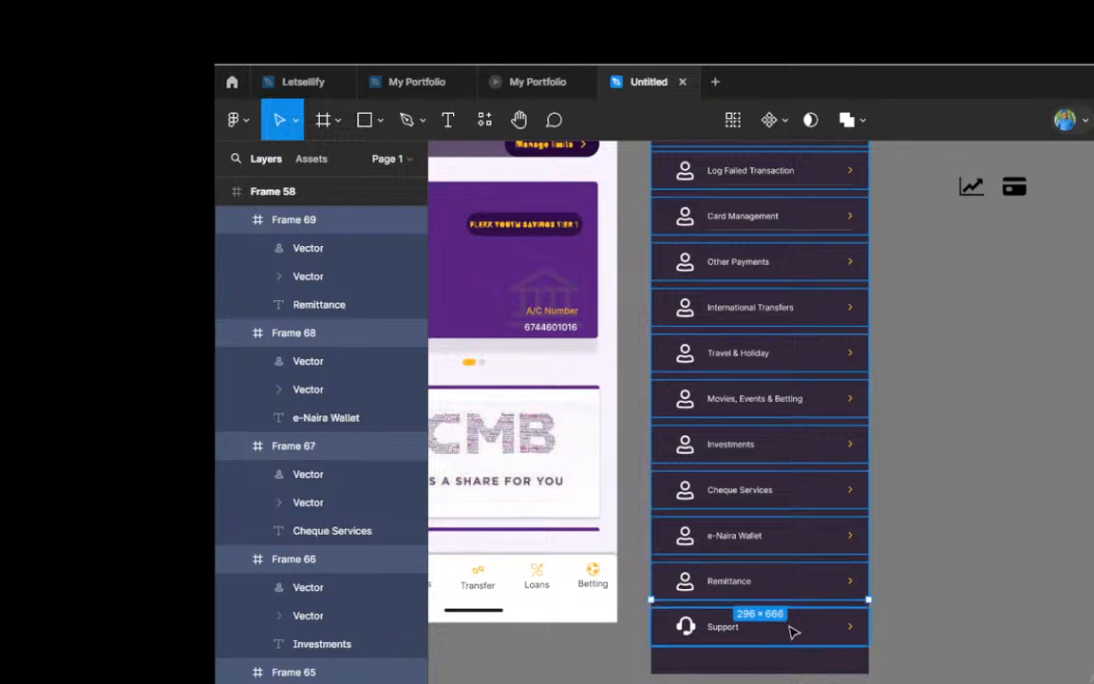
pyautogui.keyDown('shift'); pyautogui.click(856, 633); pyautogui.keyUp('shift')
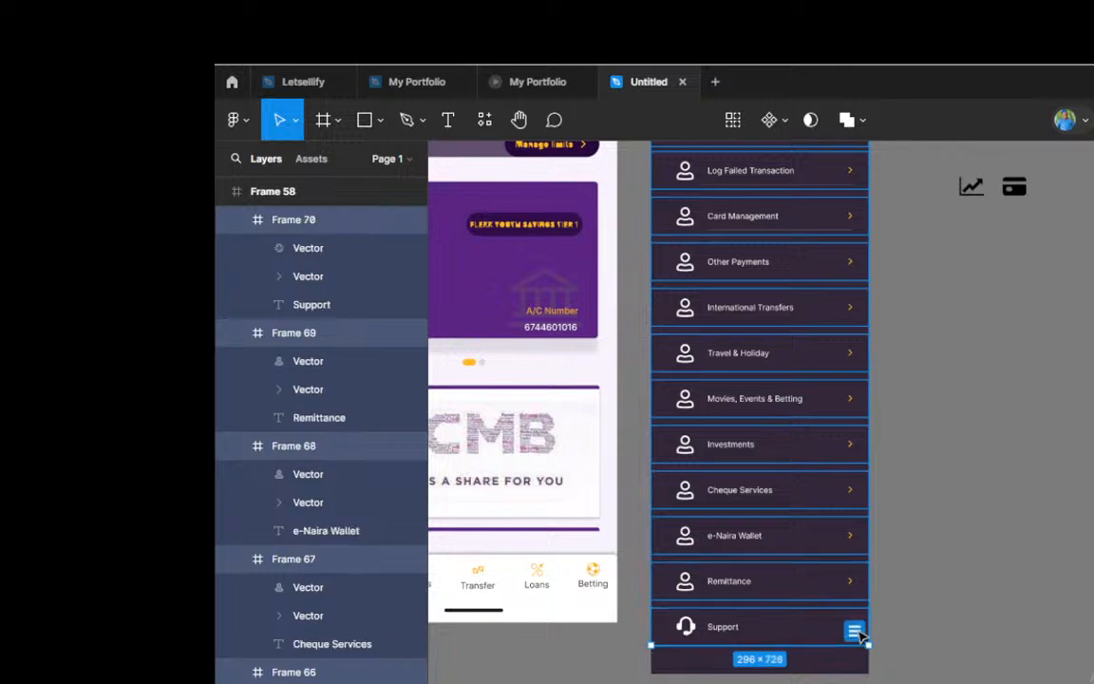
pyautogui.click(855, 631)
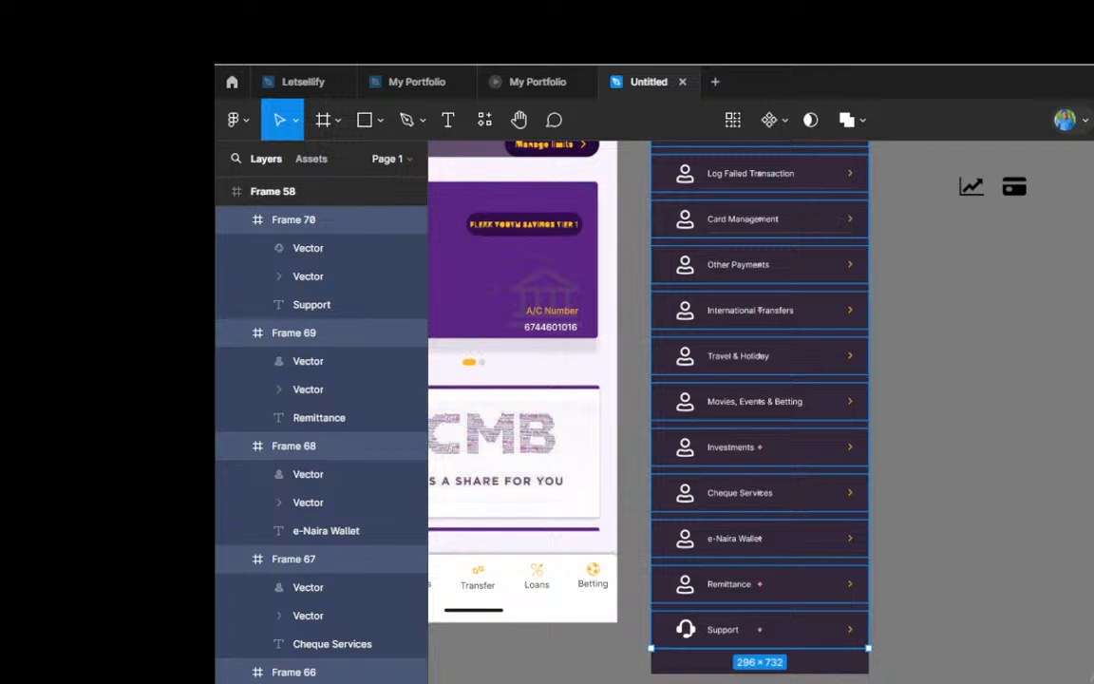
pyautogui.press('Up')
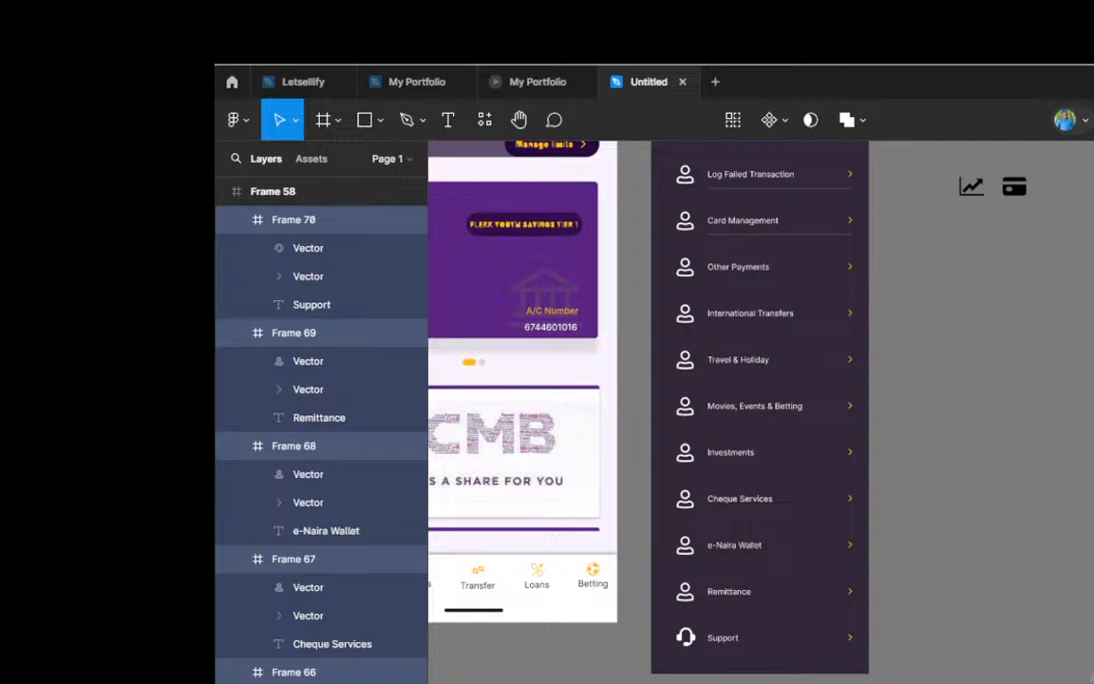
pyautogui.press('Up')
pyautogui.press('Up')
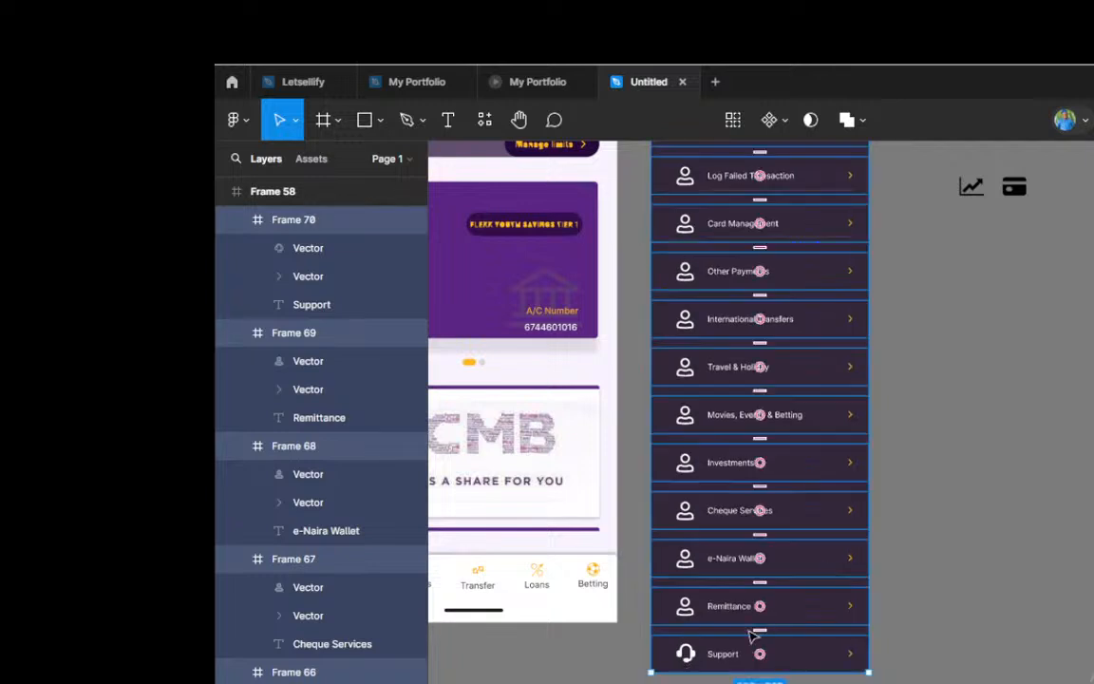
# Step: Shorten the side menu frame from its lower edge to a height of 844 px, level with the dashboard screen beside it
pyautogui.scroll(-3, 759, 512)
pyautogui.scroll(1, 760, 512)
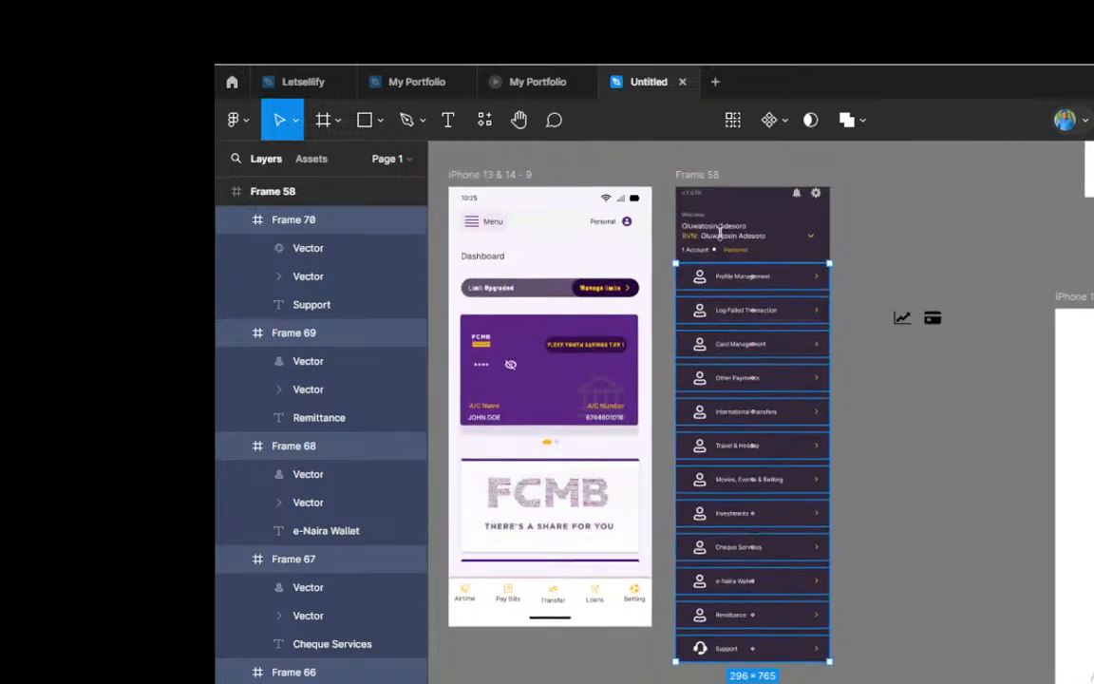
pyautogui.click(701, 174)
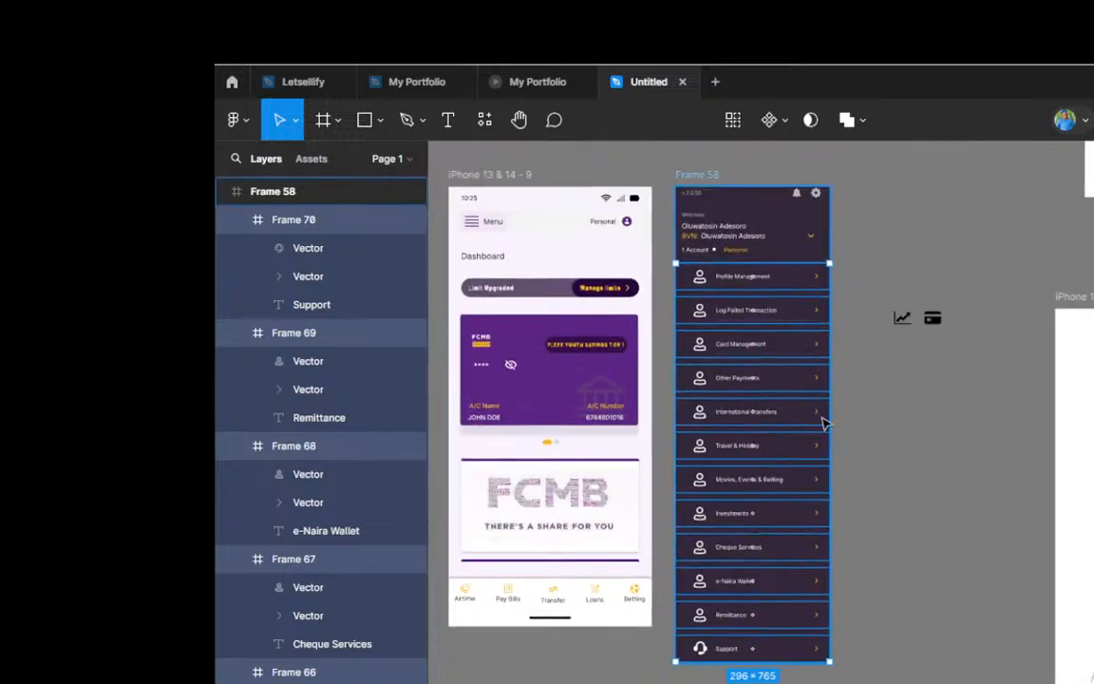
pyautogui.press('Escape')
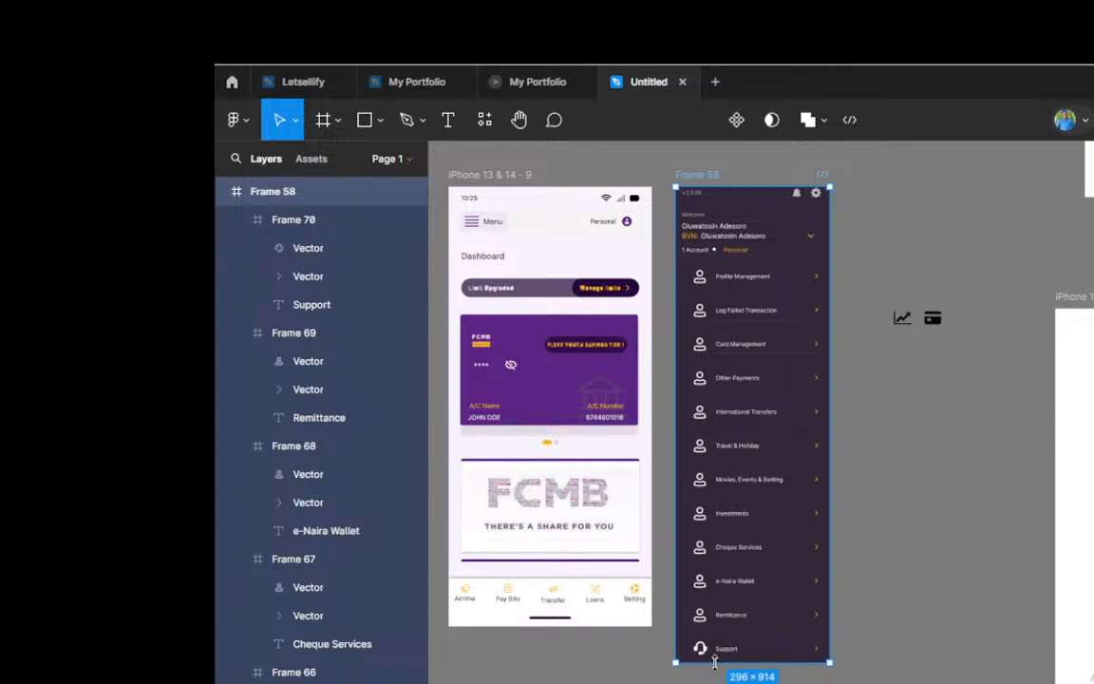
pyautogui.moveTo(714, 662); pyautogui.dragTo(711, 626)
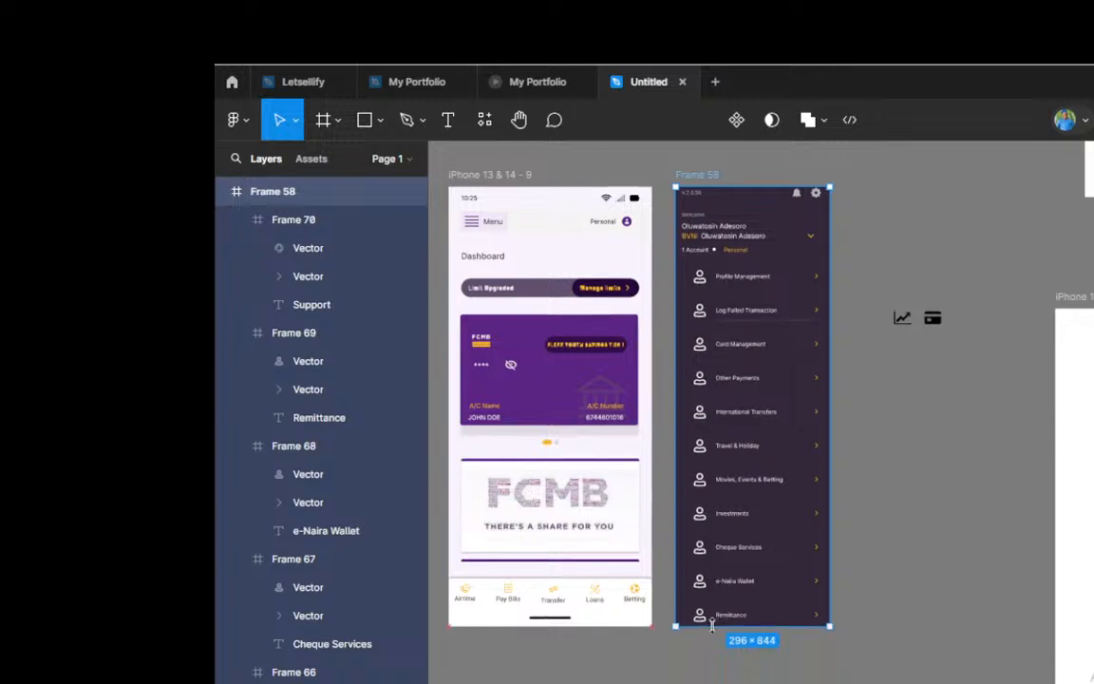
# Step: Draw a full-width frame of 296 × 53 px along the lower edge of the side menu, over the Remittance row
pyautogui.scroll(5, 712, 625)
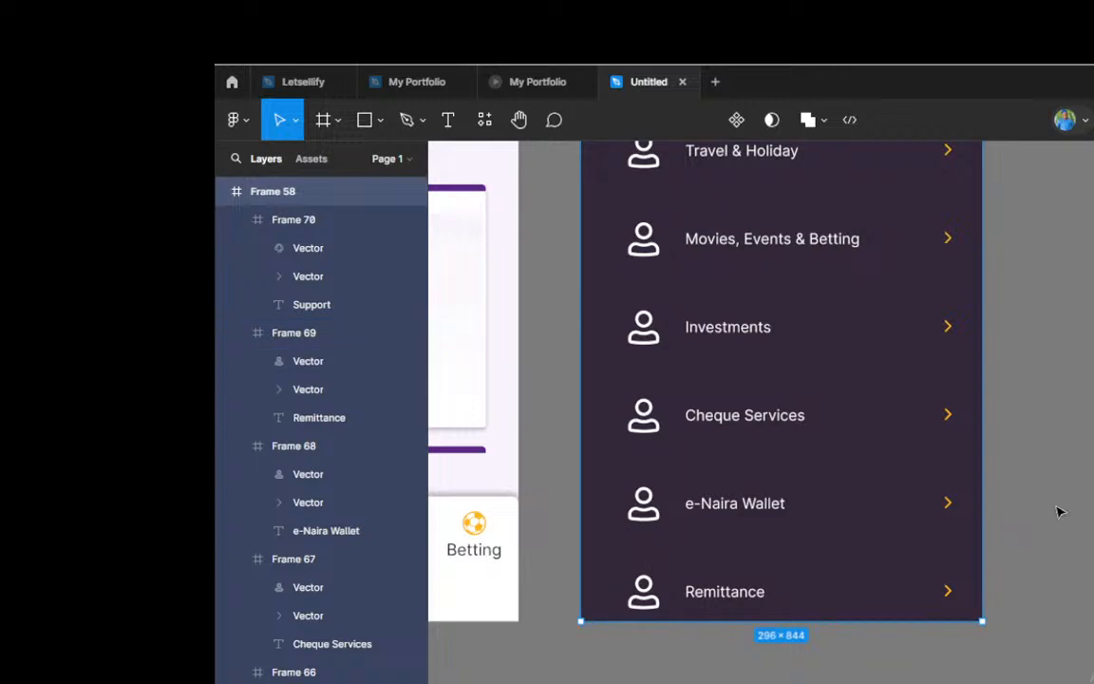
pyautogui.press('f')
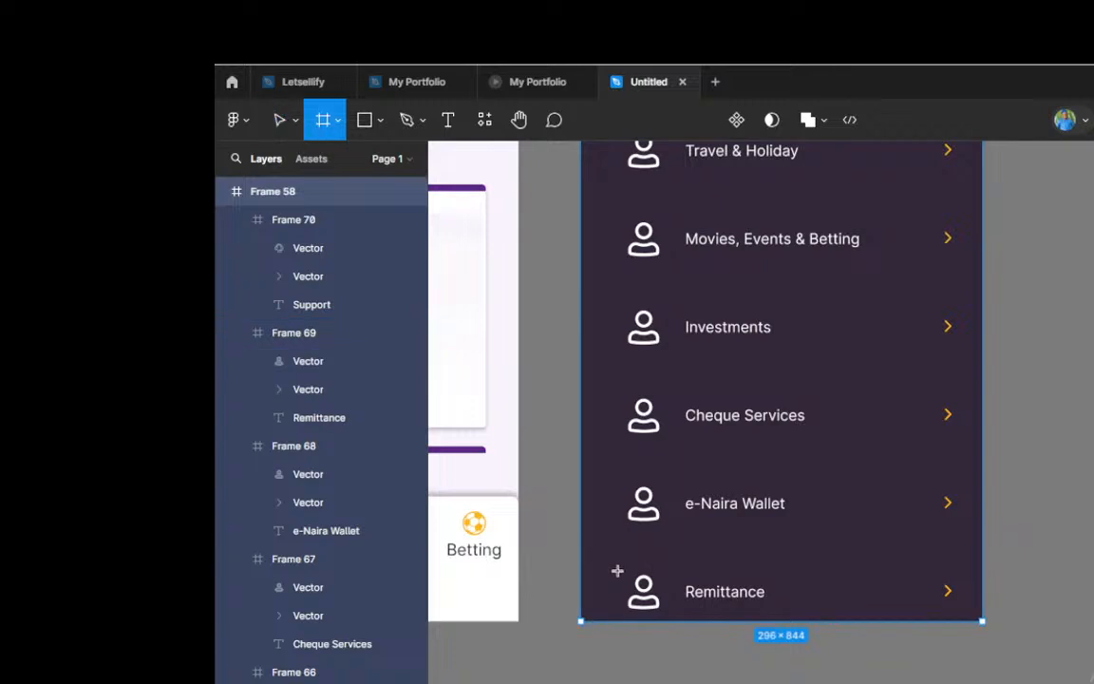
pyautogui.moveTo(581, 549); pyautogui.dragTo(685, 596)
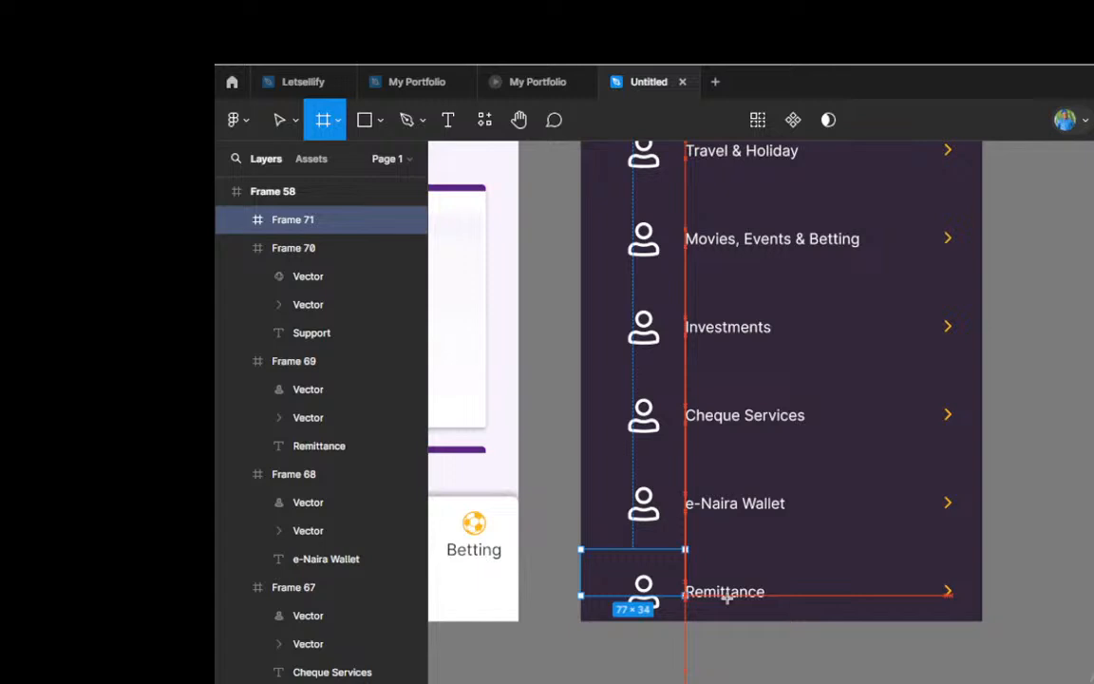
pyautogui.moveTo(727, 599); pyautogui.dragTo(982, 622)
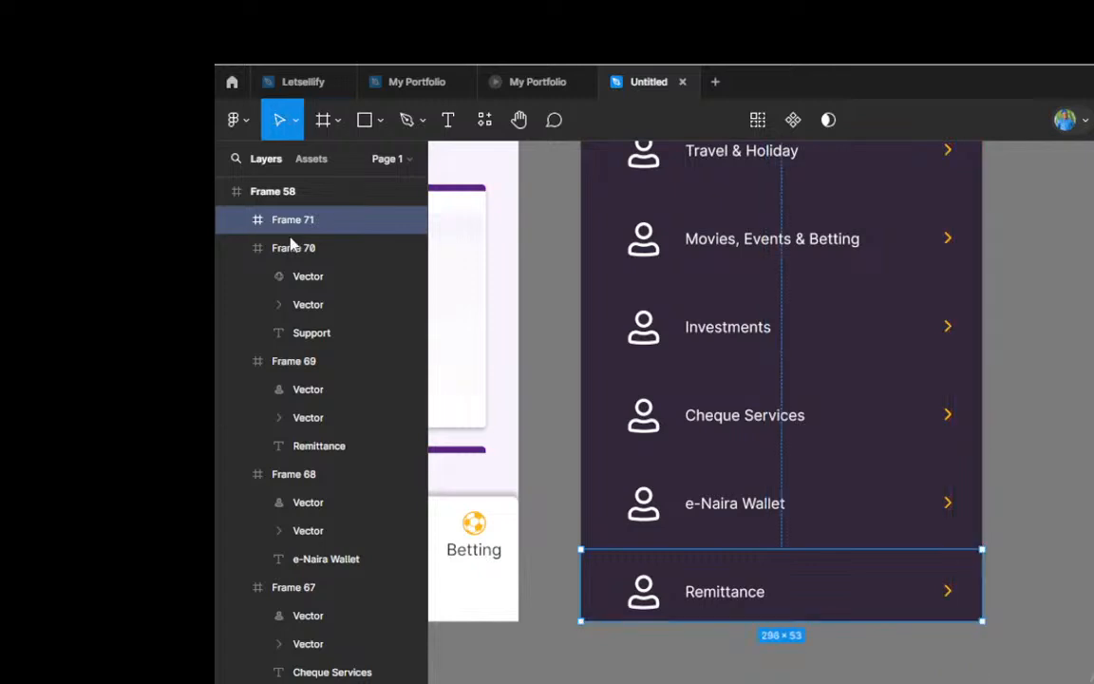
# Step: Give the new footer frame a solid near-black fill, 131313
pyautogui.scroll(1, 291, 245)
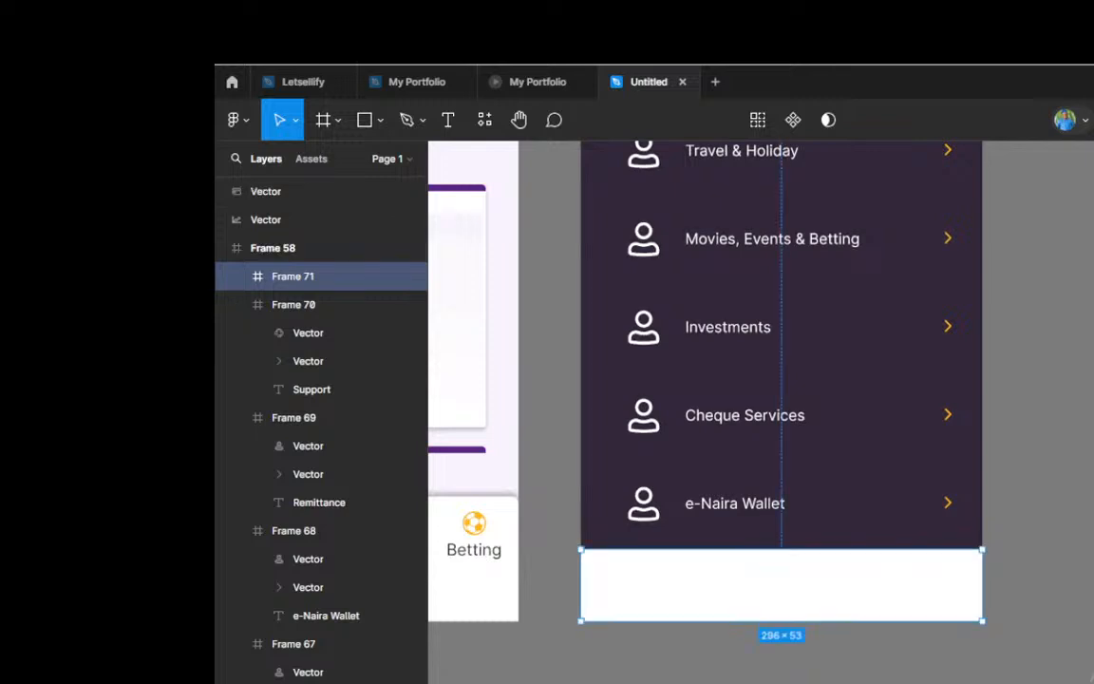
pyautogui.click(1093, 415)
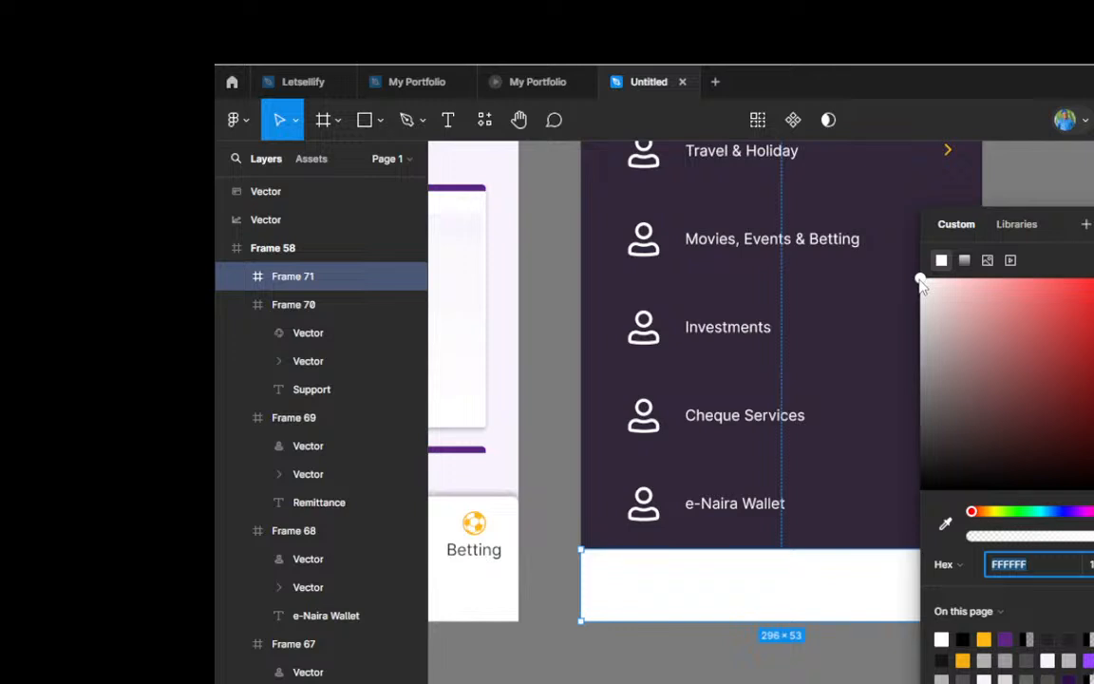
pyautogui.moveTo(920, 283); pyautogui.dragTo(922, 475)
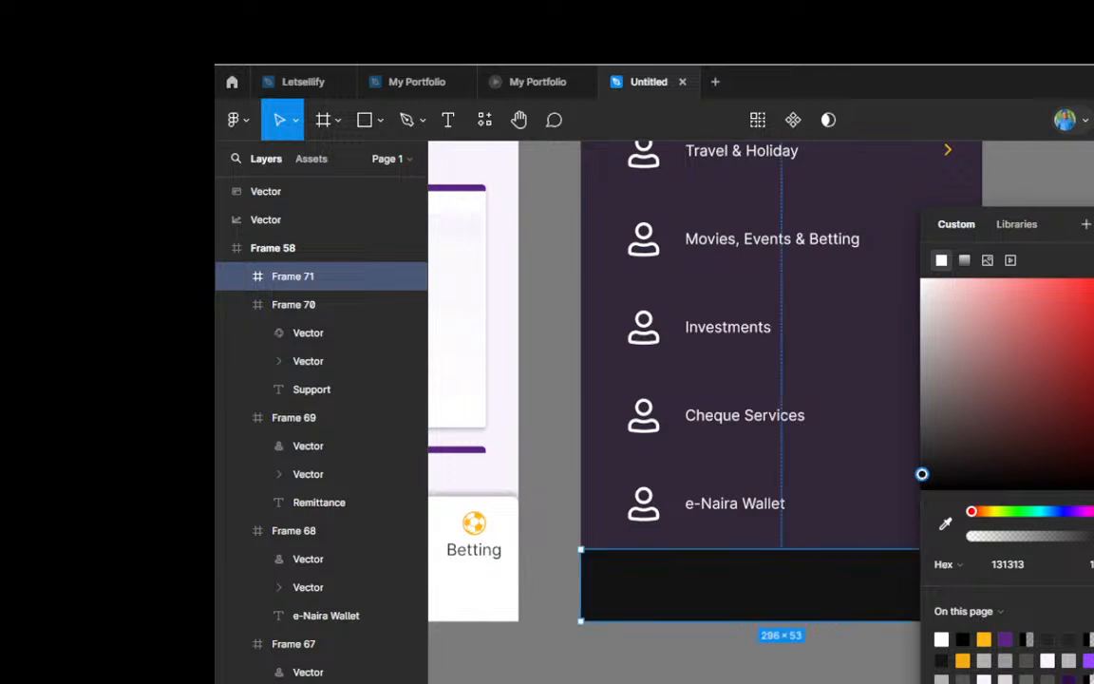
pyautogui.press('Escape')
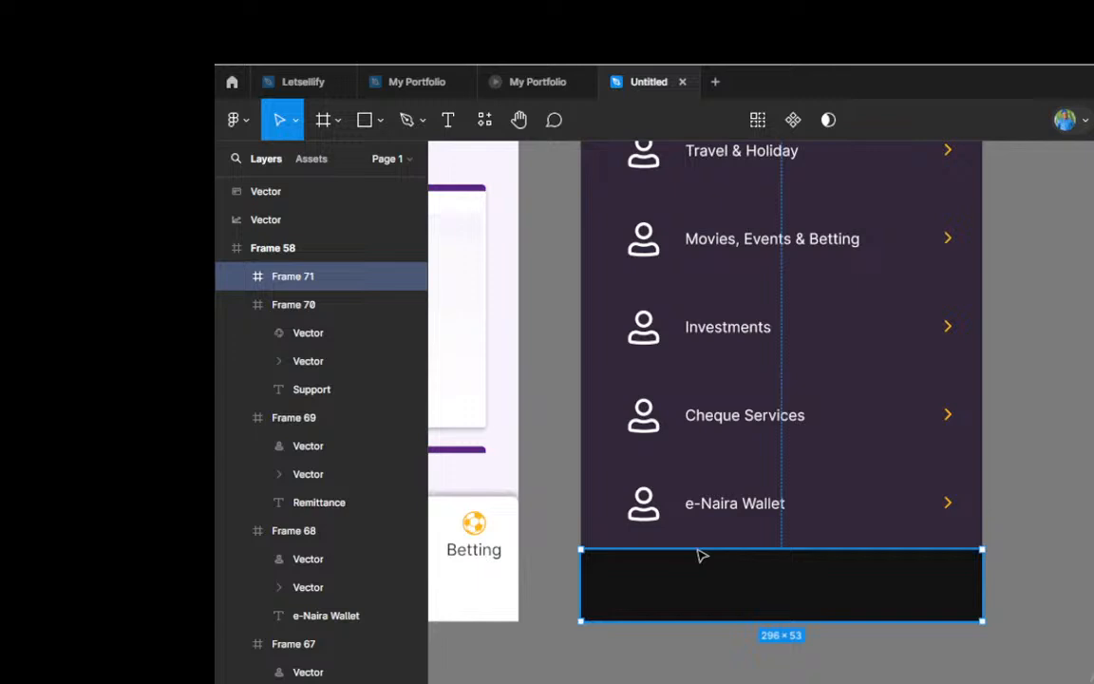
# Step: Copy the Cheque Services label into the dark footer bar, in line with the labels above, and change its text to Logout
pyautogui.doubleClick(740, 426)
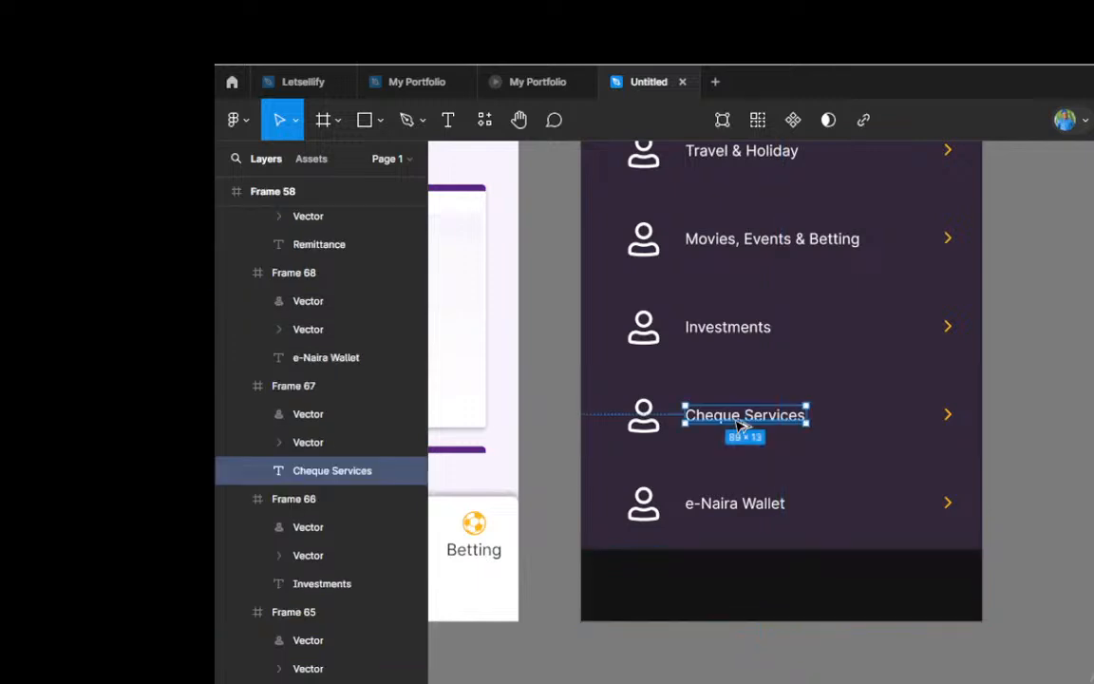
pyautogui.moveTo(740, 426)
pyautogui.mouseDown()
pyautogui.moveTo(727, 590)
pyautogui.moveTo(743, 593)
pyautogui.mouseUp()
pyautogui.doubleClick(735, 586)
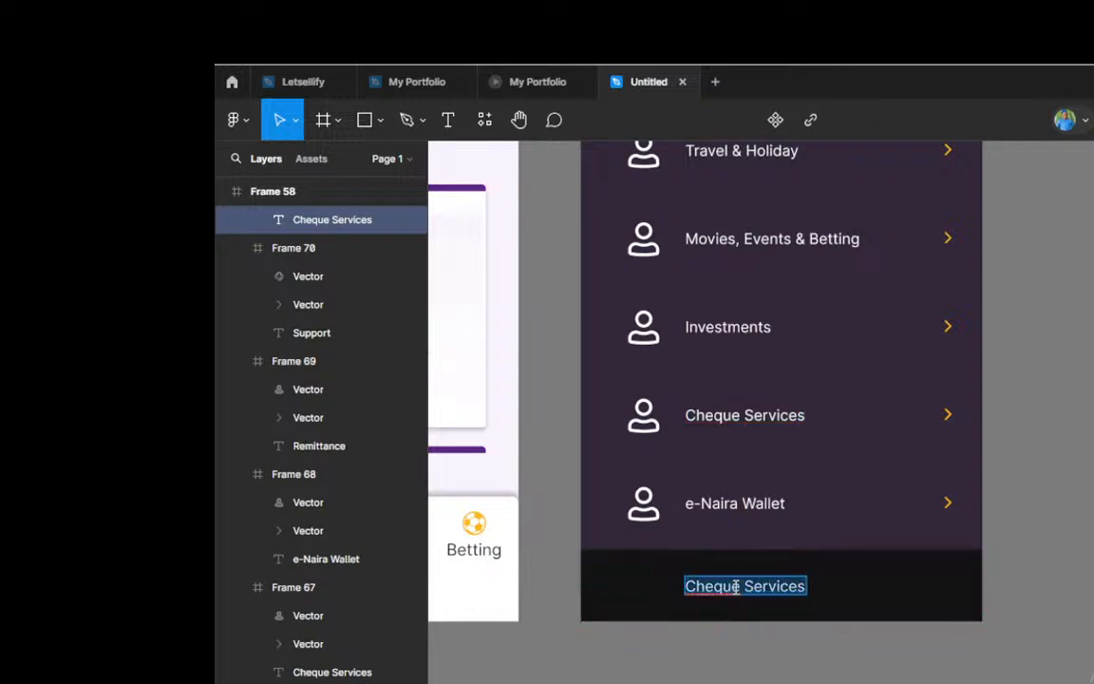
pyautogui.write('Logout')
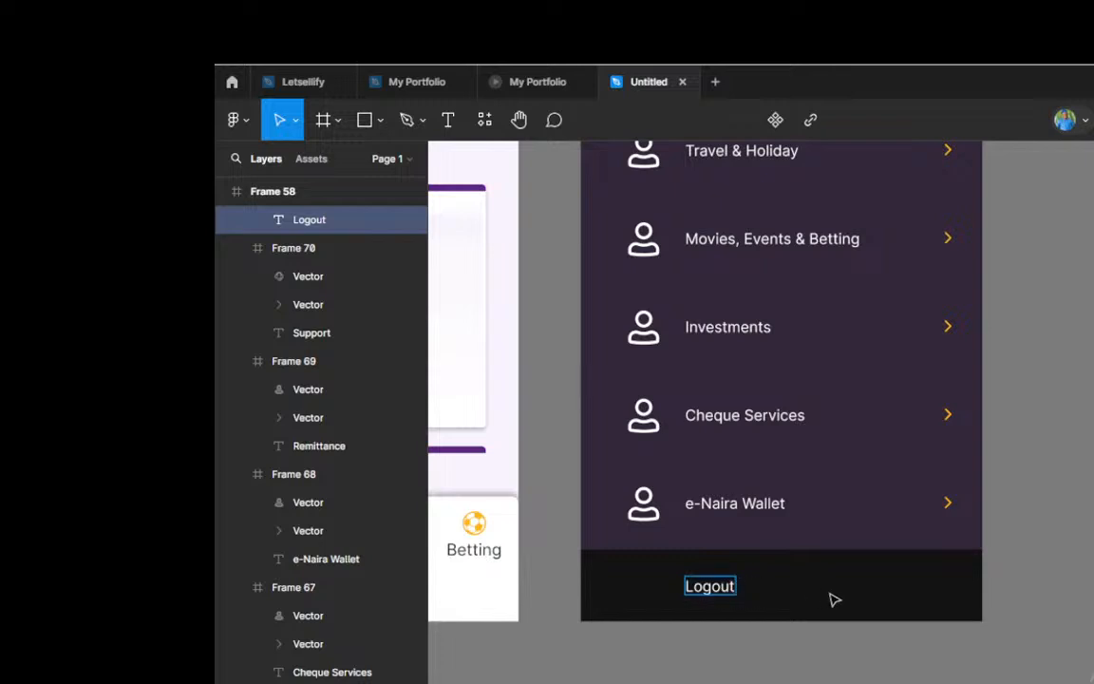
# Step: Complete the footer bar's label text as Logout and leave text editing
pyautogui.press('Escape')
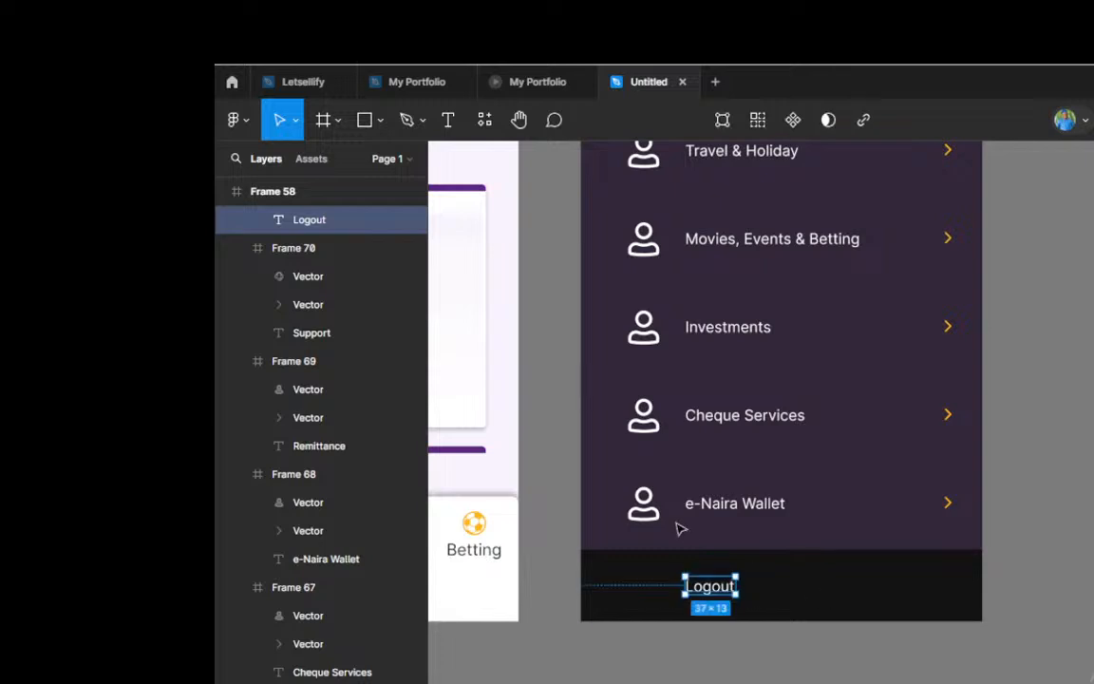
pyautogui.scroll(-3, 732, 488)
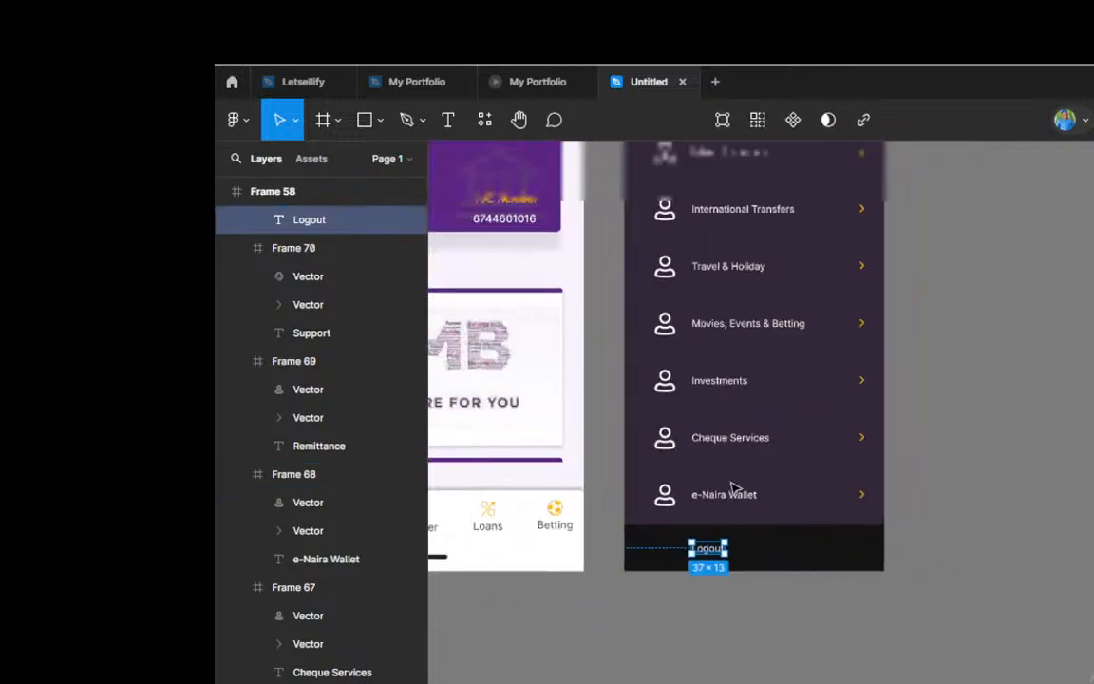
pyautogui.scroll(3, 733, 488)
pyautogui.scroll(2, 732, 488)
pyautogui.scroll(-4, 732, 486)
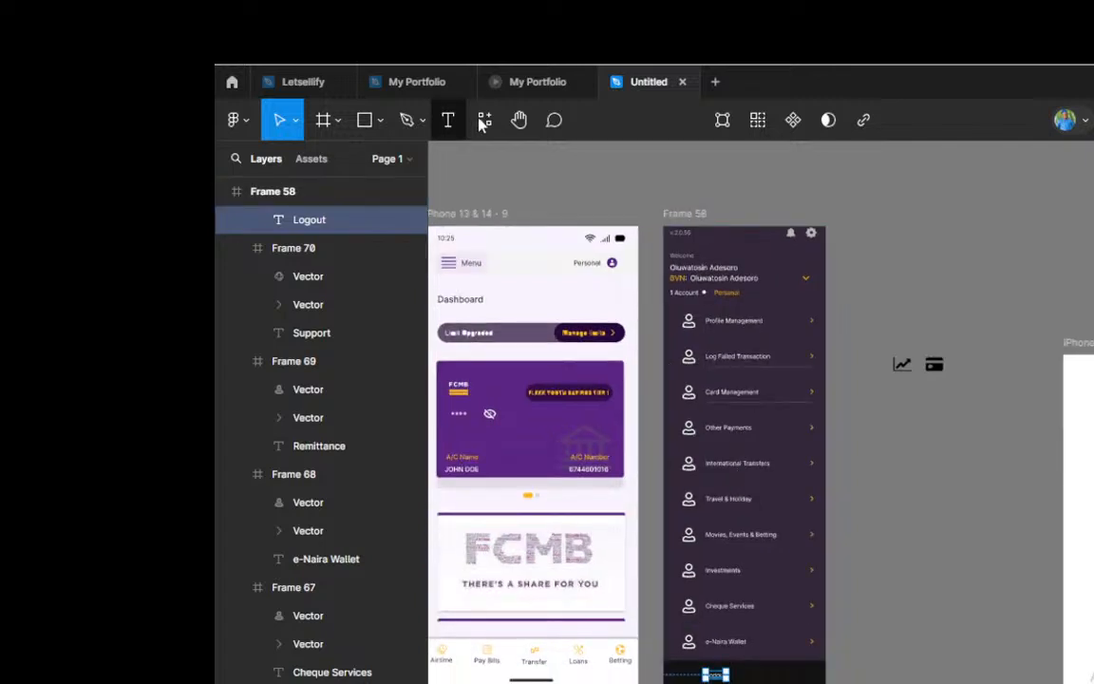
# Step: Open the Iconify plugin and search its icon sets for "logout"
pyautogui.click(486, 120)
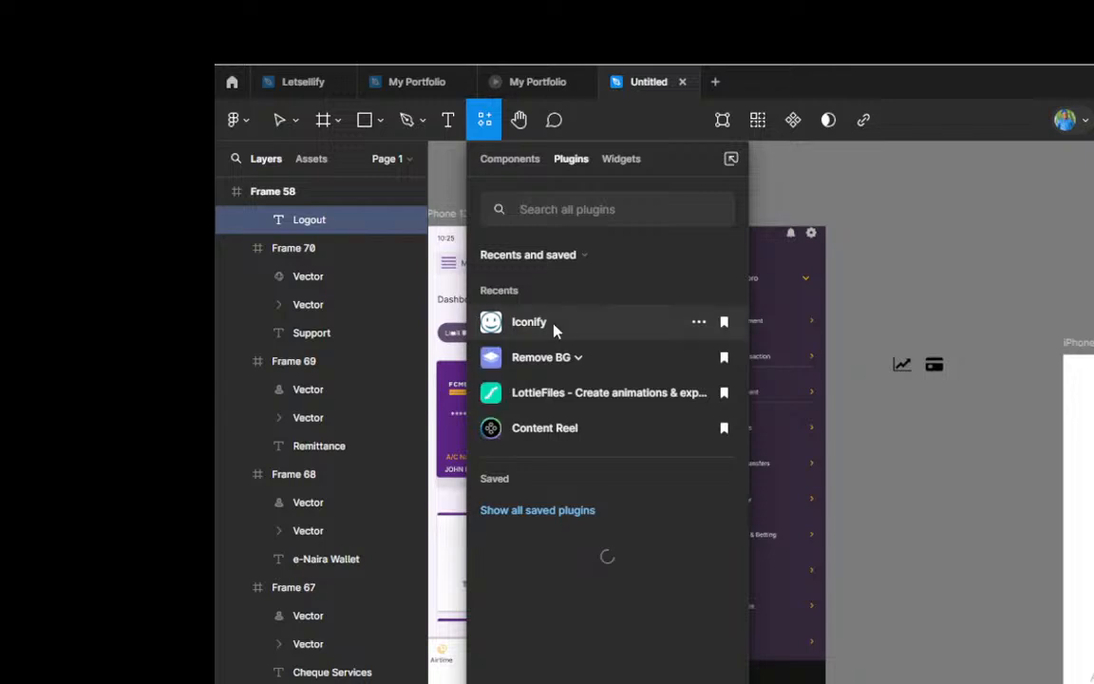
pyautogui.press('Escape')
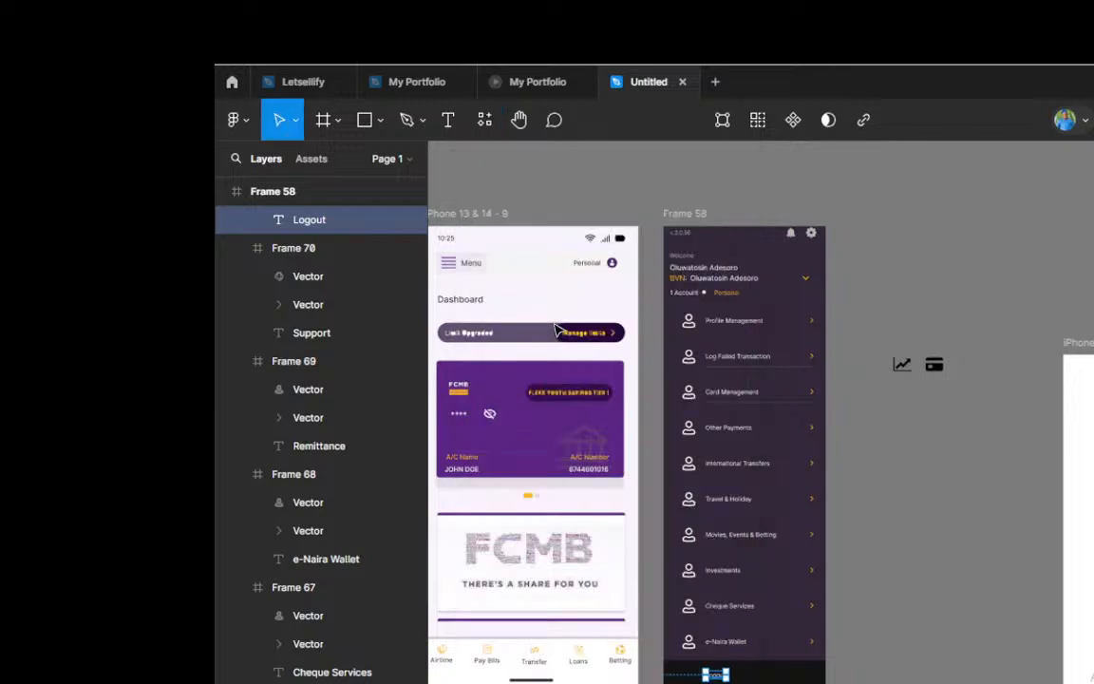
pyautogui.hotkey('ctrl', 'alt', 'p')
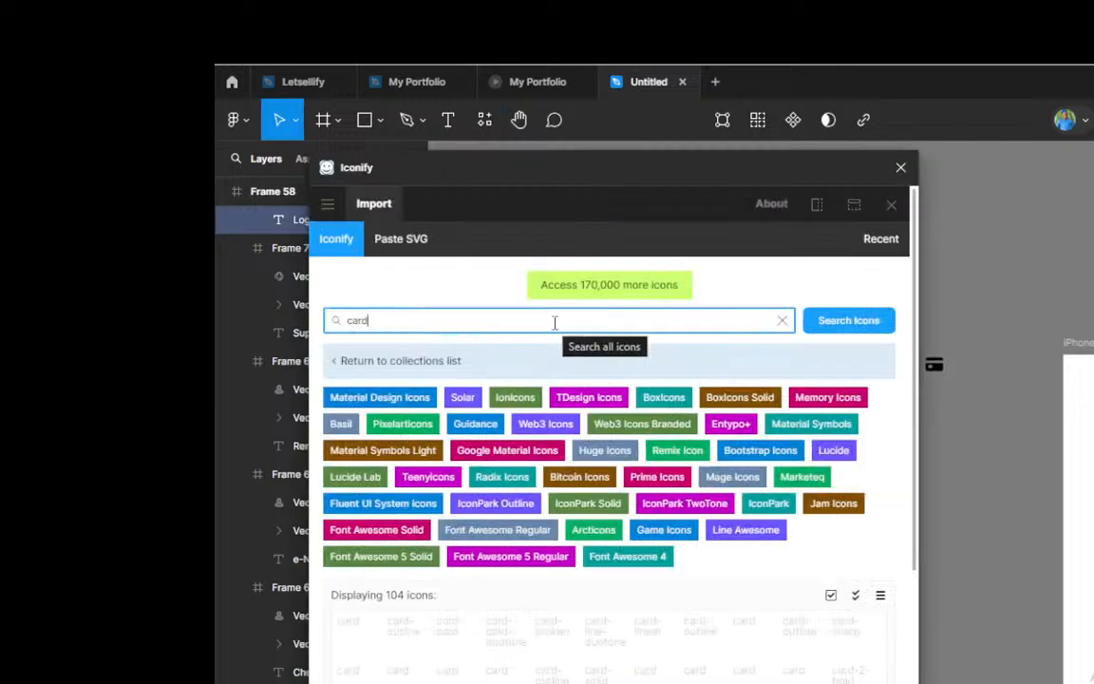
pyautogui.press('BackSpace')
pyautogui.press('BackSpace')
pyautogui.press('BackSpace')
pyautogui.press('BackSpace')
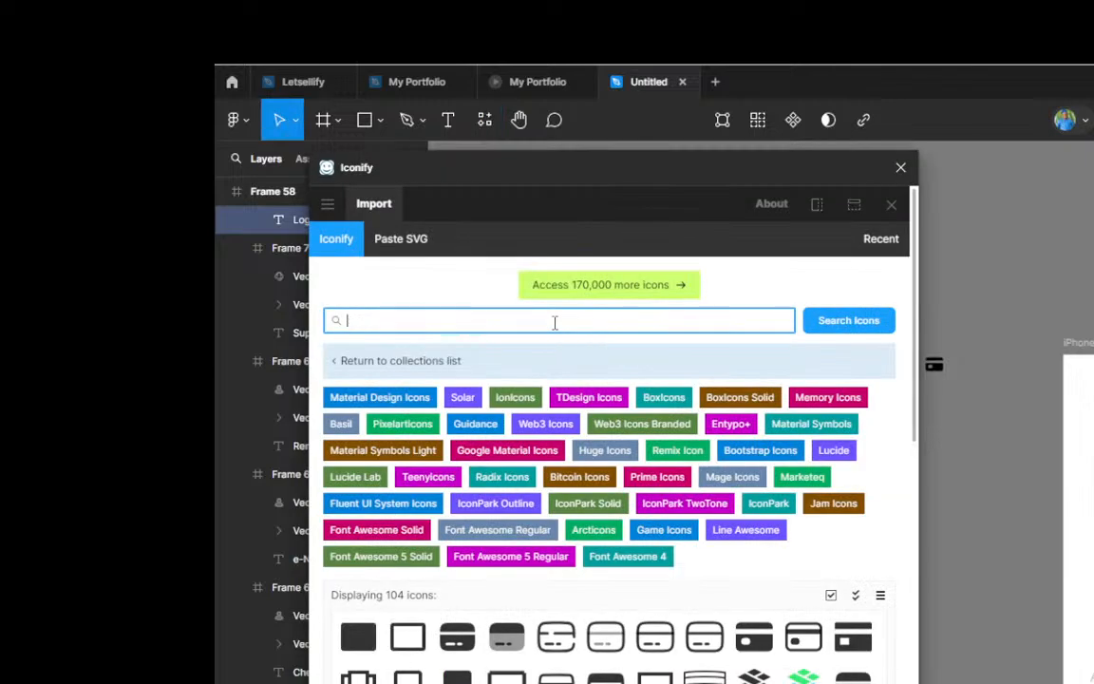
pyautogui.write('logout')
pyautogui.press('Return')
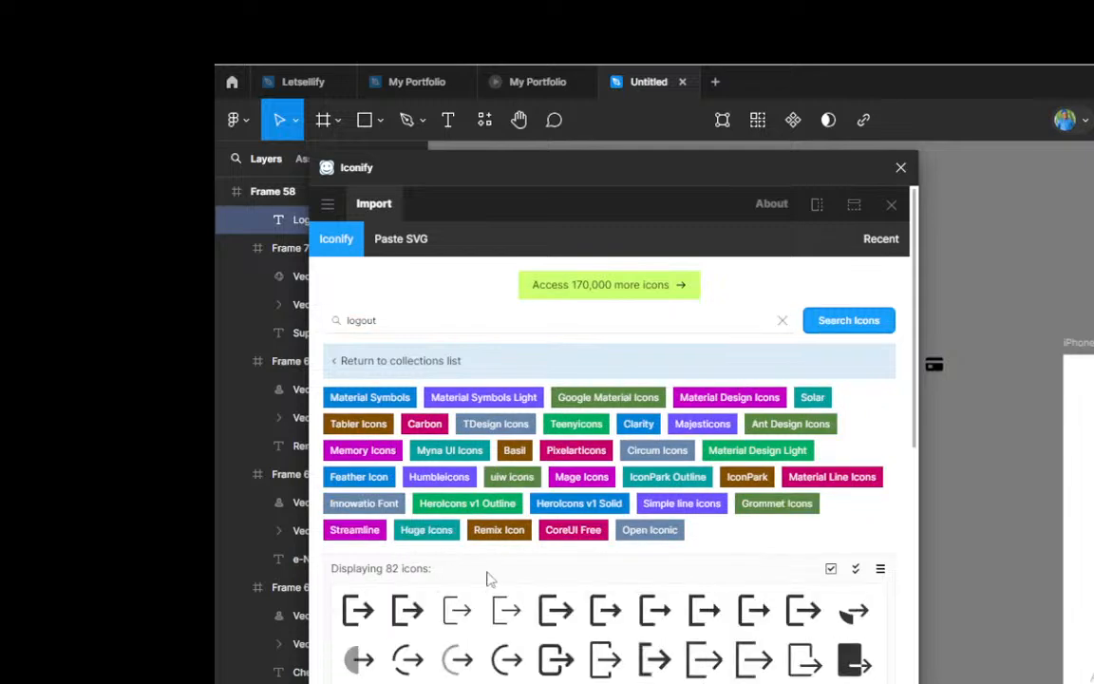
# Step: Import the power-symbol icon hugeicons:logout-04 from the second results page onto the empty canvas beside the side menu, then close Iconify
pyautogui.scroll(-1, 514, 582)
pyautogui.scroll(-2, 514, 581)
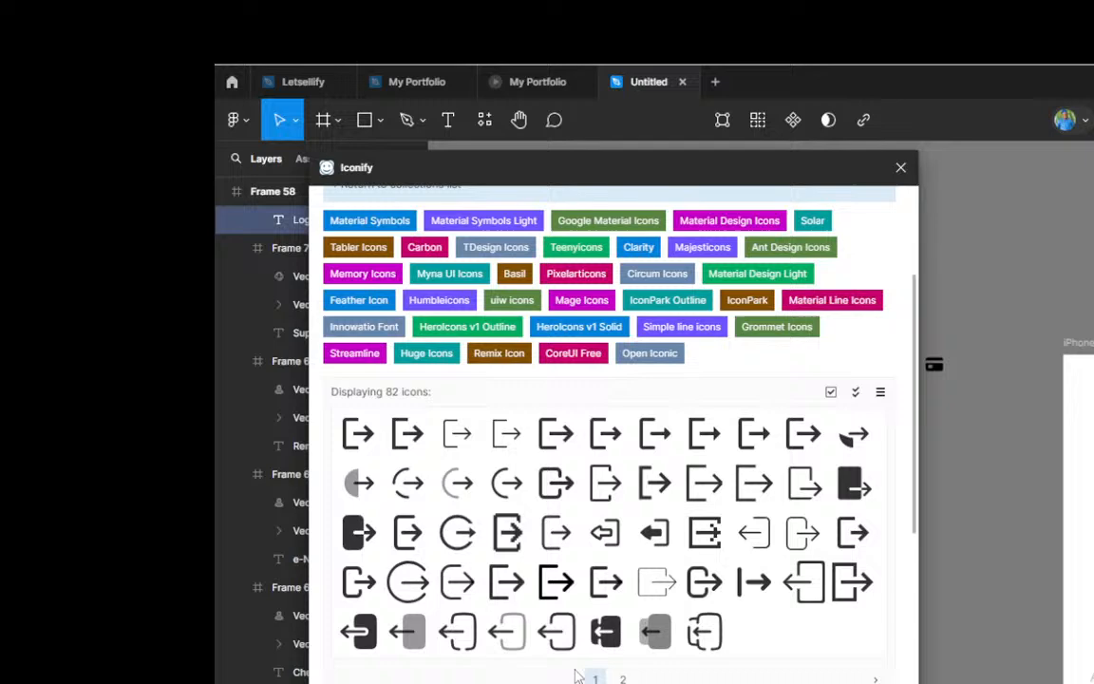
pyautogui.click(623, 676)
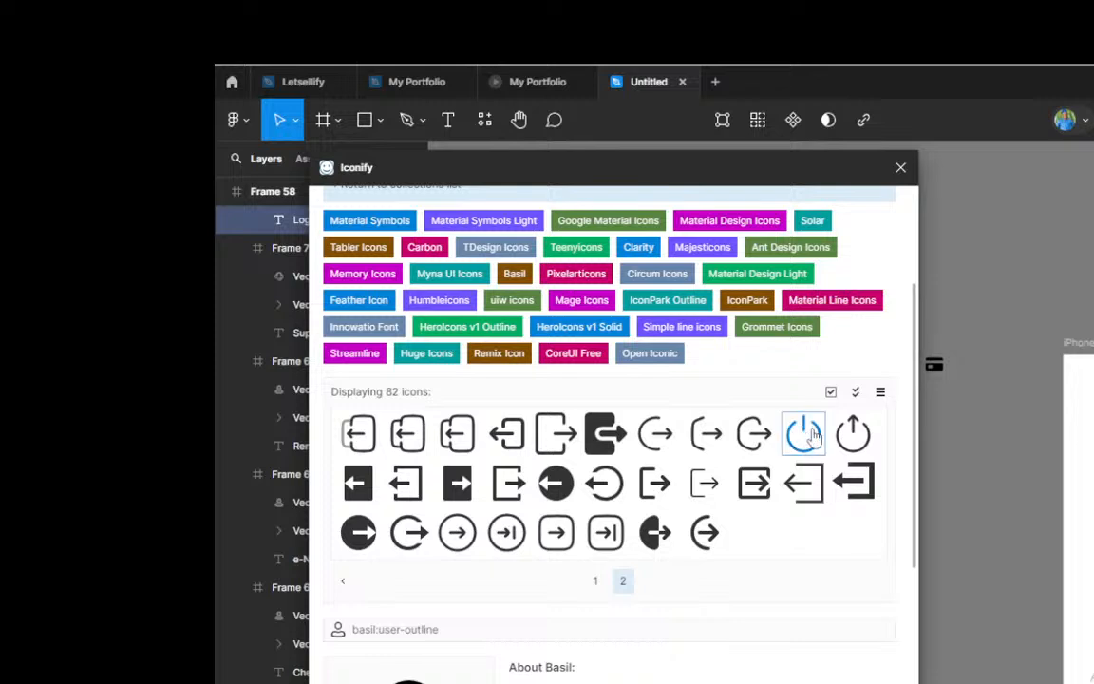
pyautogui.moveTo(806, 433); pyautogui.dragTo(949, 349)
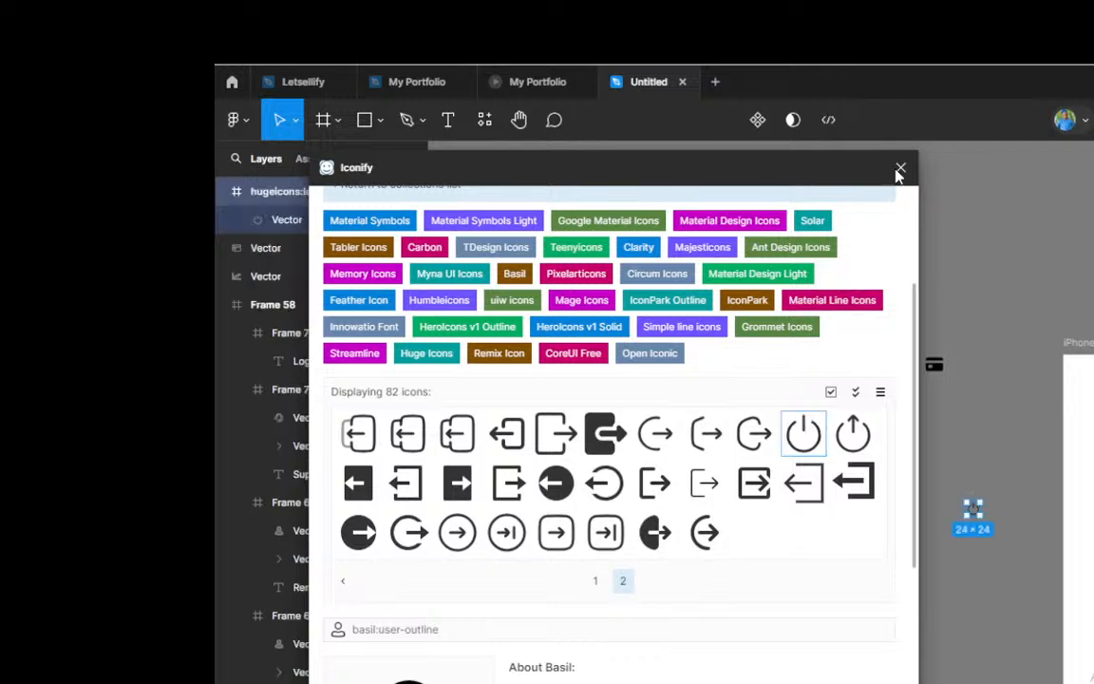
pyautogui.press('Escape')
# Step: Pull the power symbol vector out of its imported icon frame and delete the emptied frame
pyautogui.scroll(4, 1010, 515)
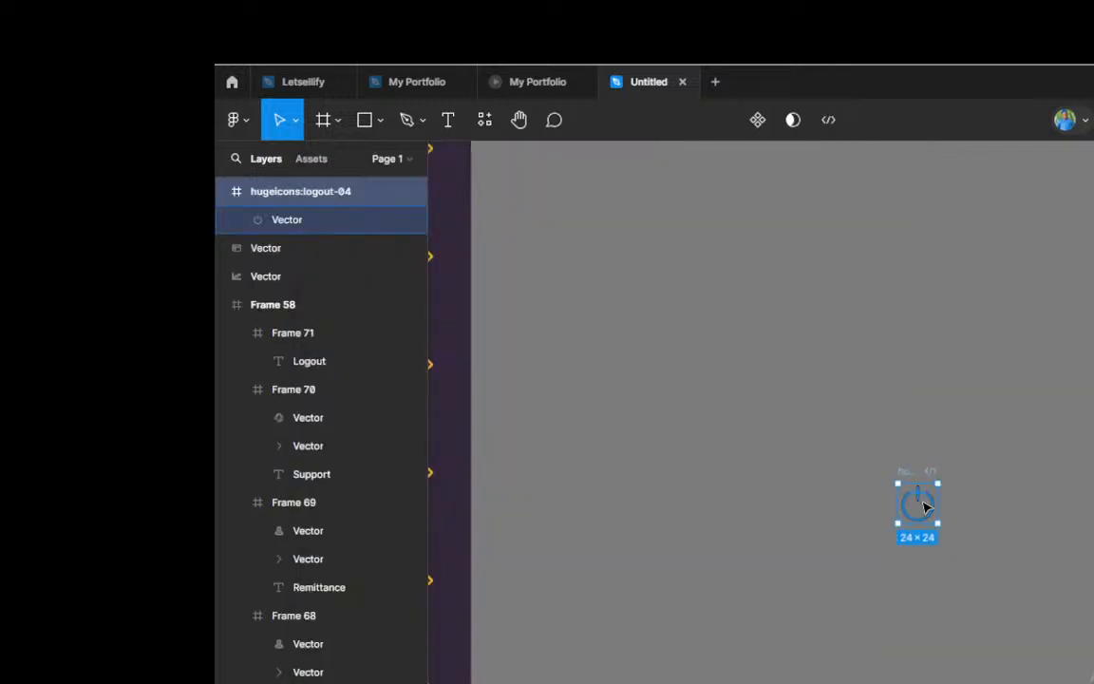
pyautogui.moveTo(926, 509); pyautogui.dragTo(865, 437)
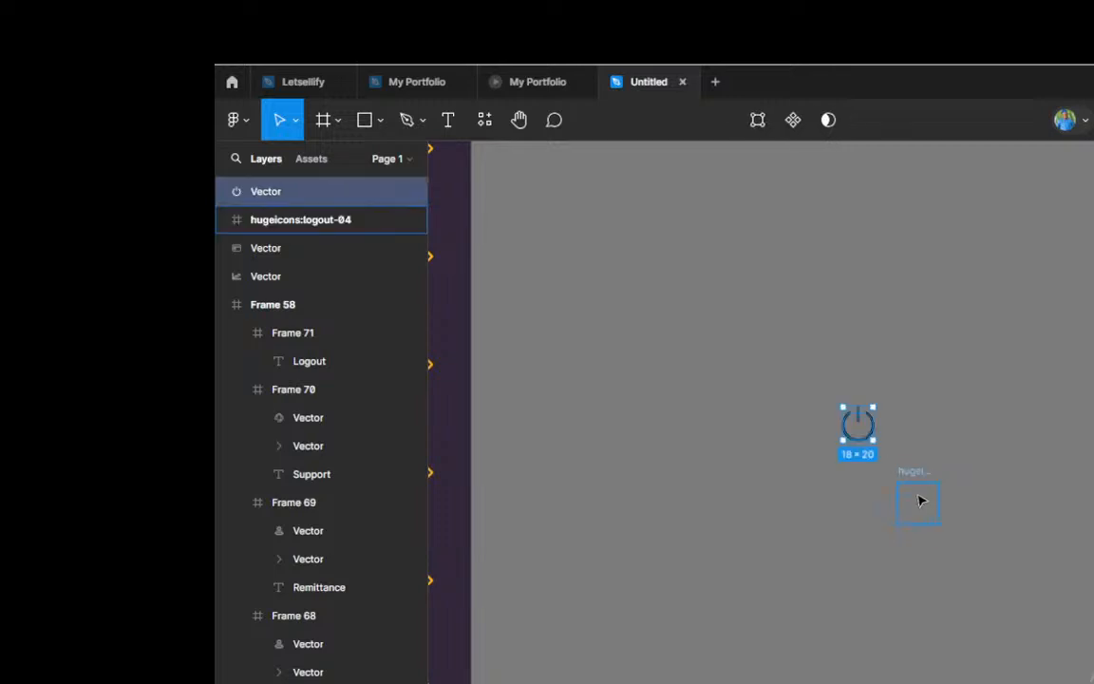
pyautogui.click(919, 501)
pyautogui.press('Delete')
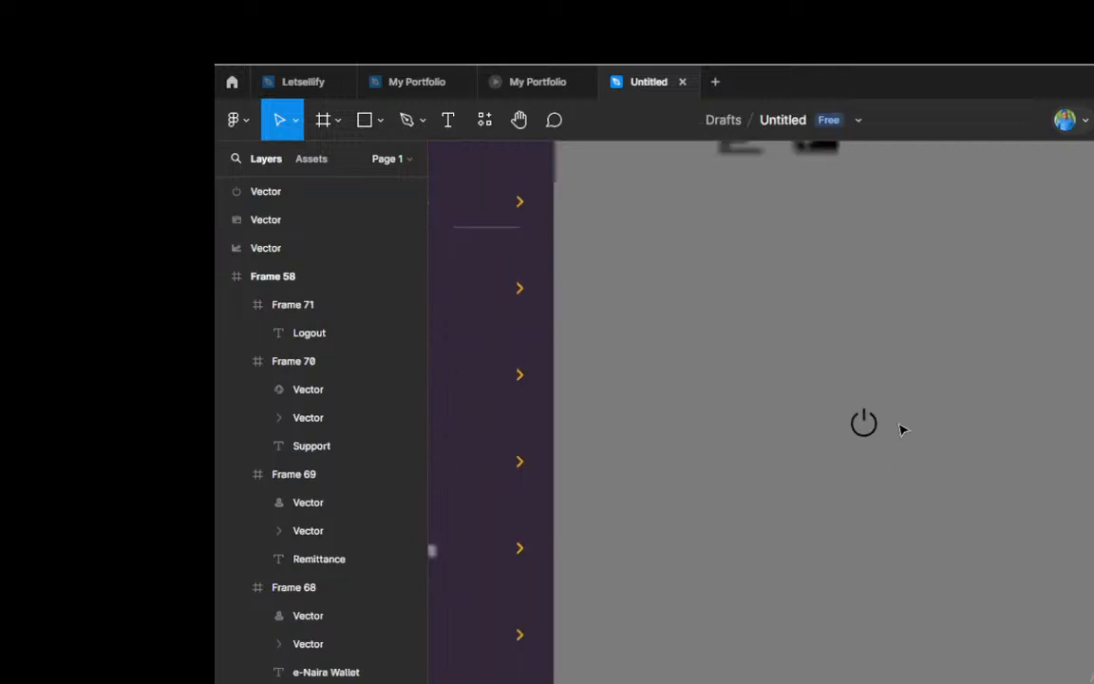
# Step: Place the power icon beside the loose chart icon and scale it proportionally to 22.5 × 25 px, matching the chart icon's height
pyautogui.click(869, 422)
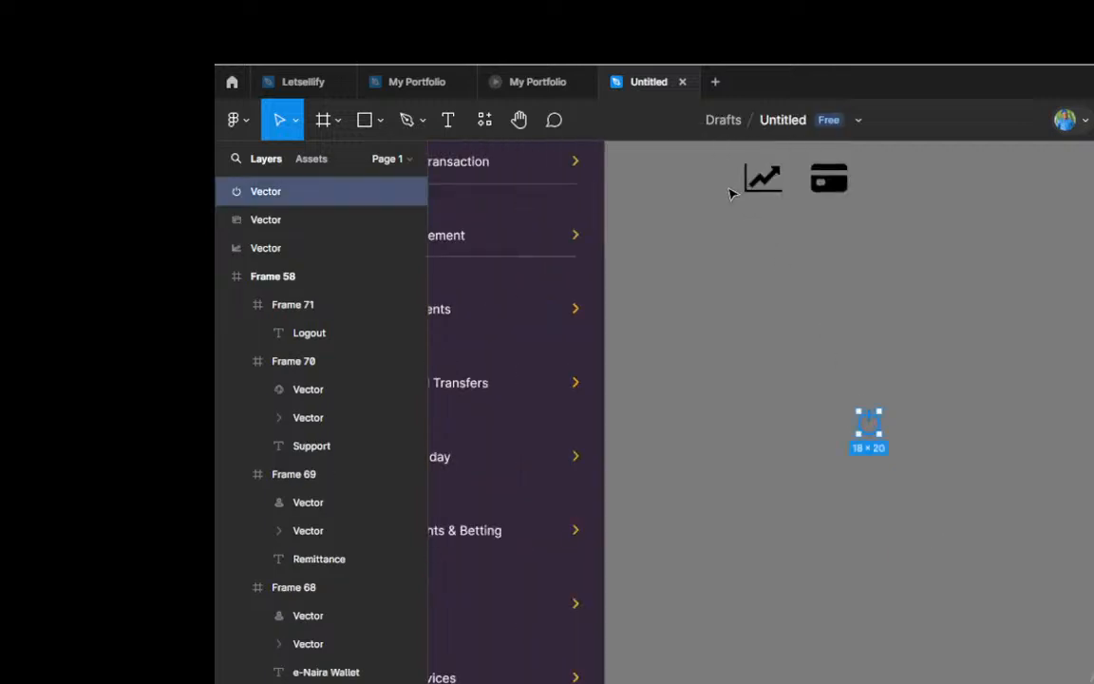
pyautogui.moveTo(732, 194); pyautogui.dragTo(725, 183)
pyautogui.scroll(1, 728, 185)
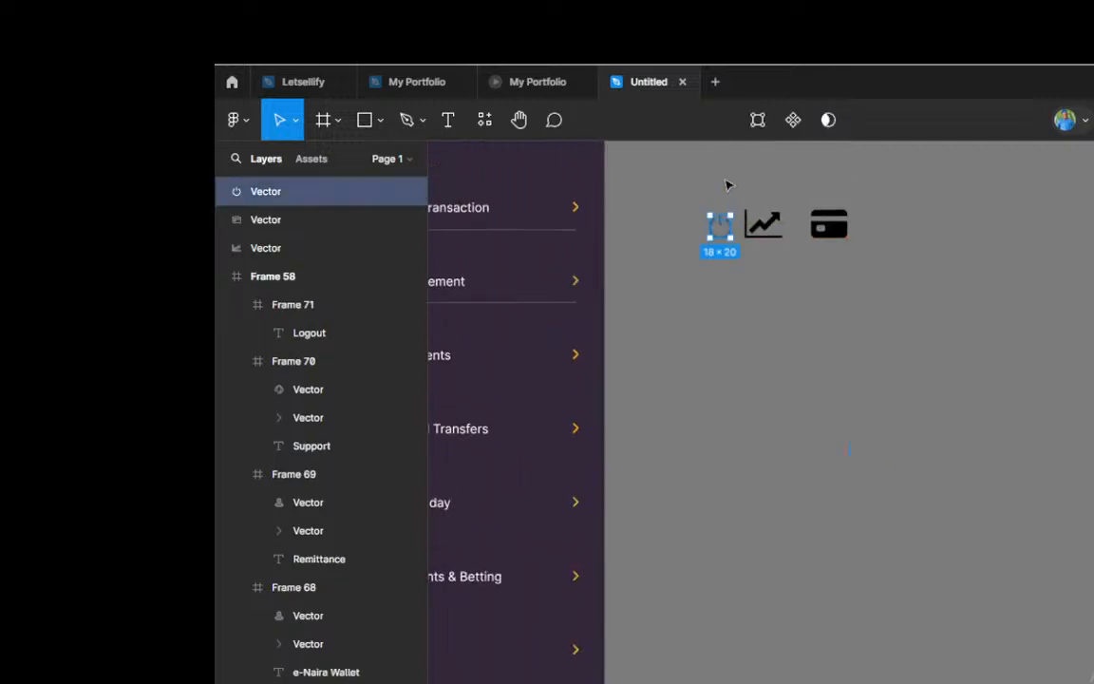
pyautogui.scroll(1, 728, 185)
pyautogui.scroll(4, 728, 237)
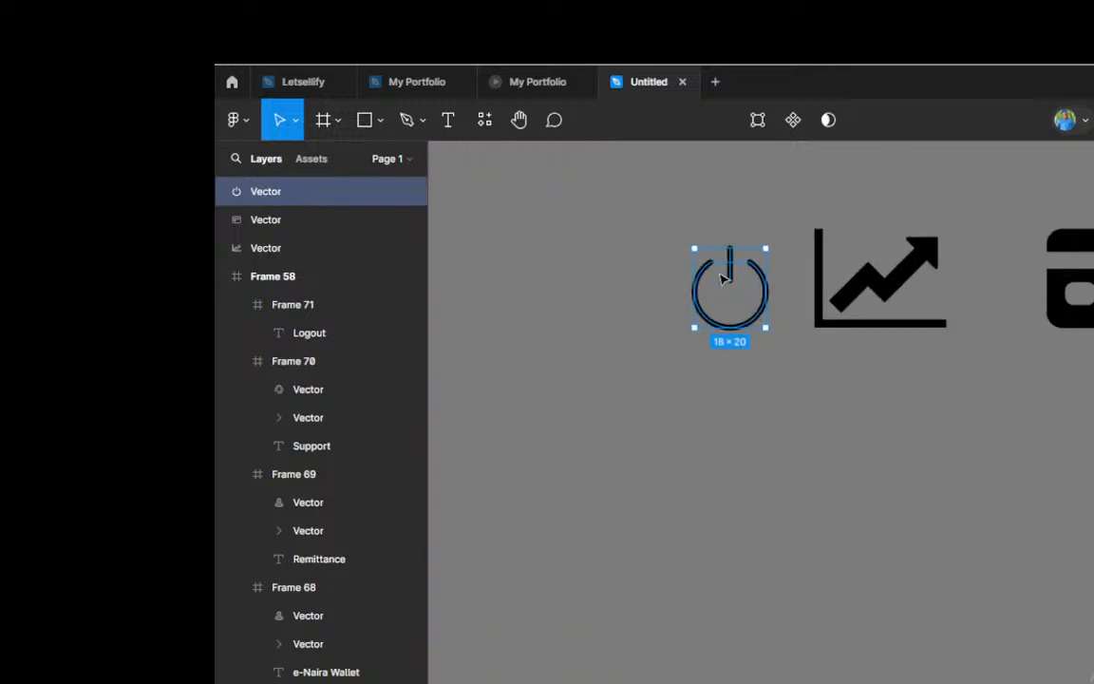
pyautogui.press('k')
pyautogui.moveTo(728, 248); pyautogui.dragTo(728, 232)
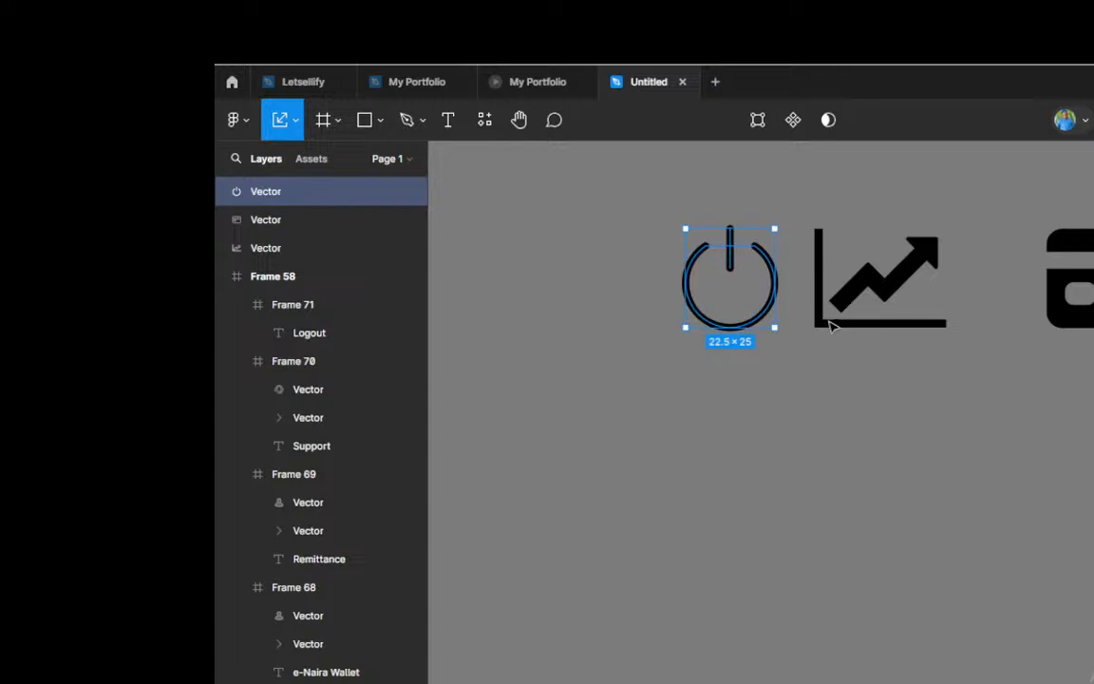
# Step: Move the power icon into the dark footer bar in front of the Logout label and colour it white
pyautogui.scroll(-3, 836, 319)
pyautogui.scroll(-3, 843, 317)
pyautogui.moveTo(809, 309); pyautogui.dragTo(902, 598)
pyautogui.scroll(2, 957, 615)
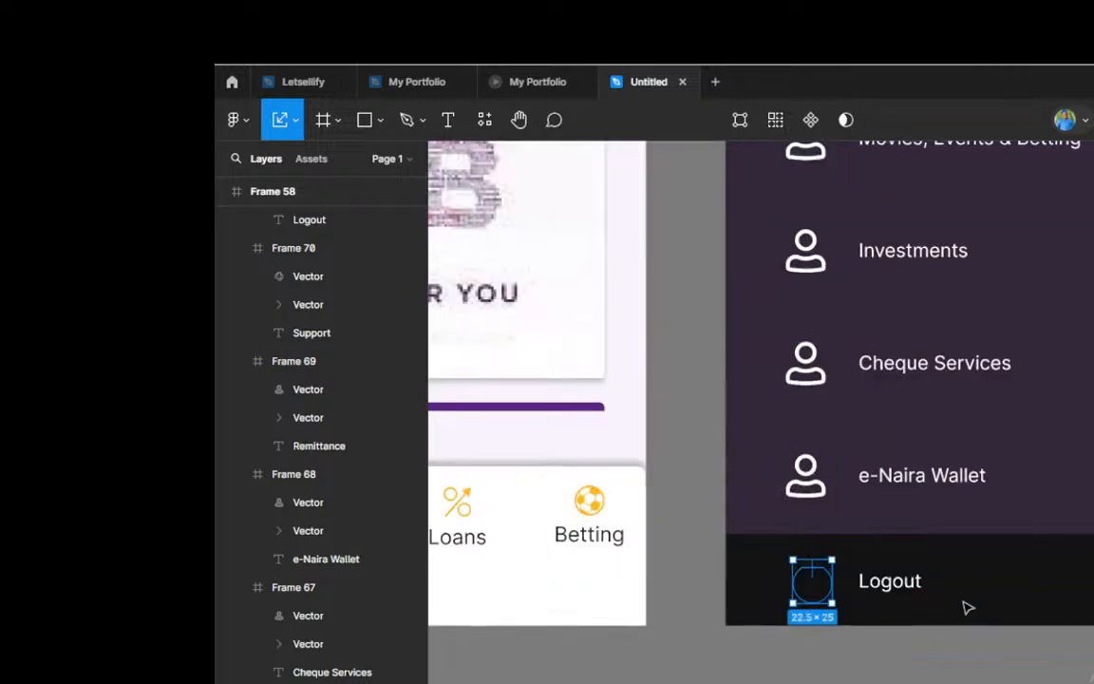
pyautogui.press('v')
pyautogui.press('Escape')
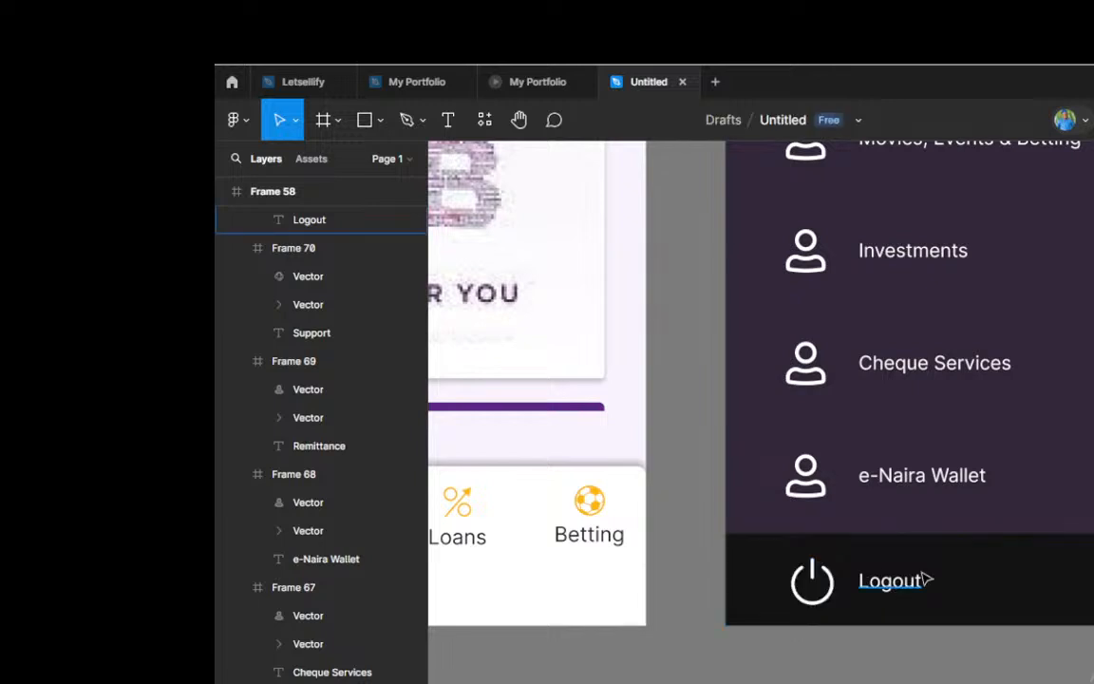
# Step: Nudge the power icon sideways within the footer bar so it lines up with the person icons in the rows above
pyautogui.scroll(3, 929, 580)
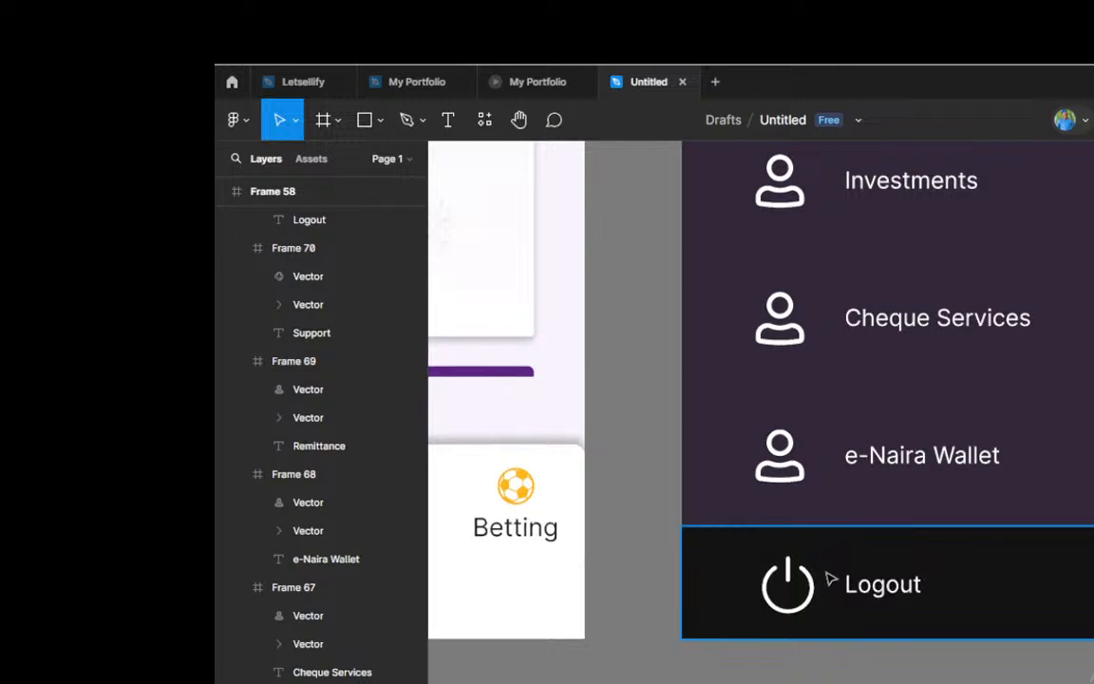
pyautogui.click(808, 598)
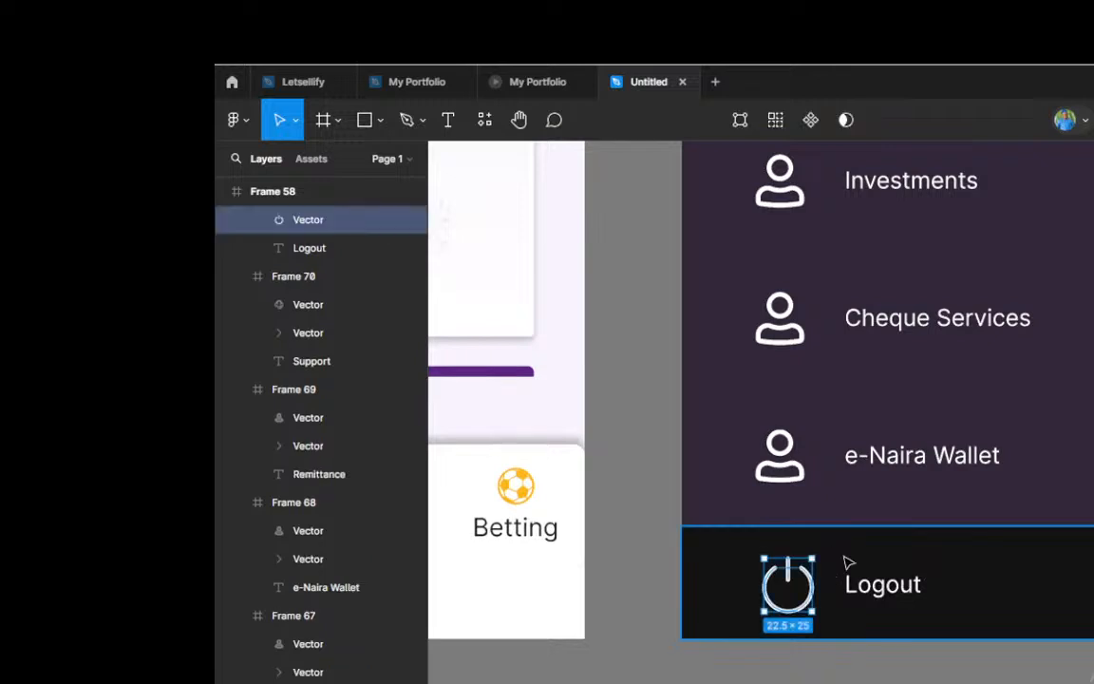
pyautogui.press('alt')
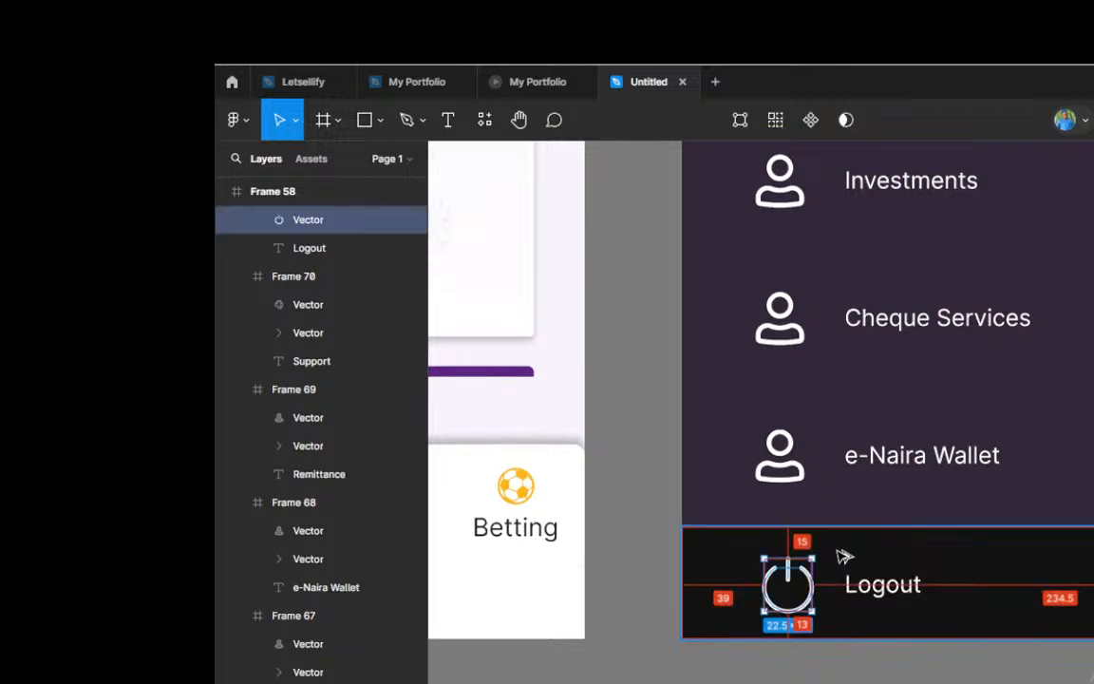
pyautogui.press('Left')
pyautogui.press('Left')
pyautogui.press('Left')
pyautogui.press('Left')
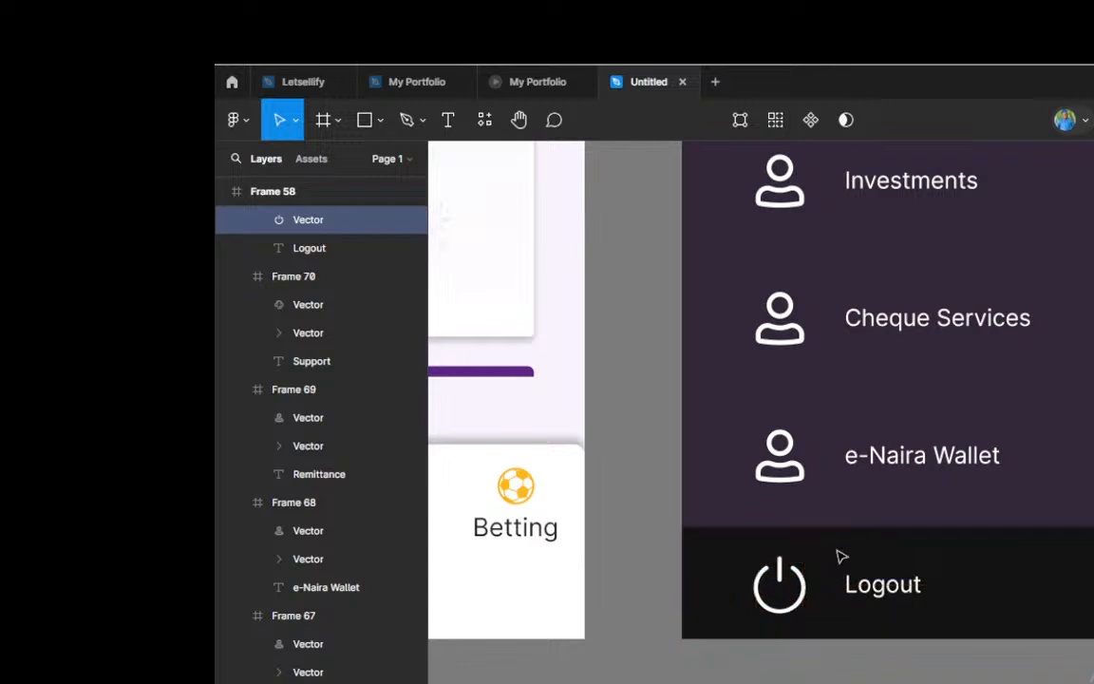
pyautogui.scroll(-5, 826, 551)
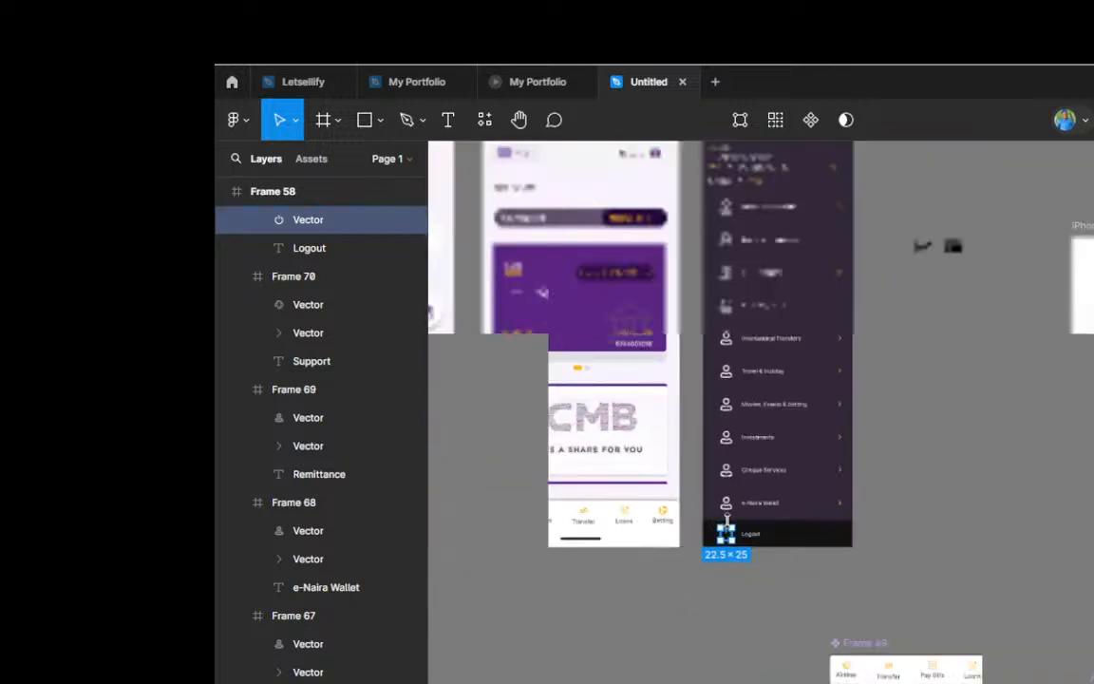
pyautogui.scroll(5, 731, 529)
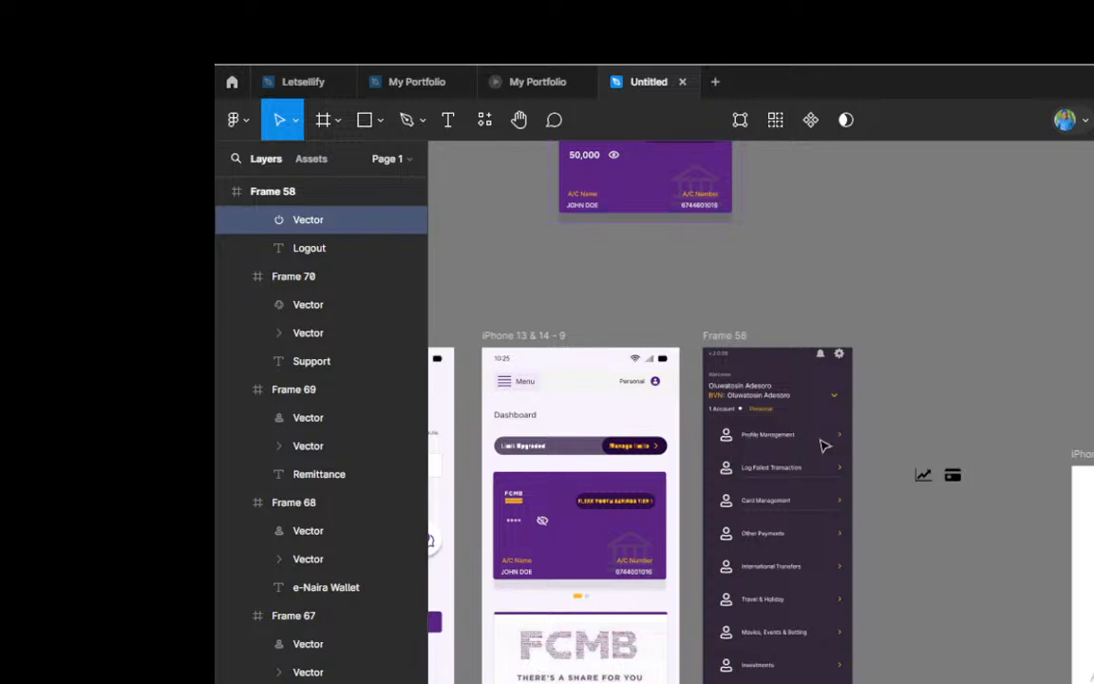
pyautogui.scroll(2, 768, 429)
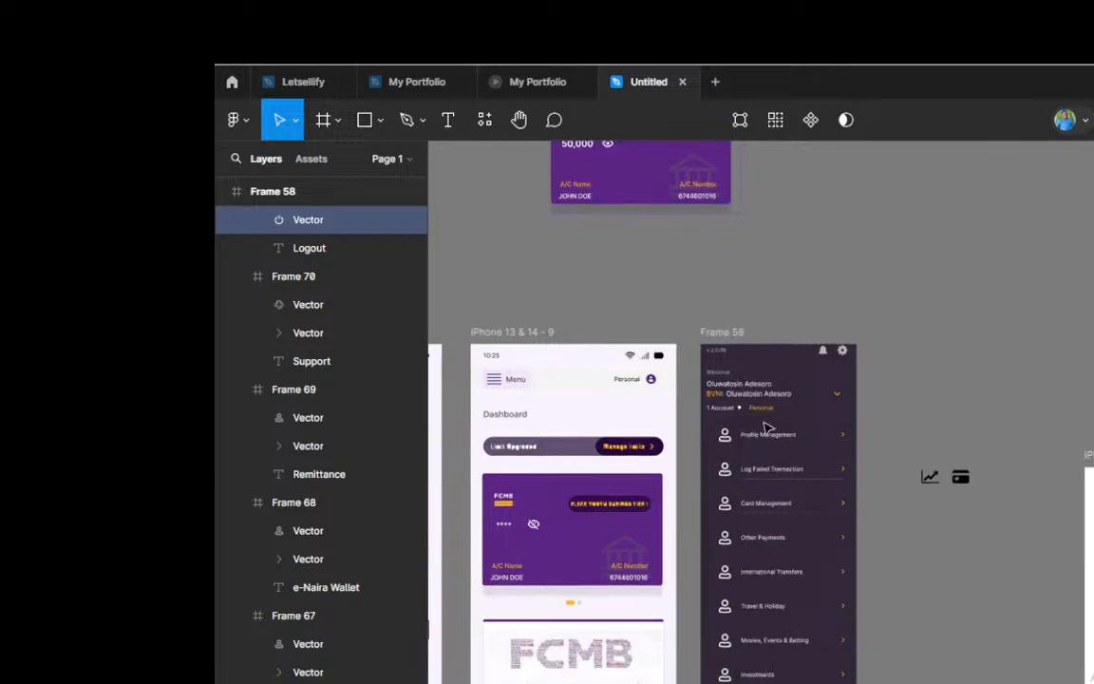
# Step: Switch to the YouTube live chat window in OBS and send the message "Please are we together"
pyautogui.hotkey('alt', 'Tab')
pyautogui.hotkey('alt', 'Tab')
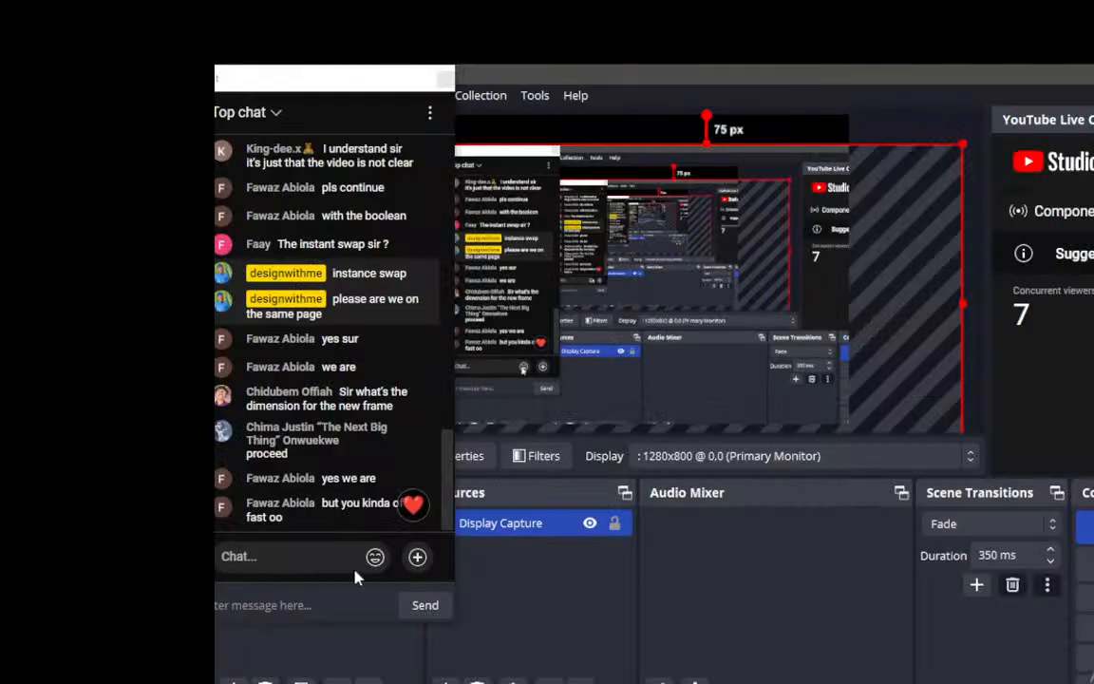
pyautogui.click(288, 557)
pyautogui.write('Pl')
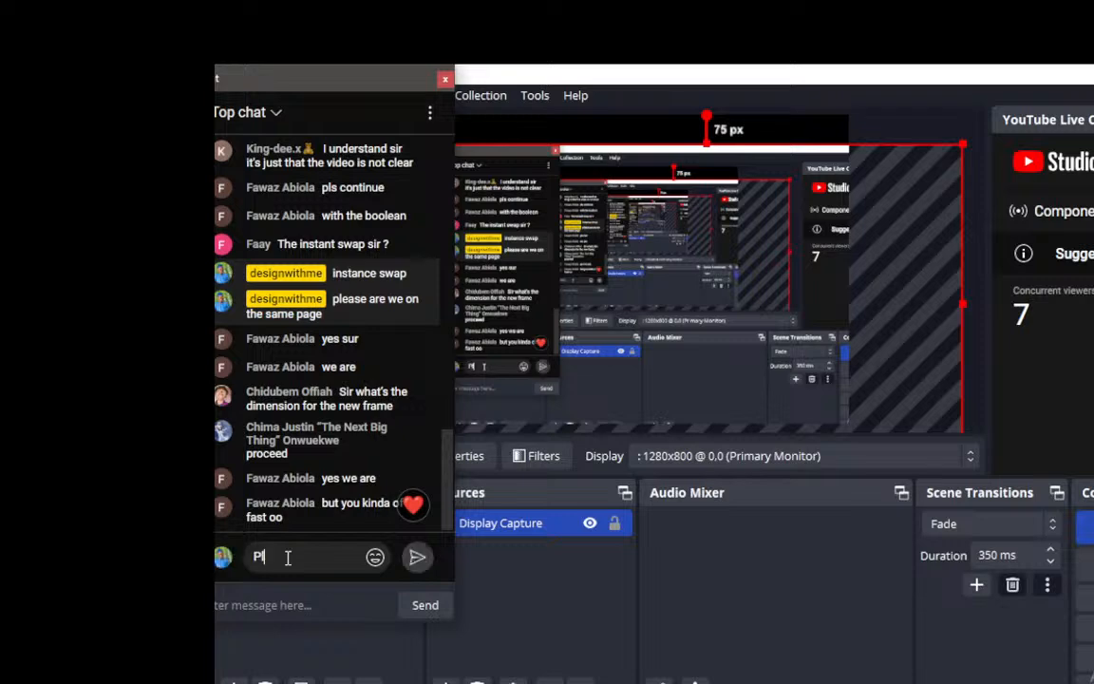
pyautogui.write('ease are')
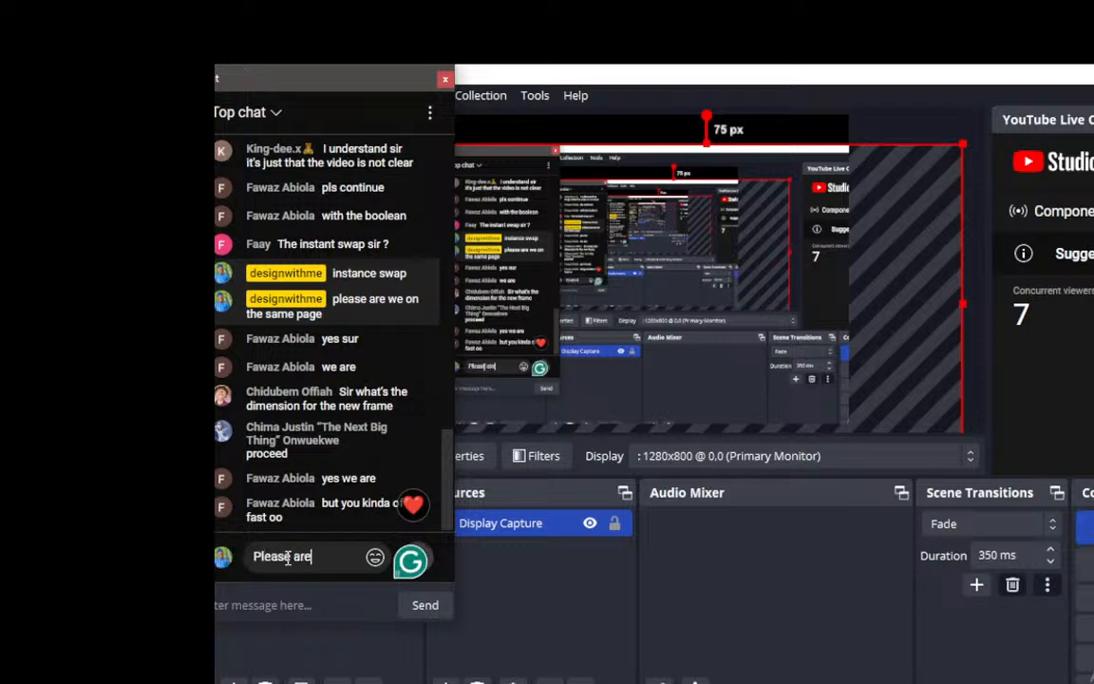
pyautogui.write(' we toge')
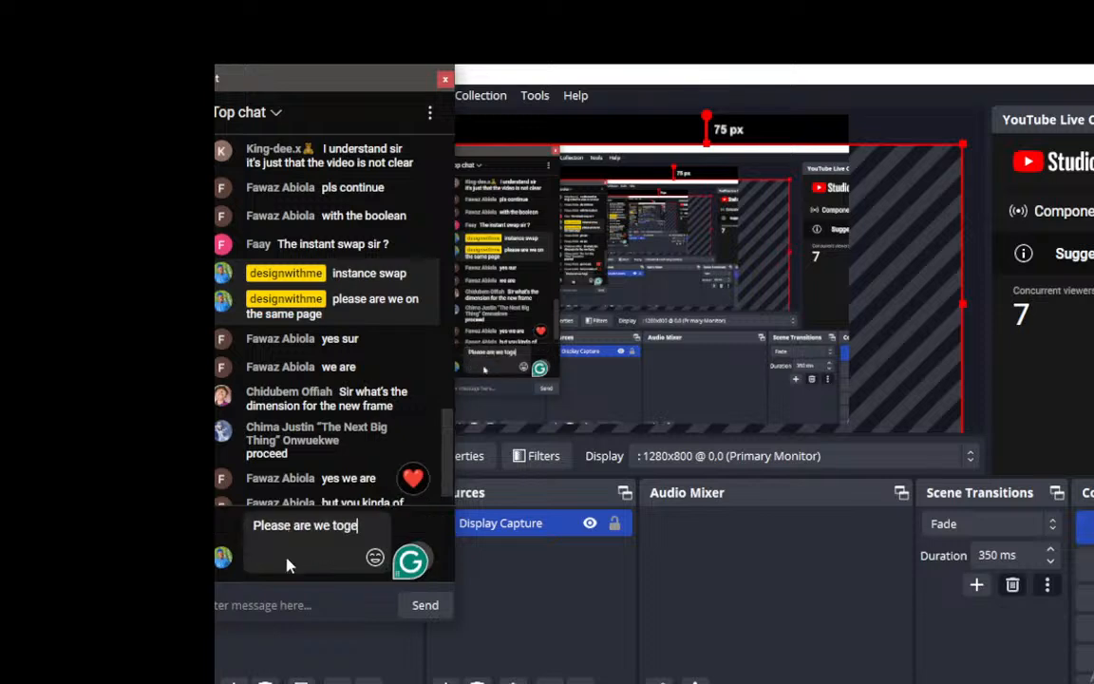
pyautogui.write('ther')
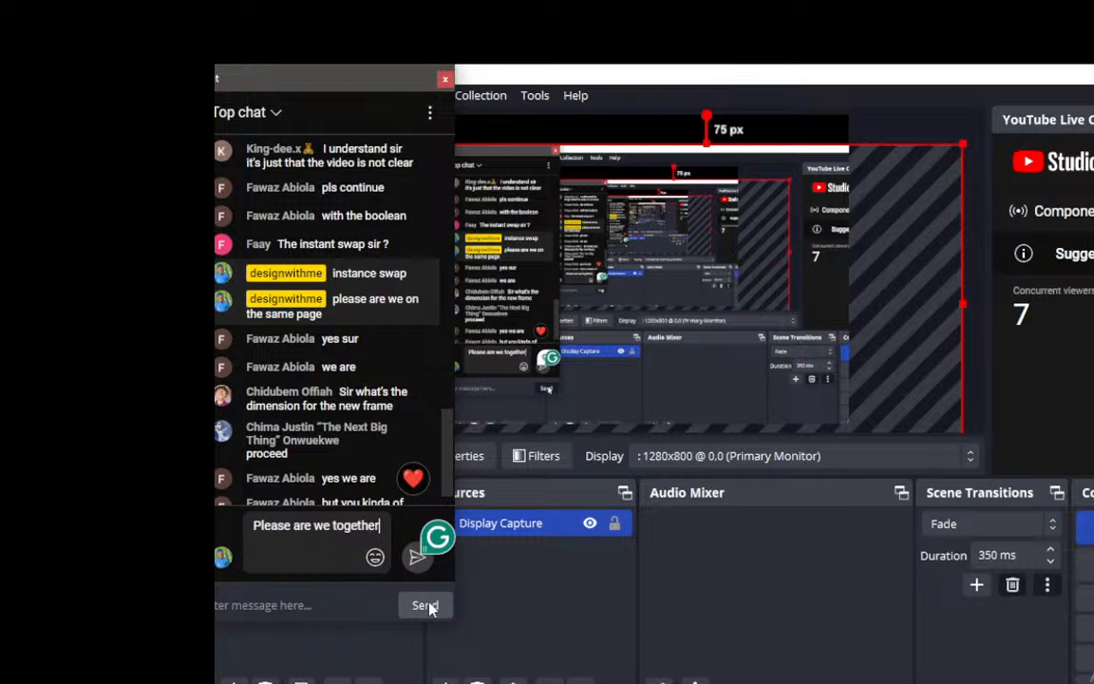
pyautogui.click(414, 560)
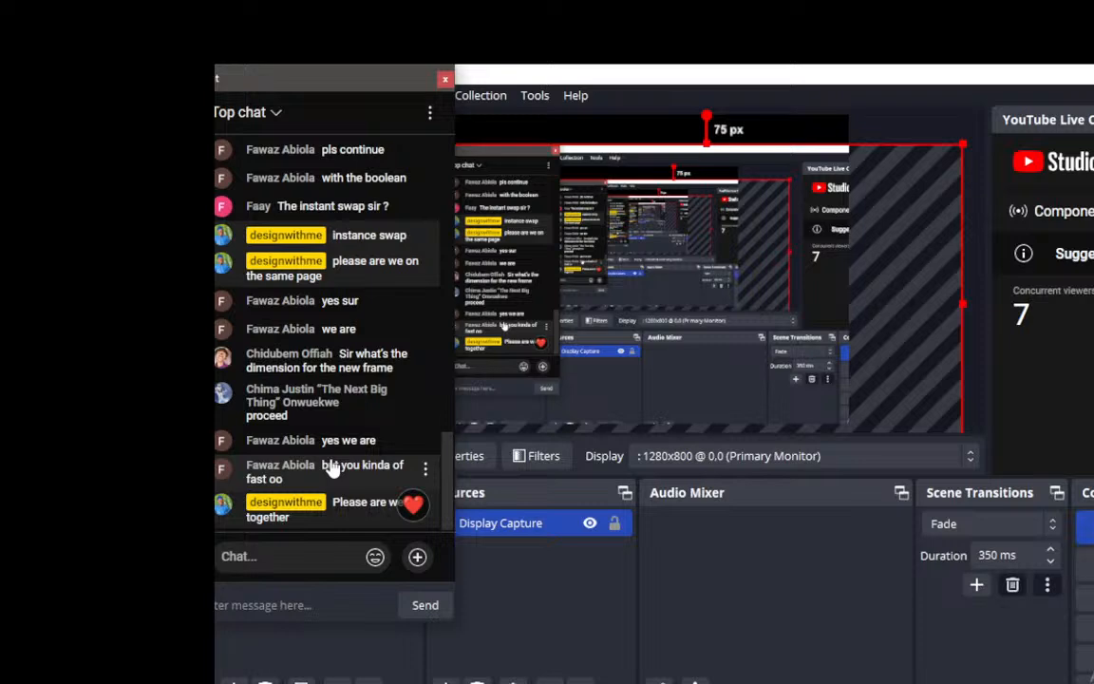
# Step: Send the message "Is anyone still here at all" in the YouTube live chat
pyautogui.click(307, 557)
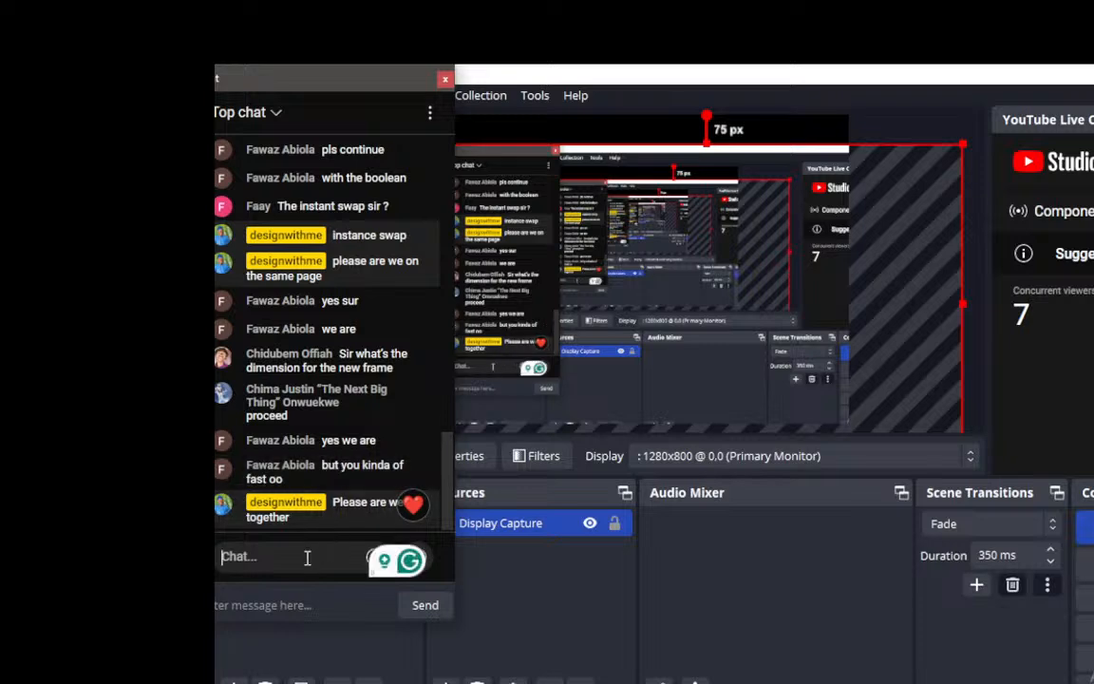
pyautogui.write('Is anyone')
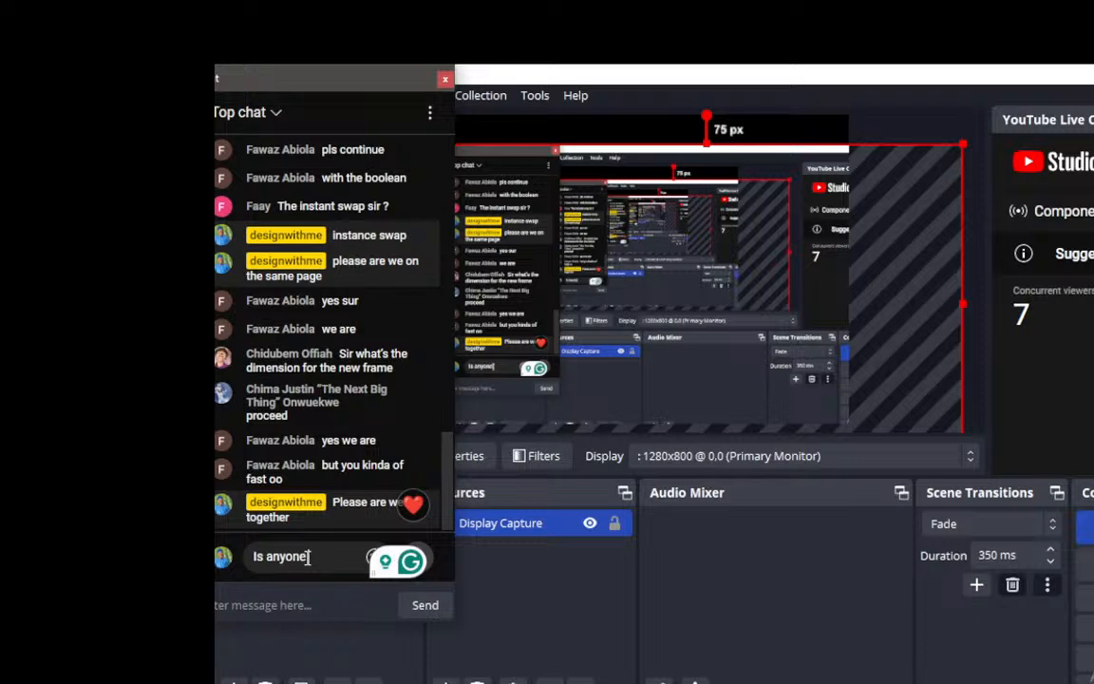
pyautogui.write(' still he')
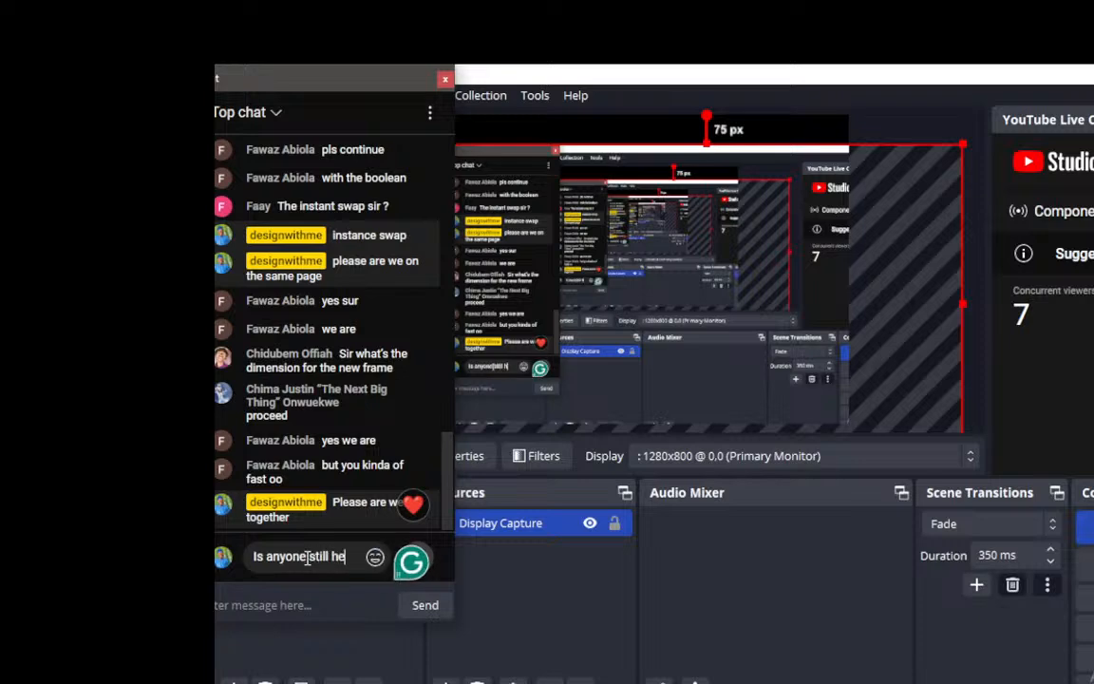
pyautogui.write('re')
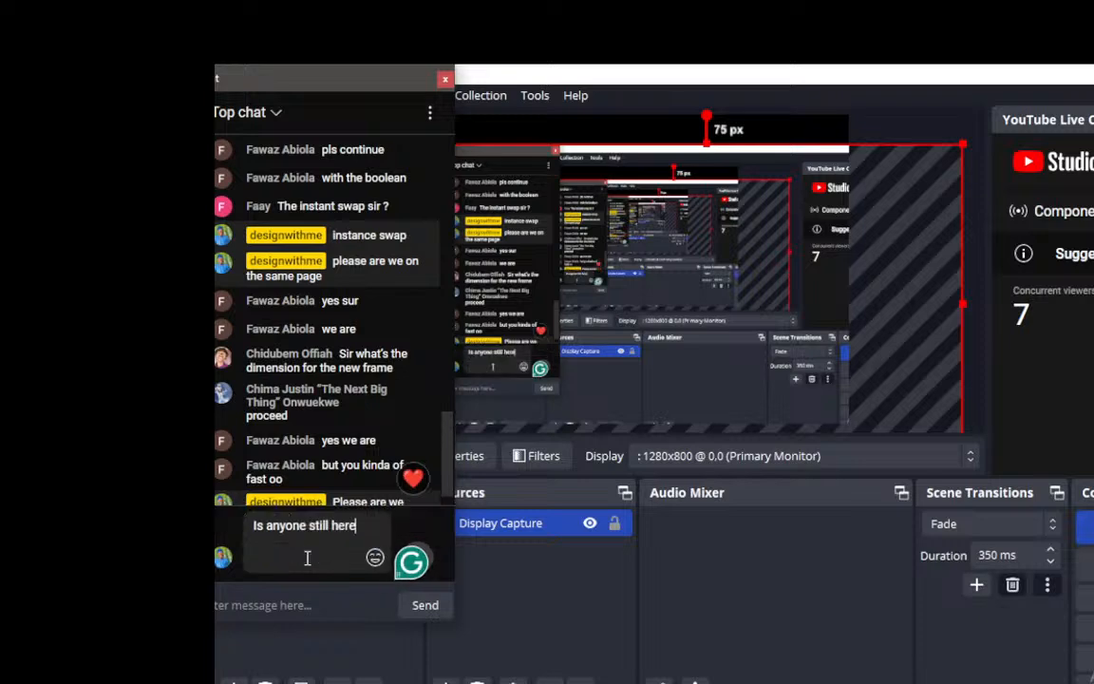
pyautogui.write(' at al')
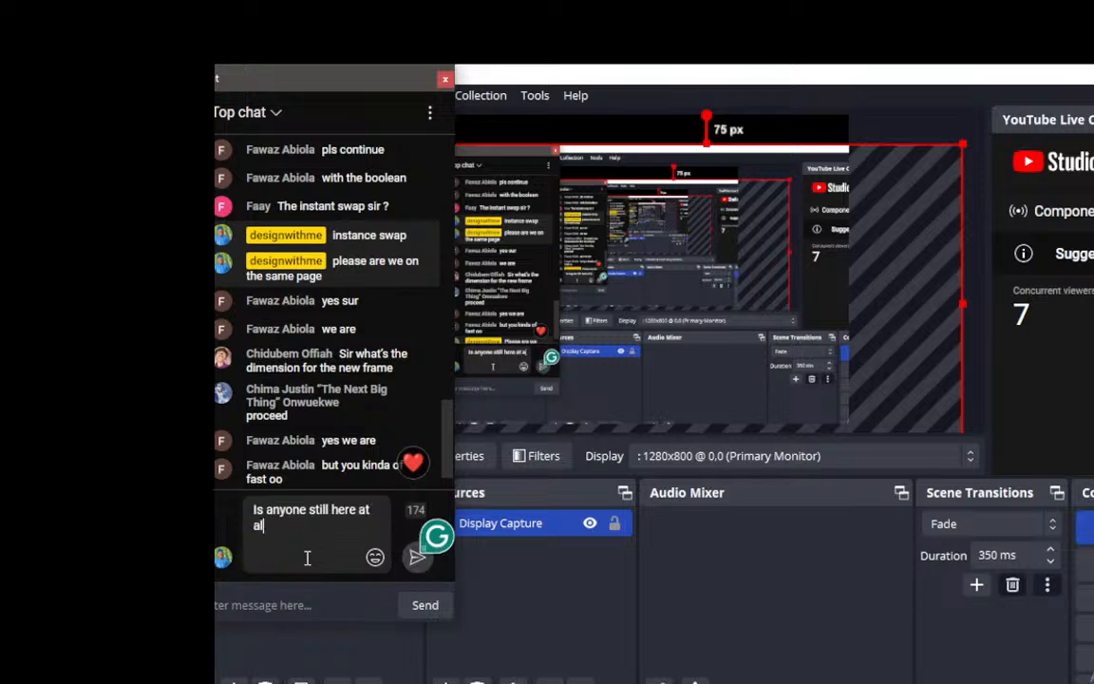
pyautogui.write('l')
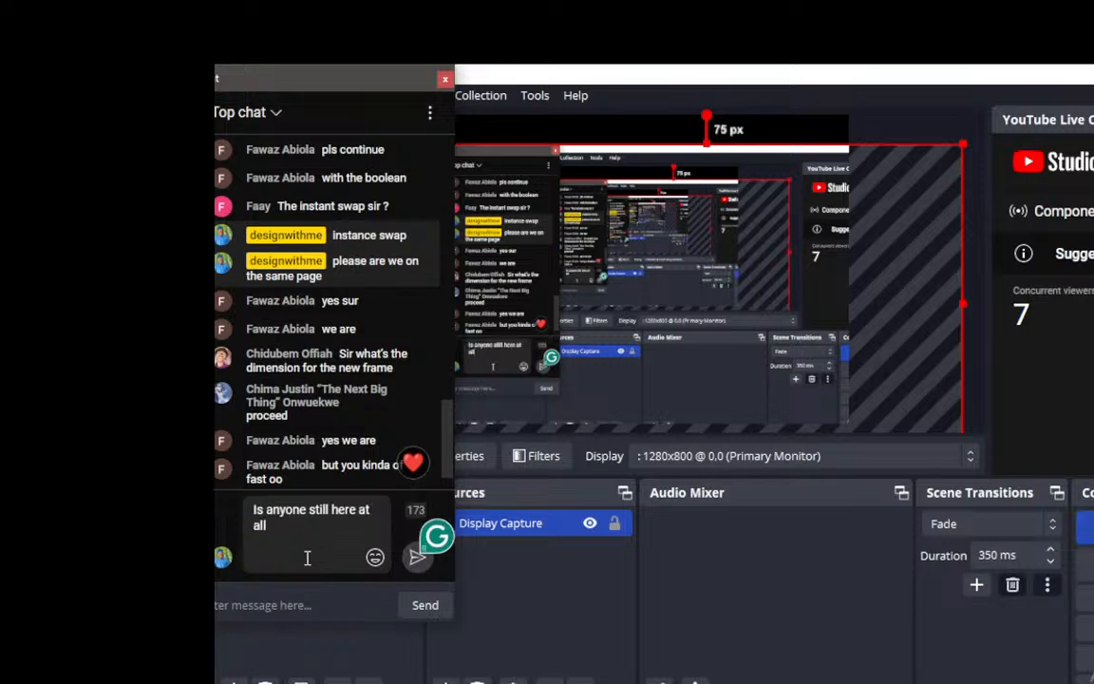
pyautogui.click(417, 560)
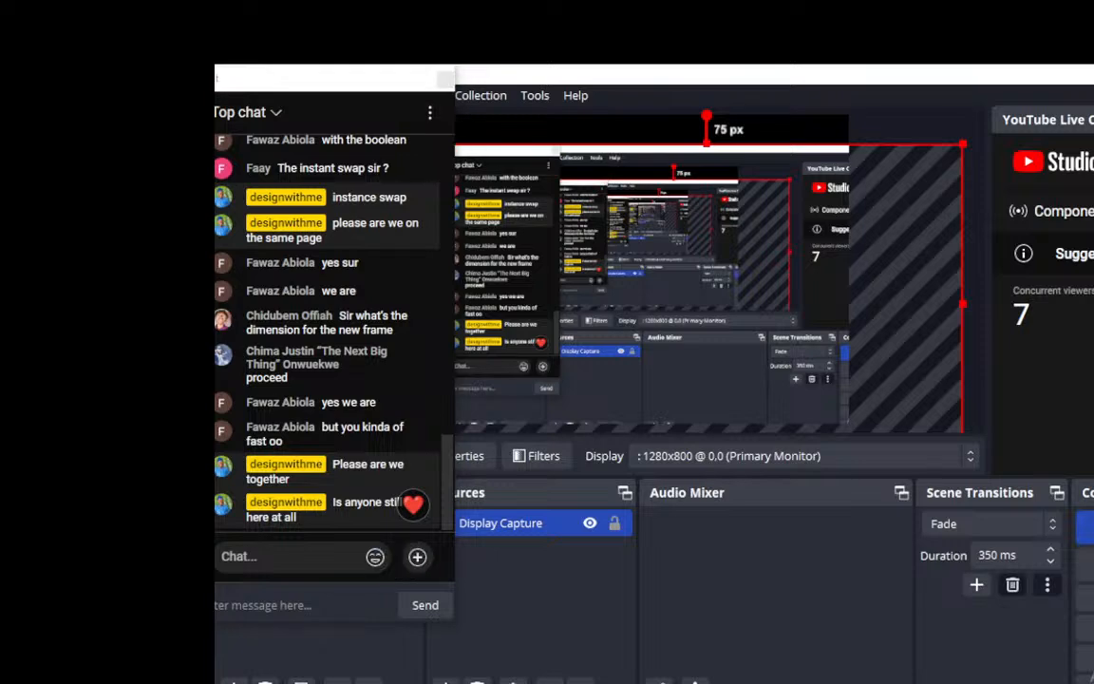
# Step: Switch to Figma and add an on-click prototype connection from the Menu button on iPhone 13 & 14 - 9 to Frame 58
pyautogui.hotkey('alt', 'Tab')
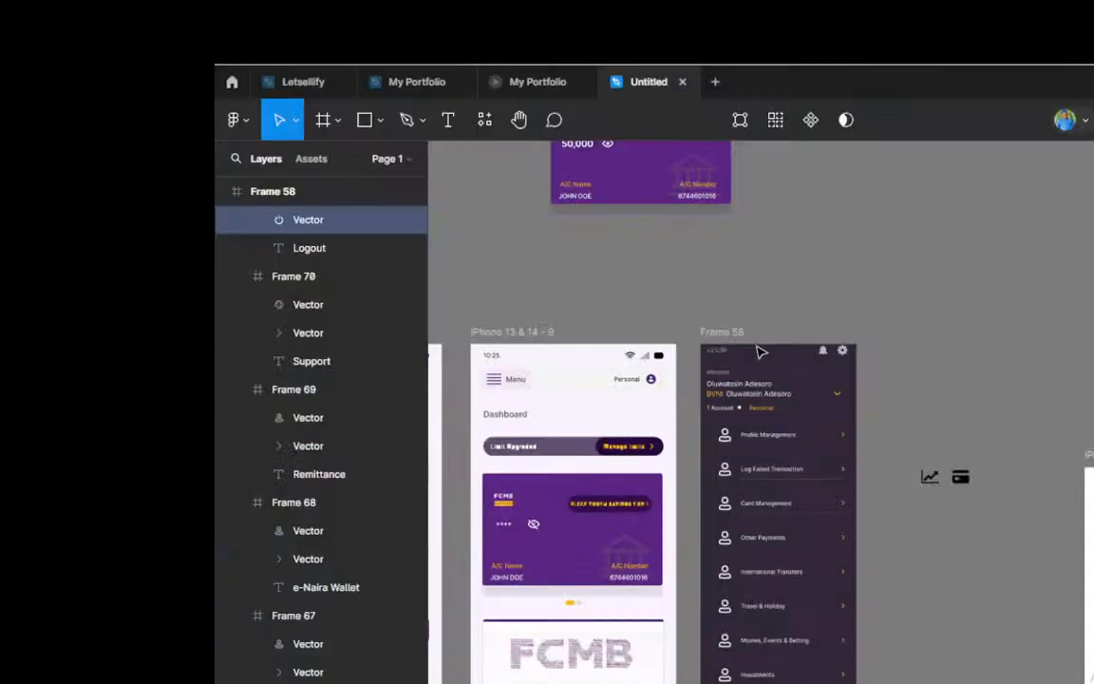
pyautogui.scroll(-1, 763, 355)
pyautogui.scroll(-2, 762, 355)
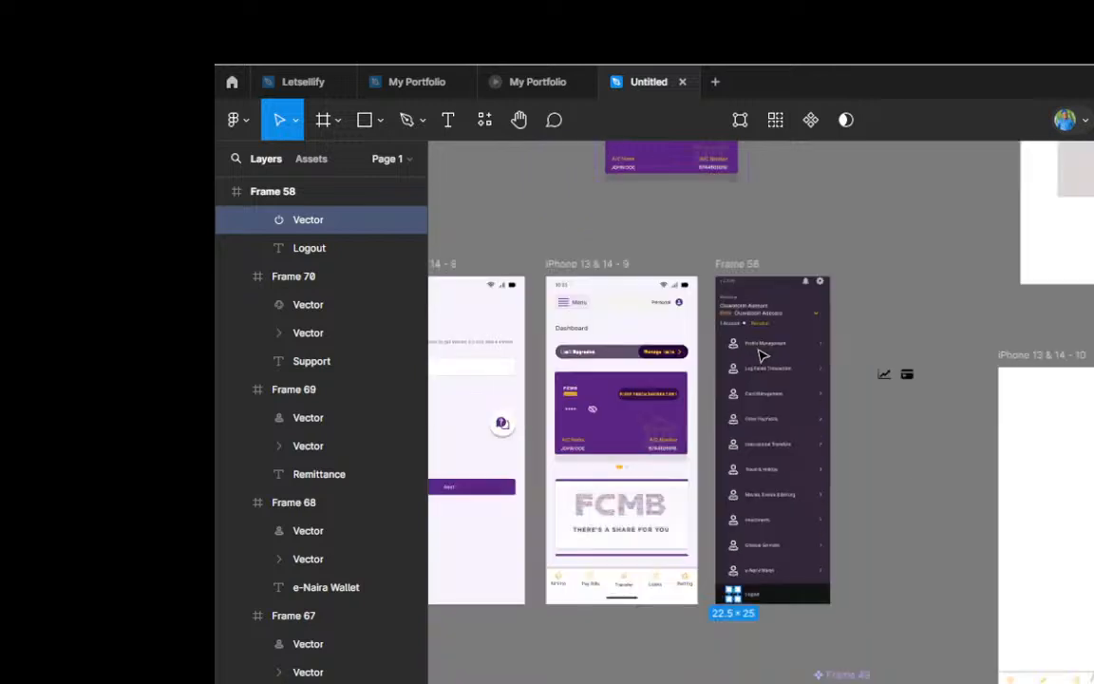
pyautogui.scroll(2, 762, 355)
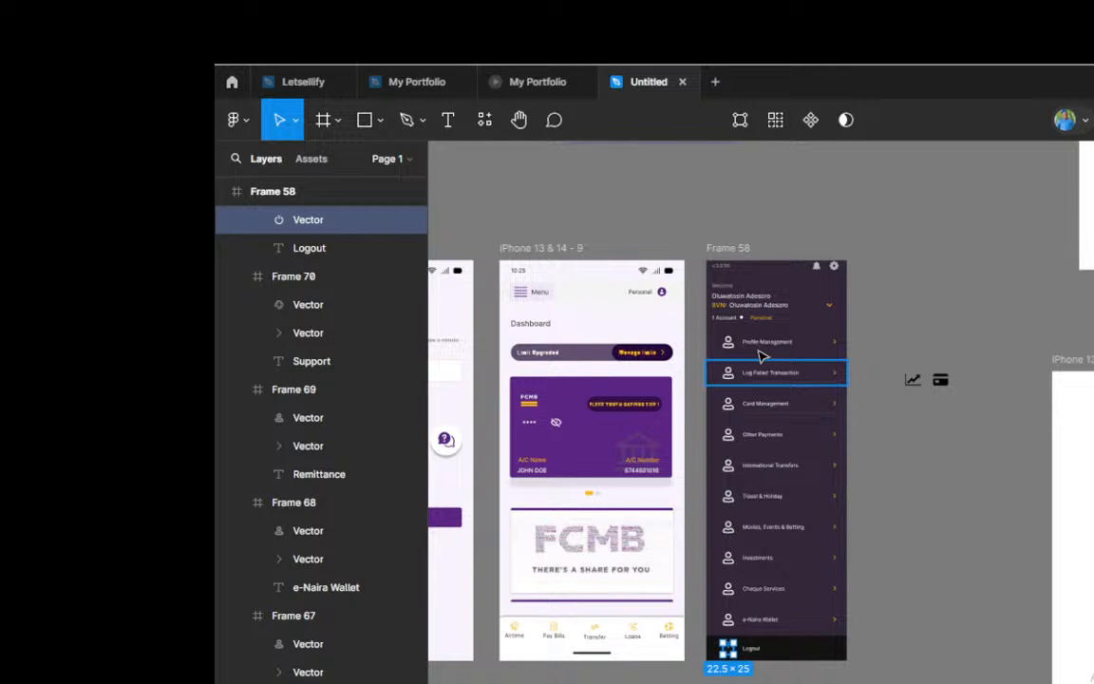
pyautogui.scroll(1, 759, 355)
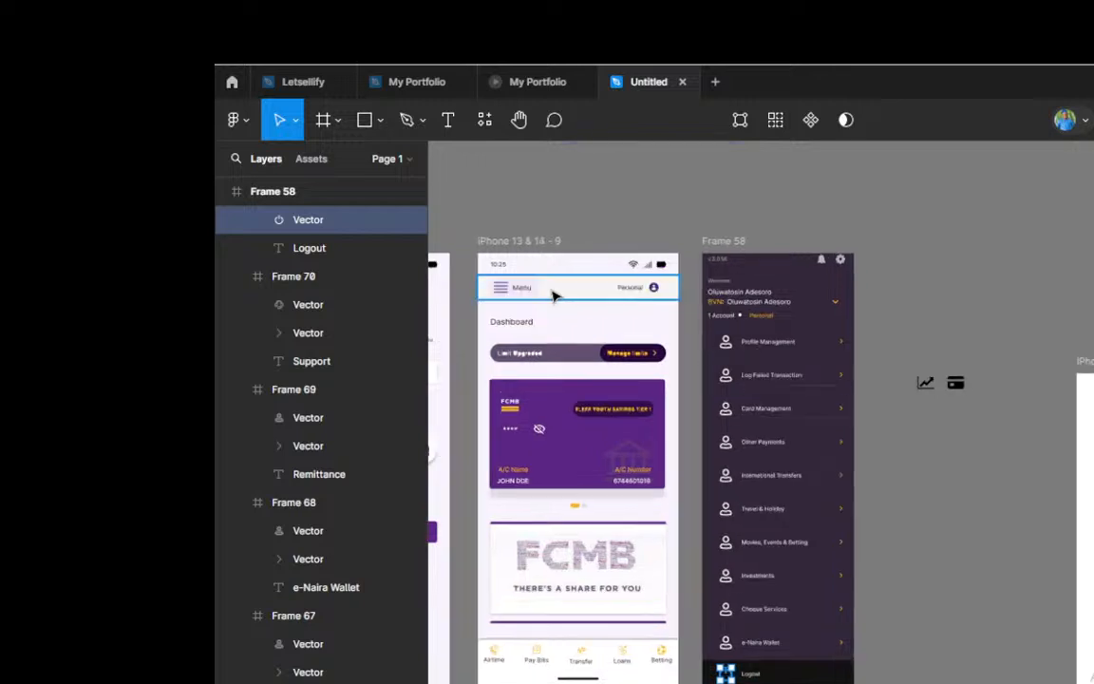
pyautogui.scroll(3, 489, 285)
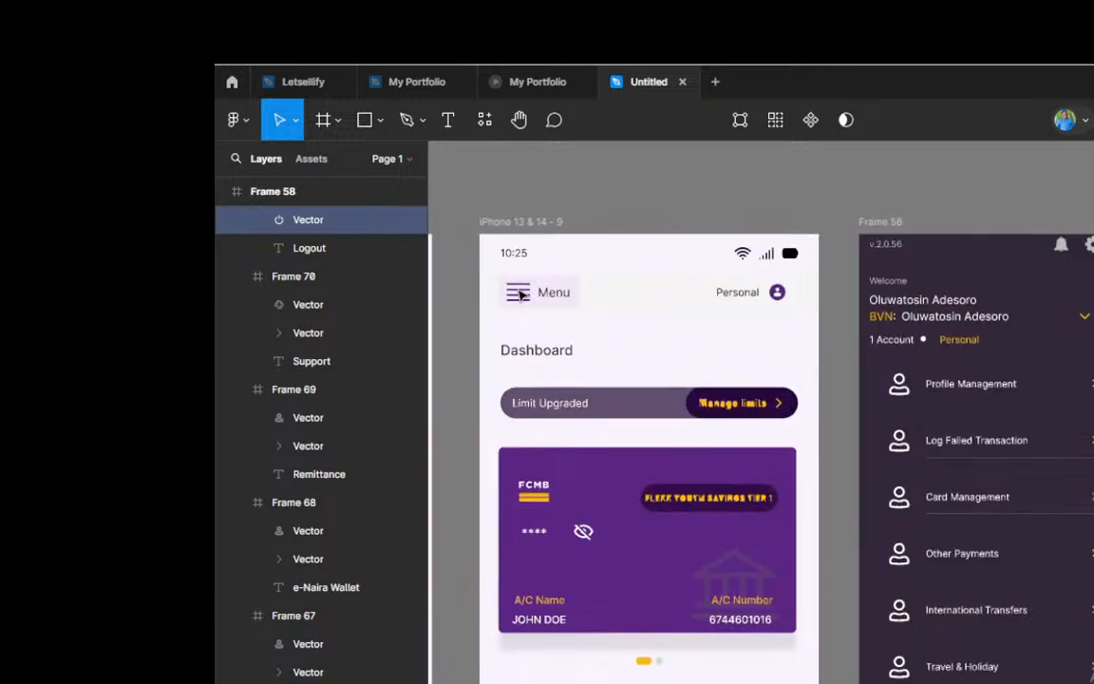
pyautogui.scroll(2, 520, 296)
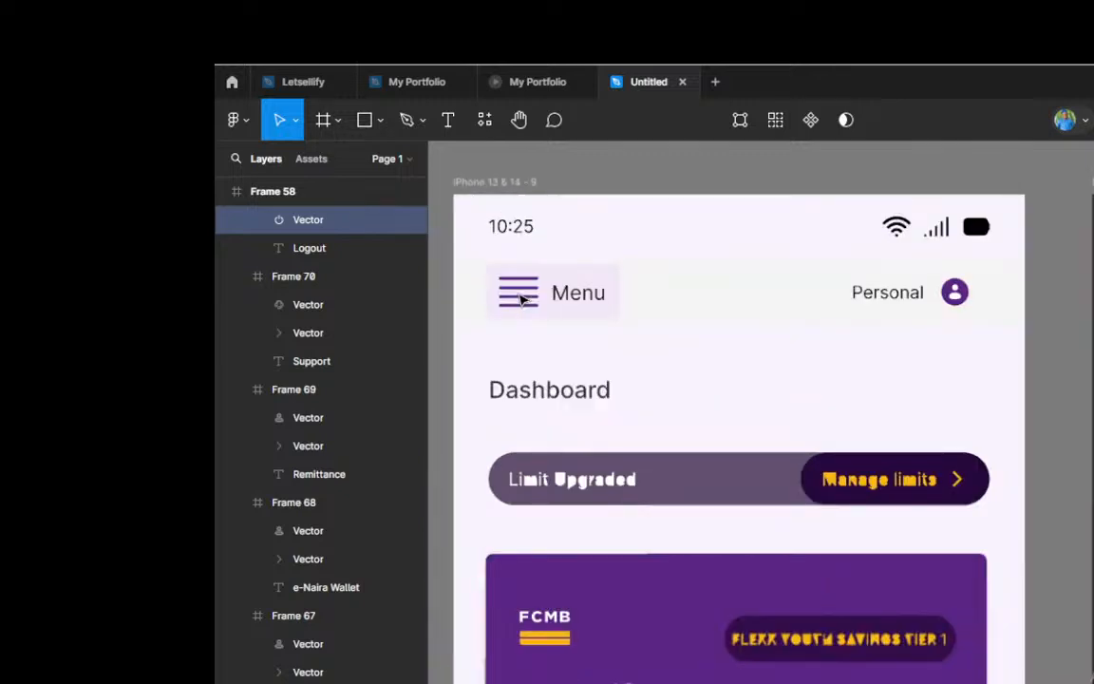
pyautogui.scroll(1, 521, 299)
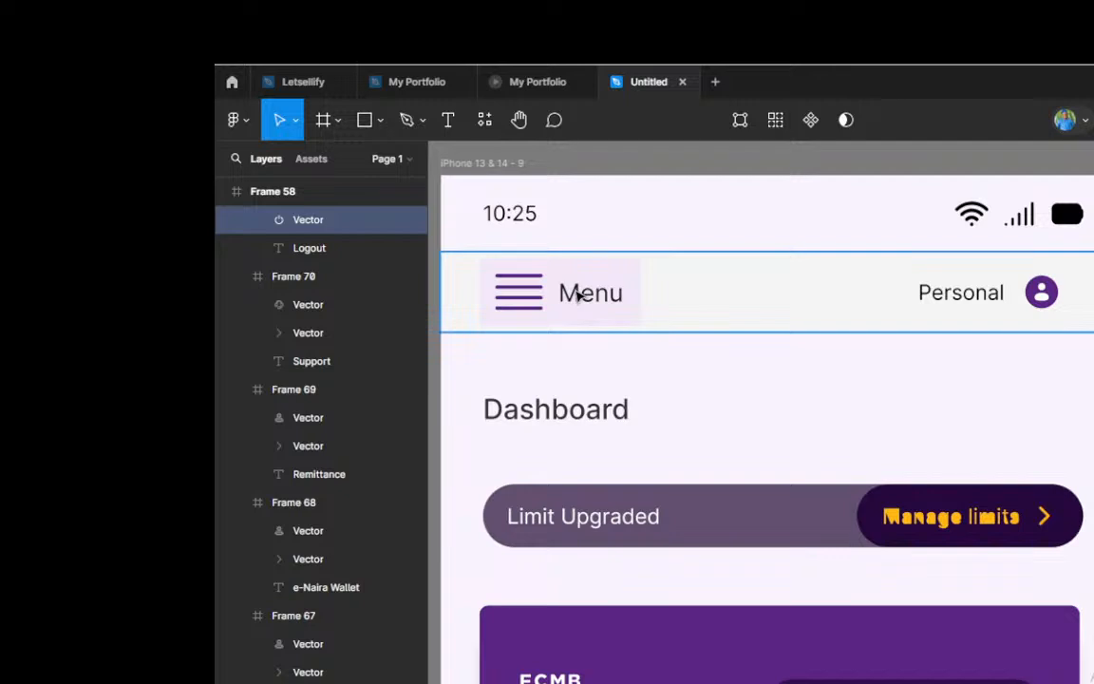
pyautogui.scroll(-4, 559, 306)
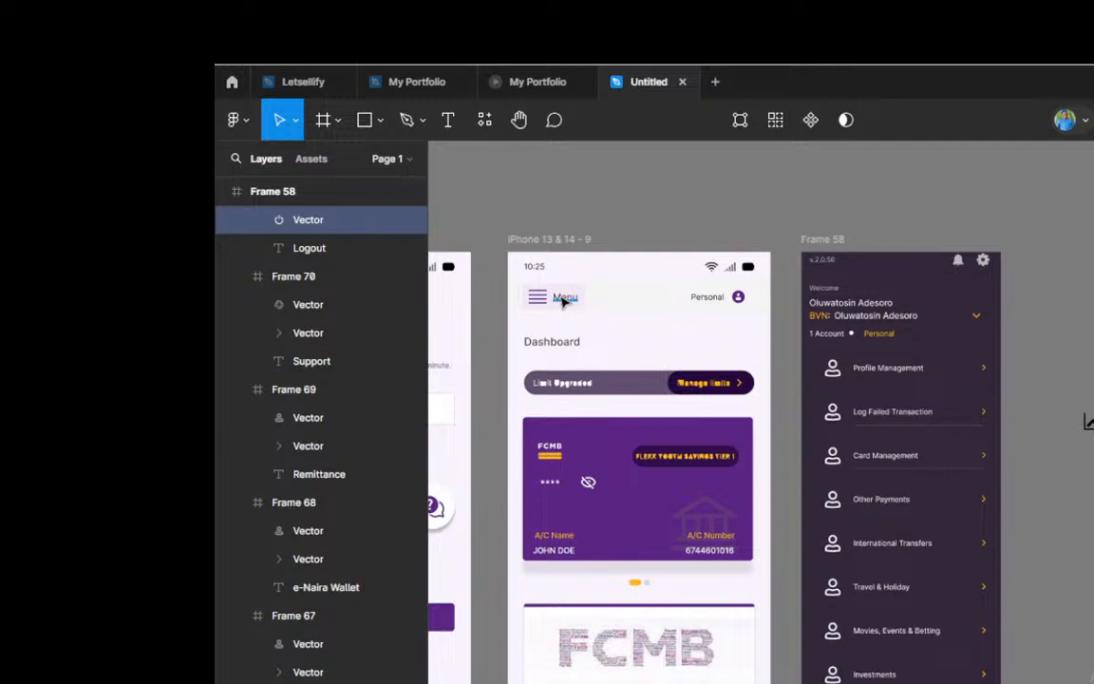
pyautogui.scroll(4, 563, 300)
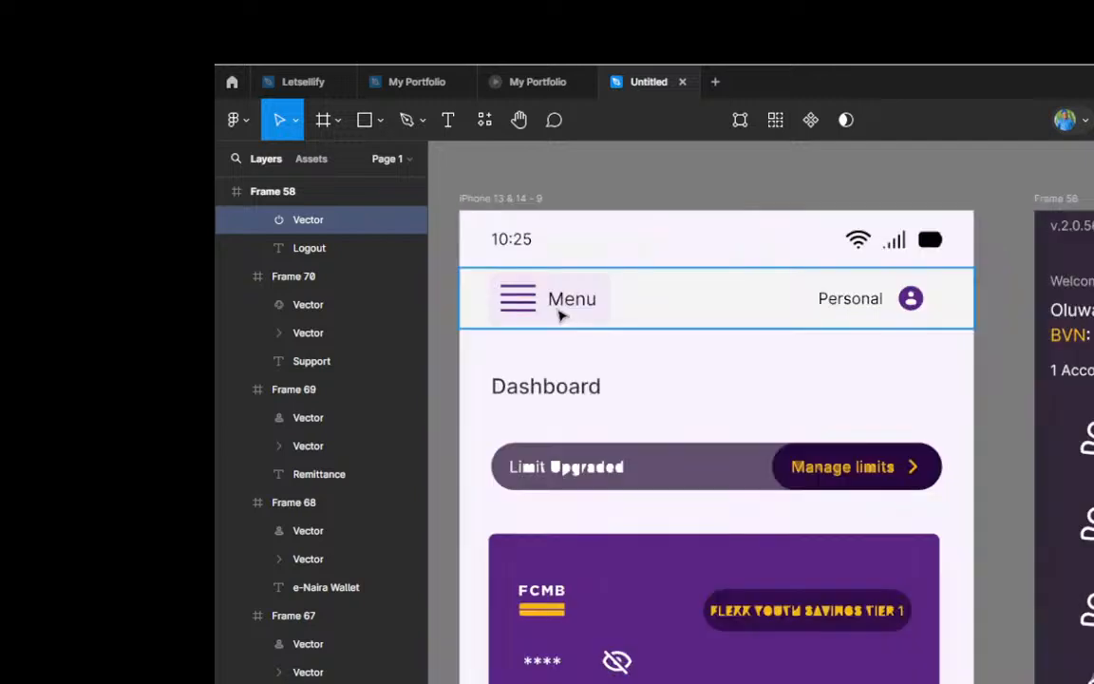
pyautogui.click(561, 316)
pyautogui.doubleClick(561, 317)
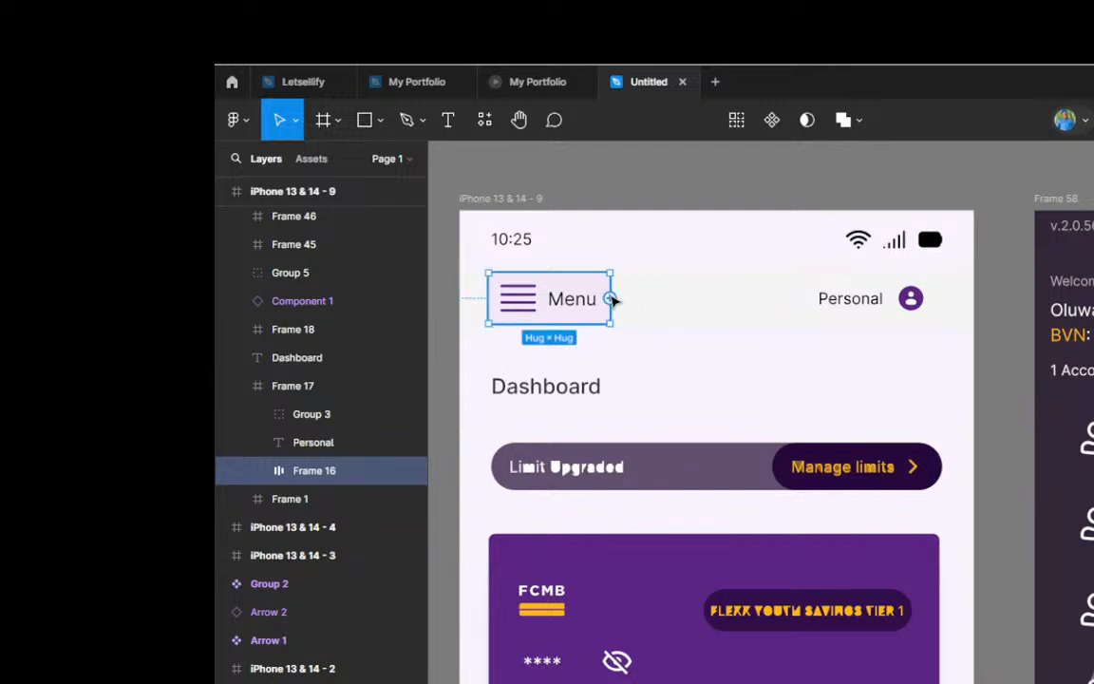
pyautogui.scroll(-2, 579, 304)
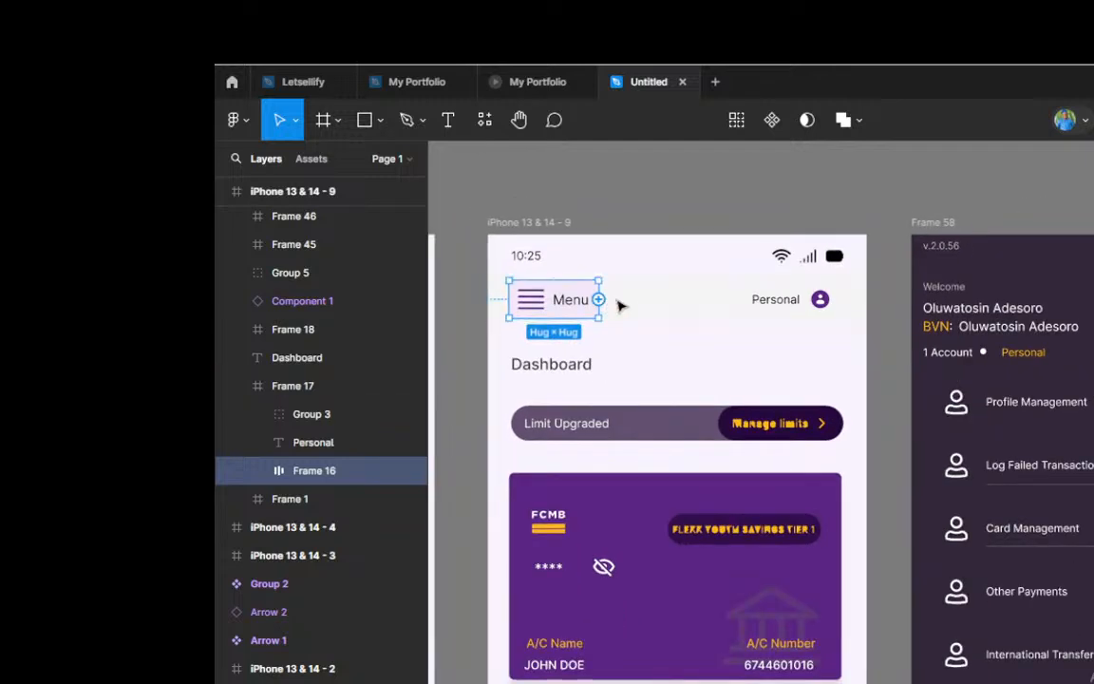
pyautogui.moveTo(599, 299); pyautogui.dragTo(940, 520)
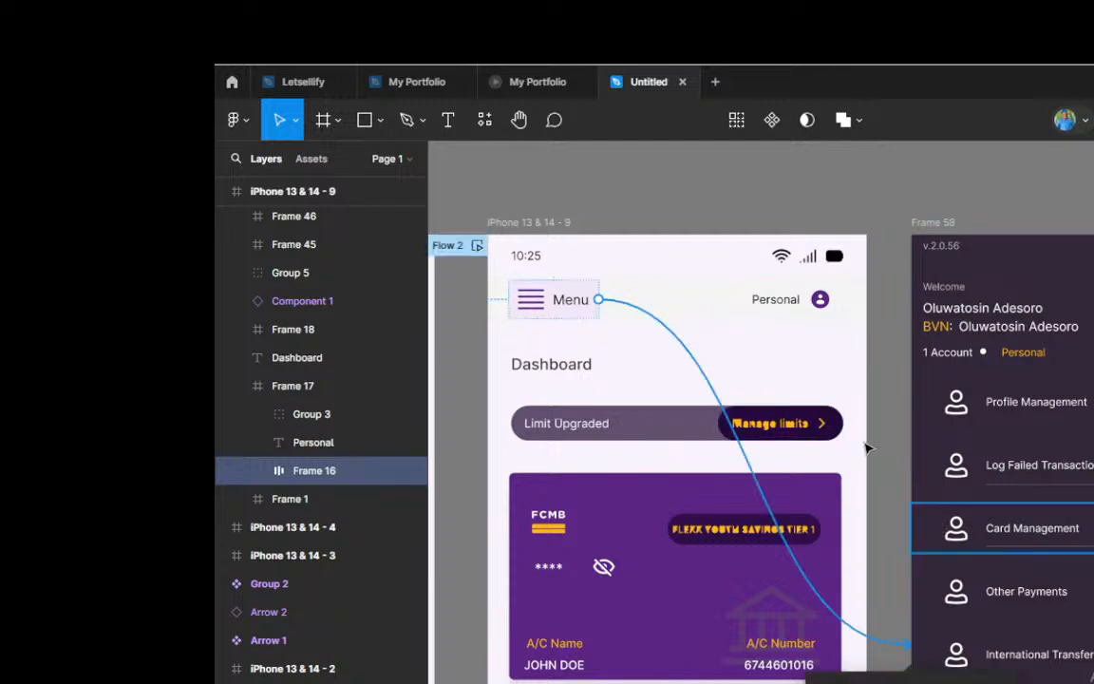
pyautogui.scroll(-3, 868, 451)
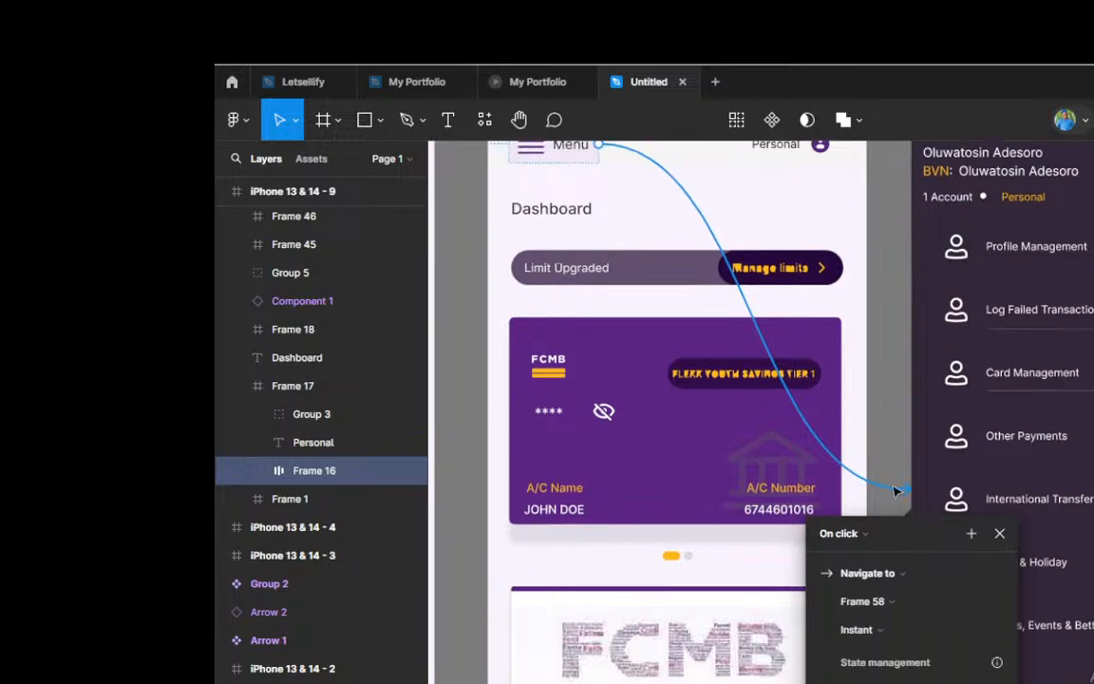
pyautogui.moveTo(897, 491); pyautogui.dragTo(928, 516)
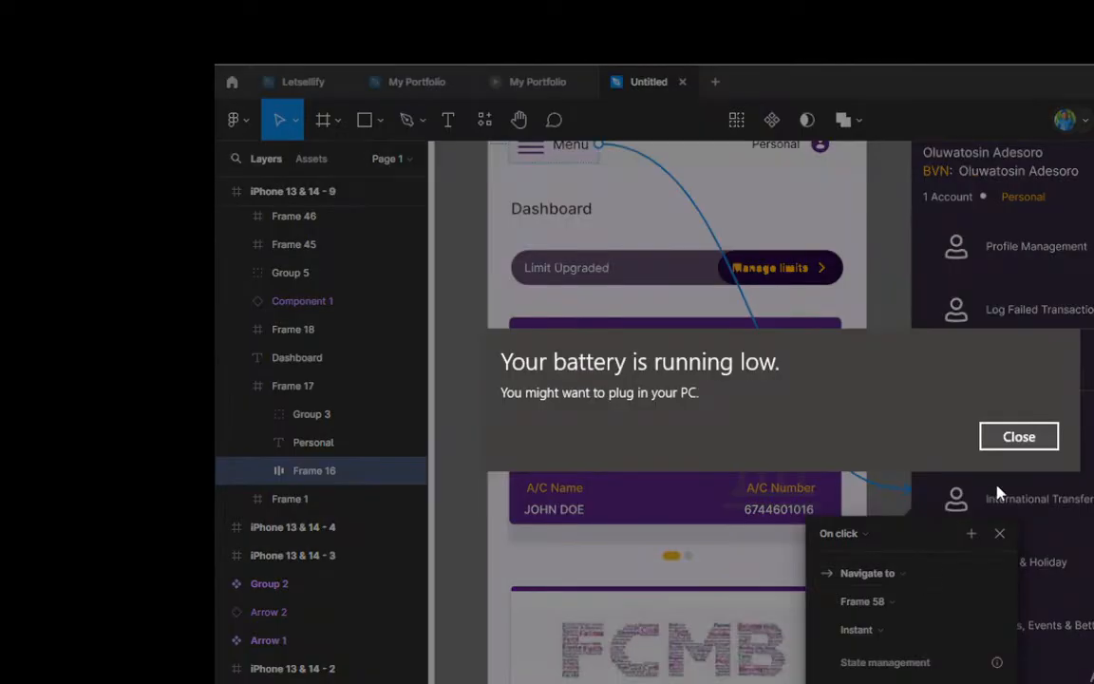
pyautogui.click(1014, 438)
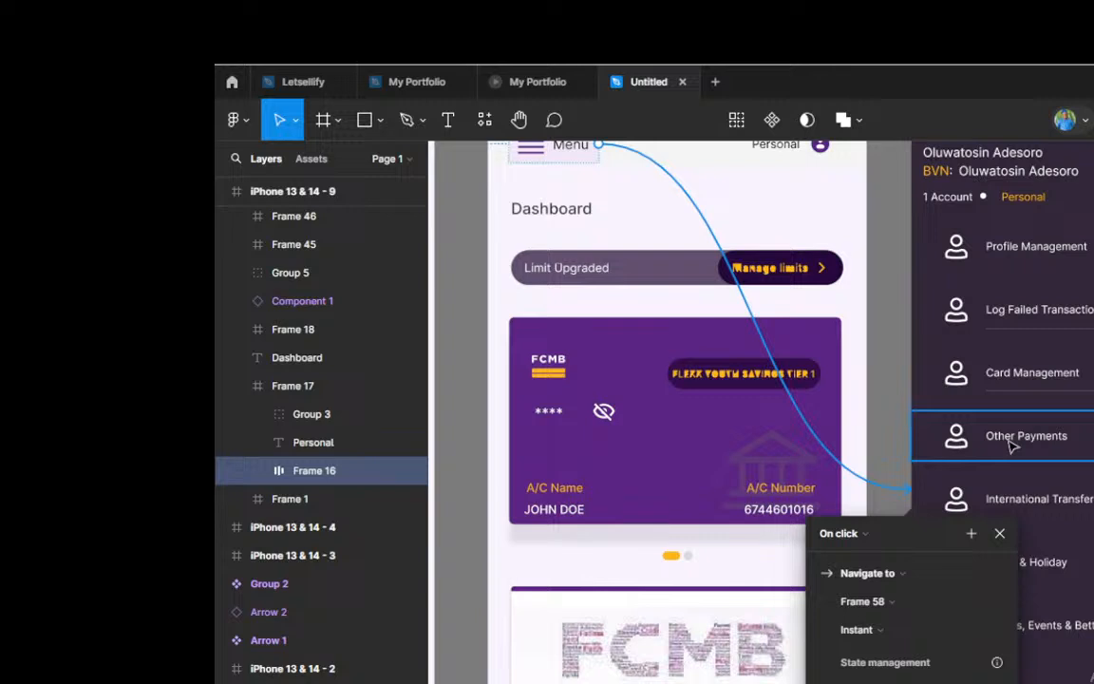
# Step: Change the Menu button's interaction to open Frame 58 as an overlay positioned at Top left
pyautogui.click(902, 573)
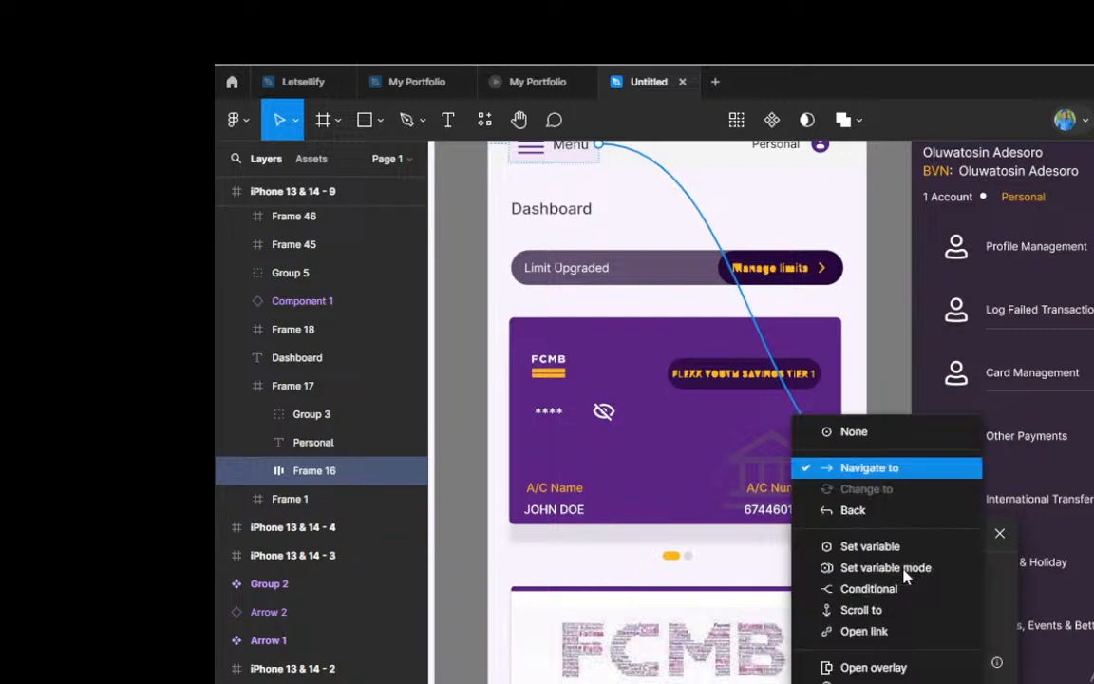
pyautogui.click(866, 667)
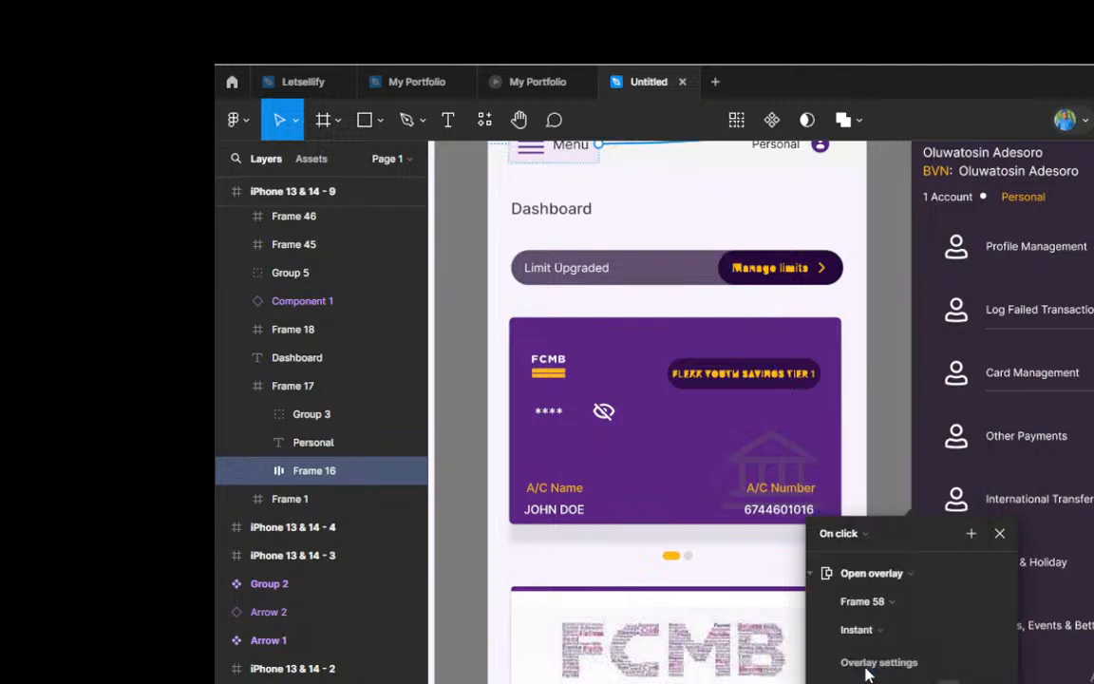
pyautogui.scroll(-1, 972, 521)
pyautogui.scroll(-2, 972, 522)
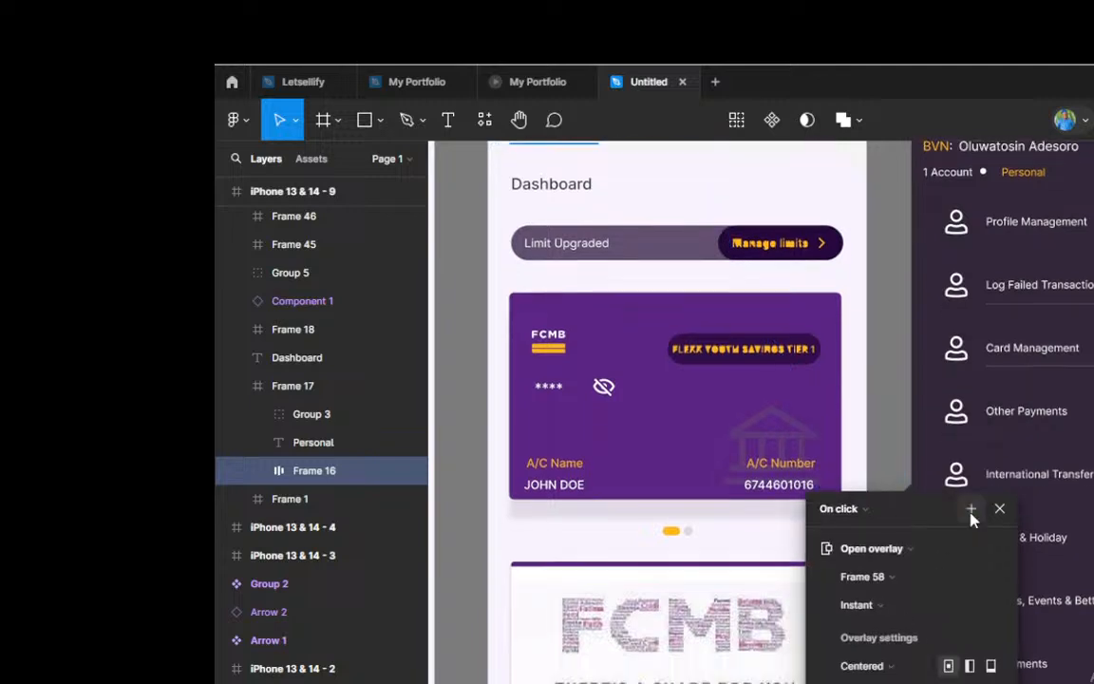
pyautogui.scroll(-1, 971, 518)
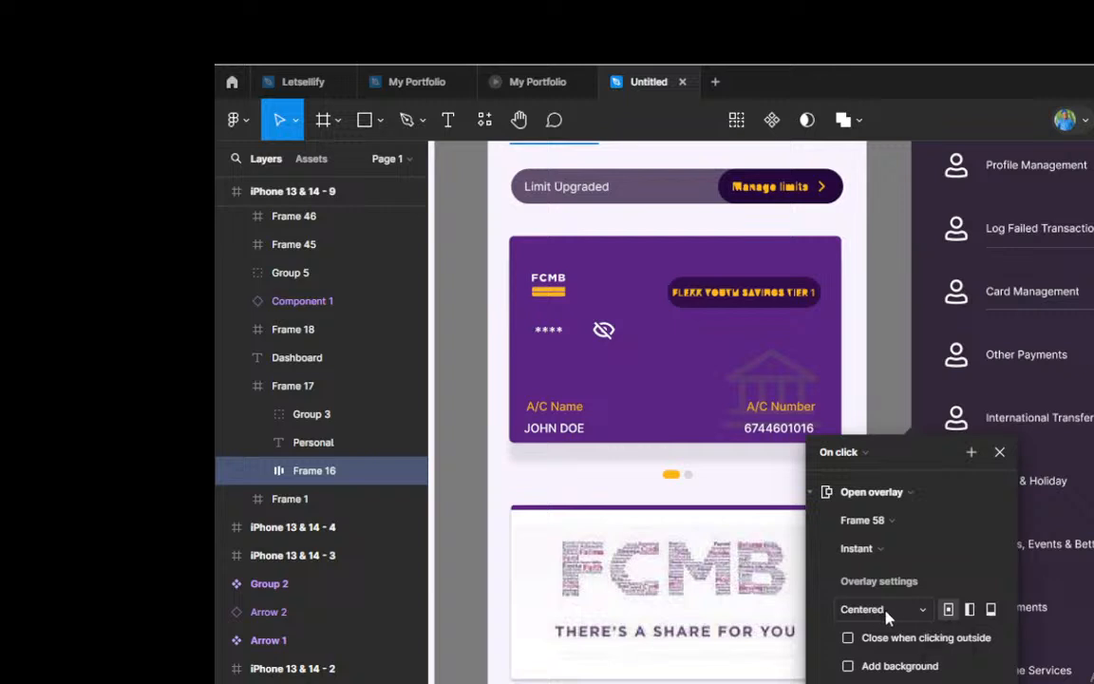
pyautogui.click(971, 612)
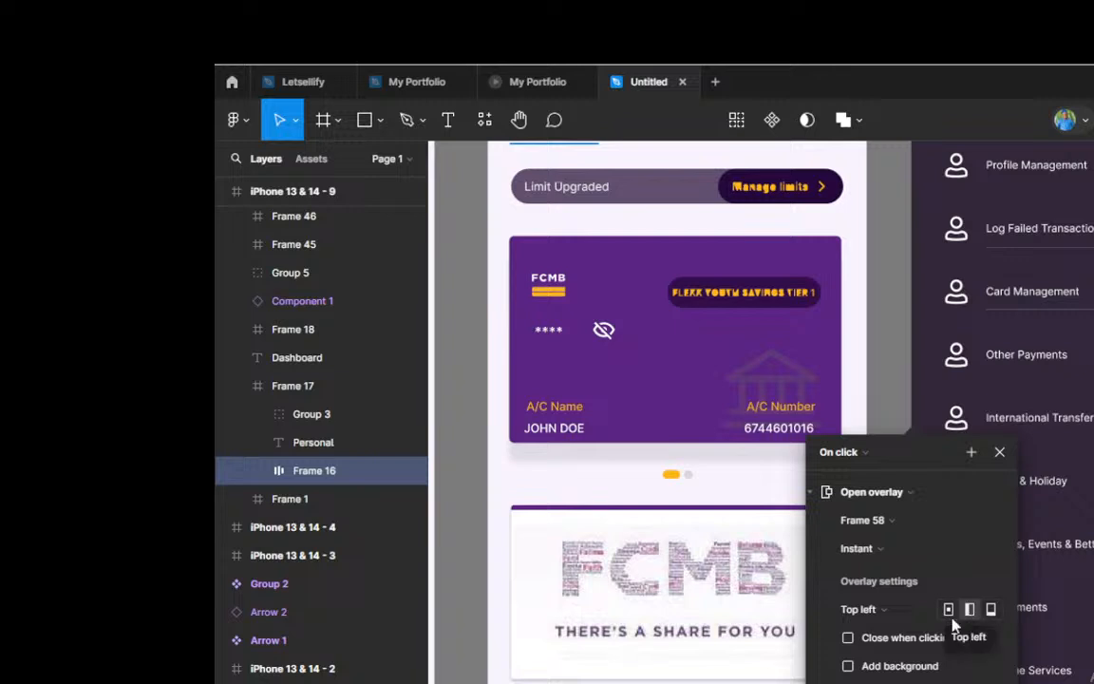
# Step: Make the Frame 58 overlay close when clicking outside and add a background behind it
pyautogui.click(848, 638)
pyautogui.click(848, 667)
pyautogui.scroll(-2, 940, 645)
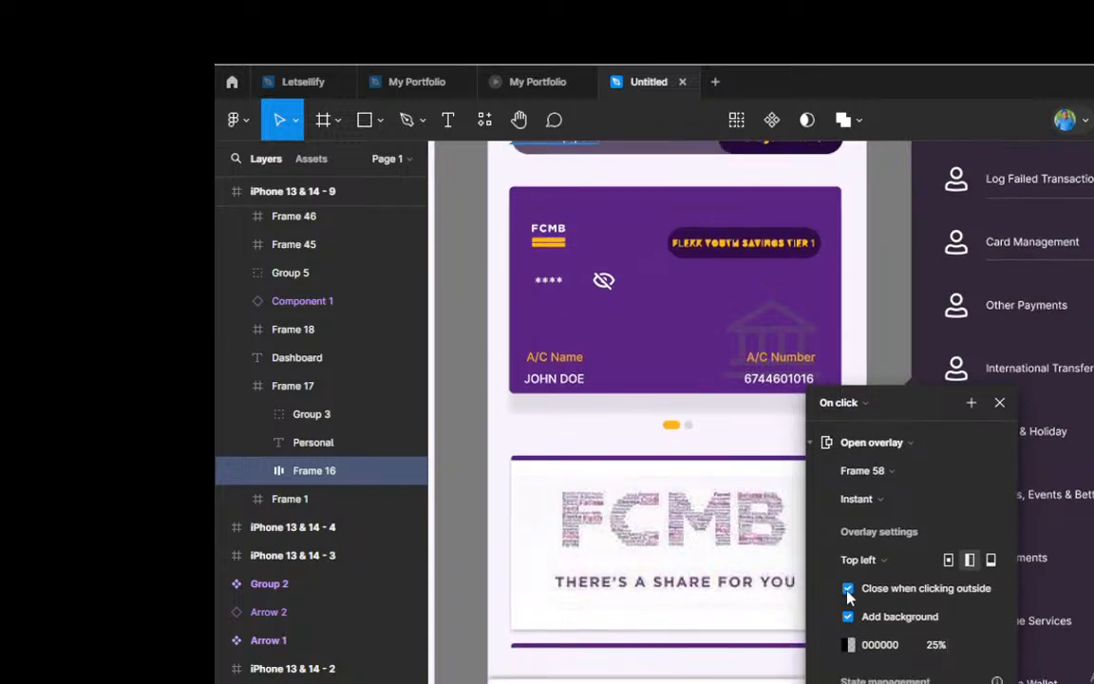
pyautogui.click(998, 403)
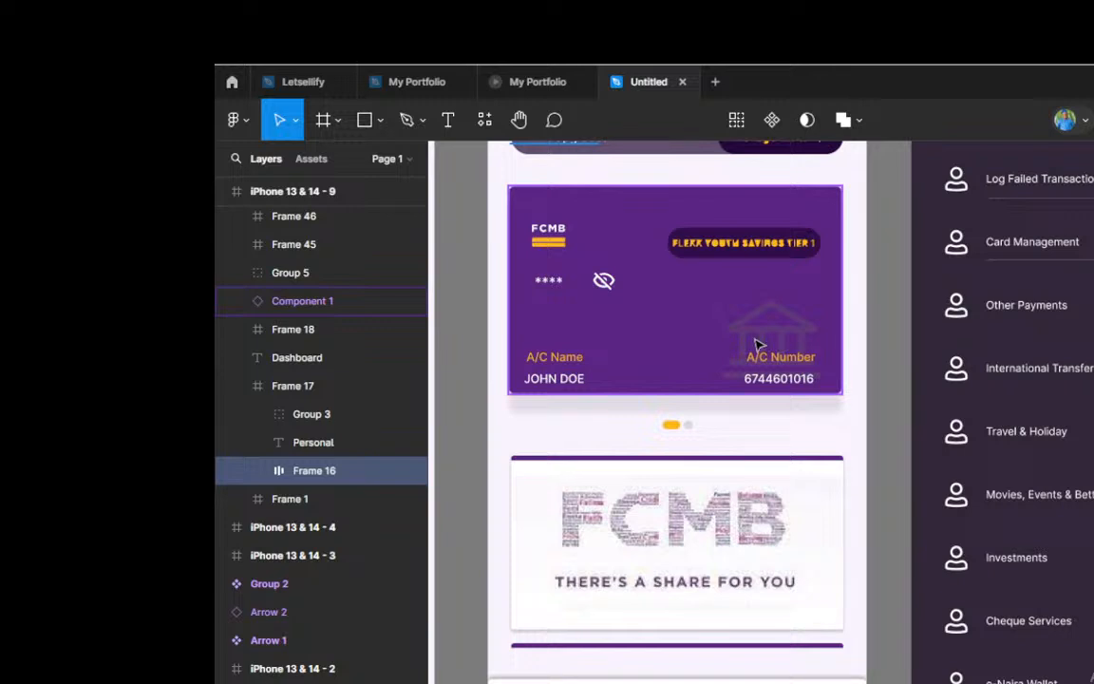
# Step: Preview the iPhone 13 & 14 - 9 prototype and check how the side menu overlay opens over the dashboard
pyautogui.scroll(-3, 757, 347)
pyautogui.scroll(3, 757, 346)
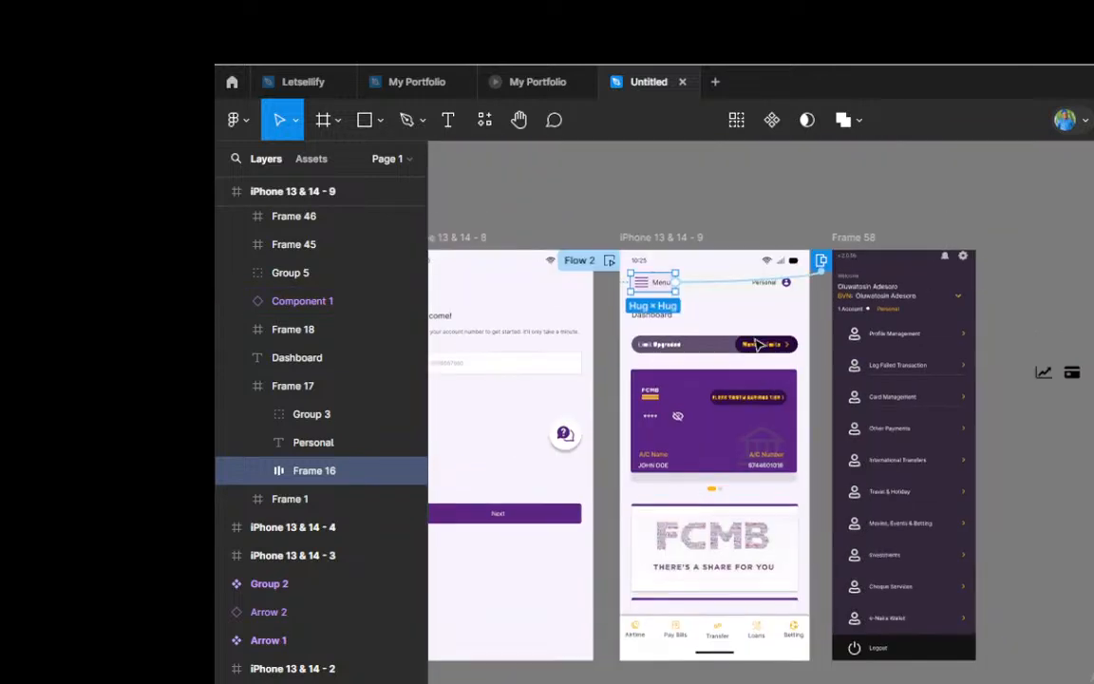
pyautogui.click(655, 237)
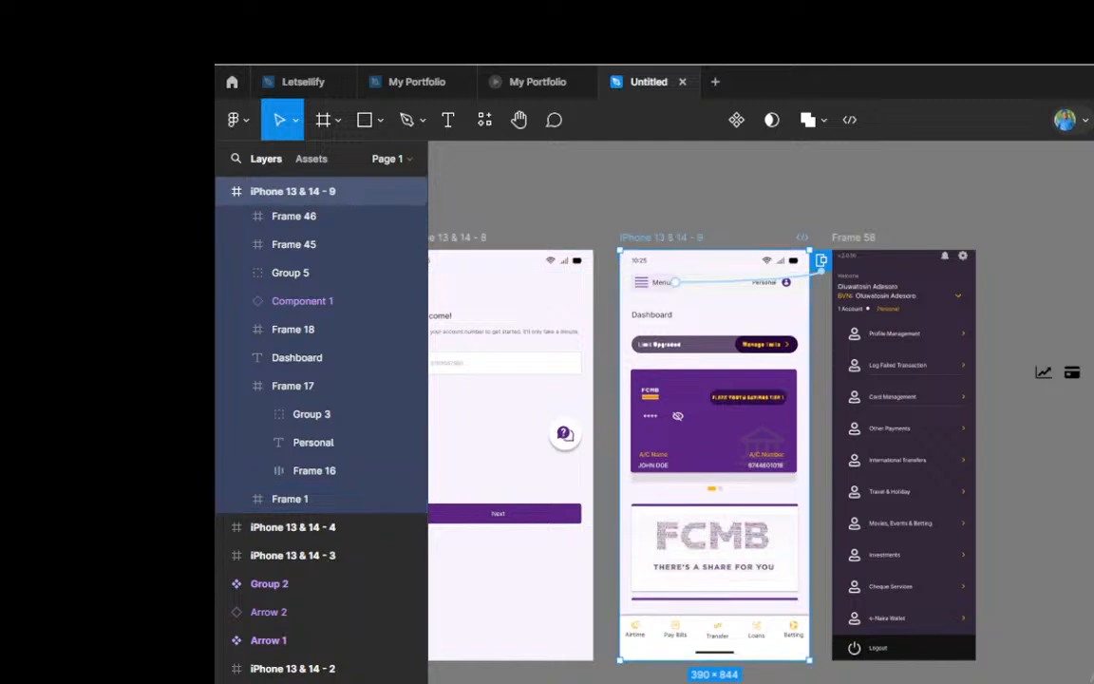
pyautogui.hotkey('shift', 'space')
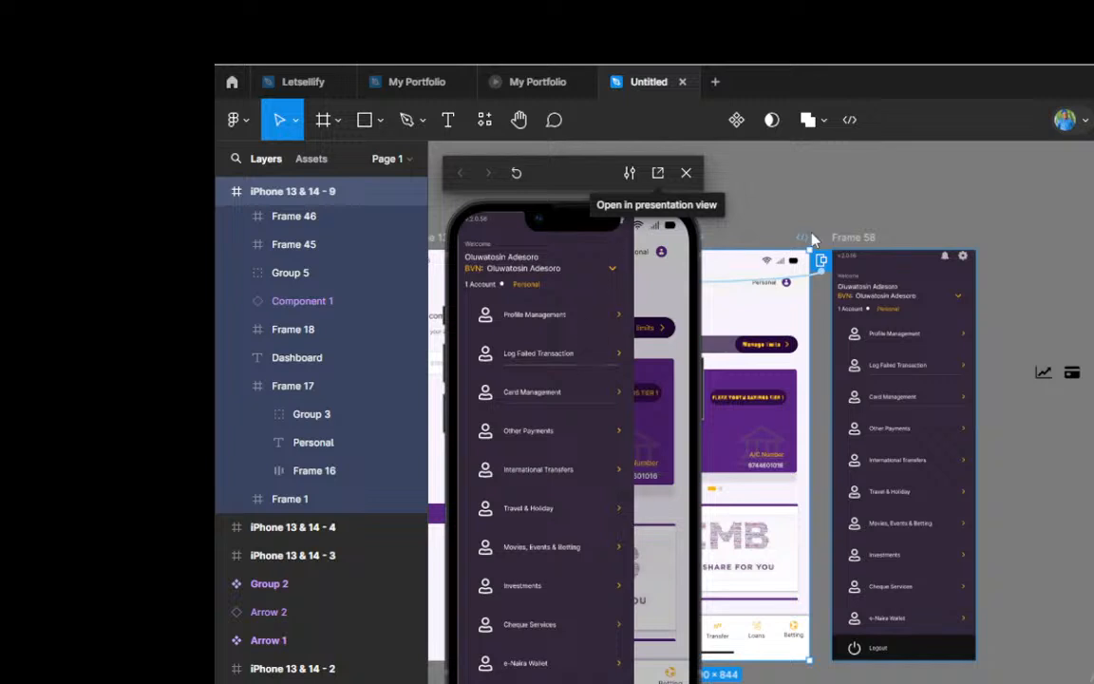
pyautogui.click(687, 172)
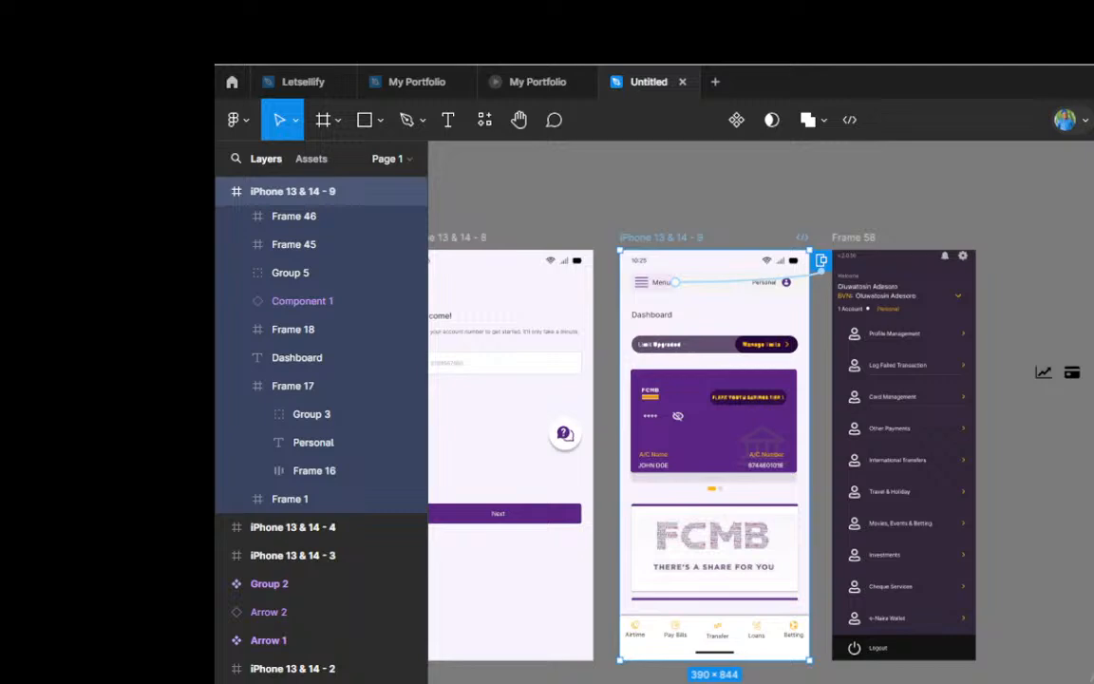
# Step: Switch to the YouTube live chat in OBS and send party popper reactions
pyautogui.hotkey('alt', 'Tab')
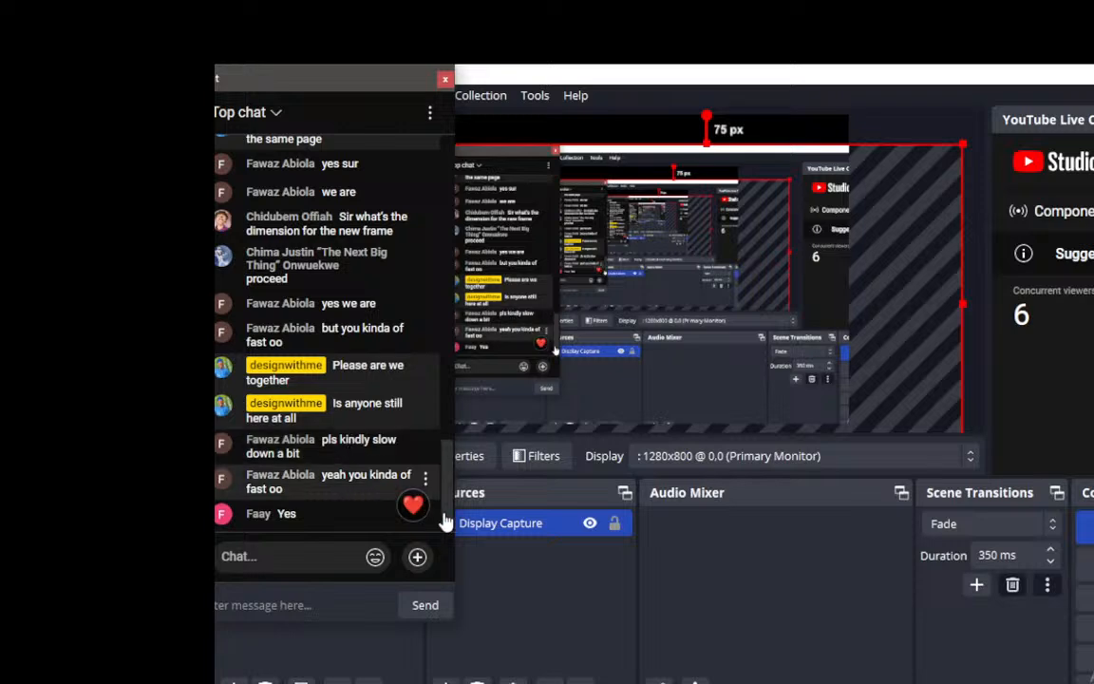
pyautogui.moveTo(416, 503)
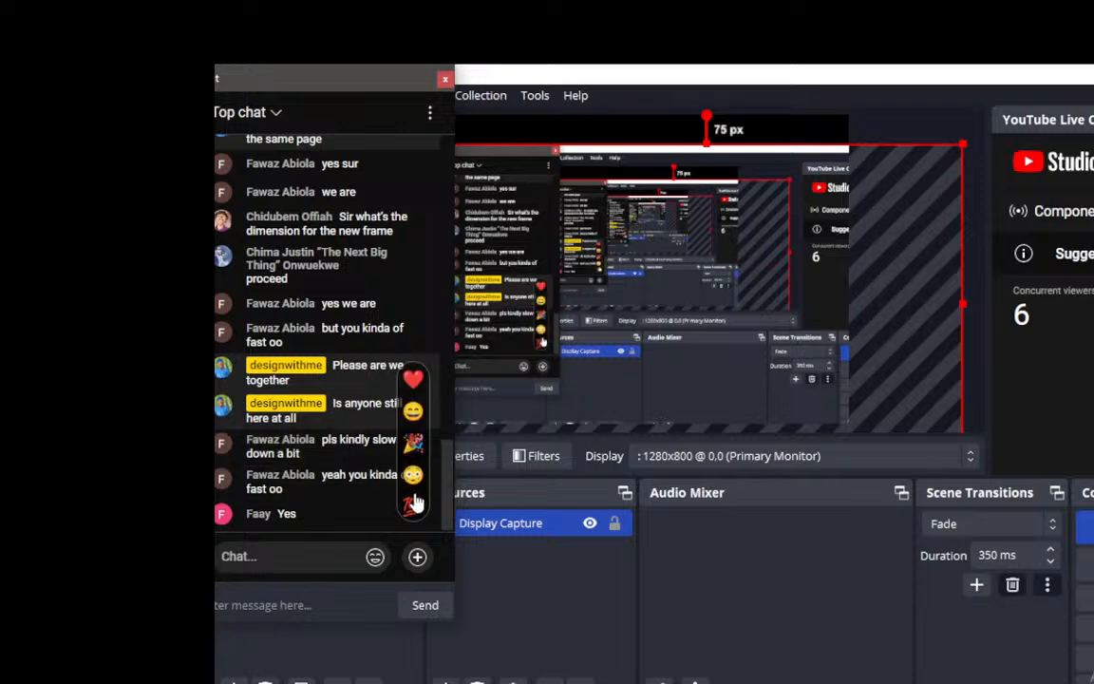
pyautogui.click(411, 443)
pyautogui.click(411, 442)
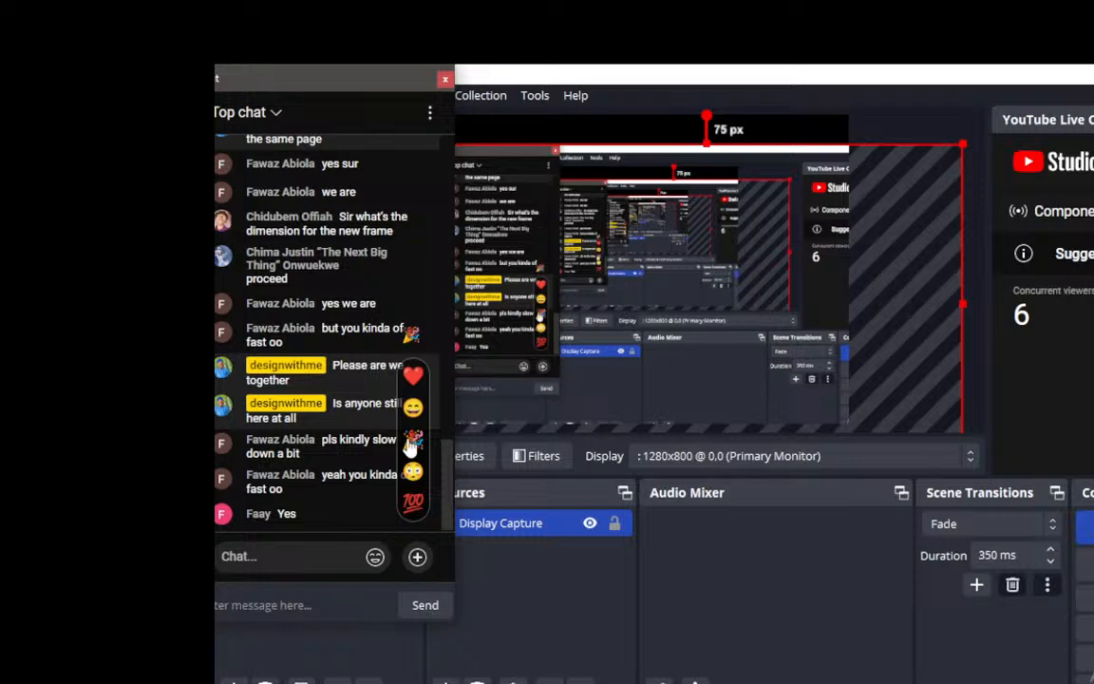